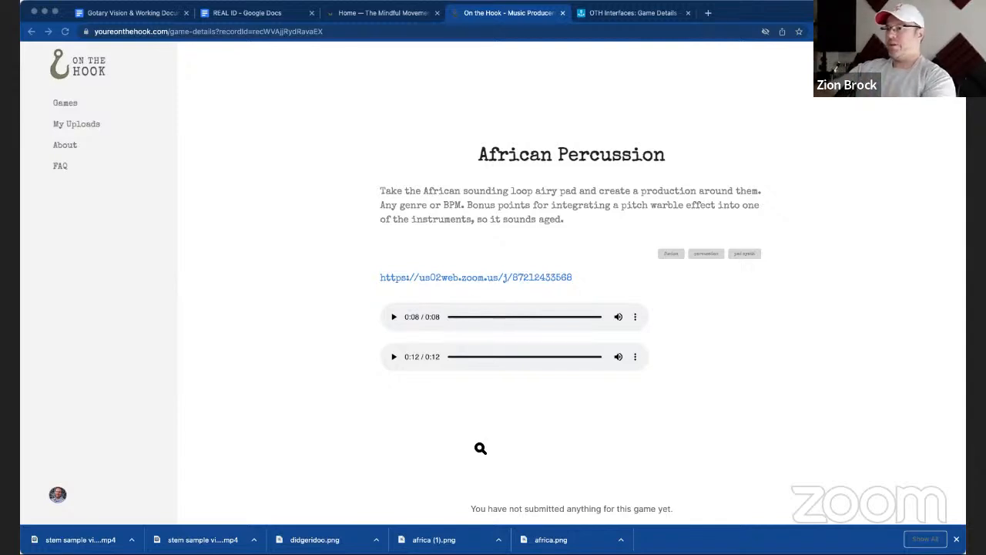
Switch to the African Percussion set in Ableton Live, narrow the browser, and play the drum and pad loops together
left_click(863, 208)
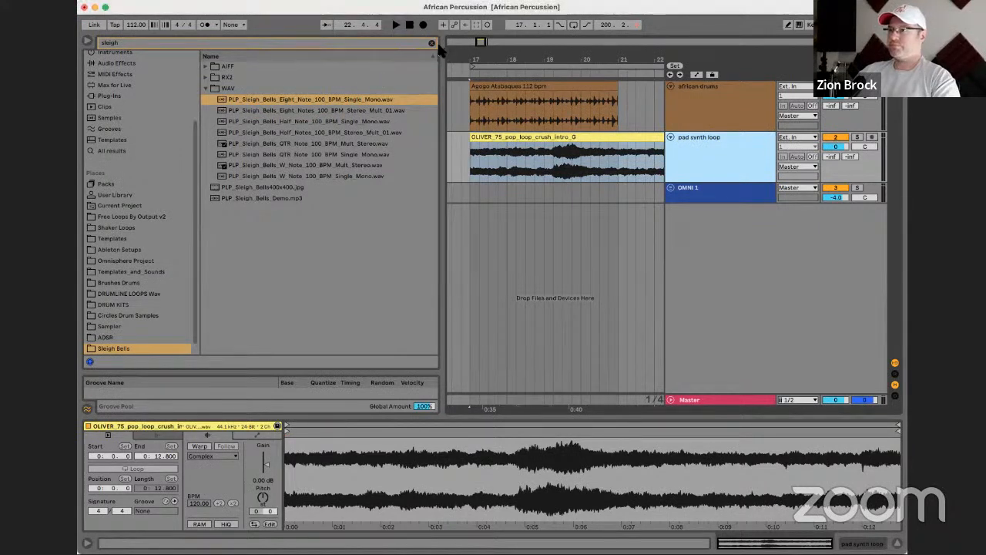
left_click_drag(445, 48, 290, 48)
left_click(378, 108)
key("space")
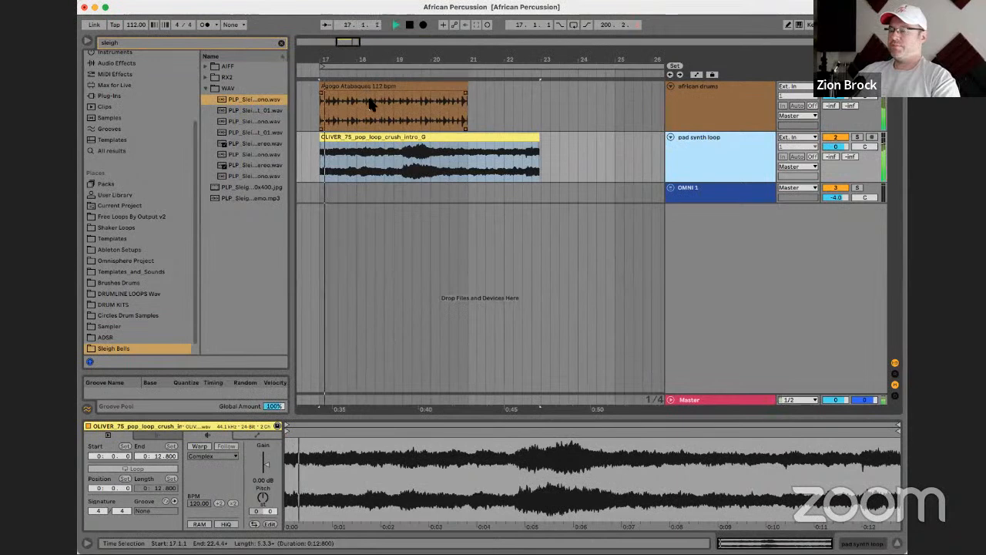
key("space")
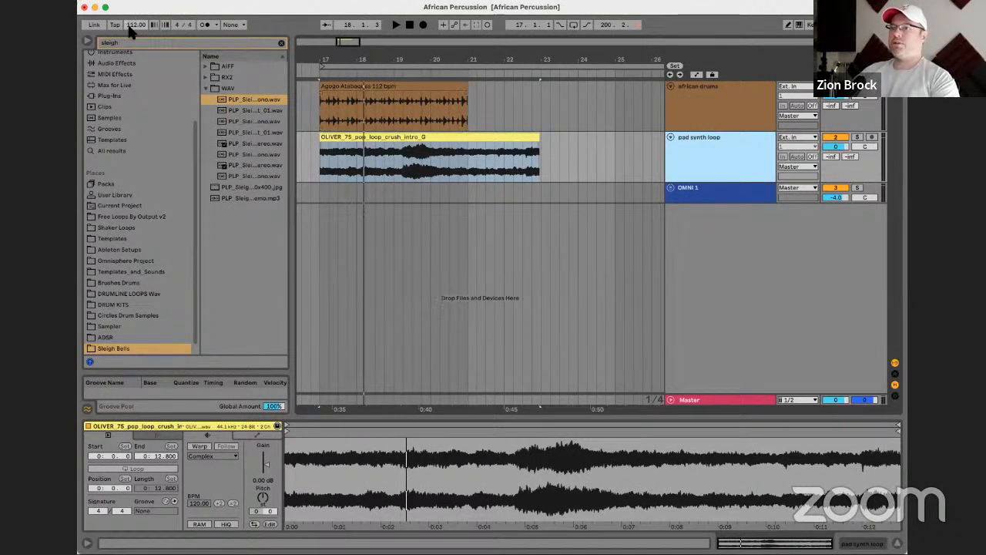
Warp the pad synth clip at 76 BPM and trim its end to bar 21 to match the drum loop
left_click(386, 140)
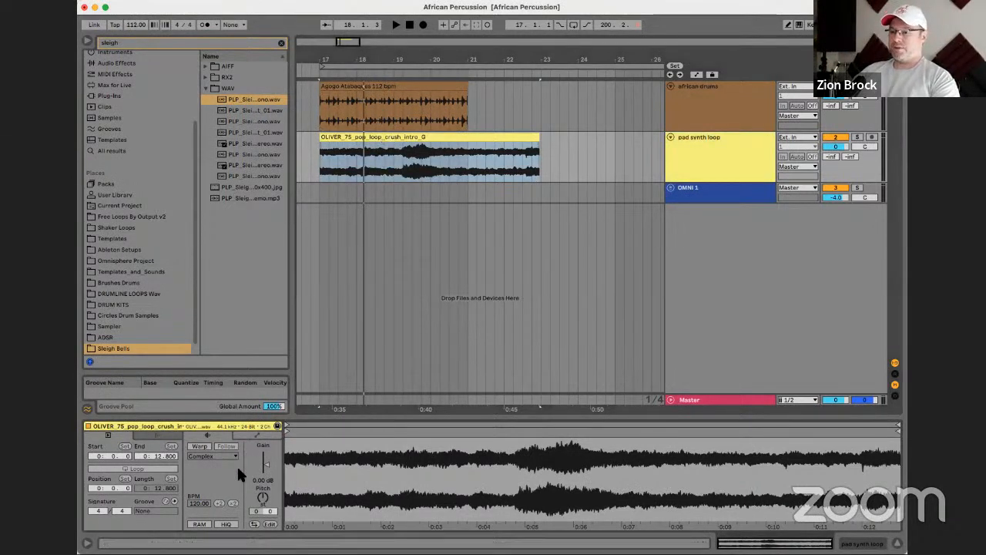
left_click(201, 447)
left_click_drag(200, 503, 200, 532)
key("space")
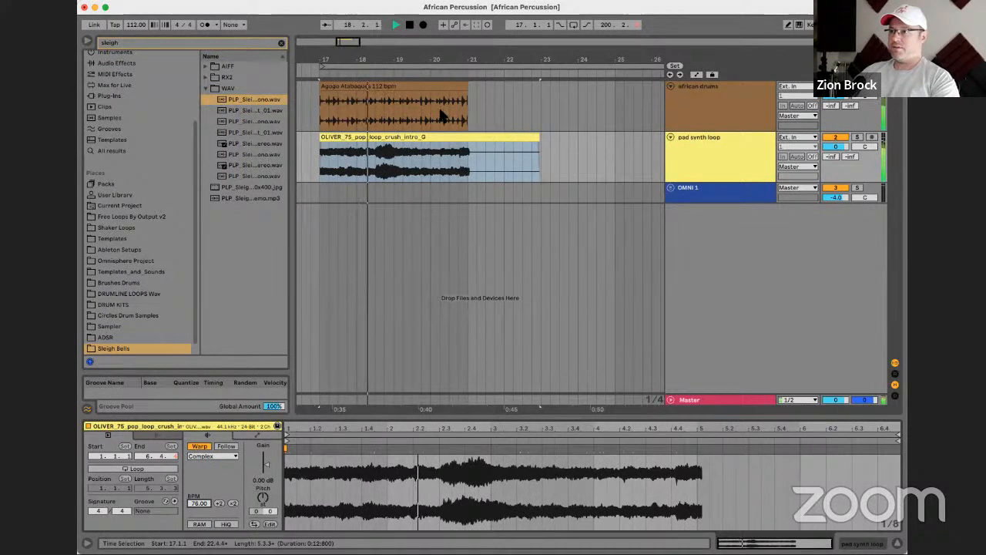
left_click_drag(538, 140, 465, 142)
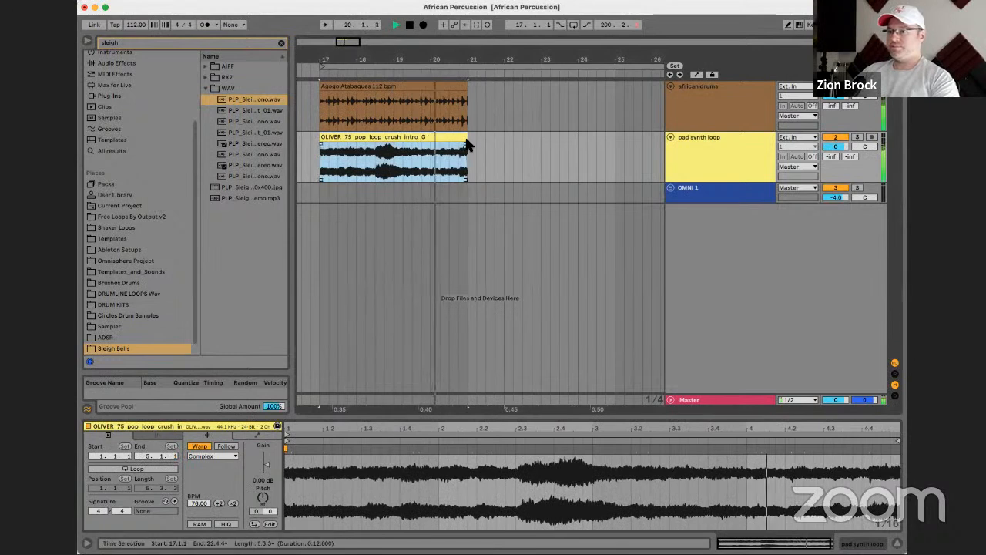
key("space")
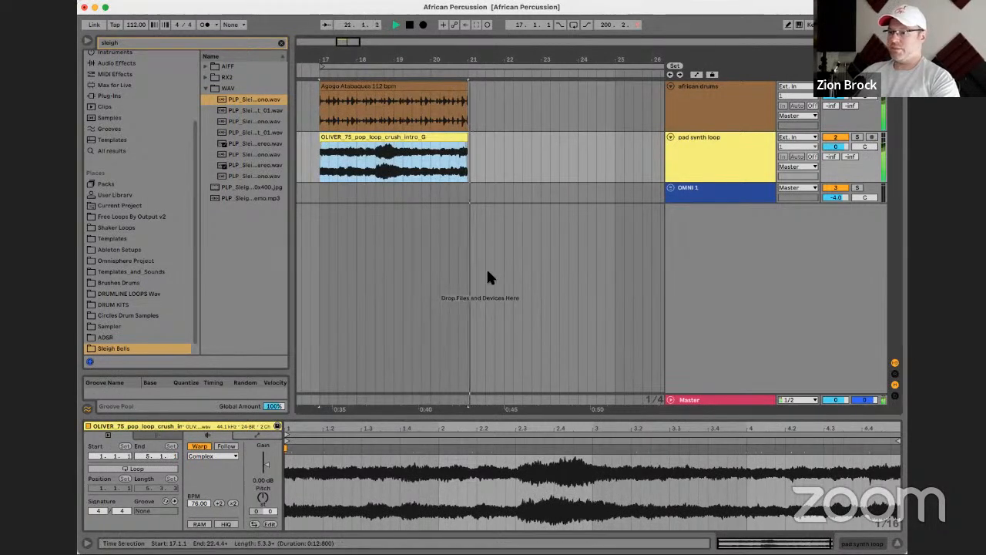
Play the loops from bar 17 and add a warp marker on the pad clip's hit just after 1.4
left_click_drag(350, 59, 383, 68)
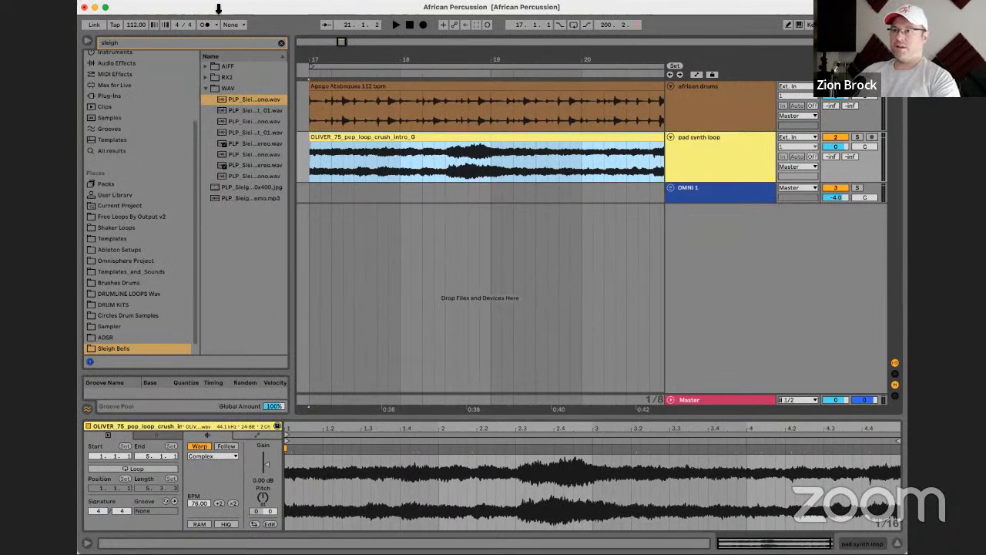
key("space")
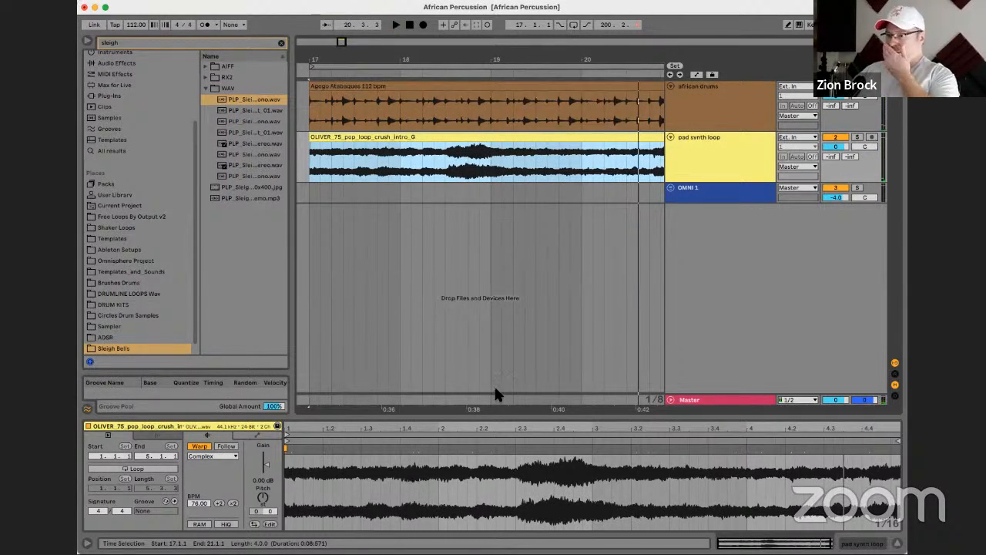
key("space")
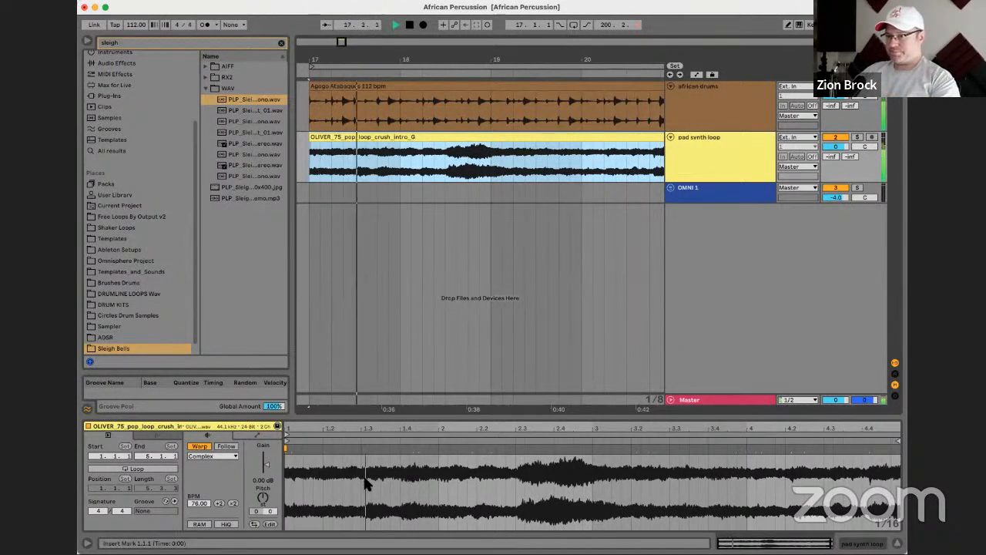
key("space")
key("space")
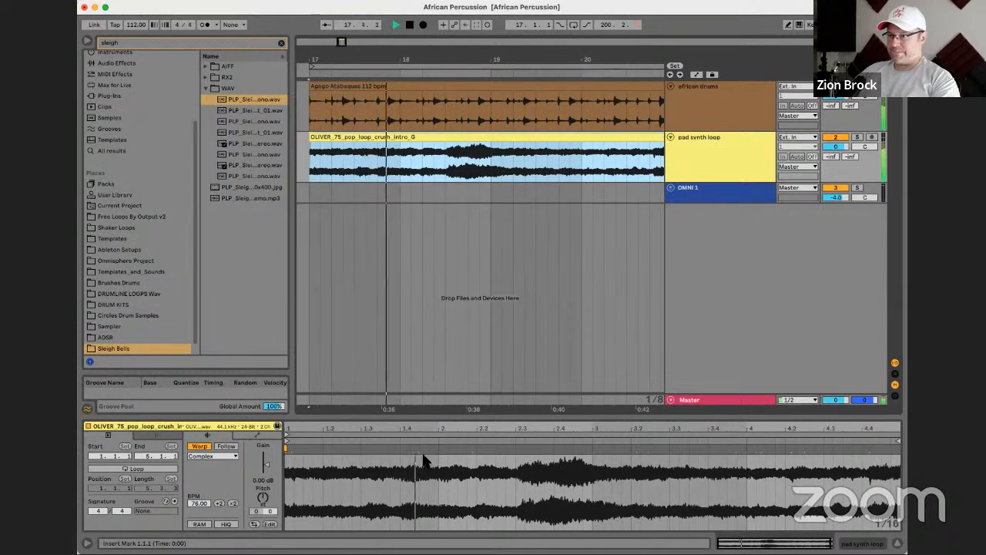
key("space")
left_click(413, 451)
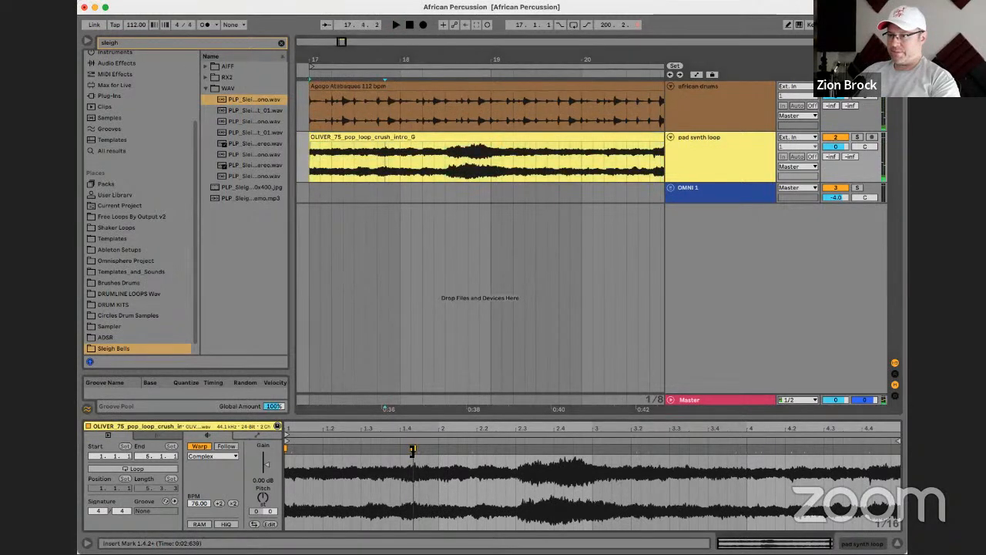
Try moving the new warp marker earlier to about 1.4, play it back, and undo the move
left_click_drag(413, 451, 403, 451)
key("space")
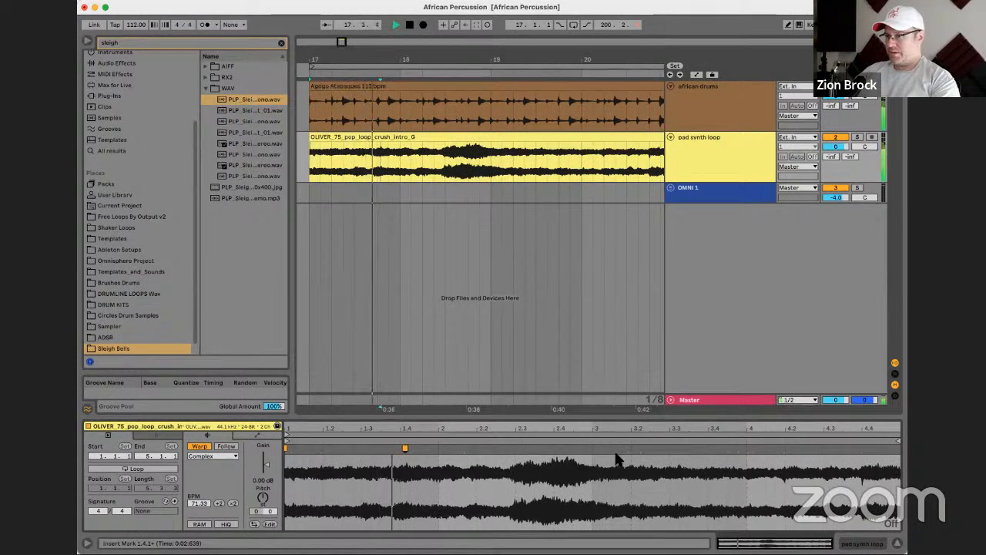
key("super+z")
key("space")
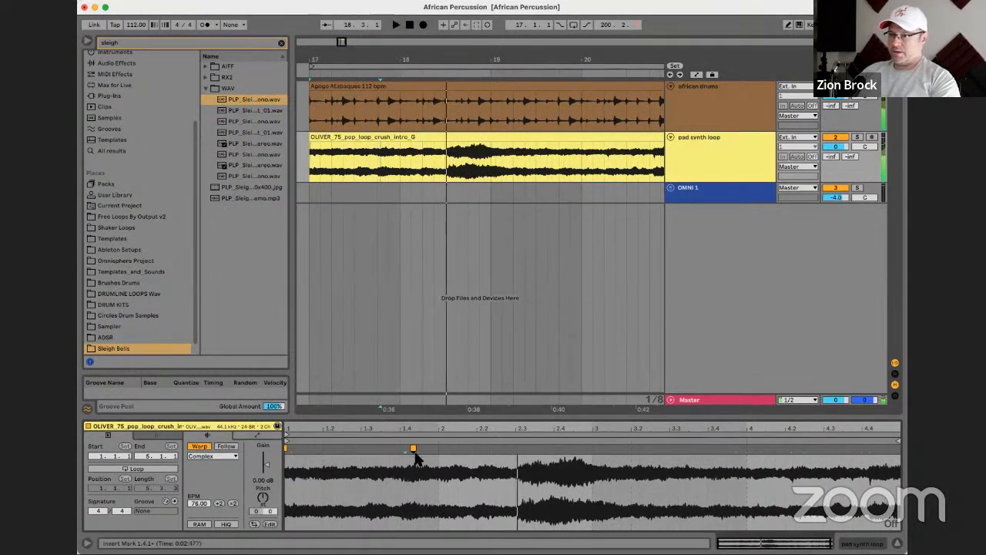
Add warp markers to the pad clip at about 3 and 3.2, and play the loops to check the timing
key("space")
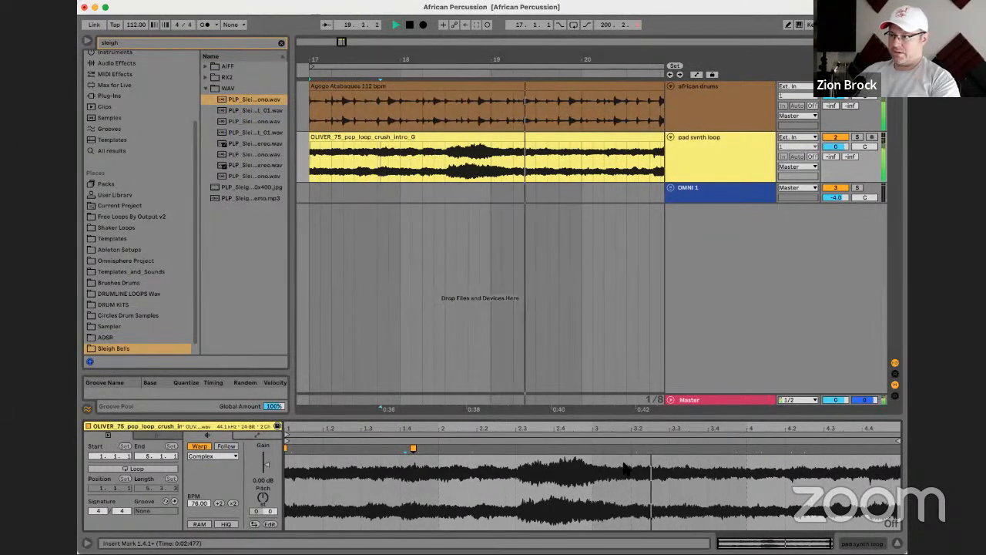
key("space")
double_click(593, 454)
double_click(633, 450)
key("space")
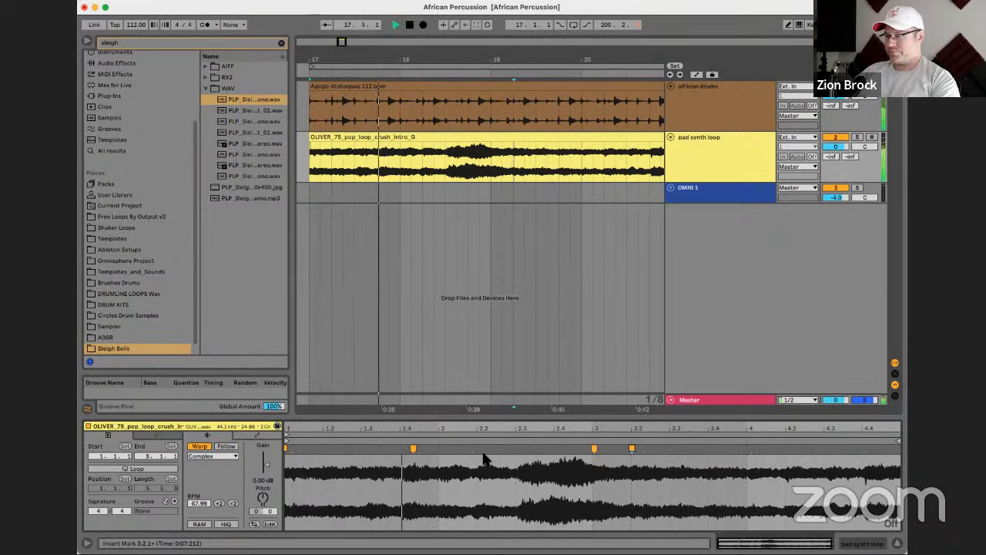
key("space")
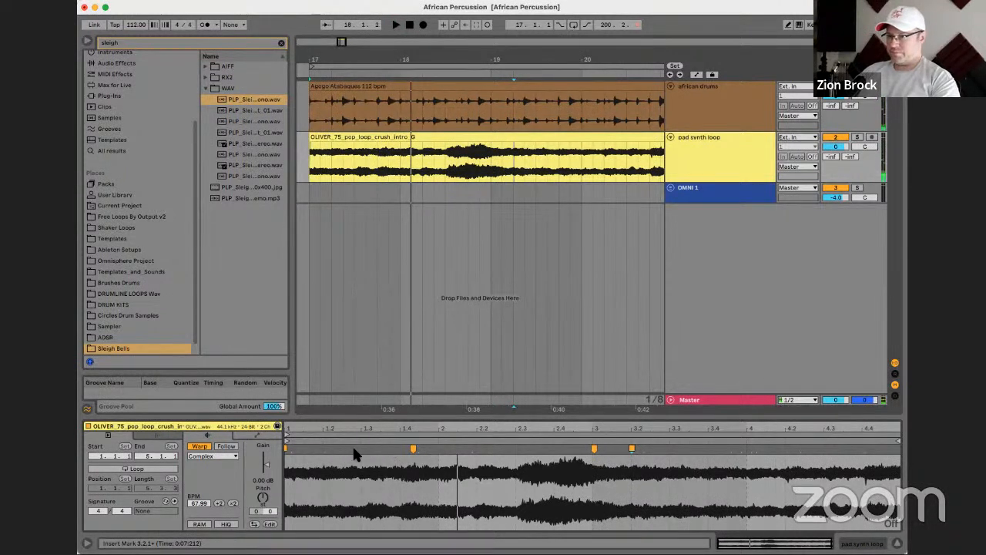
Nudge the pad clip's warp marker near 1.4 slightly earlier and add further warp markers at about 1.3 and 4.4
key("space")
left_click_drag(414, 451, 410, 453)
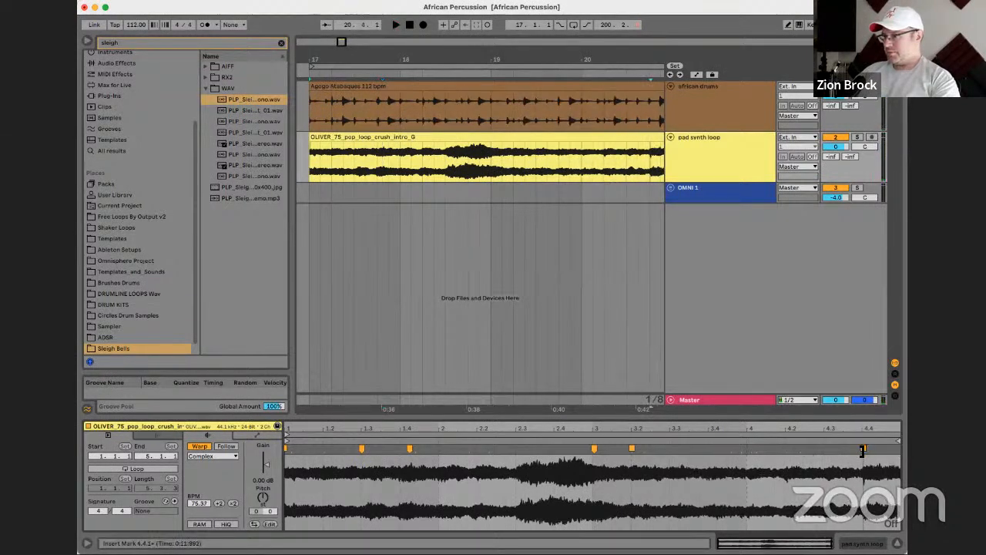
key("space")
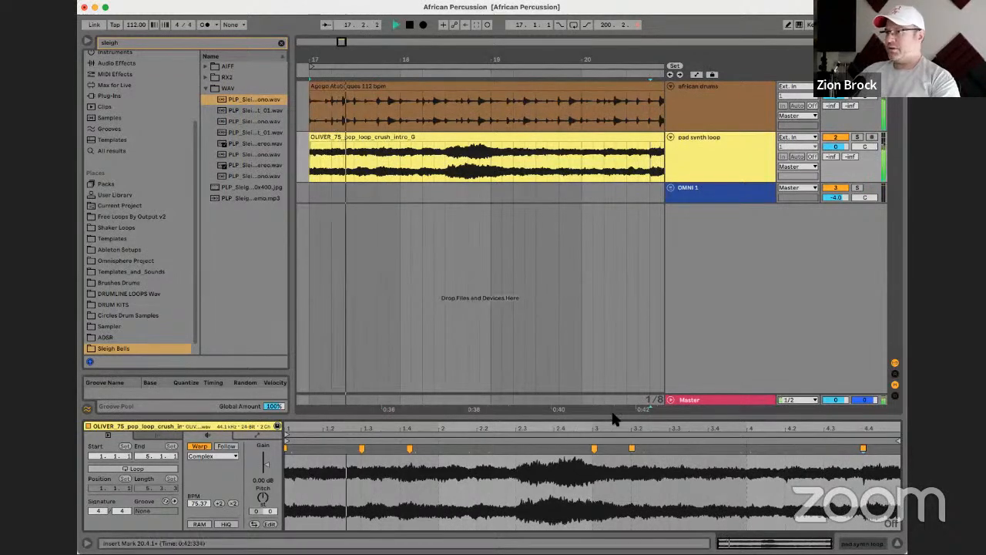
key("space")
key("space")
Add a warp marker at about 1.2 in the pad clip, fine-tune it, and enlarge the waveform editor during playback
double_click(325, 450)
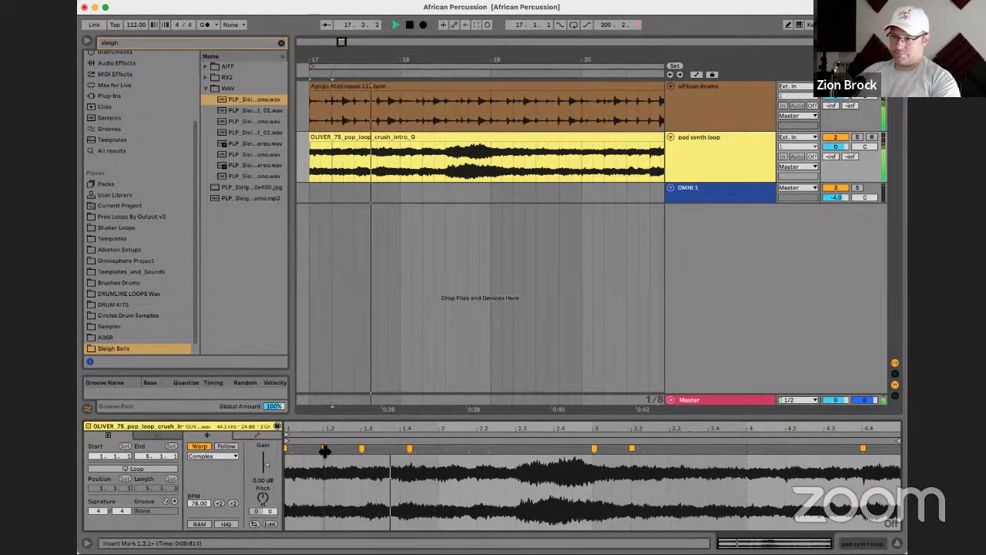
left_click_drag(323, 452, 324, 452)
key("space")
key("space")
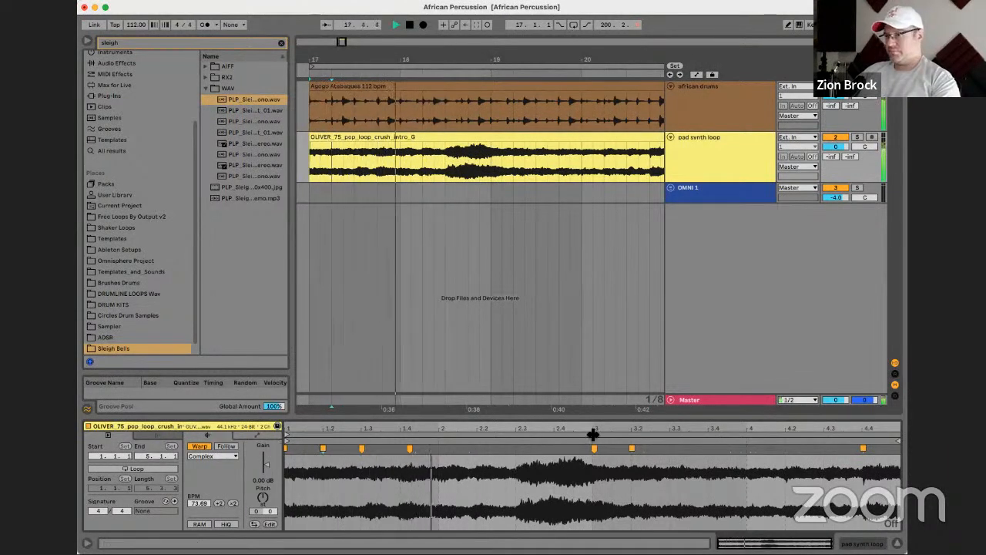
left_click_drag(495, 412, 496, 316)
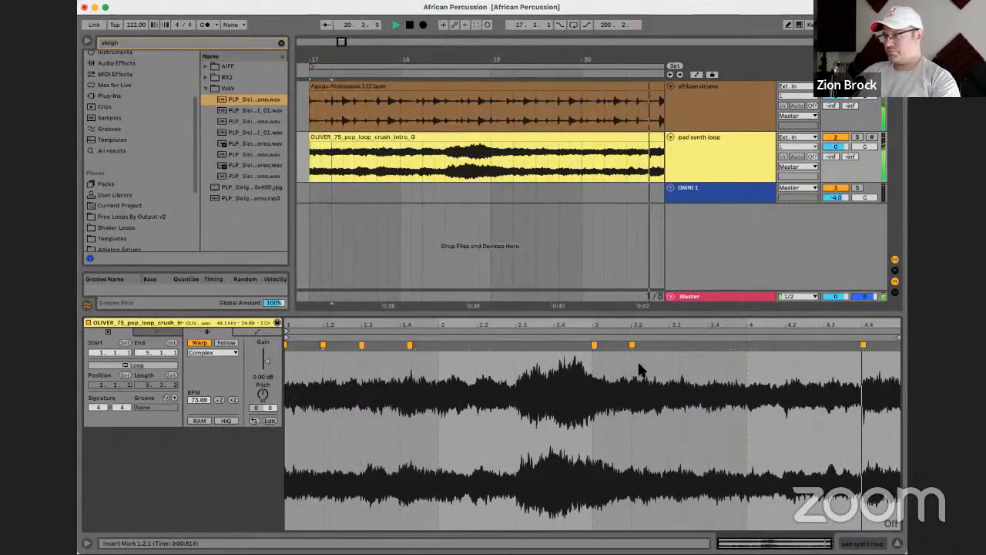
key("space")
Set the song tempo to 105 BPM and play the loops with the African drums clip open
left_click_drag(621, 60, 570, 61)
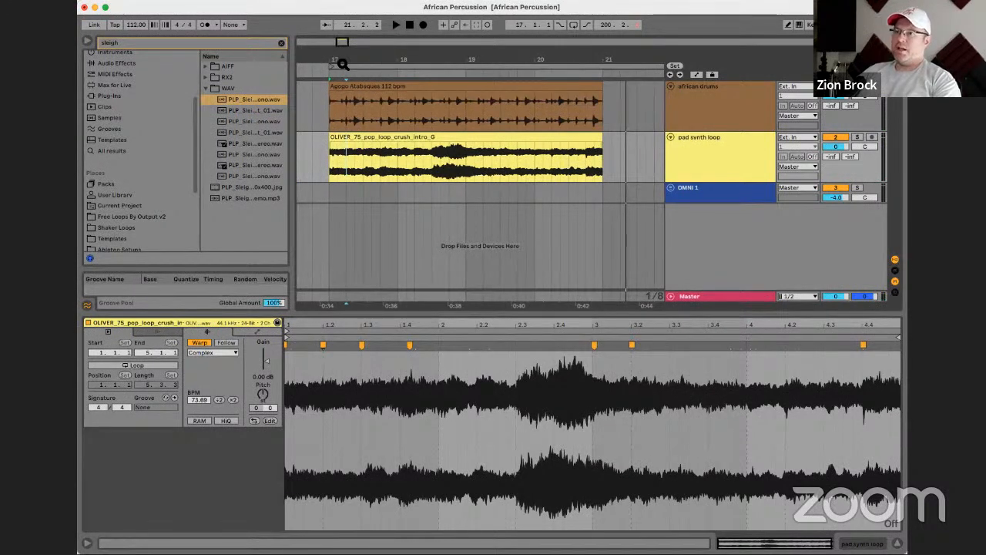
left_click_drag(131, 29, 131, 40)
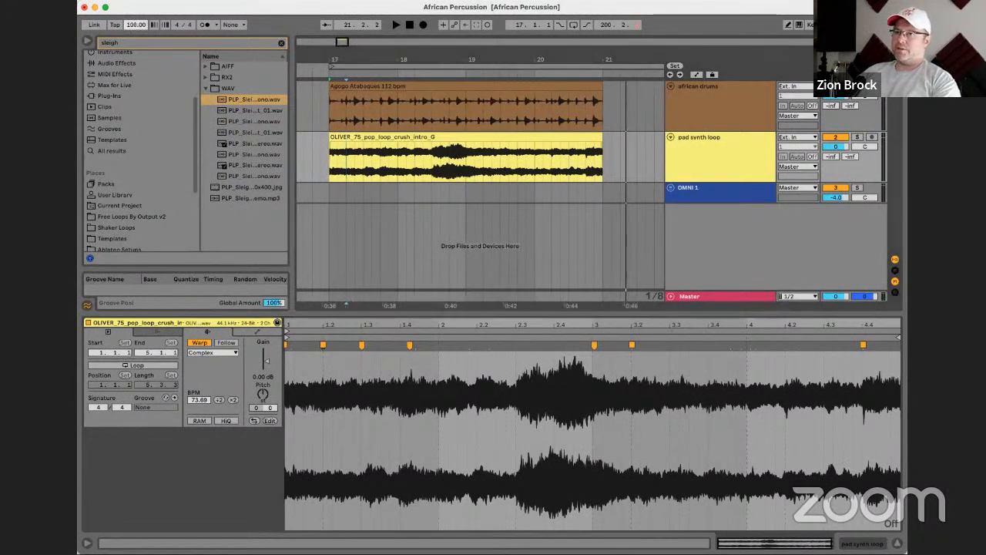
left_click_drag(134, 25, 134, 28)
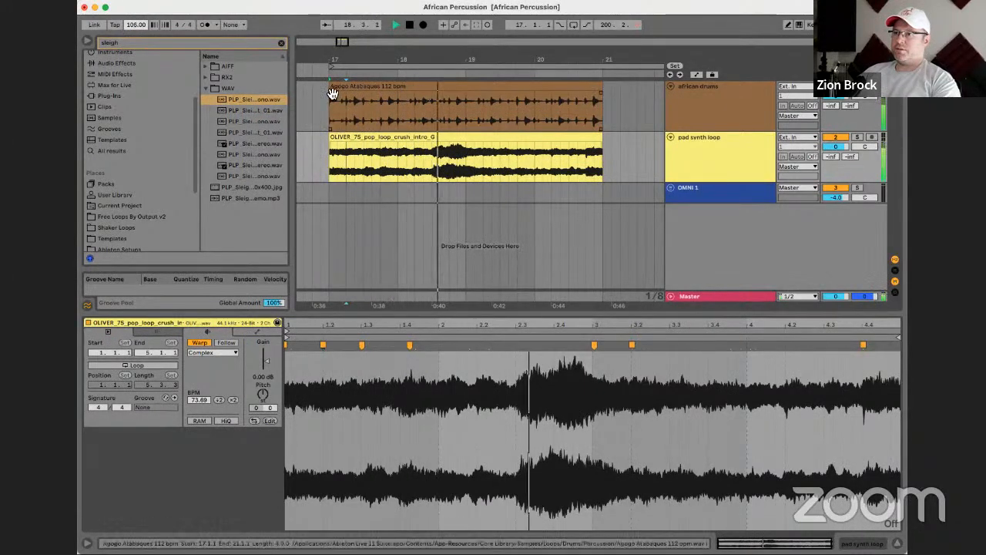
left_click(412, 84)
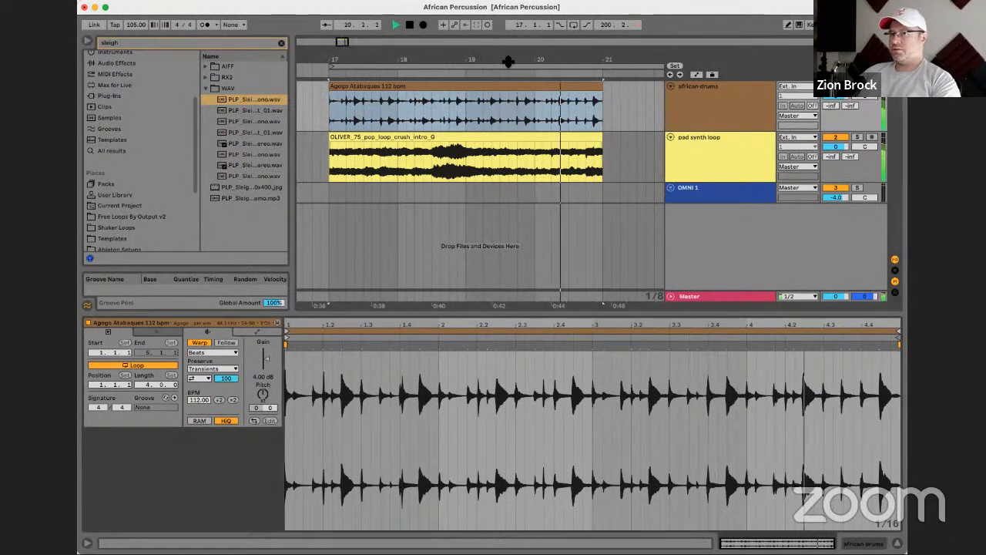
left_click_drag(434, 51, 443, 61)
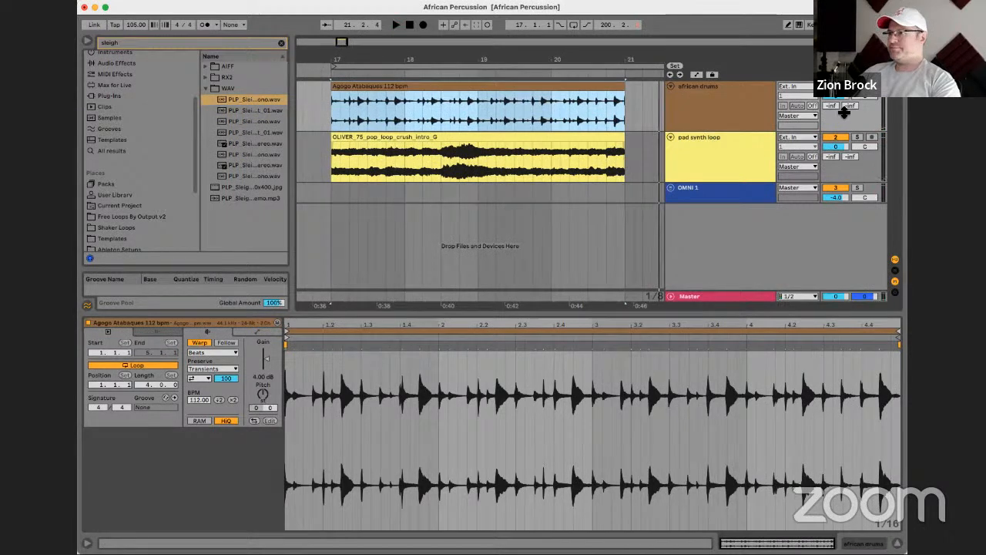
Lower the pad synth loop track's volume to -2.5 and replay the loops with the pad clip open
key("space")
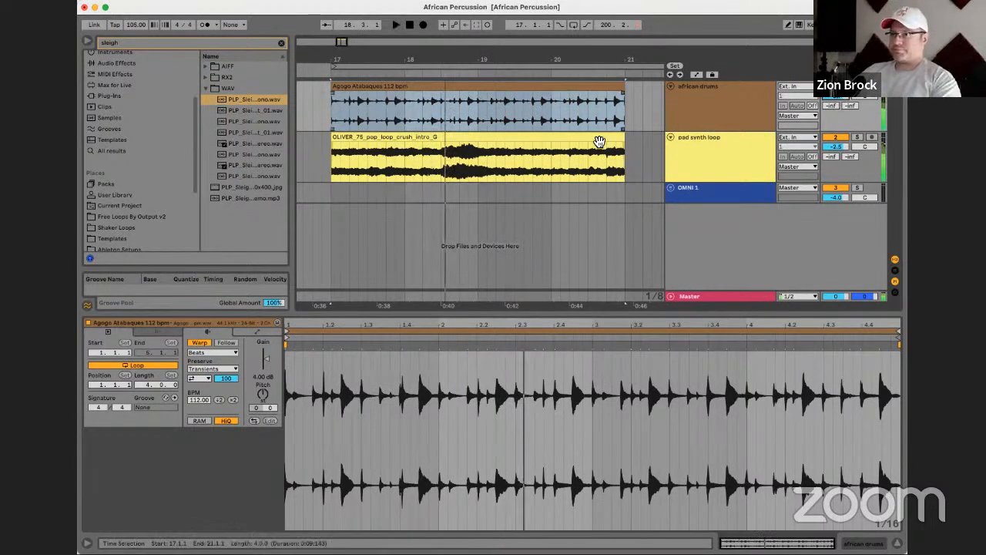
left_click(527, 143)
key("space")
key("space")
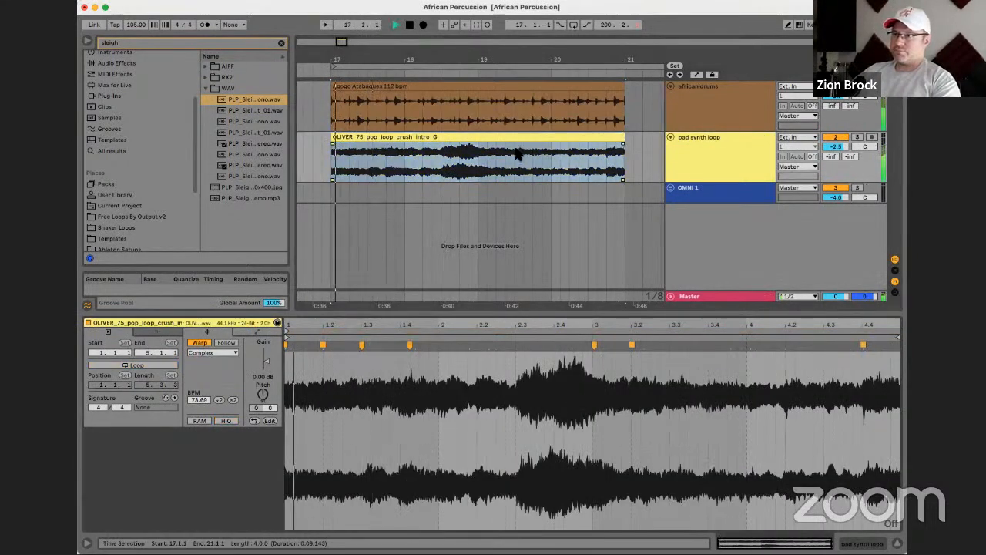
key("space")
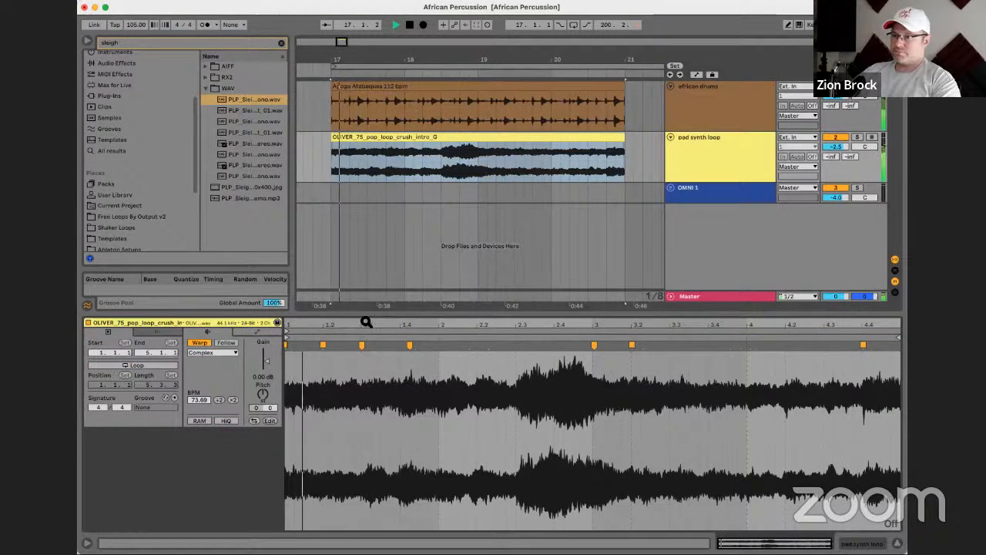
Add a warp marker just before 2.2 in the pad clip and nudge the marker near 1.4 progressively earlier between playbacks
key("space")
left_click_drag(400, 328, 473, 346)
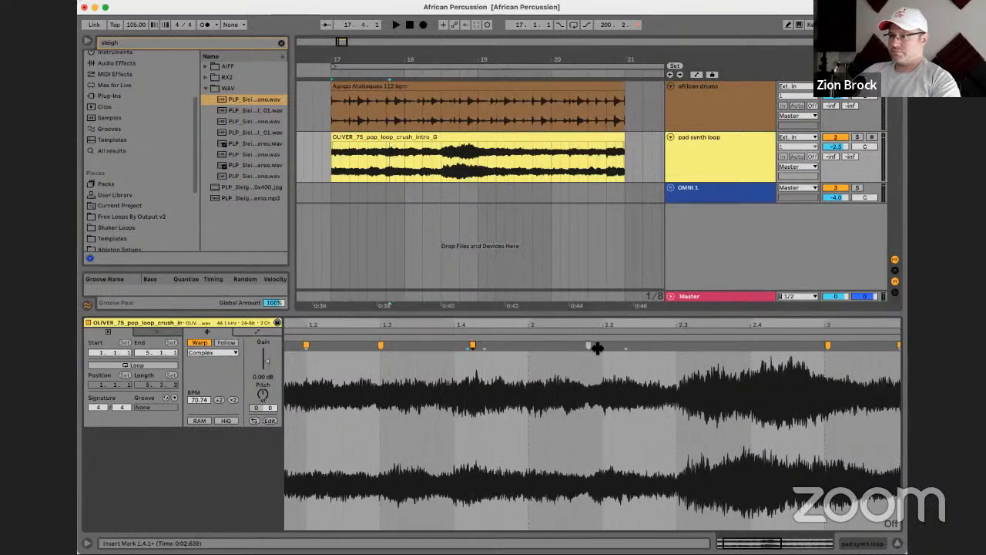
left_click_drag(472, 348, 473, 349)
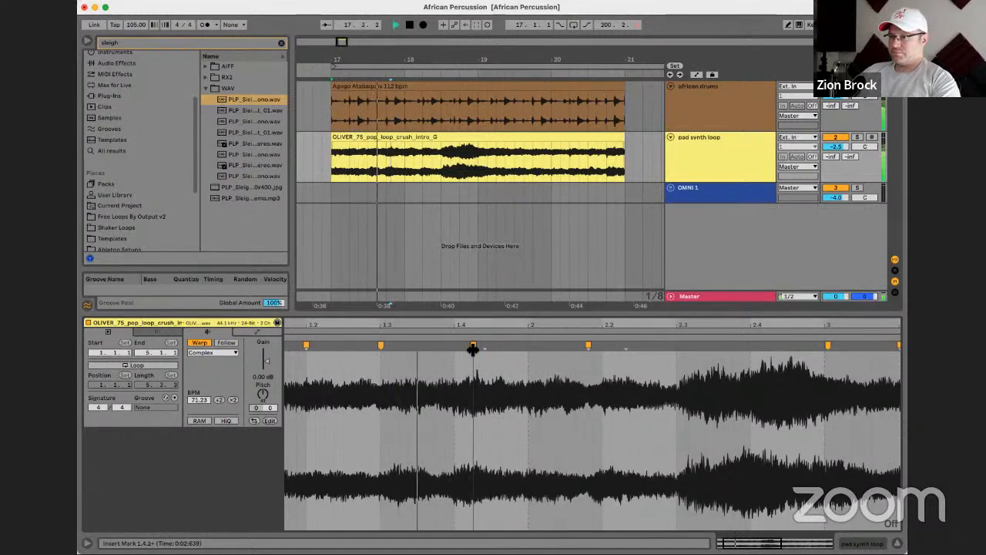
key("space")
left_click_drag(472, 349, 470, 351)
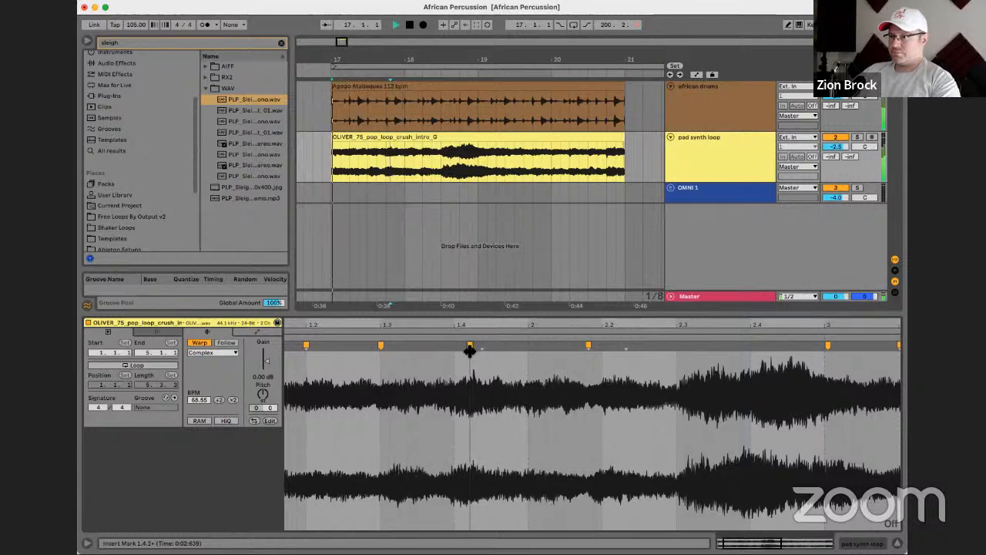
key("space")
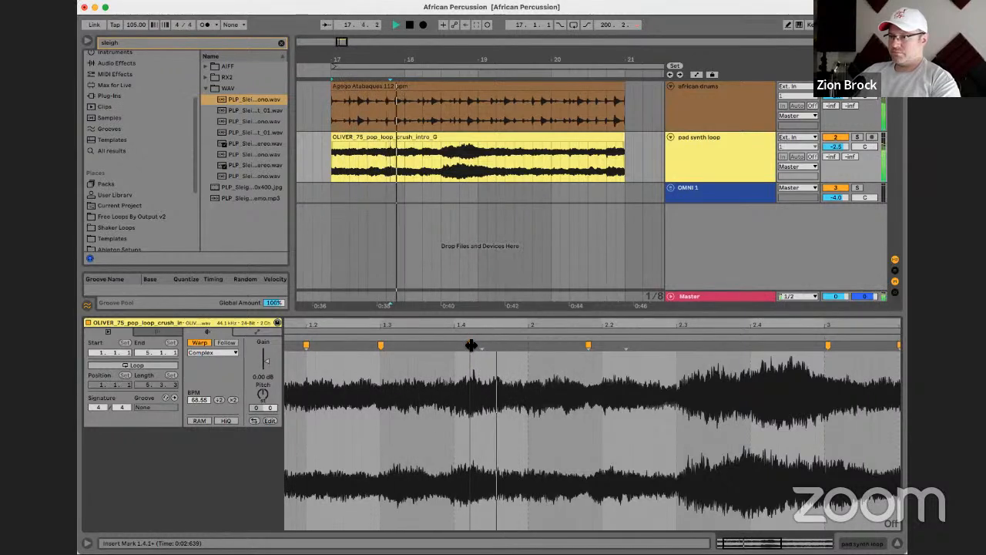
key("space")
left_click_drag(470, 345, 467, 348)
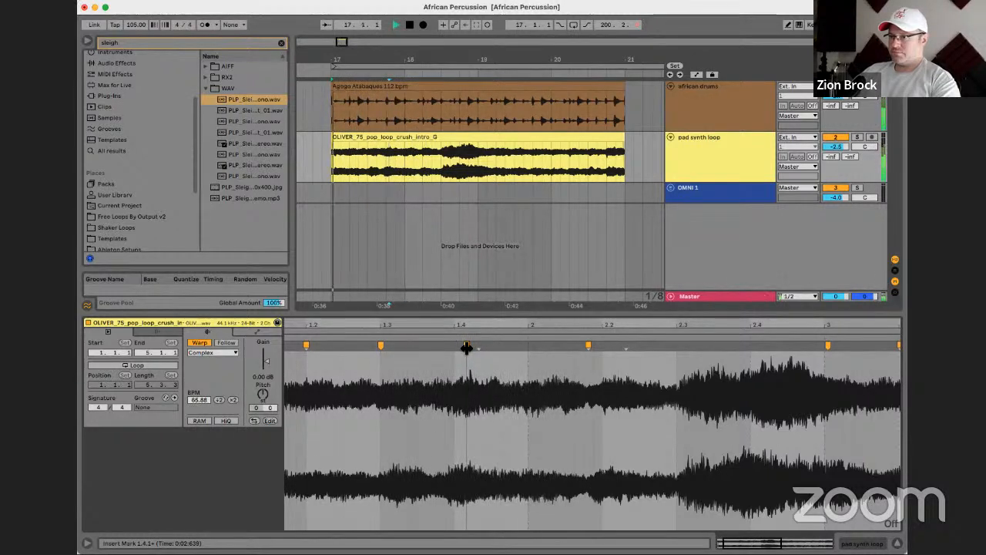
Nudge the pad clip's warp markers just before 2.2 and near 1.4 slightly later, replaying the loops after each change
key("space")
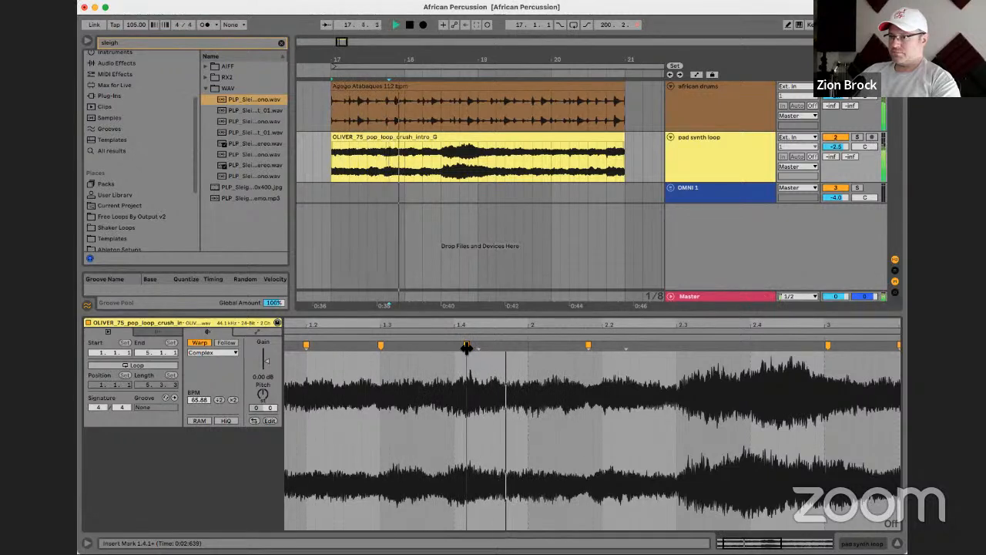
left_click(589, 346)
key("space")
left_click_drag(591, 347, 592, 346)
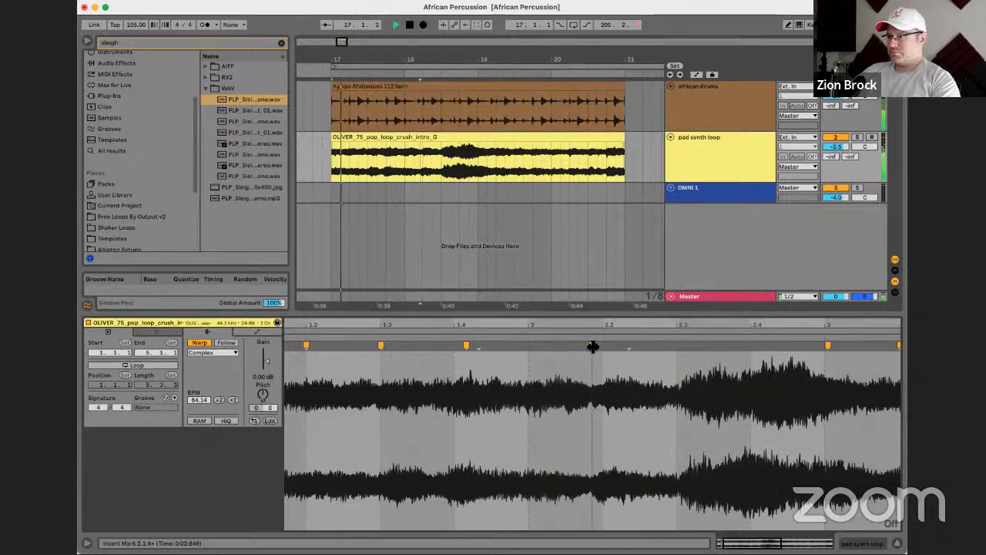
key("space")
mouse_move(468, 349)
left_mouse_down()
mouse_move(473, 330)
mouse_move(475, 347)
left_mouse_up()
key("space")
key("space")
key("space")
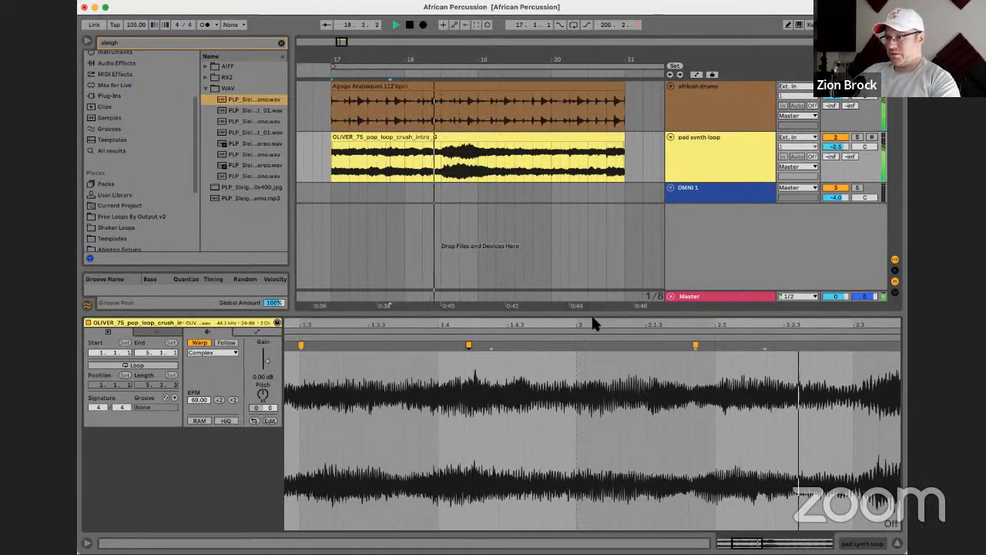
Remove the warp marker just before 2.2 in the pad clip and replay the loops
left_click_drag(590, 328, 564, 329)
key("space")
double_click(648, 345)
key("space")
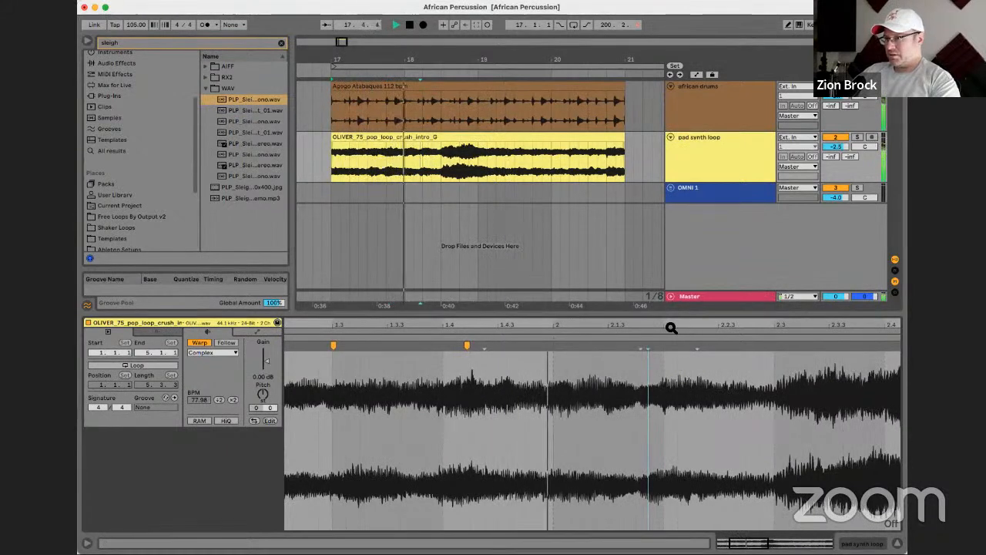
left_click_drag(671, 328, 529, 326)
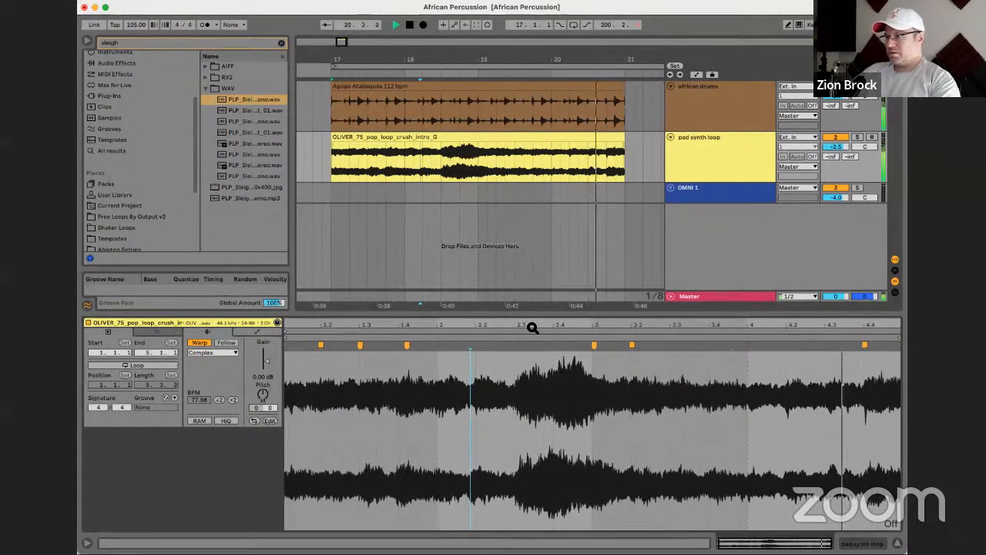
Unfold the OMNI 1 group and insert a new MIDI track directly below the pad synth loop track
left_click(526, 139)
left_click(670, 187)
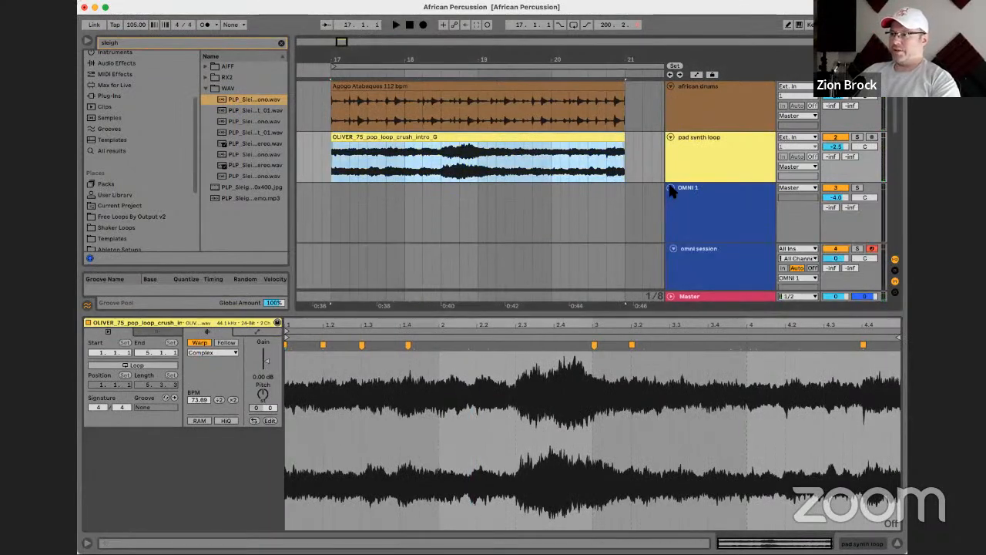
left_click(707, 141)
key("super+shift+t")
key("space")
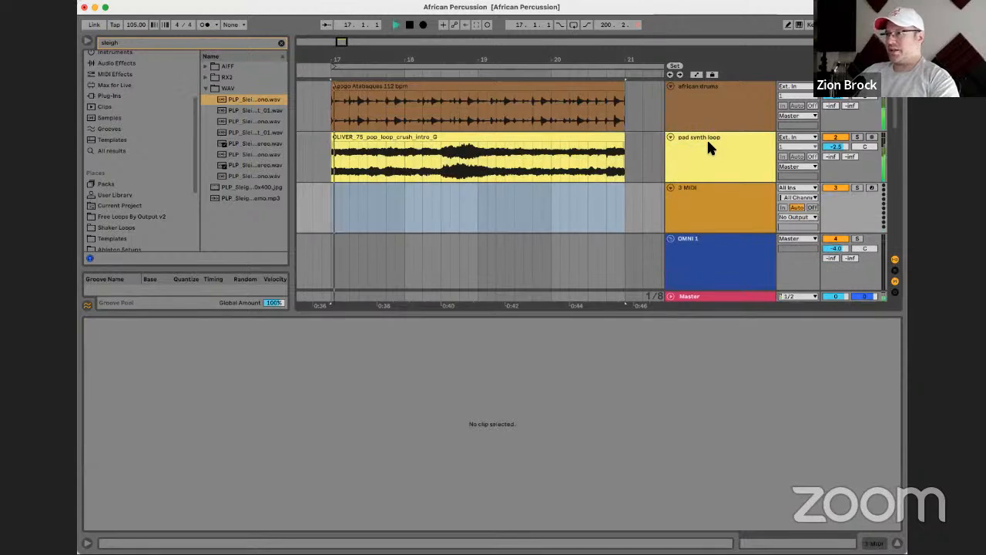
left_click(704, 203)
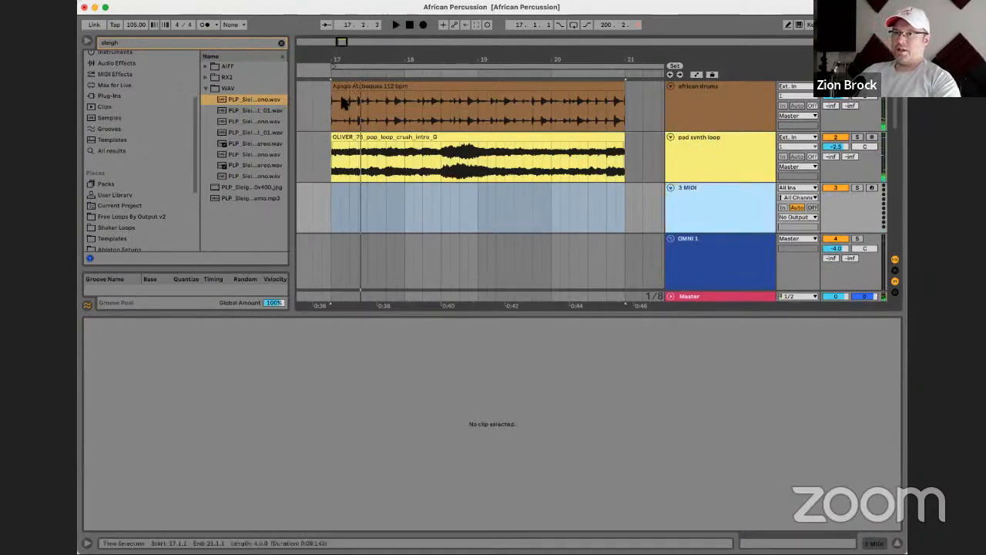
Widen the browser, clear the sleigh search, and load Atom Kit from the Drums category onto the new MIDI track
left_click_drag(290, 148, 364, 150)
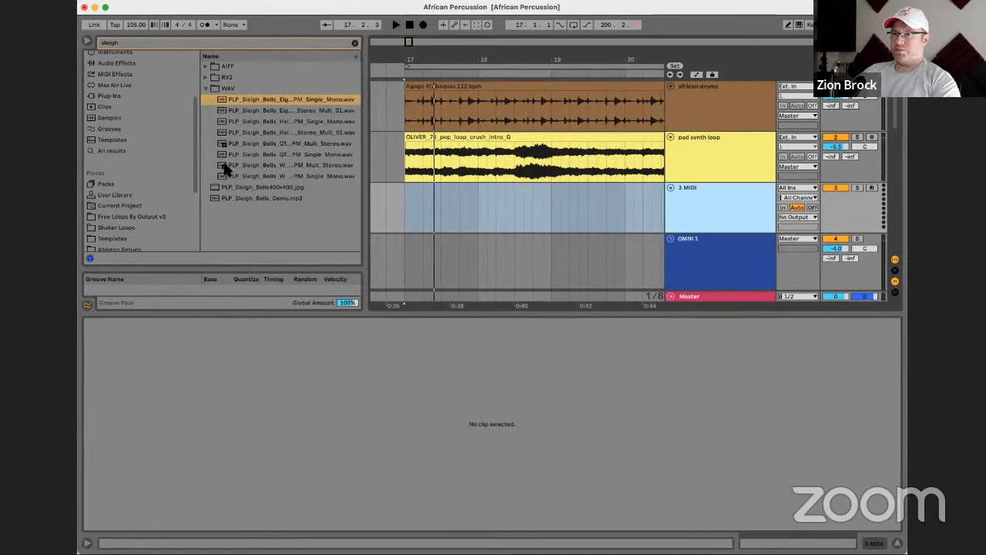
left_click(355, 42)
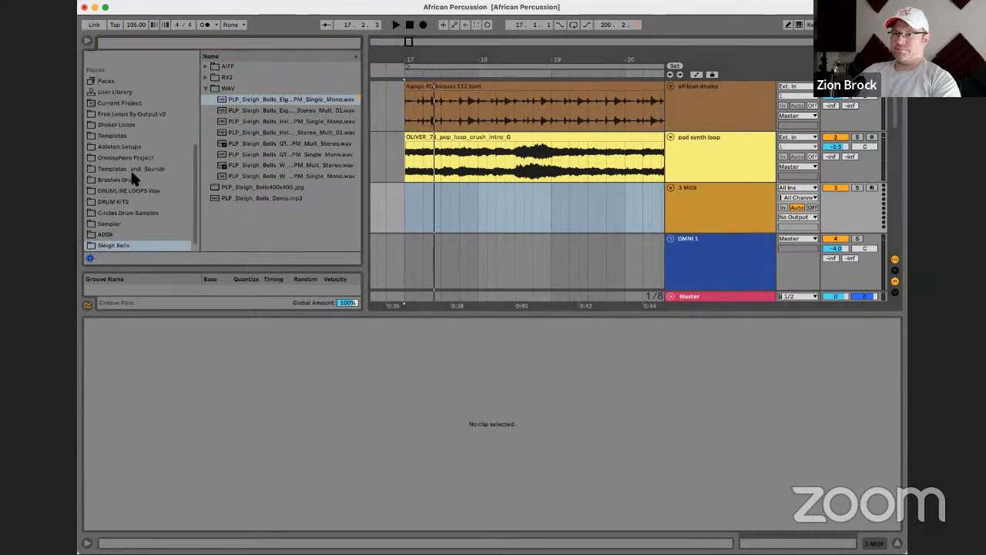
scroll(130, 168, "up", 5)
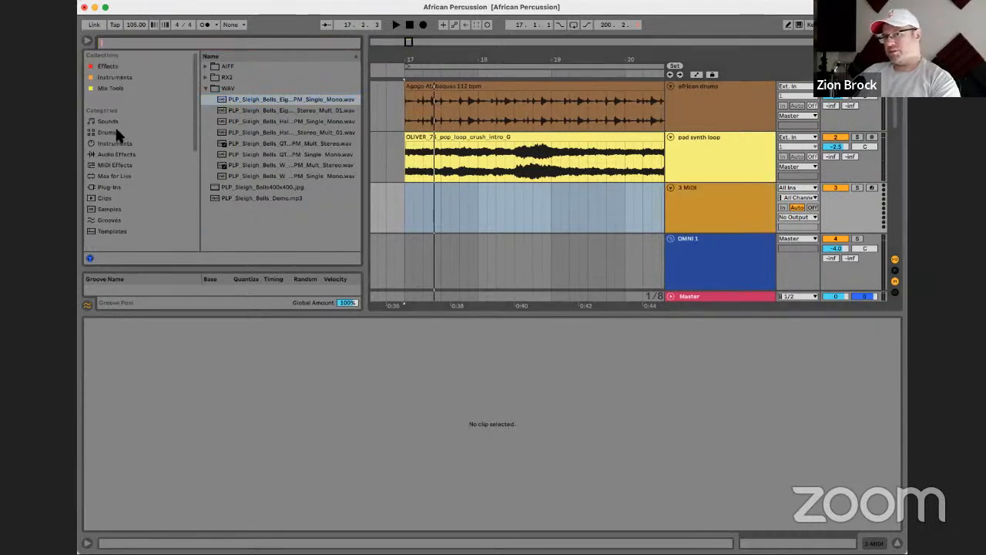
left_click(107, 133)
left_click(259, 189)
scroll(250, 140, "down", 3)
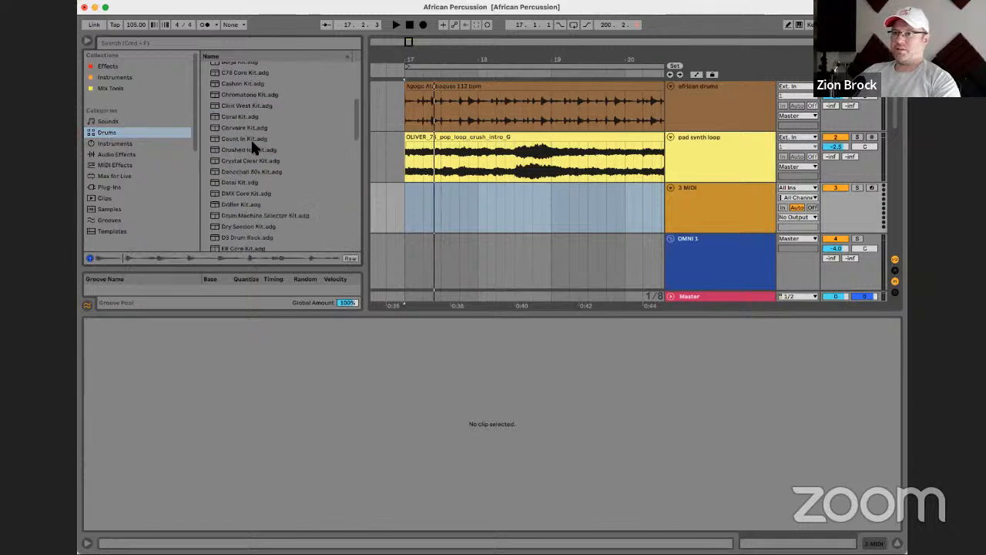
scroll(250, 140, "up", 1)
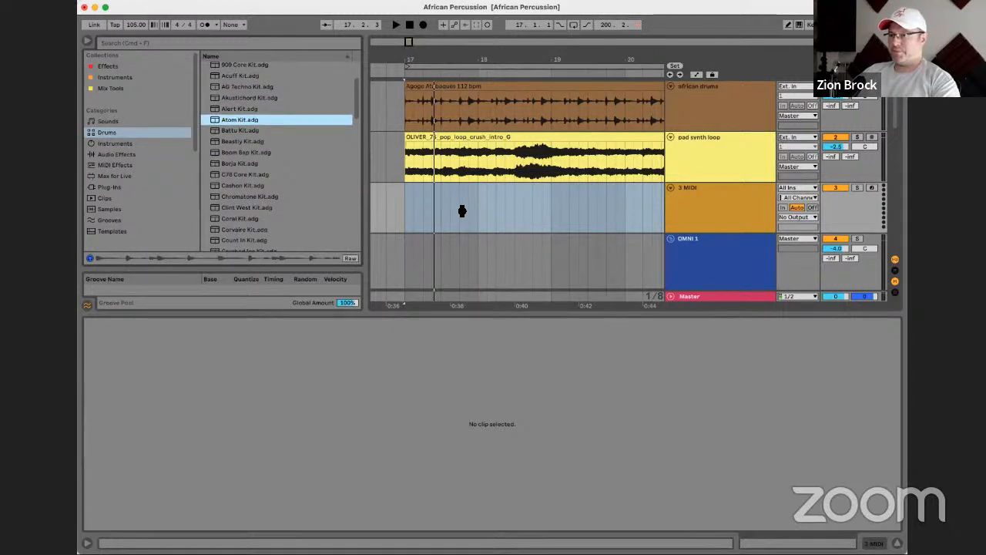
left_click_drag(463, 212, 460, 209)
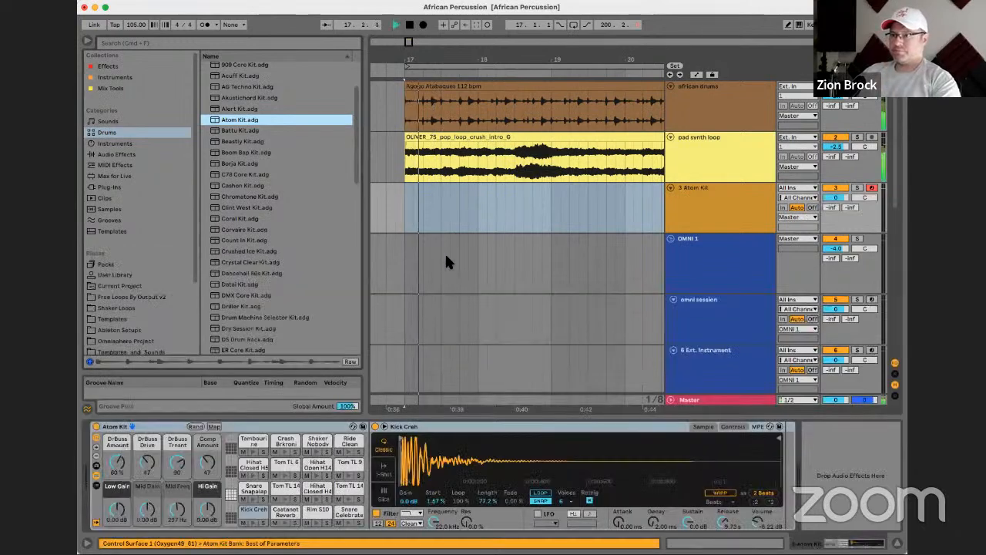
Create a one-bar MIDI clip at bar 17 on the Atom Kit track and add a Rim S10 note at 1.2
left_click_drag(406, 194, 473, 192)
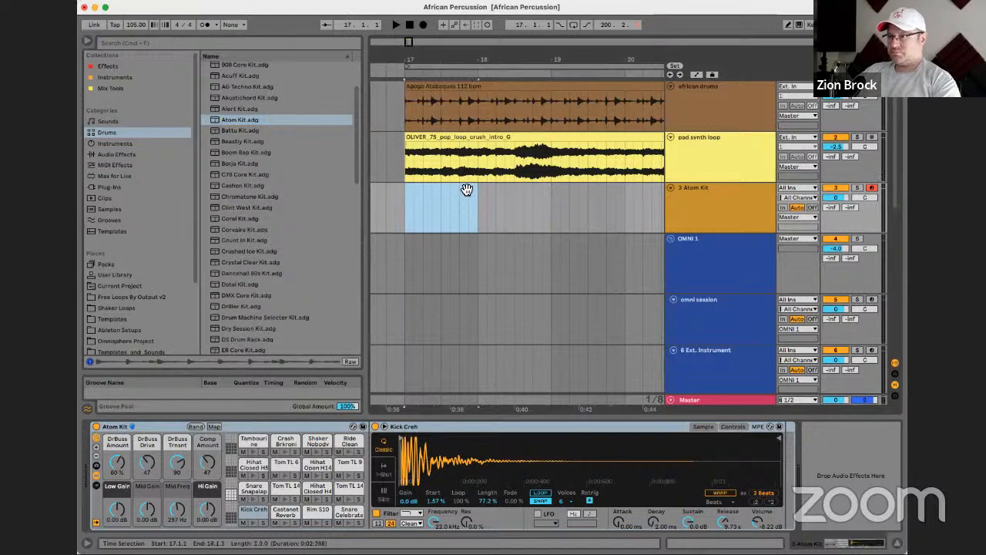
key("super+shift+m")
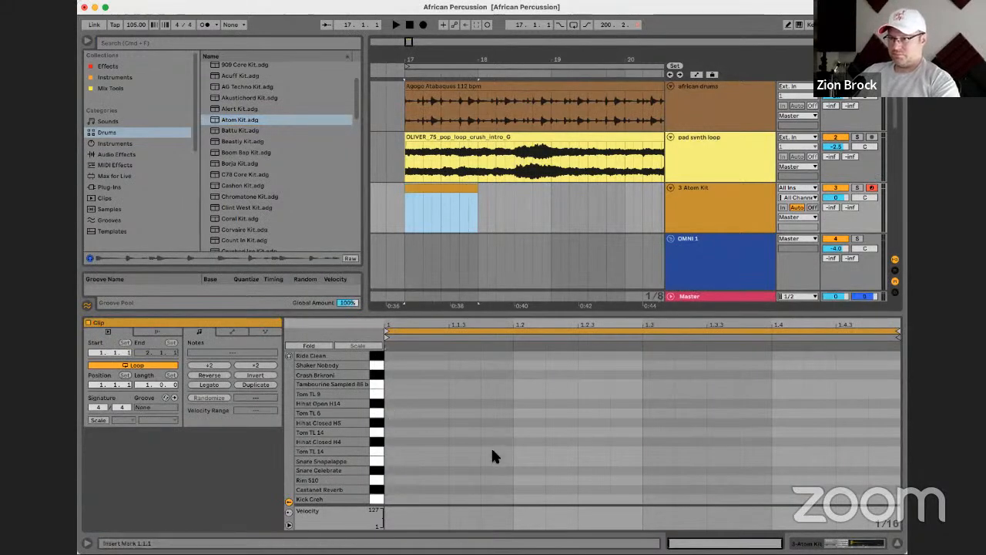
double_click(519, 479)
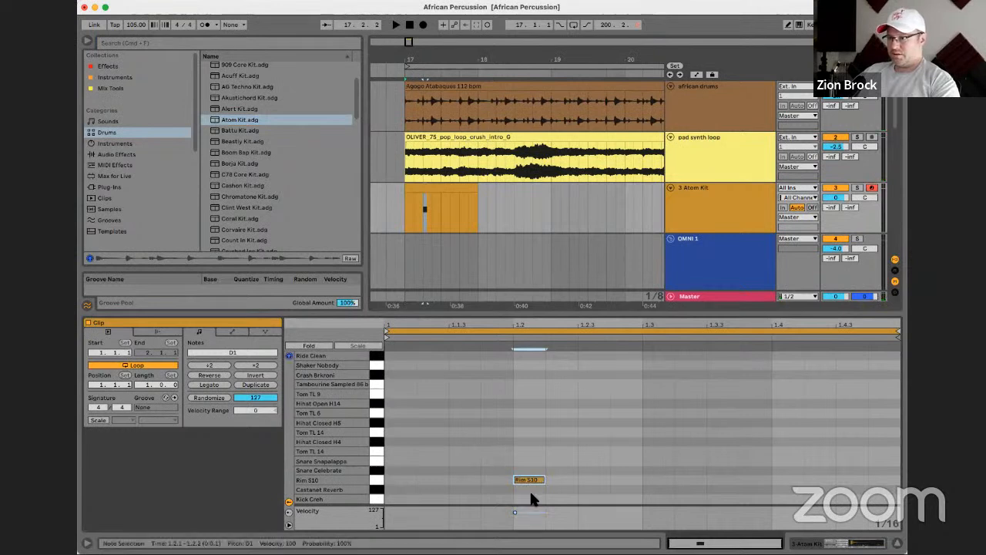
Move the rim note to Castanet Reverb one sixteenth before 1.2, add a Rim S10 note at 1.4, and audition the pattern
key("space")
left_click_drag(530, 486, 501, 491)
key("space")
key("space")
double_click(786, 480)
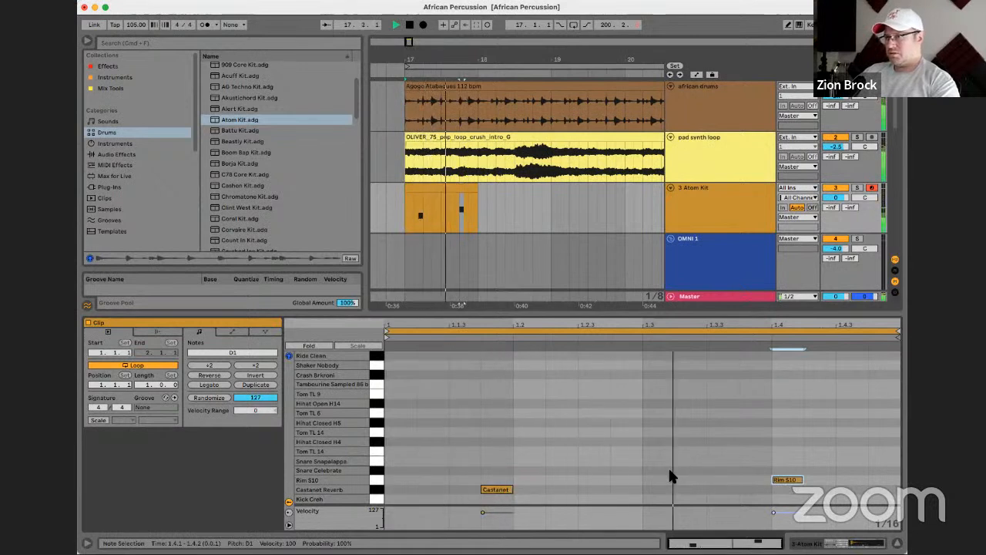
key("space")
key("space")
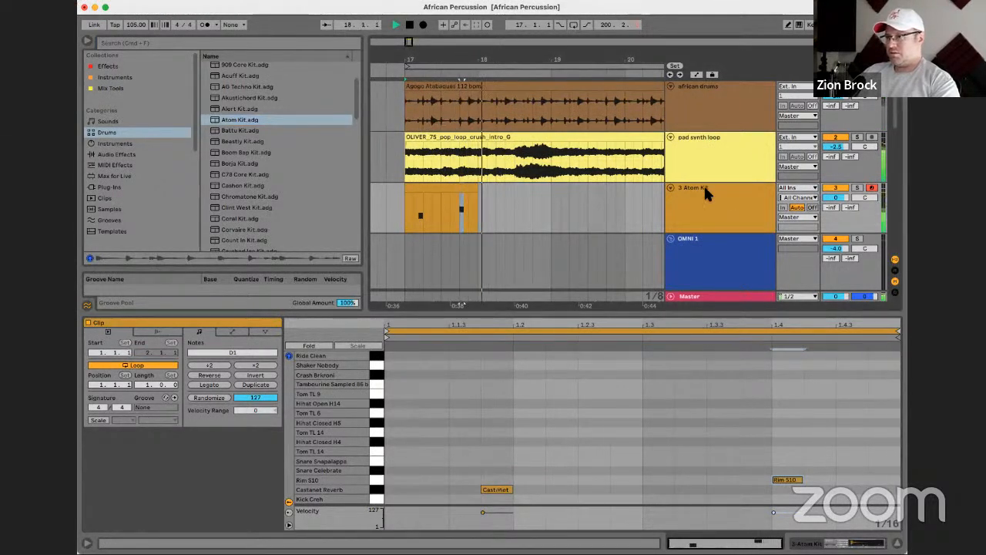
Nudge the pad clip's warp marker near 1.4 slightly earlier and add one just before 2.2, shifted slightly later, between playbacks
left_click(553, 143)
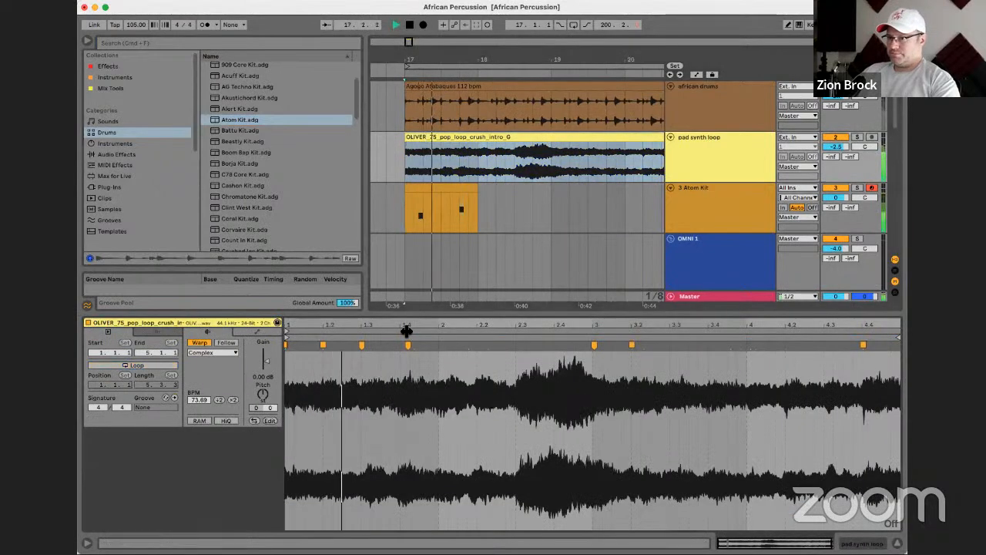
mouse_move(438, 337)
left_mouse_down()
mouse_move(473, 324)
mouse_move(483, 345)
left_mouse_up()
key("space")
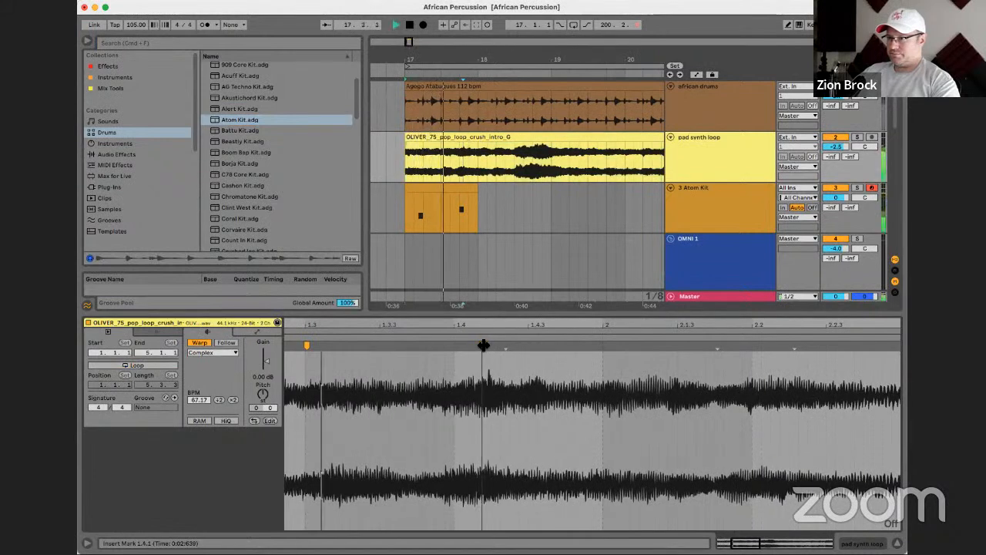
key("space")
left_click_drag(719, 348, 727, 347)
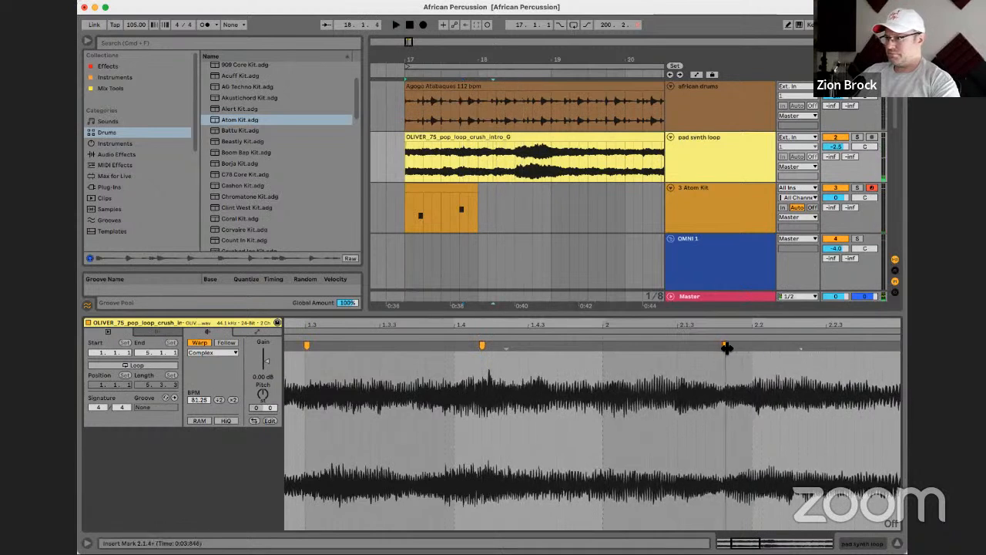
key("space")
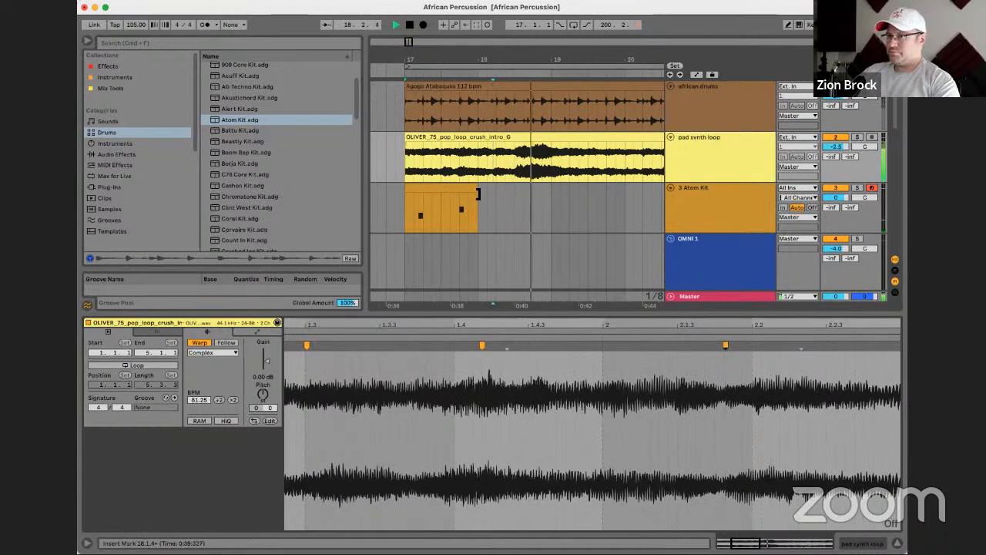
Extend the Atom Kit clip to bar 19, consolidate it into a two-bar clip, and audition it
left_click(444, 202)
key("space")
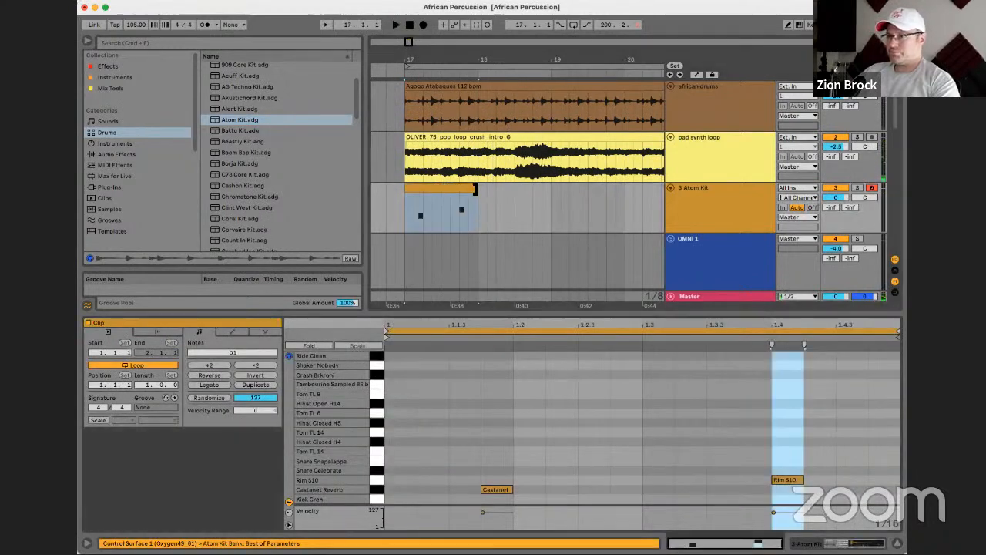
left_click_drag(474, 189, 552, 189)
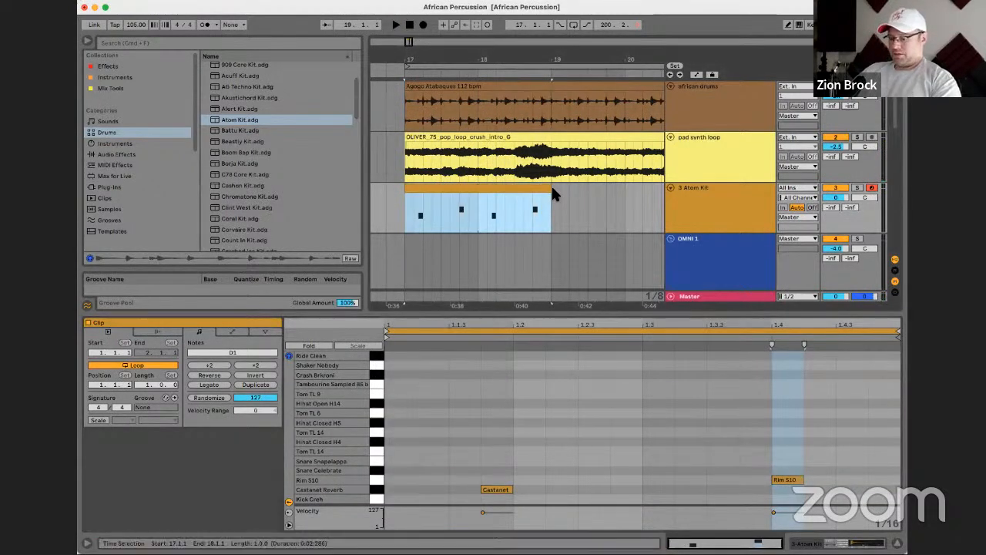
key("space")
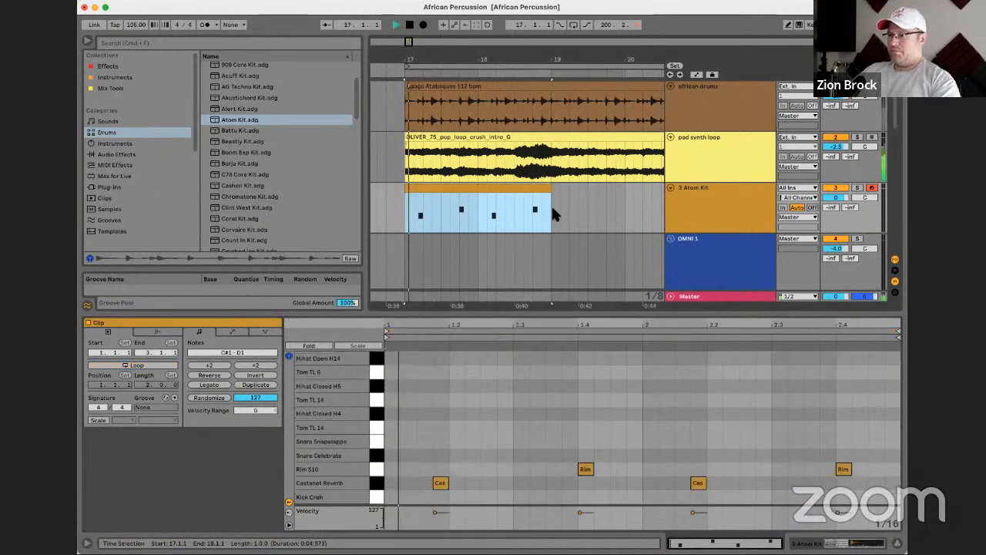
key("space")
Add a Snare Celebrate note at 1.2 in the Atom Kit clip and audition the pattern
left_click(449, 459)
double_click(456, 456)
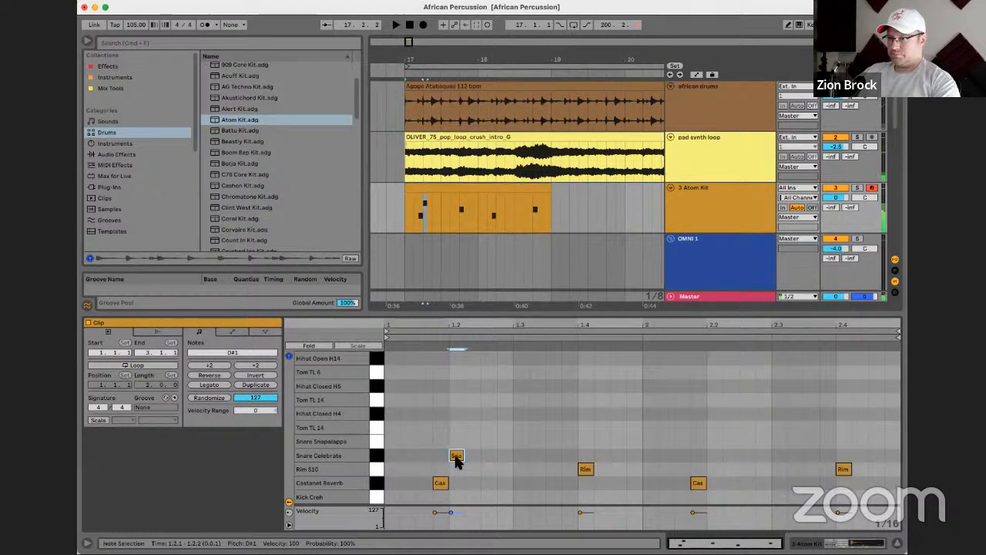
left_click(440, 482)
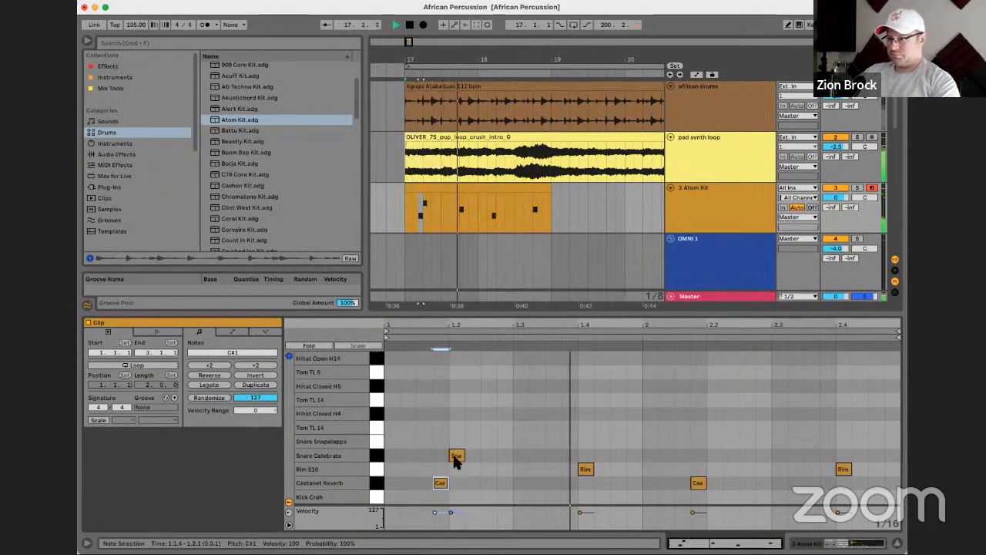
key("space")
Rearrange the first bar's notes to Rim S10 at 1.2 and 1.3.3 and Snare Celebrate at 1.4, and audition them
left_click_drag(438, 481, 456, 472)
left_click_drag(585, 469, 586, 455)
left_click_drag(456, 456, 559, 467)
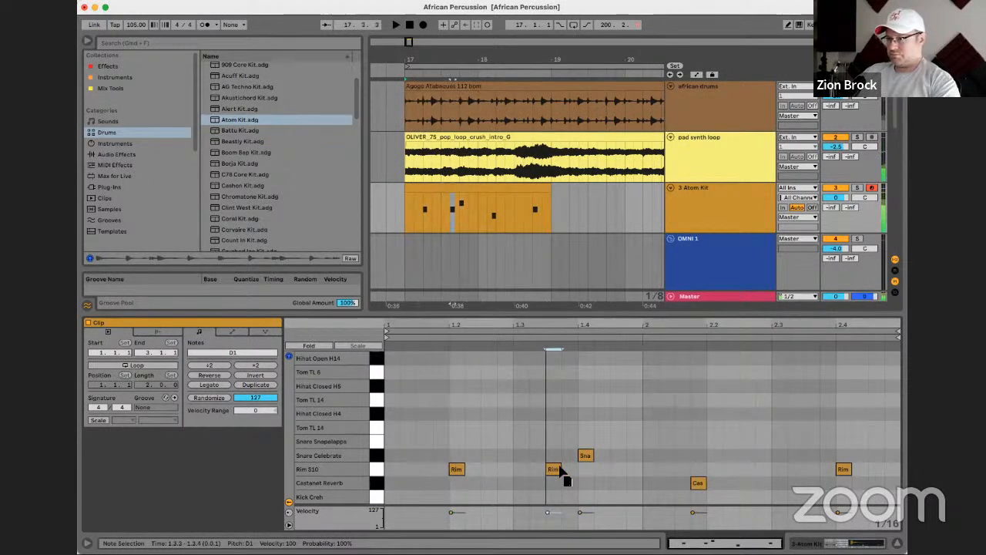
key("space")
Rework the first bar to Kick Creh notes at 1, 1.2.3 and 1.3 with a Rim S10 note one sixteenth before 1.2
left_click_drag(455, 469, 396, 494)
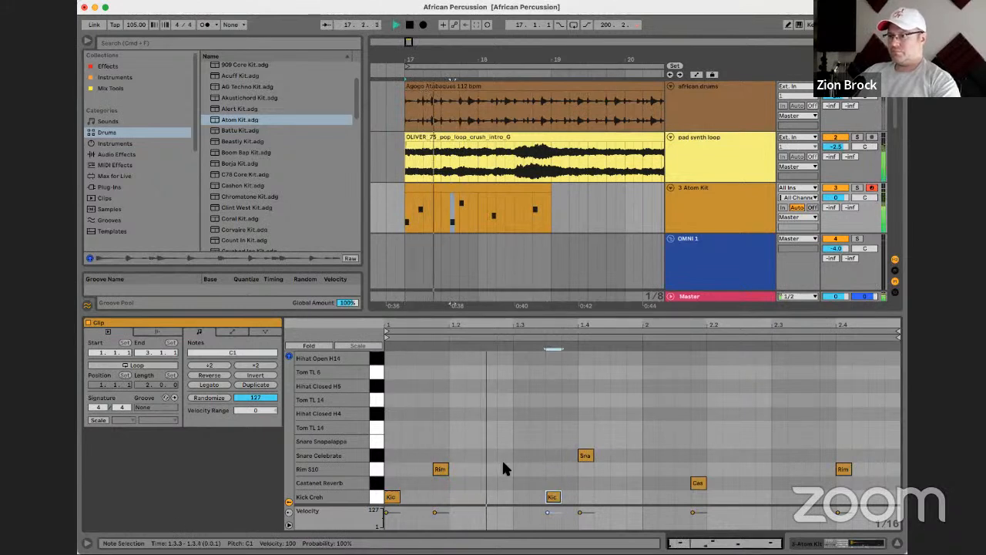
double_click(486, 496)
left_click(513, 495)
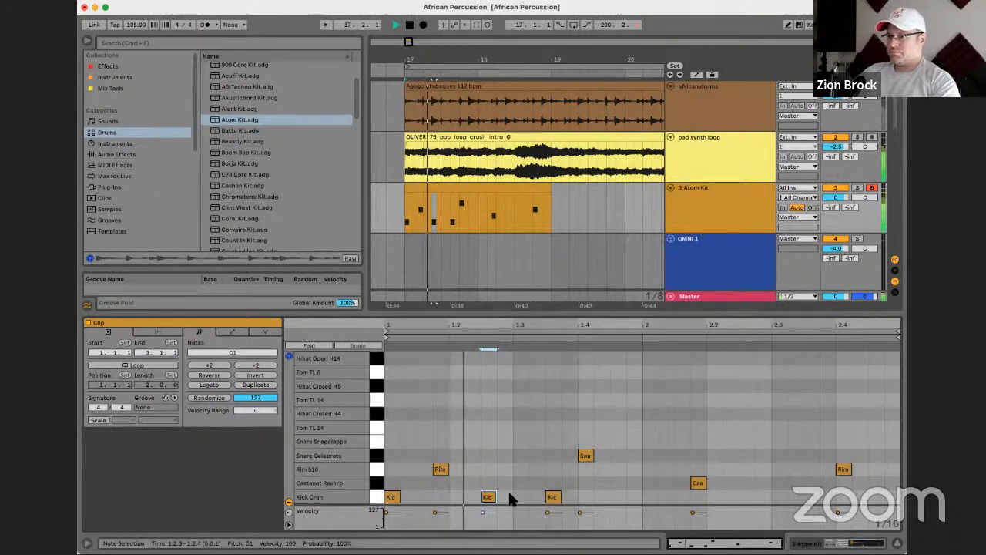
double_click(520, 497)
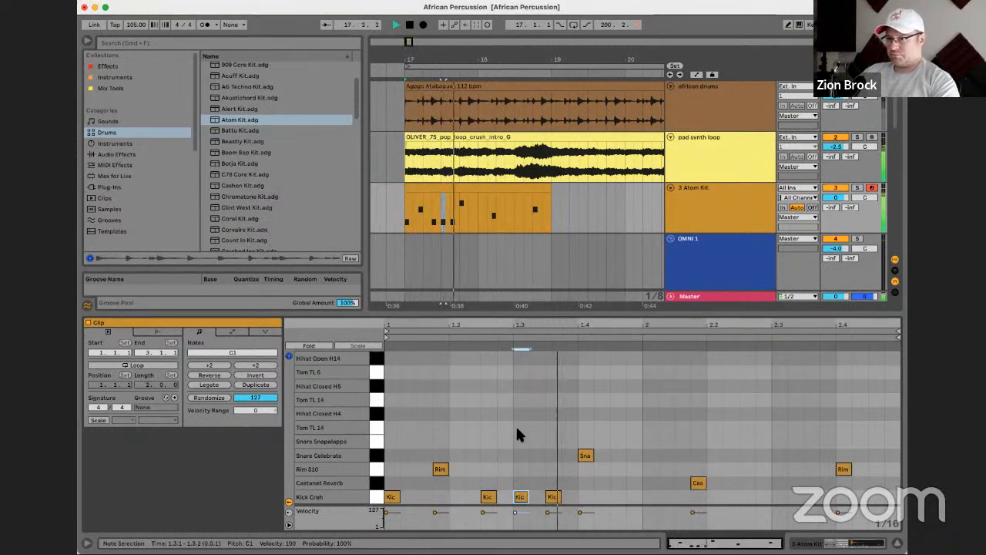
double_click(554, 497)
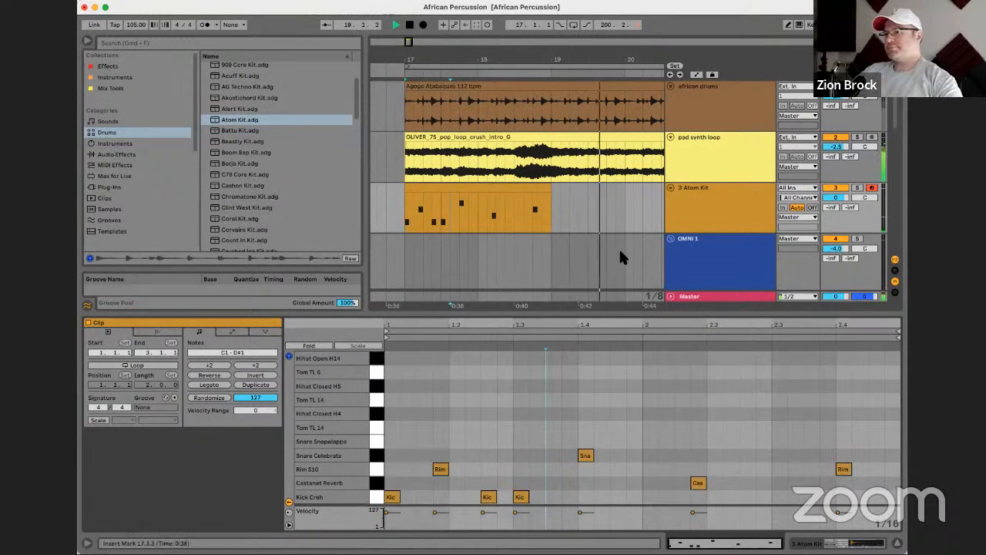
Nudge the pad synth loop's warp marker near 1.4 slightly later and audition the result
left_click(567, 337)
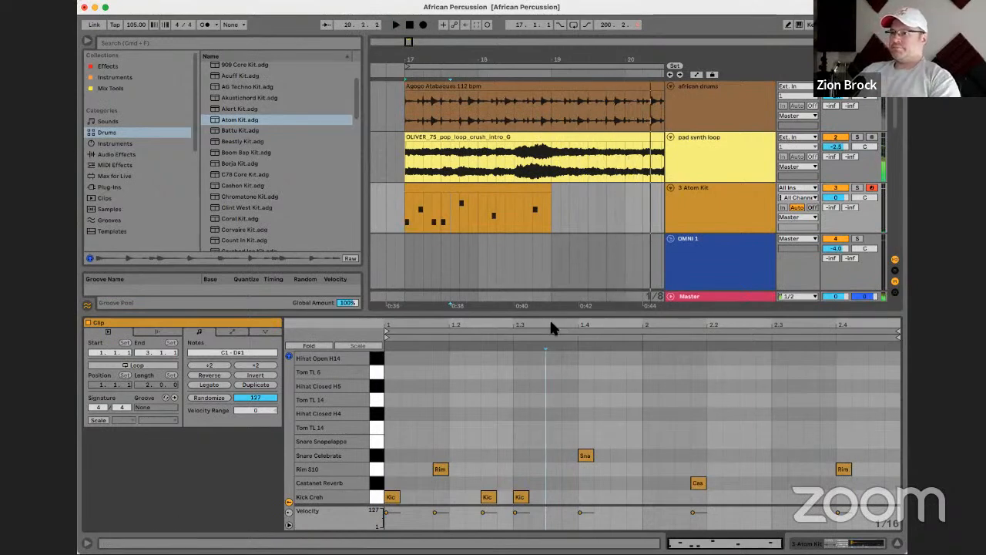
left_click(531, 141)
key("space")
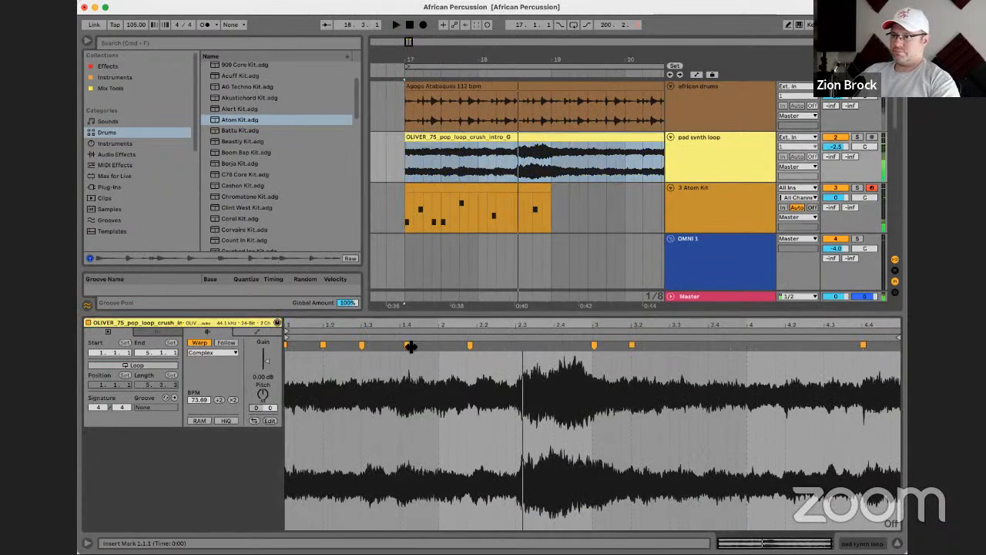
left_click(408, 345)
left_click_drag(412, 347, 415, 346)
key("space")
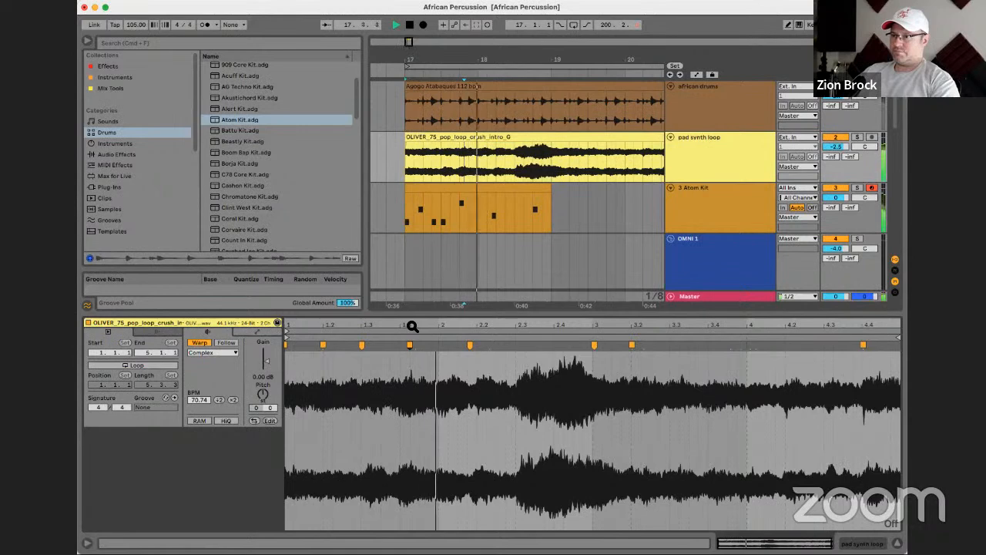
In the Atom Kit clip, move the Rim S10 note at 2.4 to Snare Celebrate and add a Hihat Closed H5 note at 1
left_click(502, 185)
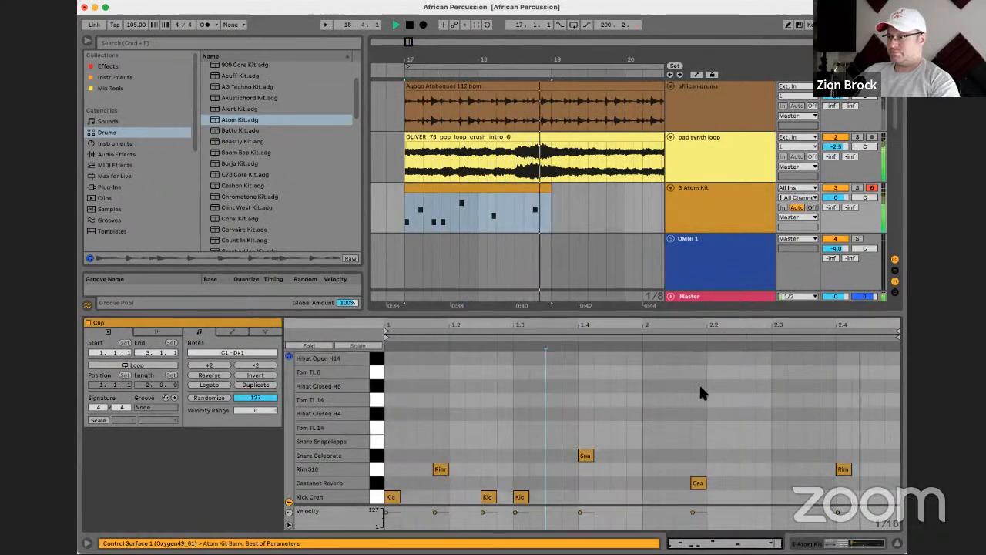
left_click_drag(843, 469, 842, 457)
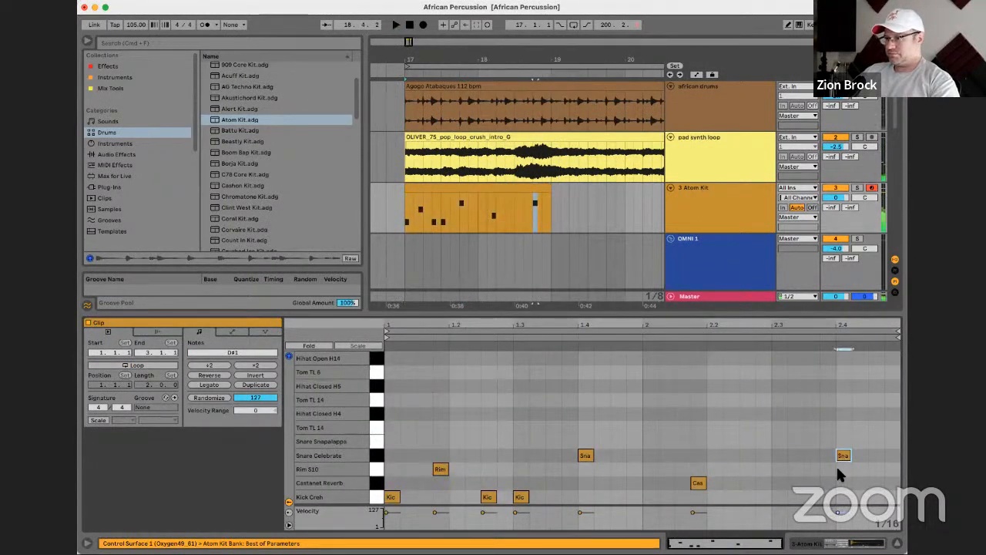
double_click(390, 426)
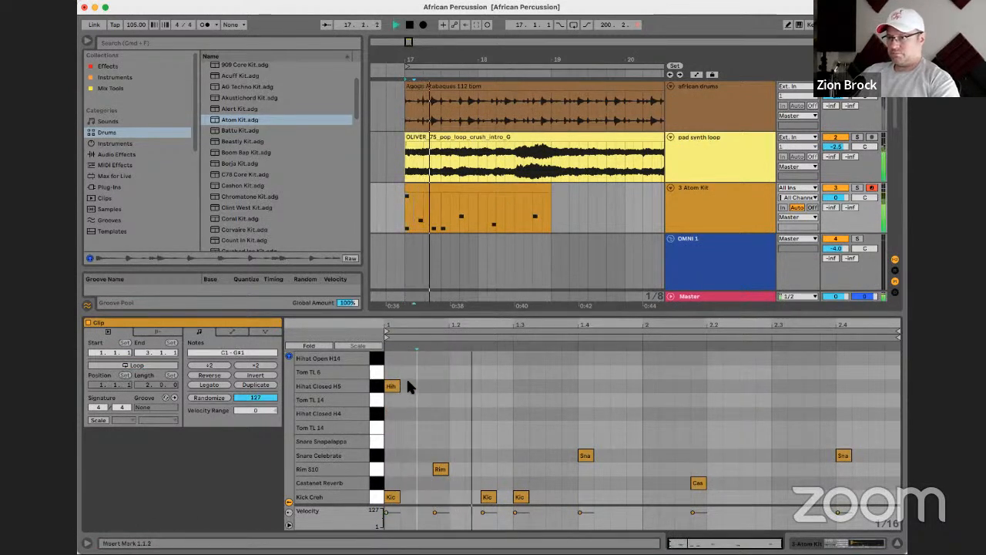
key("space")
Add Hihat Closed H5 notes at 1.1.2 and 1.1.3, shorten all three hi-hats to thirty-second notes, and audition them
double_click(408, 386)
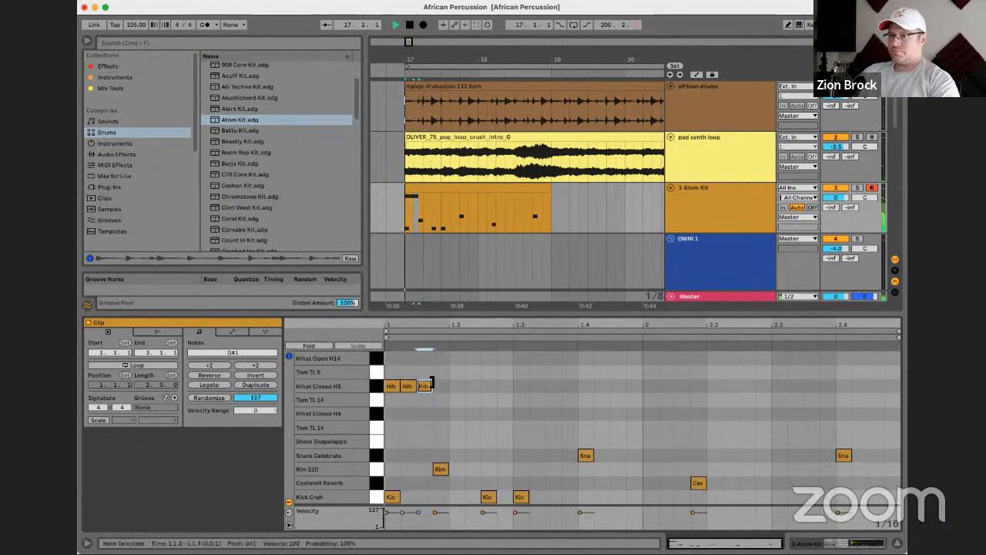
left_click_drag(390, 324, 399, 380)
left_click(400, 386)
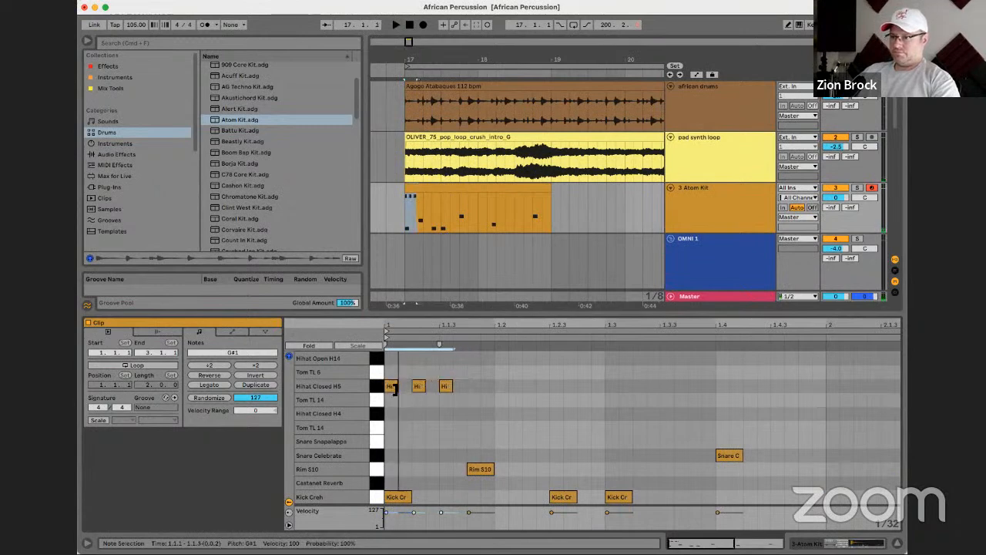
key("space")
mouse_move(391, 386)
left_mouse_down()
mouse_move(392, 358)
mouse_move(393, 456)
mouse_move(393, 372)
mouse_move(394, 387)
left_mouse_up()
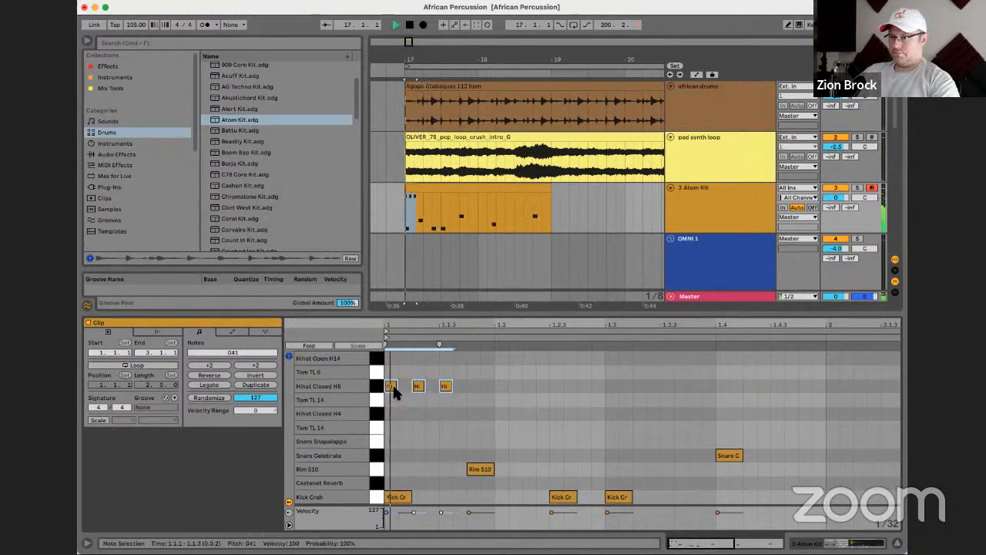
Lower the 1.1.2 hi-hat's velocity to 36 and duplicate it one thirty-second later, then audition the roll
left_click(418, 385)
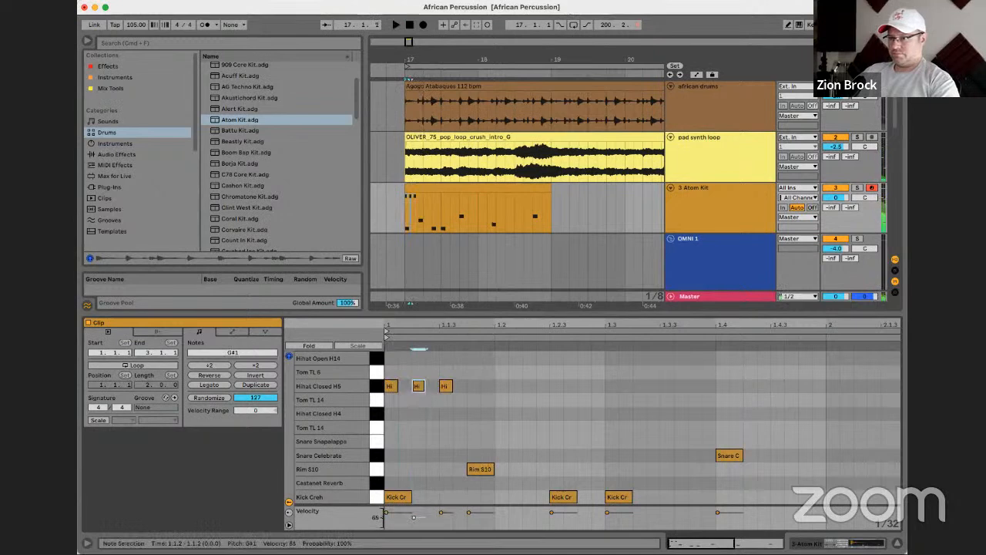
key("space")
key("space")
left_click_drag(453, 400, 433, 388)
left_click(409, 414)
key("space")
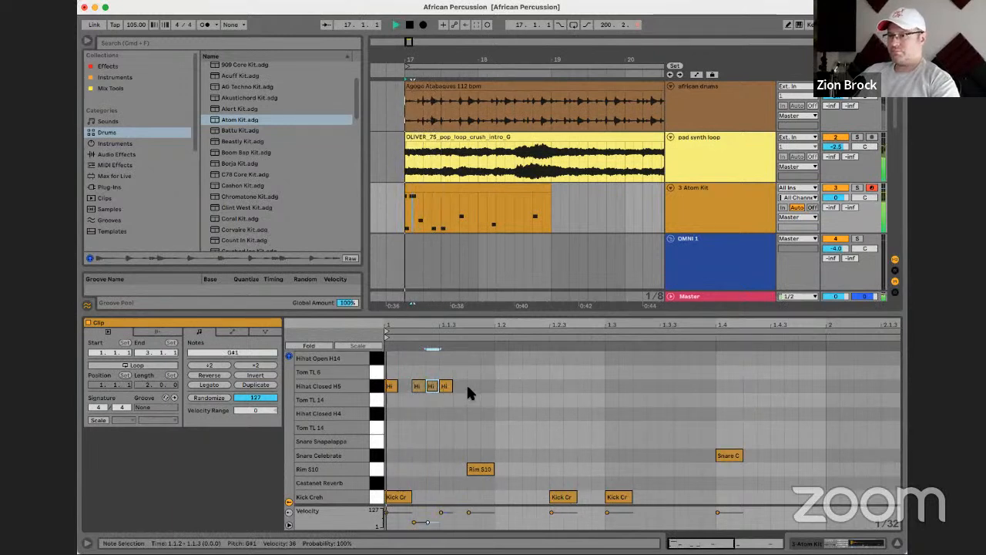
Add Hihat Closed H5 notes at 1.2.2, 1.2.4 and 1.3 and audition the pattern
double_click(501, 385)
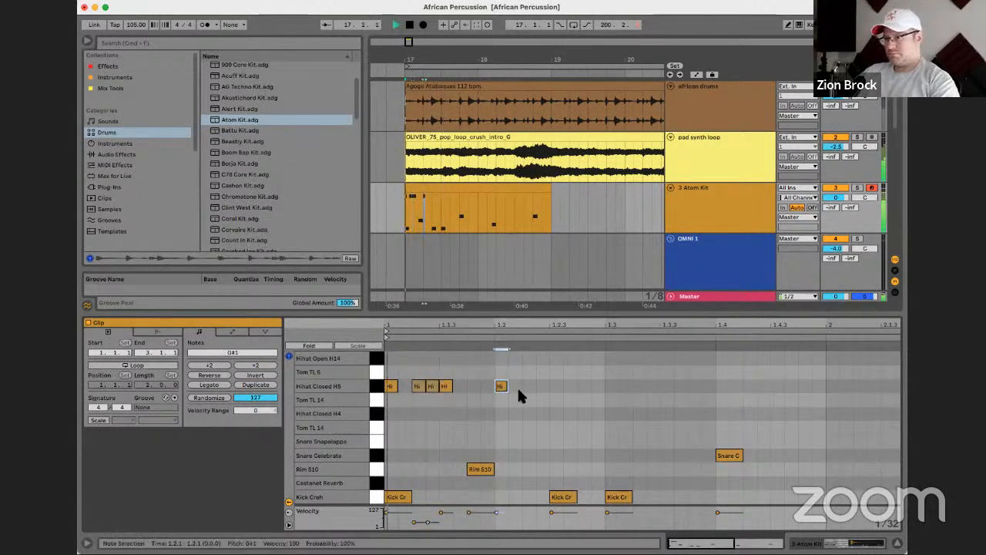
left_click_drag(502, 387, 615, 388)
key("space")
key("space")
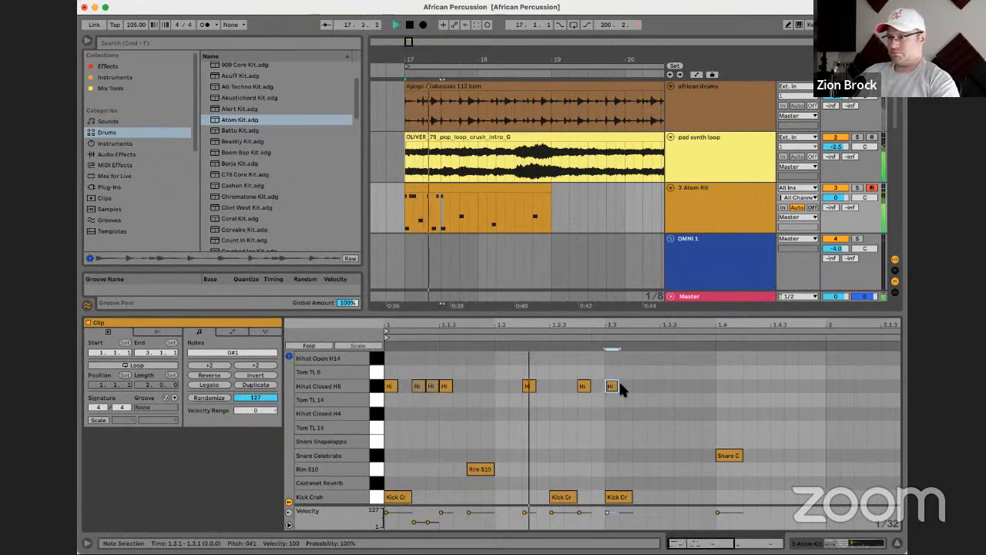
Copy hi-hats after 1.3 and space them at 1.3.2, 1.3.3 and 1.3.4, keeping velocity 36 on the first and last
left_click_drag(468, 388, 627, 386)
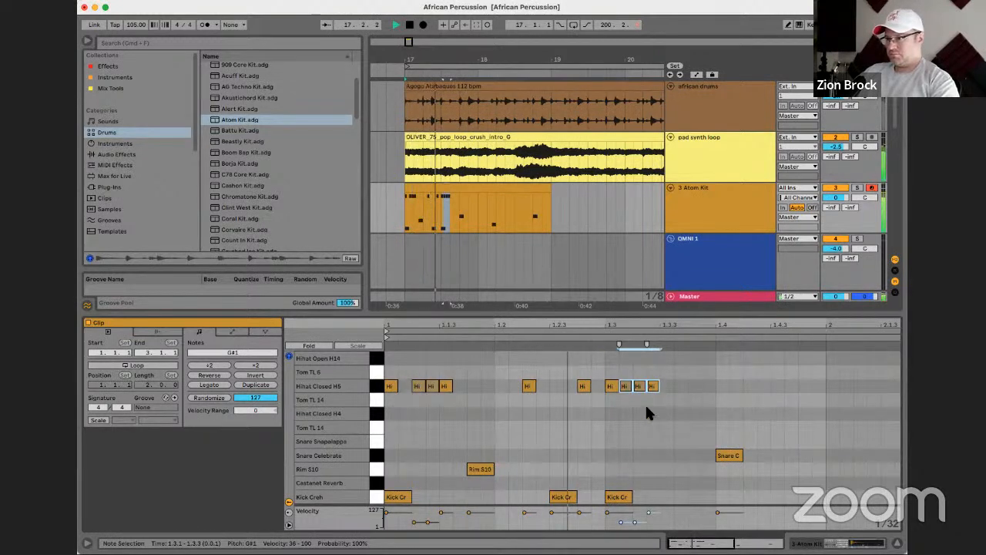
key("space")
left_click(634, 402)
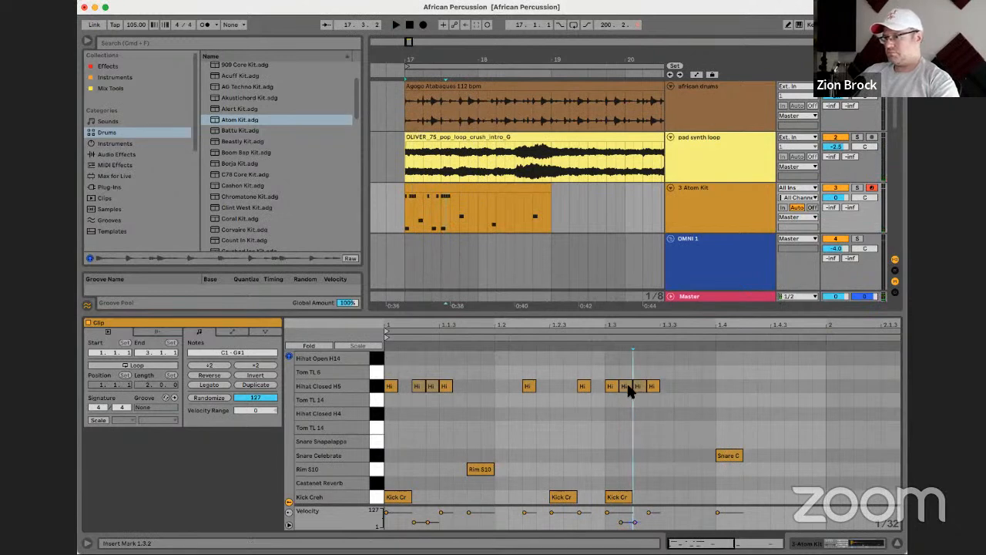
left_click_drag(652, 386, 667, 387)
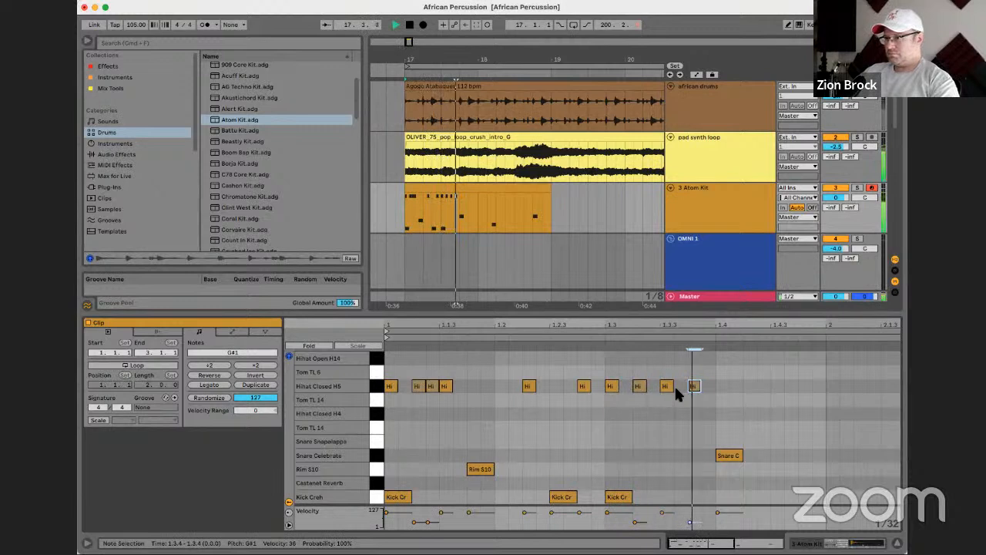
key("space")
Finish the first bar's hi-hats with Hihat Closed H5 notes at 1.4.3 and 1.4.4
double_click(749, 385)
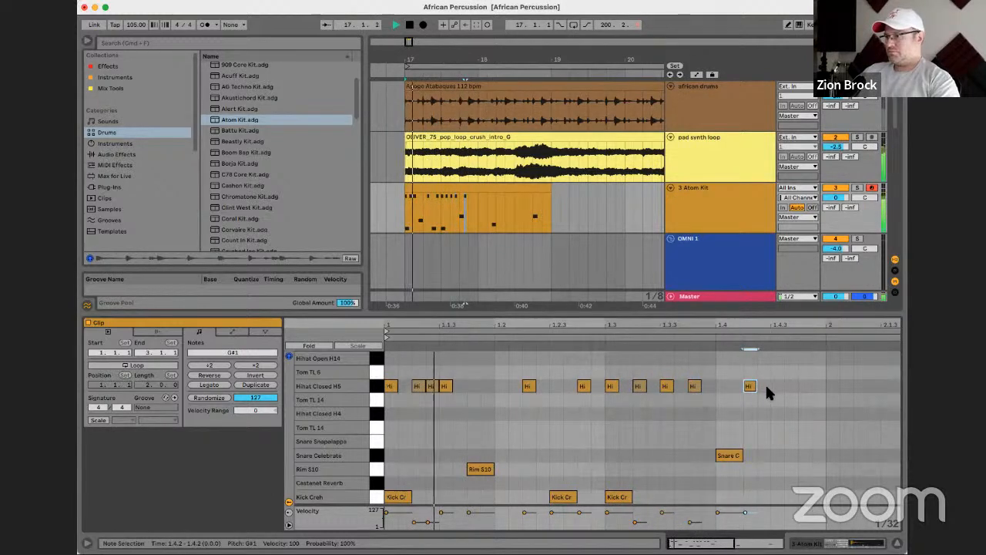
double_click(777, 385)
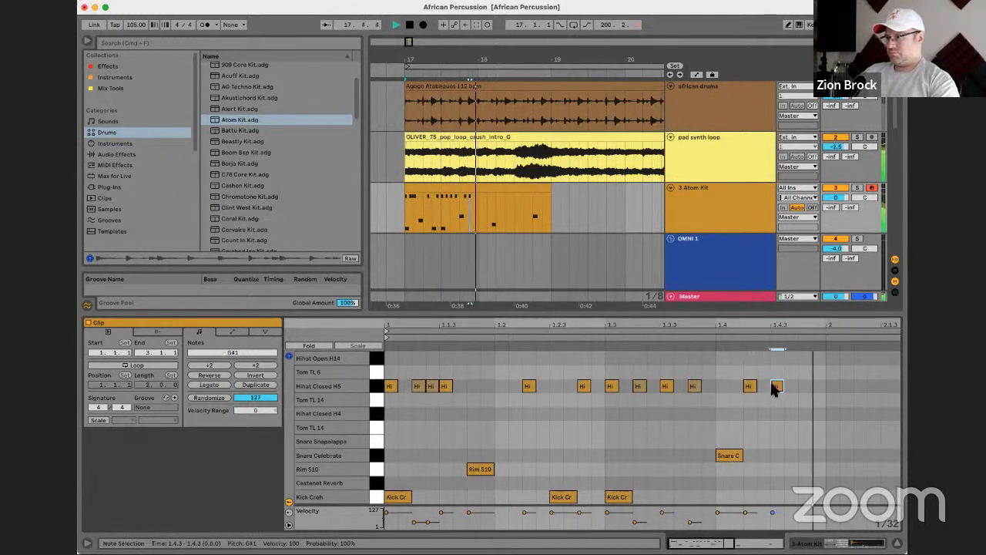
key("space")
left_click_drag(746, 386, 799, 386)
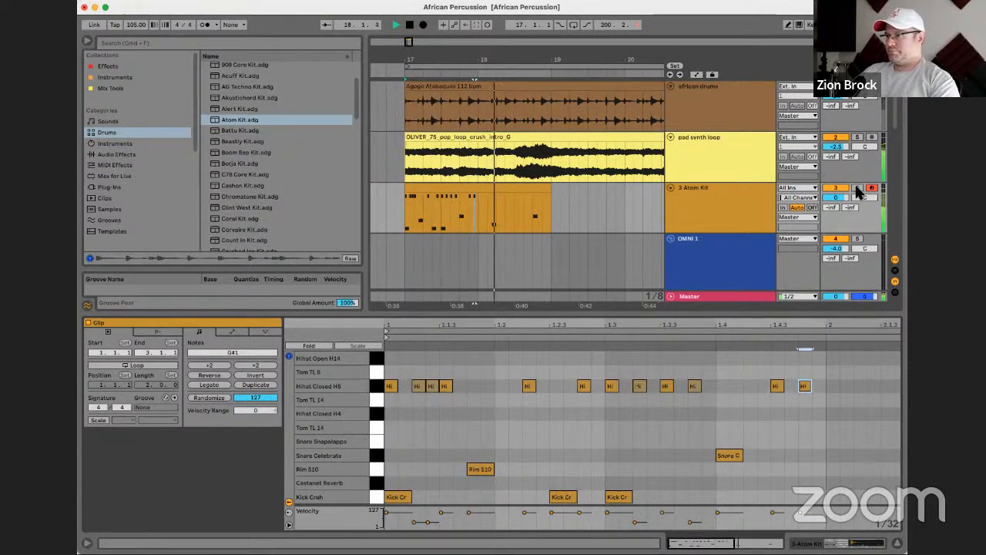
Duplicate the first bar's hi-hats into the second bar, and rework the Kick Creh notes by adding one at 2 and moving 1.3 to 1.3.4
left_click(522, 193)
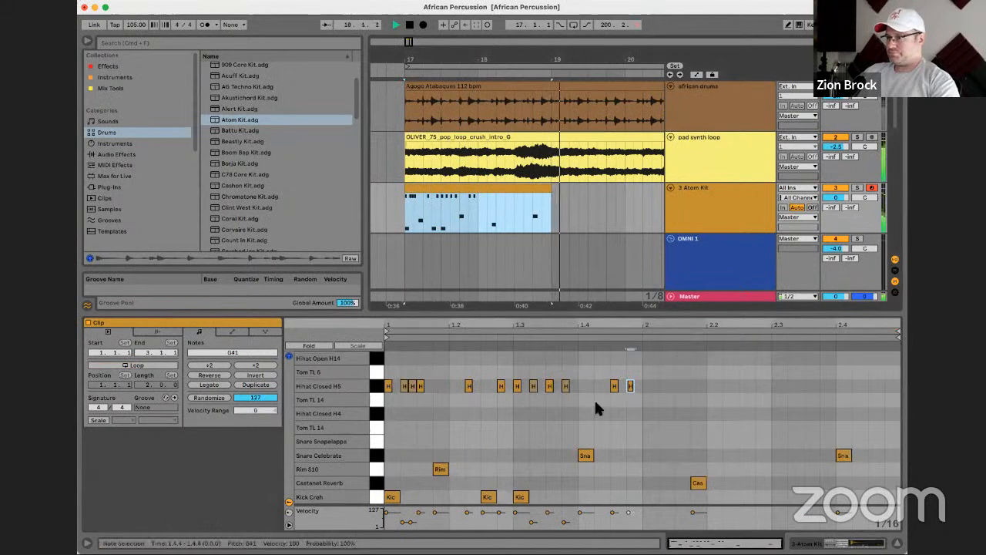
left_click_drag(633, 398, 312, 377)
key("super+d")
key("space")
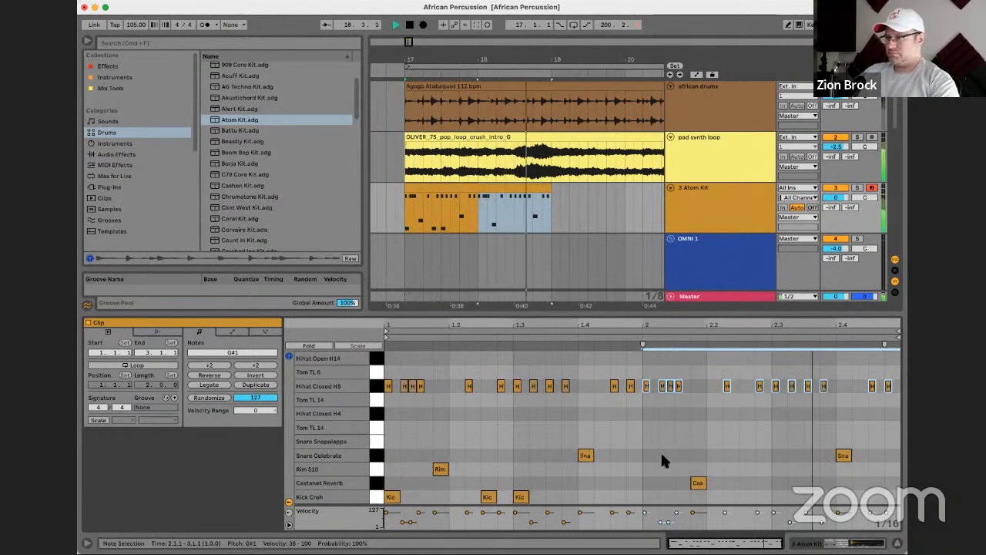
double_click(649, 496)
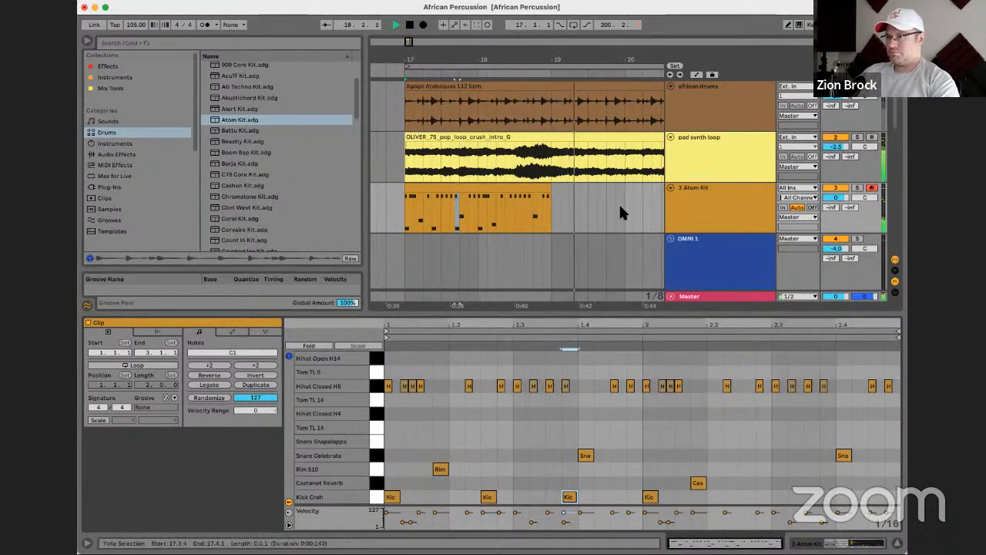
Extend the Atom Kit clip to bar 21 with its two-bar loop enabled so the pattern repeats
left_click(545, 188)
key("space")
left_click_drag(545, 188, 612, 189)
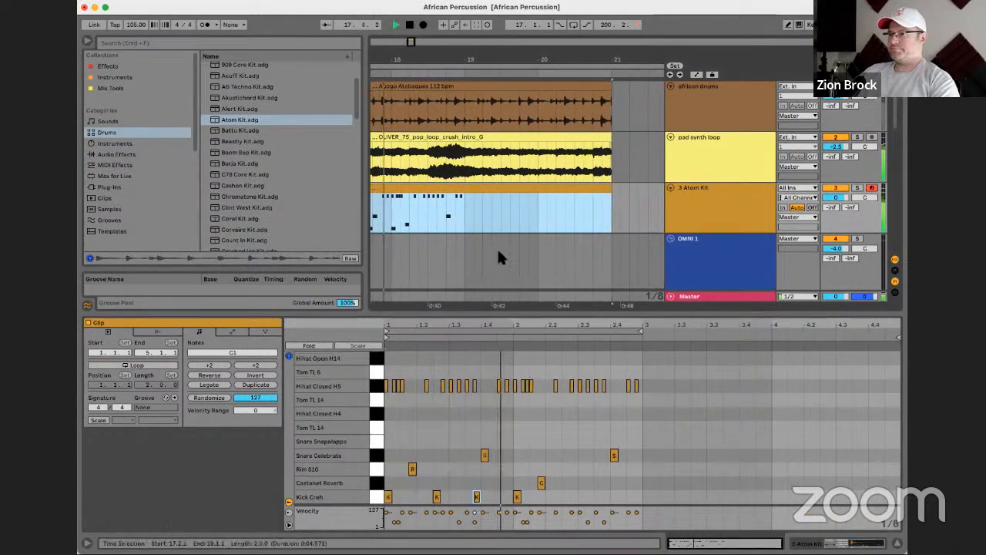
left_click(165, 365)
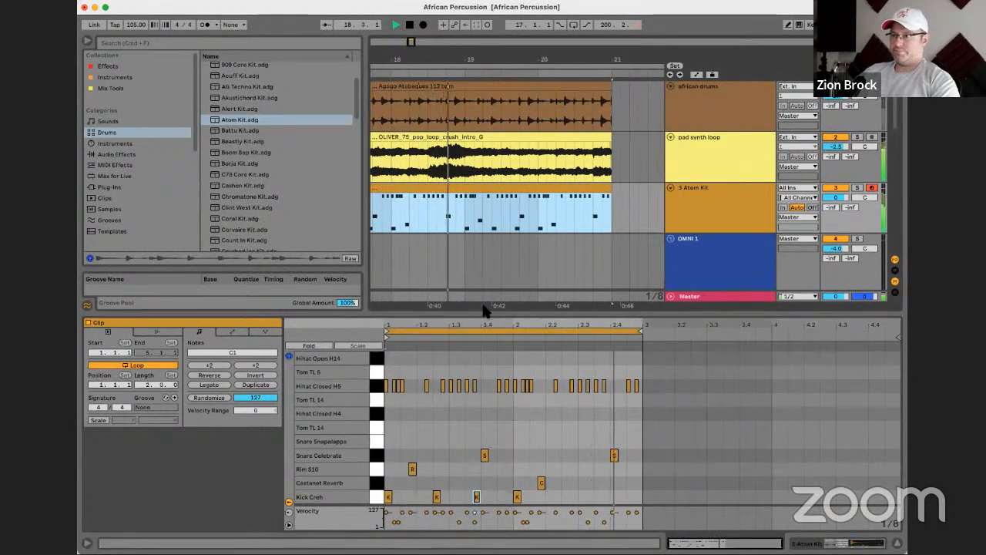
left_click_drag(479, 56, 526, 50)
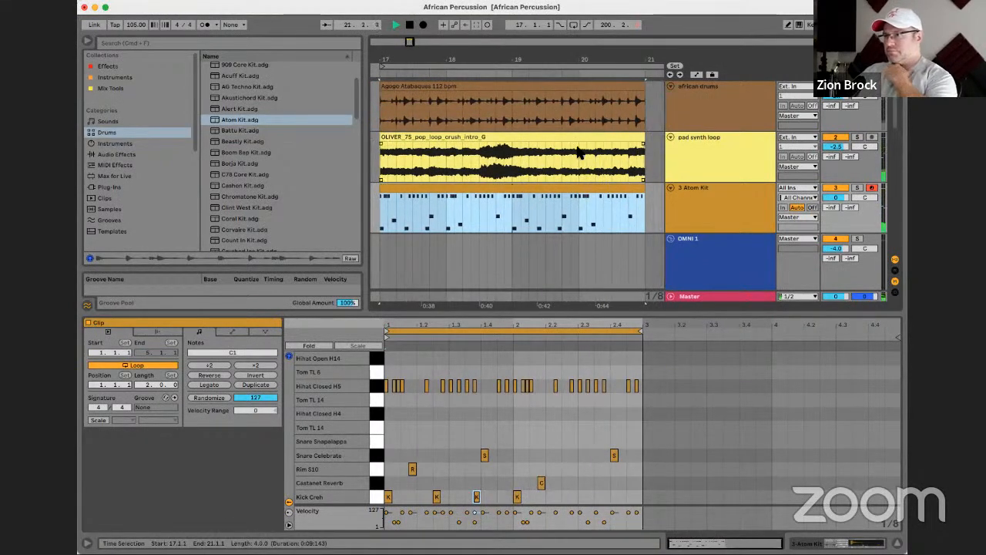
Loop arrangement playback over bars 19 to 21 and lower all Hihat Closed H5 velocities to a range of 23 to 66
left_click(511, 215)
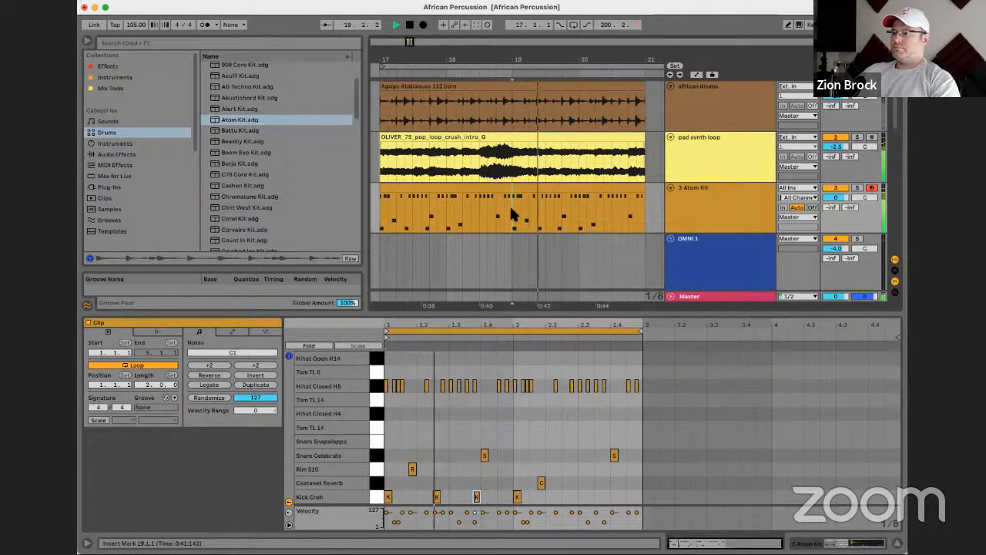
left_click_drag(512, 214, 646, 194)
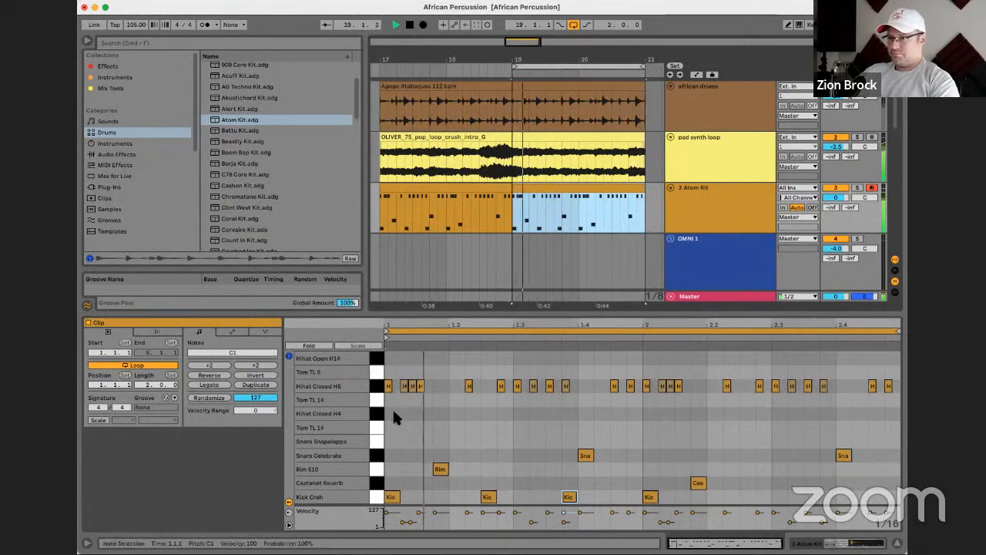
left_click(377, 386)
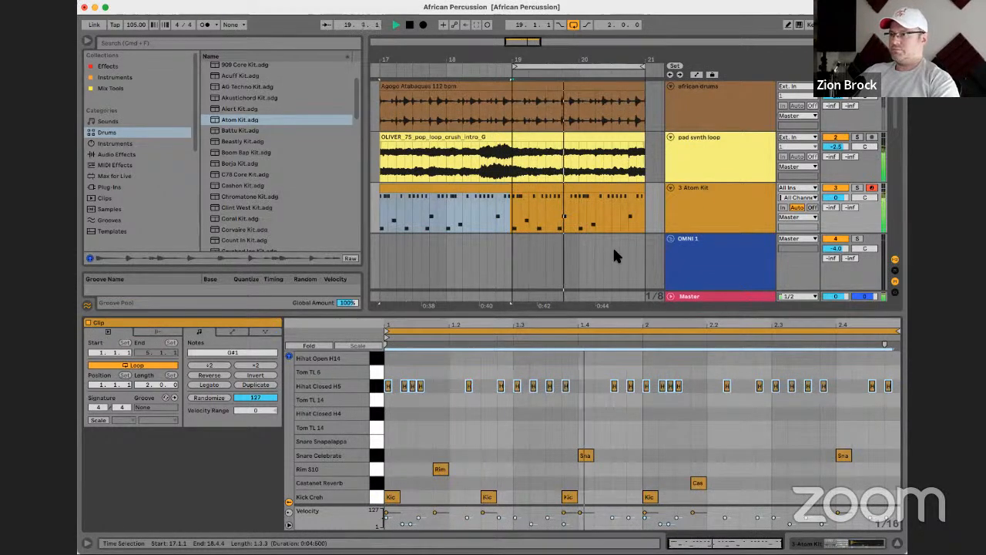
left_click(699, 185)
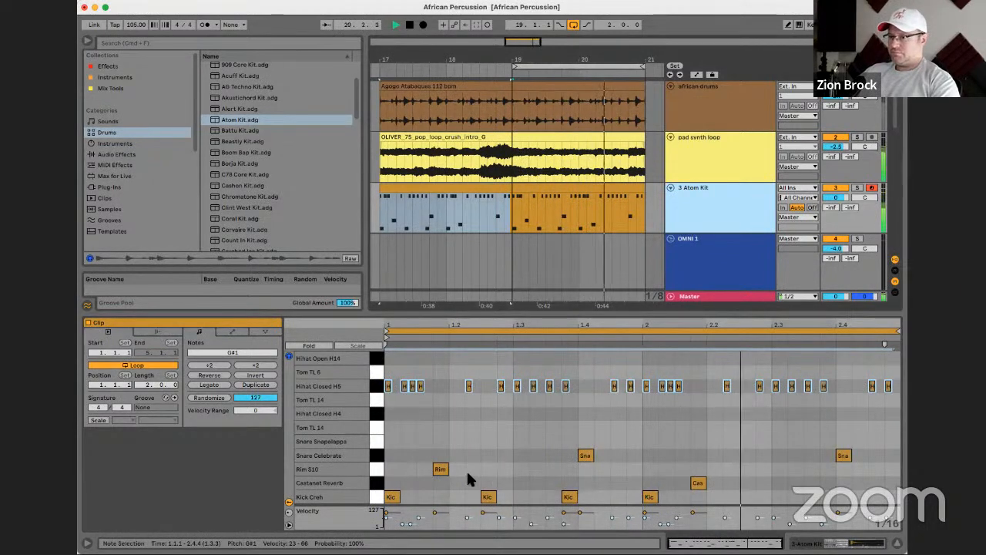
Move the Rim S10 note at 1.1.4 to Castanet Reverb and layer Rim S10 notes under the snares at 1.4 and 2.4
mouse_move(440, 469)
left_mouse_down()
mouse_move(436, 456)
mouse_move(440, 483)
left_mouse_up()
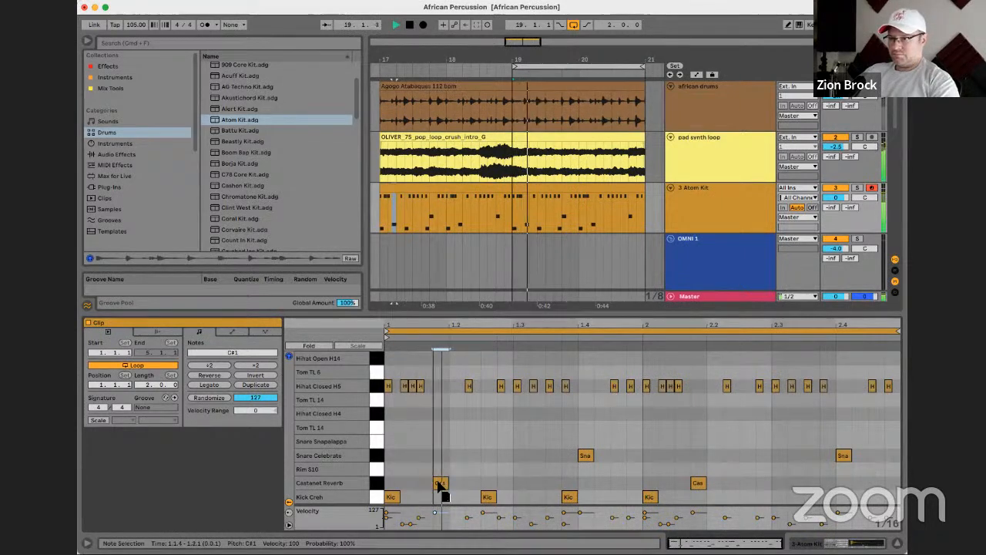
left_click(594, 460)
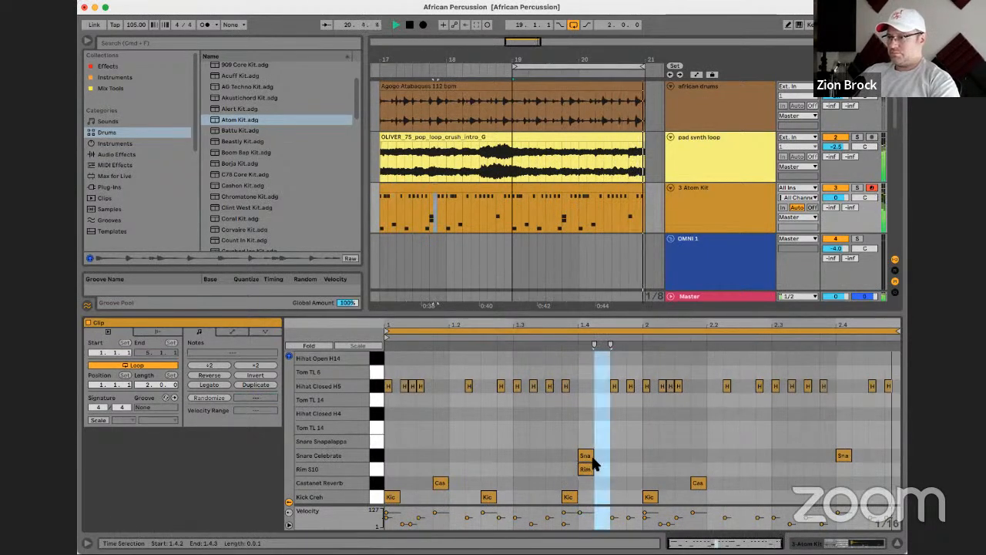
double_click(843, 468)
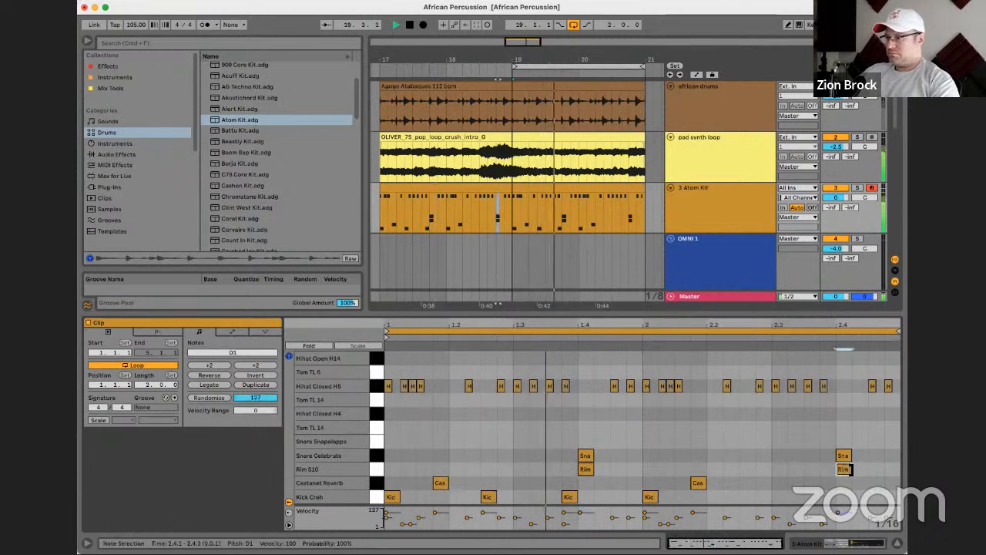
Add Kick Creh notes at 2.3.3 and 2.4.2 and a Hihat Open H14 note at 1.4.3
double_click(809, 497)
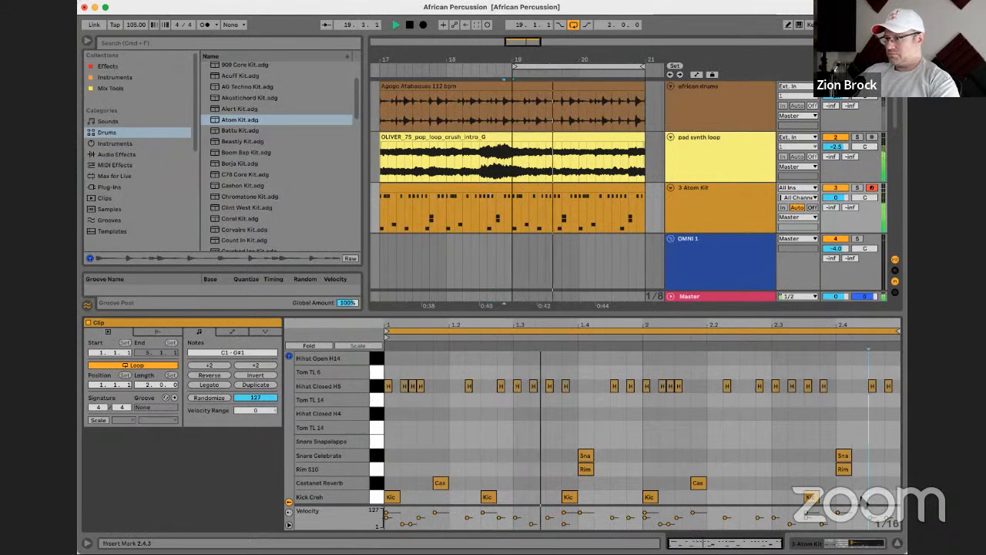
double_click(858, 496)
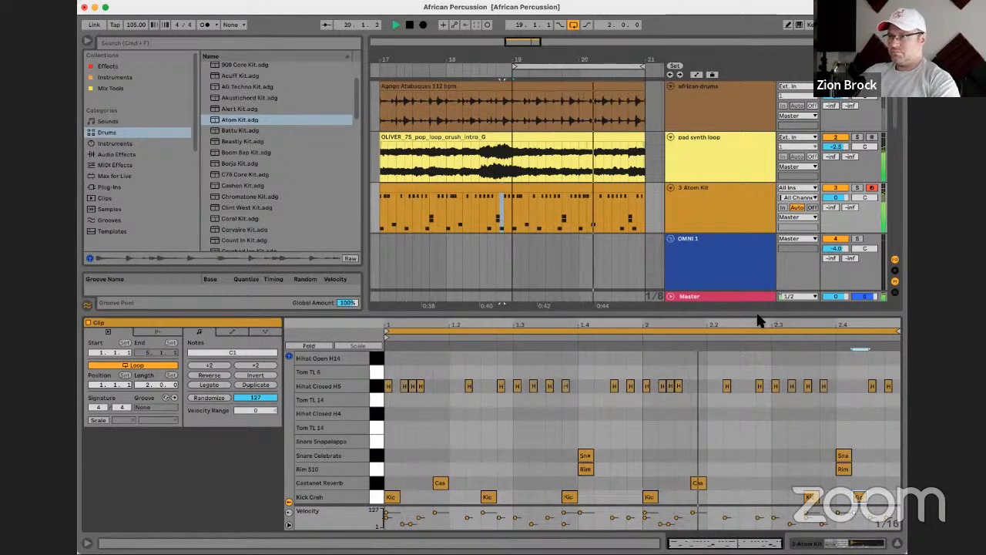
double_click(472, 414)
left_click_drag(470, 416, 619, 369)
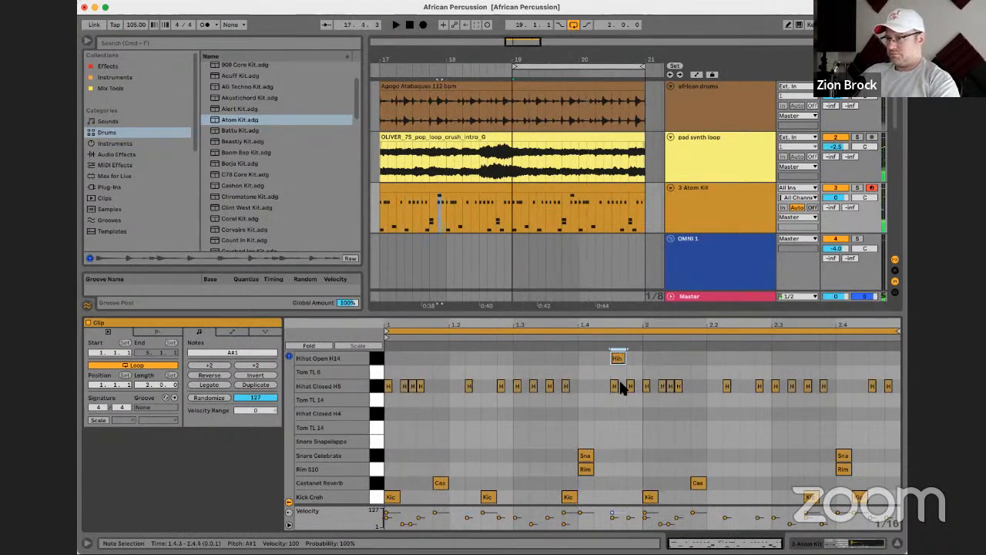
Delete the Hihat Closed H5 notes around the open hi-hat at 1.4.3 and replace the closed one at 2.4.3 with Hihat Open H14
double_click(612, 386)
key("space")
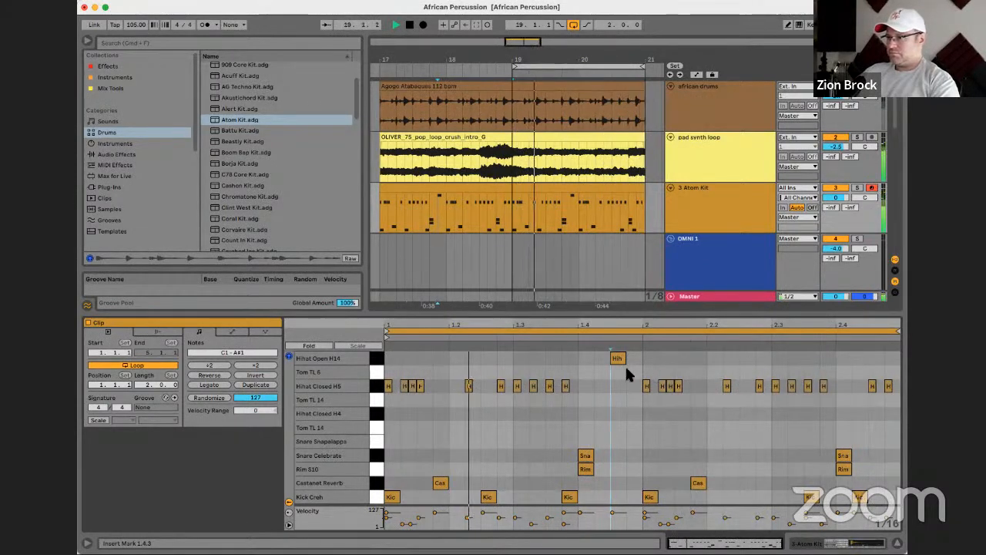
double_click(872, 357)
left_click(870, 382)
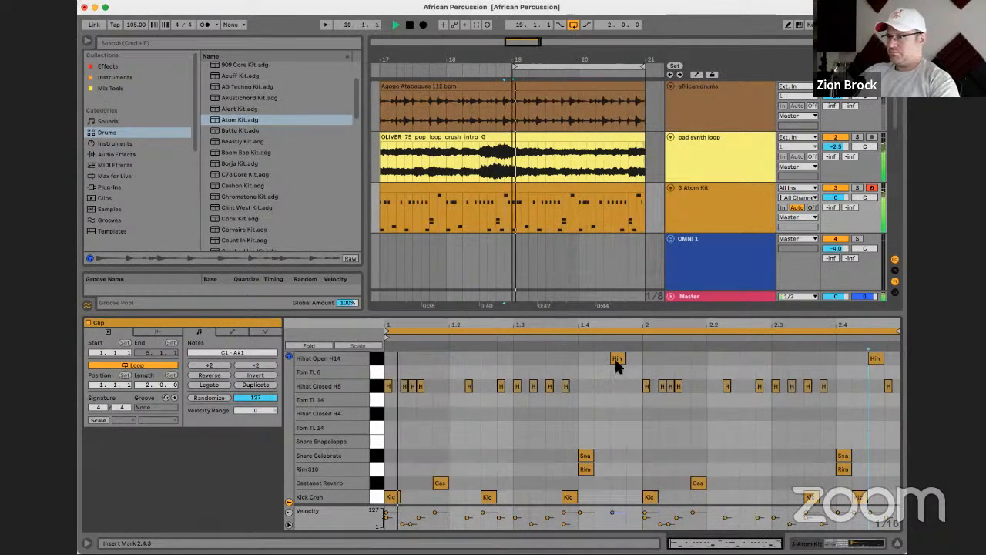
Move the Hihat Open H14 note at 1.4.3 to Hihat Closed H4 and lower its velocity
left_click_drag(616, 361, 621, 414)
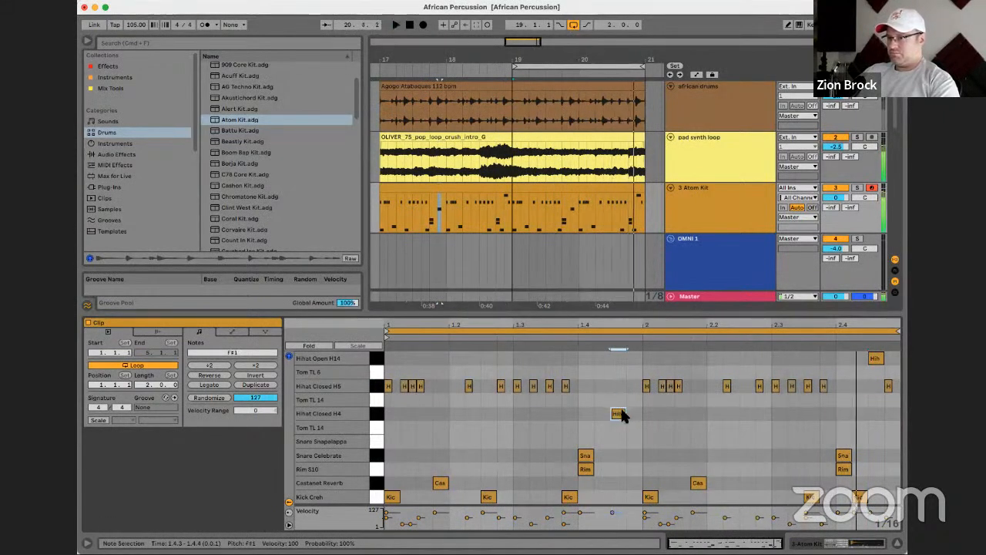
left_click_drag(613, 513, 612, 517)
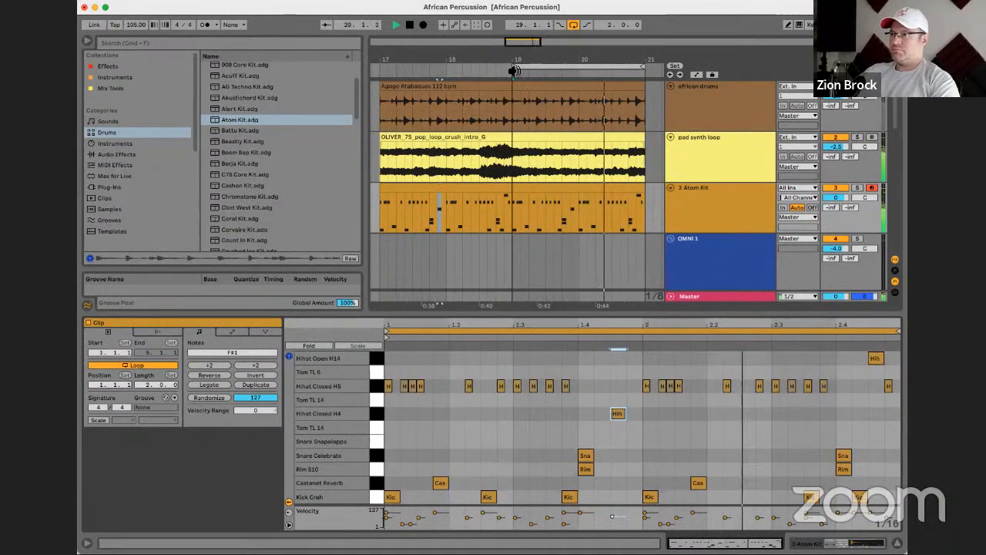
Extend the arrangement loop to span bars 17 to 21 and lower all open and closed hi-hat velocities to a range of 14 to 59
left_click_drag(514, 67, 383, 67)
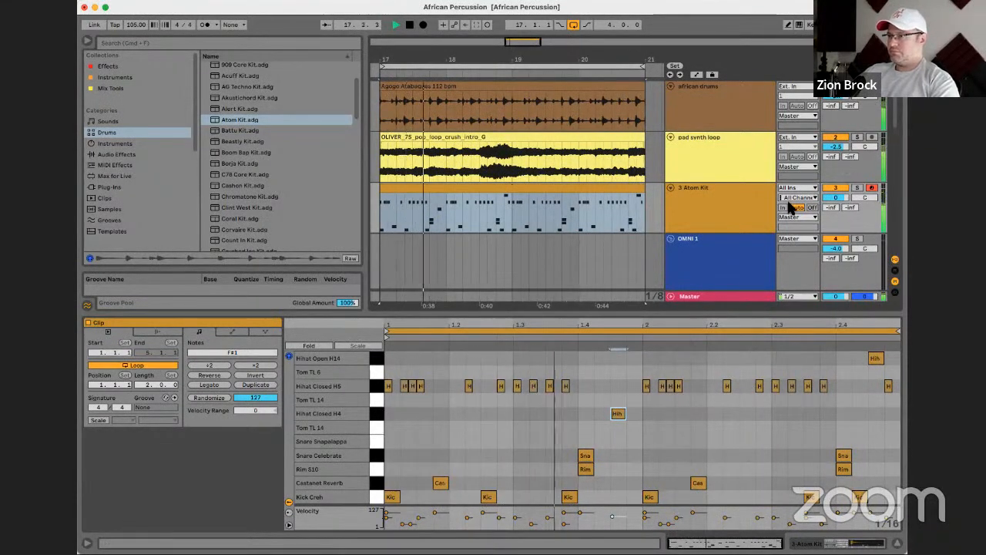
left_click(378, 385)
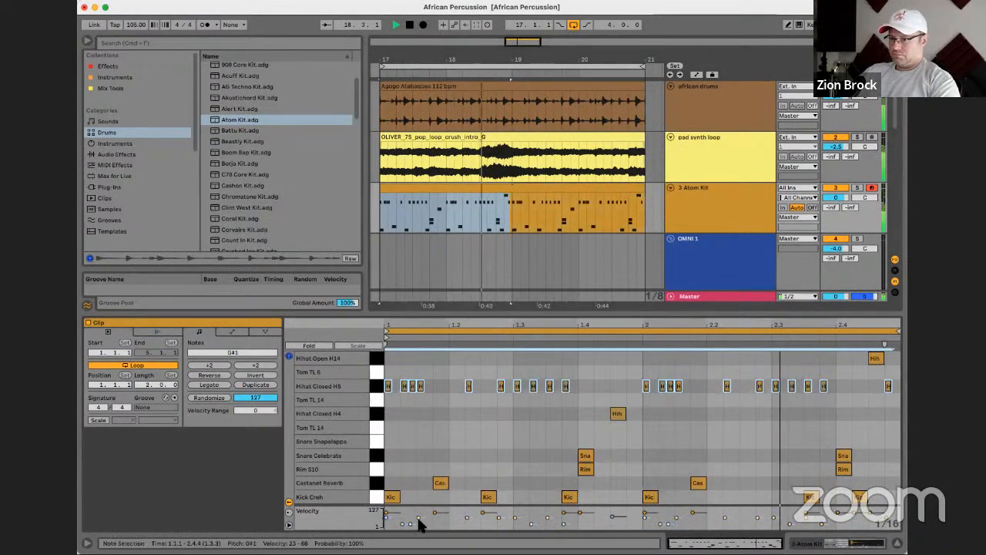
left_click_drag(376, 363, 376, 430)
left_click_drag(418, 517, 418, 521)
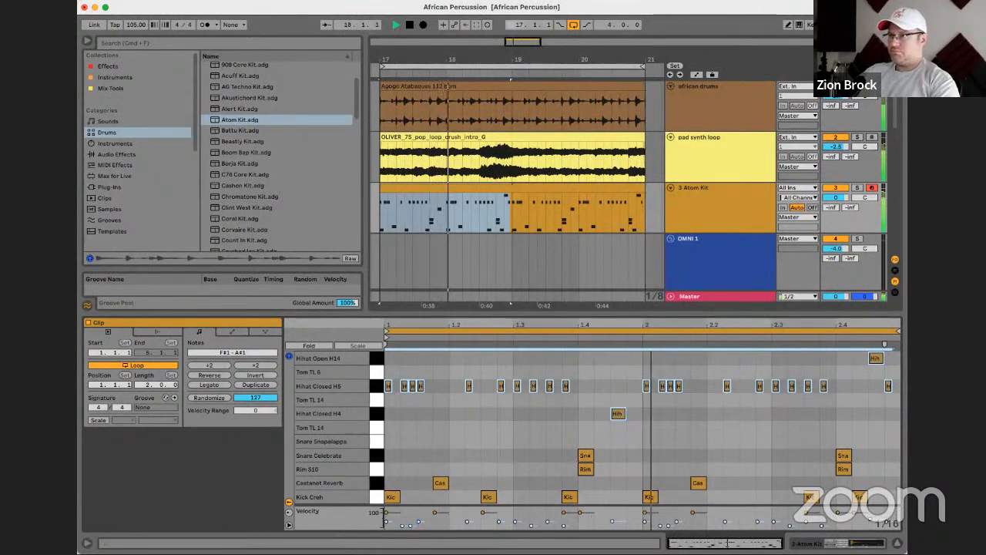
Consolidate the looped Atom Kit clip from bar 17 to bar 21 into a single four-bar clip
left_click_drag(359, 106, 289, 105)
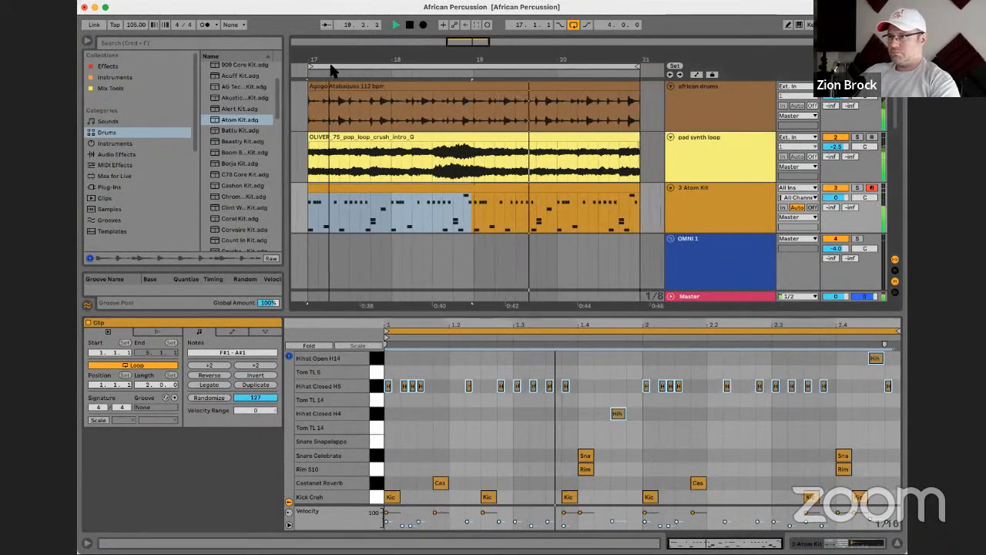
left_click(544, 191)
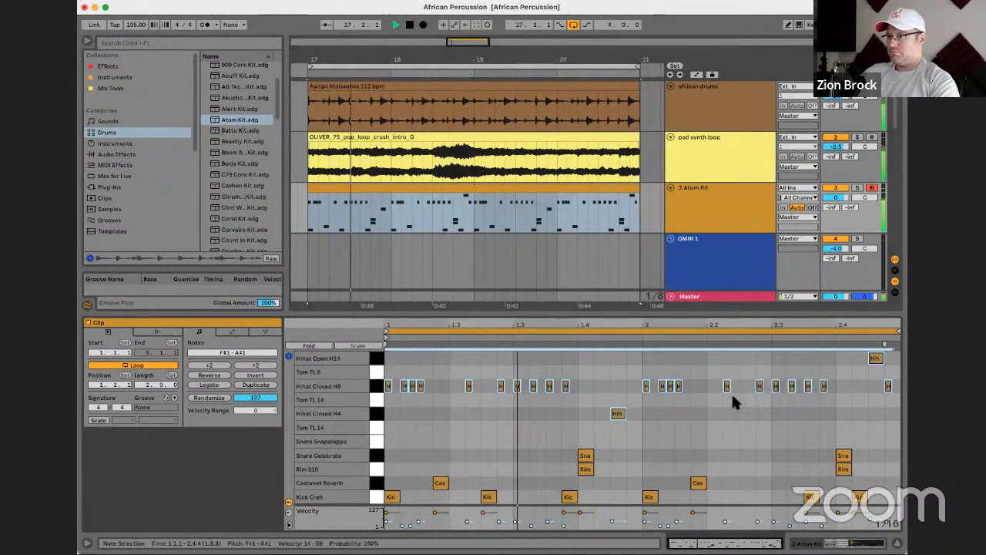
scroll(577, 229, "right", 3)
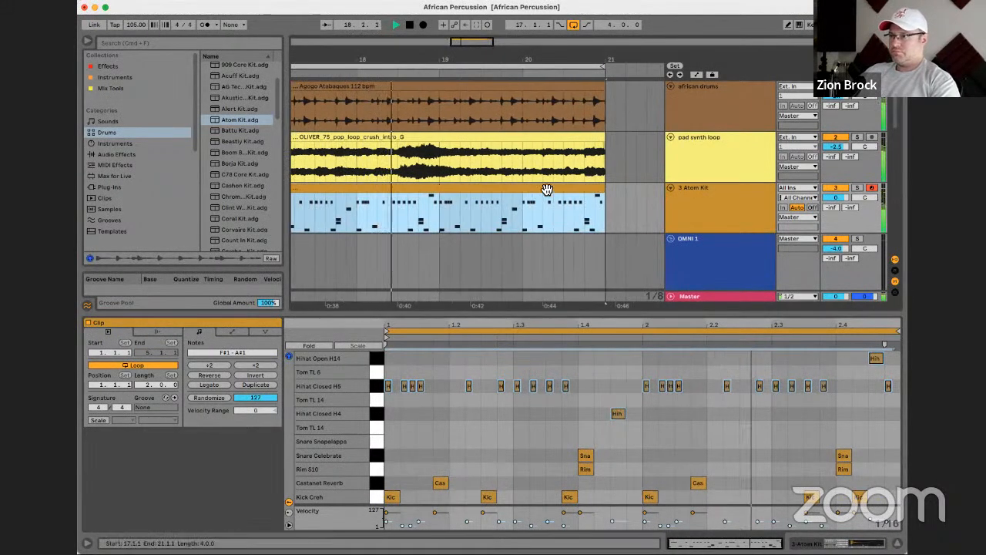
key("super+j")
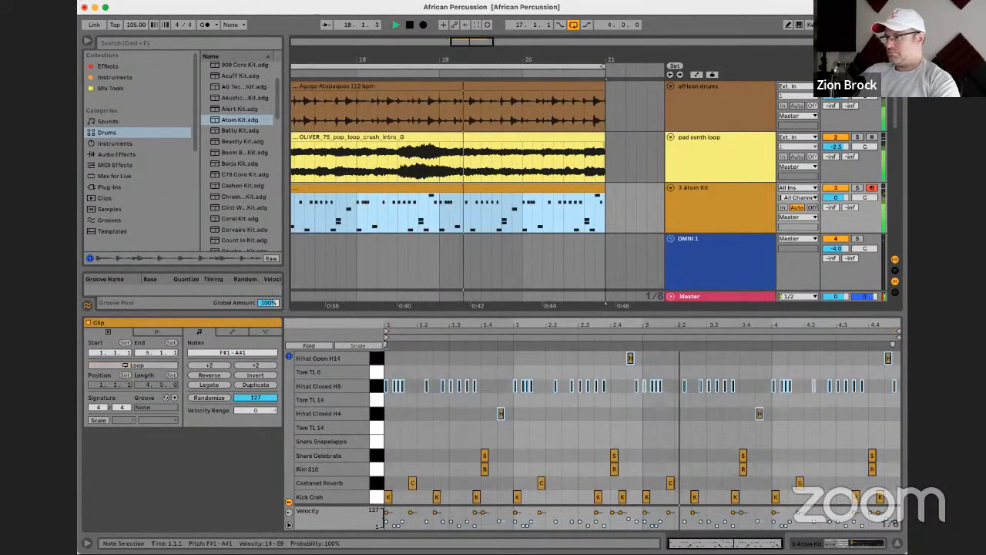
Stop playback and add Kick Creh notes at 4.3.4 and 4.4.3 in the clip's fourth bar
left_click_drag(874, 324, 873, 366)
left_click_drag(821, 331, 822, 325)
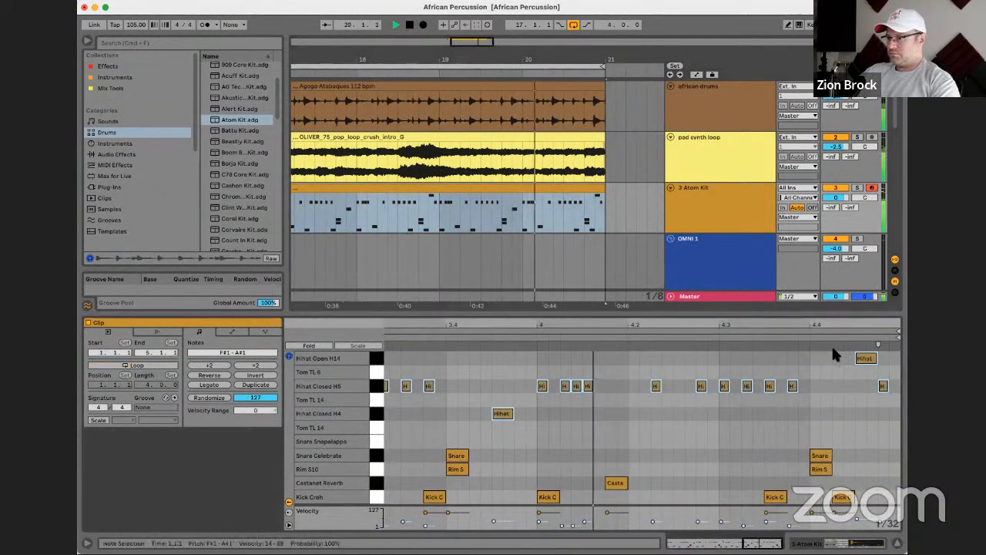
key("space")
left_click(749, 489)
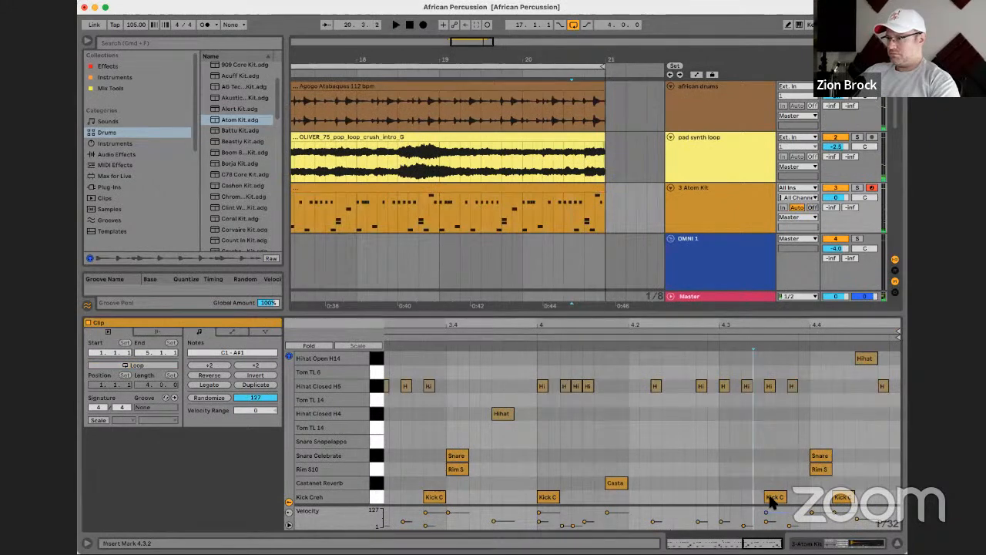
double_click(798, 497)
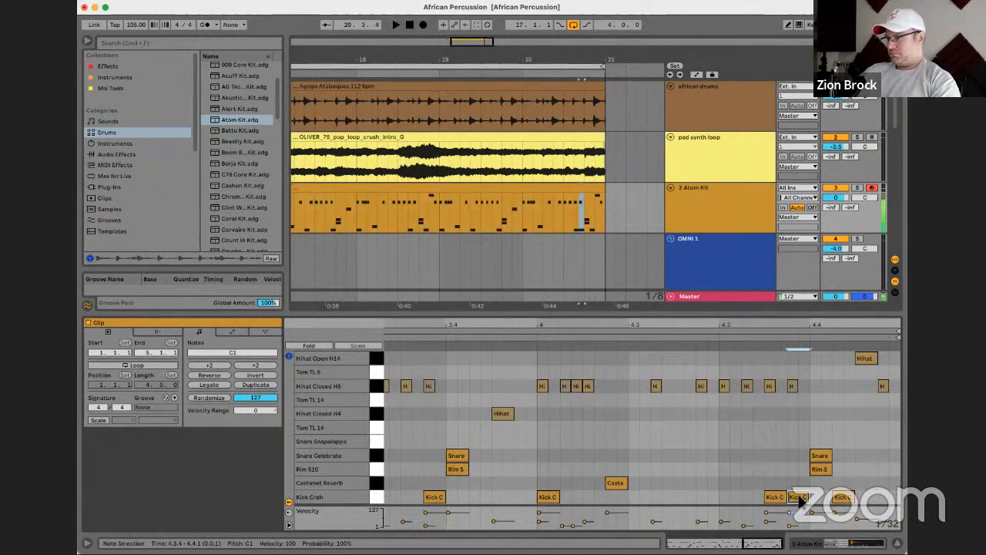
double_click(863, 497)
Copy the Snare Celebrate and Rim S10 hits to 4.4.3, and replace the closed hi-hat at 4.4.4 with the last kick
left_click_drag(839, 486, 870, 456)
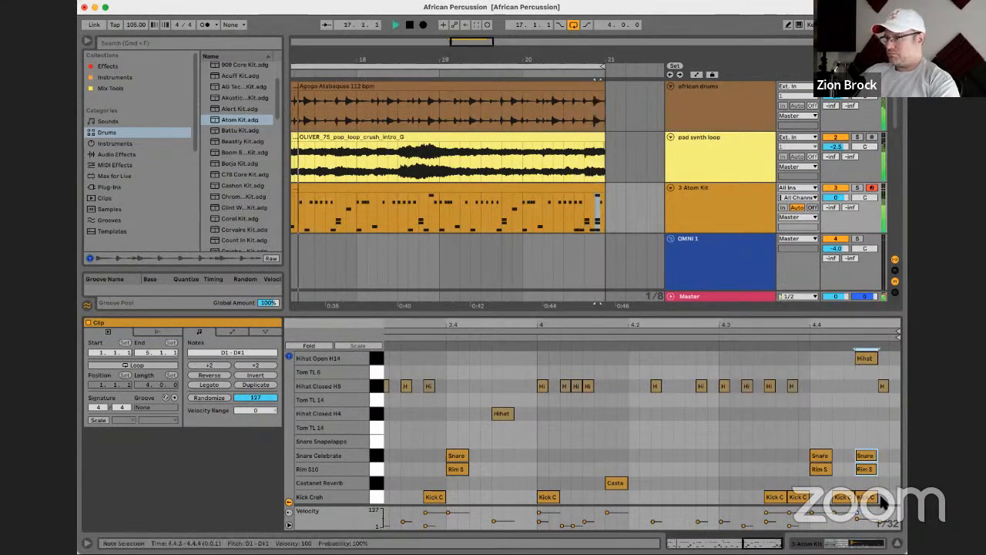
left_click_drag(869, 498, 891, 497)
key("space")
left_click(737, 338)
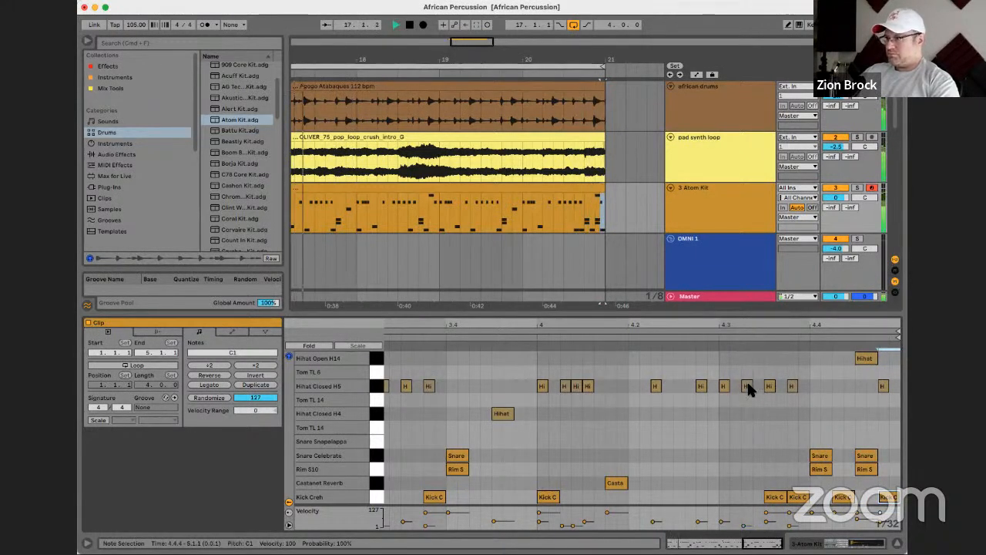
double_click(884, 386)
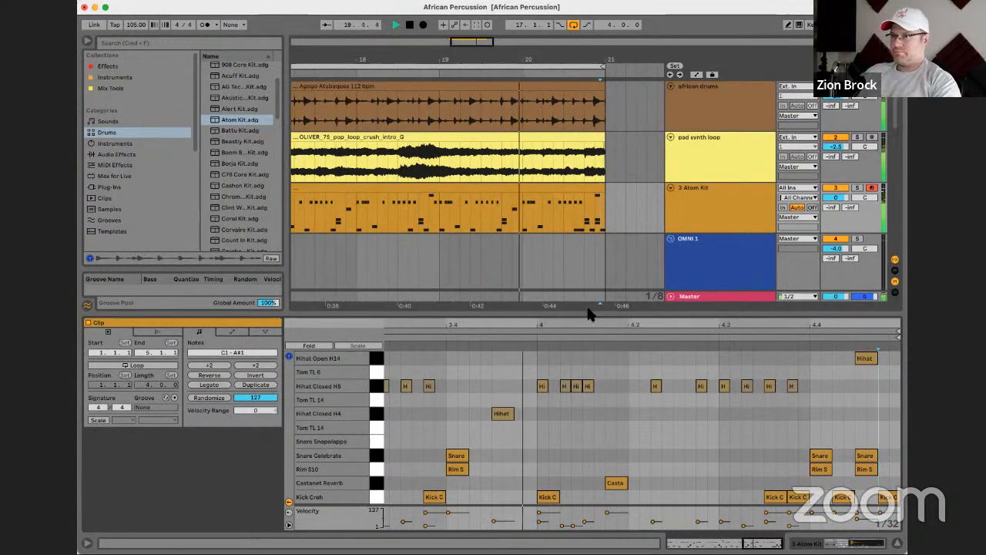
Load the Relay plug-in from the Mix Tools collection onto the african drums track
left_click(87, 42)
left_click_drag(105, 59, 213, 64)
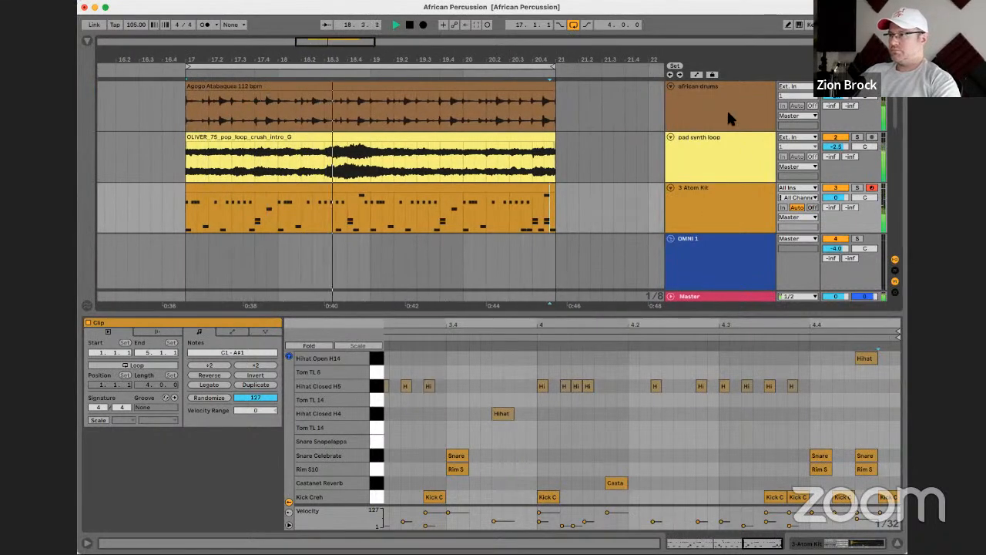
left_click(730, 118)
left_click(86, 41)
left_click(124, 64)
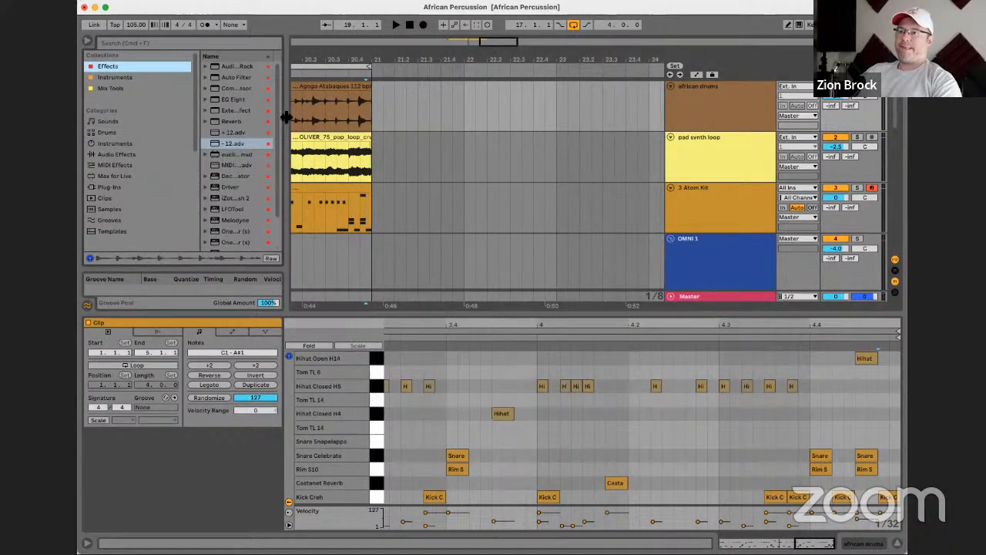
left_click_drag(284, 114, 321, 114)
left_click(102, 90)
left_click_drag(231, 114, 394, 101)
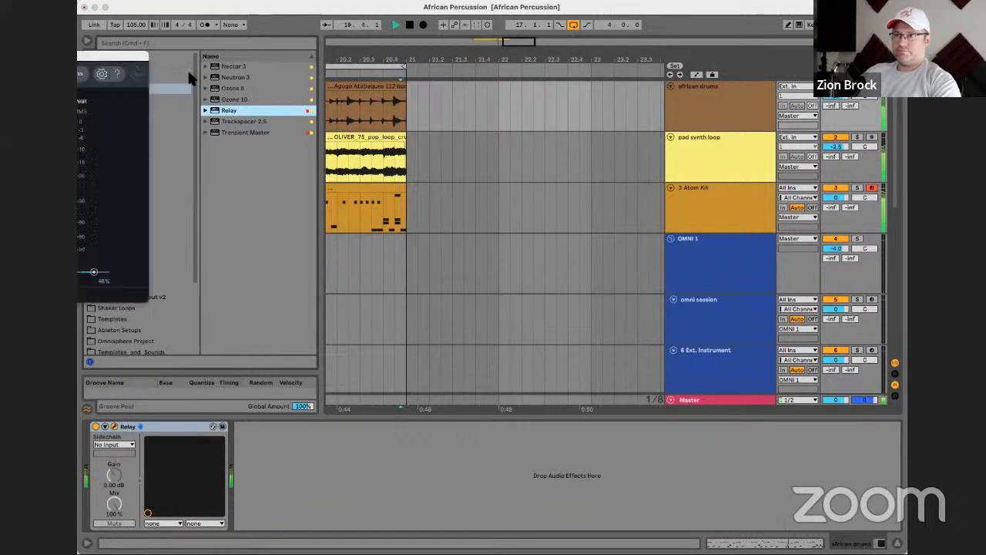
In the Atom Kit clip, replace the Snare Celebrate notes at 1.4 and 3.4 with Castanet Reverb notes
left_click(752, 198)
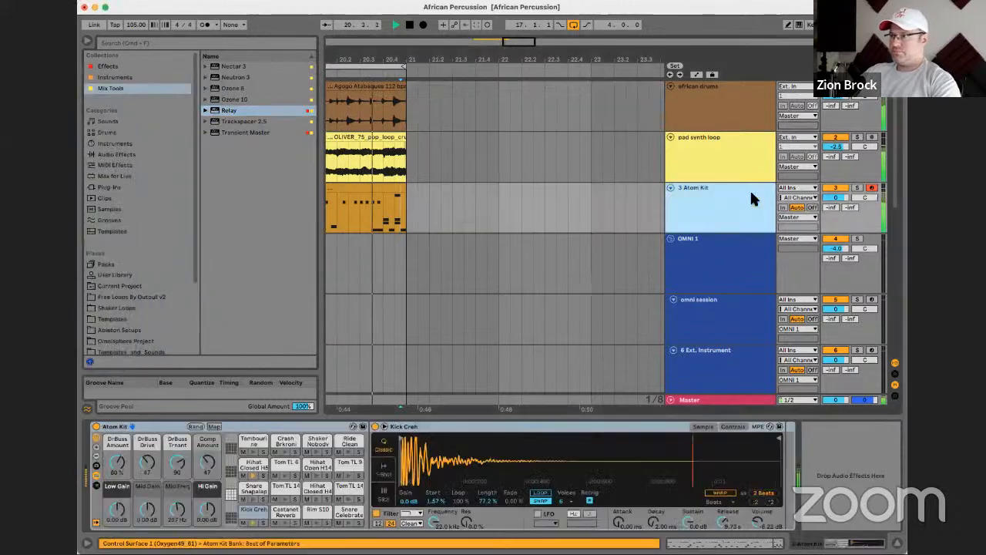
left_click_drag(400, 44, 627, 59)
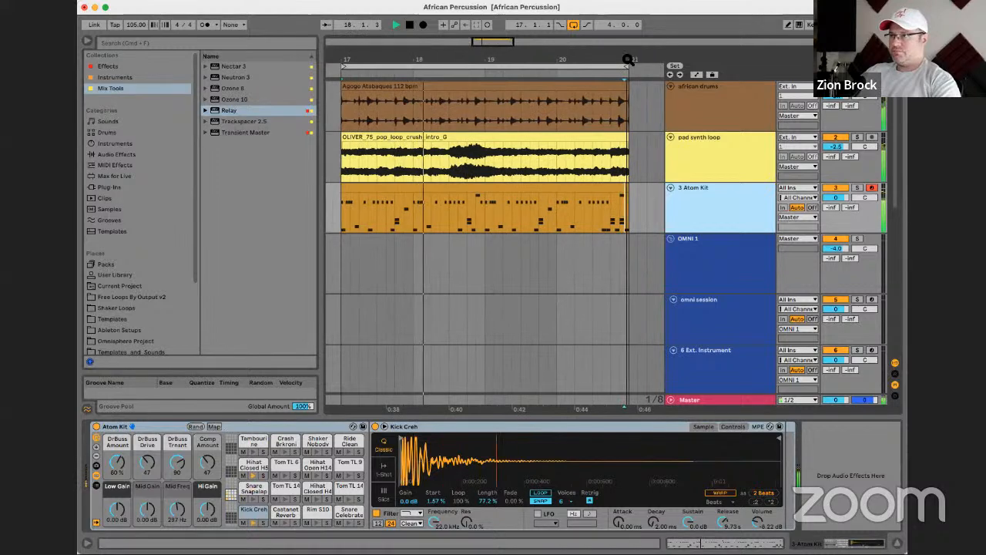
left_click(553, 59)
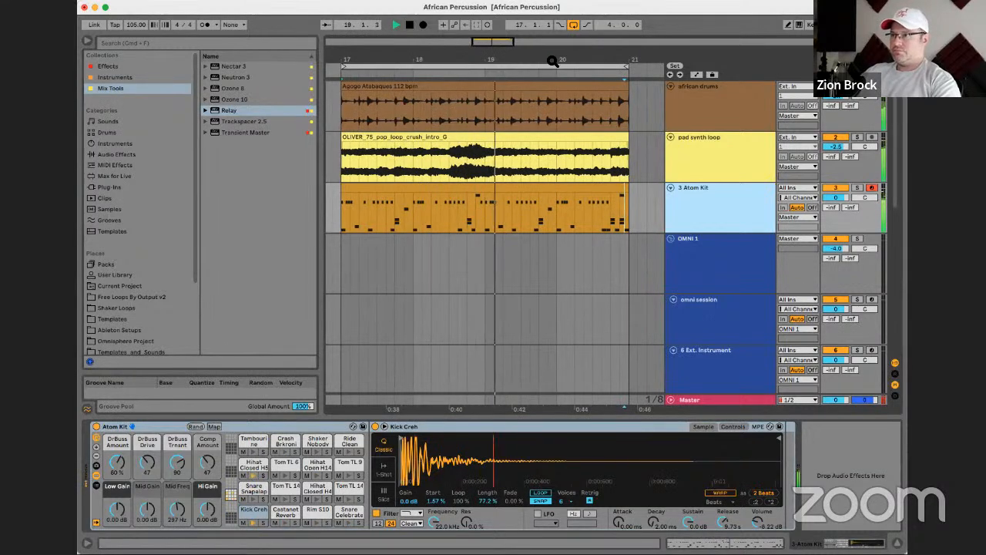
double_click(570, 208)
key("space")
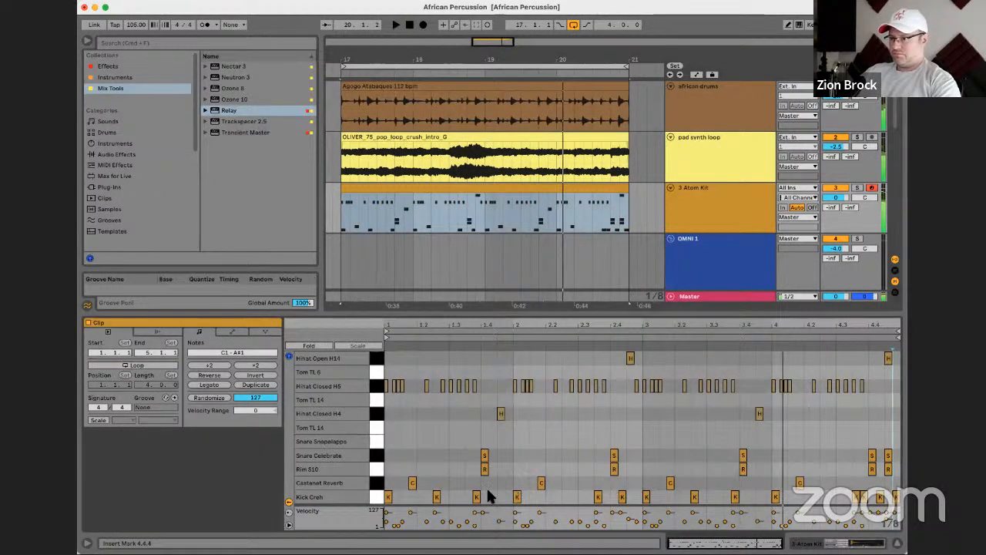
double_click(483, 479)
key("space")
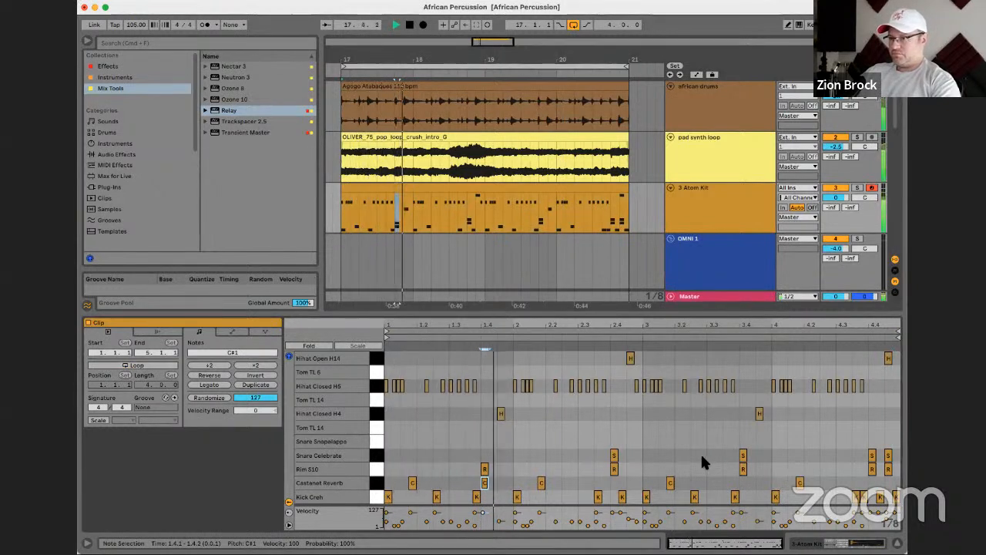
double_click(743, 455)
key("space")
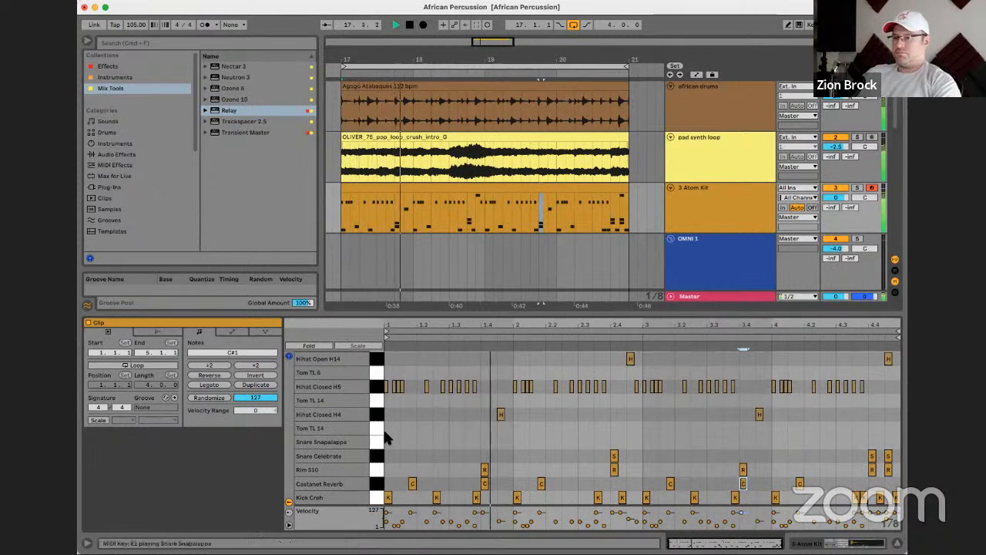
Layer a Snare Snapalappa note over the snare at 2.4, trying another at 3.4 and deleting it
double_click(423, 442)
key("space")
left_click_drag(426, 444, 746, 455)
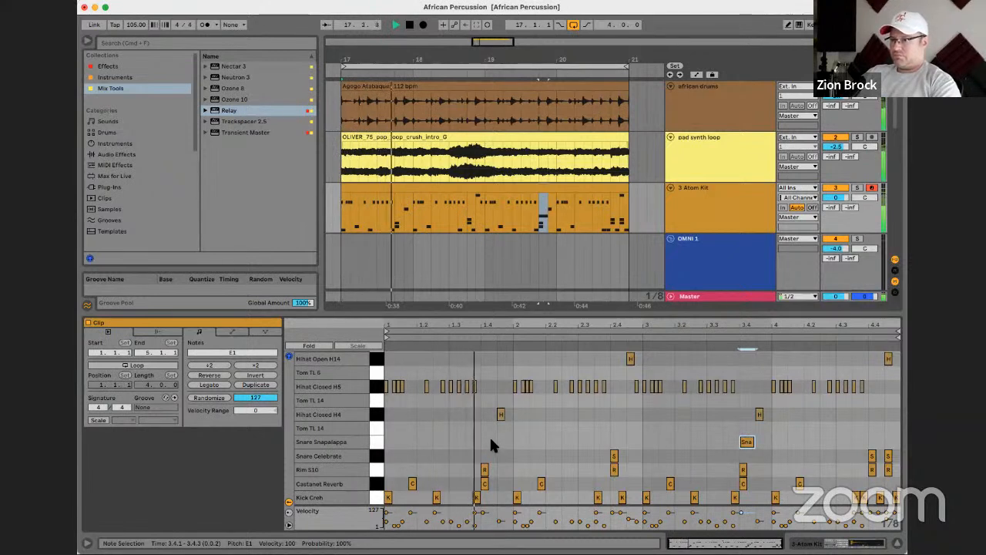
double_click(617, 443)
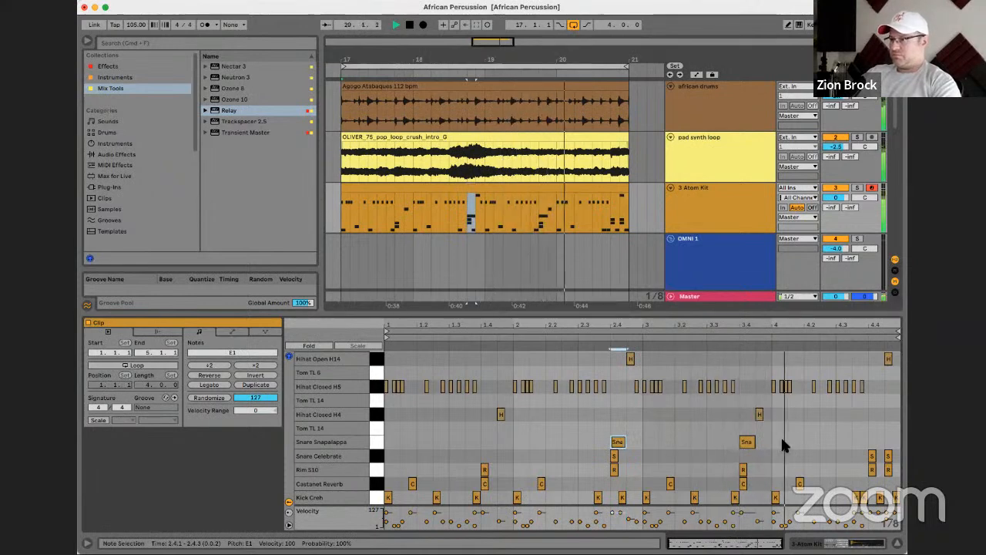
double_click(748, 439)
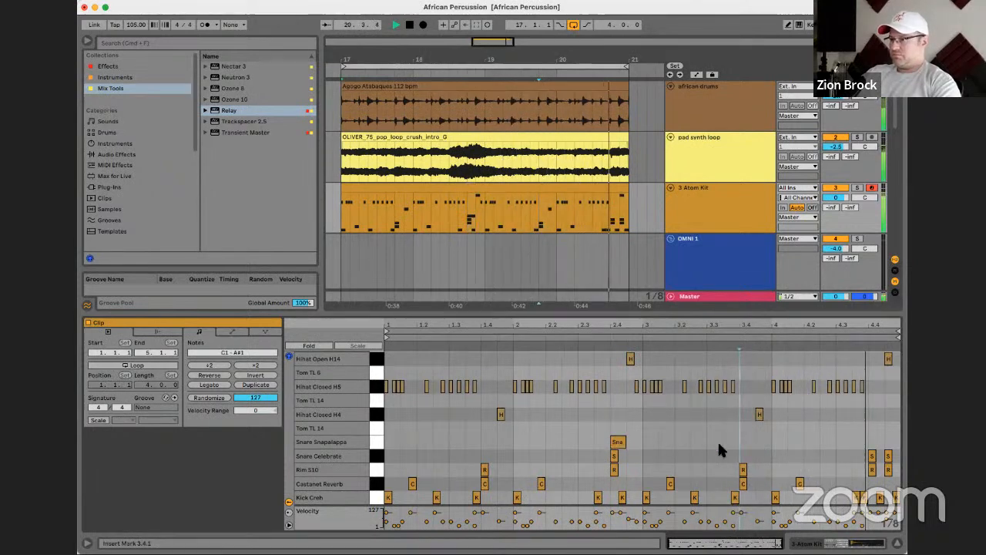
left_click(381, 414)
left_click(392, 429)
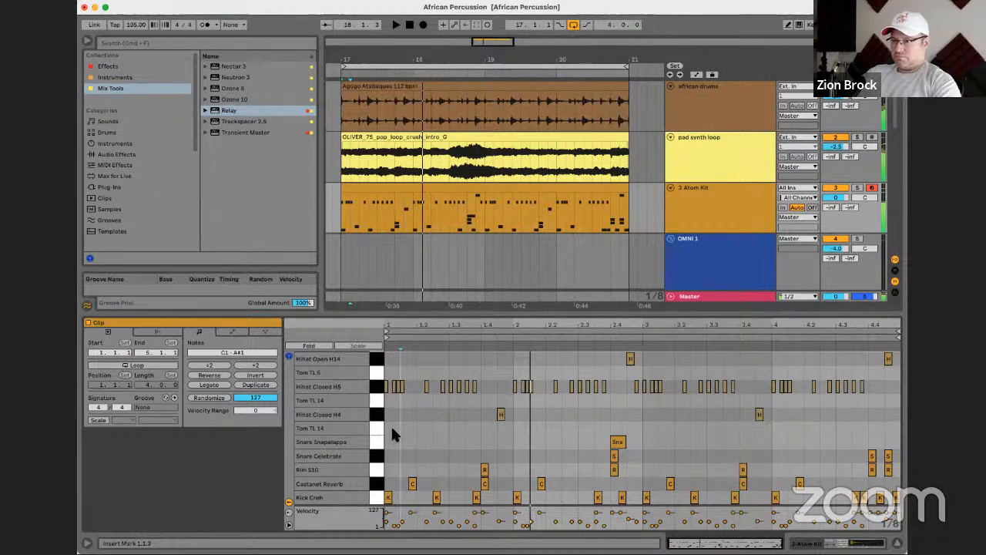
double_click(392, 428)
key("Right")
key("Right")
key("Right")
key("Up")
key("Up")
key("Up")
key("Up")
key("Delete")
key("space")
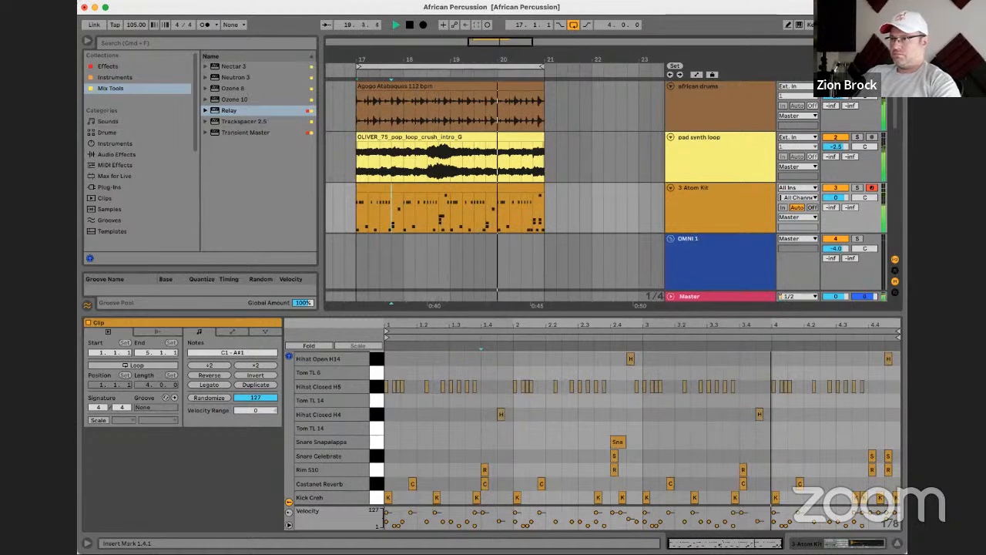
Set the Atom Kit track volume to 0.8 and the pad synth loop volume to -6.1, and open the african drums clip
left_click_drag(320, 202, 279, 202)
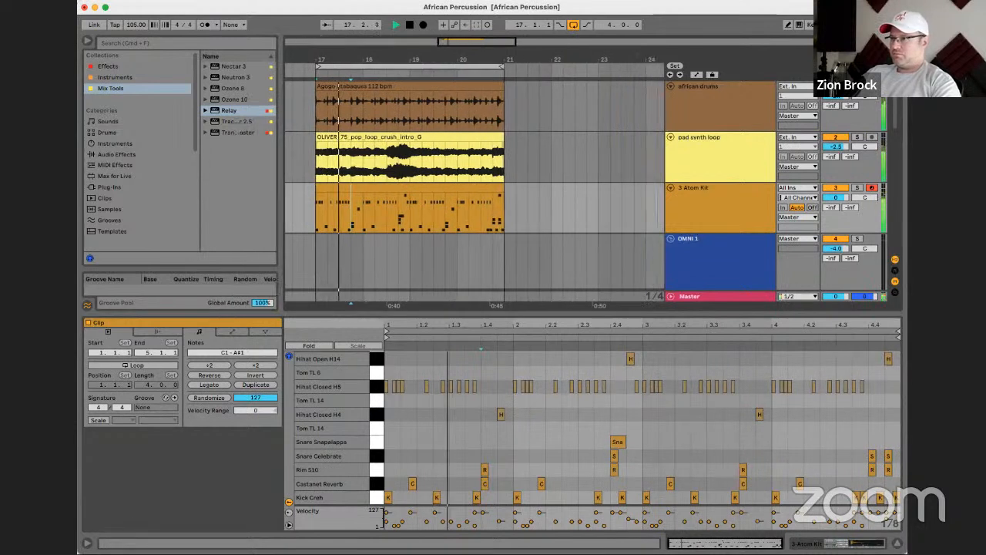
scroll(579, 88, "up", 1)
scroll(579, 88, "left", 3)
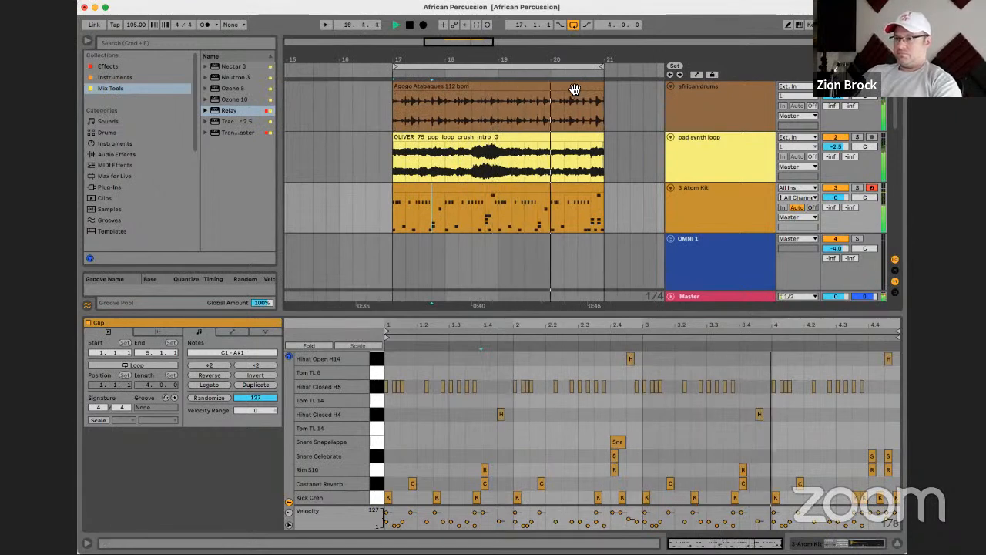
key("Up")
key("Up")
left_click(684, 219)
double_click(579, 86)
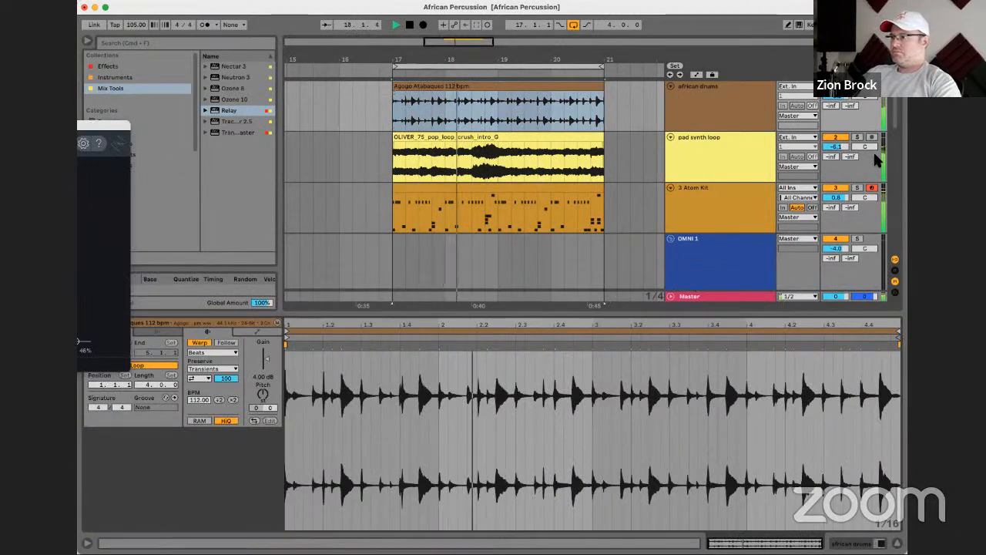
Collapse the OMNI 1 group track
scroll(843, 155, "down", 4)
left_click(716, 160)
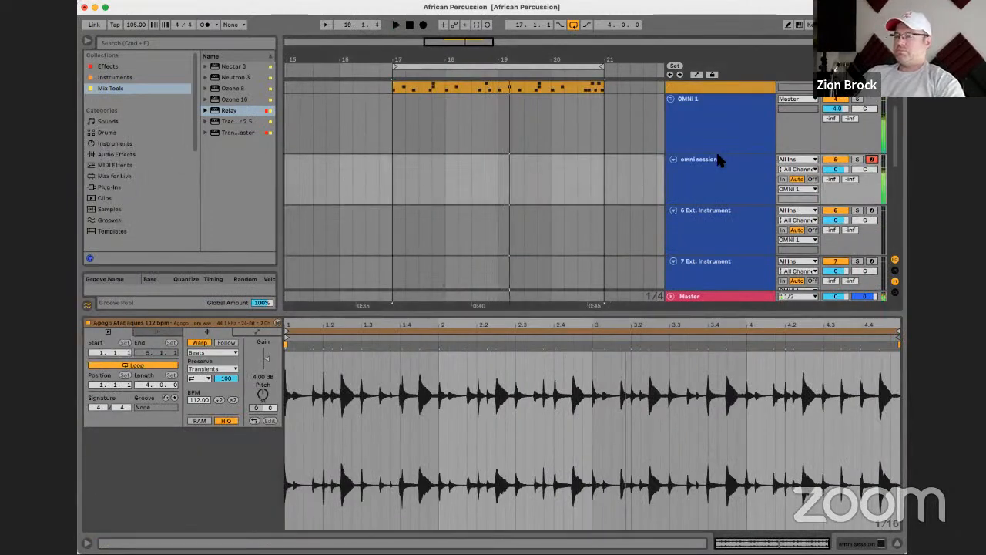
left_click(669, 107)
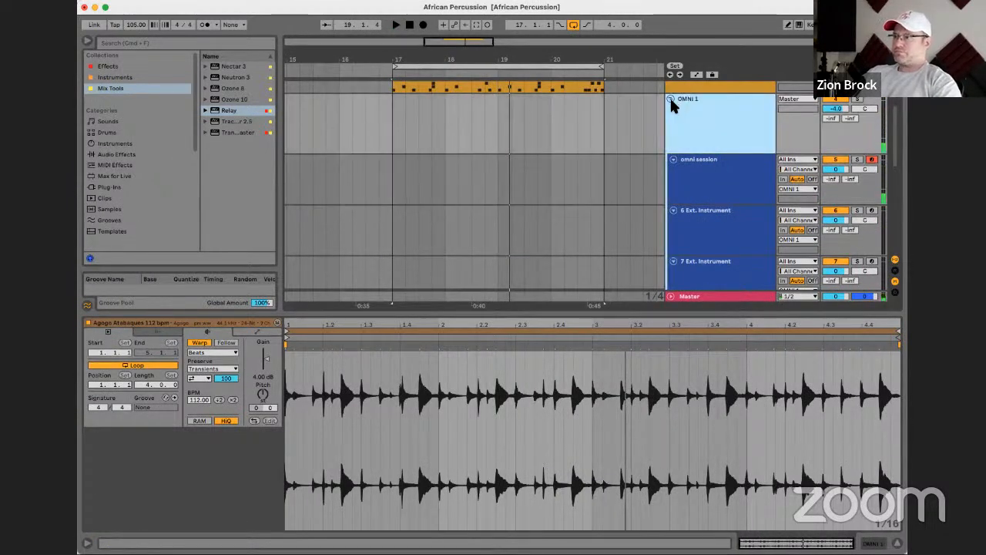
scroll(686, 162, "up", 4)
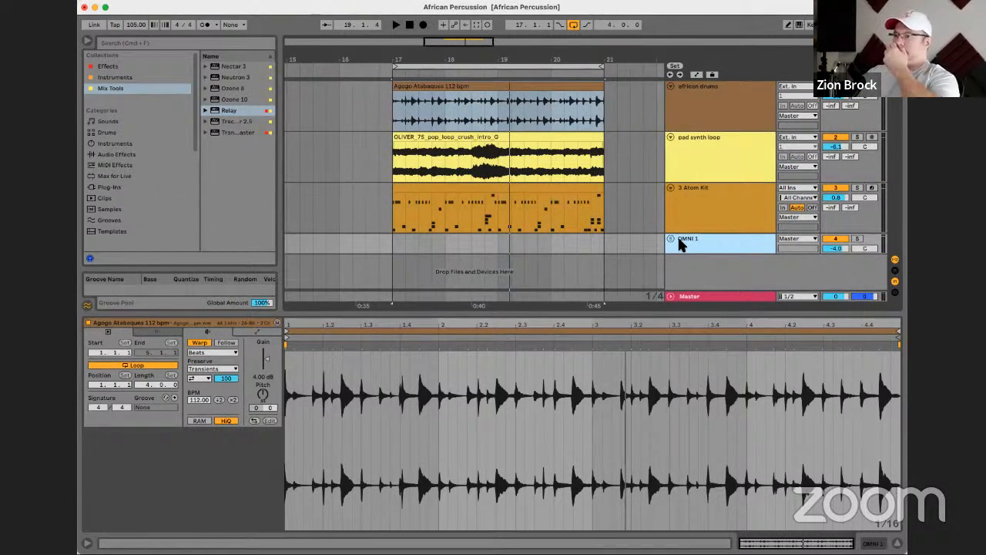
Duplicate the four-bar section on all three loop tracks, then duplicate the resulting eight bars to fill bars 17 to 33
left_click_drag(540, 60, 487, 48)
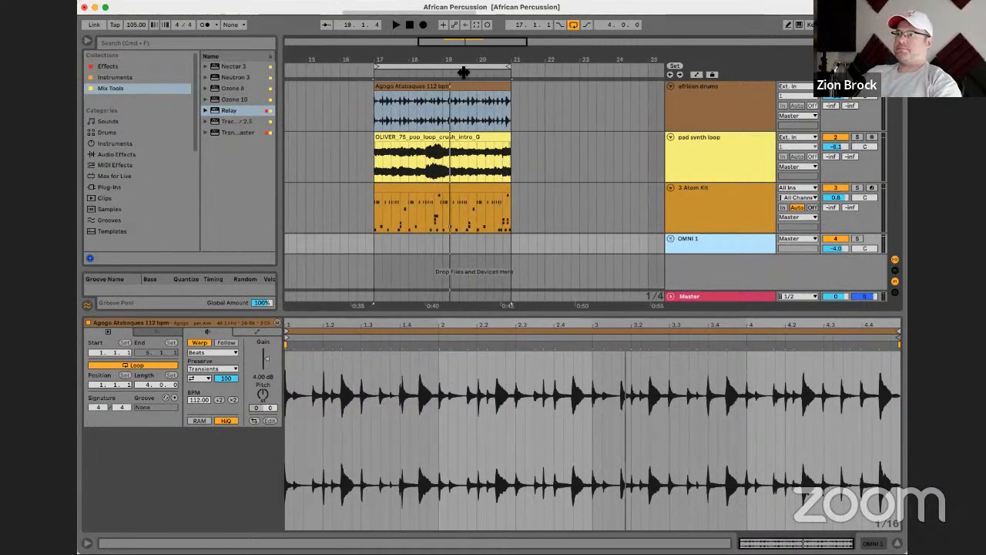
left_click(463, 68)
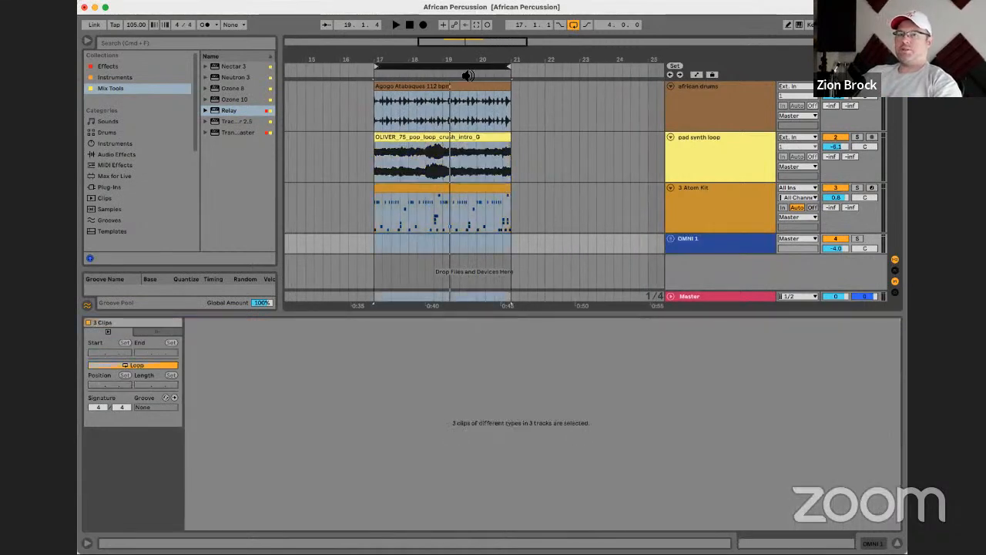
key("super+d")
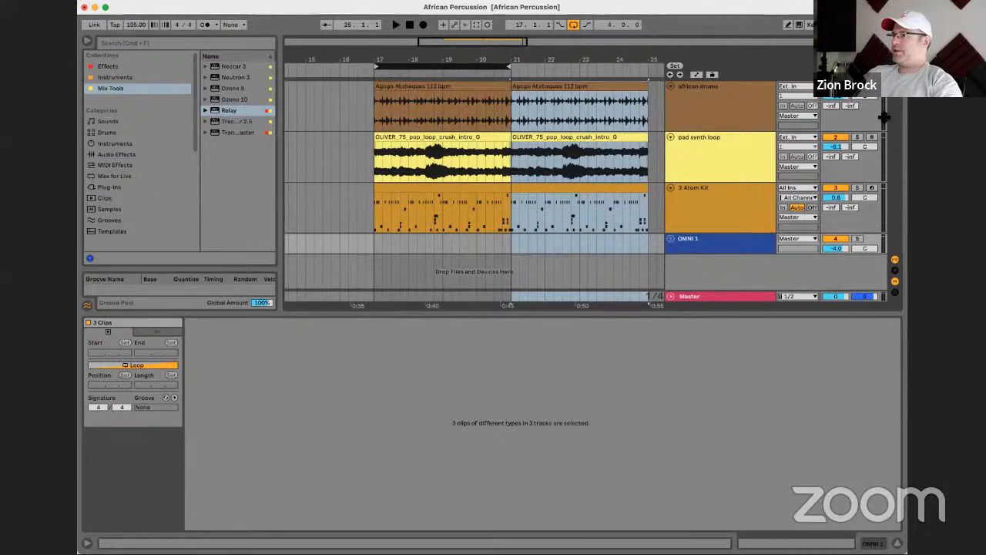
key("space")
mouse_move(508, 67)
left_mouse_down()
mouse_move(652, 67)
mouse_move(480, 48)
mouse_move(499, 49)
left_mouse_up()
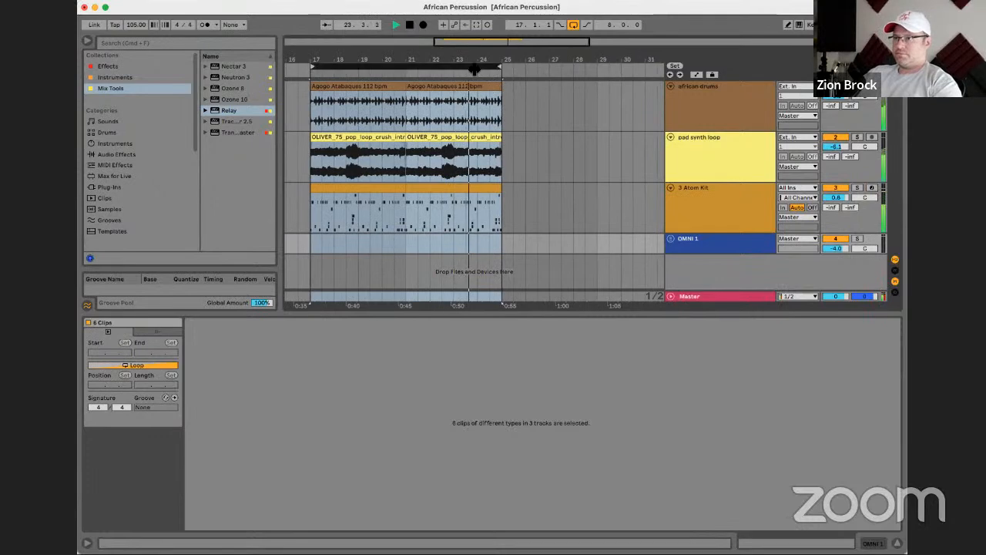
key("super+d")
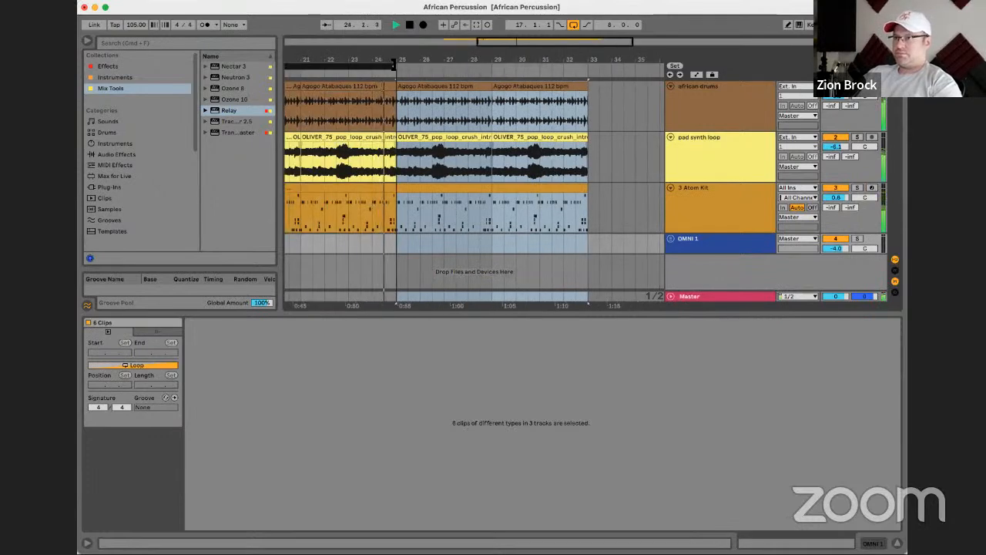
Loop all the arrangement clips over 16 bars from bar 17 and select the first african drums clip
key("super+a")
key("super+l")
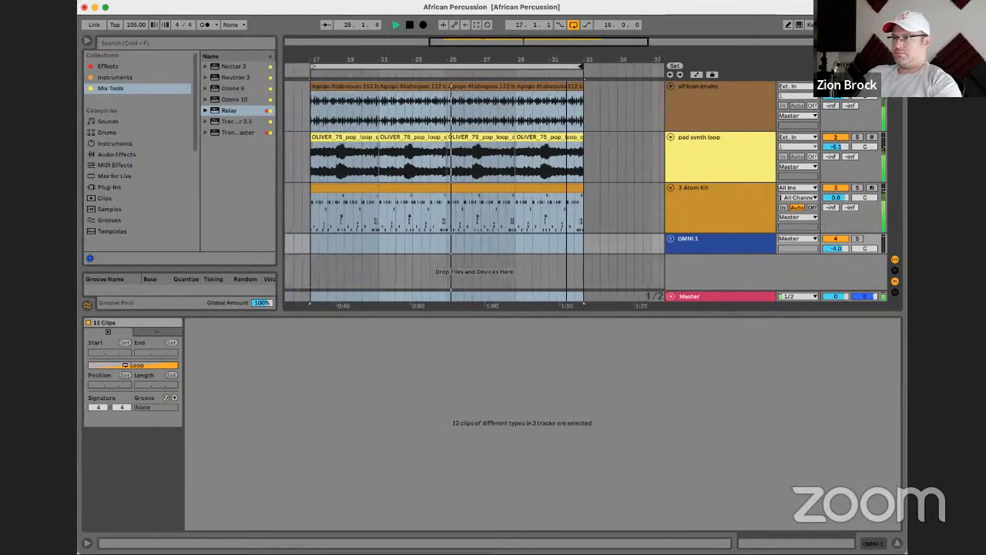
key("z")
left_click(697, 94)
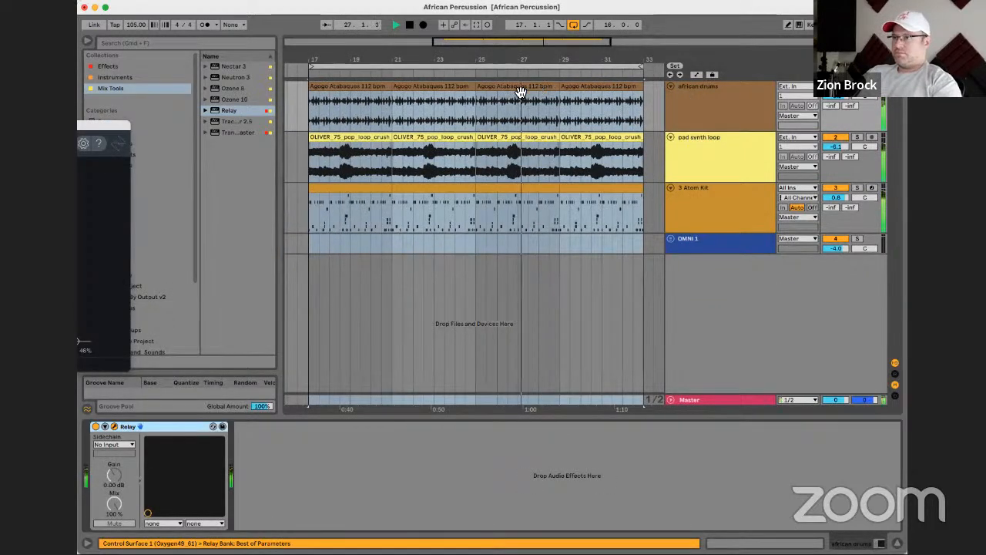
left_click(377, 87)
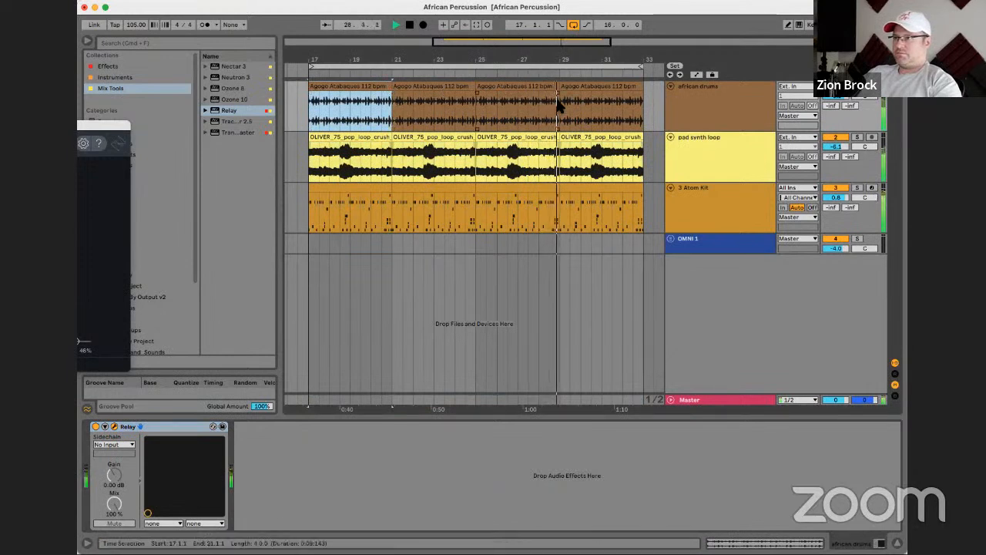
Separate the Atom Kit beat from 24.4.1 to 25.1.1 as its own clip, colour it green and open its notes
left_click_drag(480, 50, 520, 250)
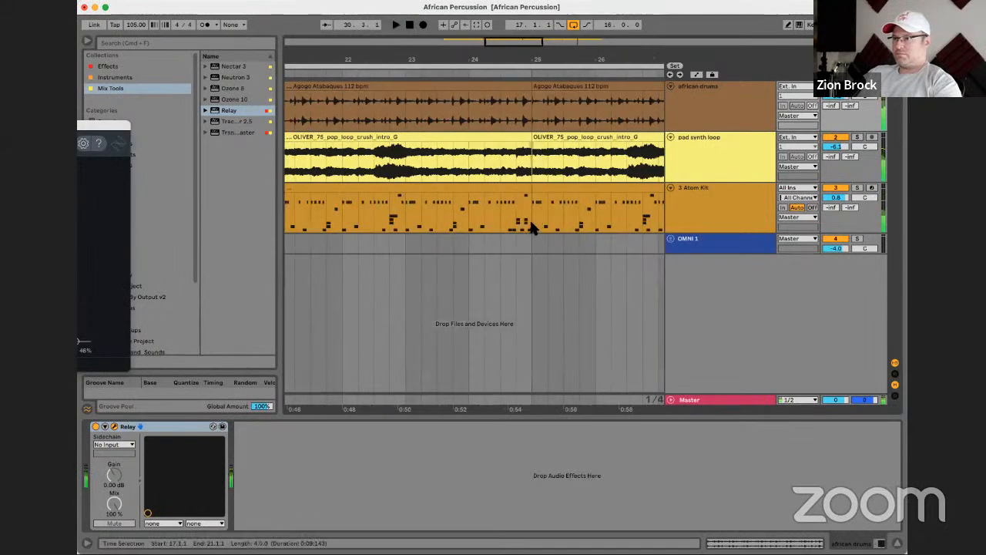
left_click(532, 227)
left_click_drag(530, 193, 515, 198)
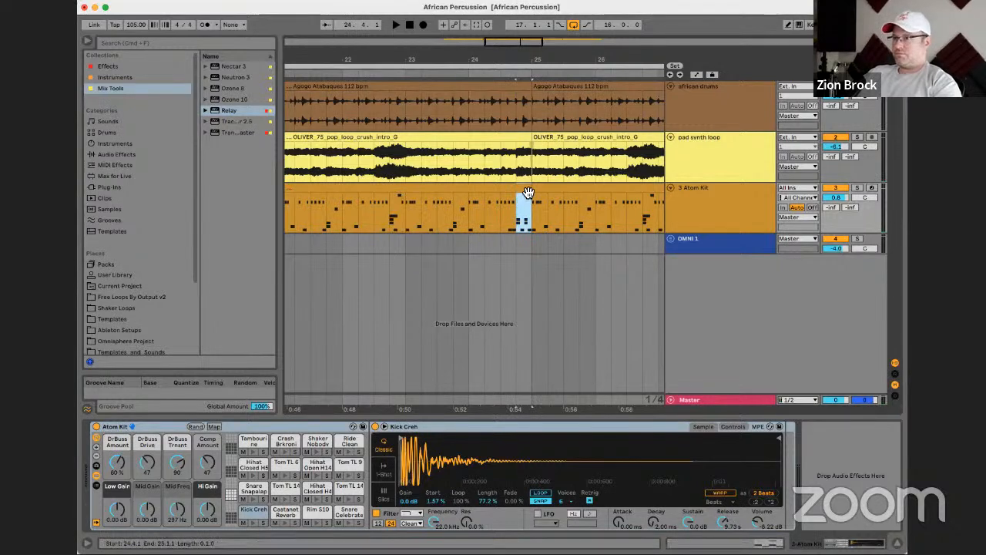
right_click(527, 193)
left_click(585, 371)
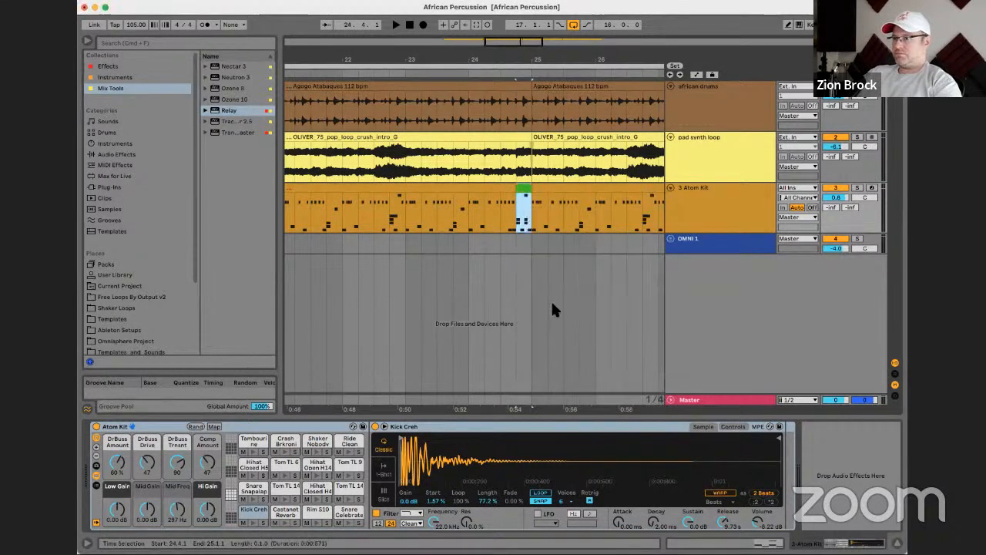
double_click(522, 189)
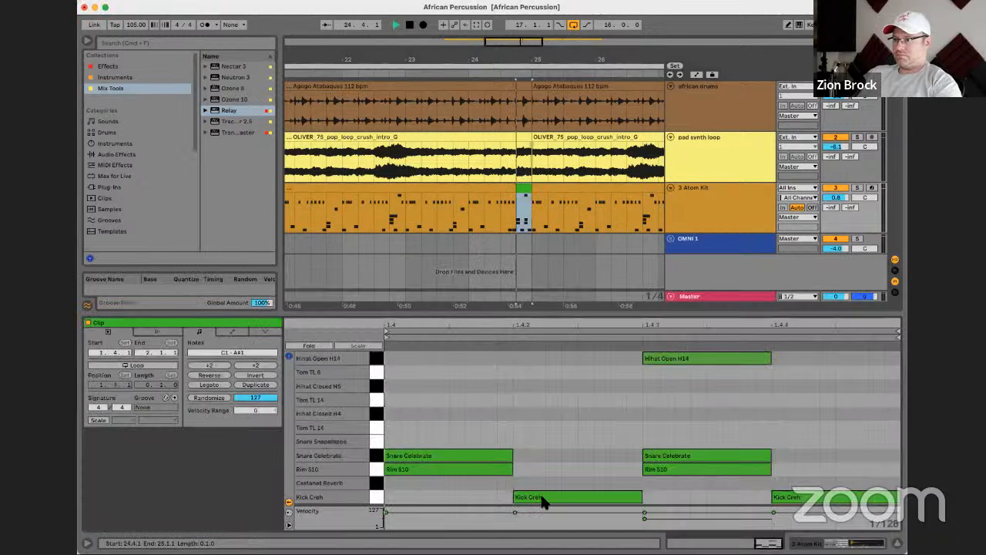
Add a descending tom fill: Tom TL 6 at 1.4, Tom TL 14 on G1 at 1.4.2 and Tom TL 14 on F1 at 1.4.3
double_click(427, 427)
left_click_drag(424, 427, 393, 400)
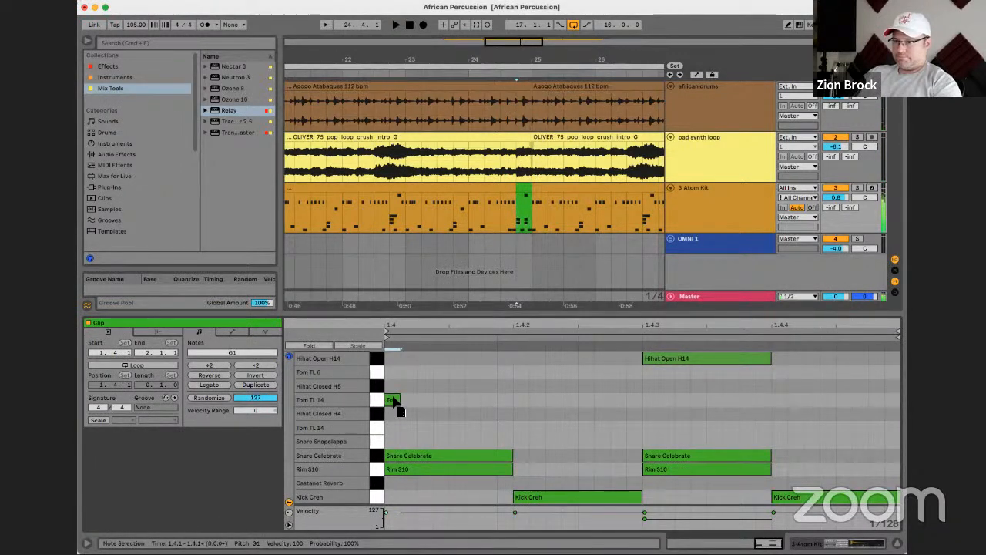
left_click_drag(396, 374, 666, 430)
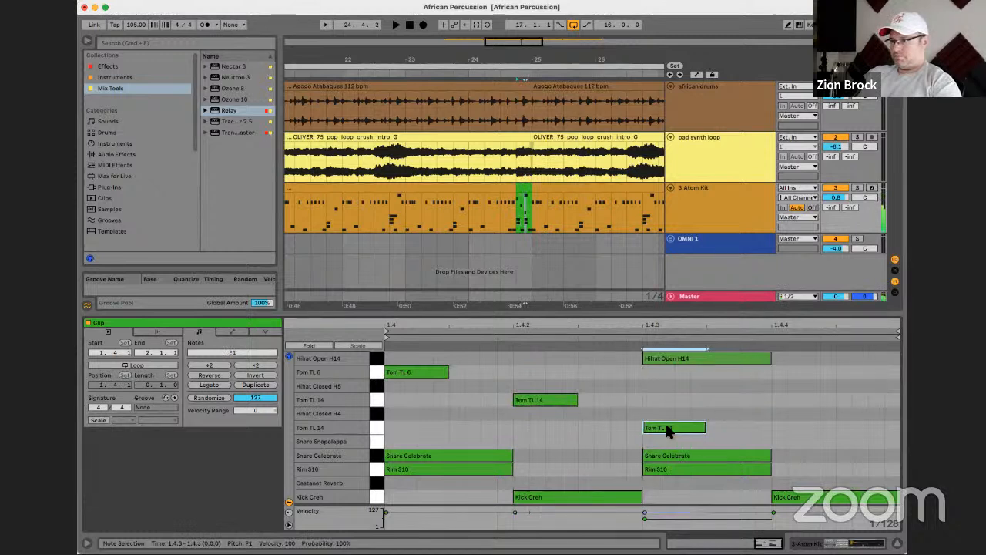
Move the 1.4.3 Snare Celebrate and Rim S10 notes to 1.4.4, and turn the open hi-hat into a Snare Snapalappa note there
left_click(660, 456)
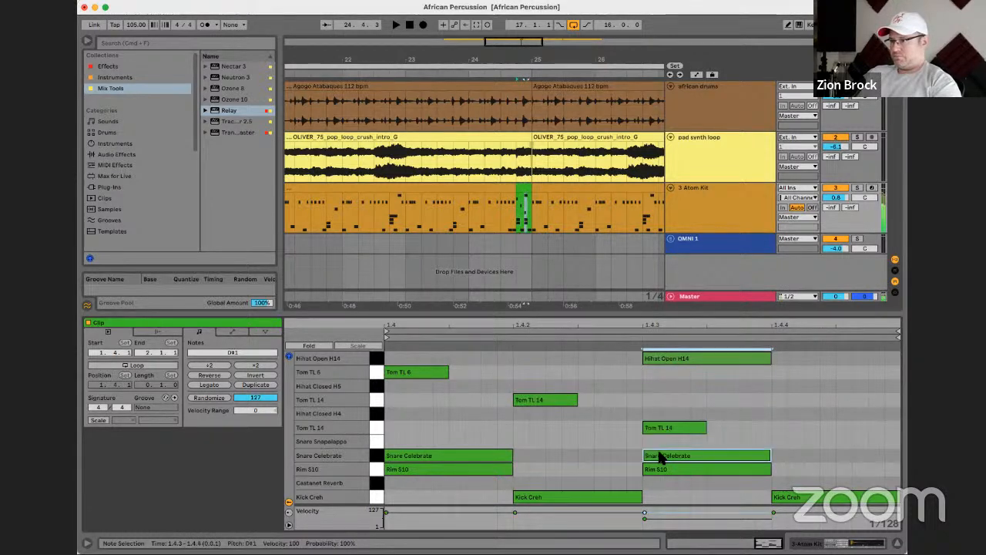
left_click(656, 468, "shift")
left_click_drag(656, 468, 780, 461)
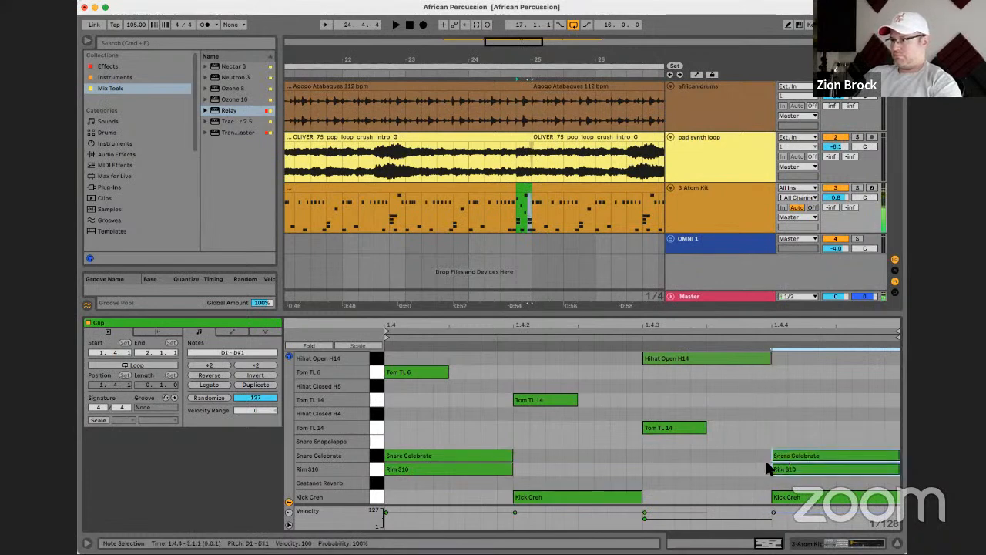
left_click_drag(693, 359, 825, 451)
key("space")
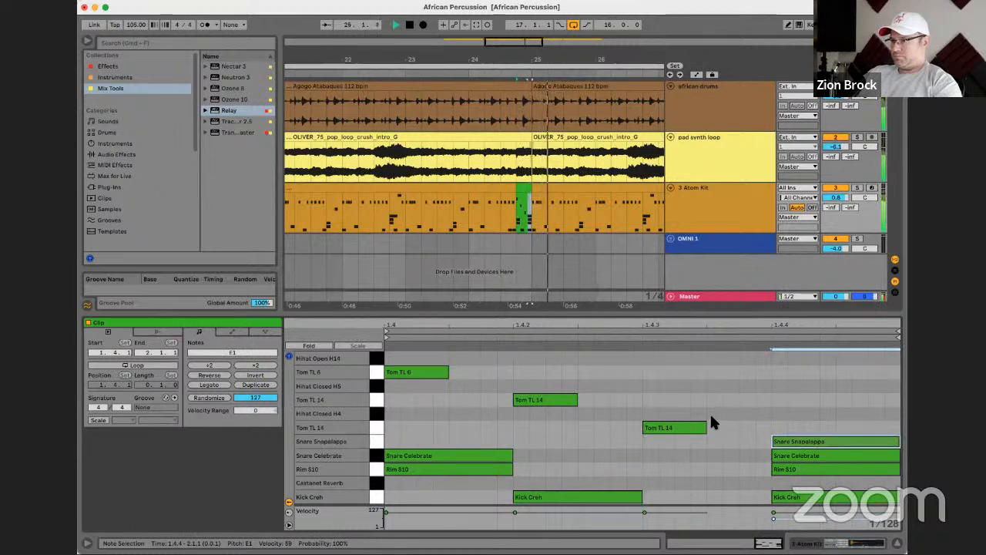
Delete the Snare Celebrate and Rim S10 notes at 1.4, and move the 1.4.2 kick note to Castanet Reverb at 1.4
left_click_drag(463, 424, 468, 467)
key("space")
key("Delete")
key("space")
key("space")
left_click_drag(529, 491, 414, 497)
key("space")
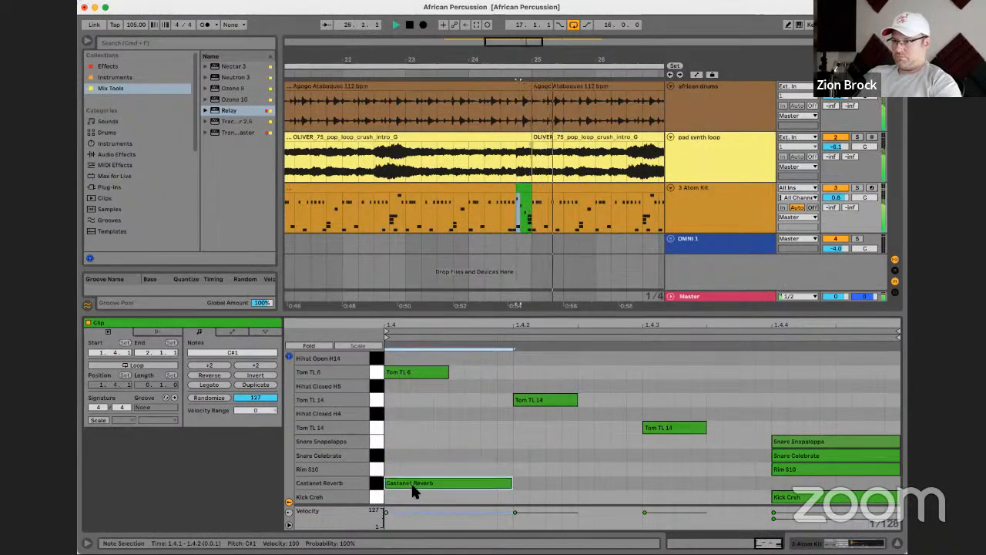
Add a short Rim S10 note halfway between 1.4.2 and 1.4.3 and play back the fill
left_click(503, 446)
key("space")
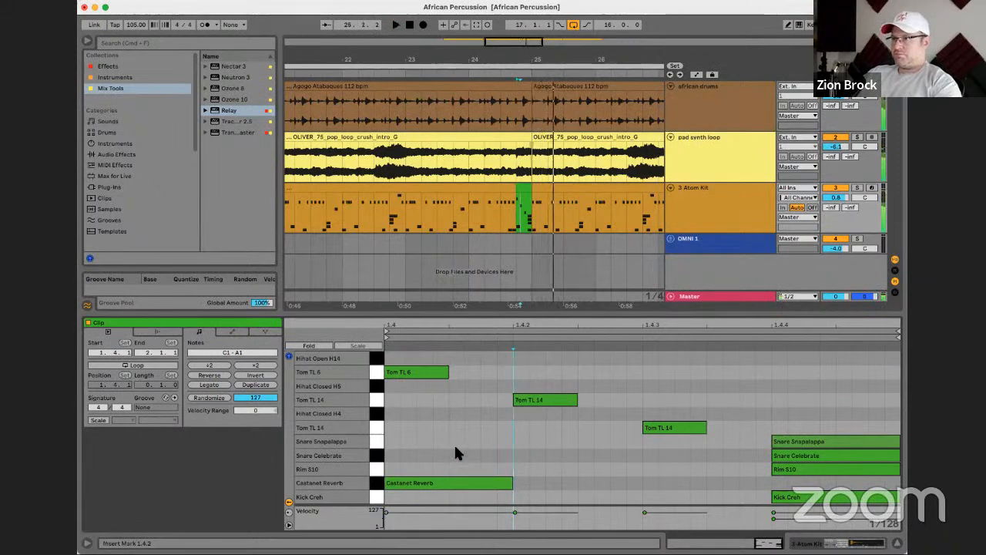
double_click(587, 442)
key("space")
key("space")
left_click_drag(610, 444, 585, 441)
key("space")
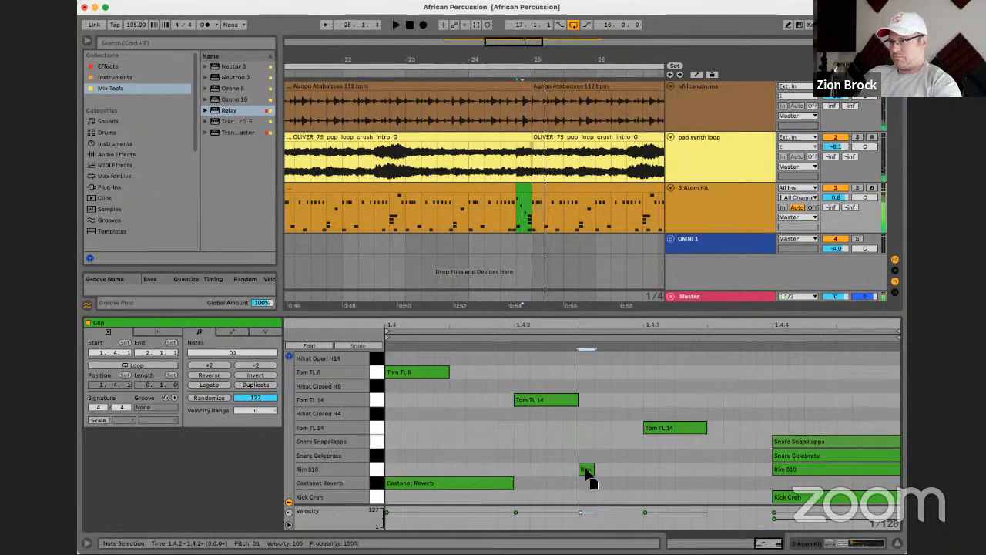
key("space")
key("space")
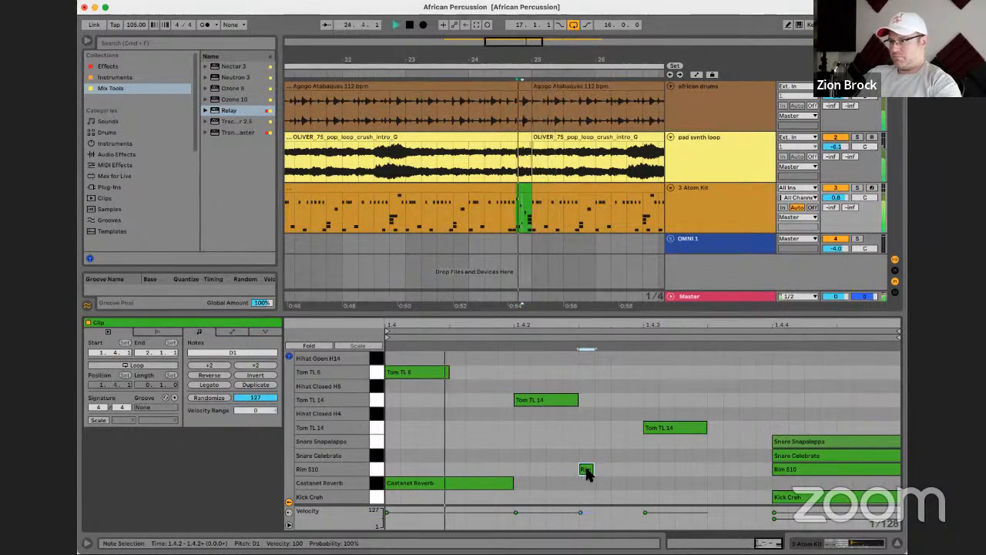
left_click(518, 163)
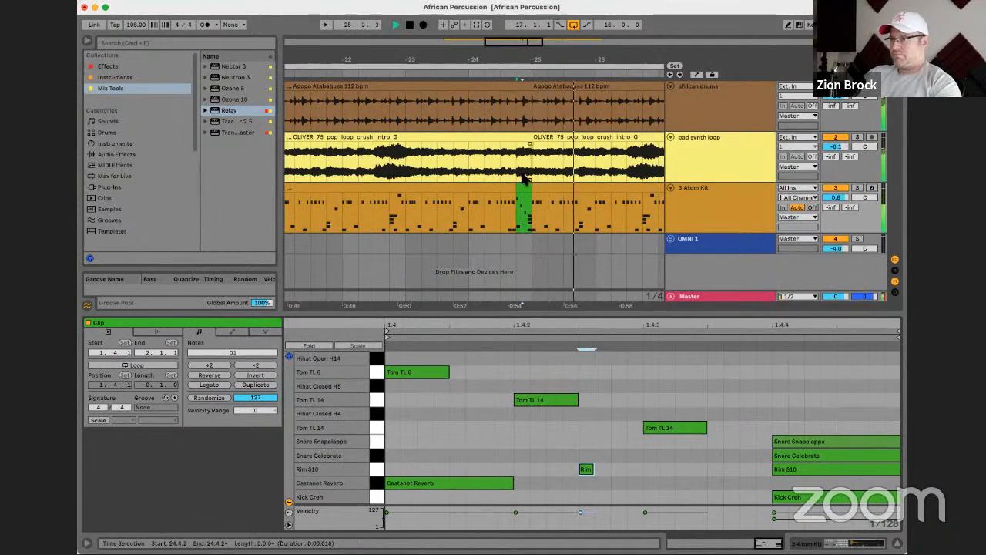
Copy the green fill clip to 32.4.1 at the end of the Atom Kit track and open the copy
left_click_drag(553, 60, 473, 29)
left_click(711, 148)
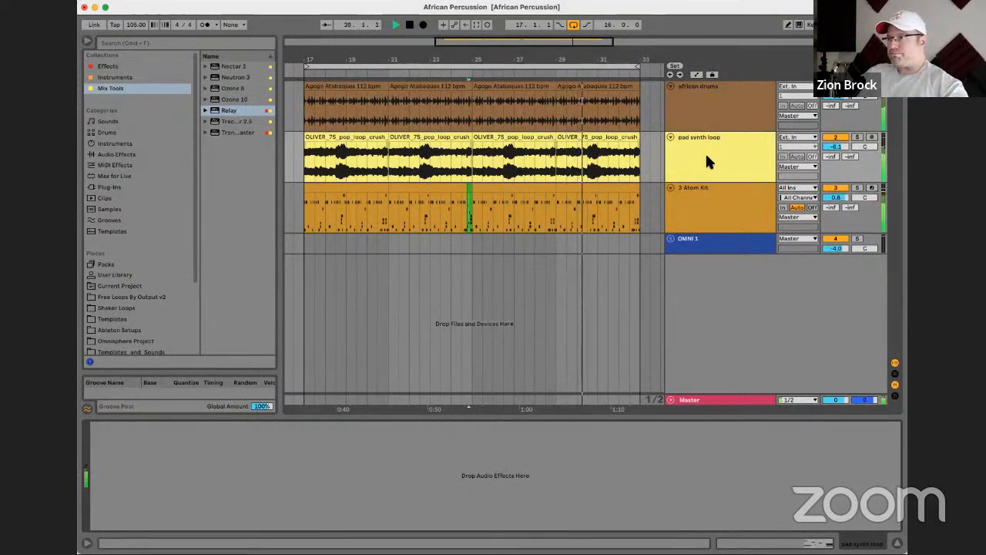
left_click(356, 190)
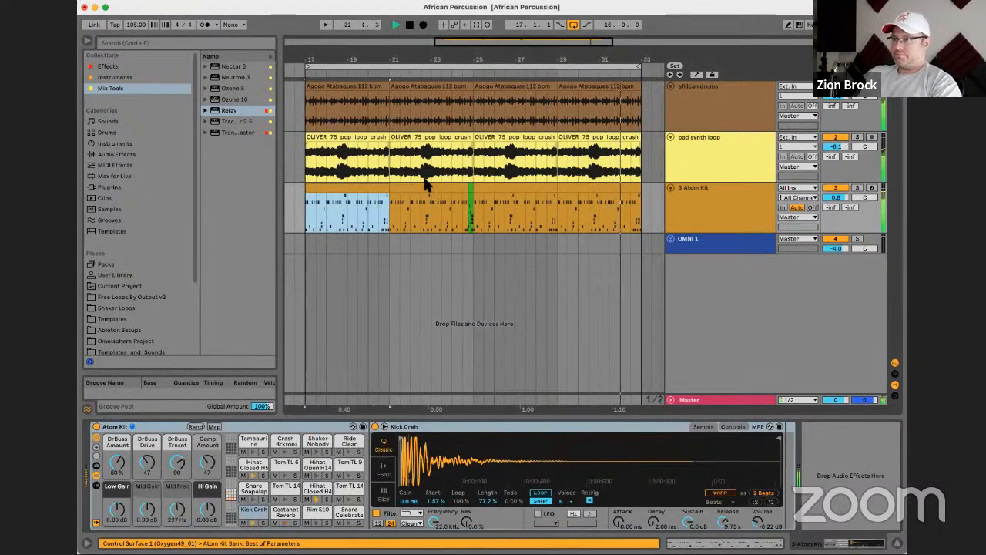
left_click(470, 191)
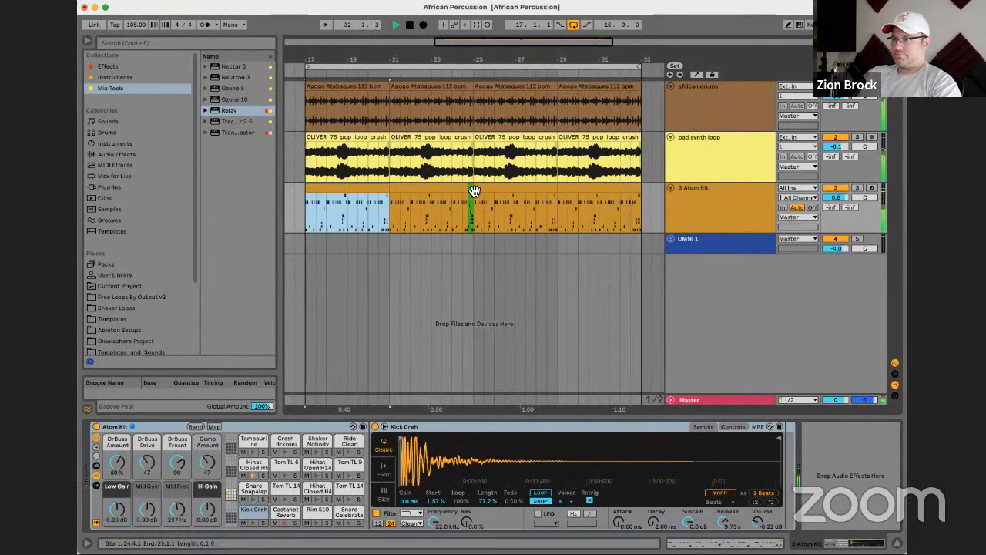
left_click(638, 191)
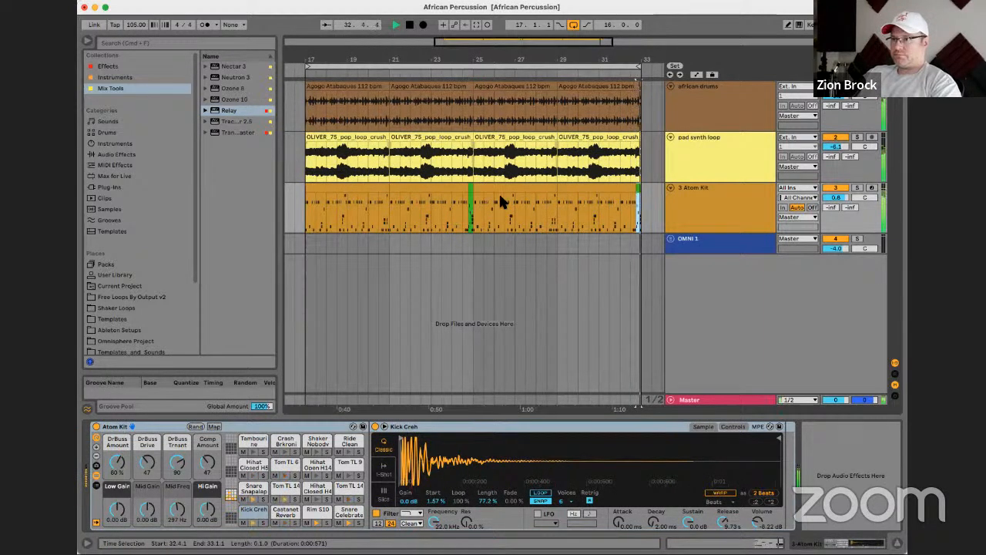
double_click(639, 194)
In the copied fill, add a Tom TL 14 note on G1 halfway between 1.4 and 1.4.2
left_click(482, 368)
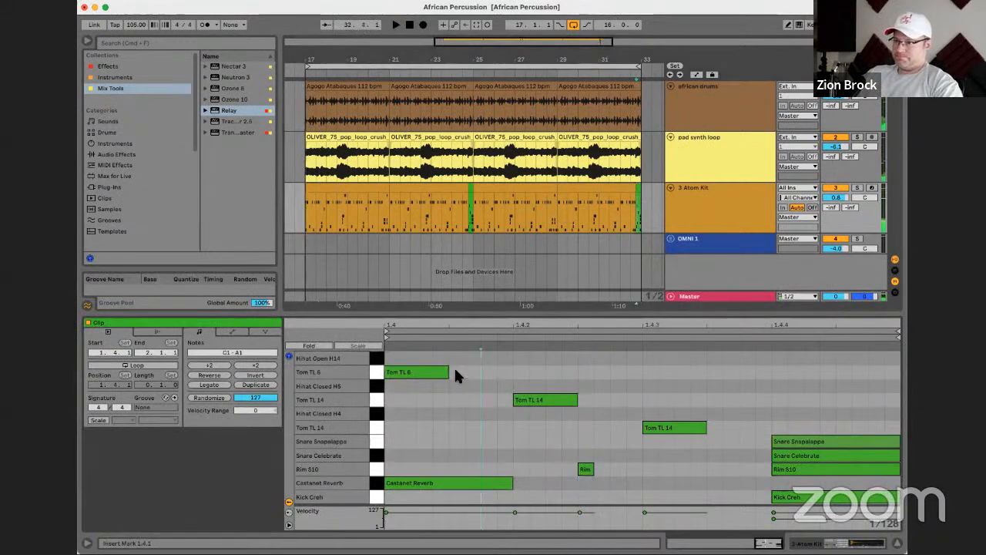
key("space")
left_click_drag(465, 401, 511, 400)
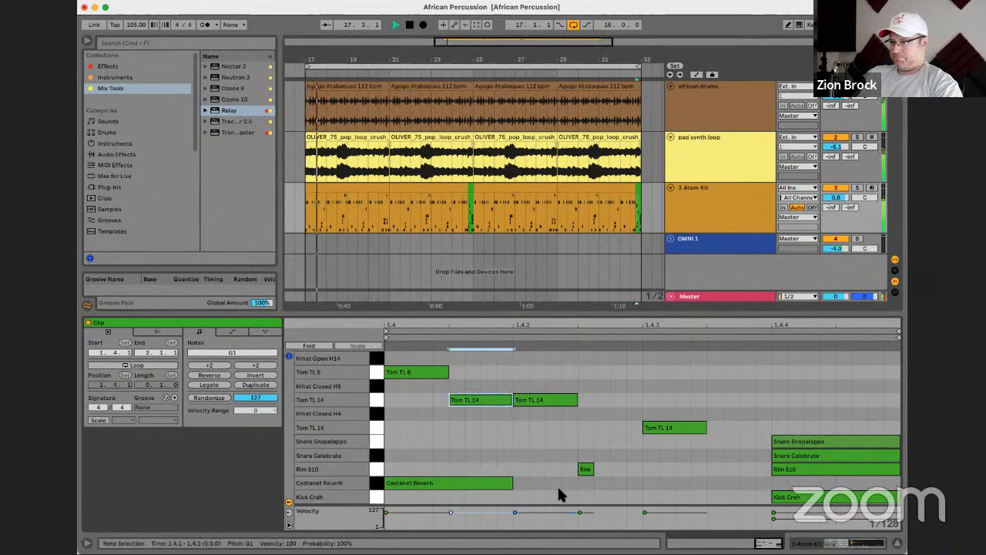
Delete the short Rim S10 and the Castanet Reverb notes from the copied fill, and lower the added tom note to F1
double_click(586, 470)
left_click(477, 481)
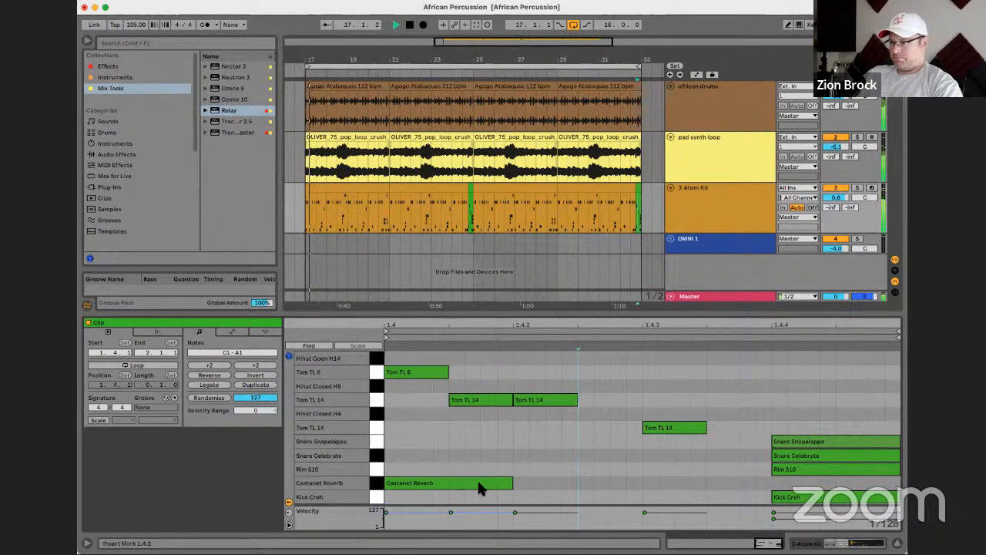
double_click(454, 479)
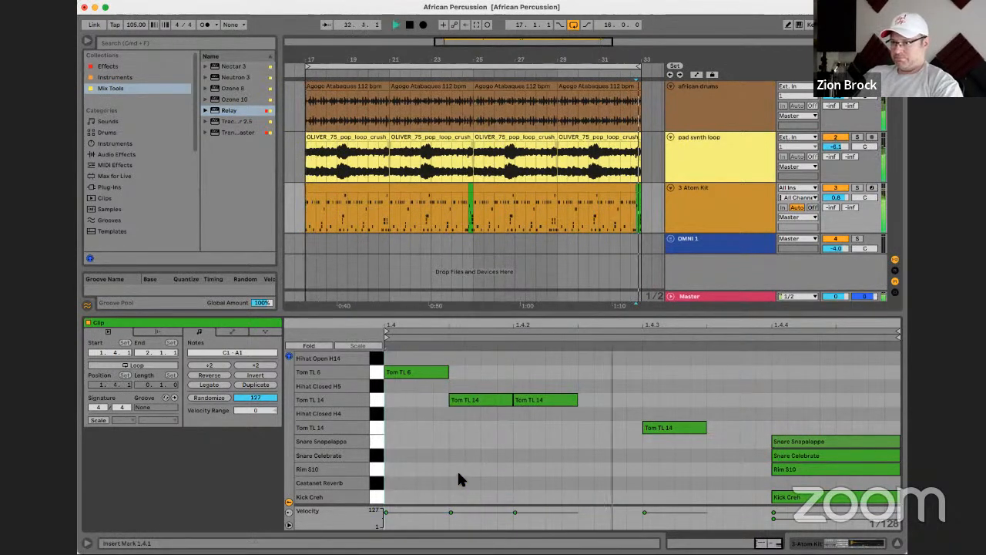
key("space")
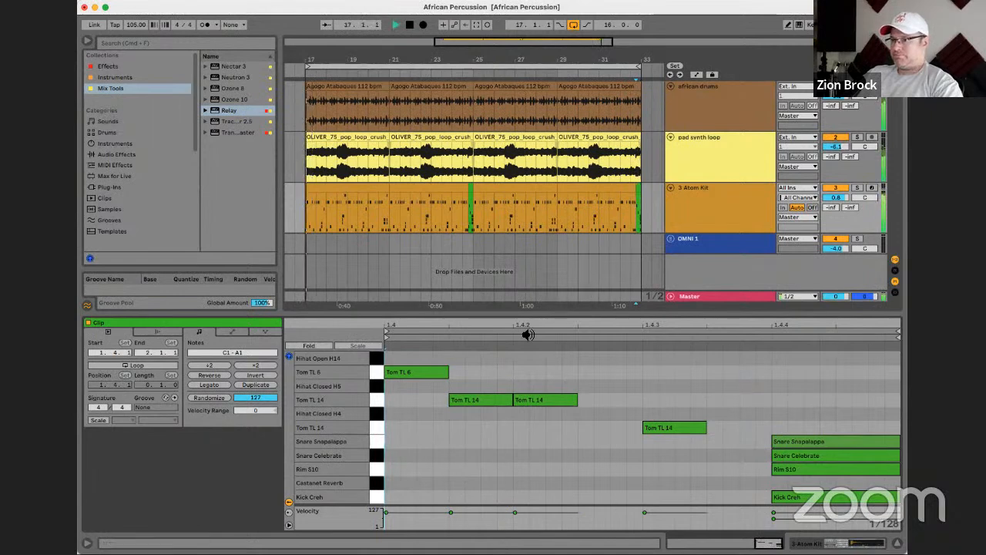
left_click_drag(477, 400, 481, 432)
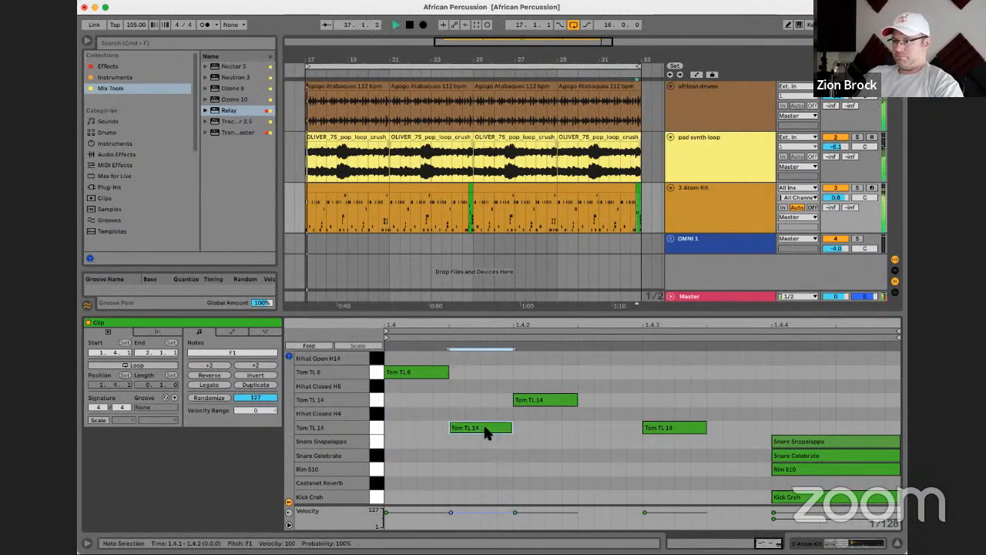
Move the added F1 Tom TL 14 note in the copied fill to halfway between 1.4.3 and 1.4.4
left_click_drag(485, 432, 743, 433)
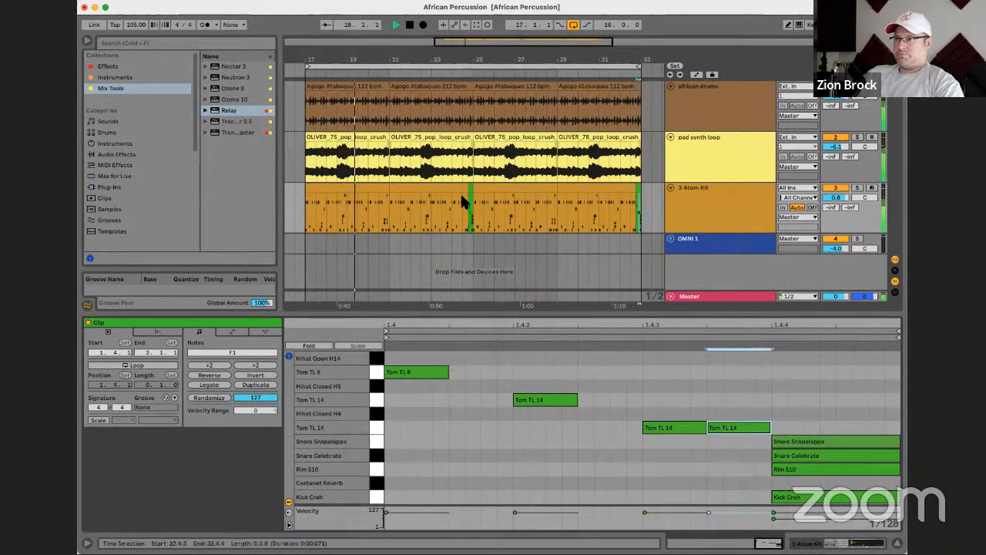
Delete the african drums clips from bar 17 to 25 and the Atom Kit clip from bar 25 to 29
left_click_drag(477, 60, 459, 71)
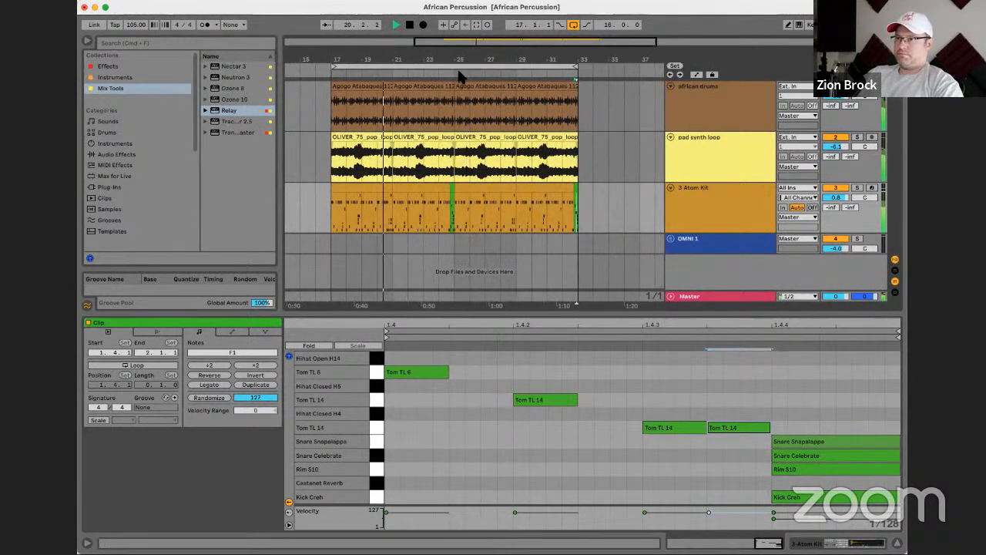
left_click(418, 87)
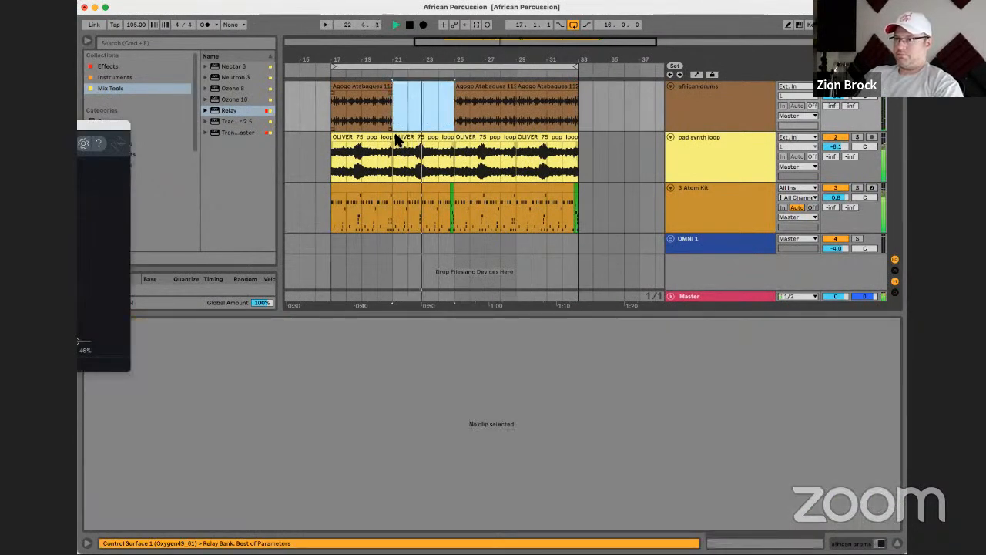
left_click_drag(436, 60, 363, 89)
left_click(363, 89)
key("Delete")
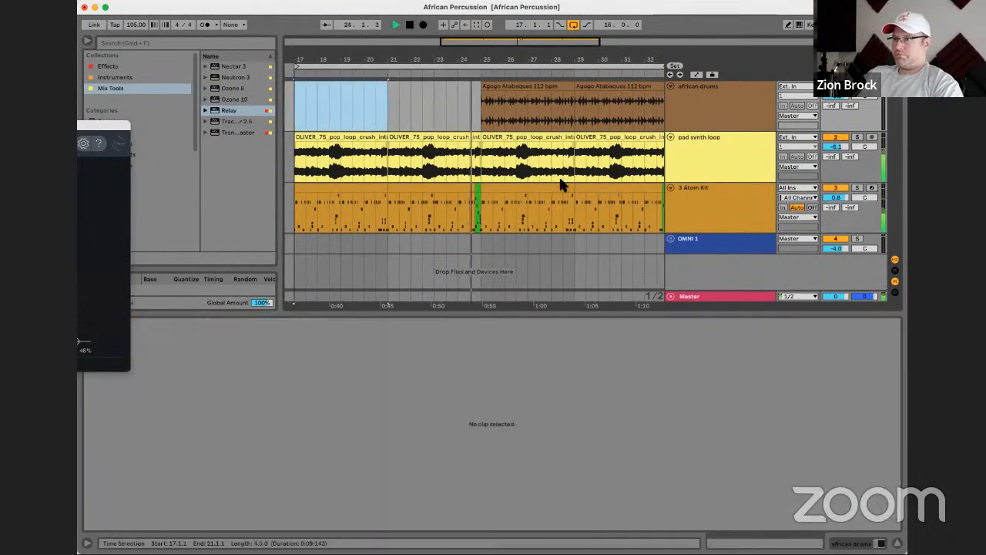
left_click(502, 190)
key("Delete")
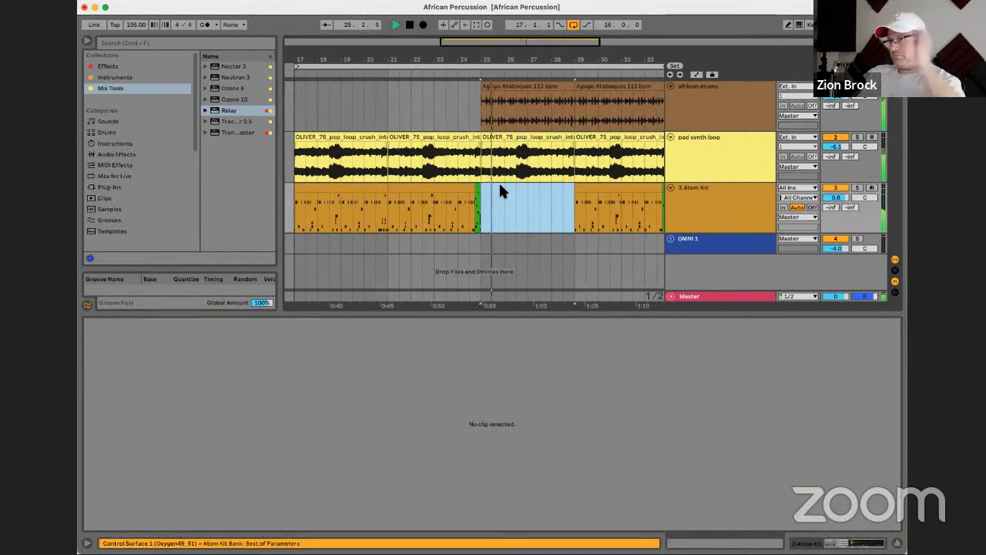
Quantize the whole african drums clip at bar 25 to the current grid at 100%
left_click(548, 87)
key("space")
left_click(485, 383)
key("super+a")
right_click(496, 374)
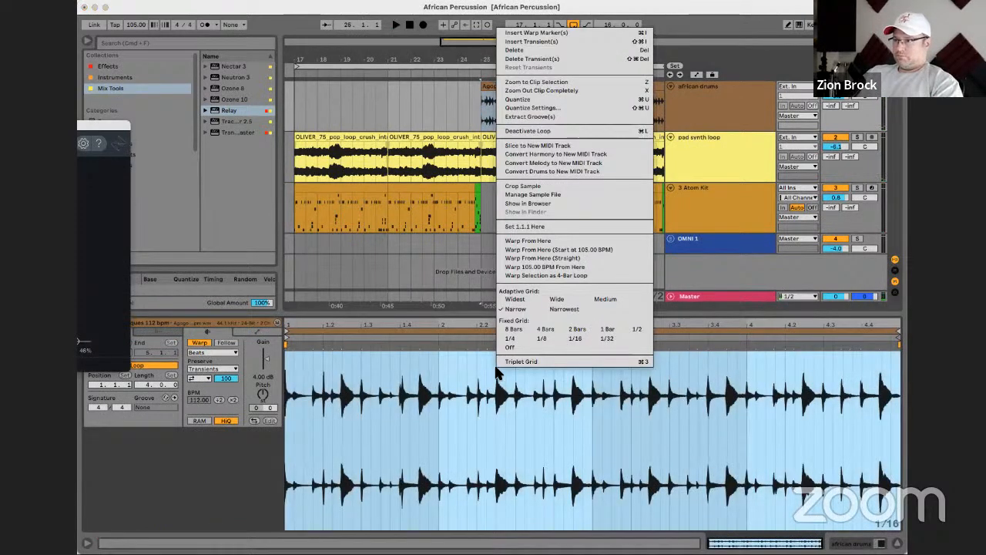
left_click(534, 115)
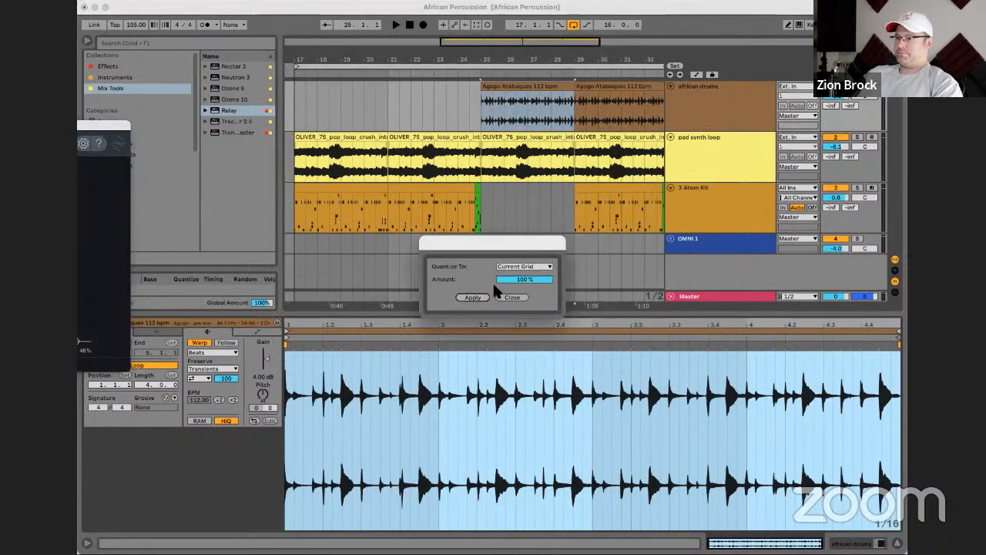
left_click(479, 296)
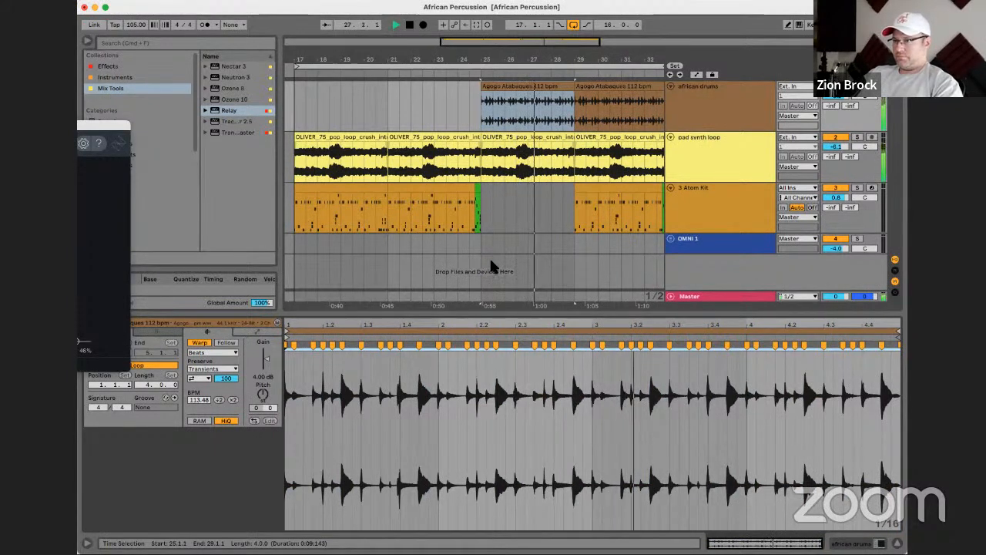
Extend the quantized african drums clip and the end of the arrangement loop to bar 42
mouse_move(515, 323)
left_mouse_down()
mouse_move(515, 386)
mouse_move(513, 317)
left_mouse_up()
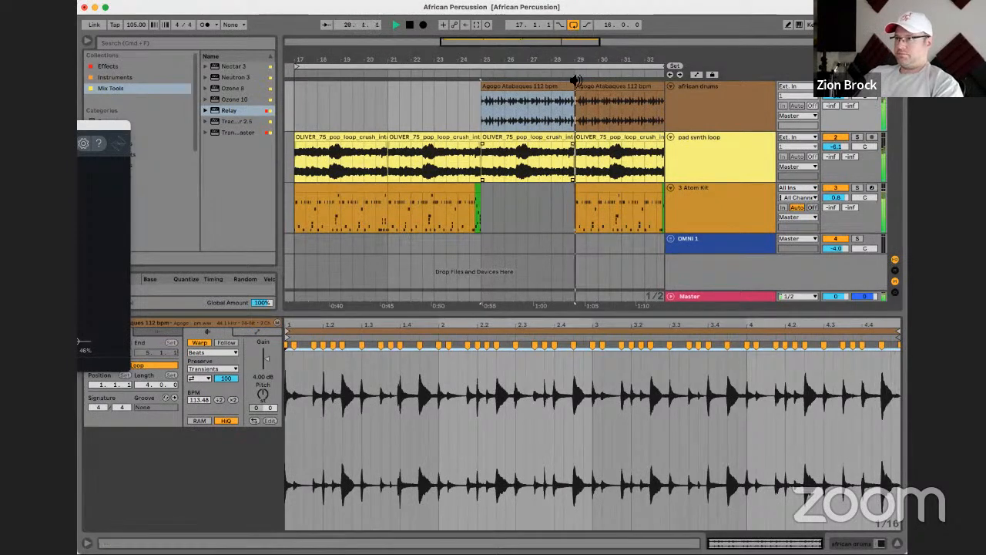
left_click_drag(587, 63, 443, 49)
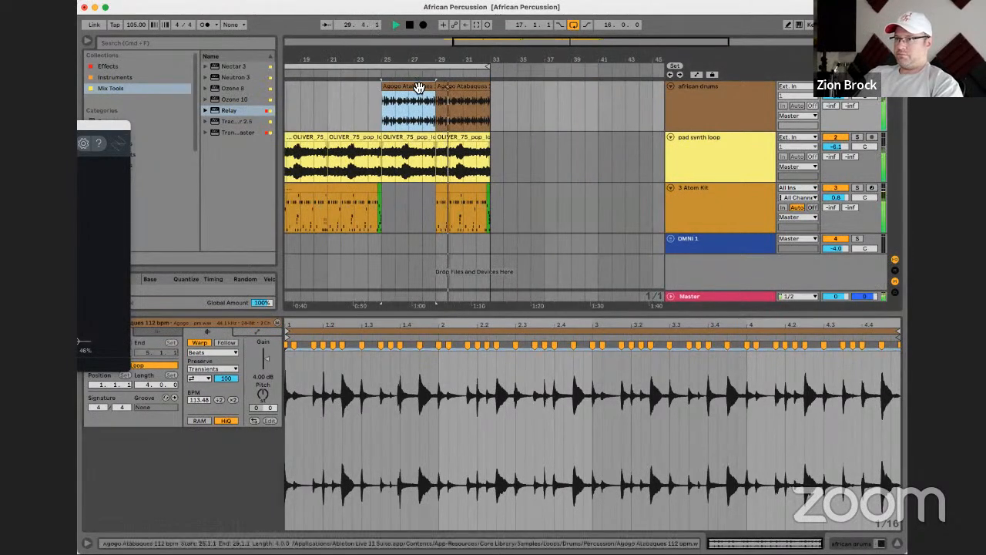
left_click_drag(429, 85, 544, 86)
left_click_drag(487, 72, 613, 68)
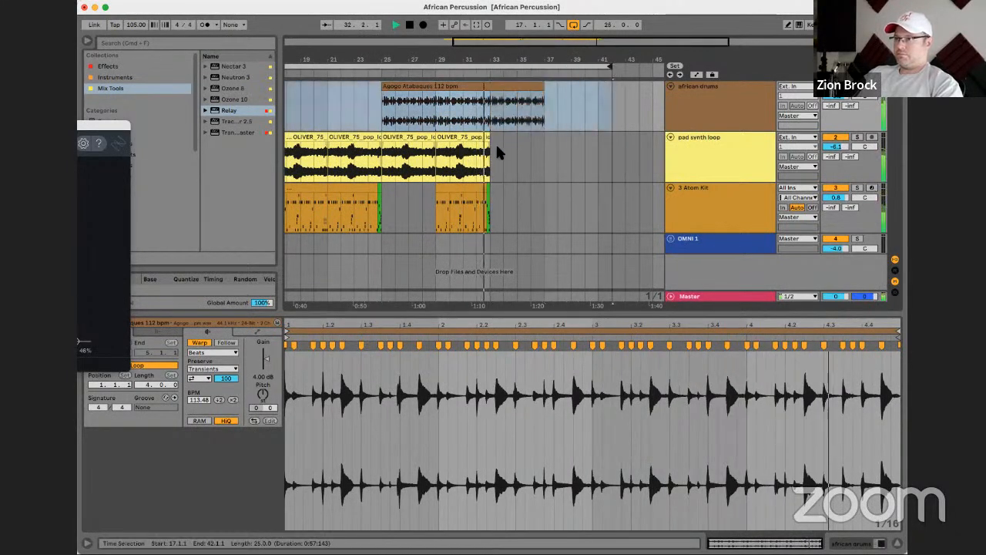
left_click_drag(544, 86, 612, 79)
Duplicate the Atom Kit pattern and its green fill from bars 29–33 to start at bar 33
key("space")
left_click(431, 216)
key("space")
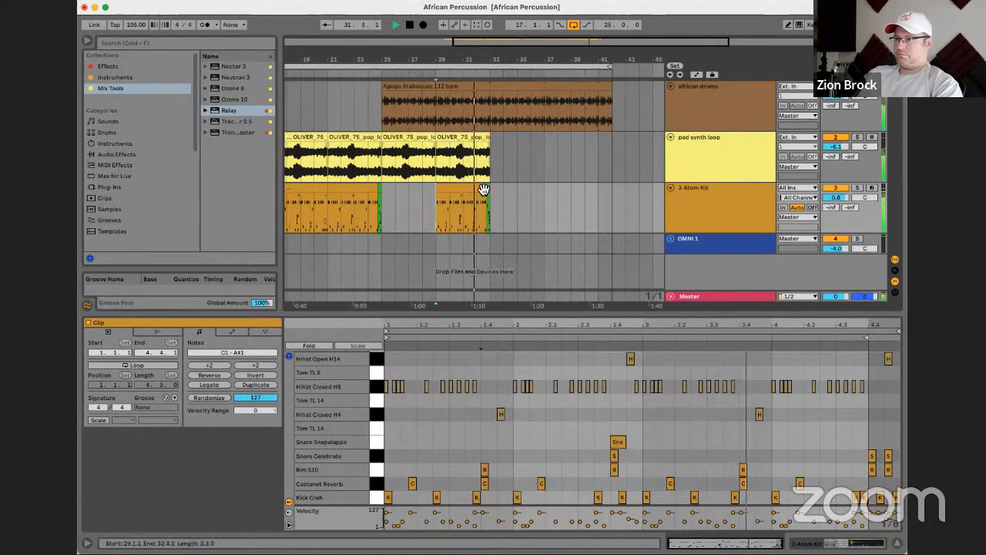
left_click(471, 191)
left_click(489, 197)
left_click_drag(490, 197, 433, 202)
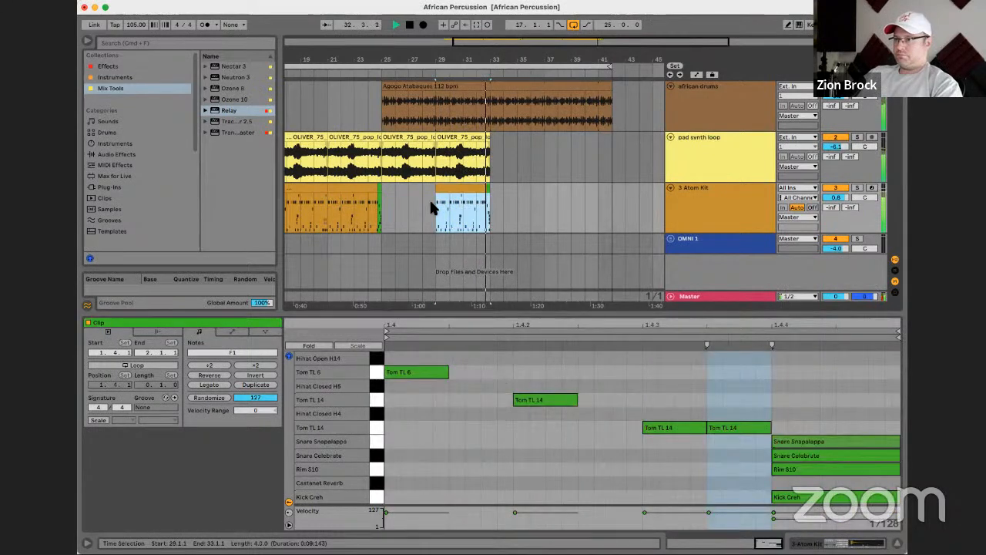
key("super+d")
left_click(481, 187)
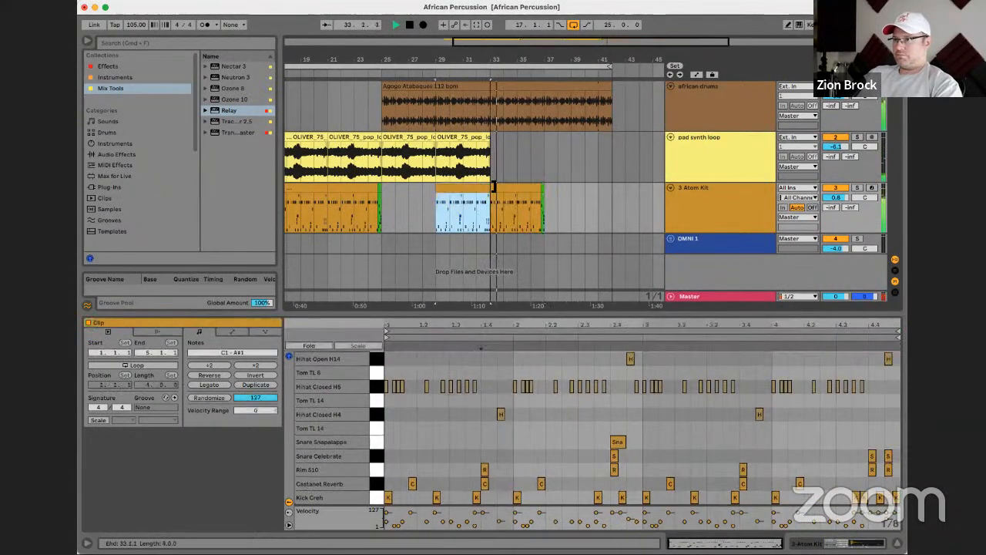
Turn on looping for the first pad synth loop clip at bar 17
left_click(487, 136)
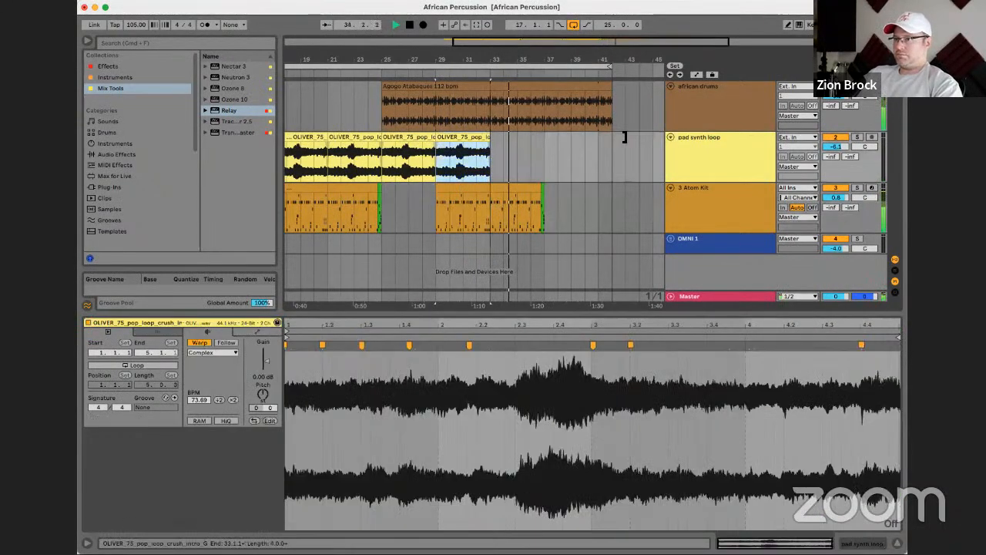
scroll(391, 139, "left", 5)
left_click(391, 140)
double_click(391, 139)
key("space")
key("space")
left_click(154, 364)
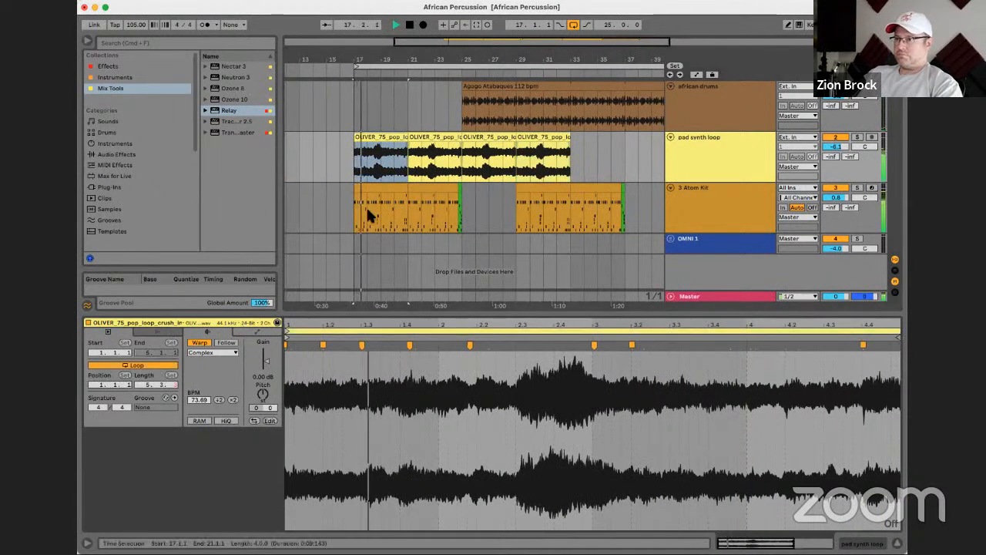
Set the pad synth clip's loop length to 4 bars and extend the clip from bar 17 to bar 42
left_click_drag(409, 137, 587, 136)
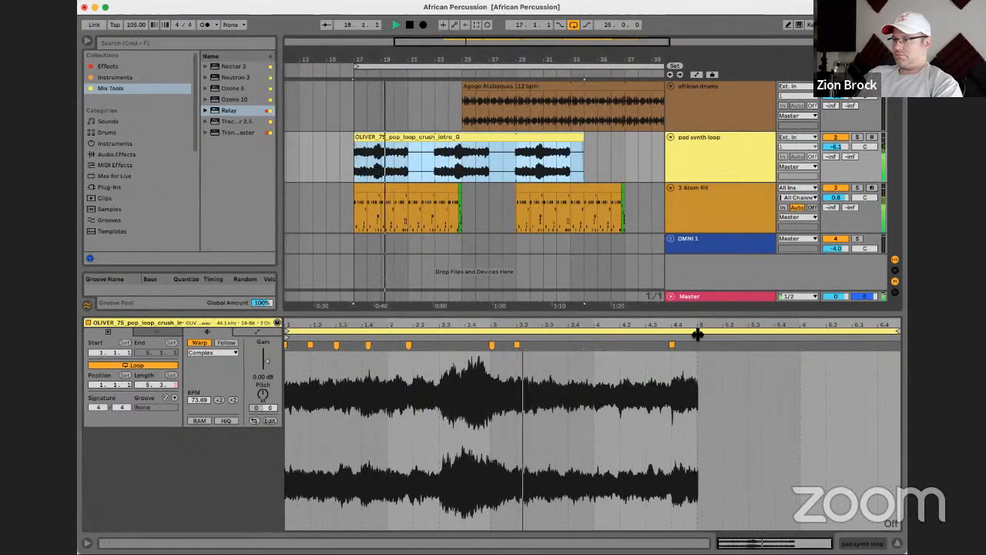
left_click_drag(897, 331, 696, 332)
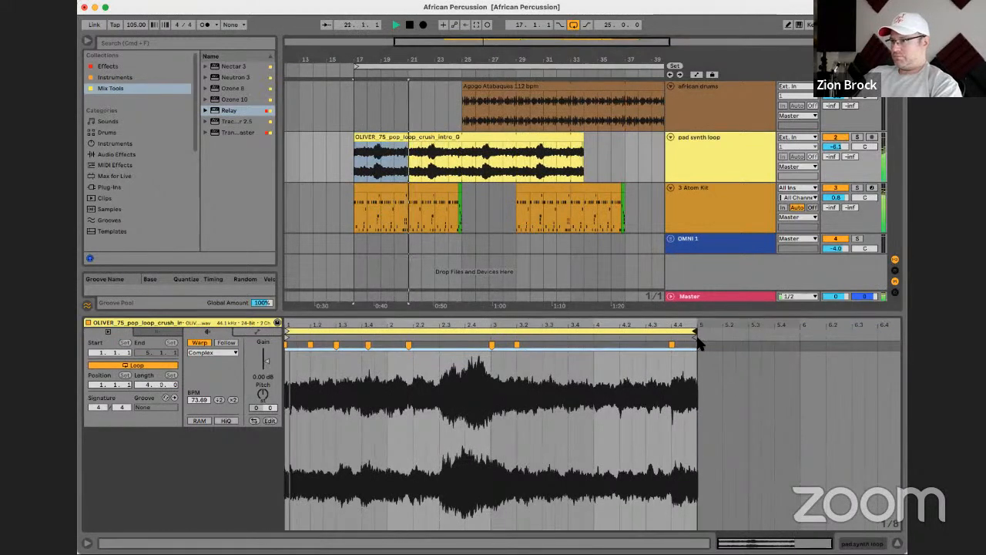
scroll(577, 151, "right", 3)
left_click_drag(472, 138, 583, 139)
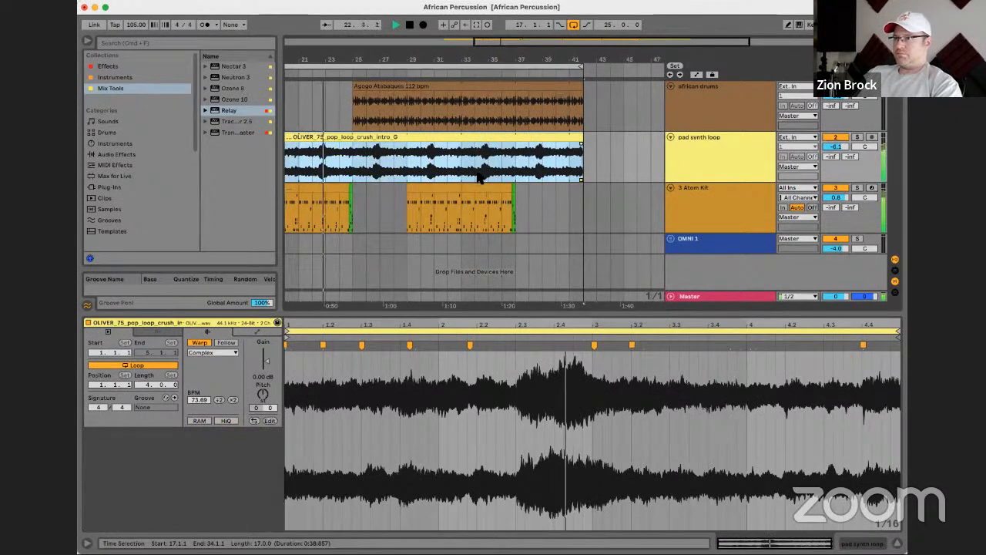
scroll(447, 185, "left", 3)
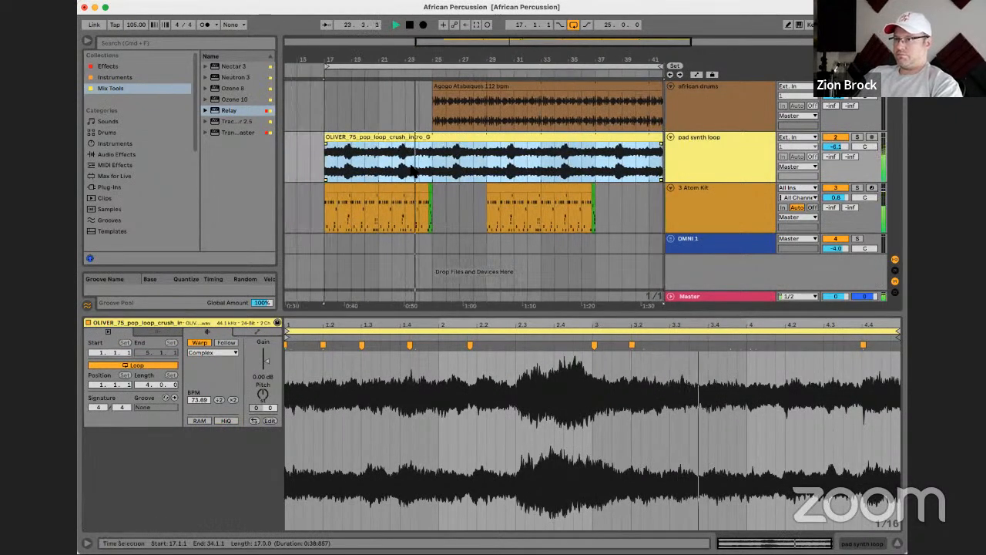
left_click(709, 142)
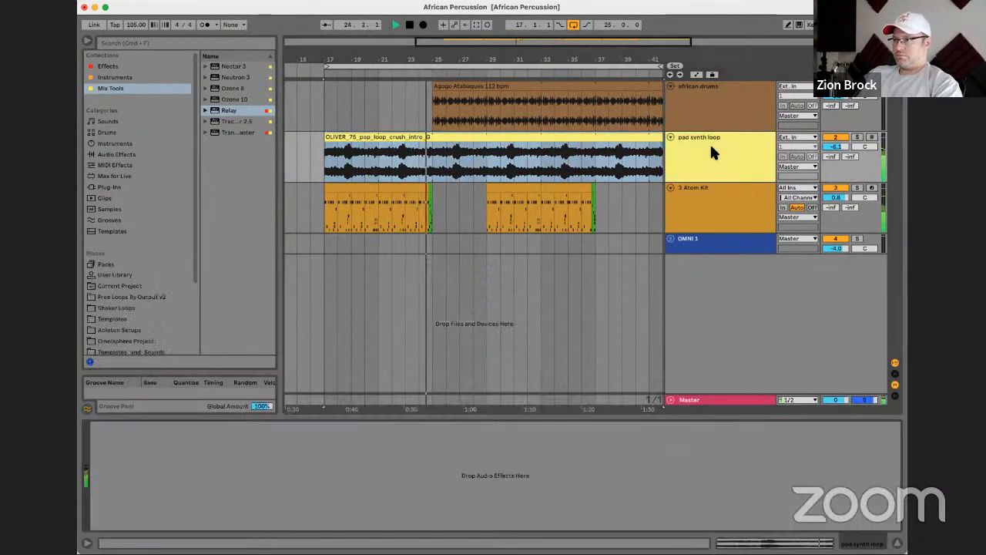
Replace the fill and second Atom Kit clip before bar 25 by extending the first clip to bar 25 with a 4-bar loop
left_click(429, 194)
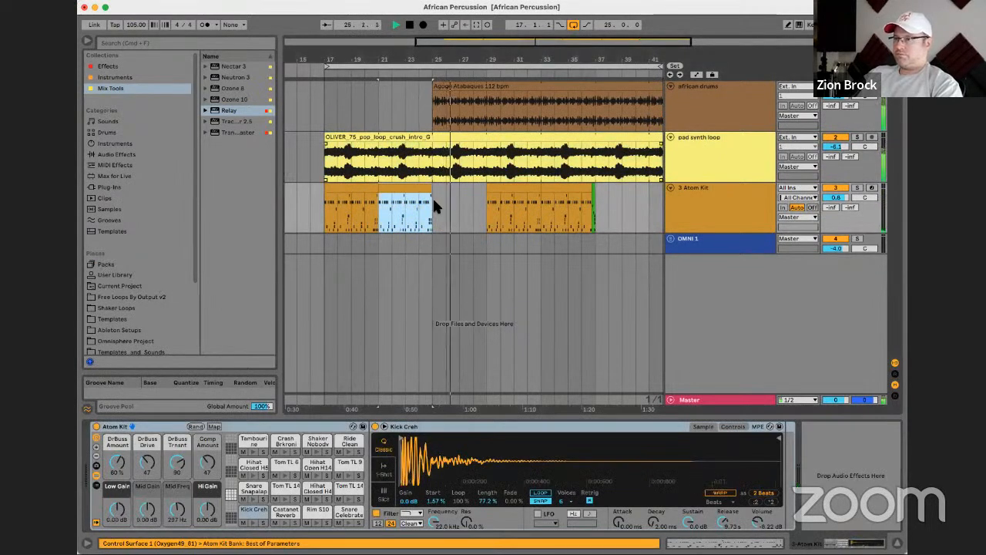
left_click_drag(377, 190, 432, 192)
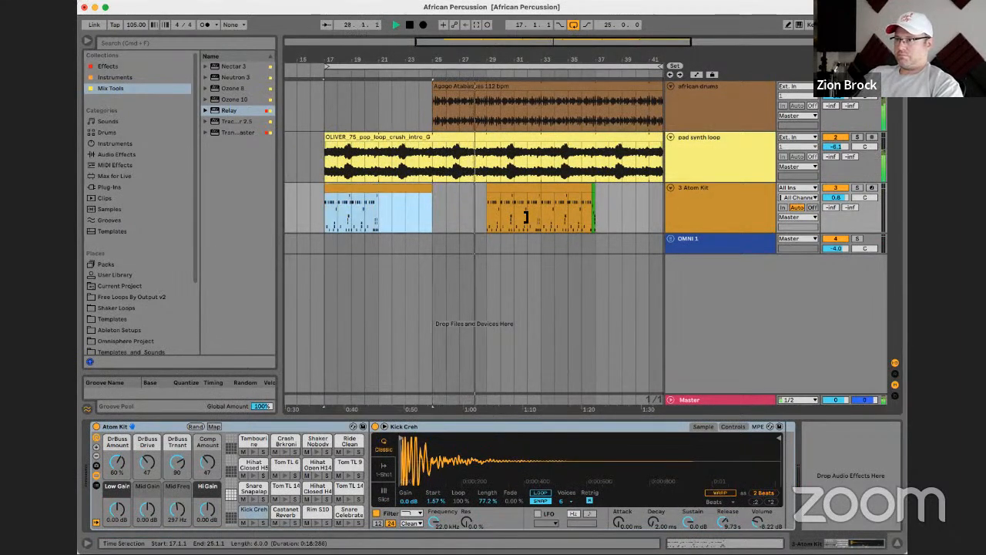
left_click_drag(520, 189, 429, 187)
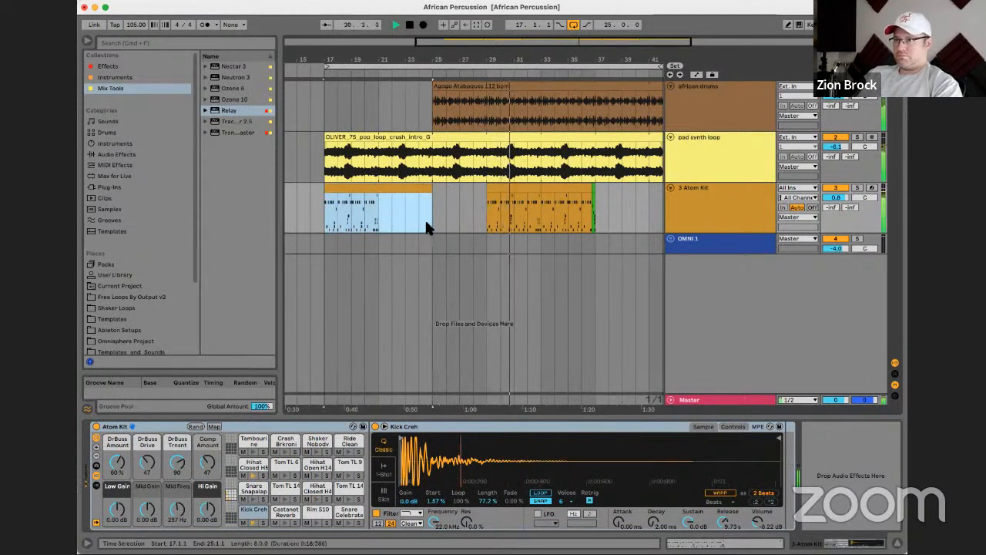
double_click(394, 193)
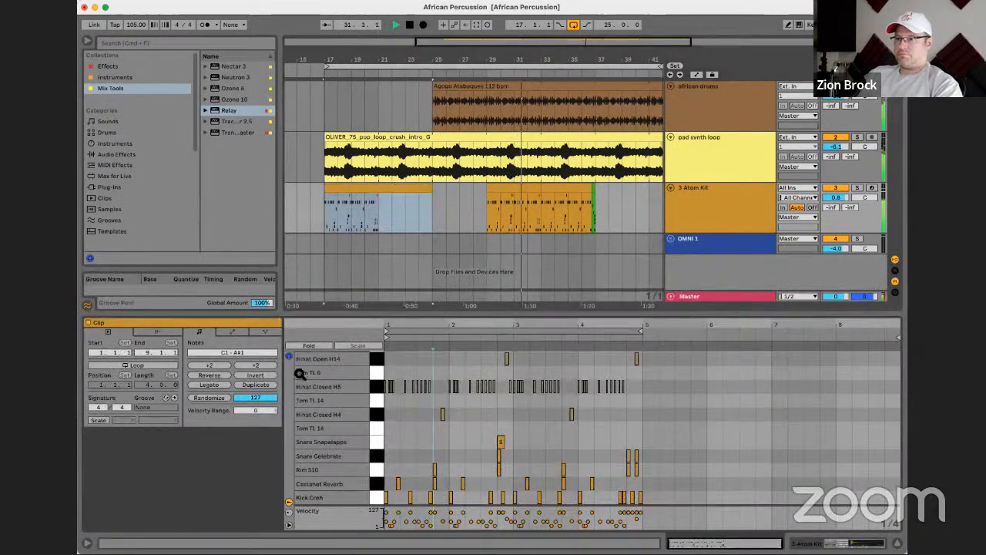
left_click(170, 365)
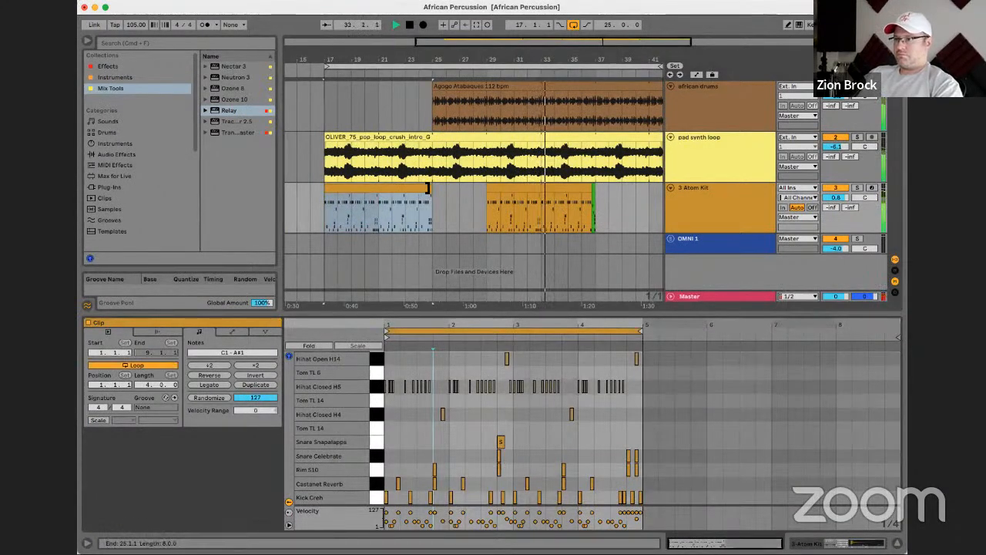
left_click_drag(583, 66, 561, 67)
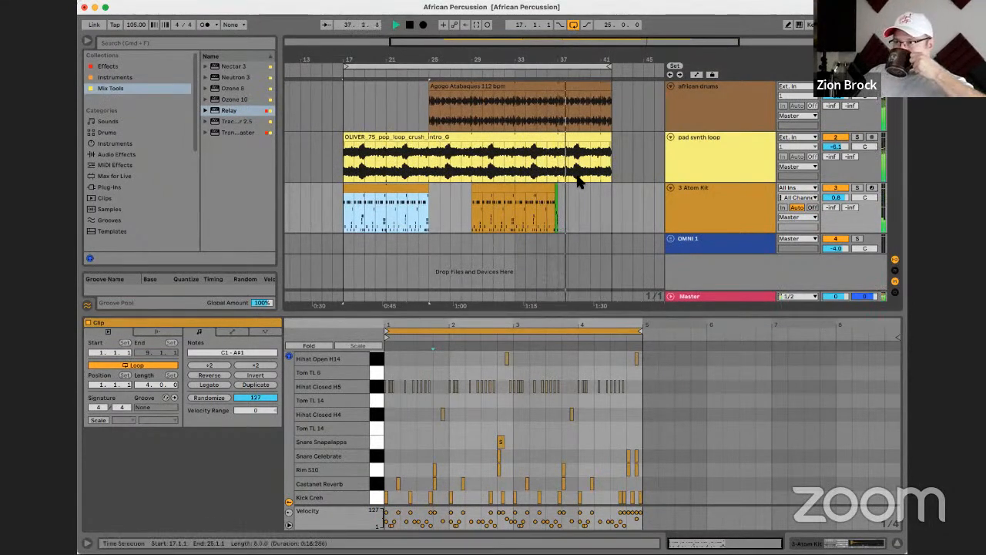
Copy the Atom Kit pattern to bars 37–41 and clear the last bar after bar 41 on the drum, pad and kit tracks
left_click(501, 191)
left_click_drag(499, 192, 603, 104)
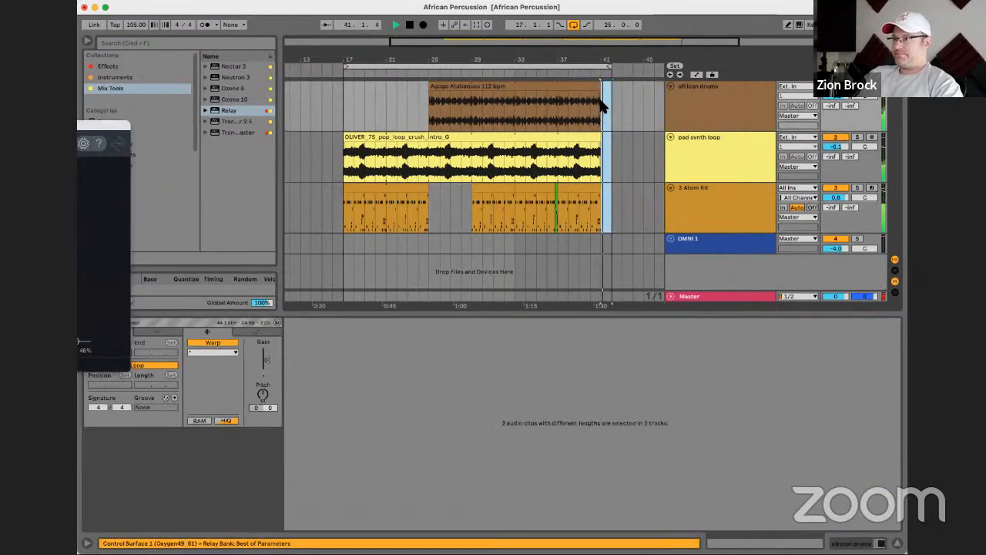
key("space")
Extend the pad synth loop clip to bar 46 and play the arrangement from bar 17
left_click_drag(597, 142, 654, 142)
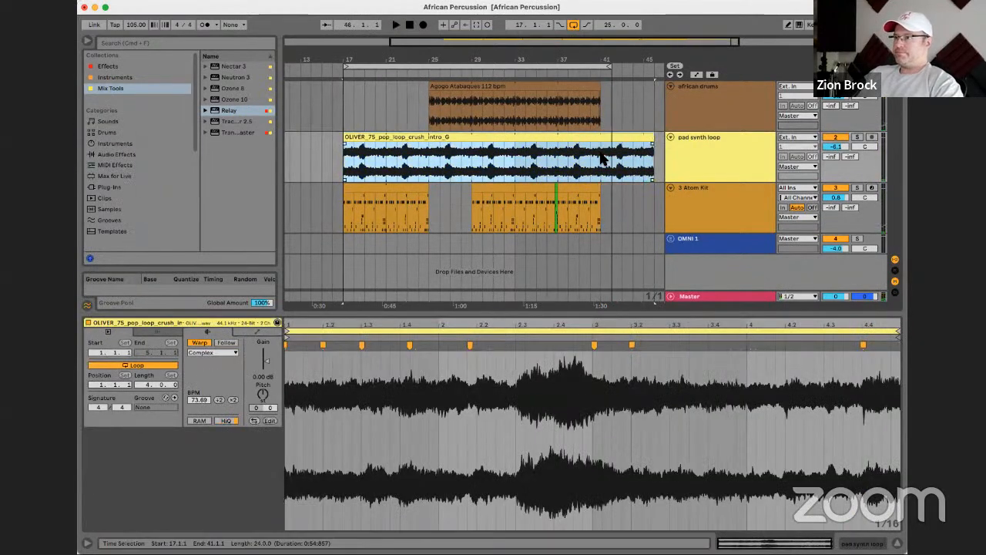
left_click(600, 162)
key("space")
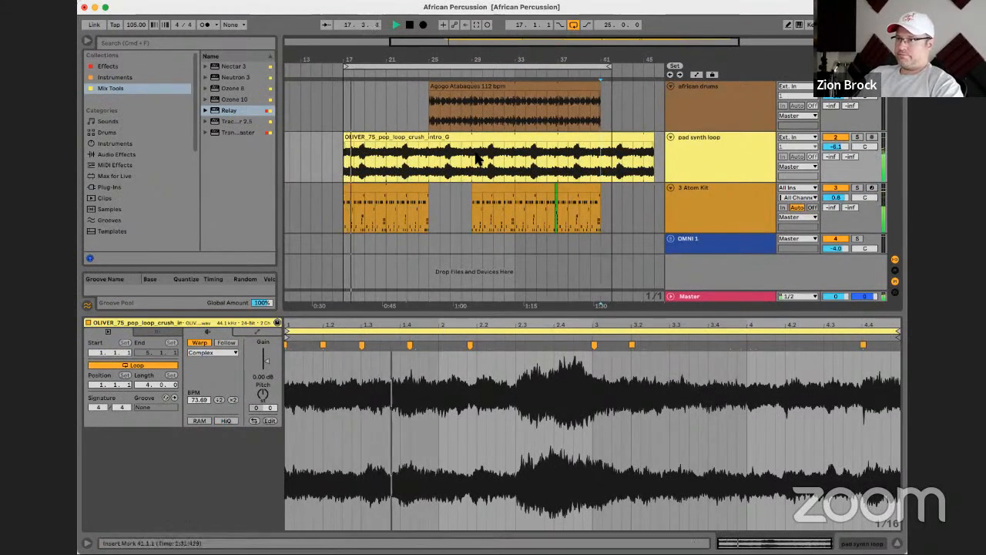
Raise the Atom Kit track's volume to 1.7 and unfold the OMNI 1 track
left_click_drag(433, 66, 379, 65)
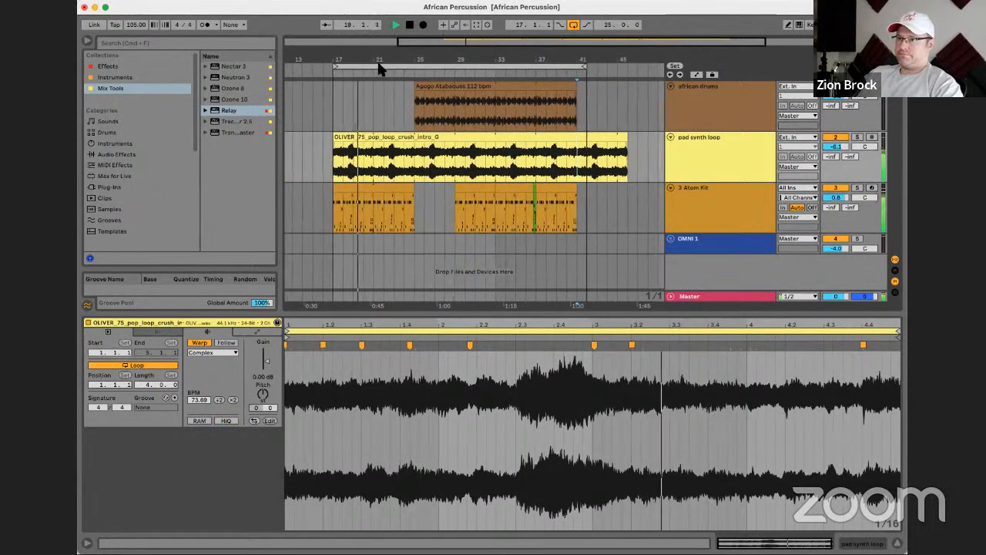
left_click(736, 202)
left_click(671, 239)
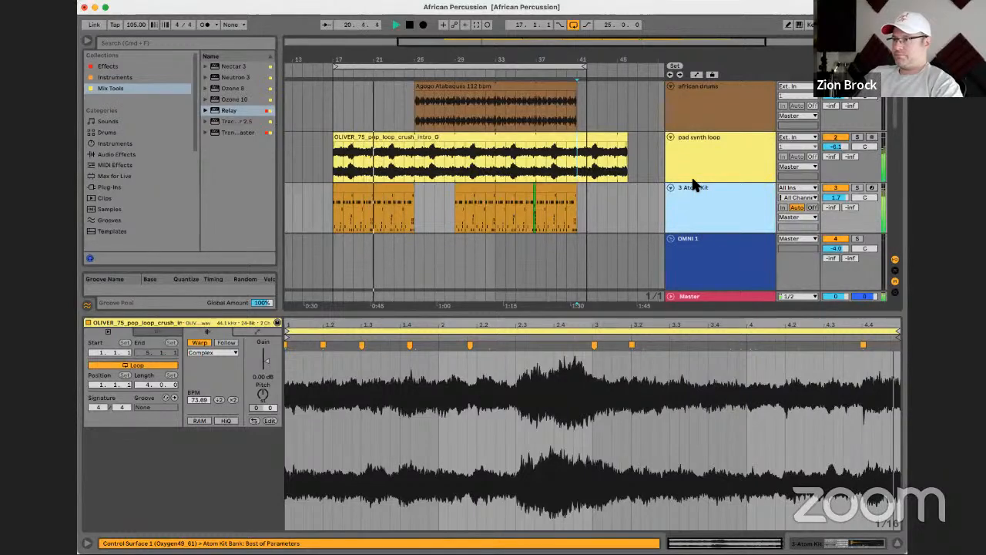
Insert a new MIDI track between the pad synth loop and Atom Kit tracks
left_click(597, 148)
left_click(590, 137)
scroll(658, 137, "down", 5)
scroll(661, 139, "up", 4)
left_click(718, 133)
key("super+shift+t")
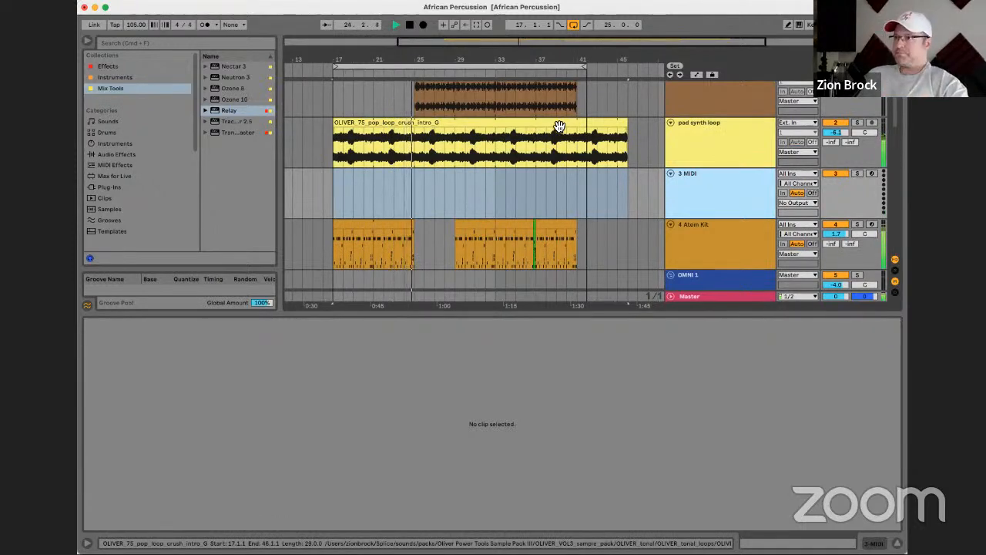
Try copying the pad synth loop clip onto the new MIDI track, and undo the copy
left_click_drag(566, 126, 560, 174)
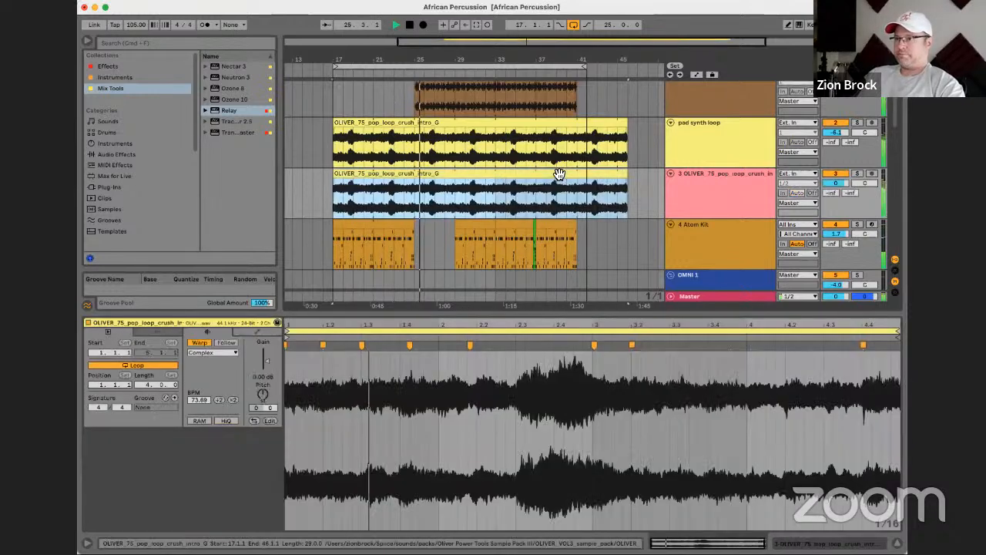
key("super+z")
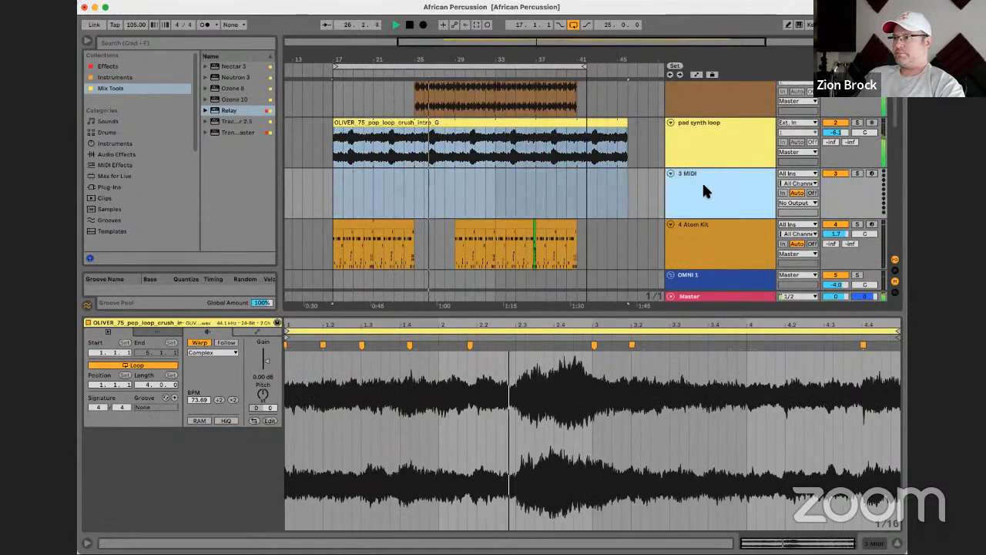
Try moving the pad synth loop clip onto the new MIDI track, and undo the move
left_click_drag(502, 126, 497, 189)
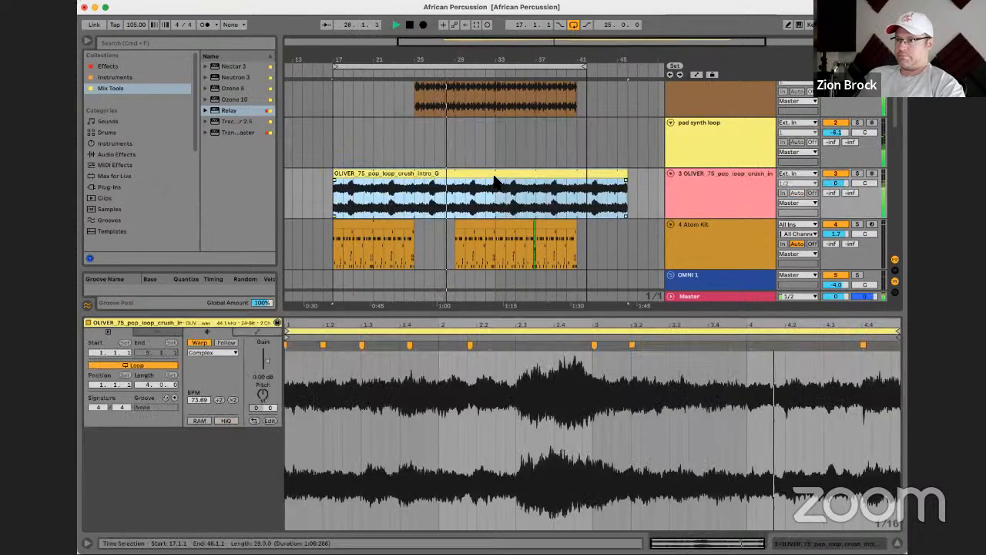
key("super+z")
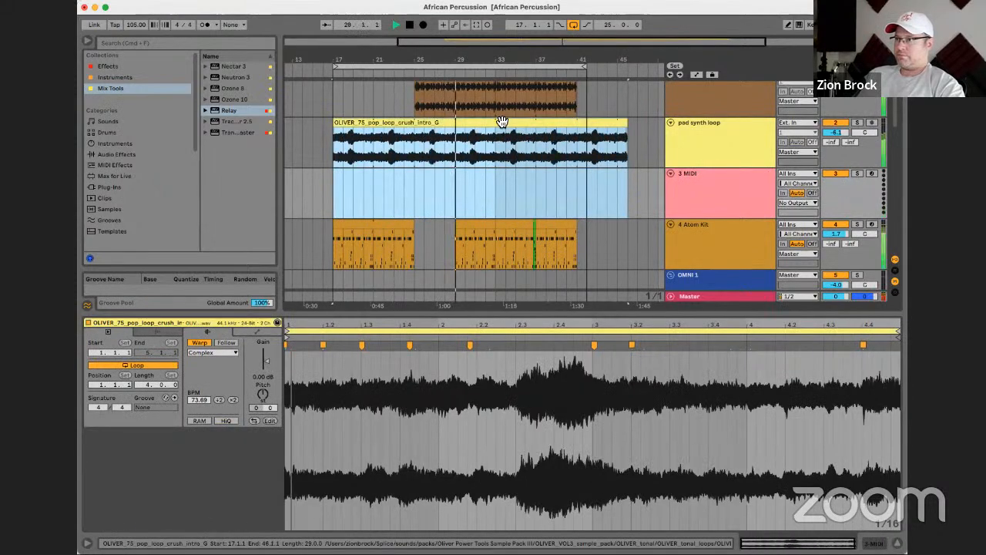
left_click(501, 123)
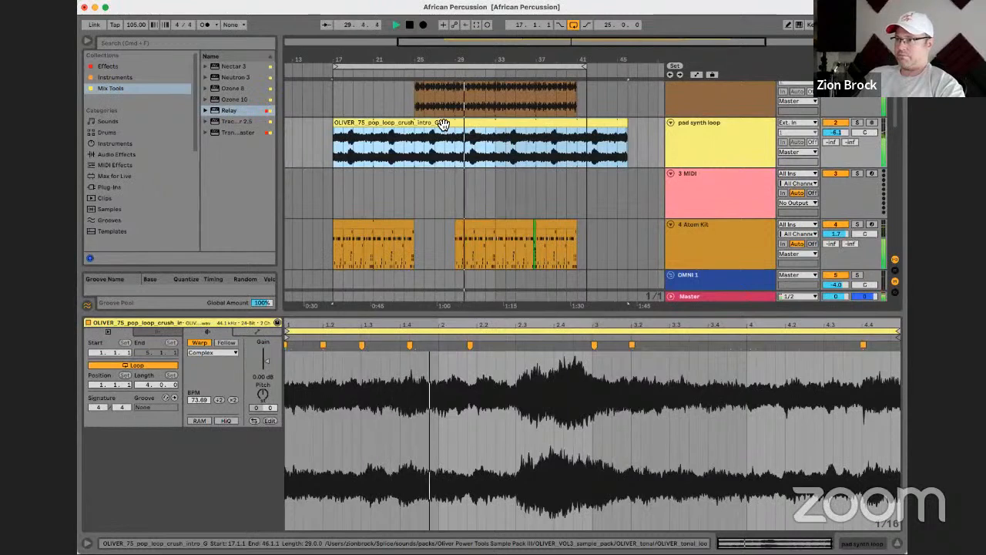
left_click_drag(443, 124, 755, 204)
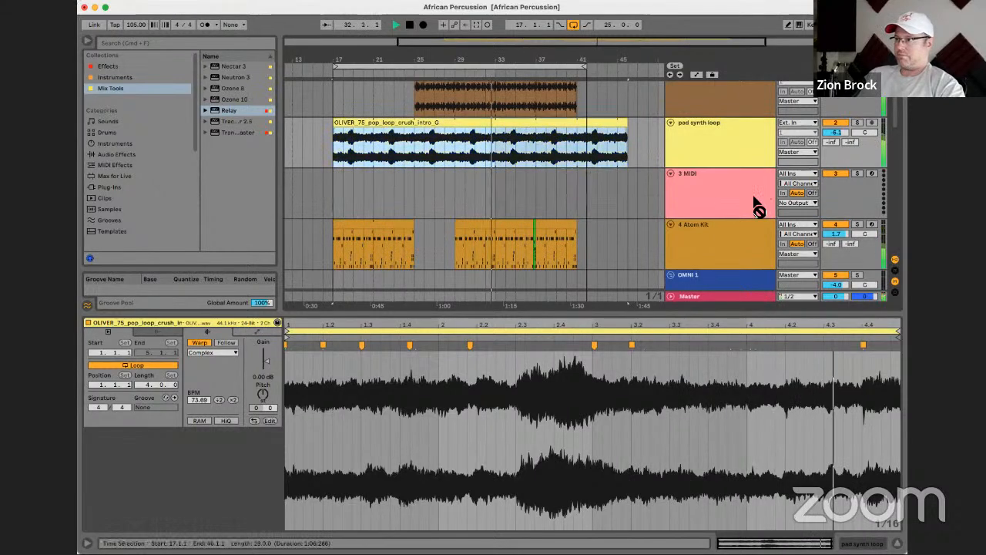
scroll(680, 198, "right", 3)
scroll(583, 169, "left", 5)
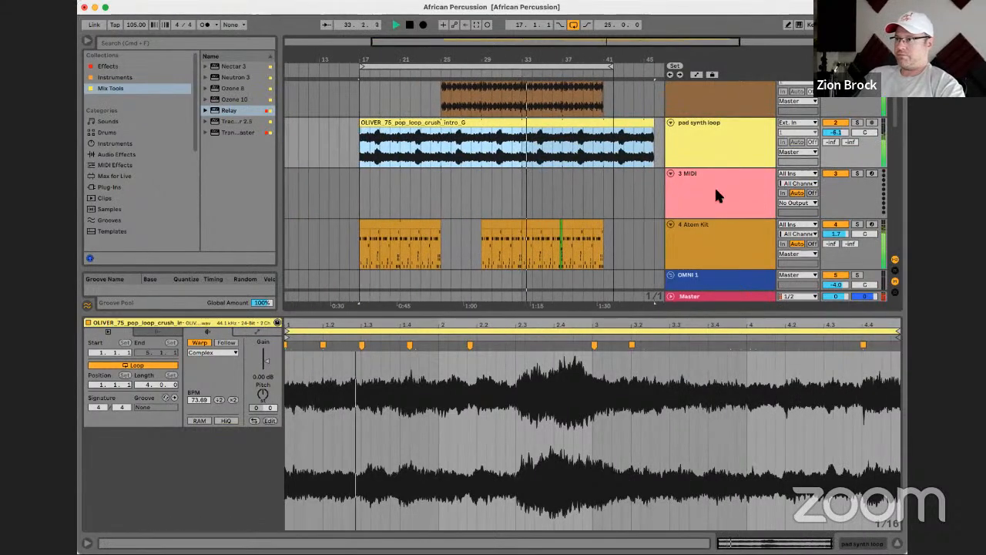
Select the new MIDI track and audition the arrangement from bar 17 in several short passes
left_click(715, 190)
left_click(699, 172)
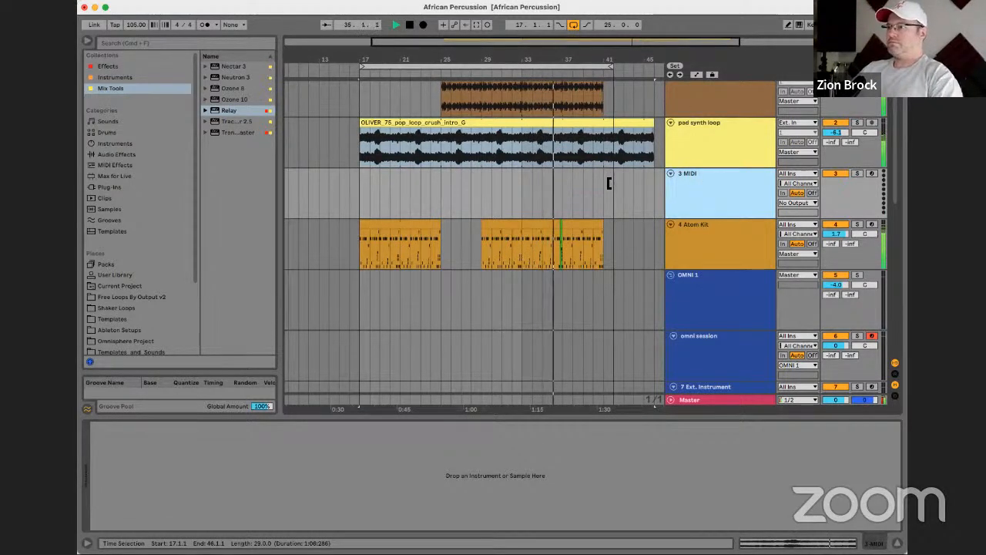
key("space")
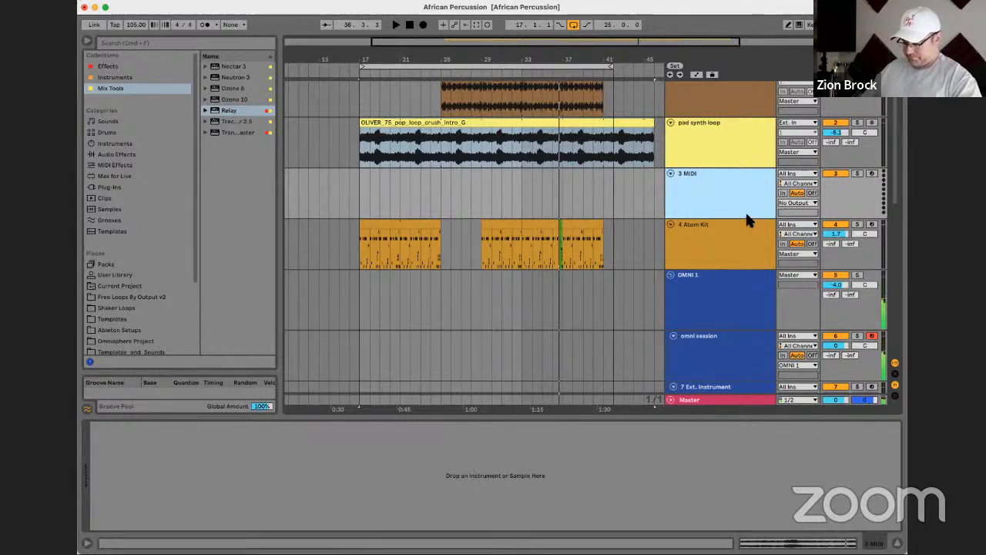
key("space")
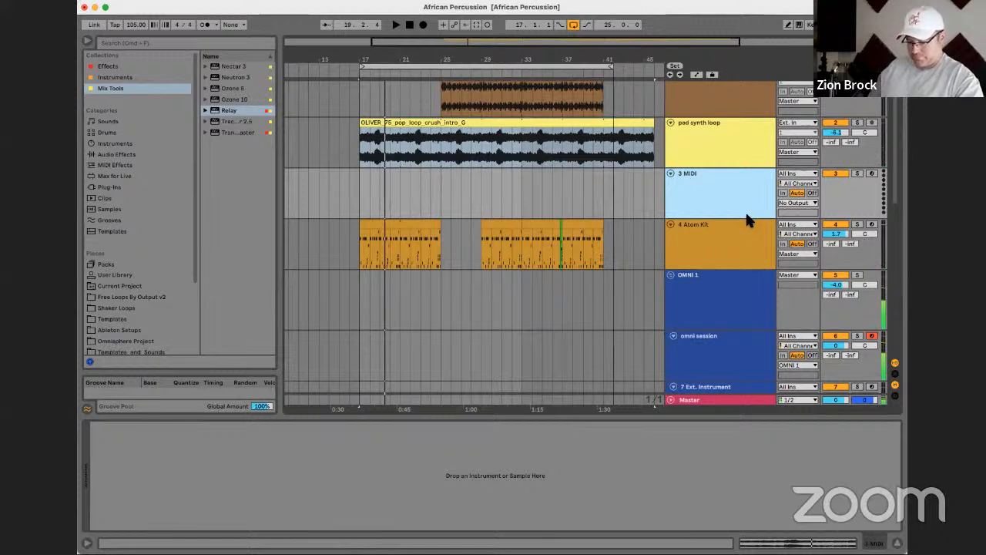
key("space")
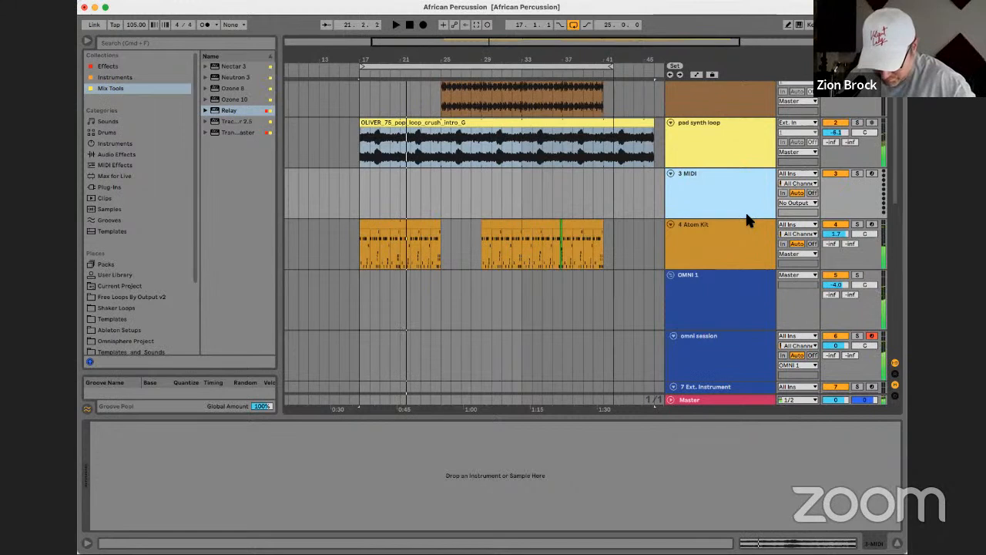
key("space")
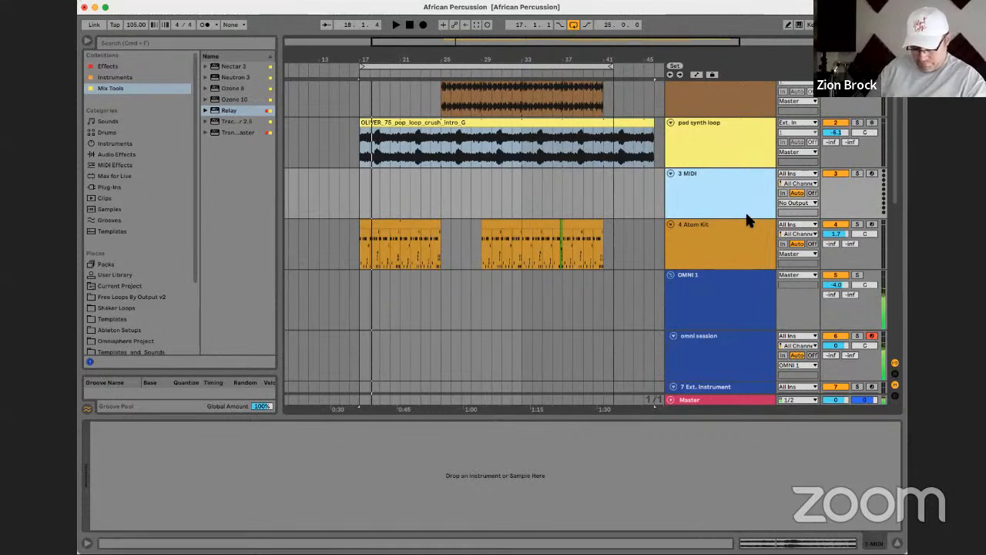
key("space")
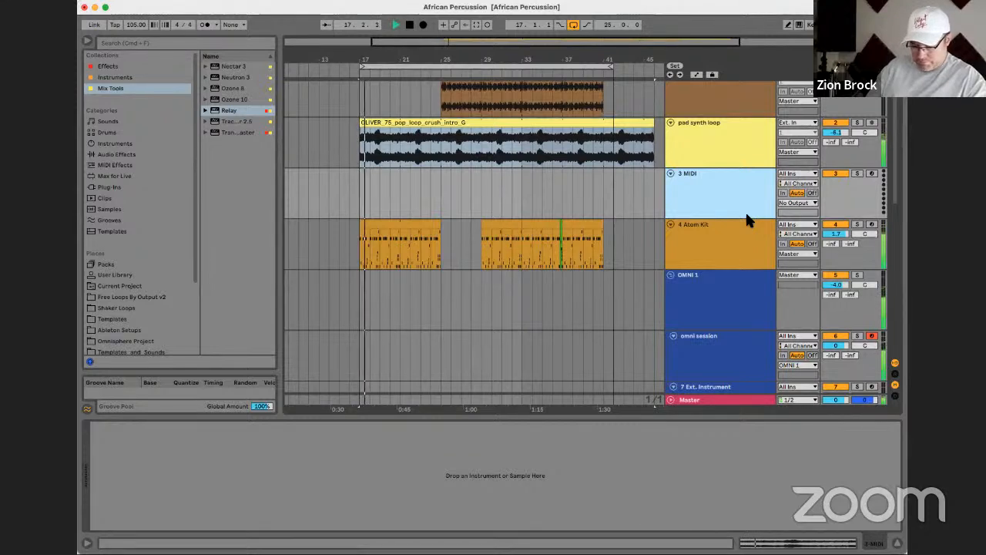
key("space")
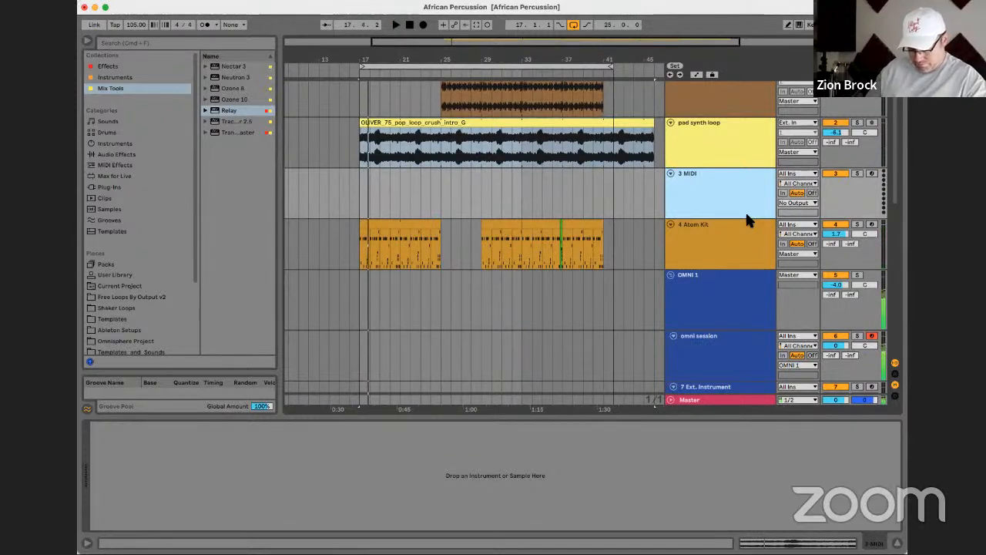
key("space")
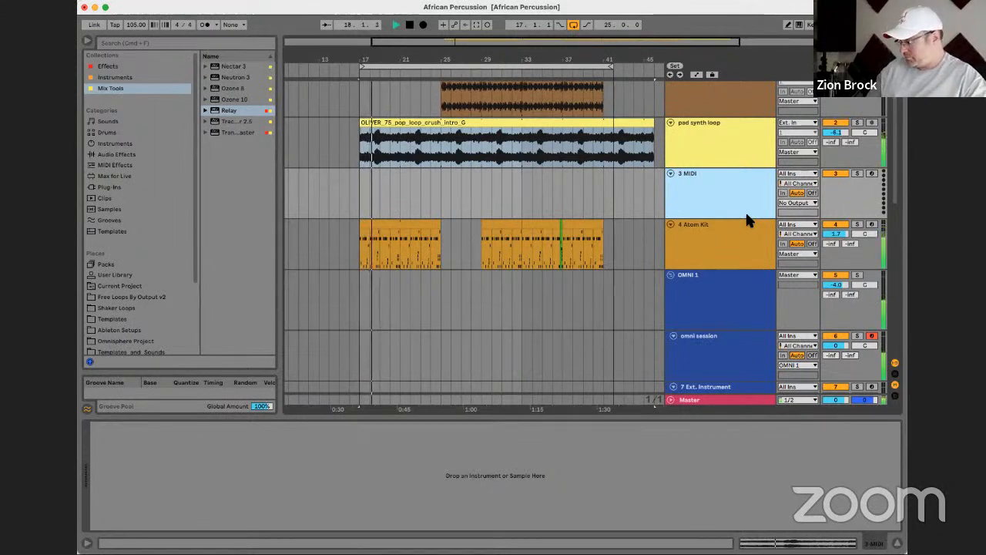
key("space")
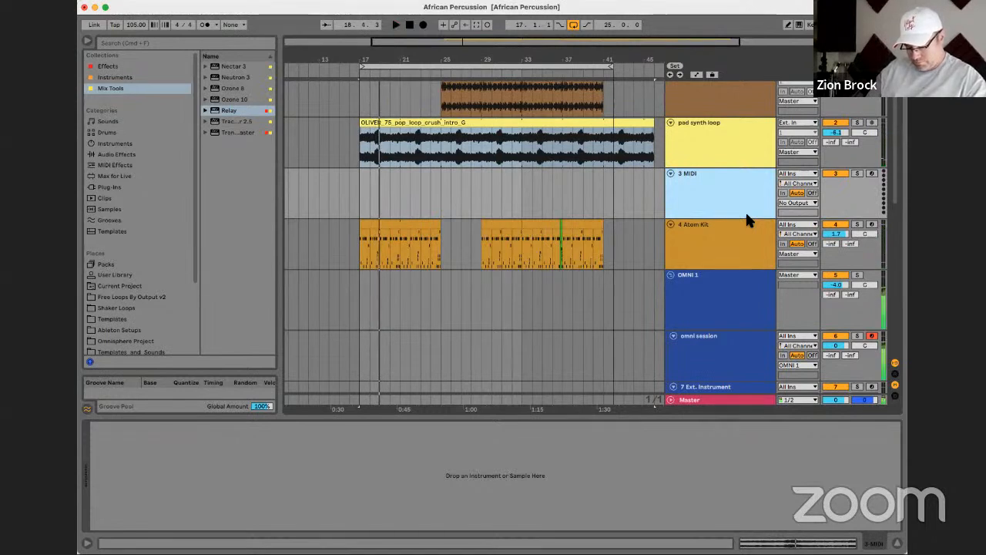
key("space")
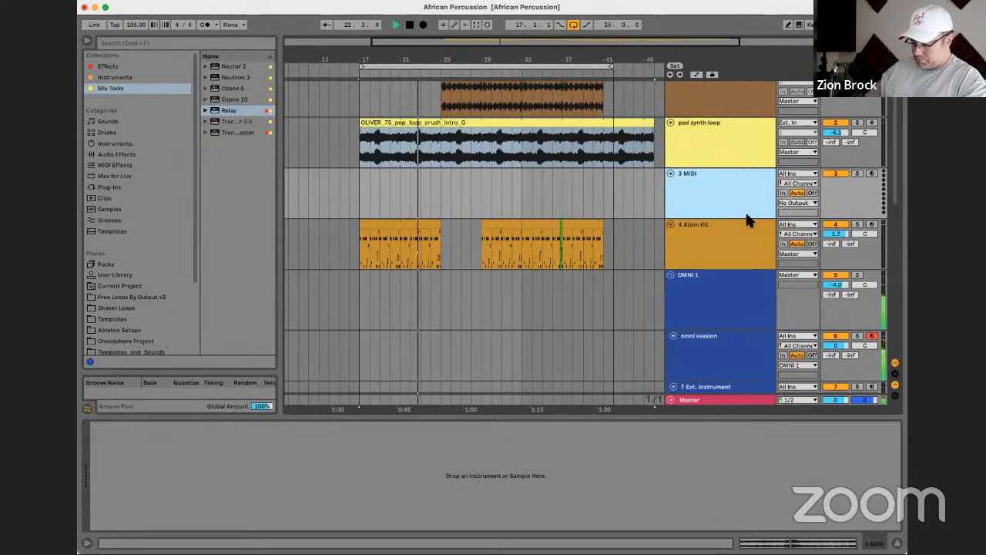
key("space")
Arm the 7 Ext. Instrument track and insert an empty four-bar MIDI clip on it from bar 17 to 21
scroll(713, 285, "down", 3)
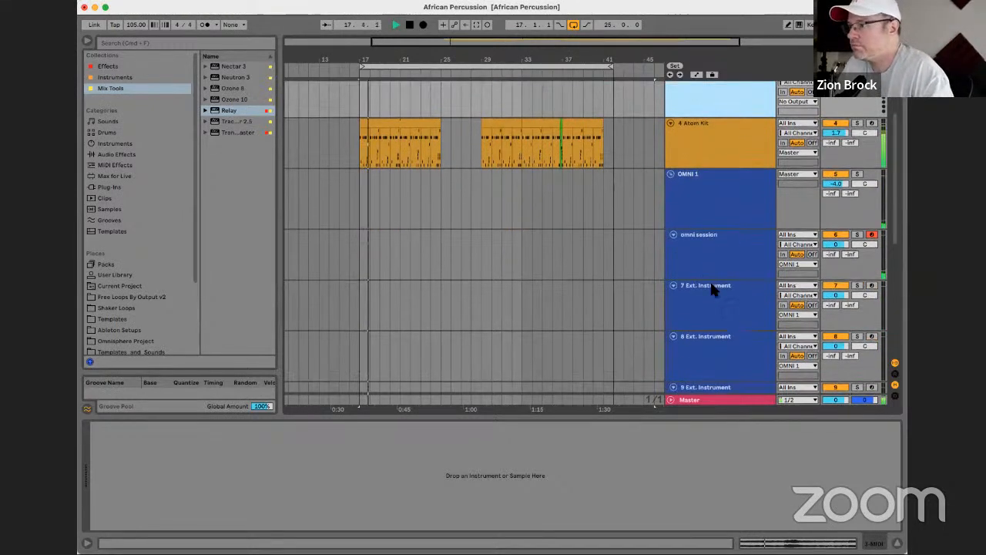
left_click(715, 285)
left_click(870, 286)
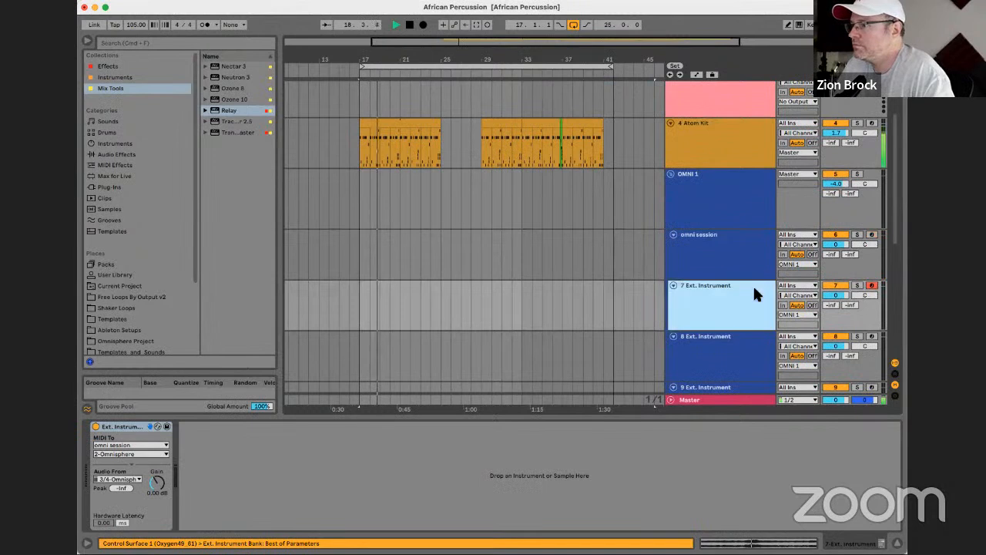
left_click(363, 300)
scroll(363, 302, "down", 1)
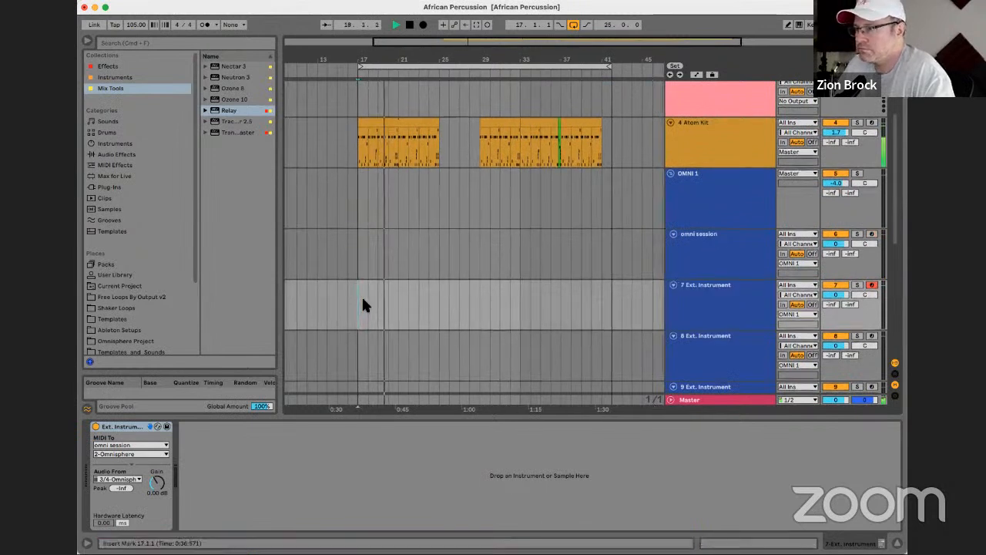
left_click_drag(276, 127, 311, 110)
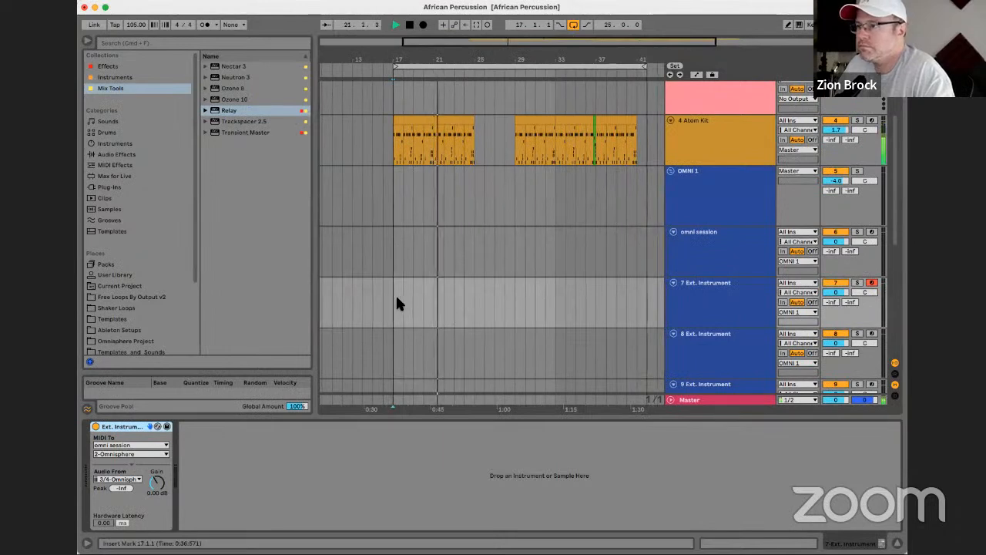
left_click_drag(397, 299, 436, 301)
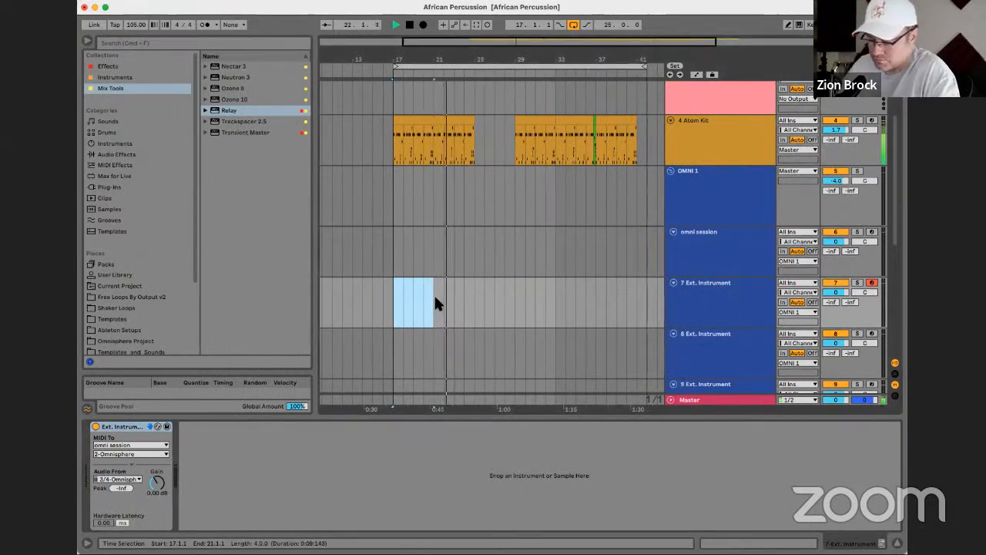
key("super+shift+m")
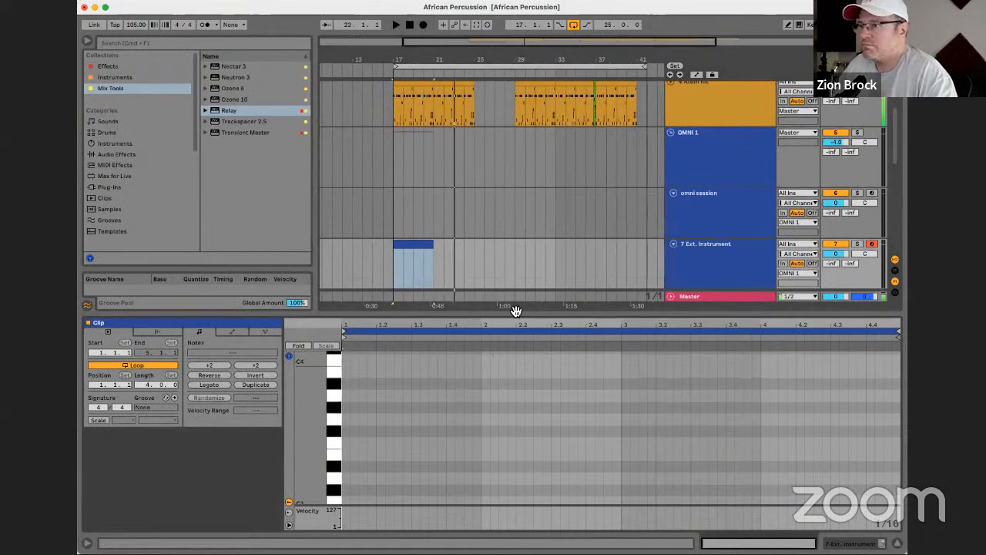
Enlarge the note editor, draw a two-beat C3 note at the start of the clip and play it back
left_click_drag(520, 320, 540, 203)
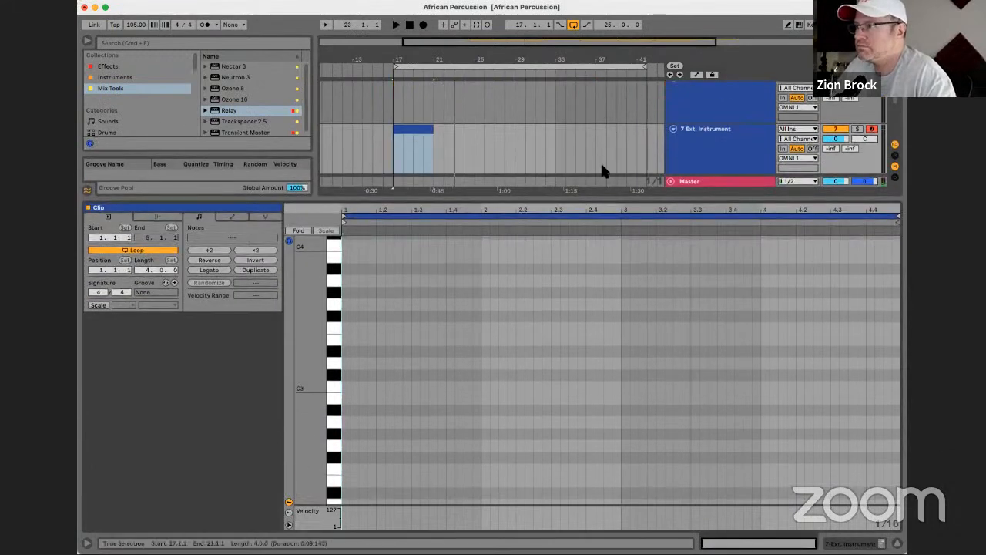
left_click_drag(344, 387, 412, 393)
key("space")
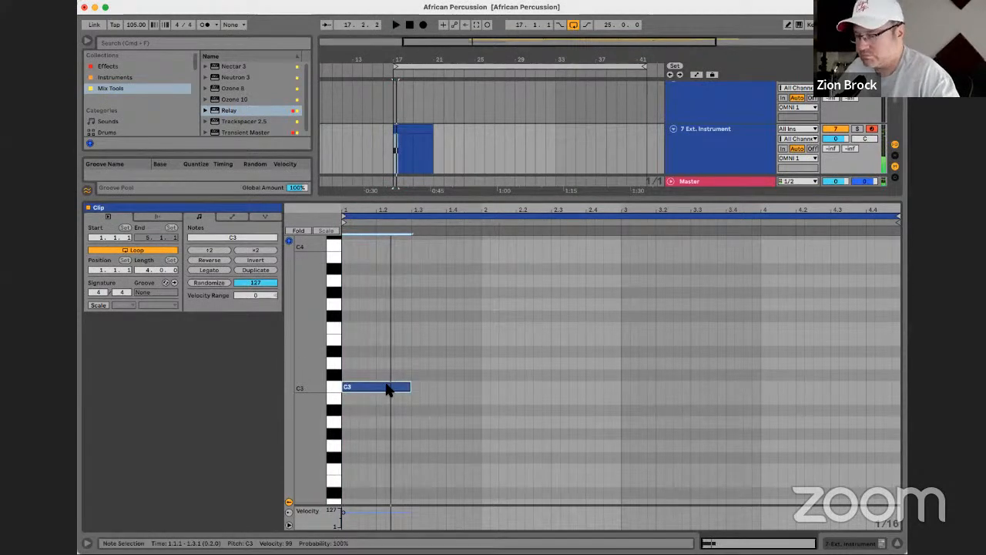
key("space")
mouse_move(386, 384)
left_mouse_down()
mouse_move(459, 389)
mouse_move(386, 384)
left_mouse_up()
key("space")
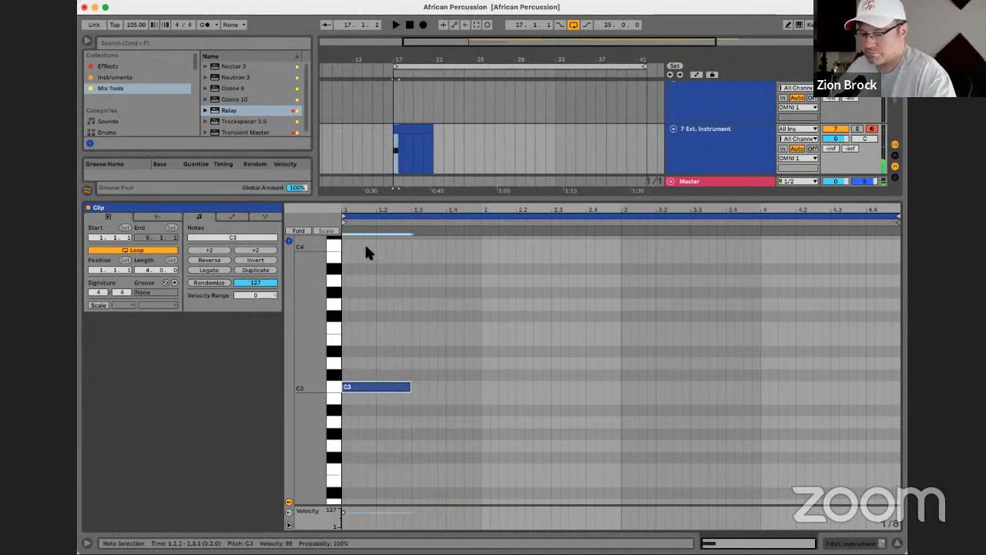
scroll(370, 363, "down", 1)
key("space")
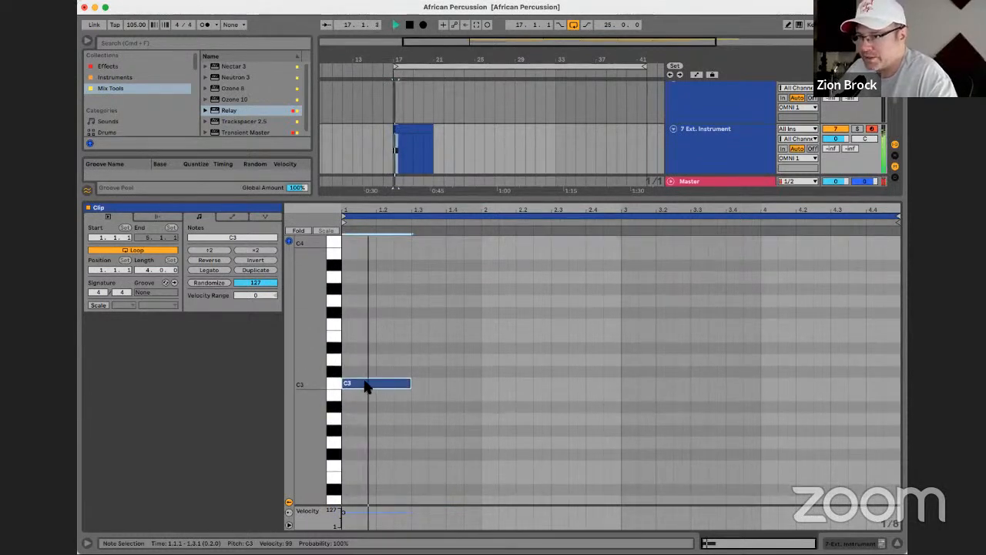
key("space")
Copy the C3 note to G2, shortening C3 to one and a half beats and fitting G2 as an eighth note ending at 1.3
left_click_drag(366, 386, 447, 456)
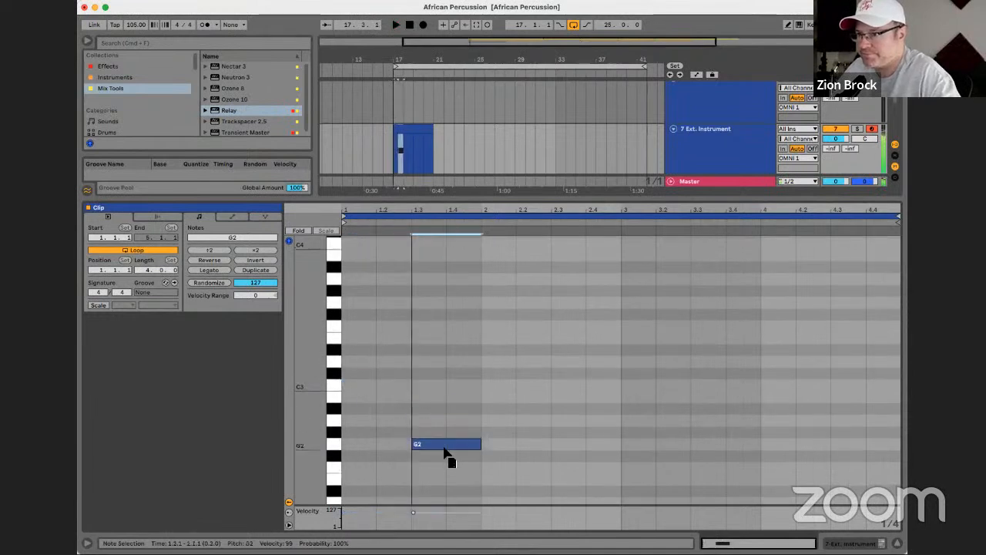
key("space")
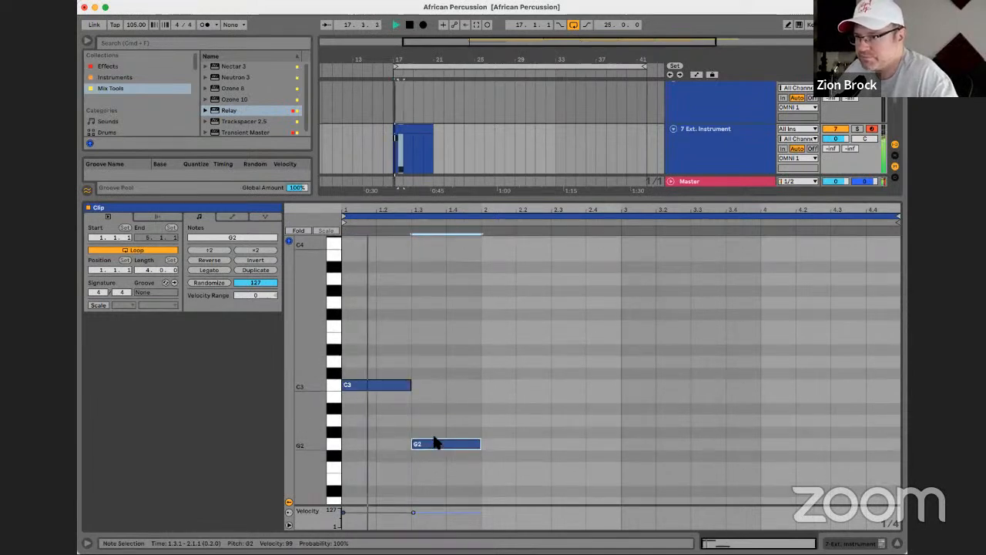
mouse_move(432, 451)
left_mouse_down()
mouse_move(392, 450)
mouse_move(419, 448)
left_mouse_up()
key("space")
left_click_drag(410, 385, 394, 385)
left_click_drag(462, 445, 413, 443)
key("space")
Continue the phrase with copied notes: D3 at 1.3, E3 at the start of bar 2 and G2 at 2.3
left_click_drag(386, 385, 443, 368)
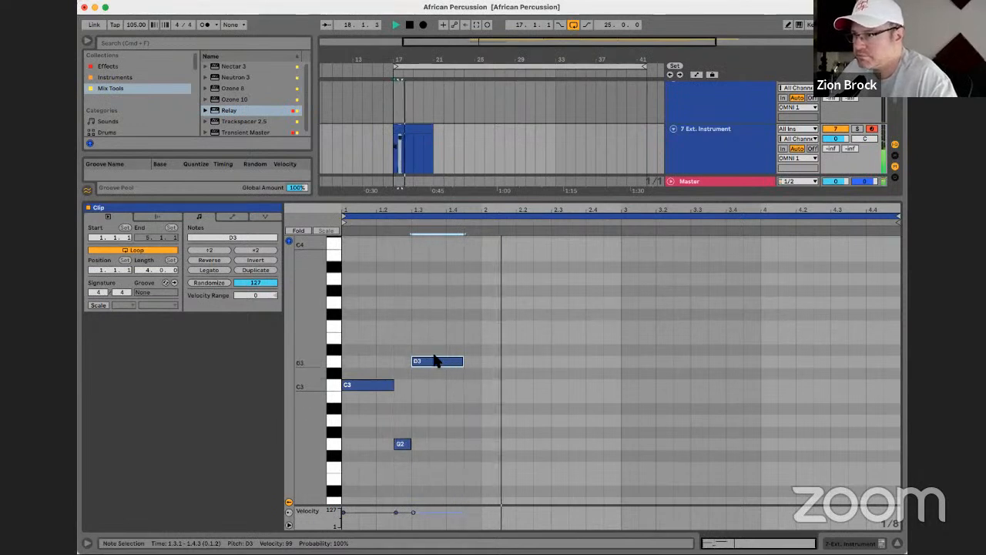
key("space")
left_click_drag(440, 362, 546, 449)
key("space")
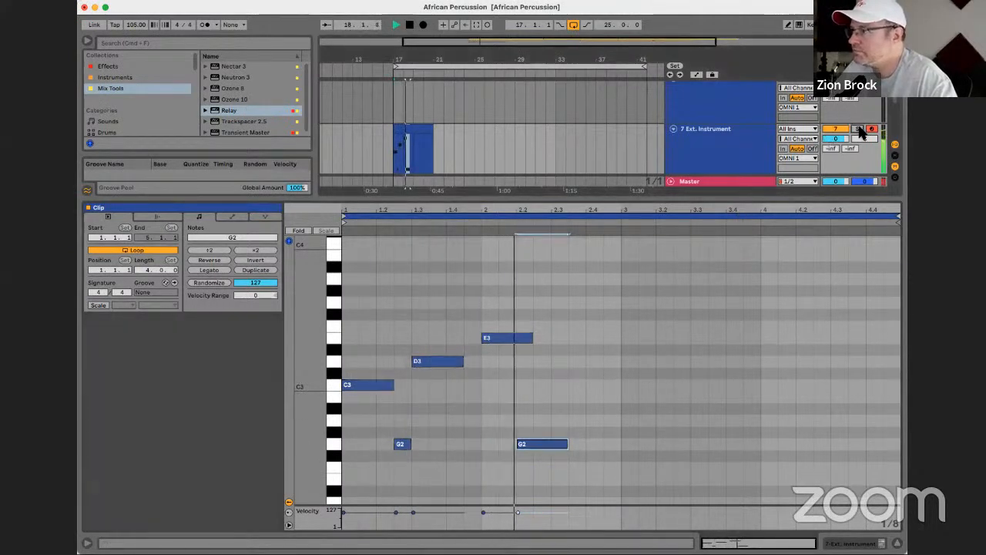
key("space")
left_click_drag(539, 450, 575, 452)
key("space")
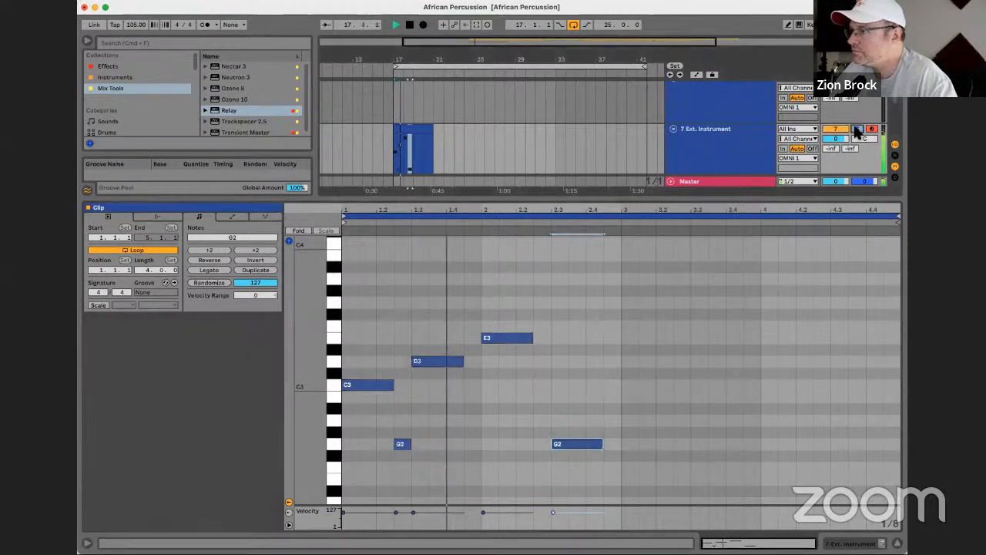
Add an eighth-note B2 between the D3 and E3 notes and play the phrase back
key("space")
double_click(466, 393)
key("space")
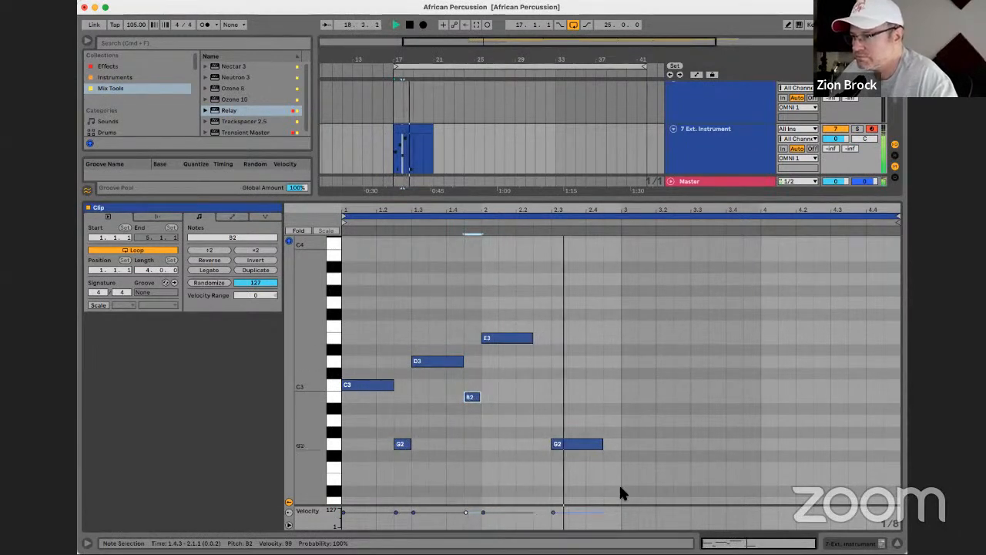
left_click(601, 444)
key("space")
key("space")
Duplicate all notes of the two-bar phrase into bars 3 and 4 of the clip and play the result
left_click_drag(642, 201, 624, 420)
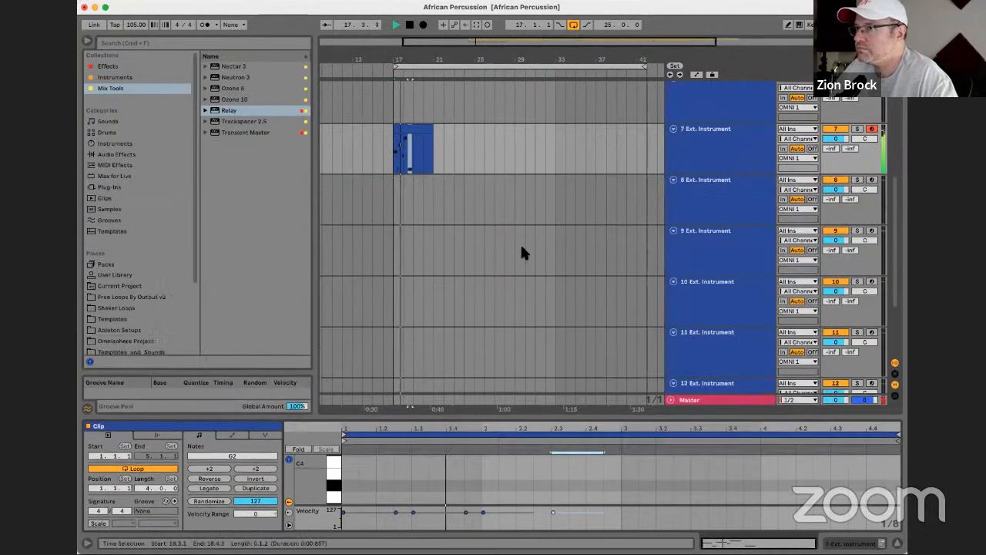
scroll(523, 246, "up", 8)
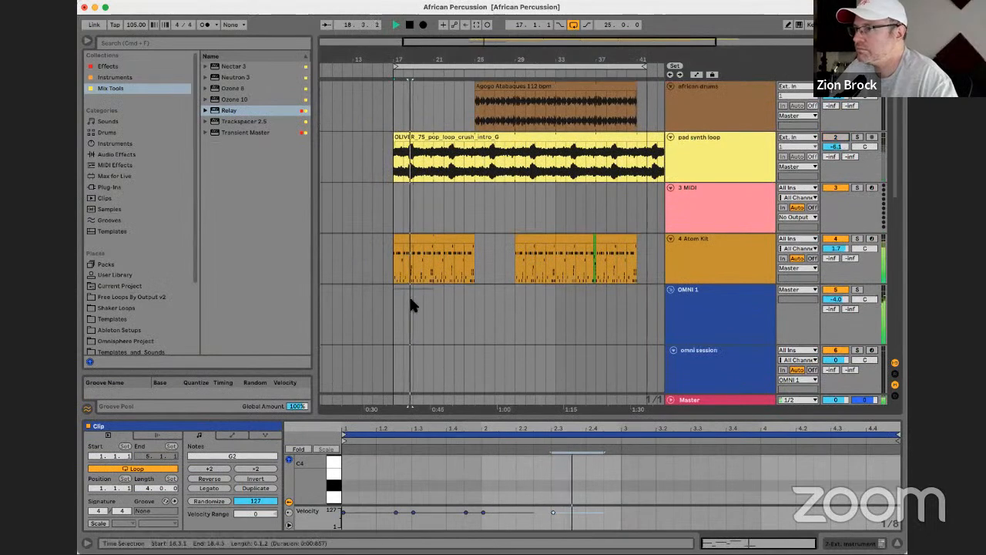
scroll(408, 310, "down", 4)
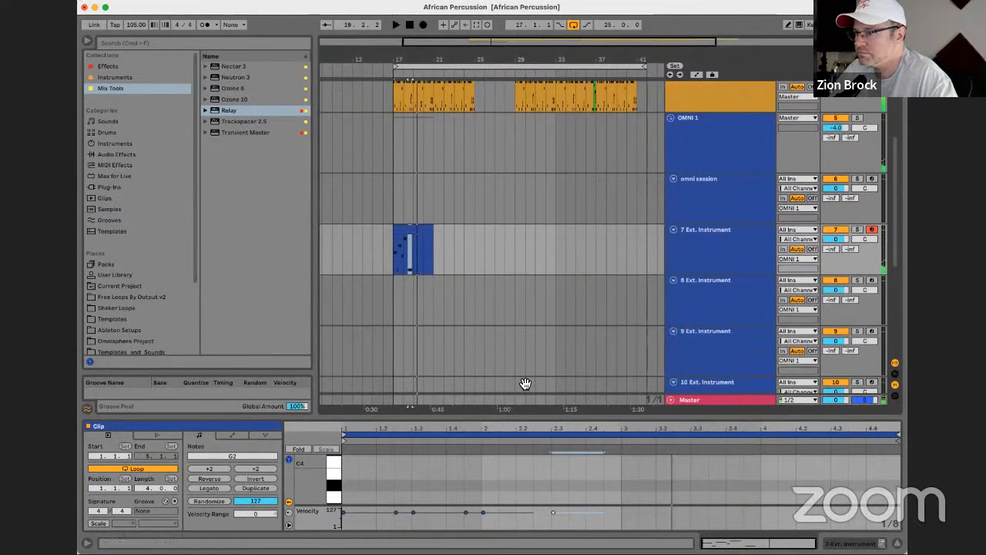
left_click_drag(544, 416, 522, 214)
left_click(566, 458)
left_click_drag(401, 322, 375, 307)
key("ctrl+d")
key("space")
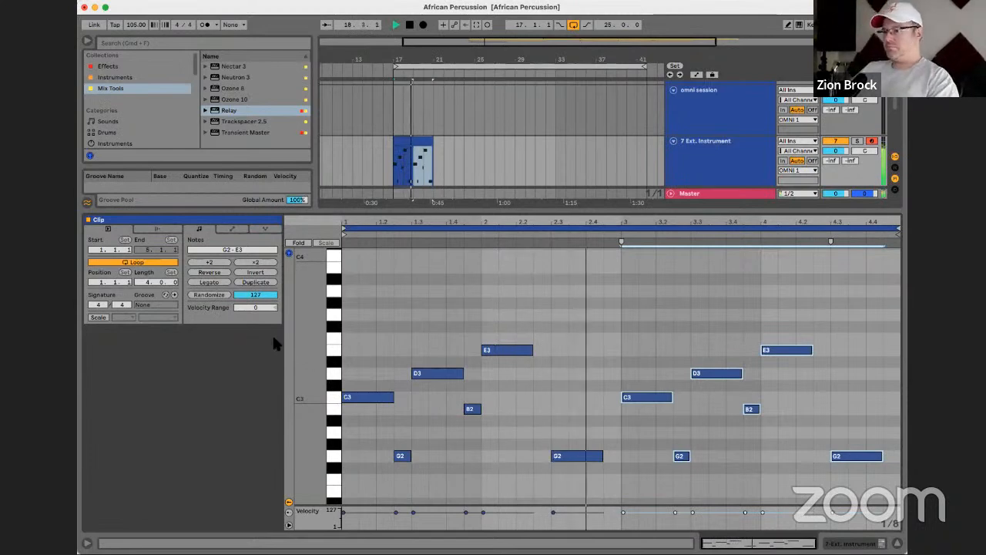
Set the arrangement loop to the four-bar 7 Ext. Instrument clip starting at bar 17
left_click(408, 139)
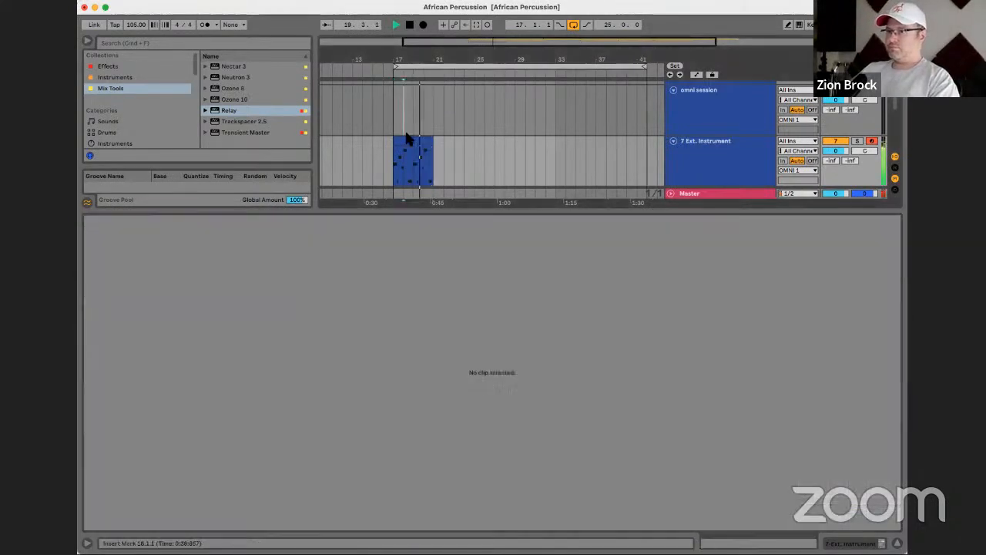
left_click(408, 141)
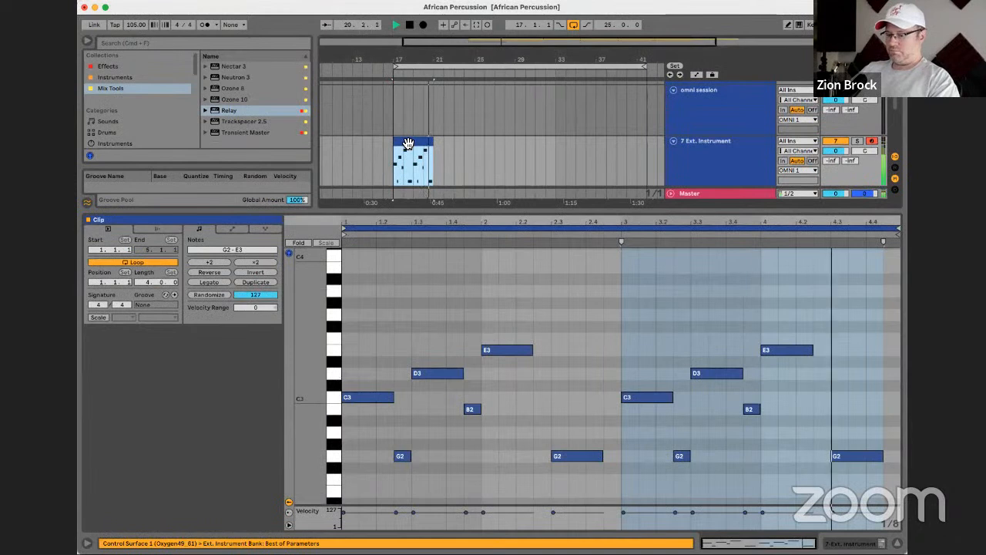
Delete the clip's final G2 note at 4.3 and lengthen the E3 at bar 4 to three beats
left_click(832, 449)
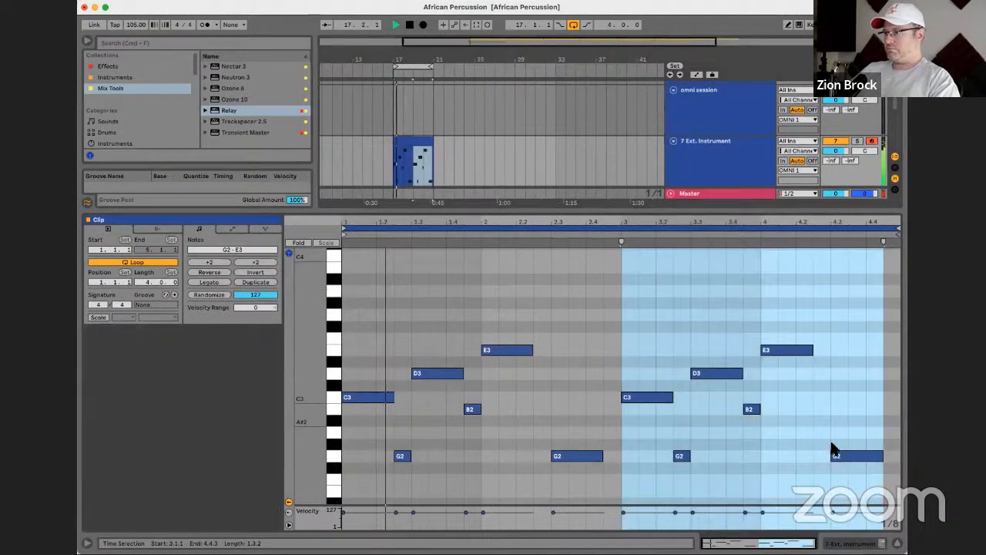
double_click(843, 454)
left_click_drag(813, 350, 865, 349)
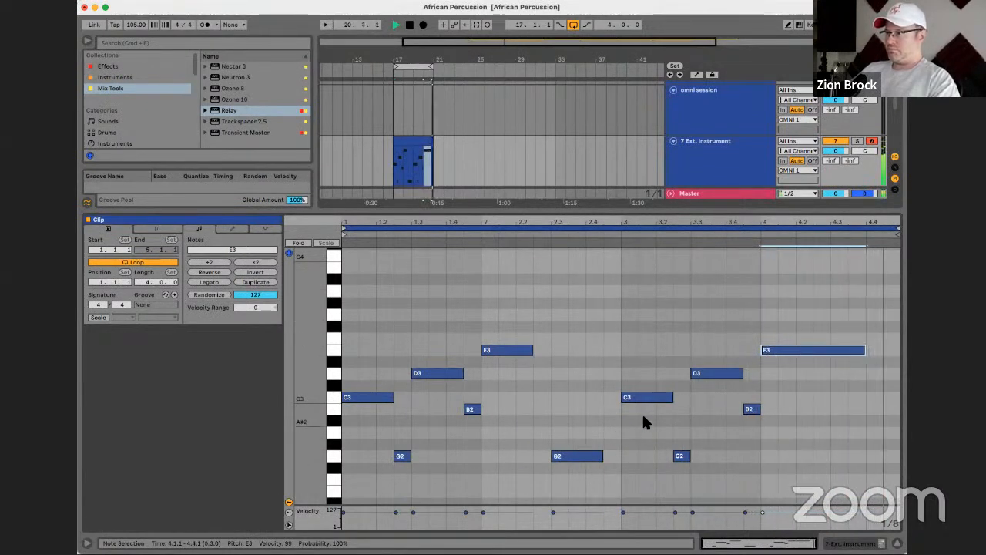
Try a copy of the D3 note at 3.3 on A2, play it back and remove the copy
left_click(411, 144)
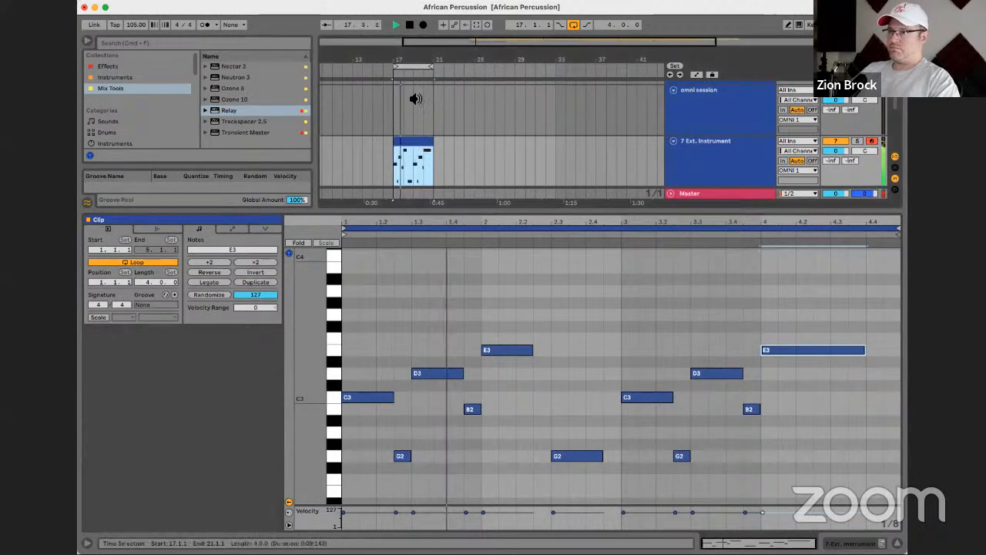
left_click_drag(408, 59, 419, 65)
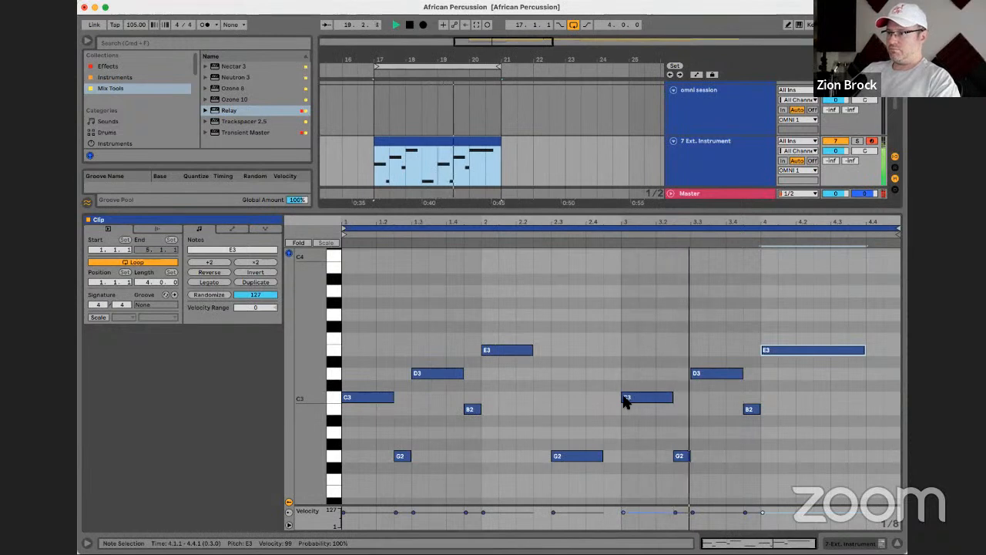
key("space")
left_click(703, 376)
left_click_drag(702, 375, 711, 447)
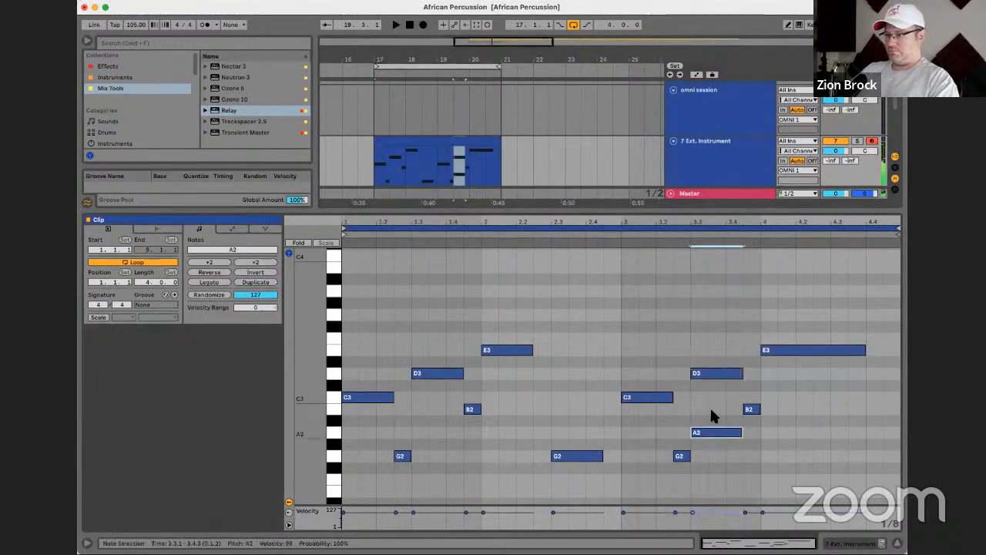
left_click(687, 237)
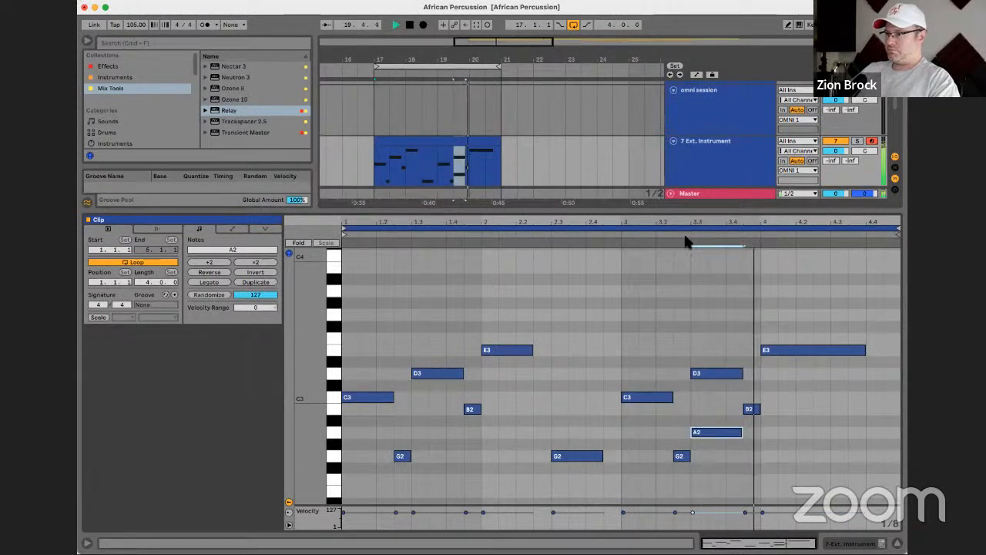
double_click(698, 433)
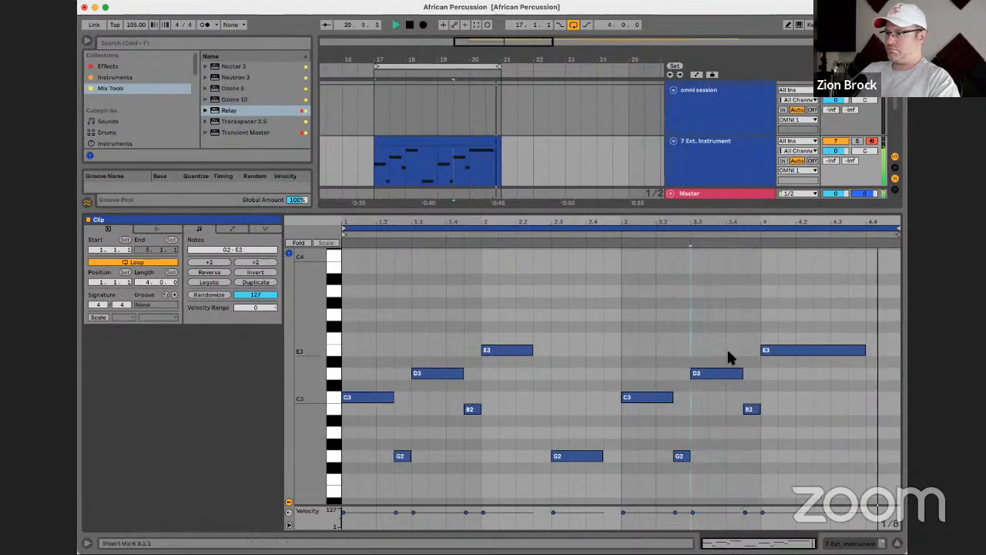
Enlarge the arrangement area and open part 2 of the Omnisphere instrument on the omni session track
left_click_drag(770, 213, 784, 399)
scroll(738, 256, "up", 5)
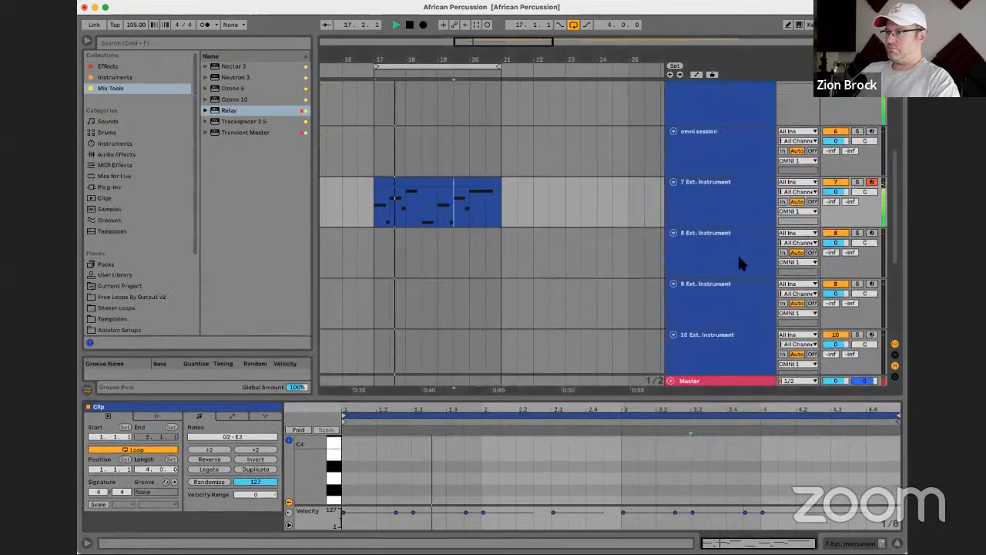
left_click(728, 239)
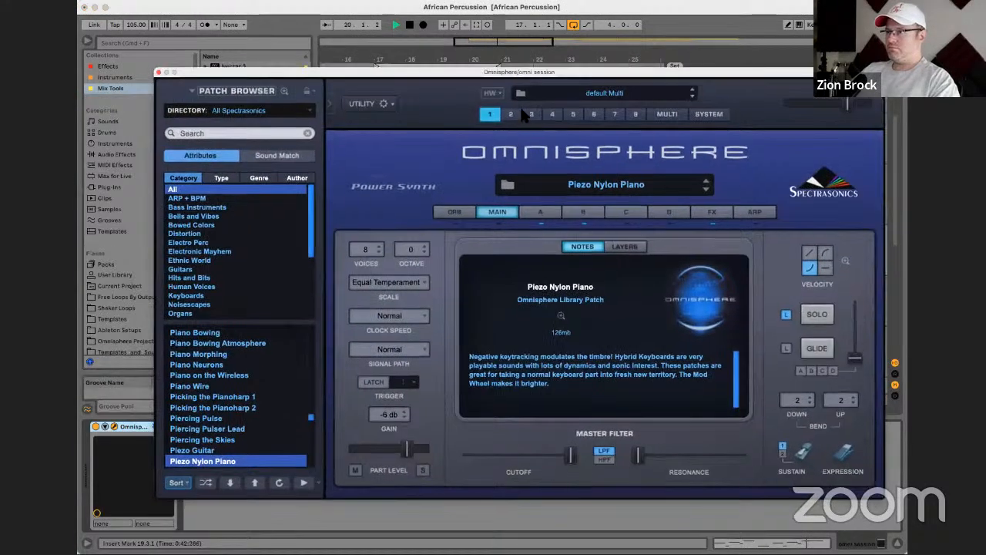
left_click(511, 115)
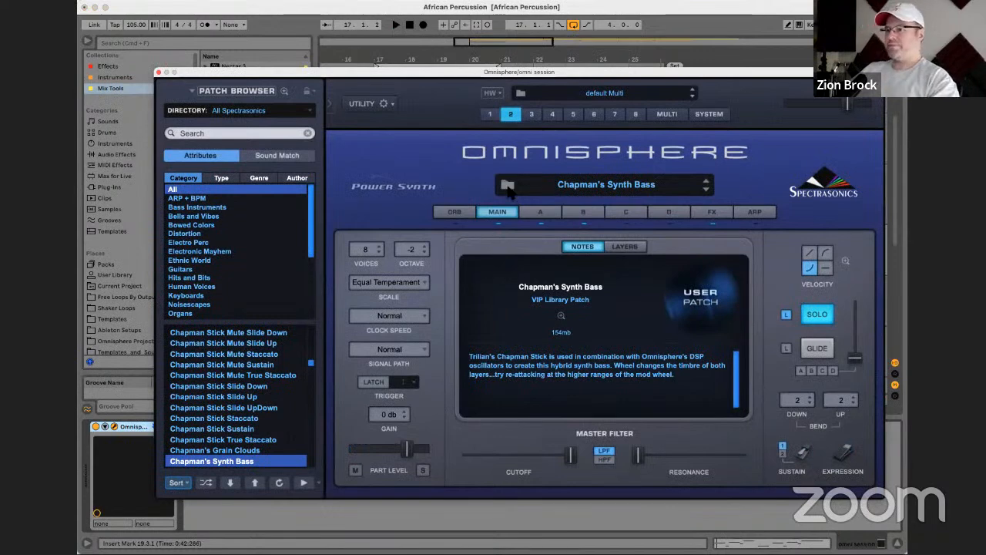
Filter the Part 2 patches by the Synth Bass category and the Soft and Warm type
left_click(508, 185)
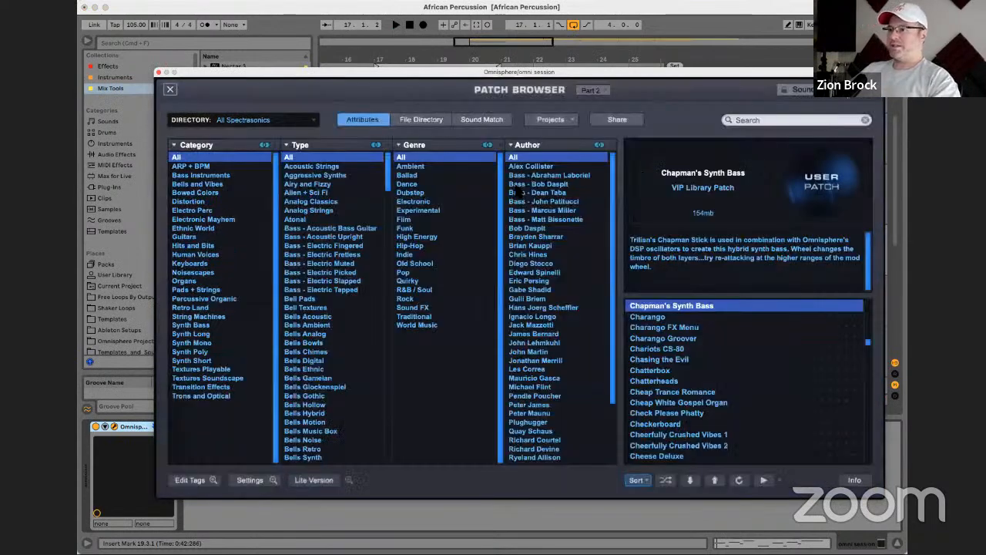
left_click(208, 327)
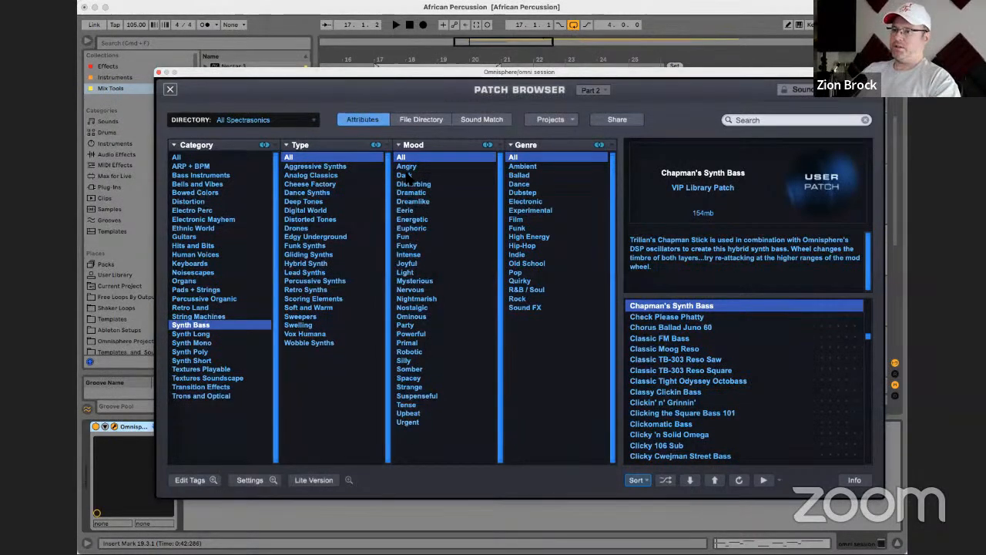
left_click(331, 308)
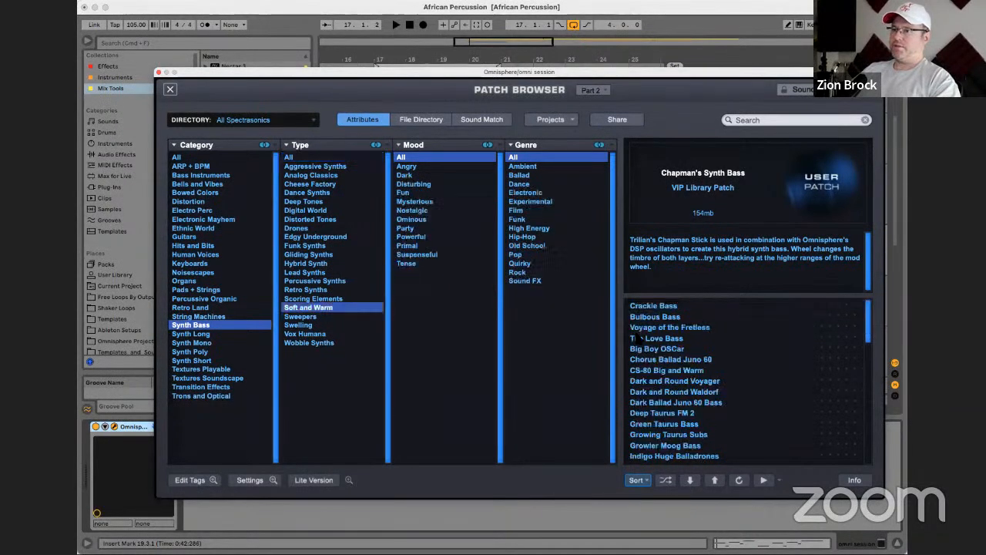
Audition Bulbous Bass, Voyage of the Fretless, The Love Bass and Big Boy OSCar in Part 2 against the playing loop
left_click(675, 317)
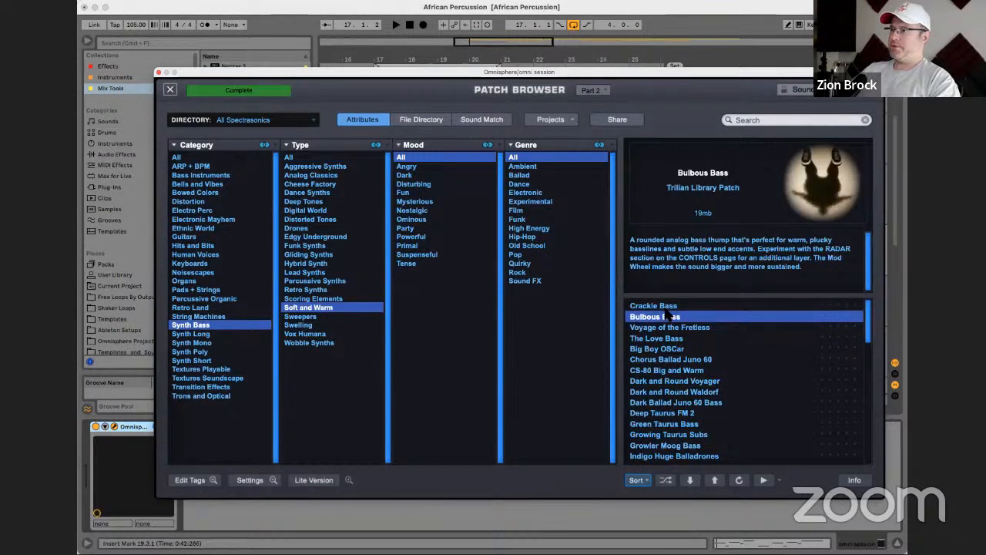
key("space")
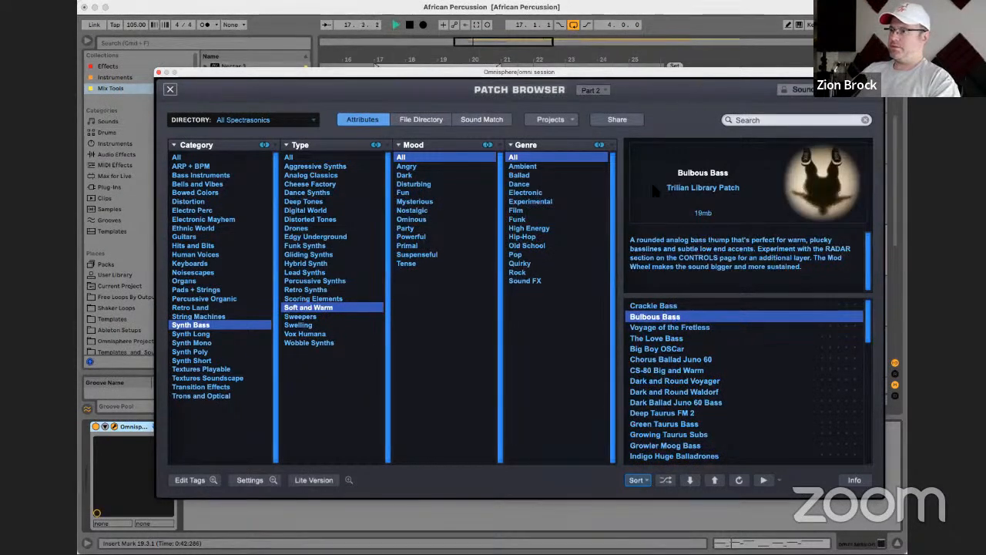
left_click(669, 328)
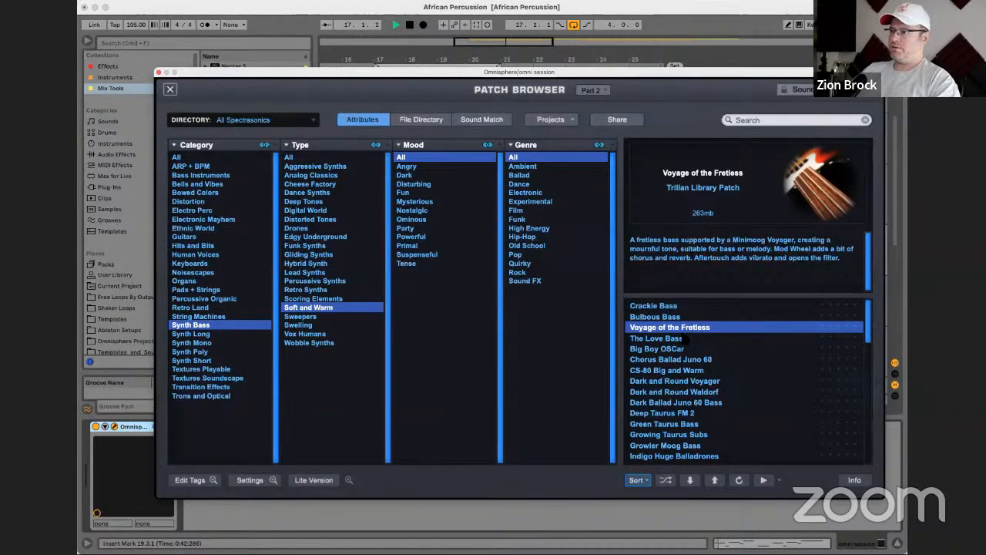
left_click(676, 339)
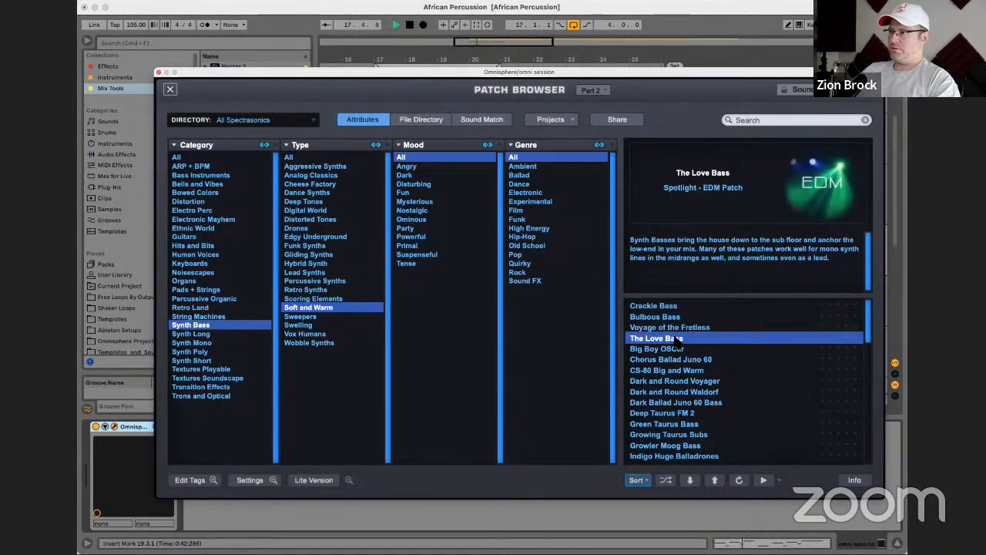
left_click(675, 349)
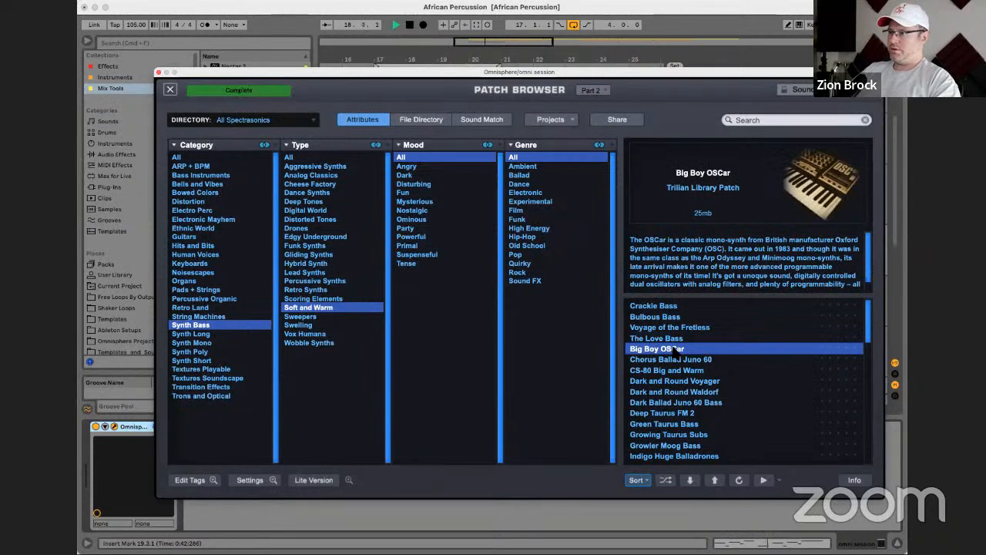
Audition Chorus Ballad Juno 60 and CS-80 Big and Warm, load Dark and Round Voyager, and close the Omnisphere window
left_click(670, 360)
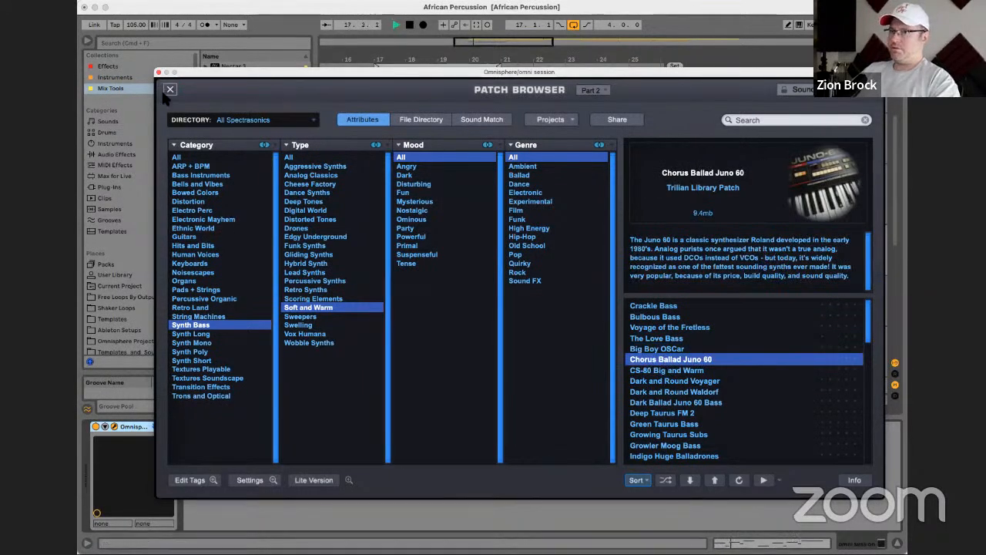
left_click(674, 371)
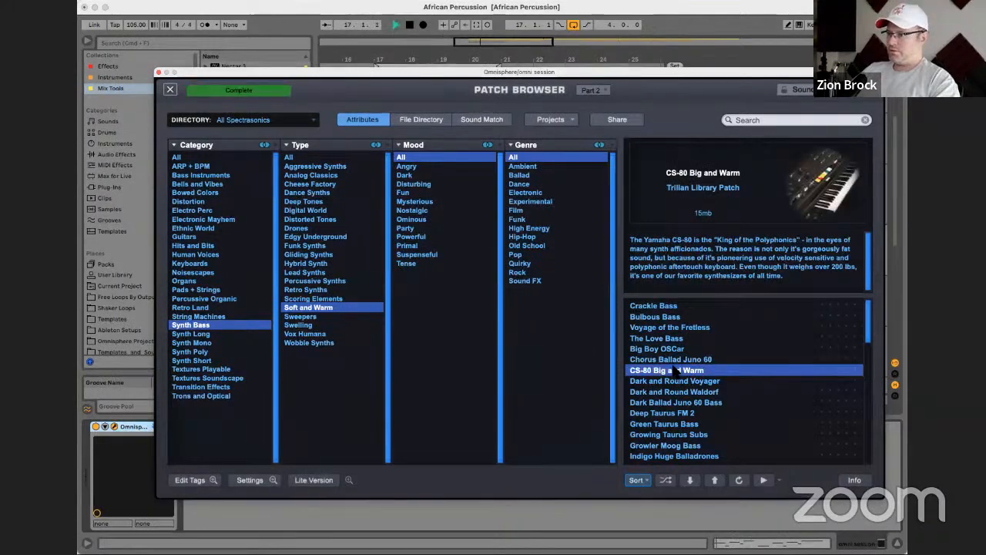
left_click(675, 380)
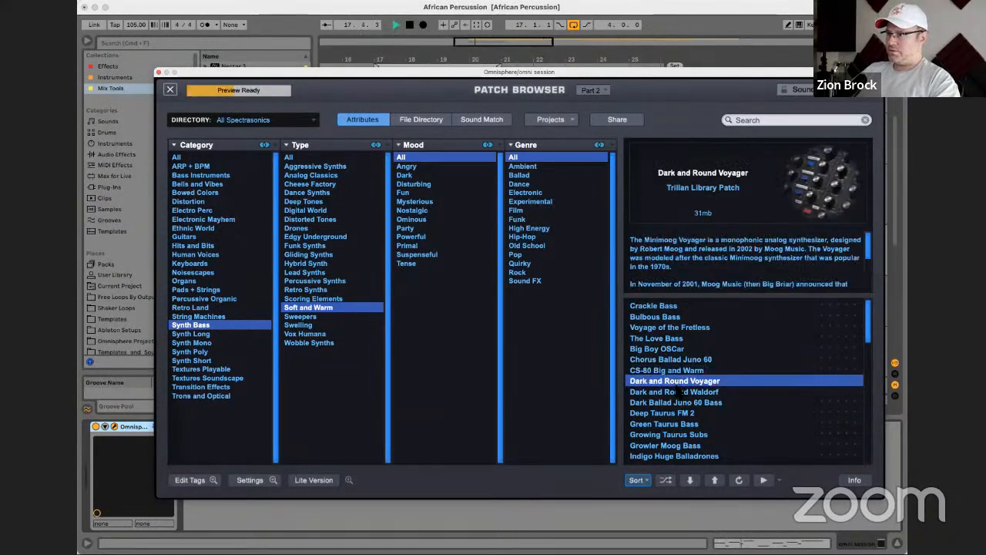
left_click(170, 89)
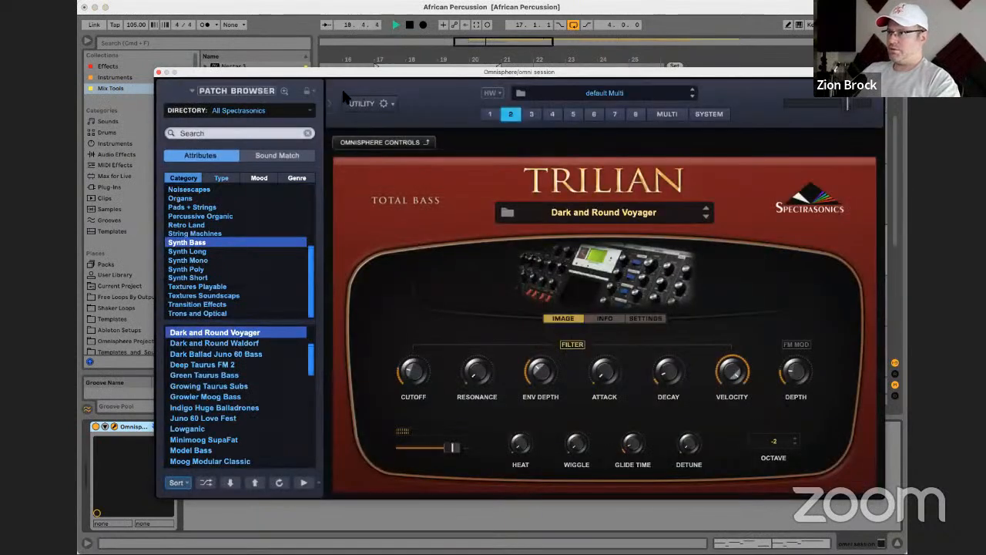
left_click(158, 73)
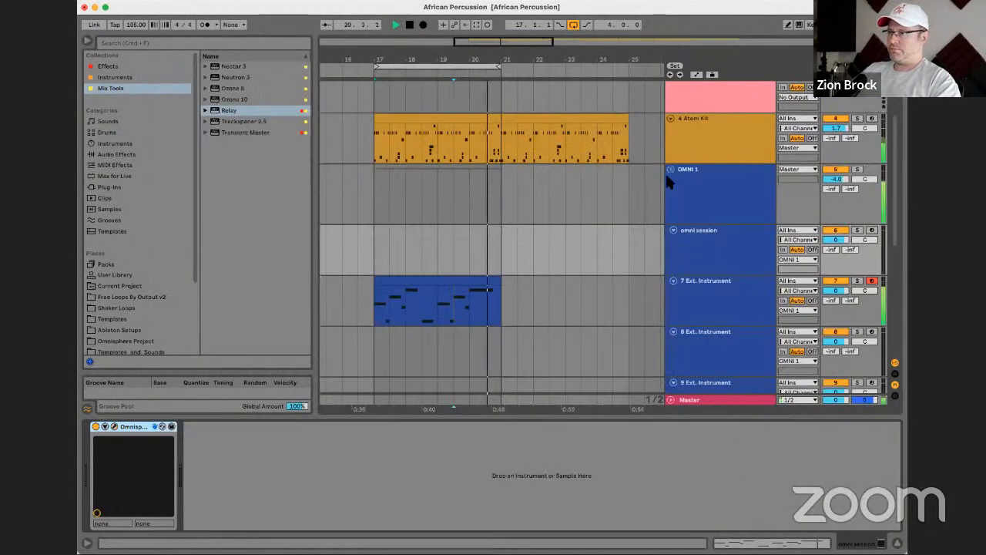
Select the 7 Ext. Instrument clip to check its routing and reopen the Omnisphere window from the omni session track
left_click(493, 282)
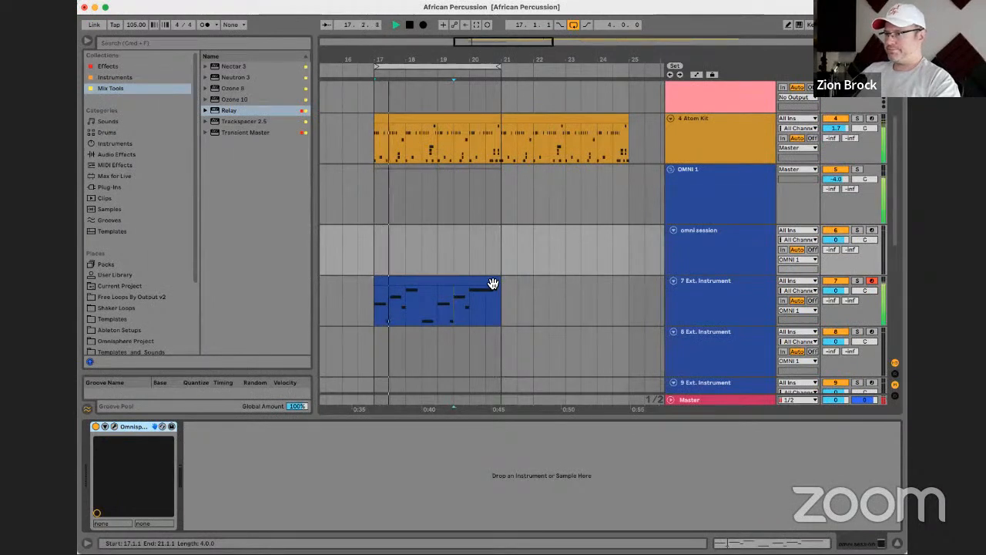
left_click(494, 282)
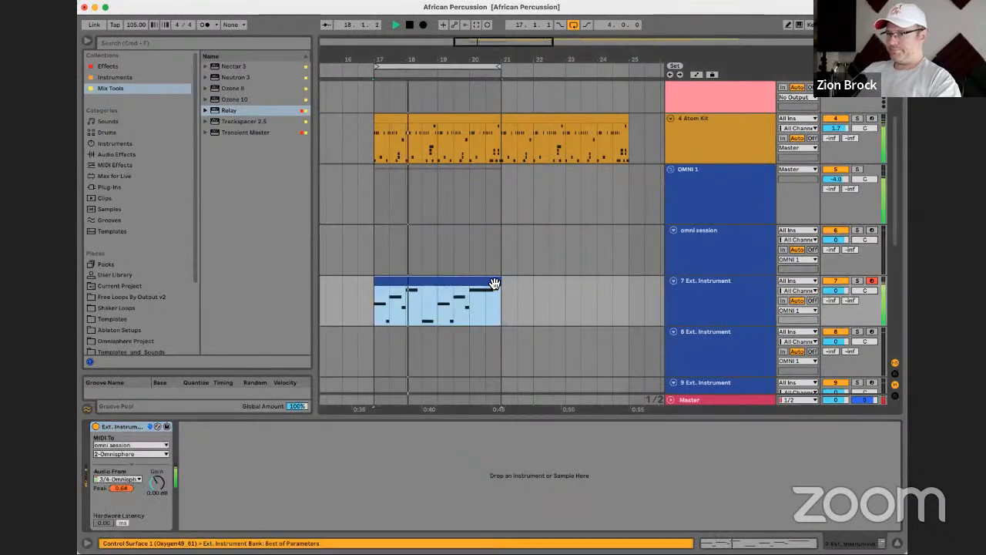
left_click(730, 232)
left_click(114, 426)
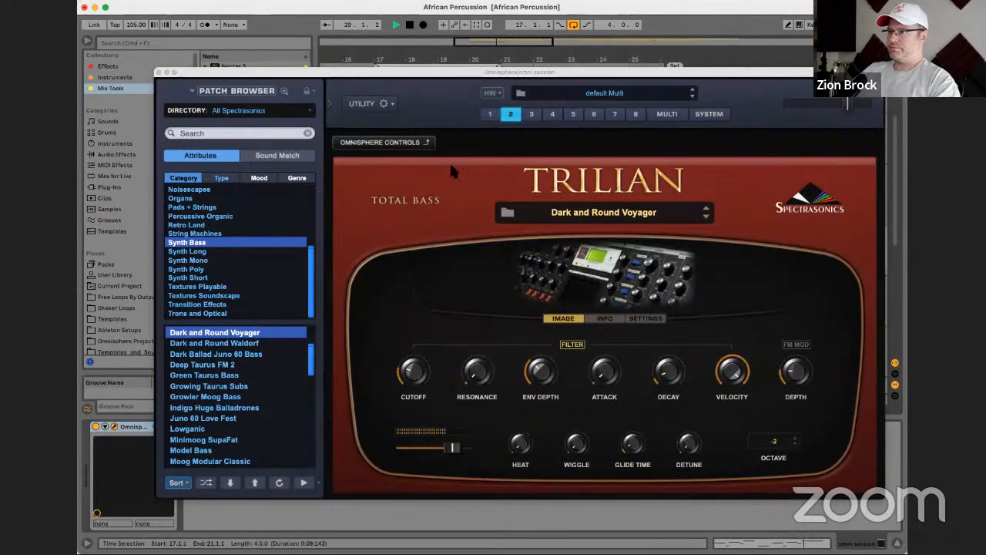
left_click(521, 93)
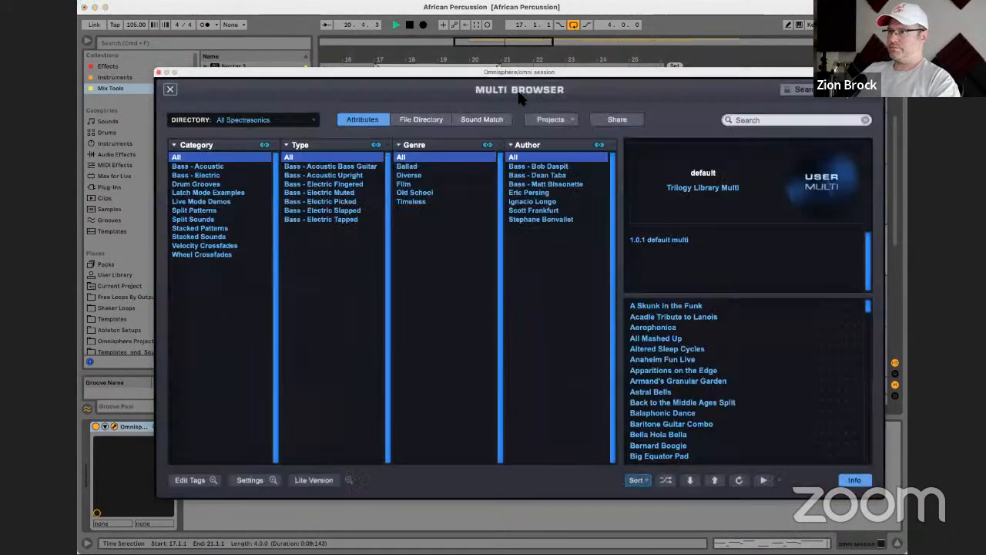
left_click(171, 89)
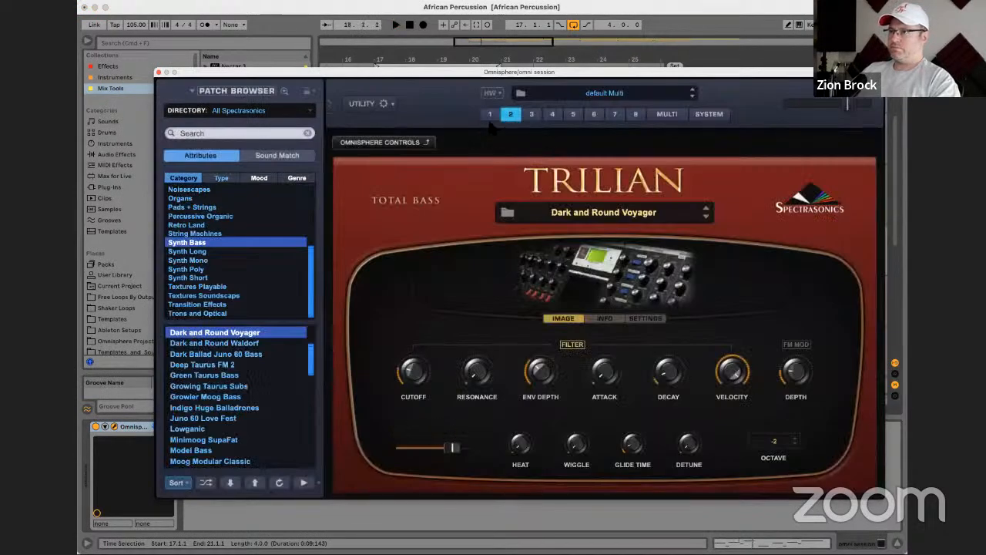
Audition Bulbous Bass, load Voyage of the Fretless into Part 2, and move the Omnisphere window clear of the tracks
left_click(397, 144)
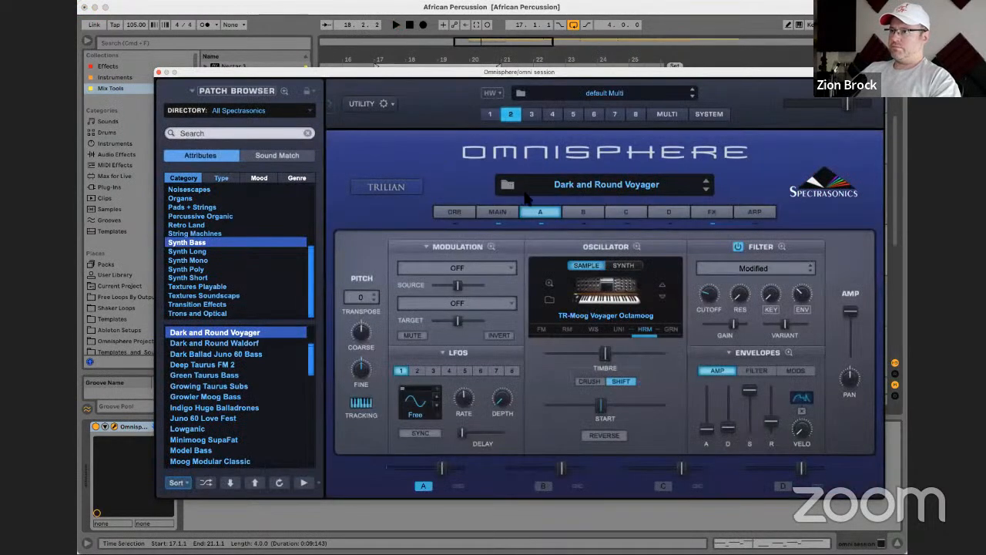
left_click(509, 185)
scroll(664, 331, "up", 3)
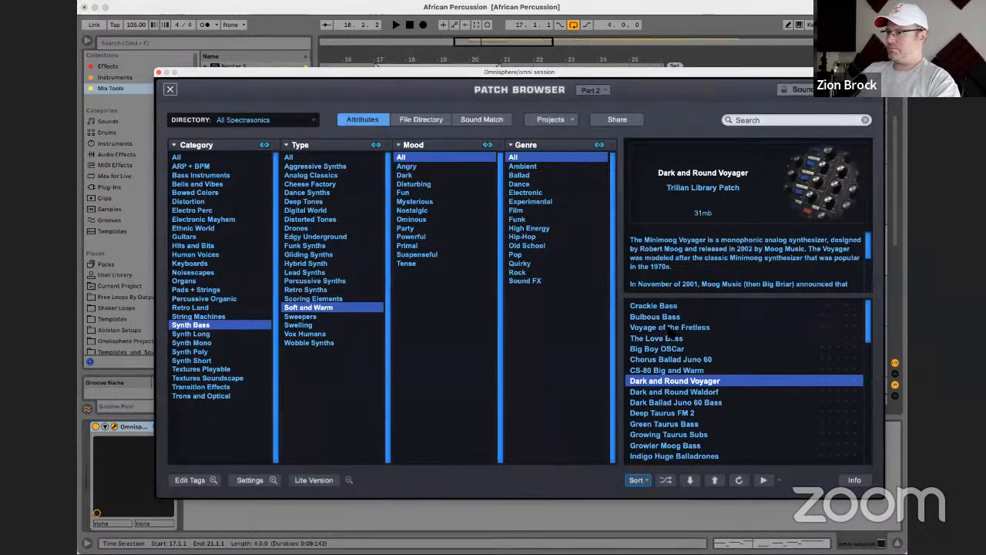
left_click(670, 318)
key("space")
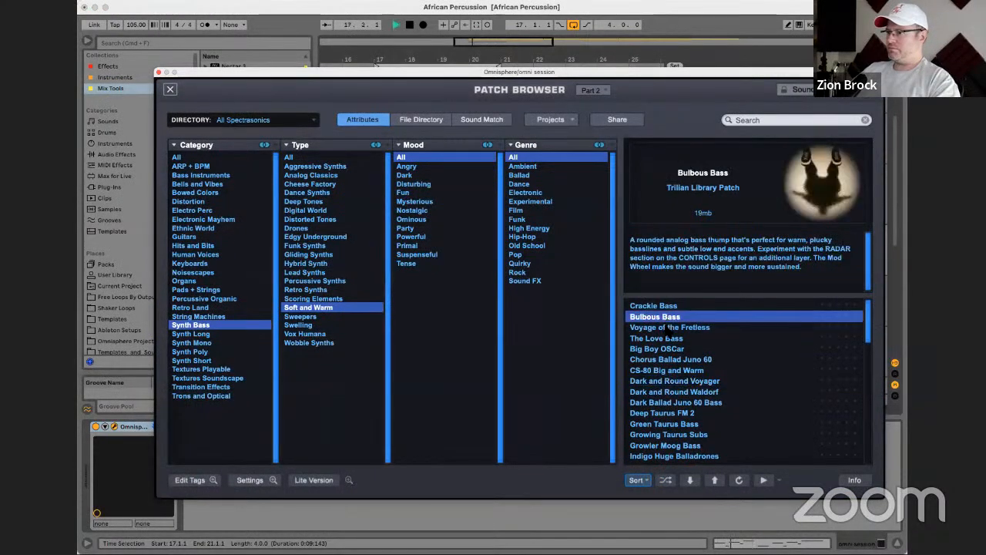
left_click(667, 327)
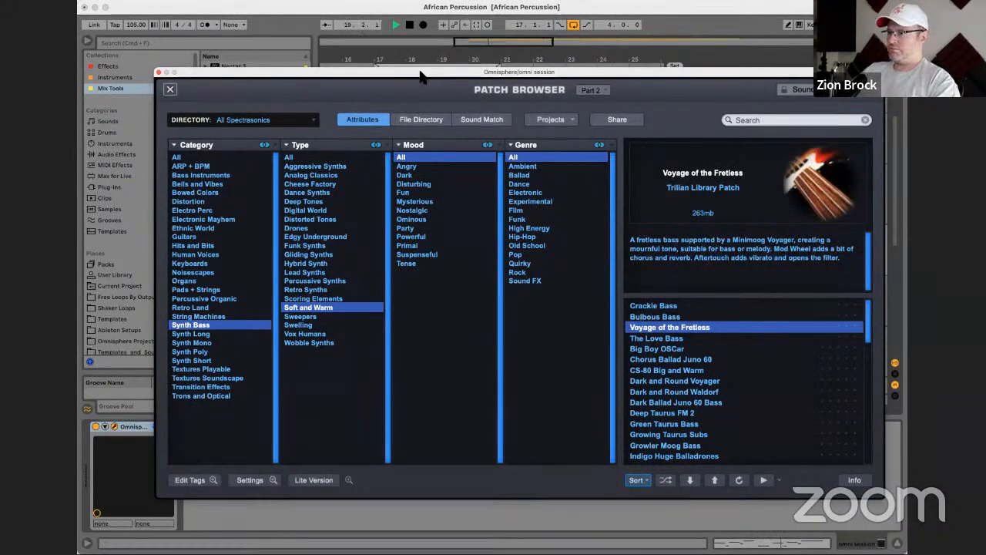
left_click_drag(420, 76, 417, 350)
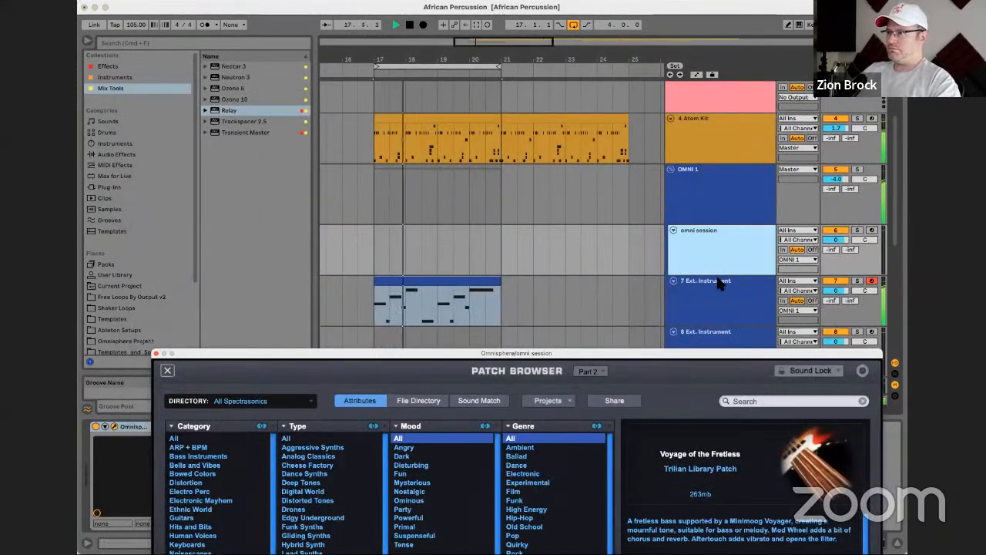
Fold the OMNI 1 group and add Komplete Kontrol as an instrument on a new track below it
scroll(720, 280, "down", 3)
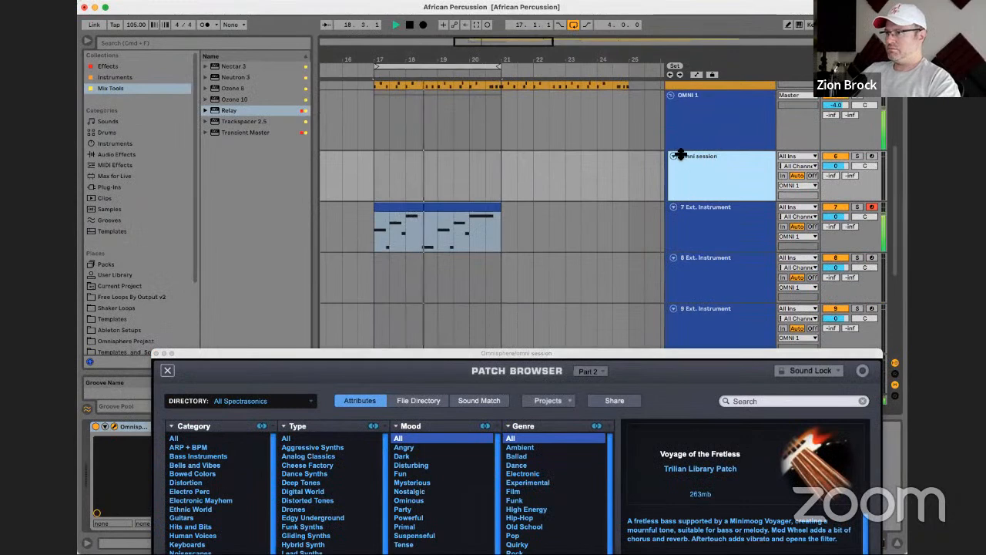
left_click(670, 94)
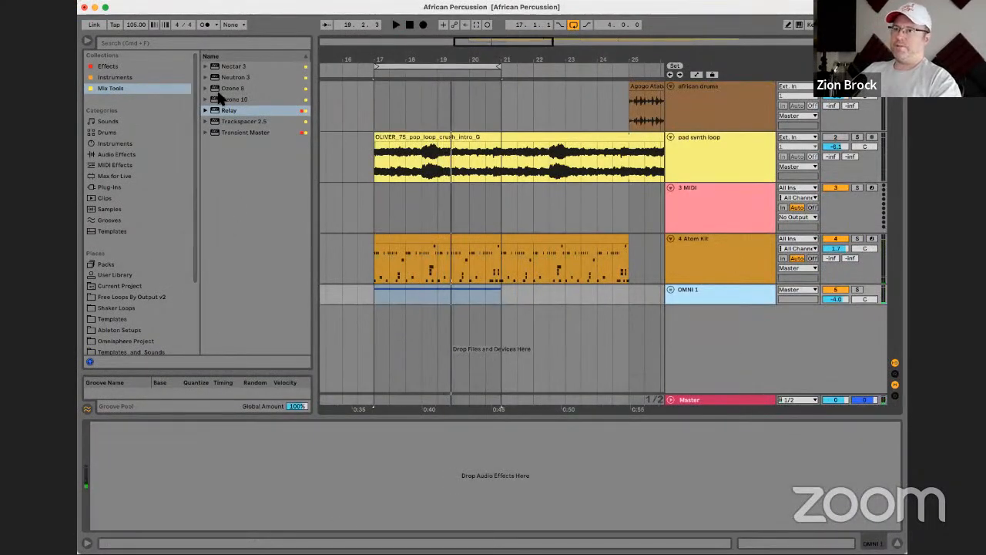
left_click(158, 76)
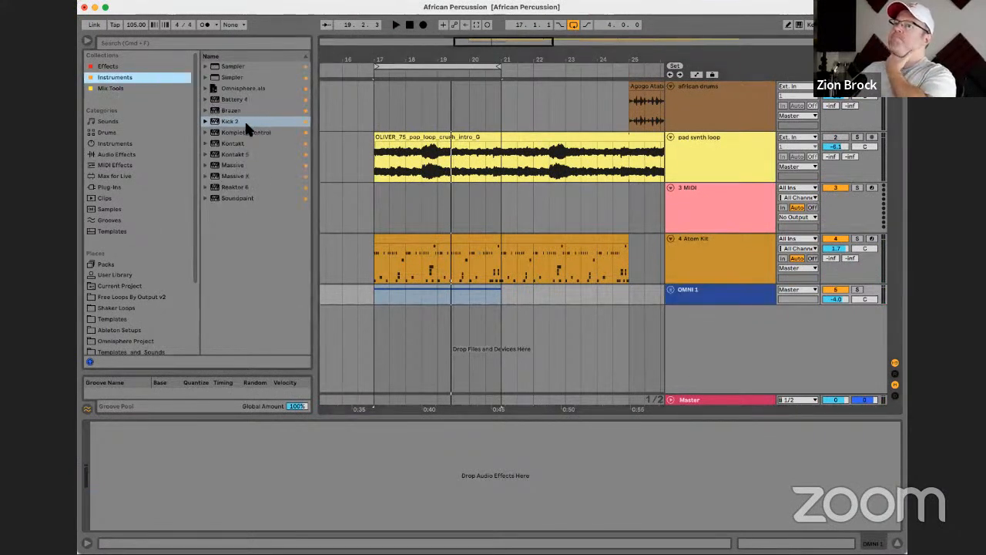
left_click_drag(245, 133, 537, 305)
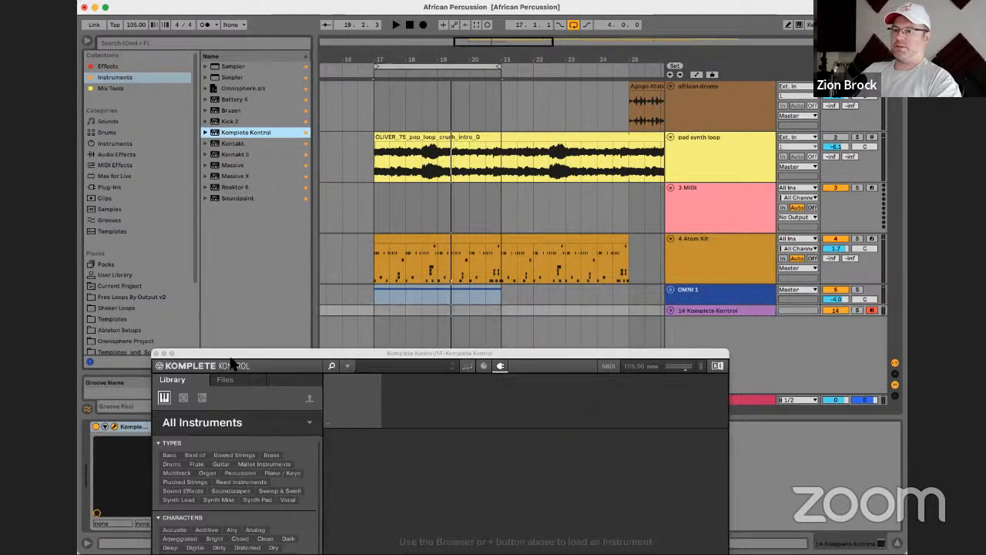
Browse the Komplete Kontrol library by category and by vendor, and open the Postcard Piano library from Teletone Audio
scroll(270, 251, "down", 10)
scroll(271, 251, "up", 10)
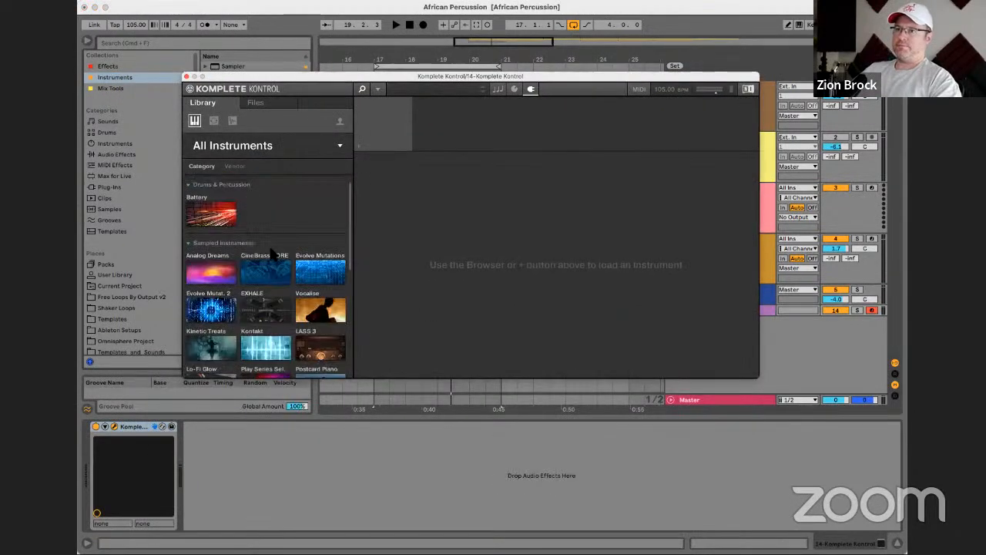
scroll(271, 254, "down", 5)
scroll(271, 255, "down", 2)
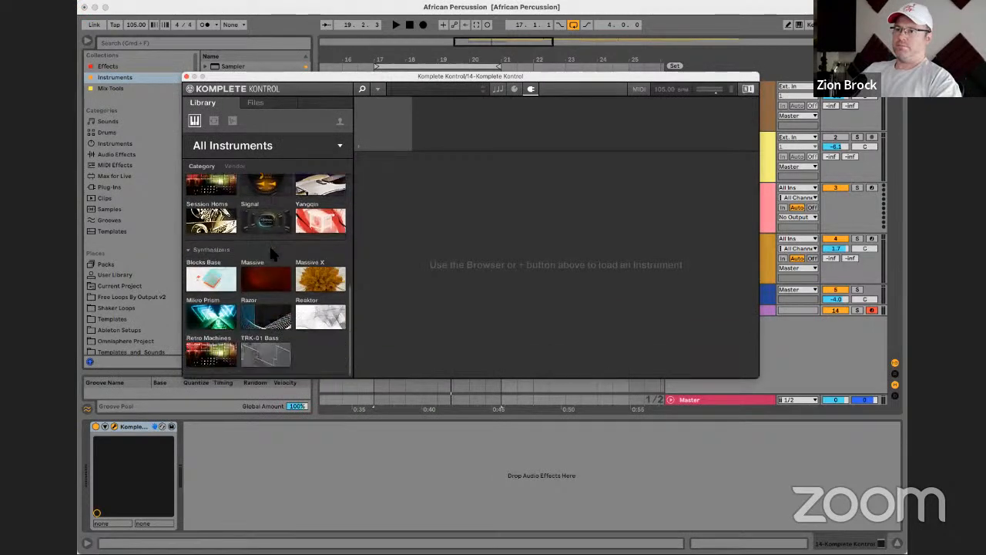
scroll(270, 253, "up", 8)
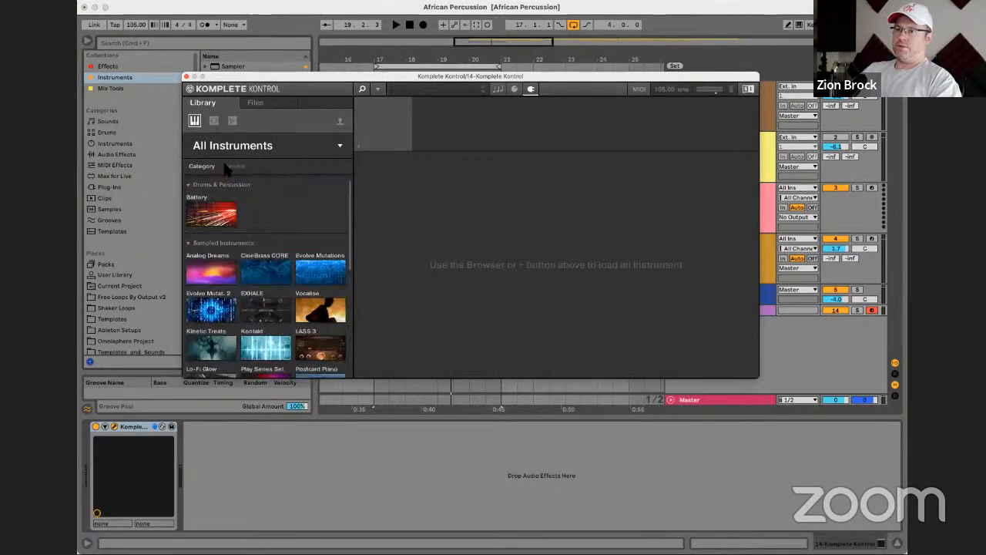
left_click(233, 167)
scroll(235, 207, "down", 15)
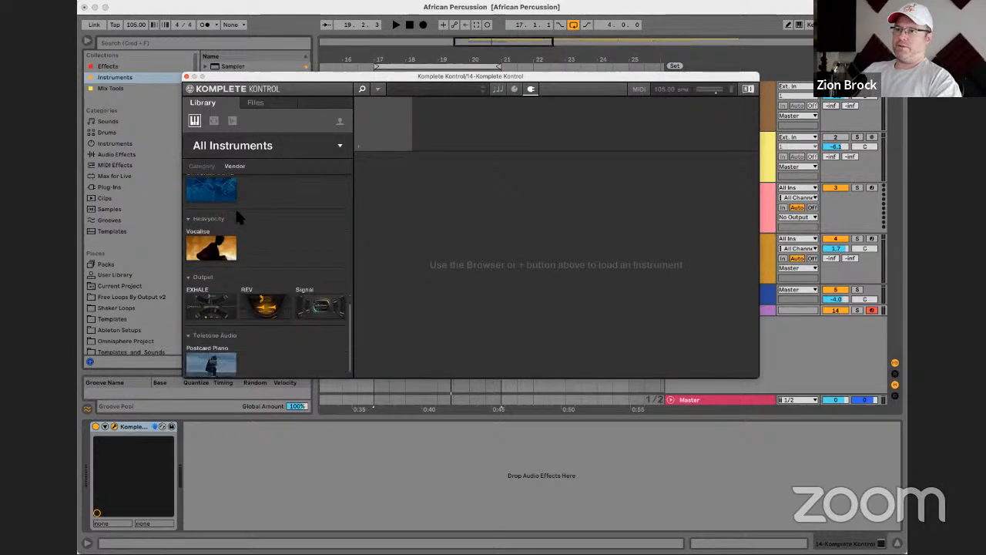
left_click(220, 359)
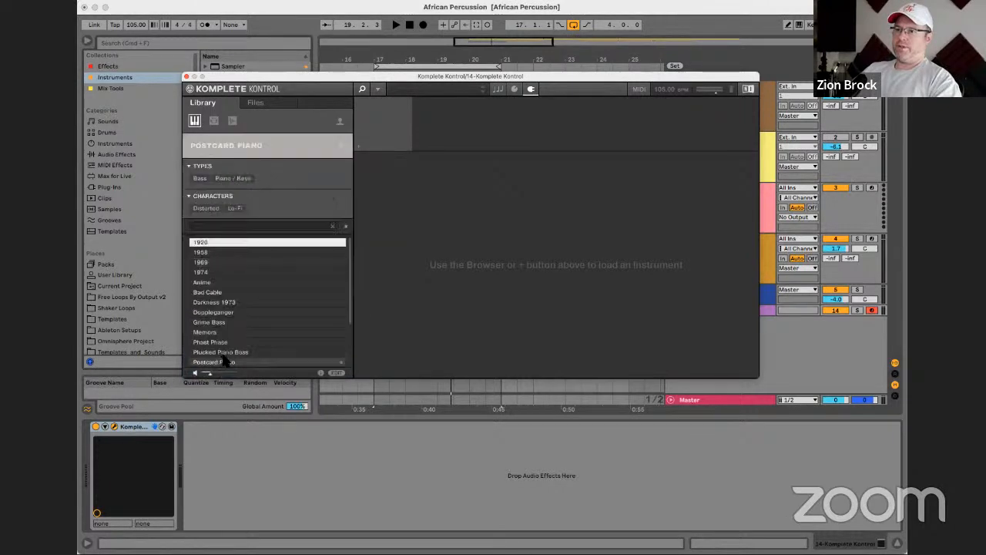
Audition the Postcard Piano presets 1974, Darkness 1973, Grime Bass, Memora, Phast Phase and Postcard Piano
left_click(233, 272)
left_click(225, 304)
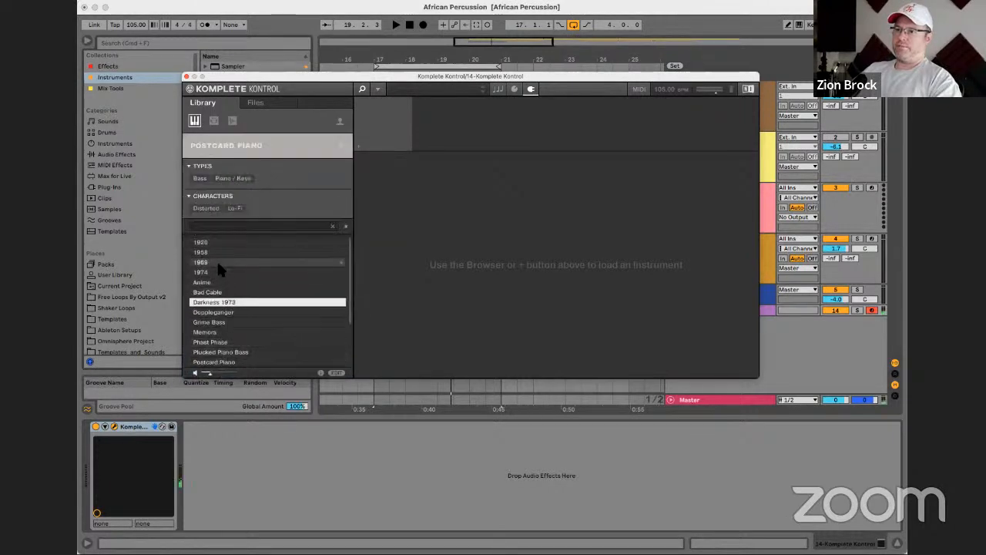
left_click(218, 323)
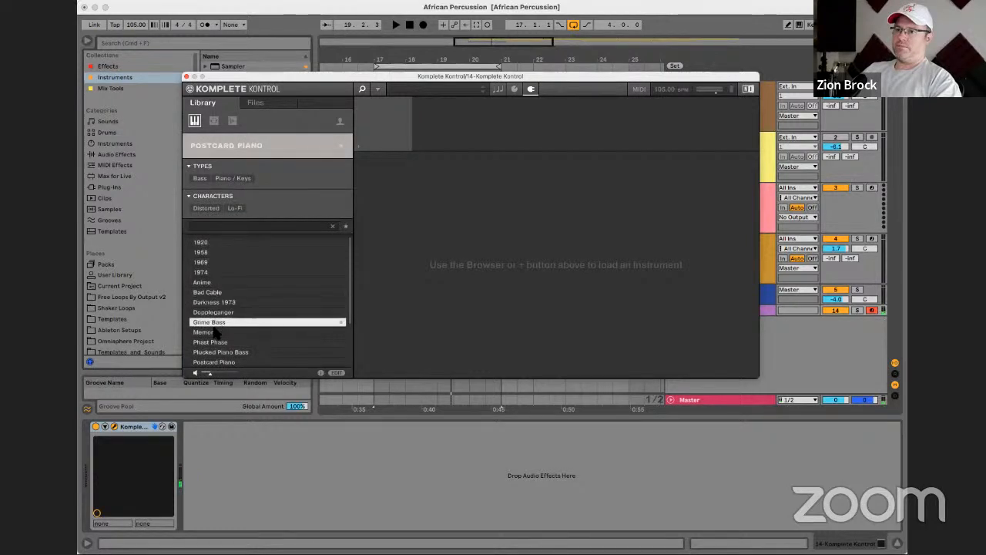
left_click(219, 332)
scroll(231, 323, "down", 3)
left_click(239, 283)
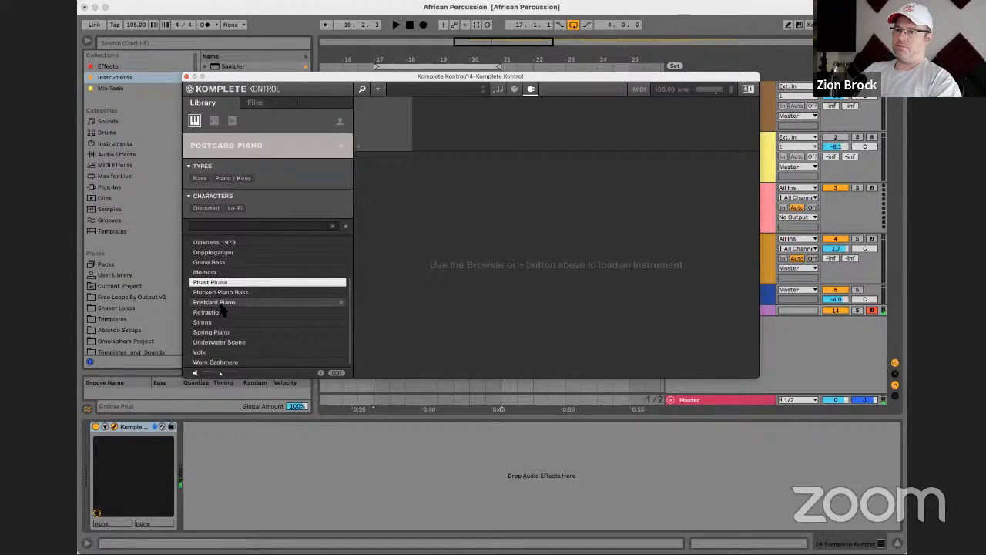
left_click(219, 302)
Load the Postcard Piano preset into Komplete Kontrol and move the plug-in window clear of the ruler
left_click_drag(218, 305, 388, 173)
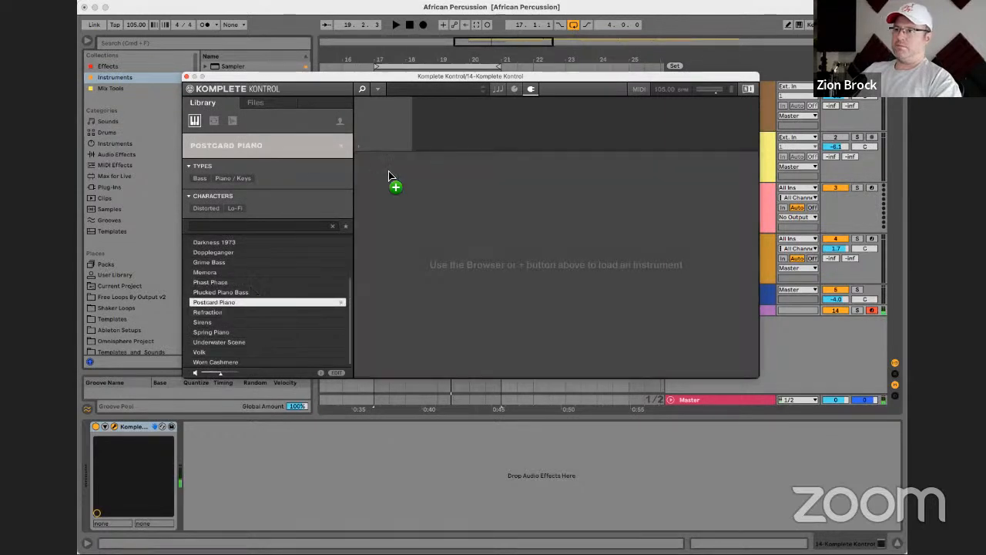
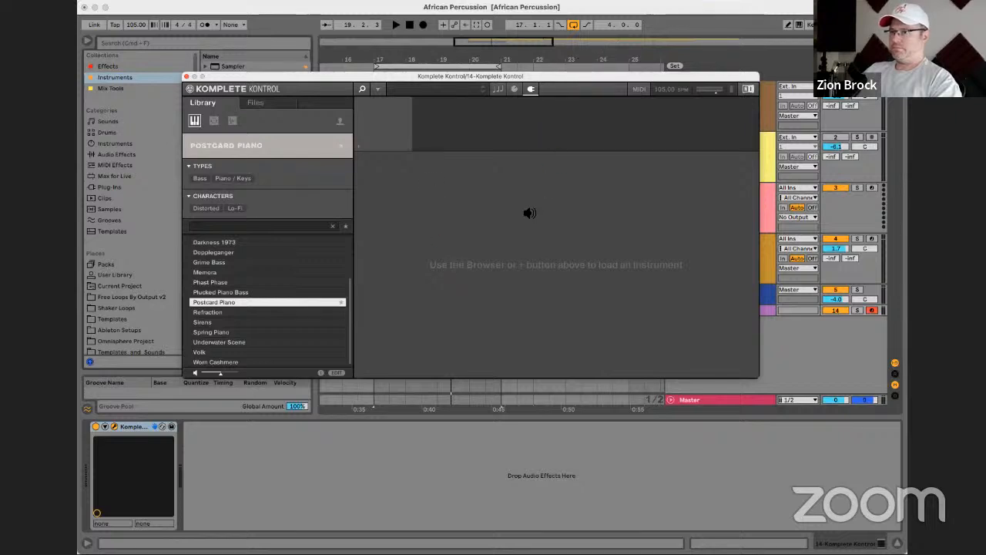
left_click_drag(497, 77, 474, 93)
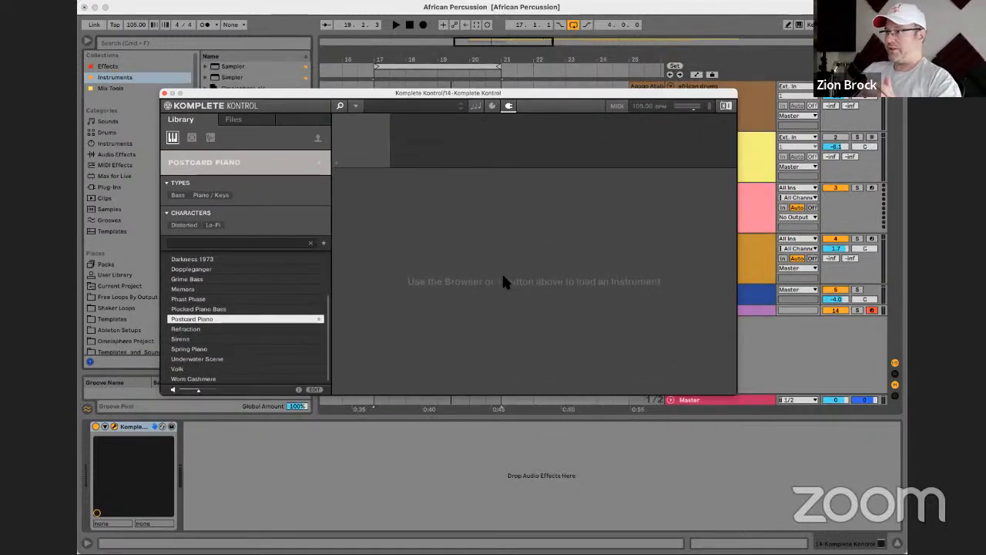
left_click(846, 110)
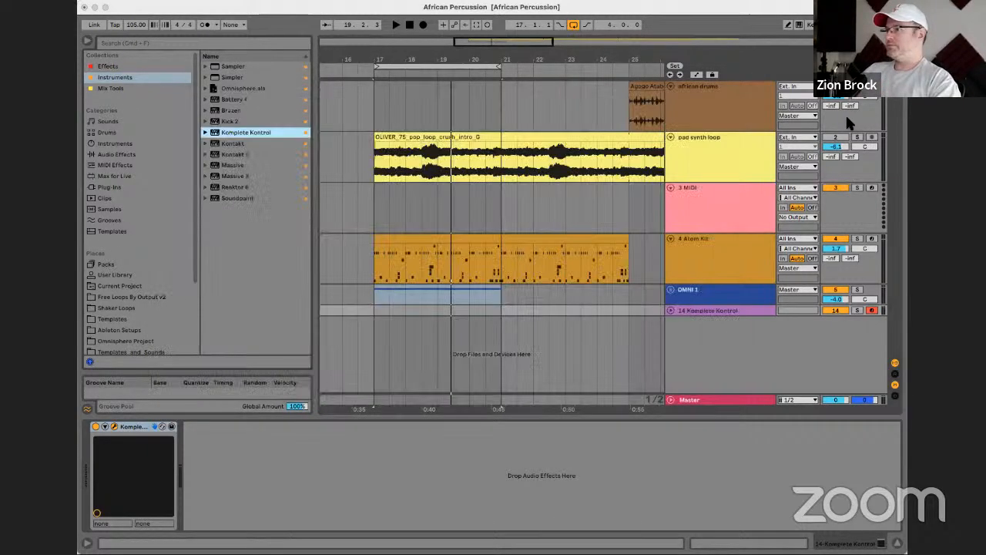
left_click(718, 309)
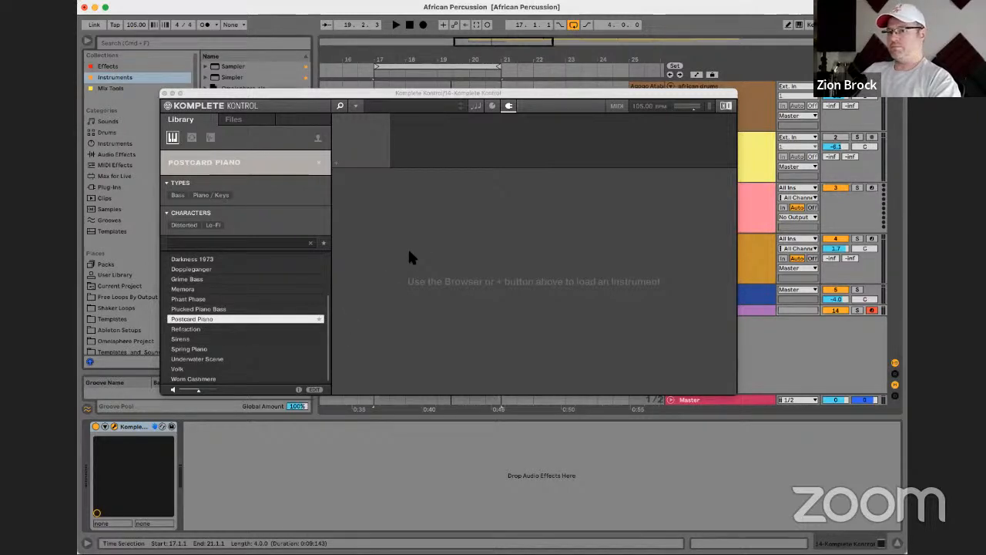
left_click_drag(377, 94, 496, 122)
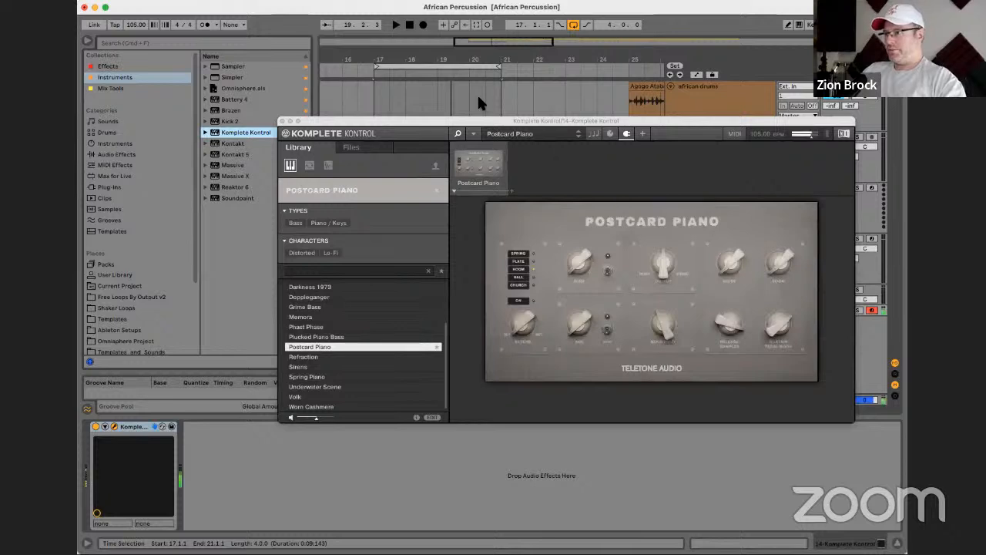
Start loop playback and reactivate the pad synth loop track, moving the Komplete Kontrol window aside to reach it
key("space")
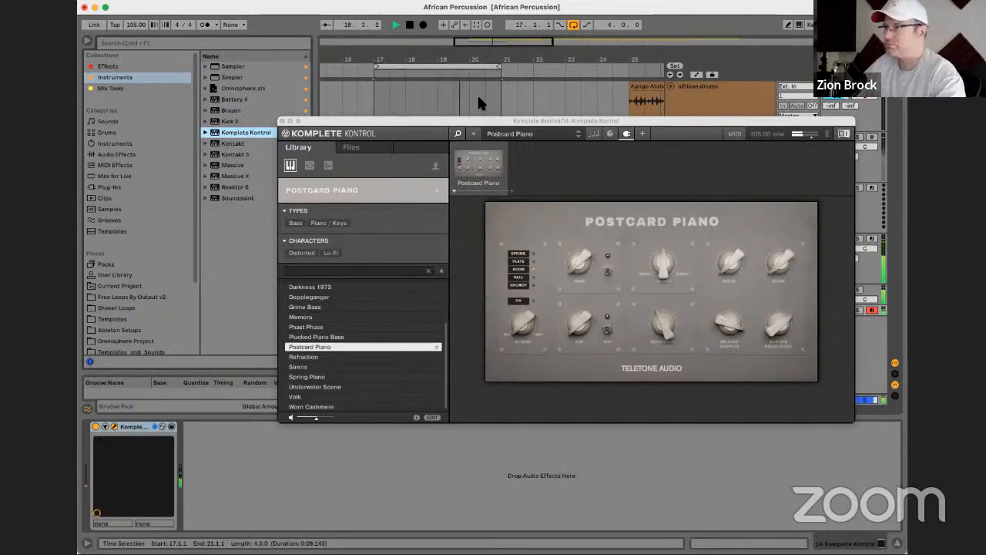
left_click_drag(611, 121, 570, 350)
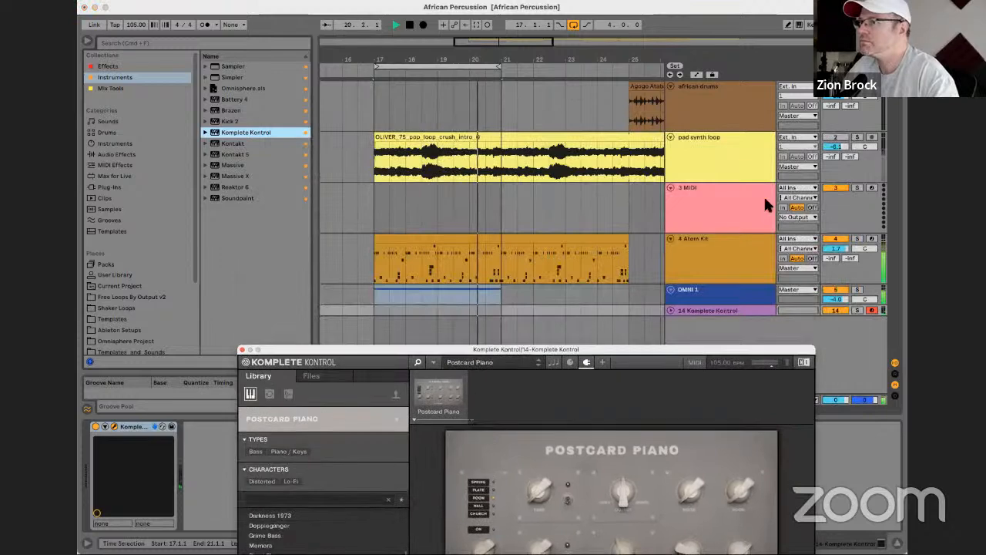
left_click(836, 137)
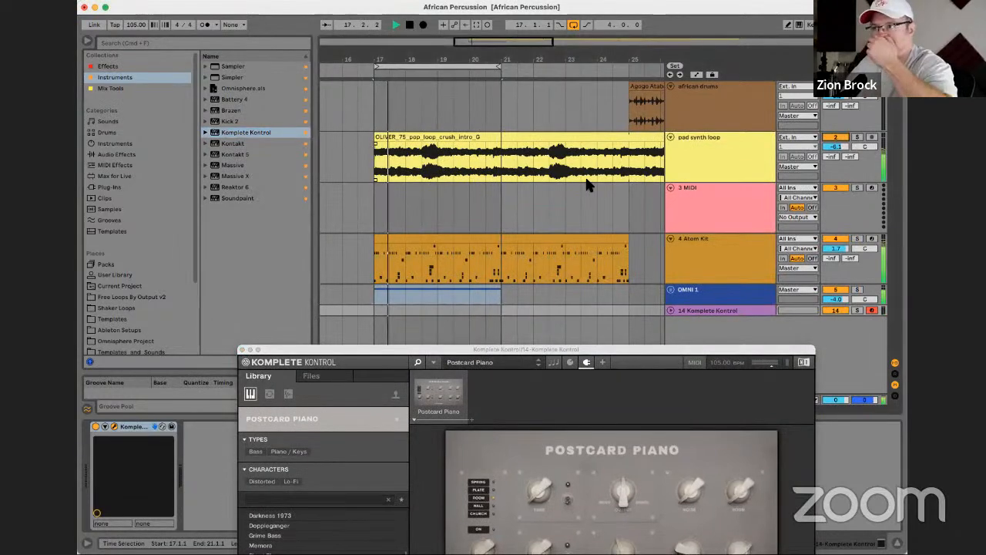
left_click_drag(588, 351, 487, 63)
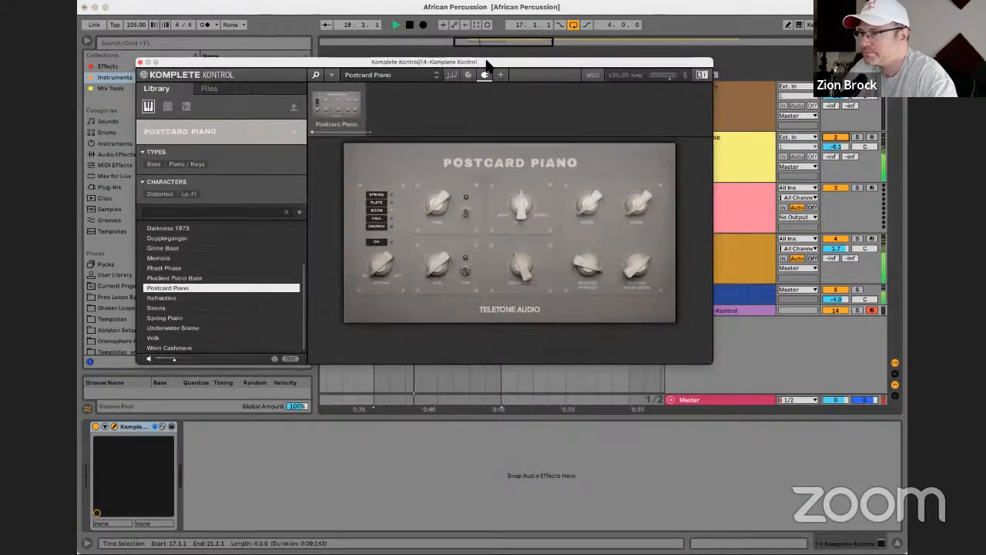
Stop and restart the loop repeatedly to try out Postcard Piano parts against the drums and pad
key("space")
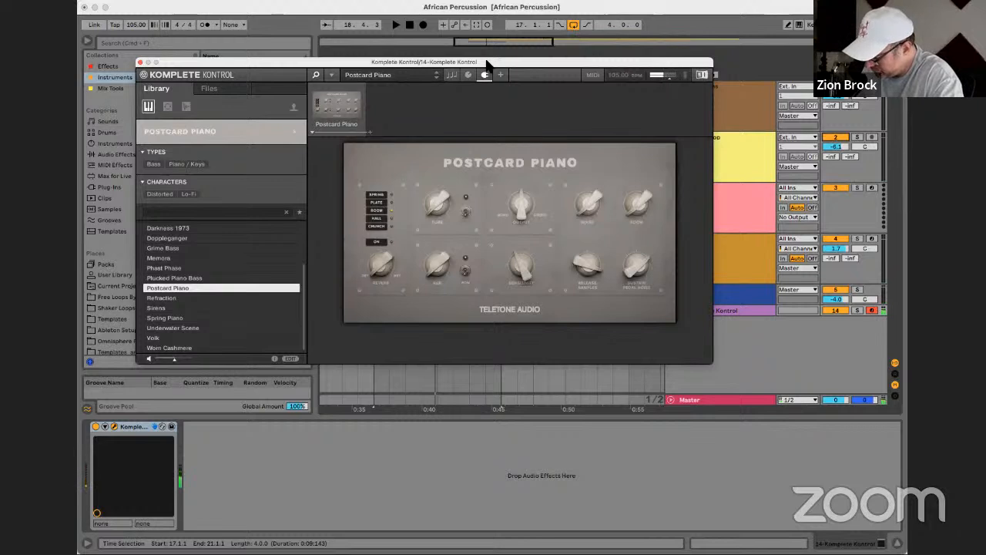
key("space")
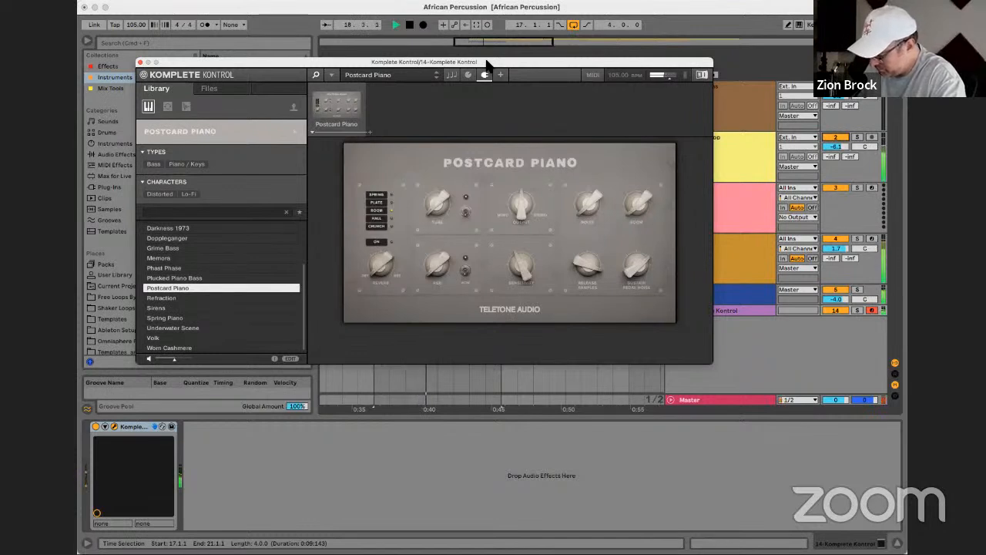
key("space")
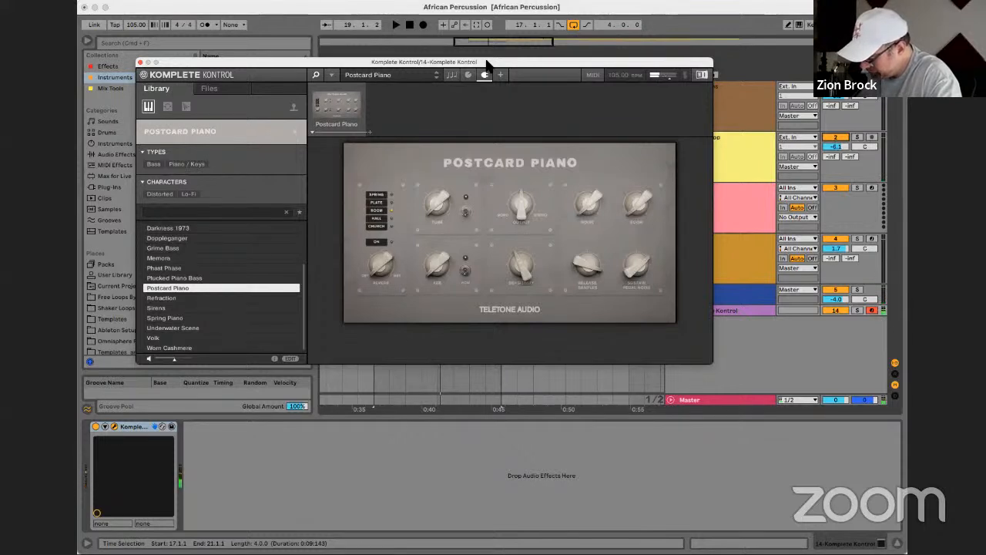
key("space")
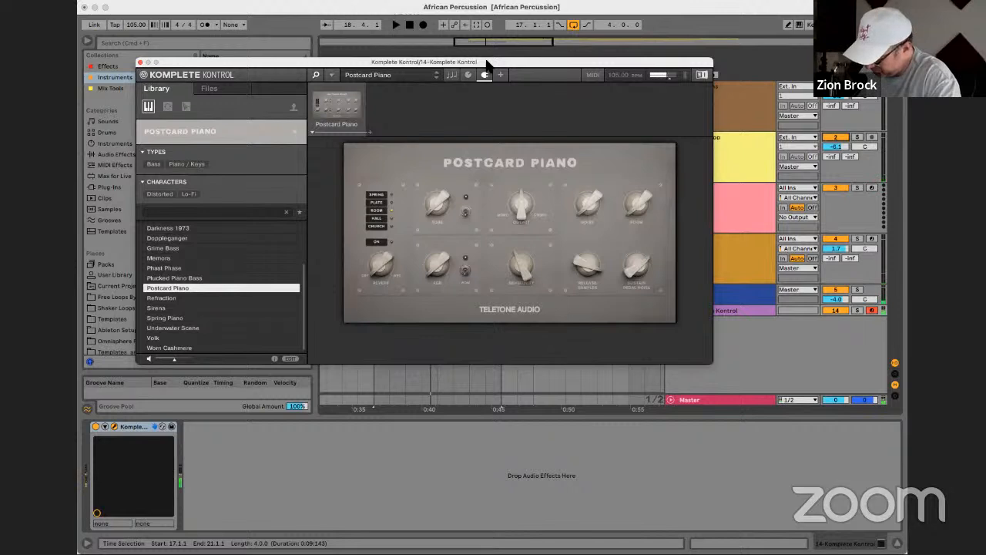
key("space")
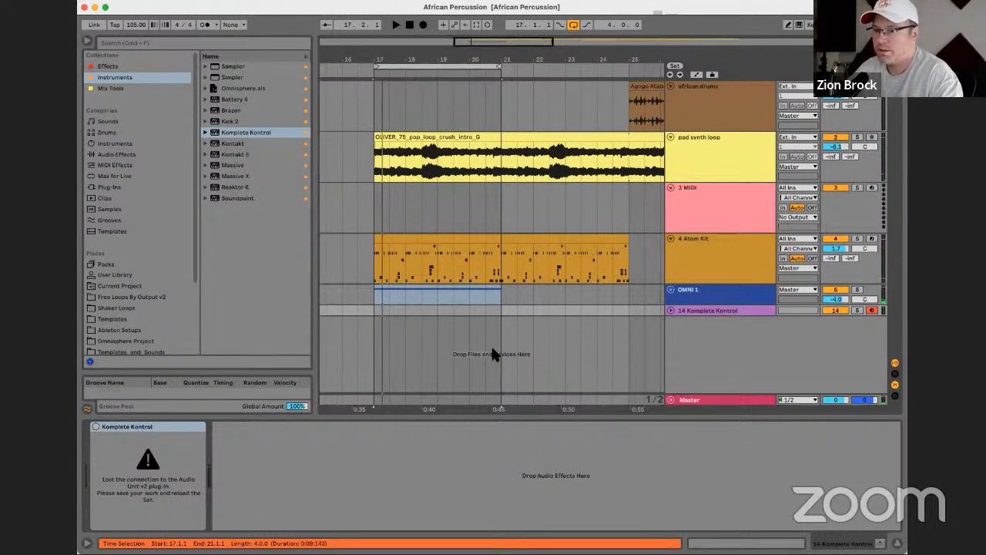
Delete the Komplete Kontrol track and add Kontakt as an instrument on a new track below OMNI 1
left_click(719, 312)
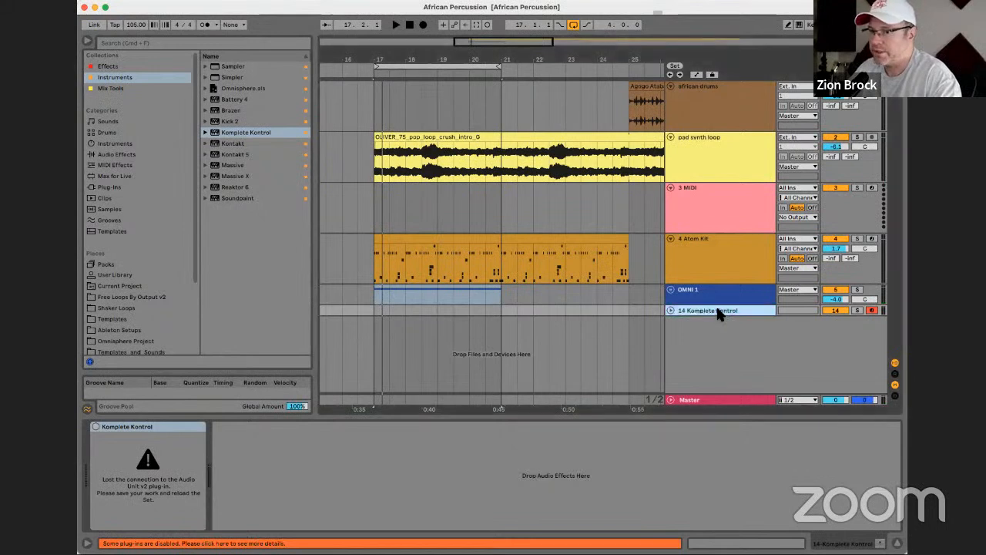
key("Delete")
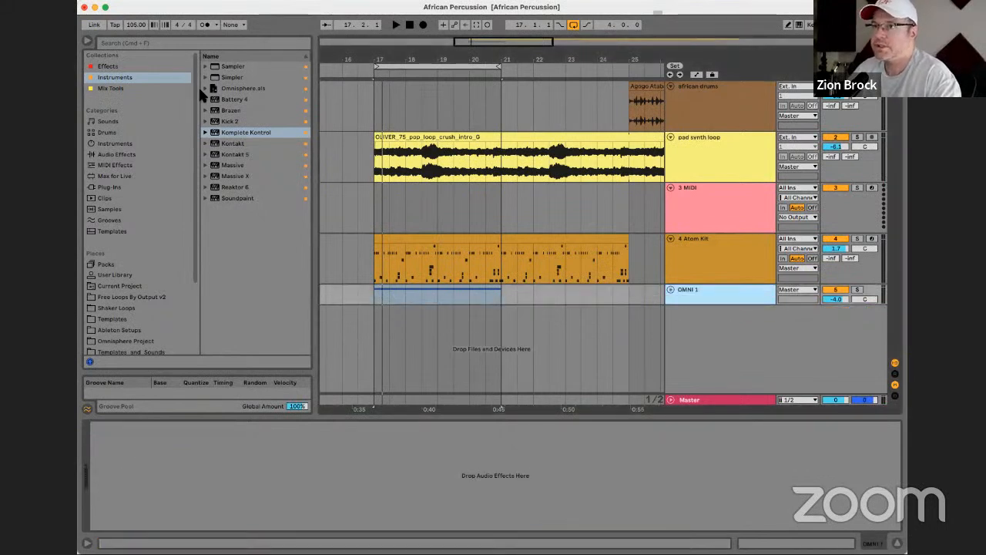
left_click(224, 144)
left_click_drag(224, 144, 491, 320)
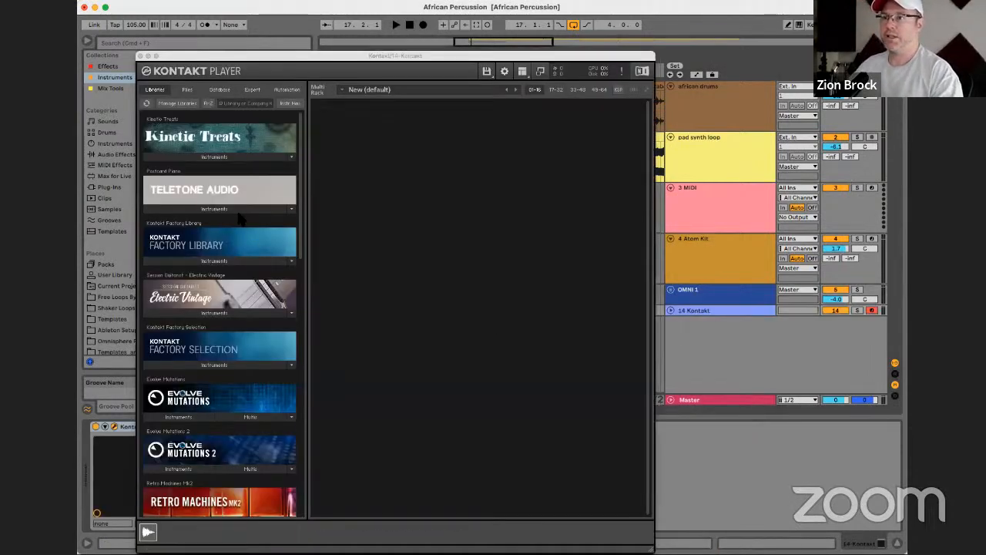
Look through the Kontakt library list, close the plug-in window and remove Kontakt while keeping its track
scroll(236, 211, "down", 15)
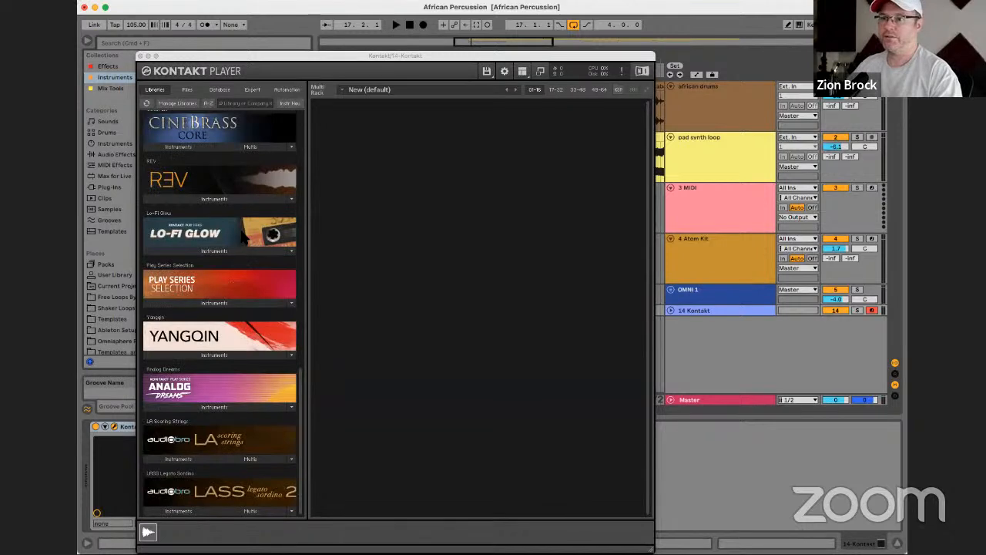
scroll(244, 236, "up", 15)
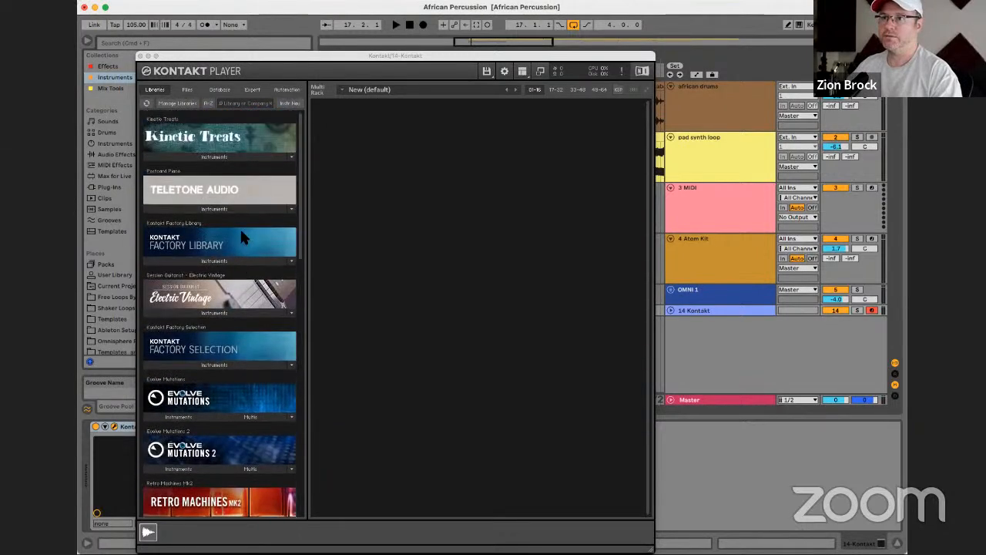
scroll(220, 262, "down", 1)
scroll(220, 262, "down", 15)
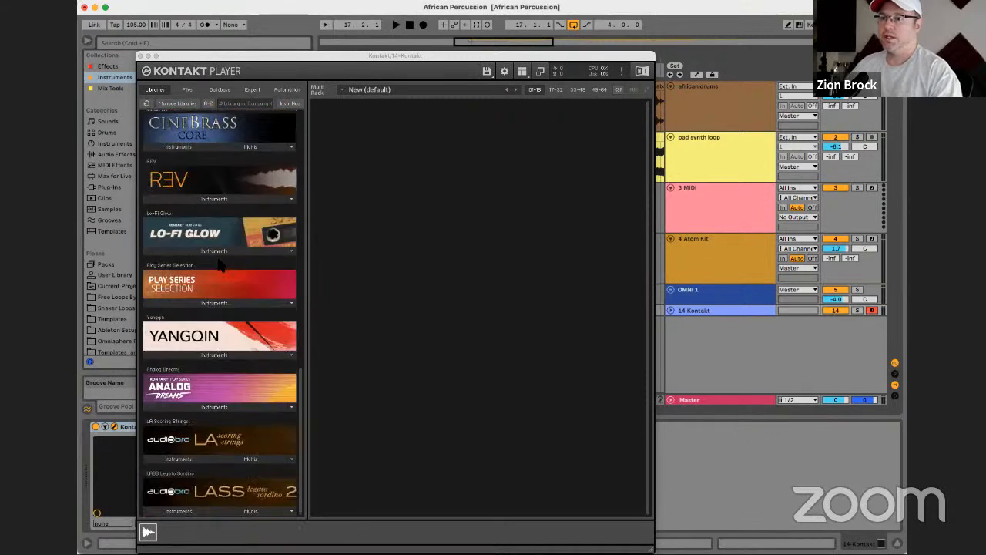
scroll(220, 264, "up", 15)
left_click(141, 56)
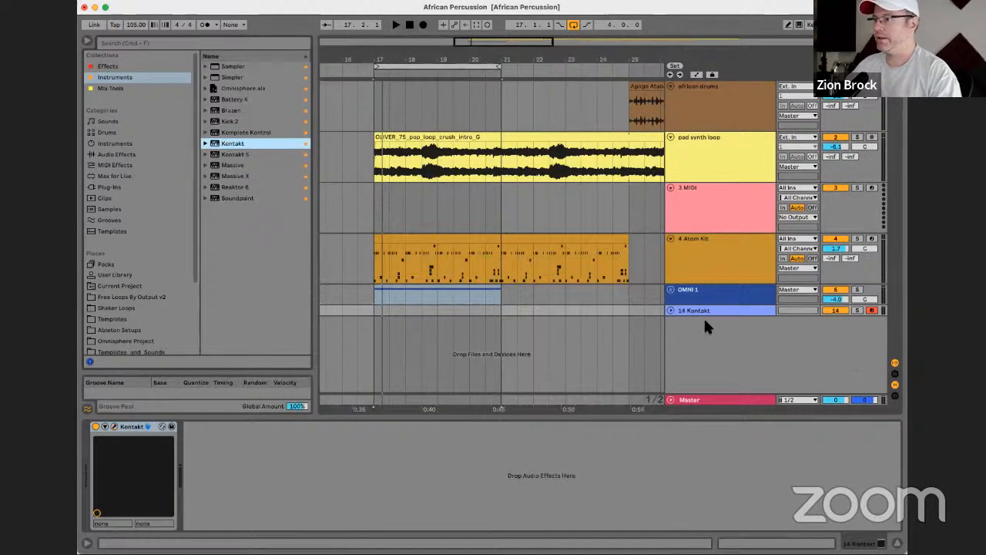
left_click(120, 426)
key("Delete")
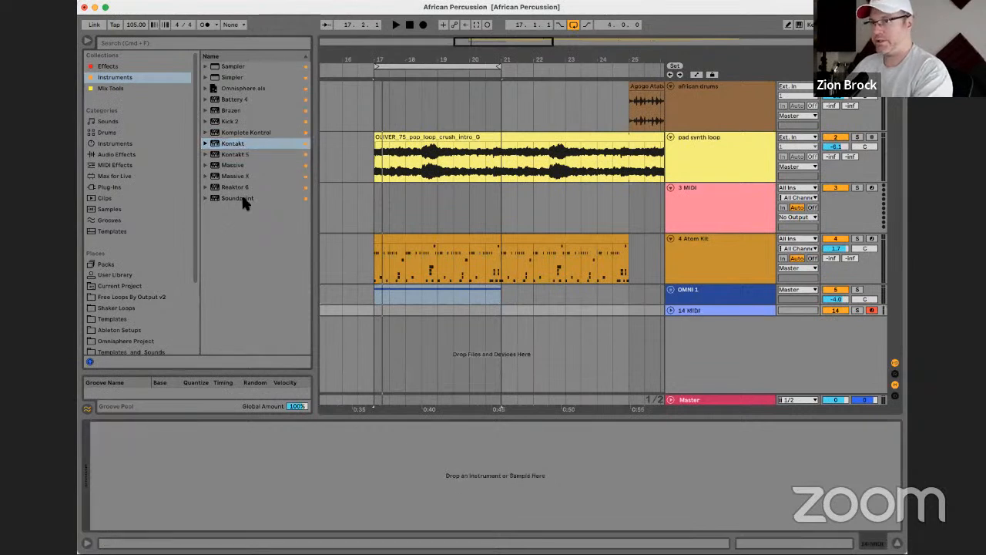
Load Kontakt 5 onto the empty MIDI track below OMNI 1 and open Postcard Piano.nki from its library list
left_click_drag(225, 155, 282, 459)
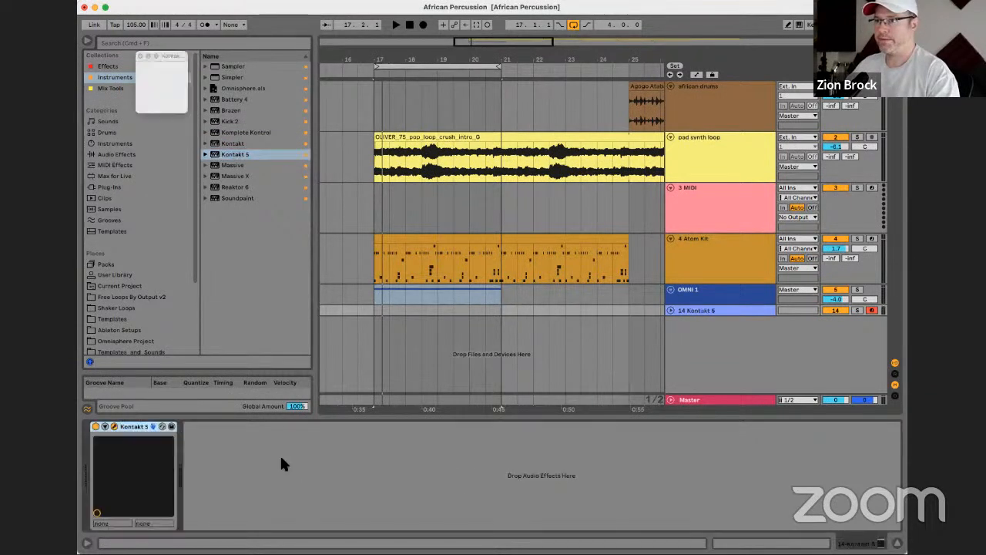
scroll(249, 290, "down", 10)
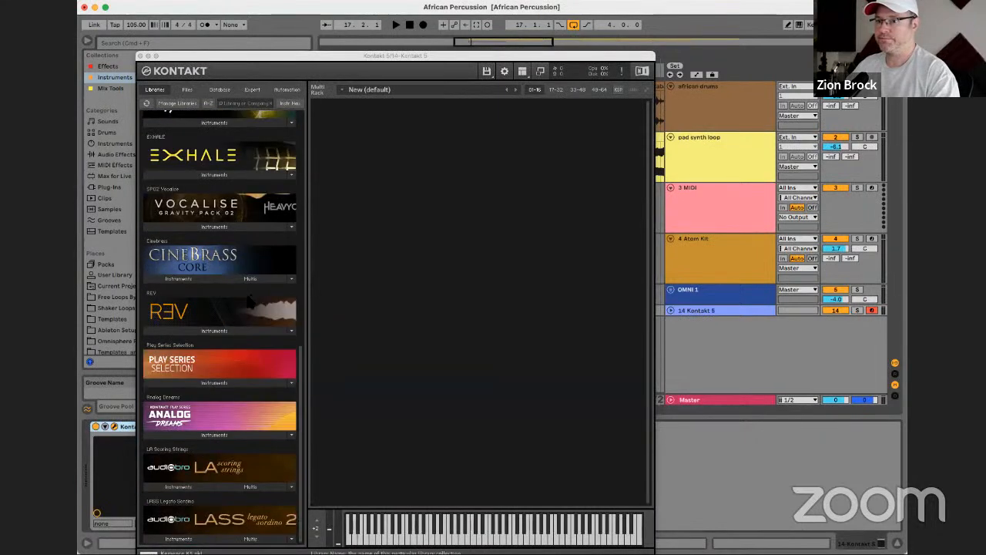
scroll(248, 306, "up", 10)
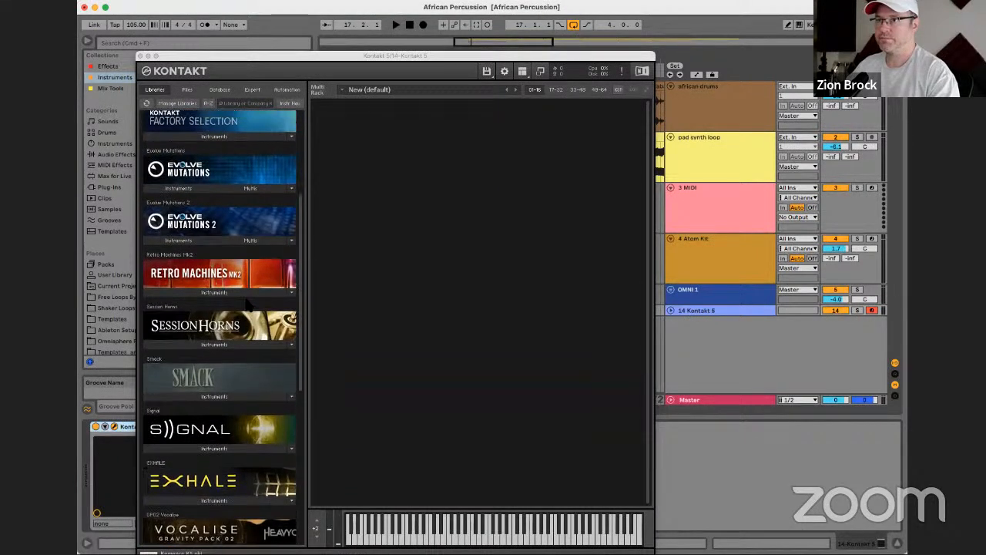
scroll(249, 306, "up", 1)
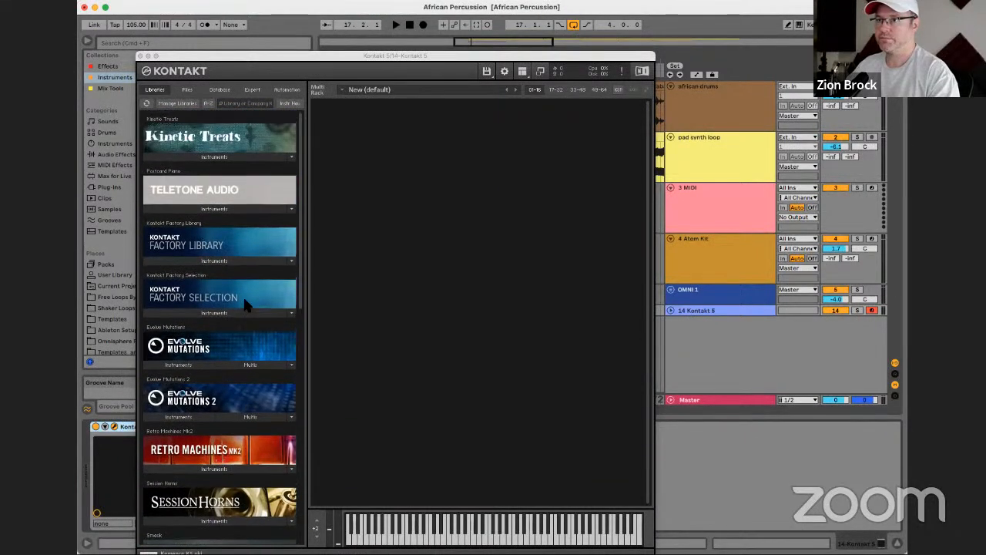
left_click(185, 208)
double_click(181, 232)
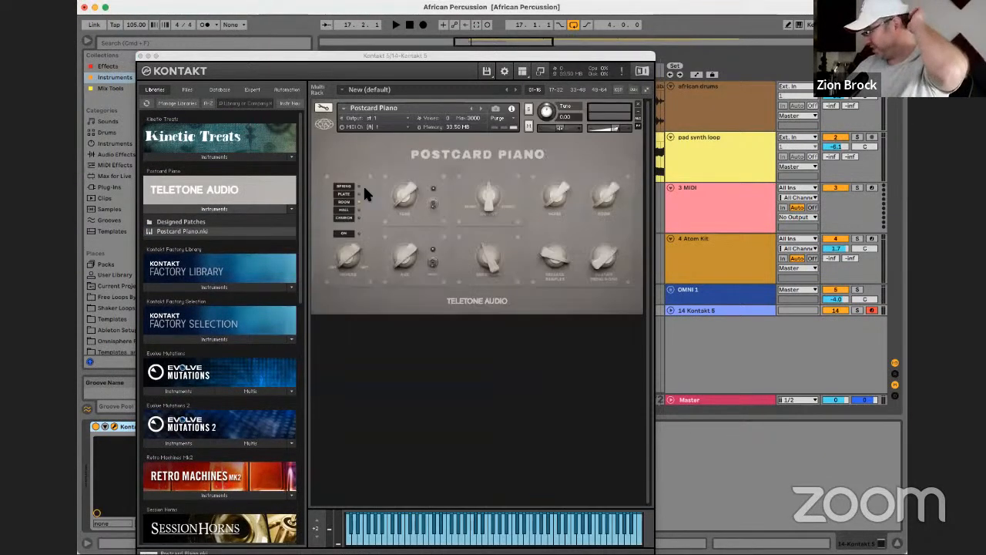
Play Postcard Piano over the loop, capture it as a four-bar clip at bar 17, and unfold the Kontakt 5 track
key("space")
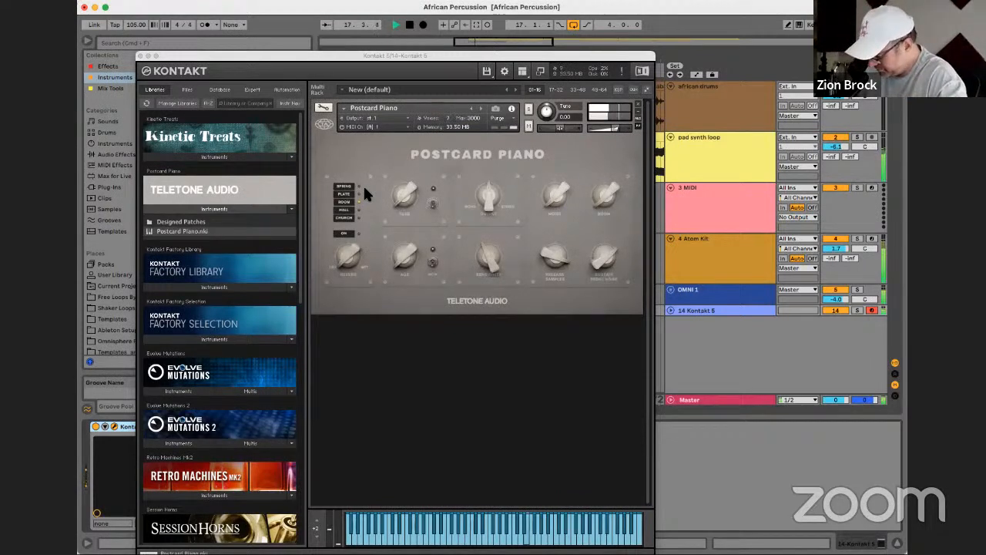
key("space")
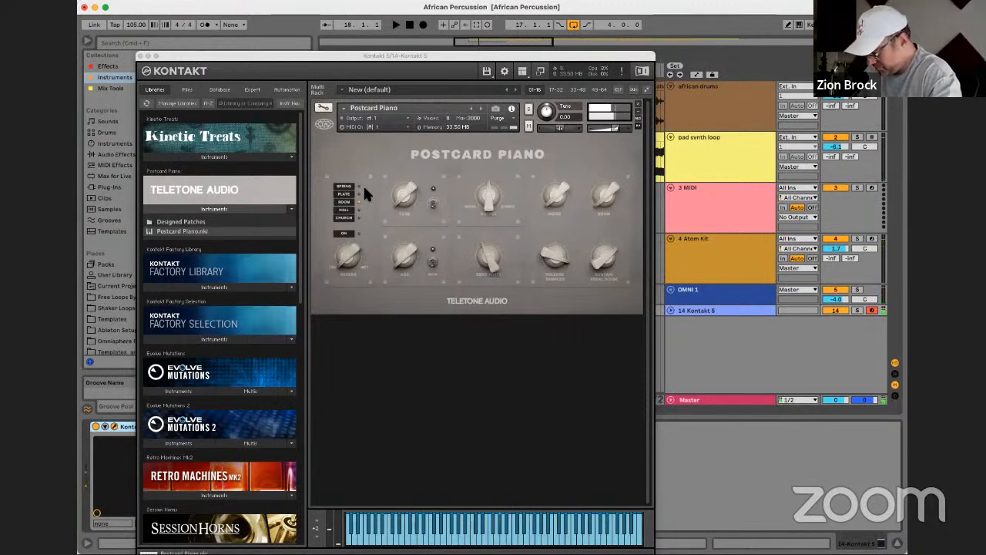
key("space")
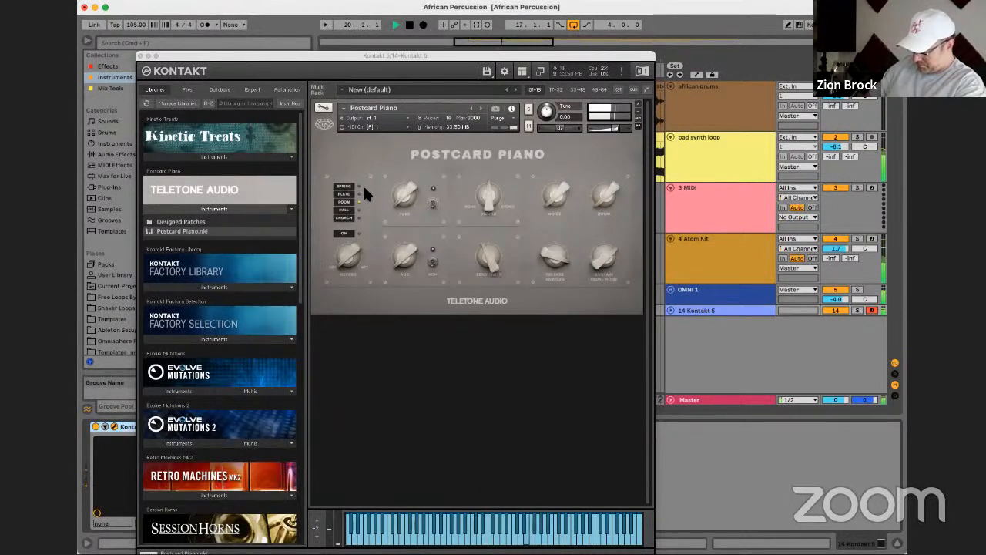
key("space")
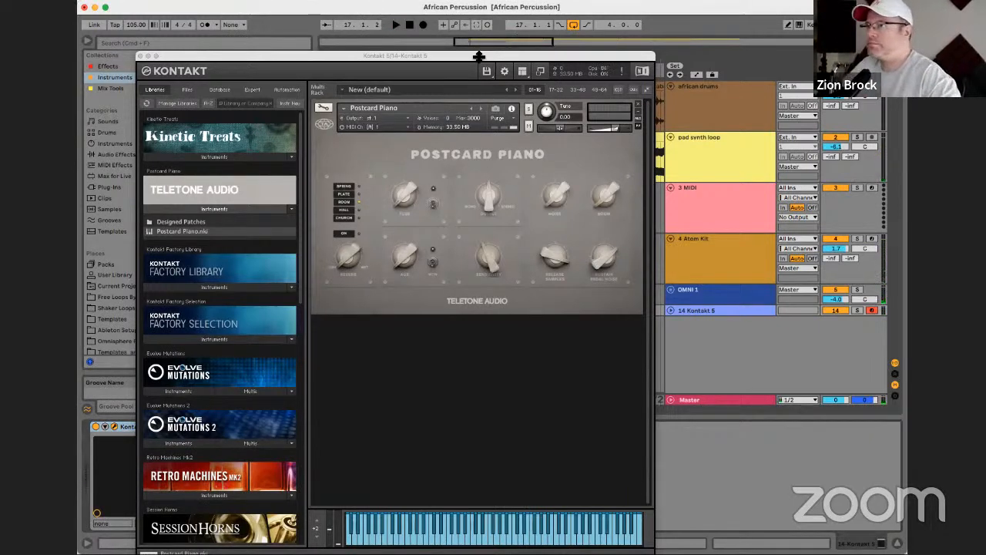
left_click_drag(231, 56, 0, 227)
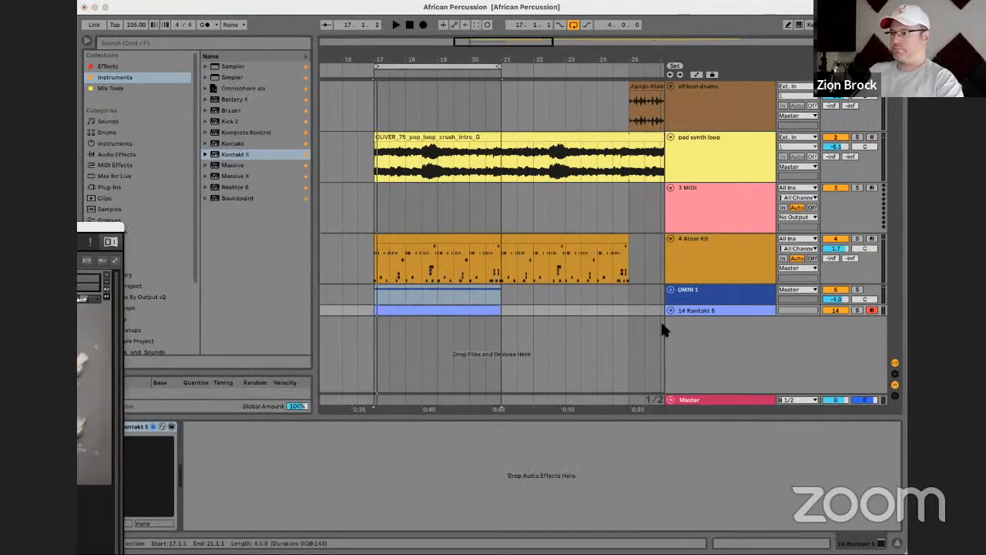
left_click(670, 309)
key("space")
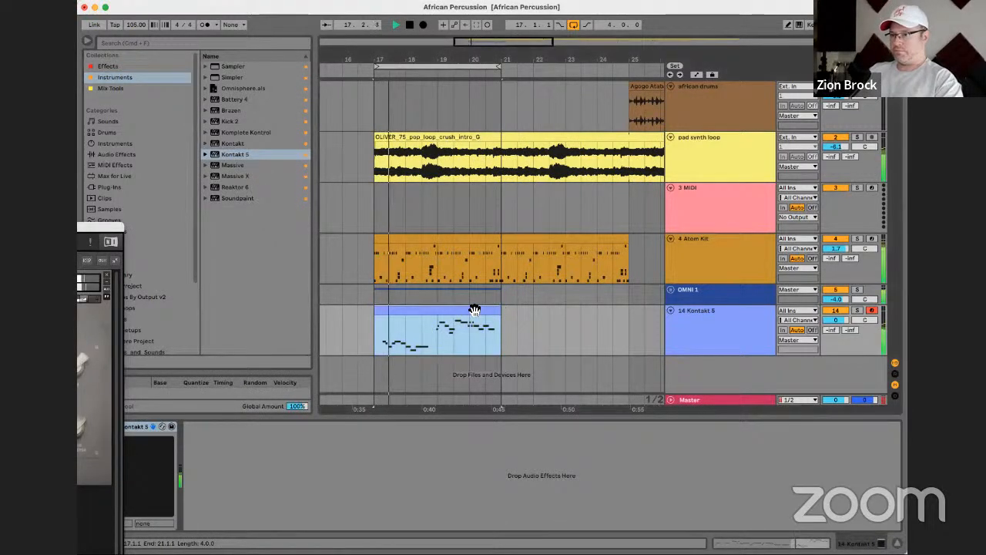
Shift all notes of the captured piano clip slightly earlier
double_click(474, 310)
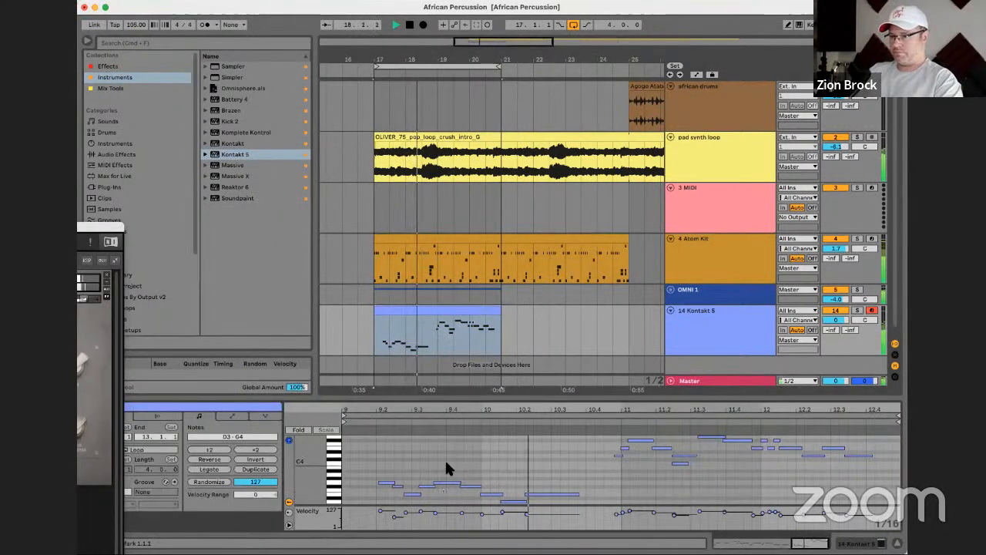
key("super+a")
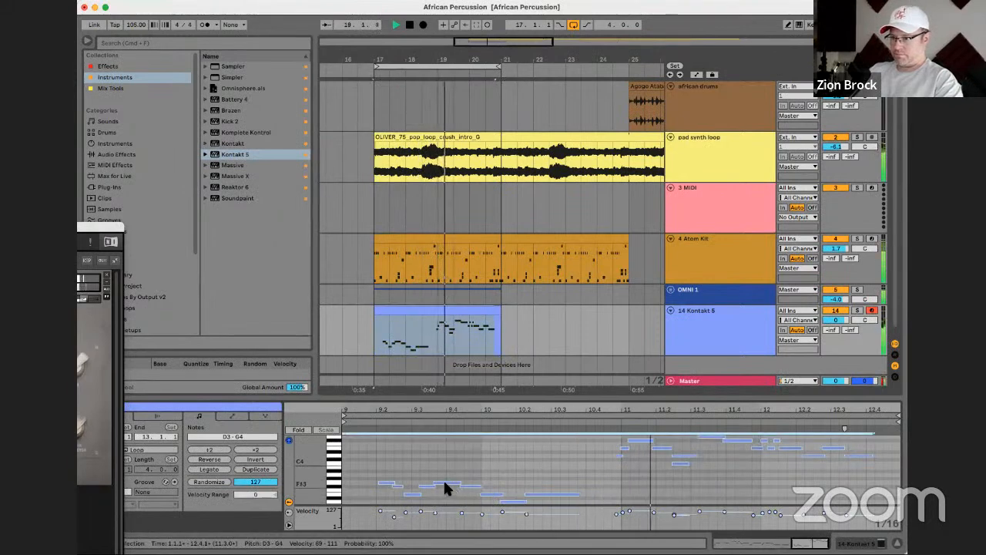
left_click_drag(444, 483, 439, 483)
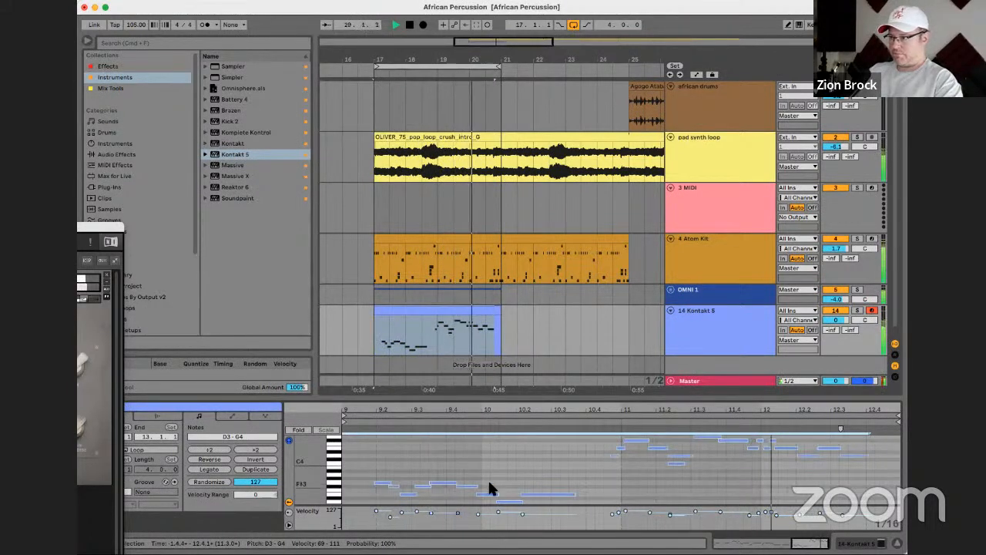
left_click(482, 316)
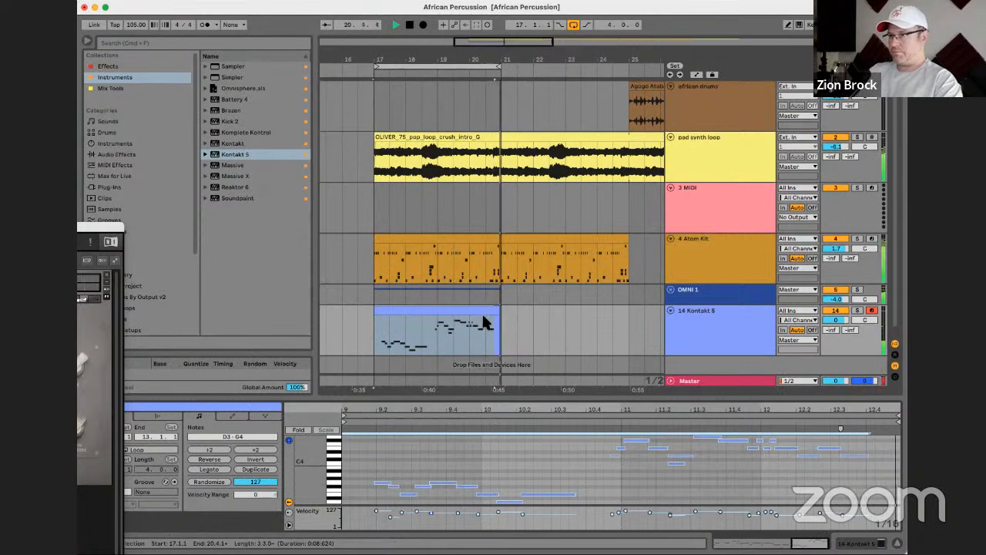
Extend the arrangement loop from bar 17 to 28 bars and move the piano clip to bar 29
left_click(483, 312)
left_click_drag(510, 42, 441, 23)
left_click_drag(475, 61, 633, 71)
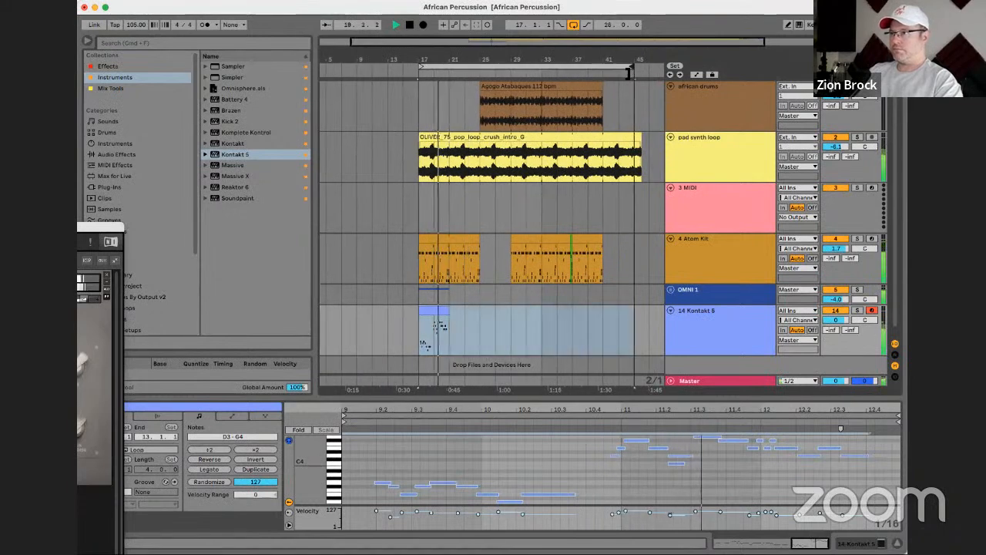
left_click_drag(434, 315, 595, 311)
left_click_drag(535, 314, 542, 314)
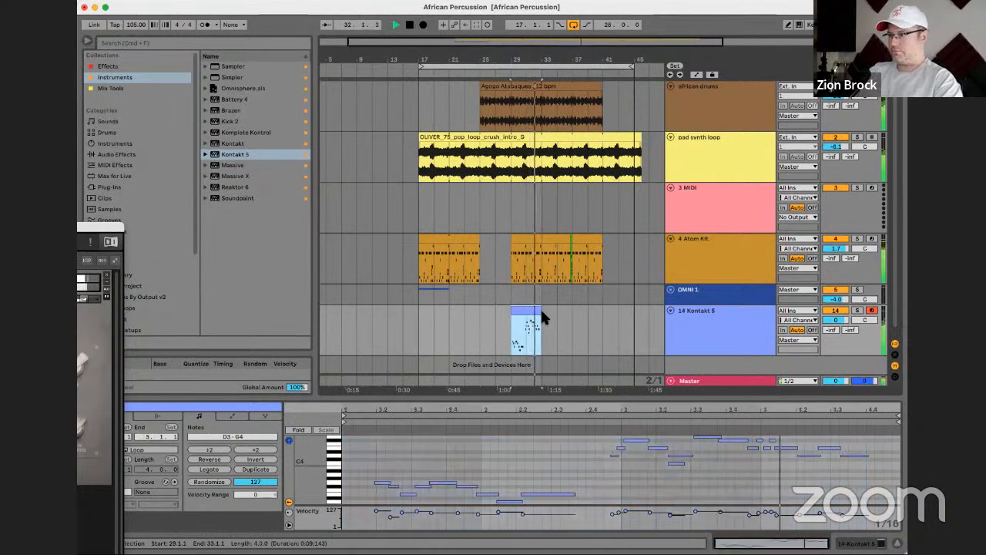
Open the piano clip at bar 29, audition it from its start and delete all its notes
left_click(684, 310)
left_click(574, 314)
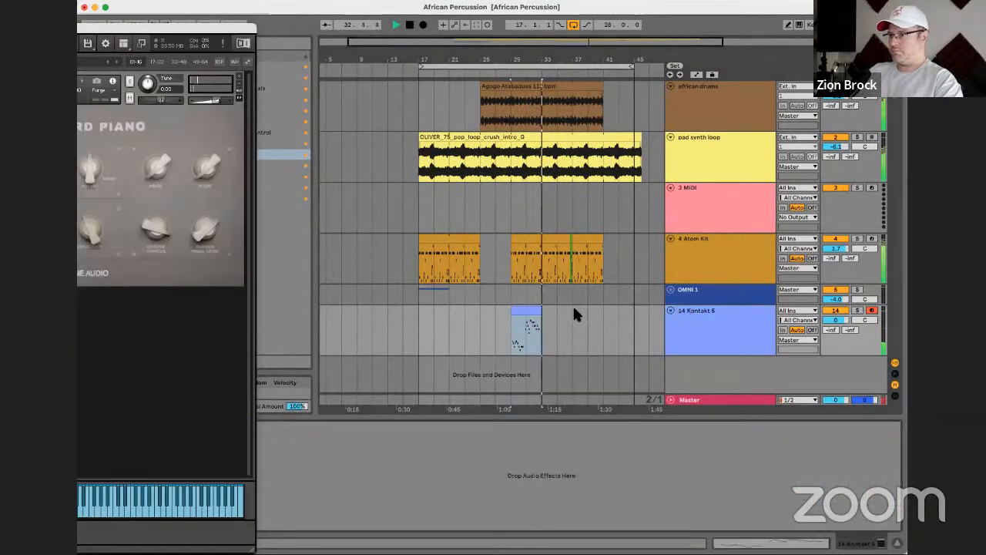
left_click(530, 312)
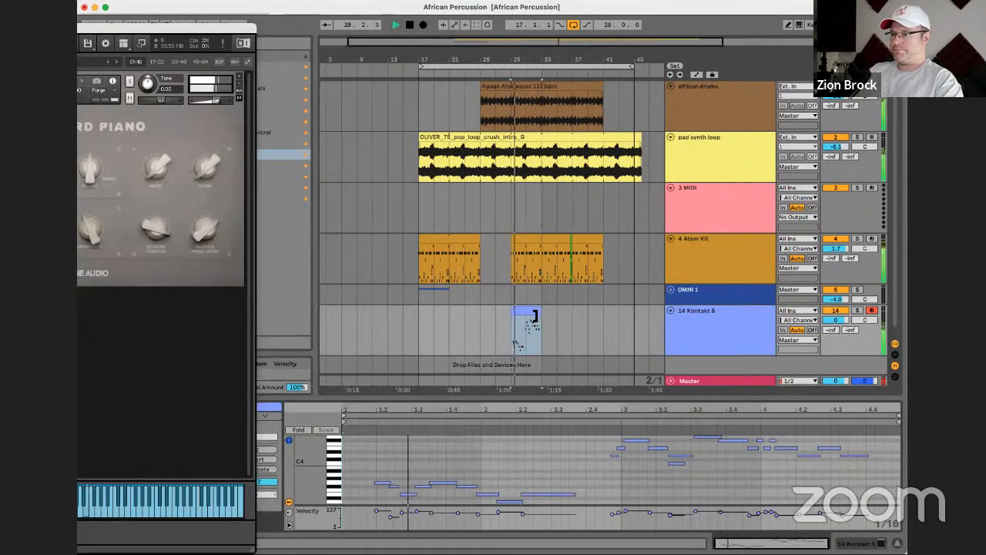
left_click_drag(534, 60, 535, 129)
key("space")
key("space")
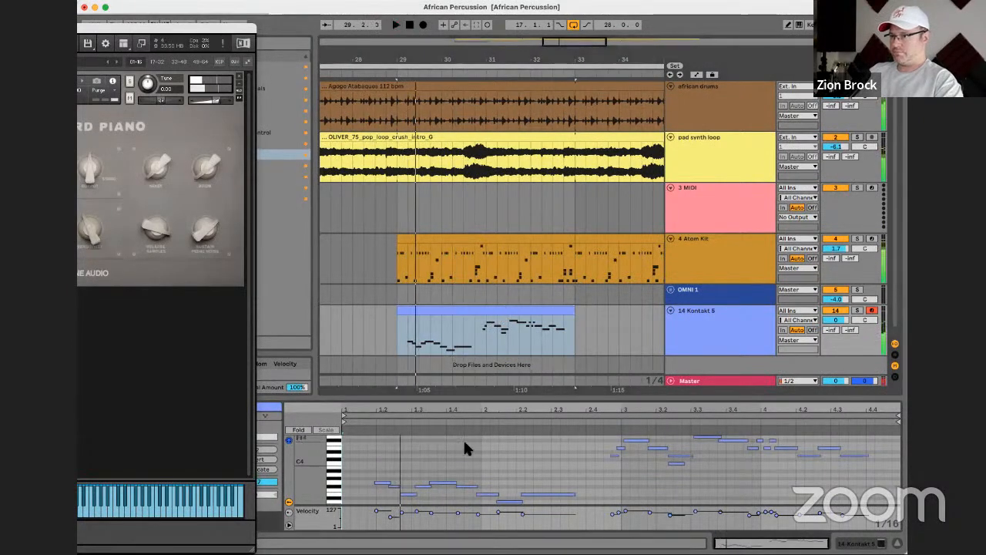
left_click(458, 437)
key("super+a")
key("Delete")
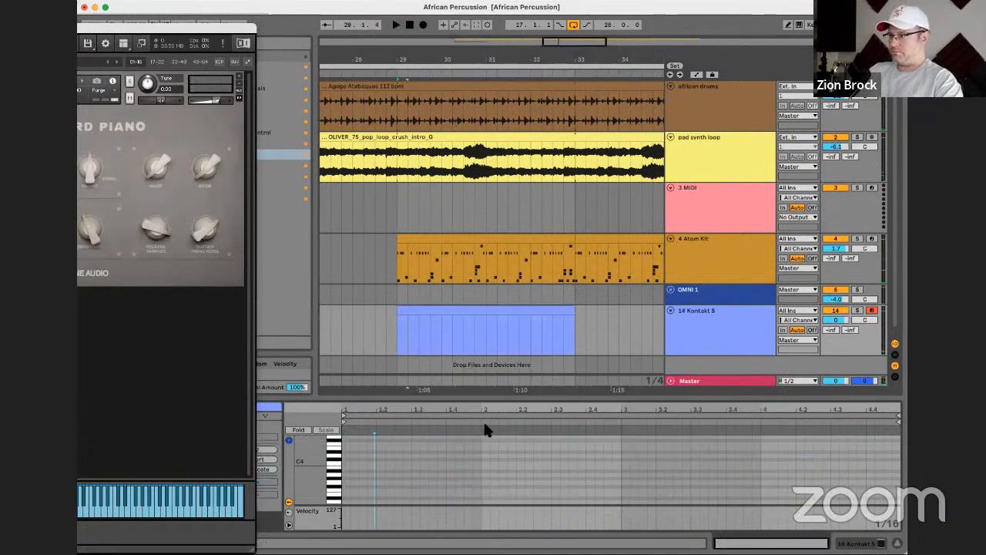
Lower the volume of all tracks from african drums through OMNI 1 together by about 2.2 dB
left_click(703, 102)
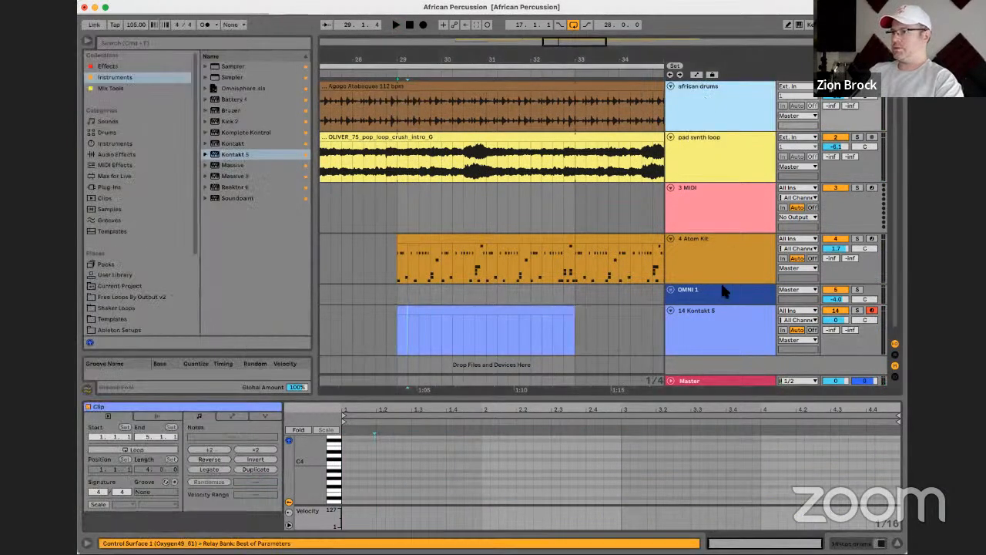
left_click(723, 290, "shift")
left_click_drag(836, 146, 836, 151)
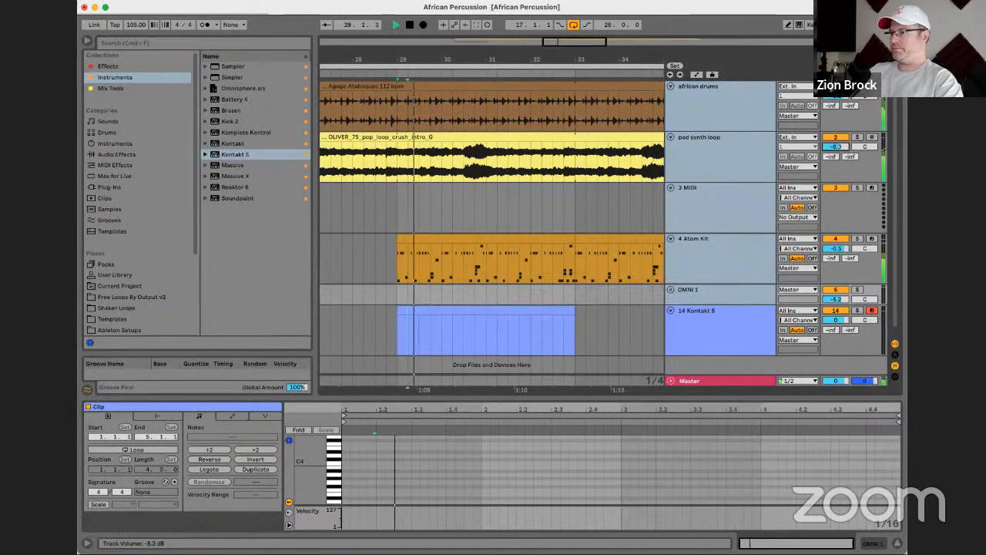
Enlarge the note editor of the empty piano clip at bar 29 and add a nearly one-bar note at its start
left_click(727, 309)
left_click(509, 312)
key("space")
key("space")
left_click_drag(509, 399, 515, 206)
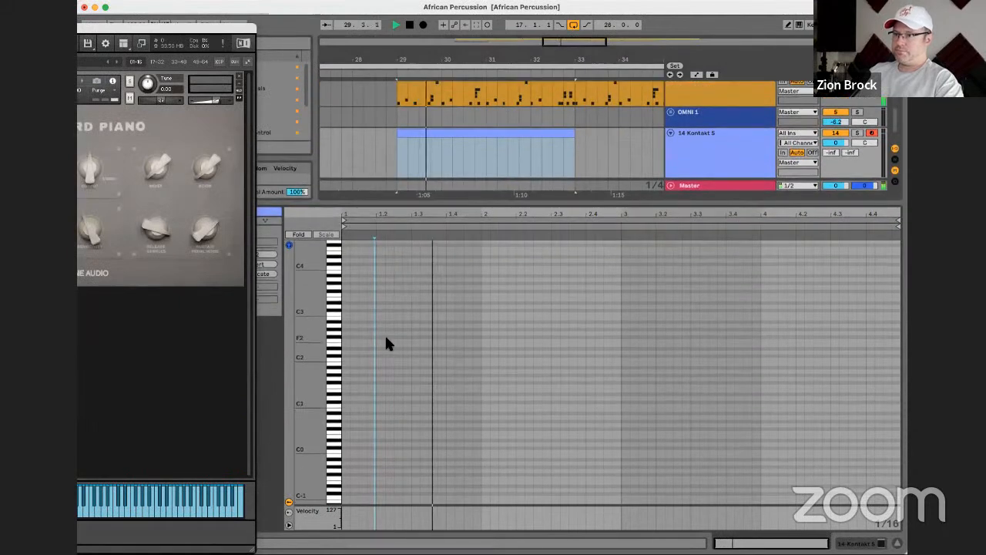
key("space")
left_click_drag(348, 308, 472, 304)
key("space")
key("space")
scroll(373, 357, "up", 2)
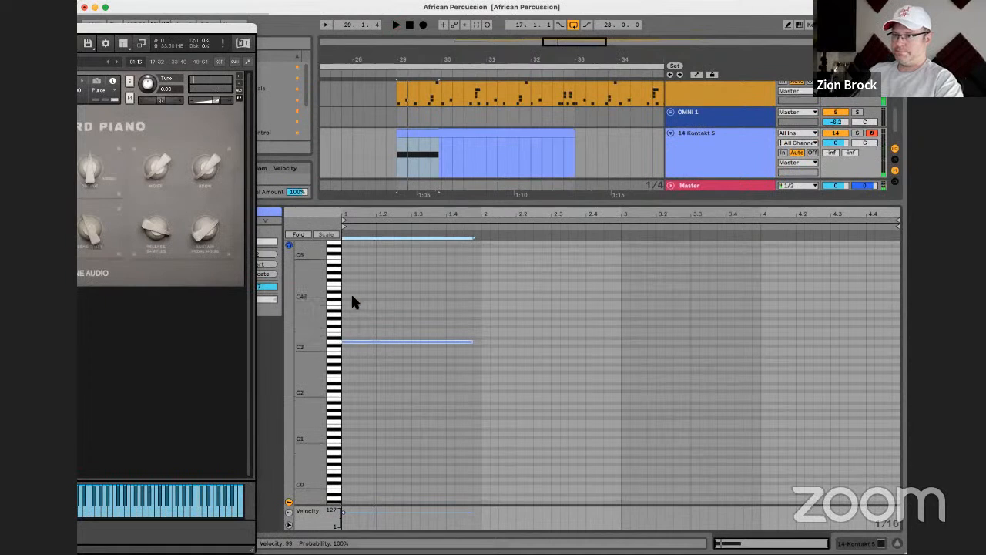
Raise the new piano note by two semitones and audition it
left_click_drag(354, 341, 354, 334)
key("space")
key("space")
Add a copy of the note at F#3 starting on beat 1.3 and audition the overlapping pair
left_click_drag(355, 333, 425, 326)
key("space")
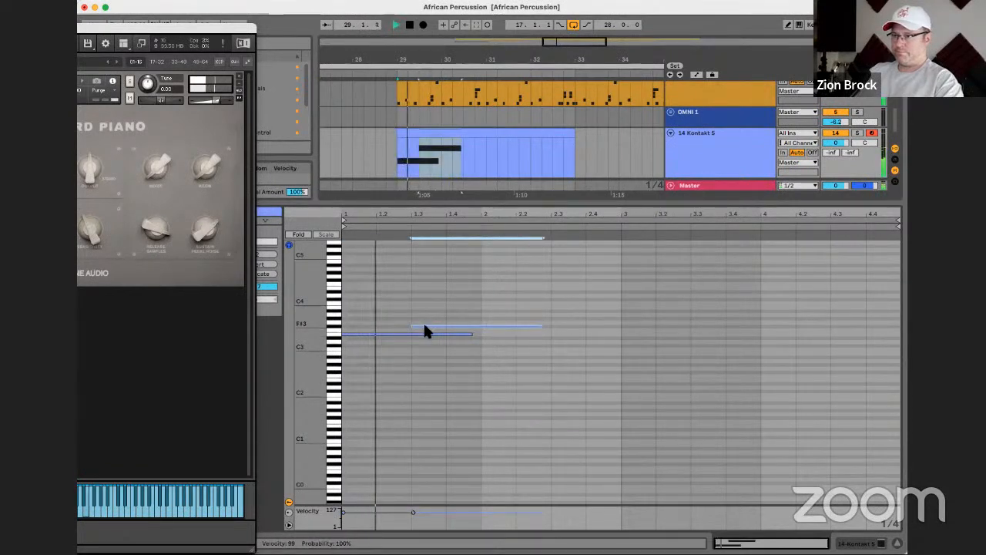
left_click_drag(344, 214, 344, 224)
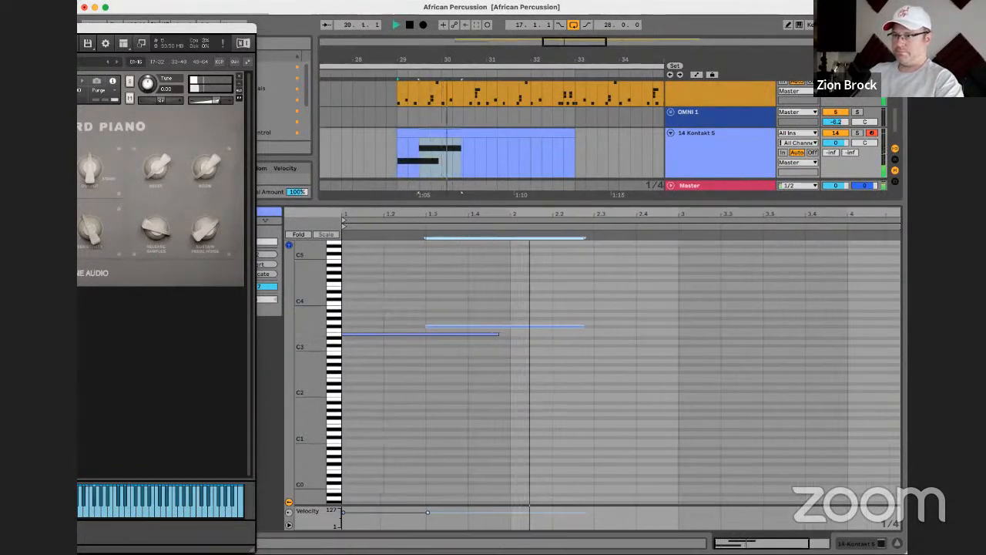
key("space")
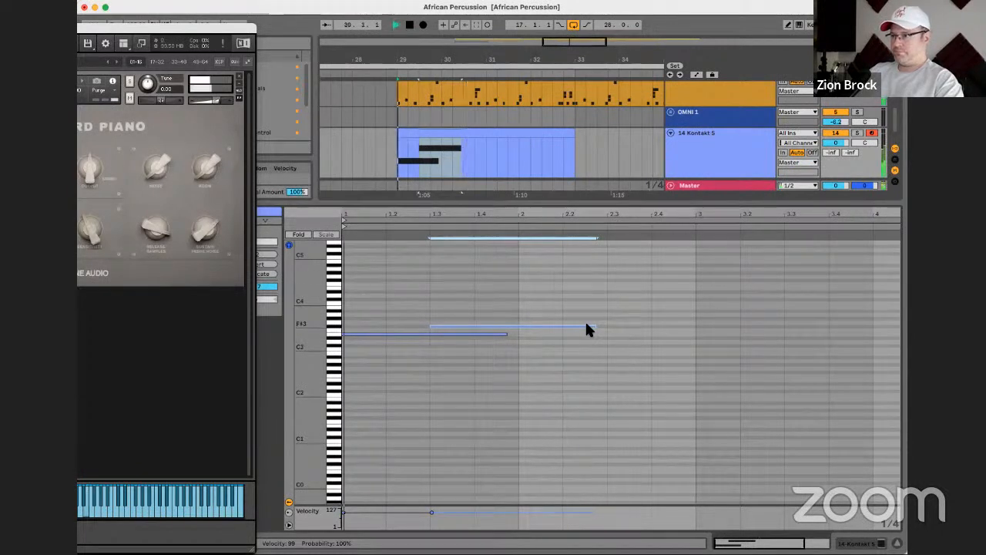
Add copies of the piano note at C3 beneath the first note and at B2 from the clip's bar 2
left_click_drag(378, 331, 381, 351)
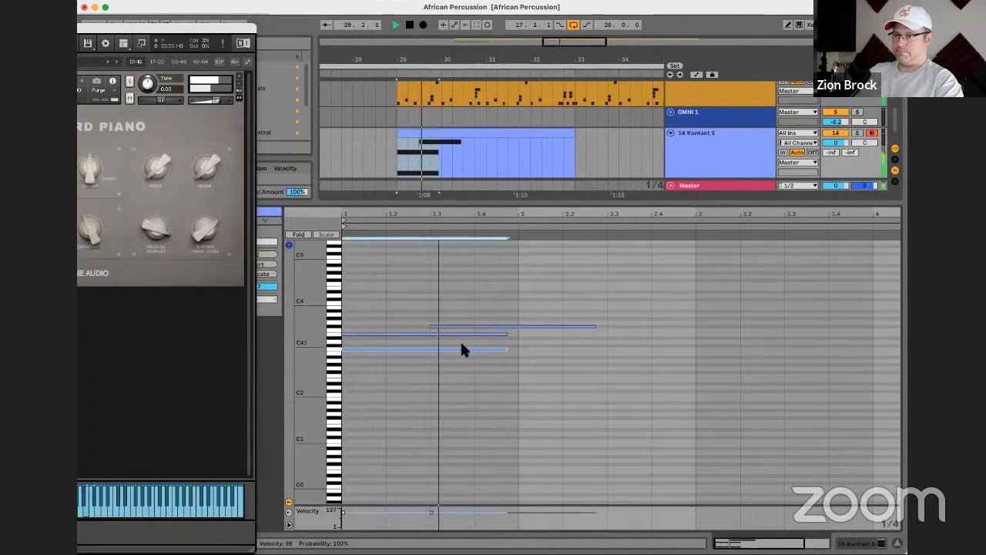
key("space")
left_click_drag(514, 326, 593, 353)
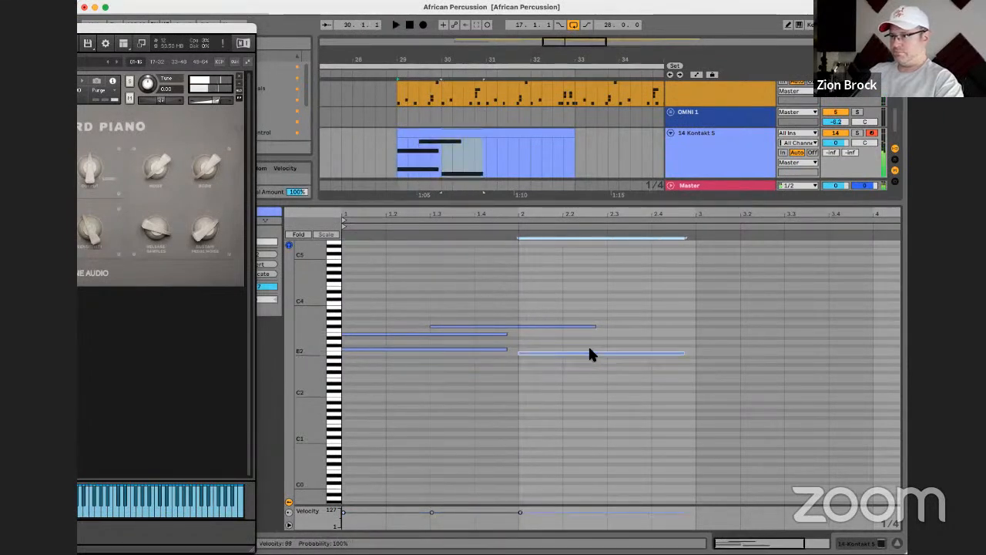
Replay the piano chords with the drums and raise the Kontakt 5 track's volume to 4.5 dB
key("space")
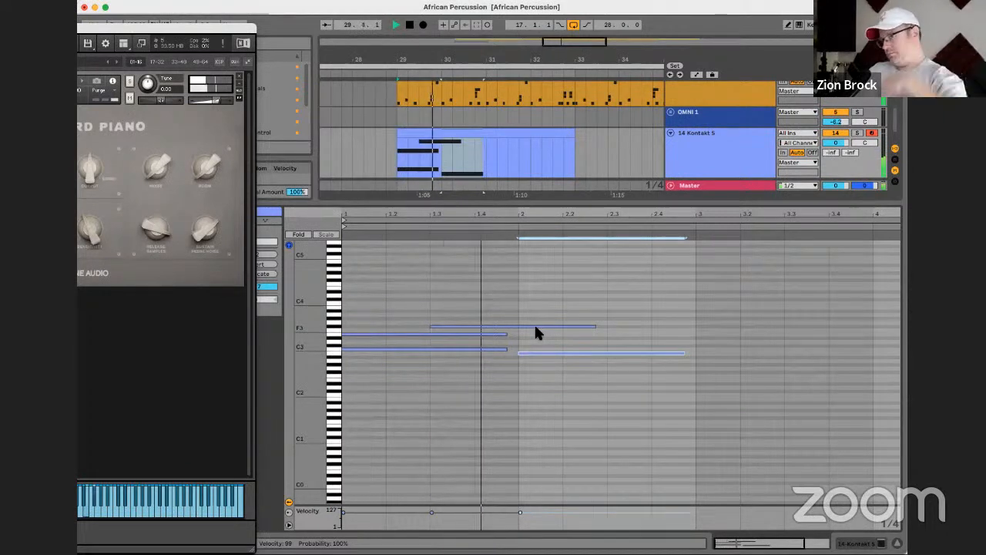
key("space")
key("space")
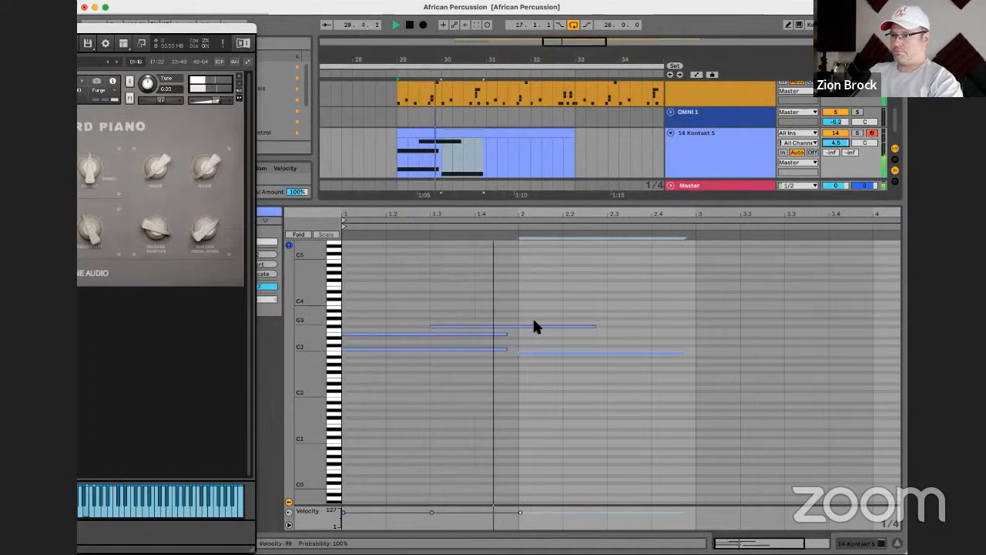
Shorten the F#3 note to end at the clip's bar 2 and add a second long note above the B2 note
key("space")
mouse_move(521, 325)
left_mouse_down()
mouse_move(598, 347)
mouse_move(601, 335)
mouse_move(601, 344)
mouse_move(599, 332)
mouse_move(522, 326)
left_mouse_up()
key("space")
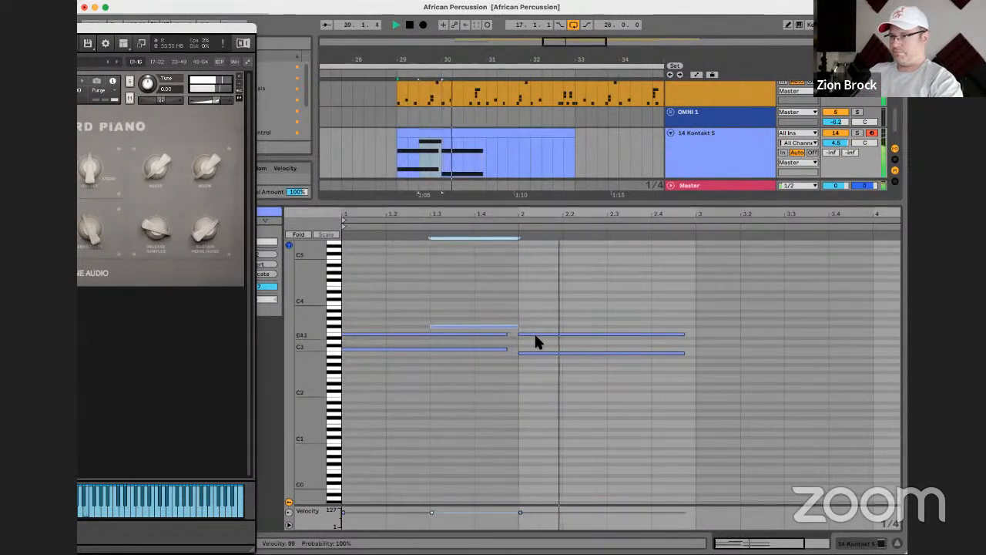
Duplicate all notes of the two-bar piano pattern into bars 3 and 4 of the clip and play it back
left_click(572, 135)
key("space")
left_click_drag(560, 412, 329, 303)
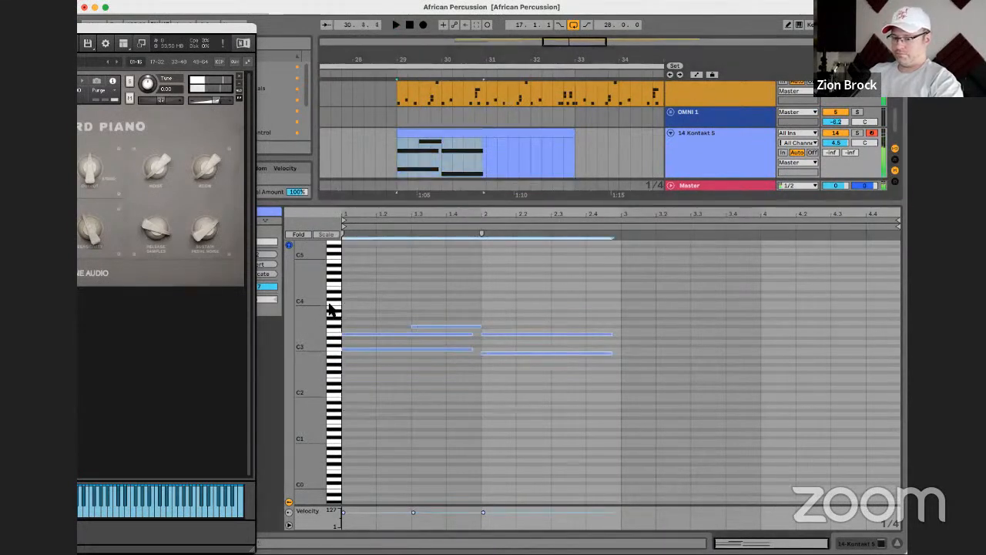
key("ctrl+d")
key("space")
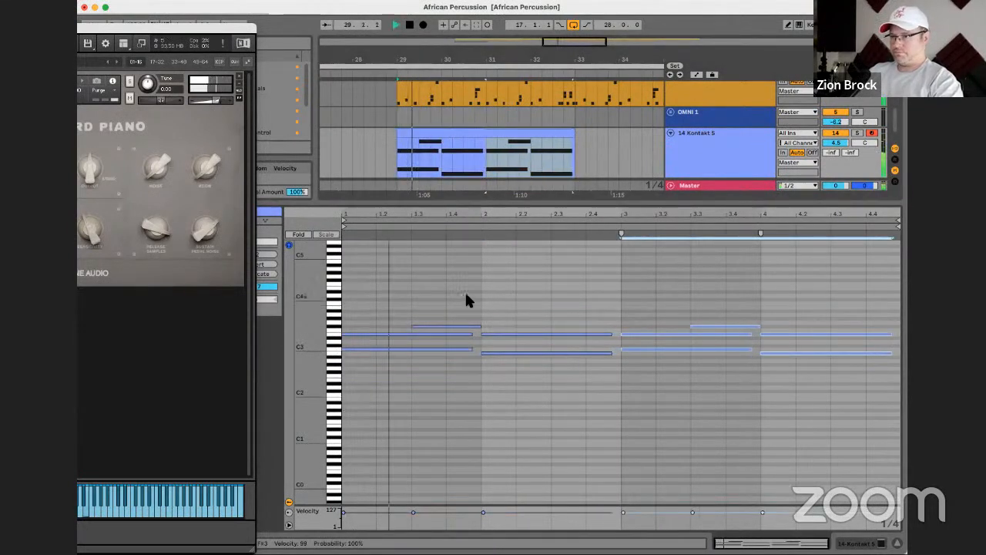
Try the piano notes one octave higher during playback and check the Kontakt instrument window
key("space")
key("space")
scroll(413, 316, "up", 2)
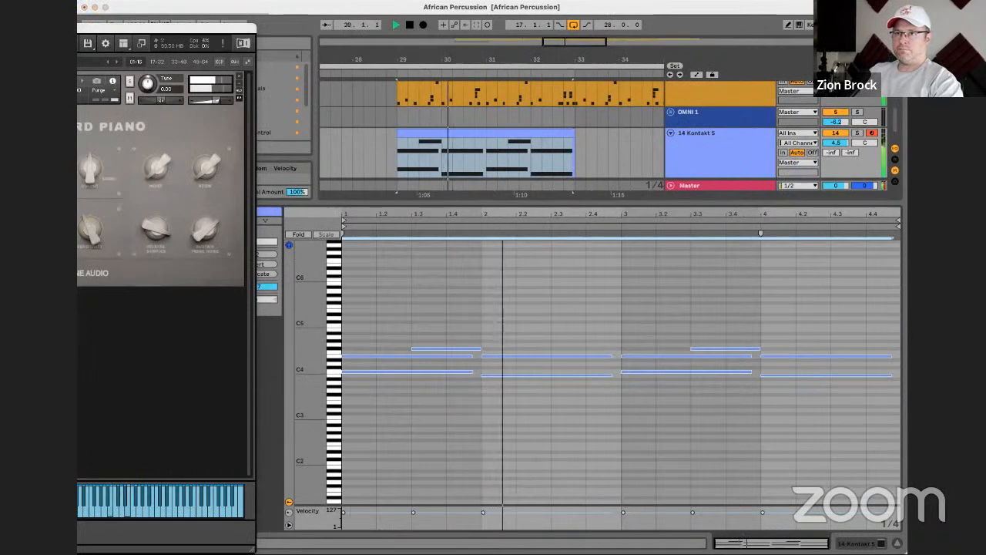
left_click_drag(53, 29, 392, 29)
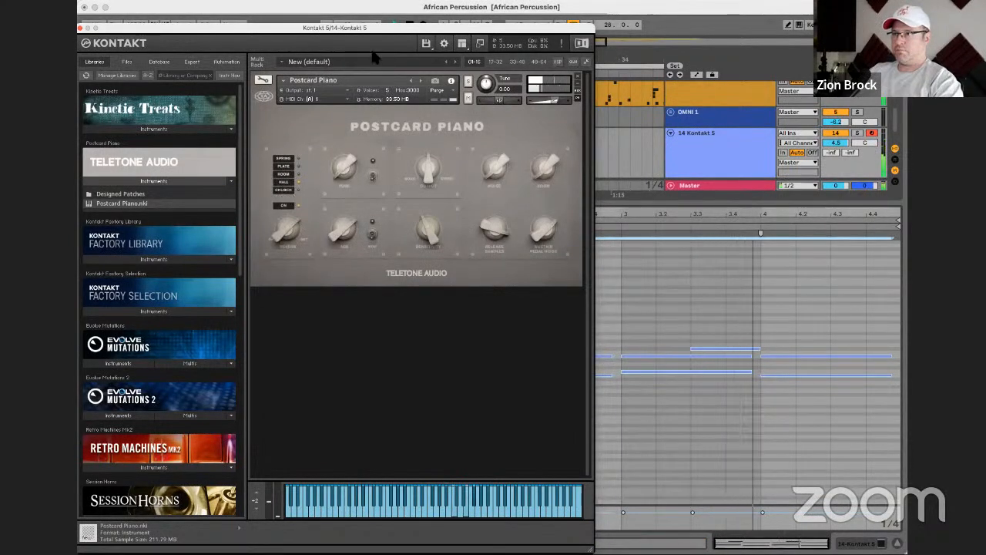
left_click_drag(321, 29, 0, 31)
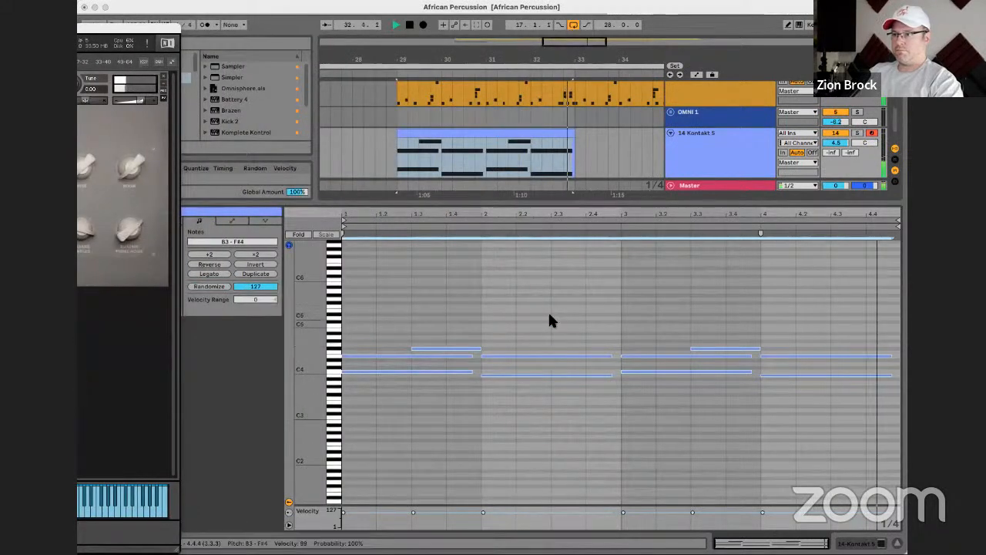
Set the arrangement loop to the four-bar Kontakt 5 clip starting at bar 29 and replay it from the start
left_click(561, 121)
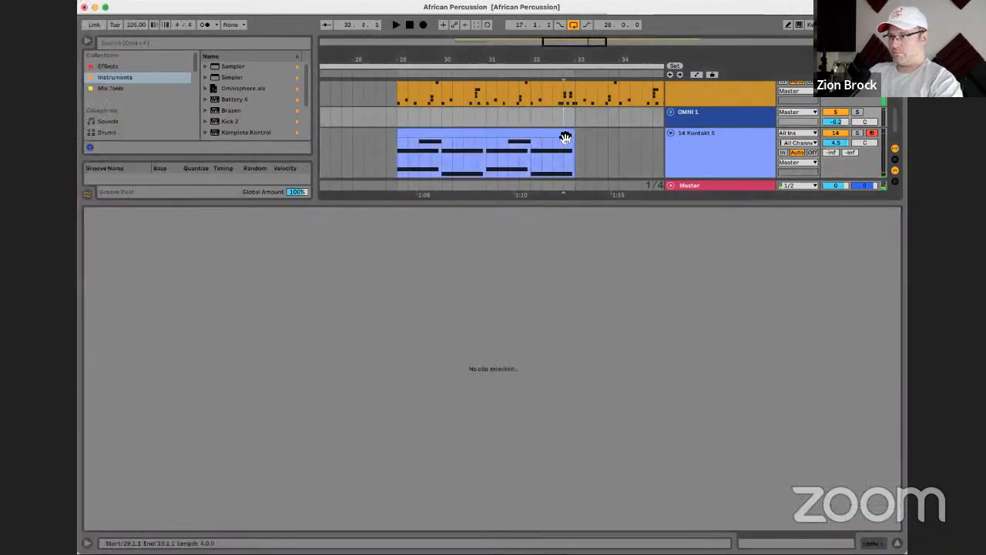
left_click(566, 137)
key("super+l")
key("space")
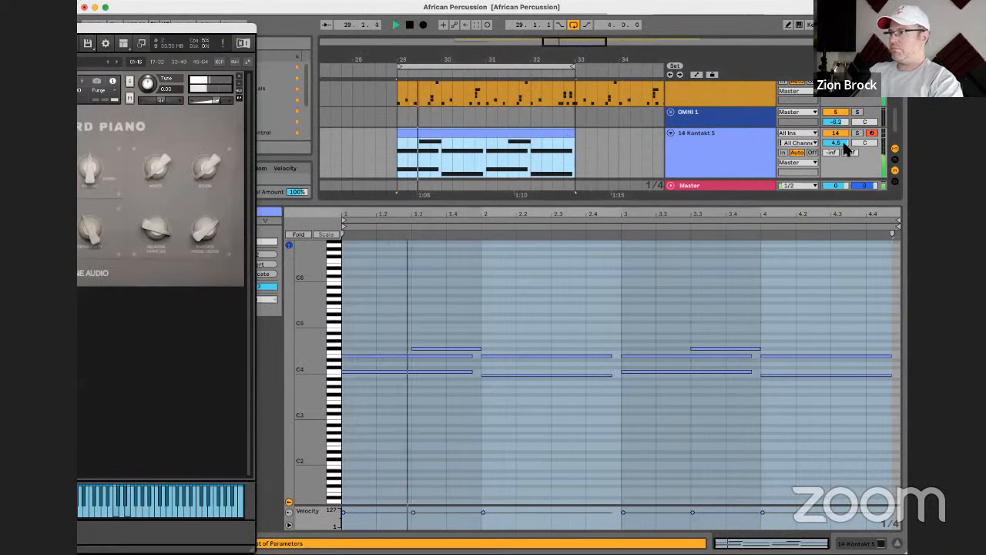
key("space")
key("space")
left_click_drag(351, 216, 346, 224)
key("space")
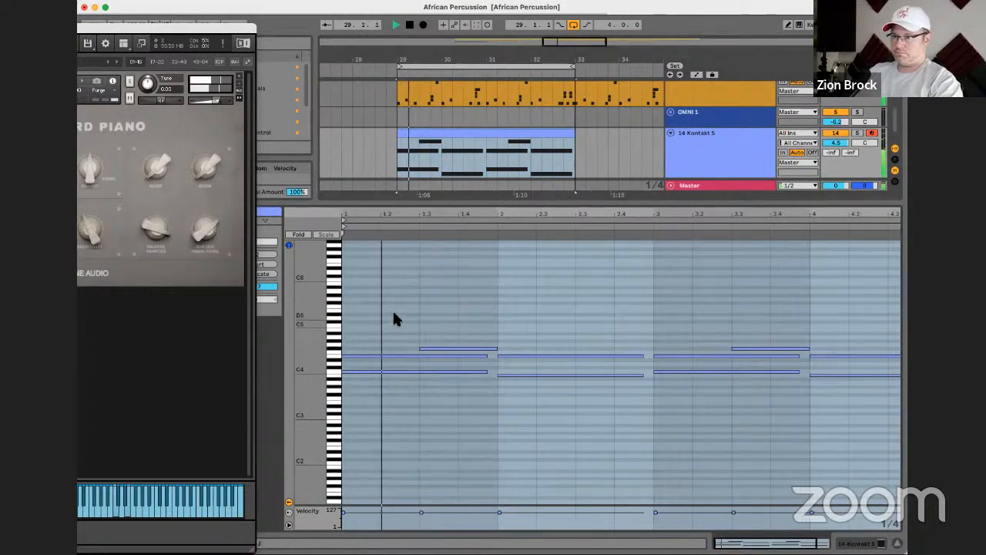
Transpose all piano notes in the clip down one octave and play them back
scroll(390, 316, "up", 3)
key("space")
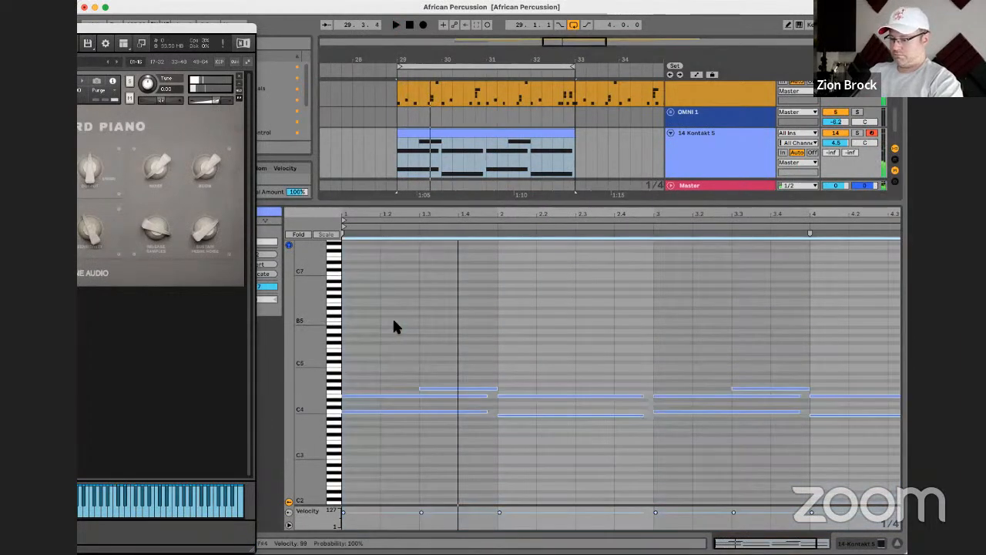
key("space")
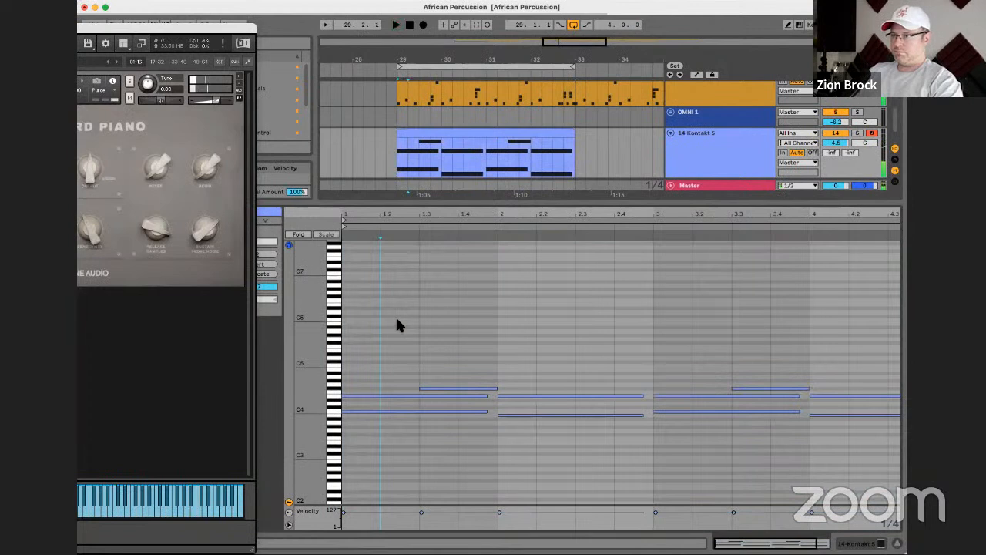
key("shift+Left")
key("super+a")
key("shift+Down")
key("space")
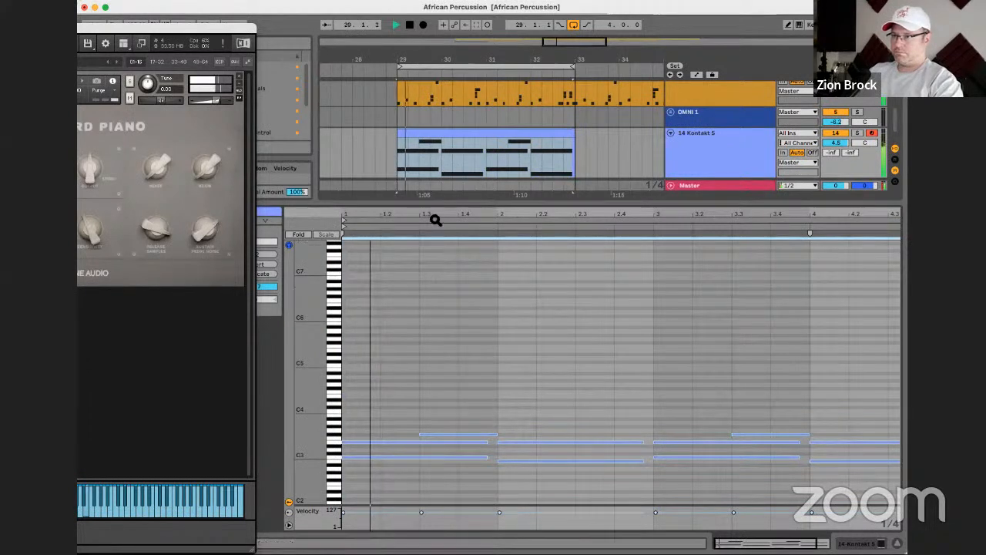
Add an eighth-note E4 melody note above the chords, ending at the clip's beat 1.3, and audition it
left_click_drag(435, 220, 394, 346)
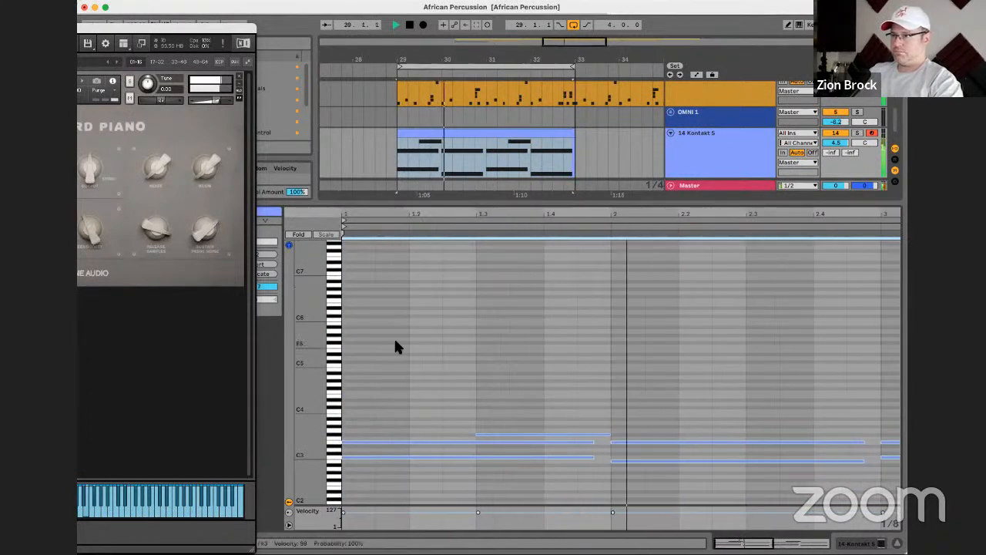
key("space")
double_click(460, 310)
left_click_drag(464, 313, 462, 397)
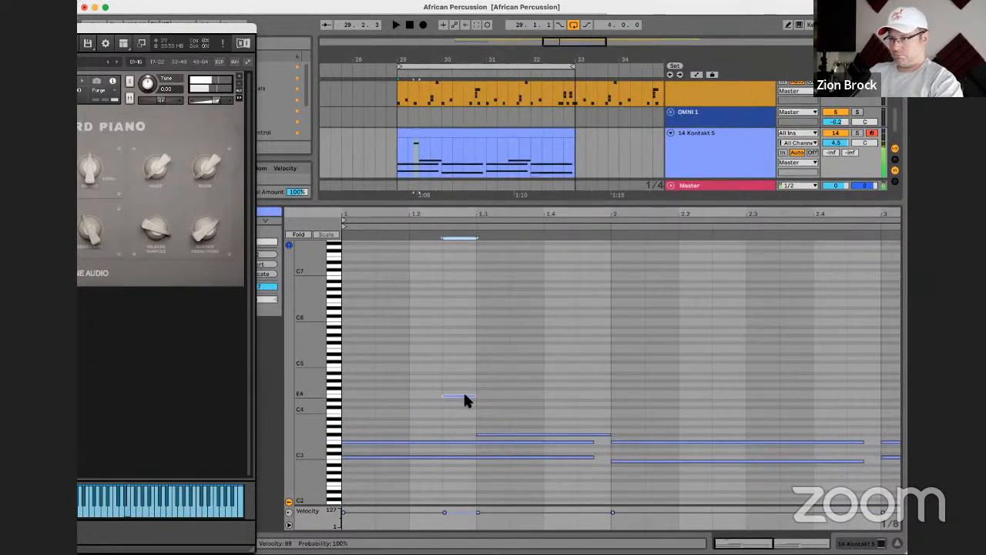
key("space")
key("space")
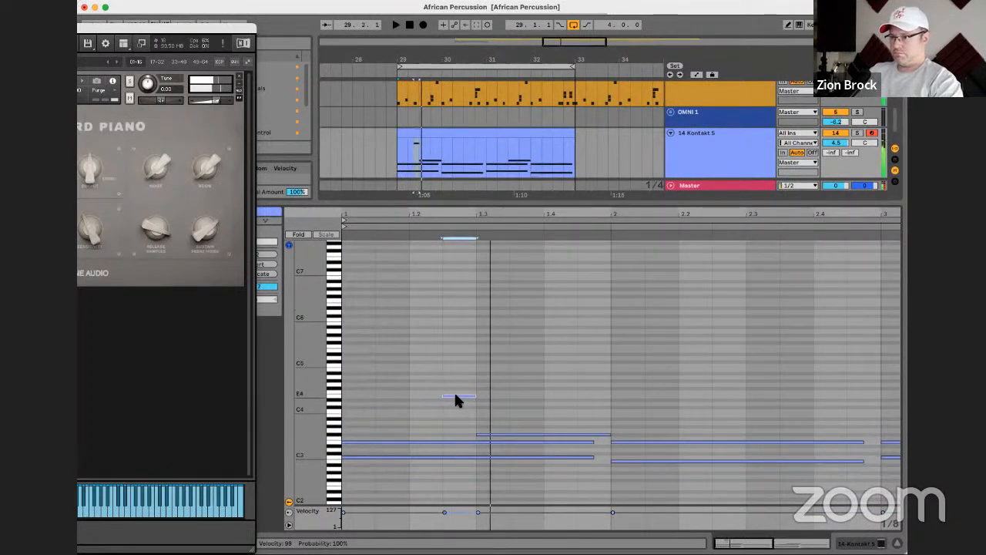
Add an F#4 note overlapping the end of the E4 and a longer G4 note starting at beat 1.3
mouse_move(456, 399)
left_mouse_down()
mouse_move(478, 396)
mouse_move(479, 385)
mouse_move(571, 384)
left_mouse_up()
key("space")
key("space")
left_click(508, 387)
left_click(479, 383)
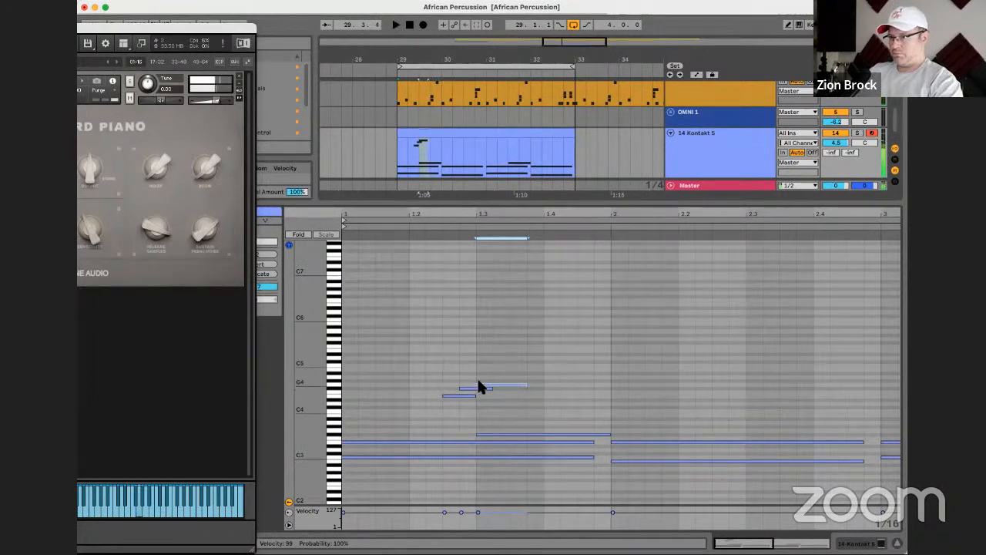
Audition the rising melody and add a sixteenth-note F#4 beneath the end of the G4 note
mouse_move(307, 389)
left_mouse_down()
mouse_move(308, 416)
mouse_move(309, 391)
left_mouse_up()
key("space")
key("space")
left_click(518, 322)
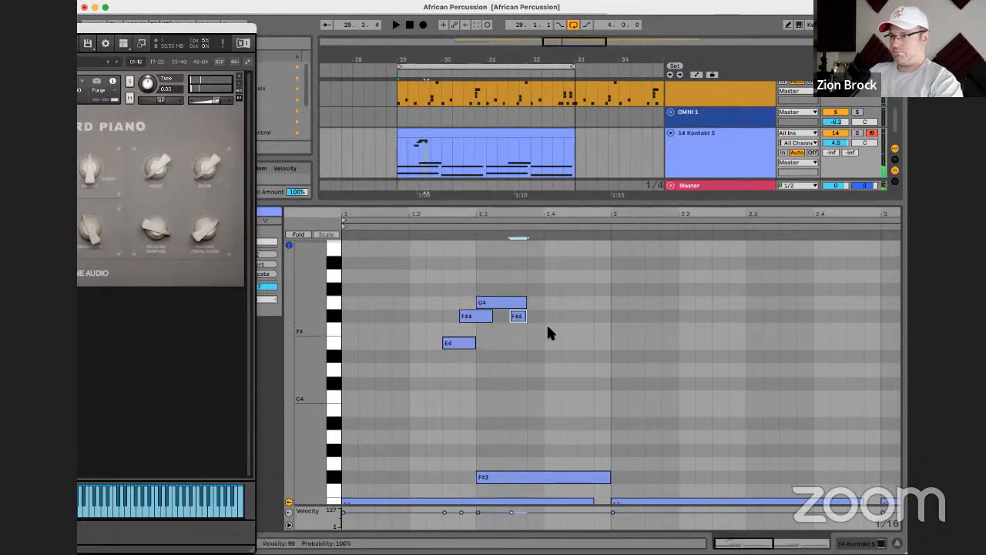
Add sixteenth notes E4 and D4 after beat 1.4 and another E4 at the clip's bar 2, then play the melody
double_click(568, 355)
left_click_drag(569, 355, 573, 339)
double_click(585, 370)
double_click(617, 342)
key("space")
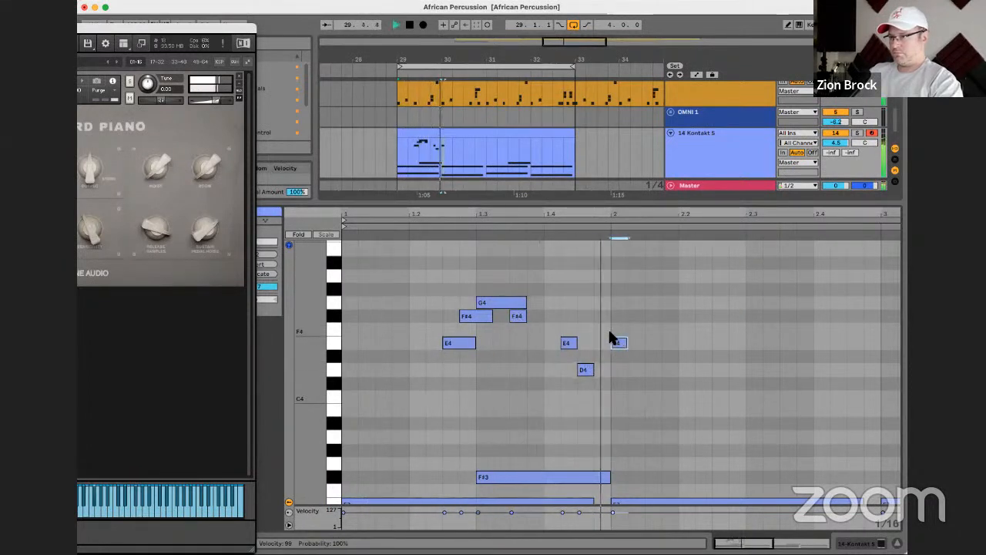
Extend the closing E4 to about two beats from just before bar 2, and lengthen the preceding D4 and short E4 so the notes connect
left_click_drag(620, 342, 729, 341)
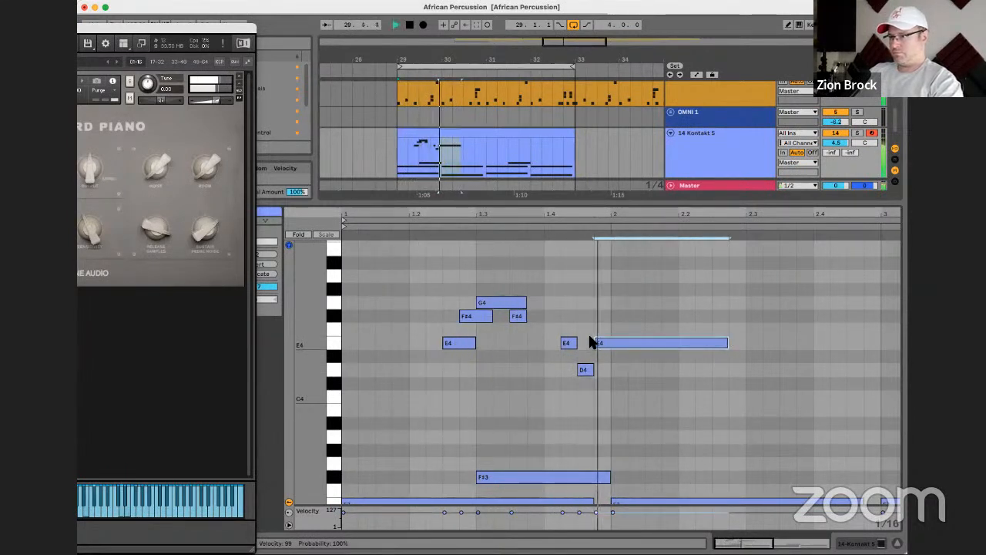
left_click_drag(605, 343, 590, 370)
left_click(586, 370)
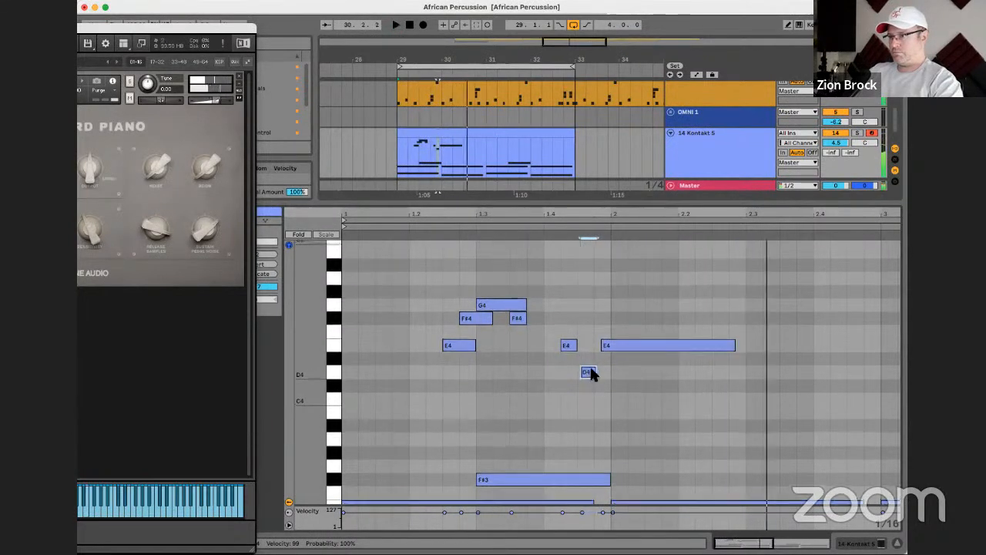
left_click_drag(598, 371, 580, 346)
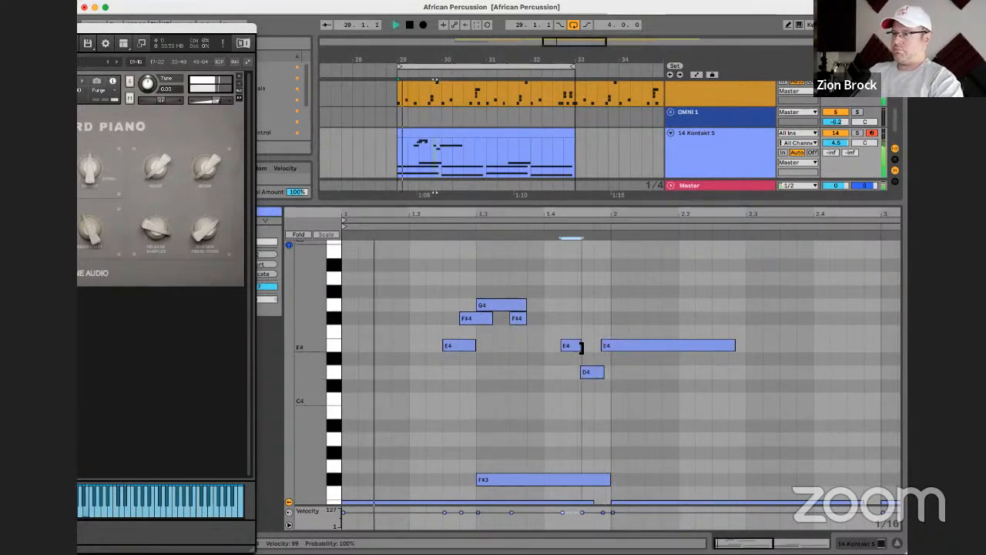
Lengthen the second F#4 to about three quarters of a beat and shorten the G4 to end just past that note's start
left_click_drag(527, 318, 560, 317)
left_click(524, 305)
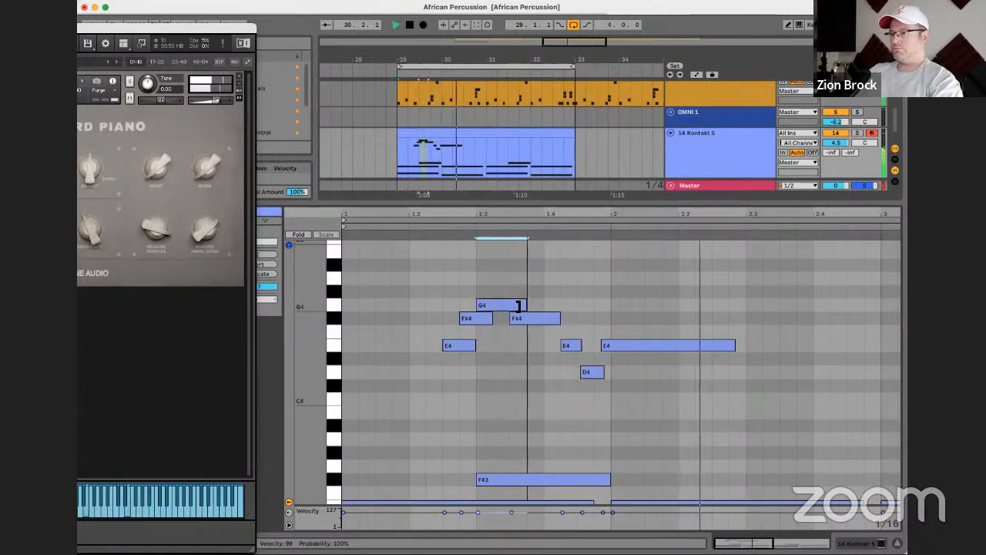
left_click_drag(518, 306, 517, 306)
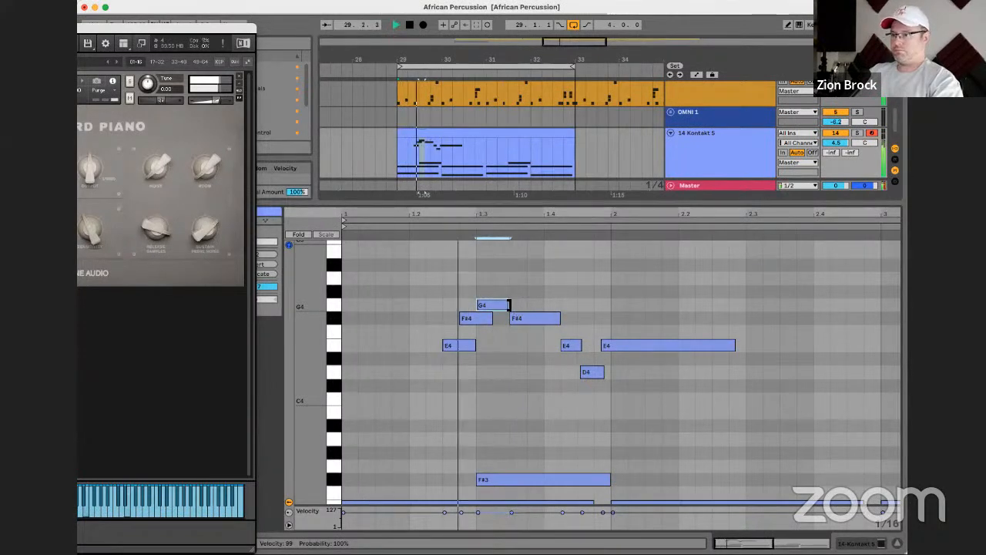
left_click_drag(509, 306, 515, 305)
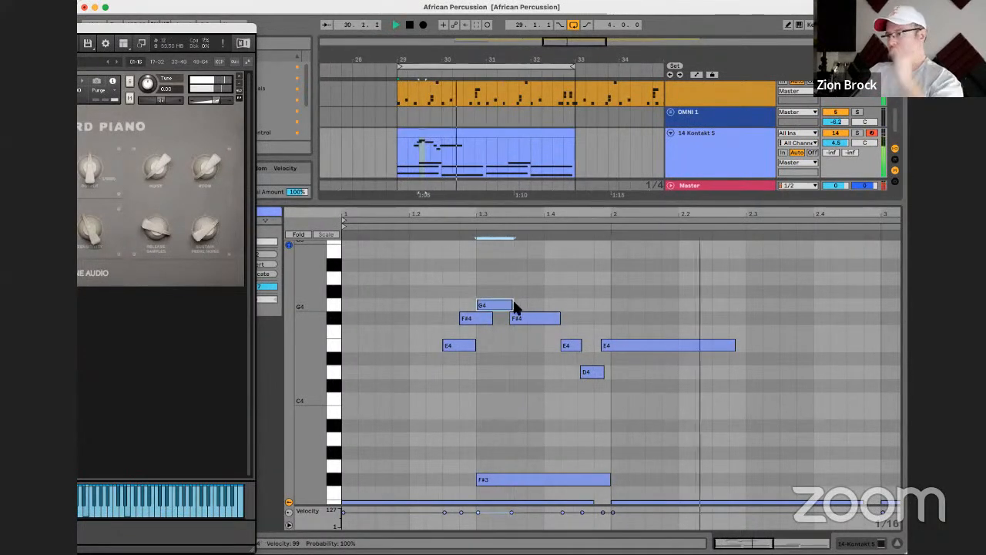
Copy the whole upper melody phrase from bar 1 to the same position in bar 3
left_click_drag(621, 213, 621, 189)
key("space")
left_click_drag(565, 396, 400, 287)
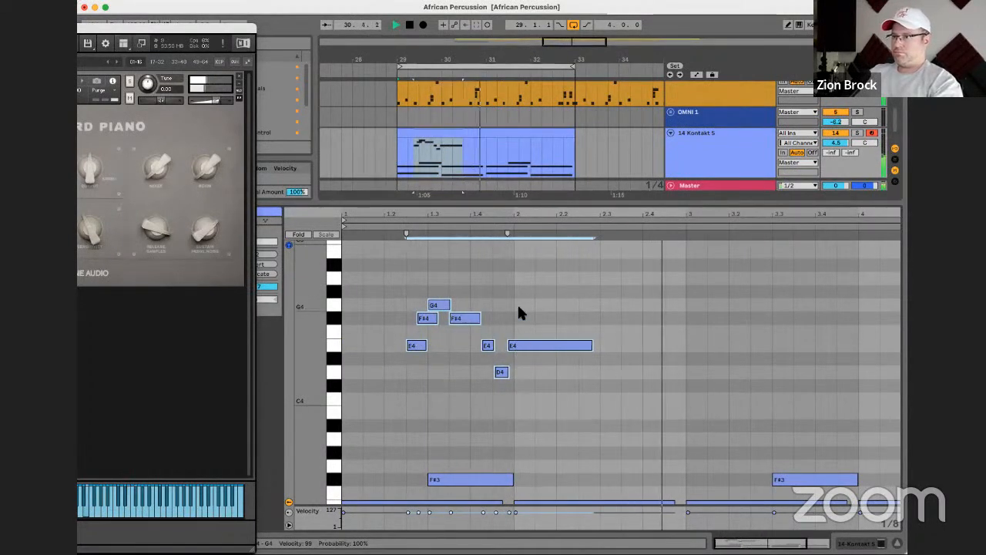
key("space")
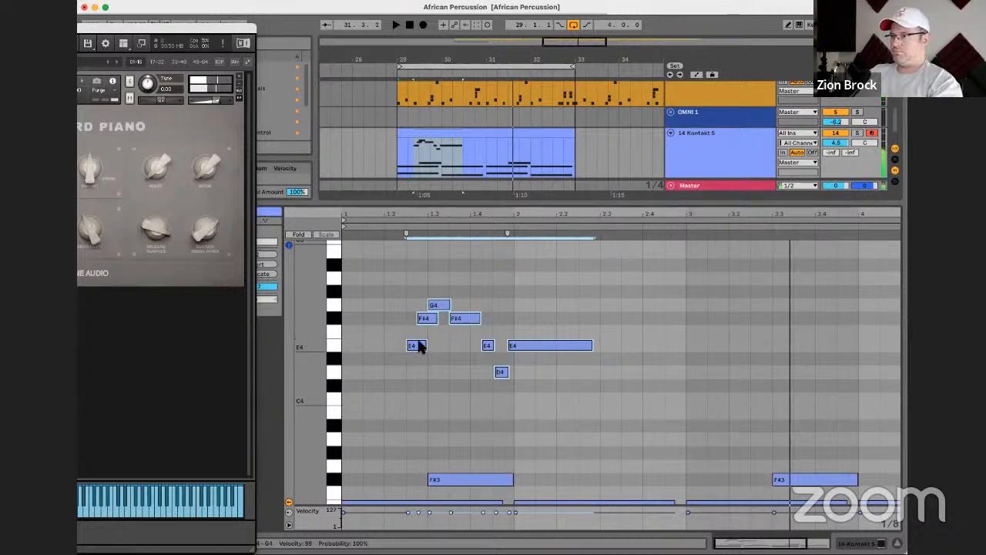
left_click_drag(416, 345, 772, 344)
key("alt")
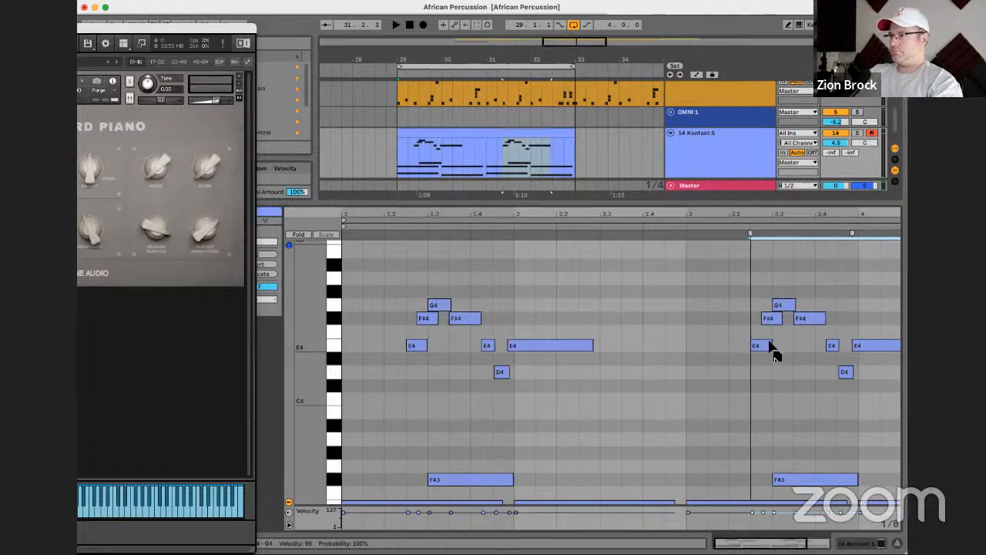
In the bar 3 copy, lower the G4 and the second F#4 to E4 and the closing long note to B3
left_click(759, 366)
left_click(770, 322)
left_click_drag(777, 306, 802, 349)
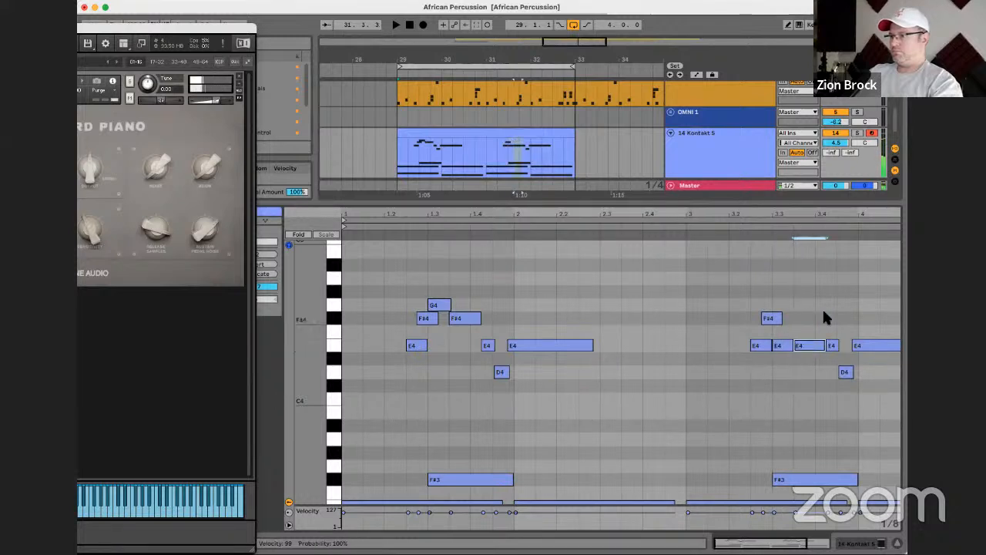
scroll(801, 311, "right", 4)
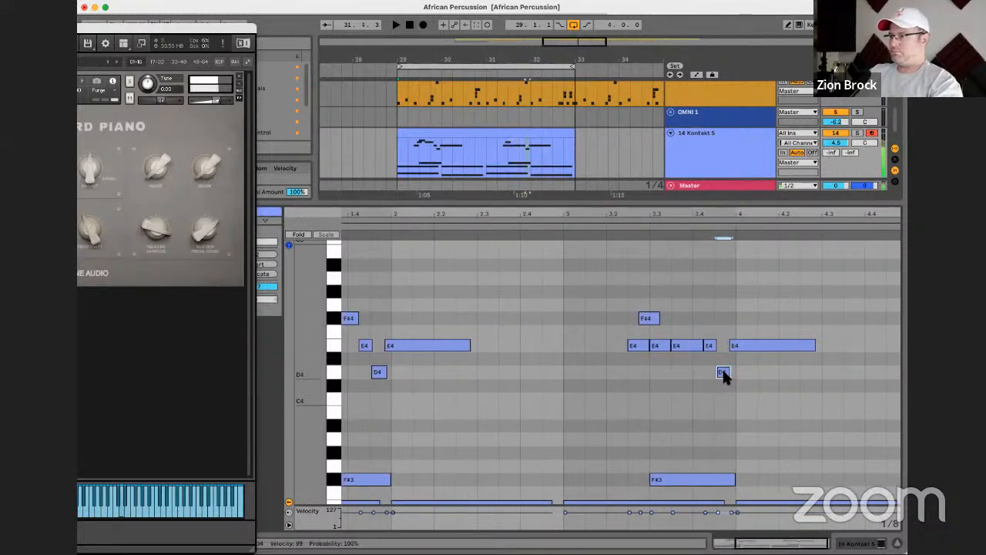
left_click_drag(739, 346, 744, 417)
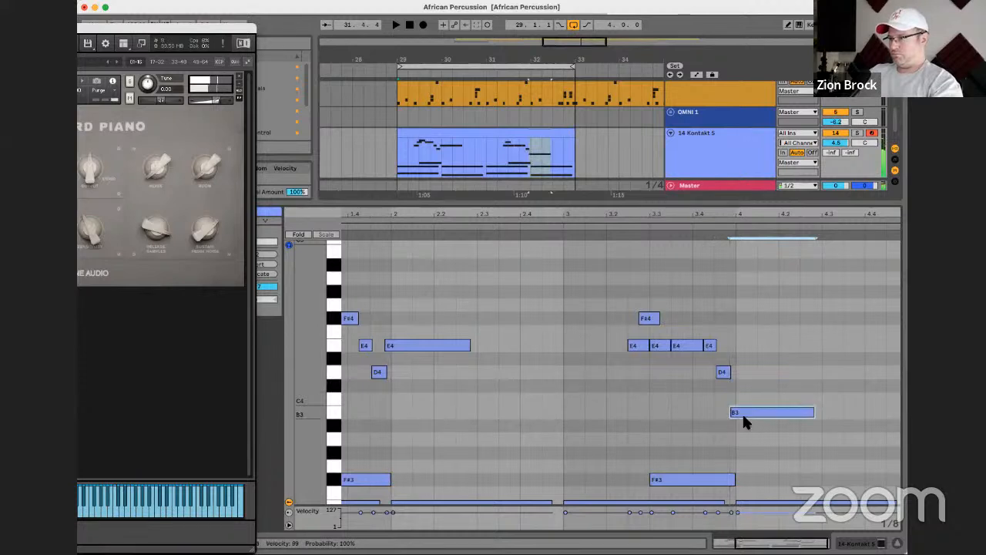
Play back the piano clip and audition the phrase variation in bar 3
left_click(507, 144)
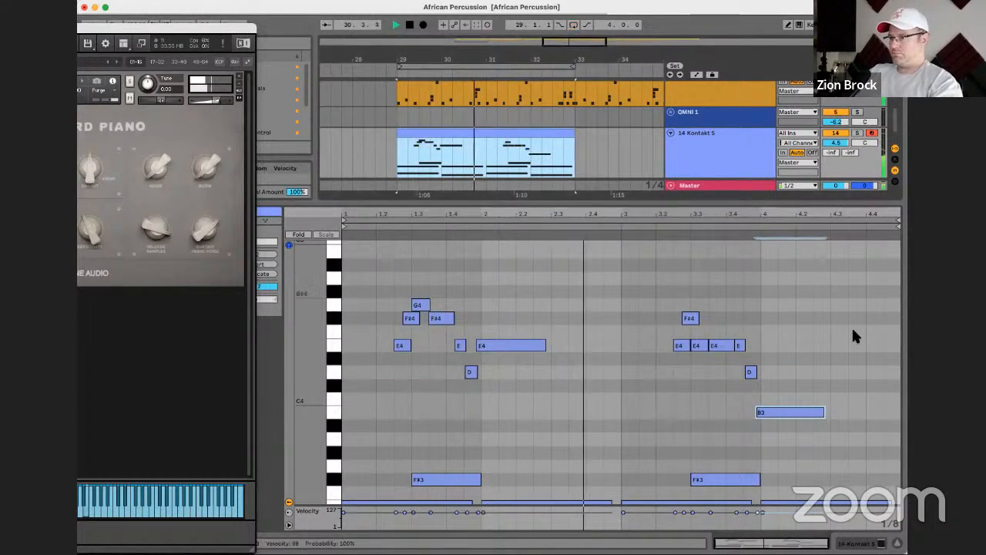
left_click(761, 320)
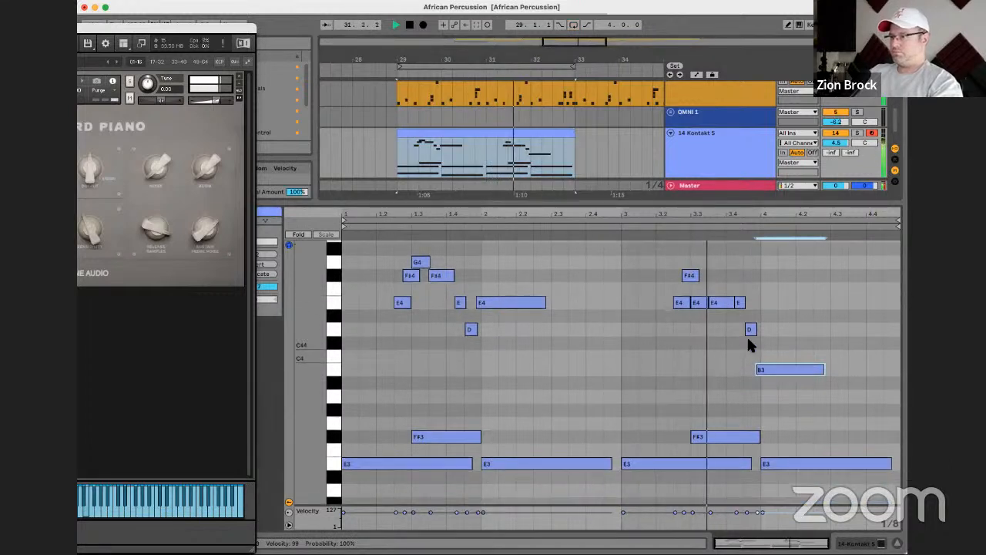
left_click(728, 281)
key("space")
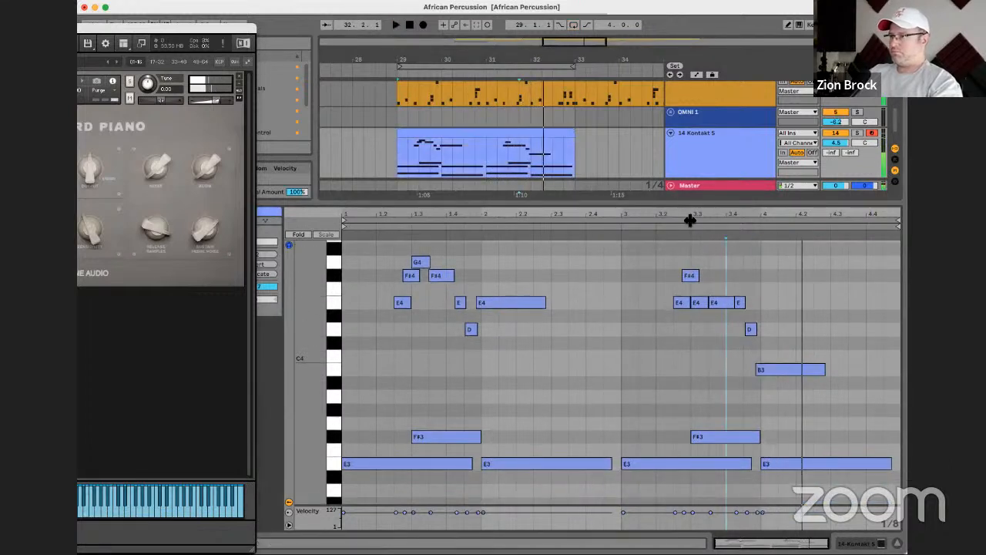
left_click_drag(688, 220, 580, 226)
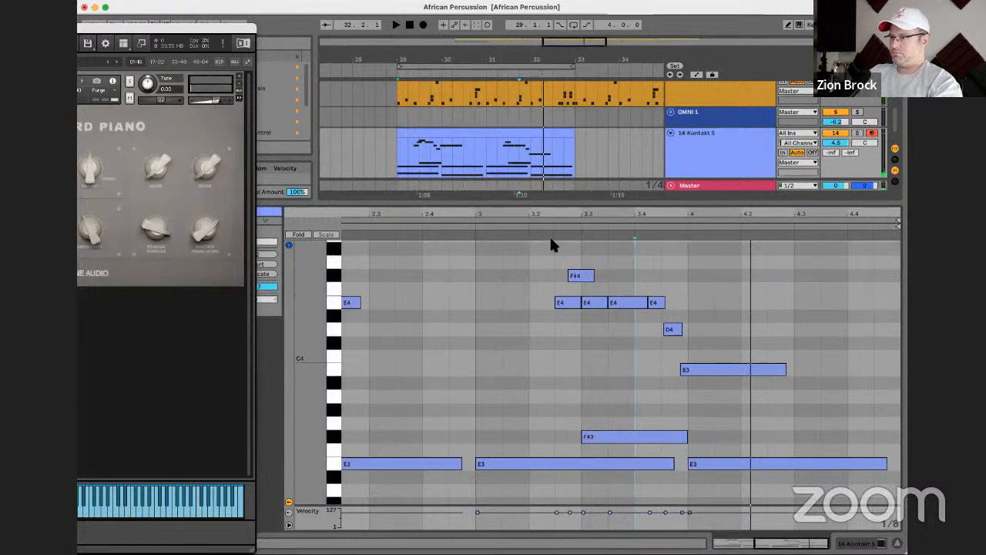
left_click(488, 159)
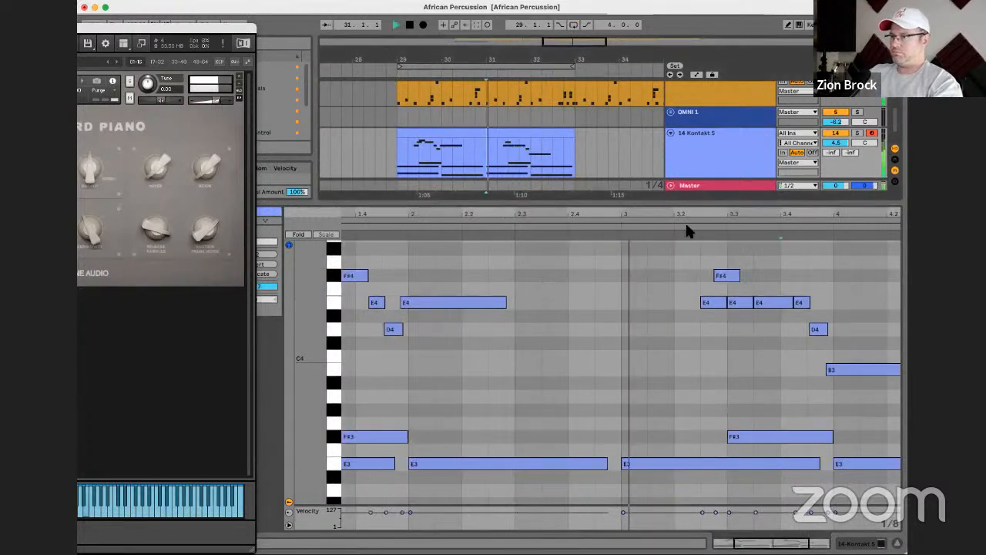
scroll(702, 304, "right", 3)
key("space")
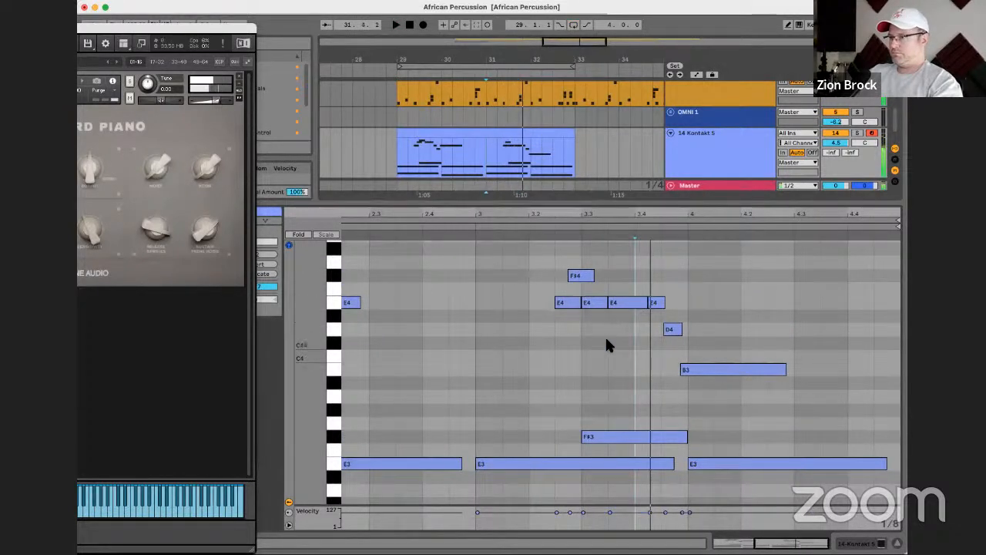
In the bar 3 phrase, lower the third E4 to D4 and delete the short E4 that follows it
left_click_drag(617, 304, 626, 330)
key("space")
key("space")
left_click(655, 303)
key("space")
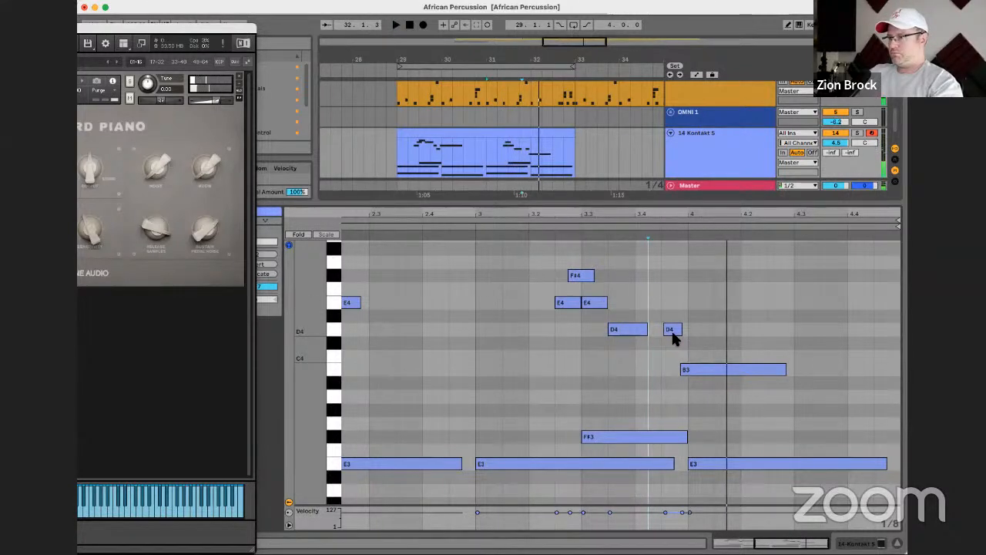
Replace the B3 with a new one starting exactly on bar 4, about two and a half beats long
double_click(697, 370)
double_click(693, 371)
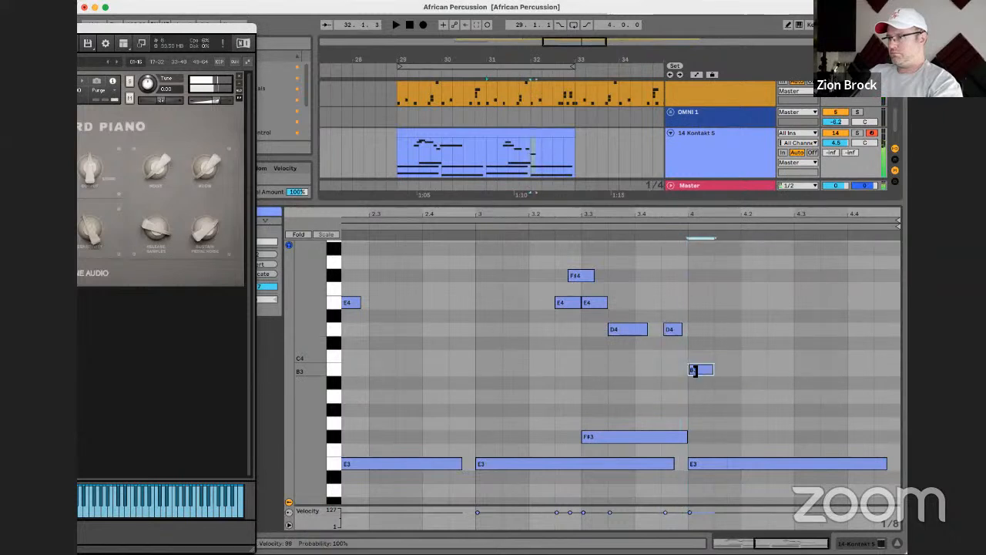
left_click_drag(713, 370, 815, 371)
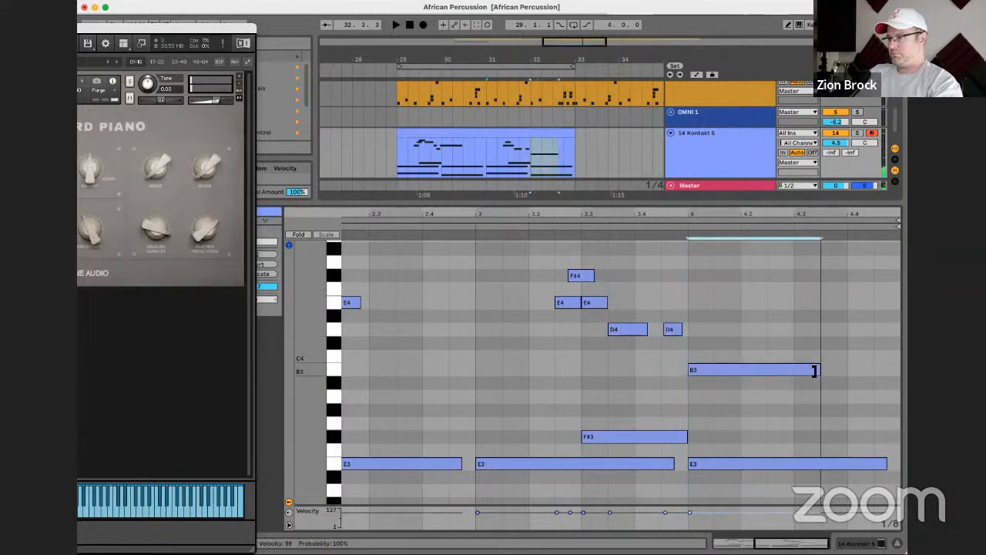
Move the short D4 before the B3 down to C4, right before bar 4, and lower its velocity to 66
left_click(668, 329)
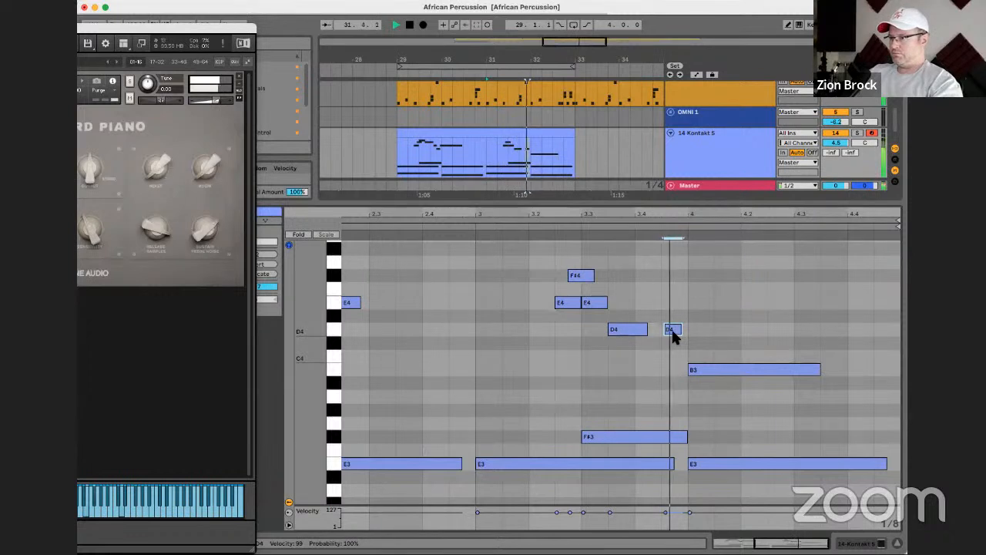
left_click_drag(671, 326, 682, 354)
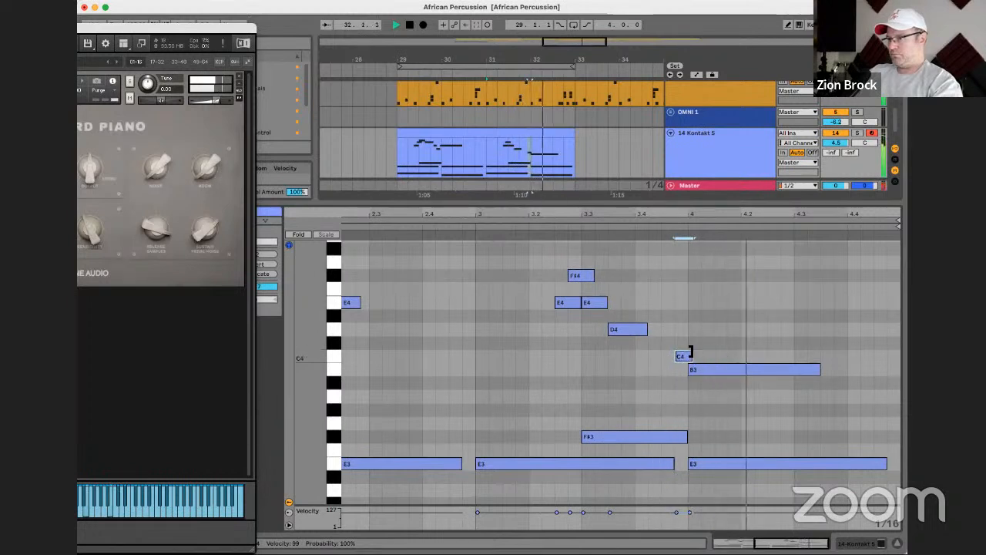
left_click_drag(677, 511, 675, 515)
left_click_drag(675, 208, 754, 212)
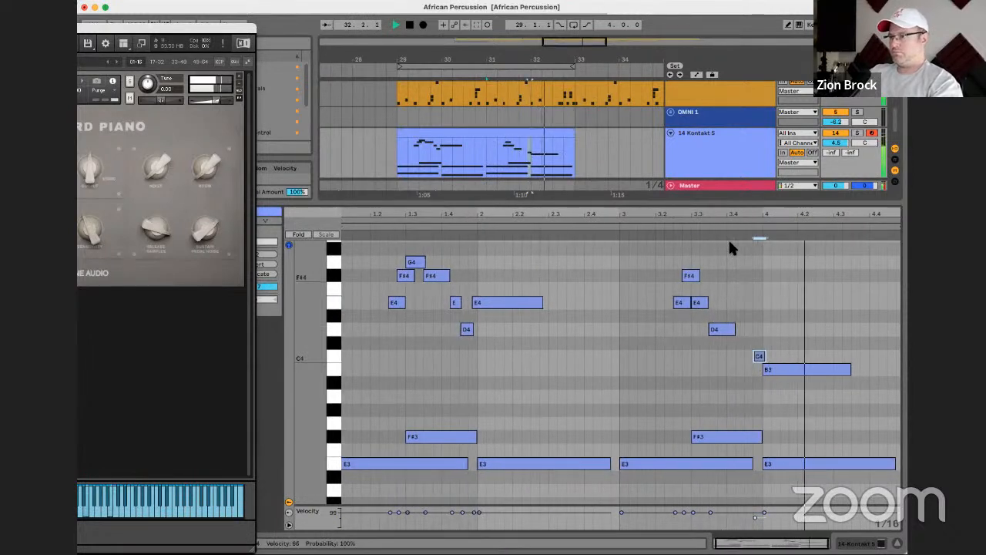
Loop playback over the full length of the piano clip
left_click(538, 131)
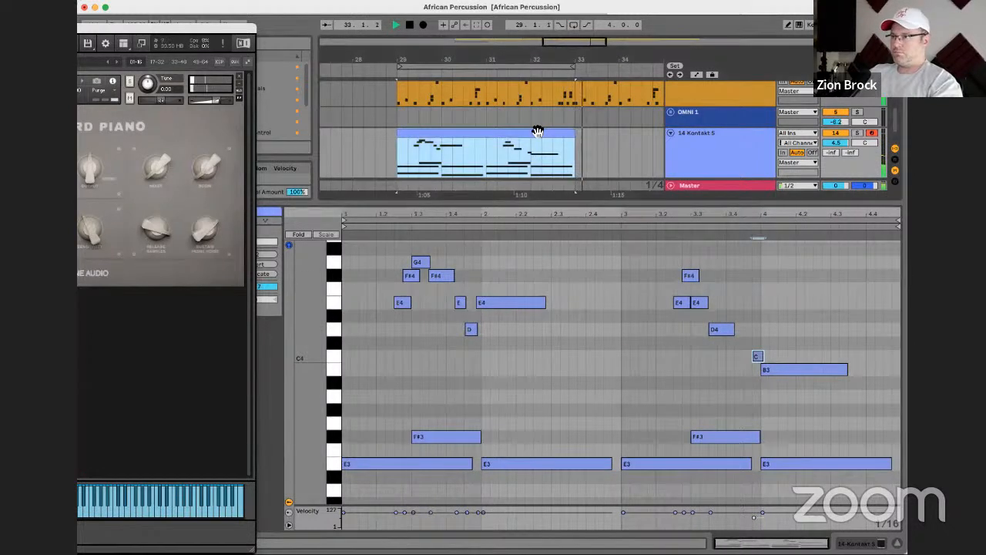
key("space")
key("super+l")
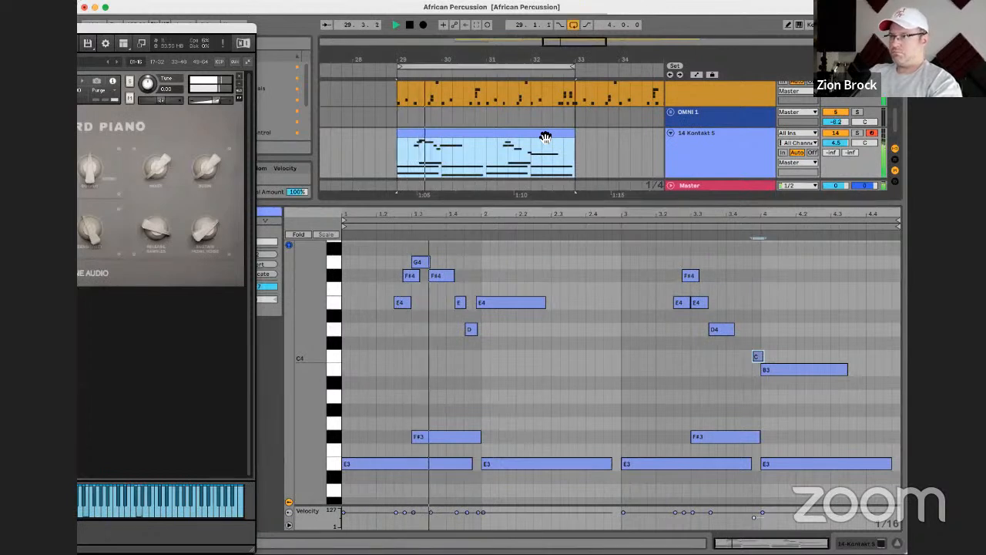
Lengthen the G4 in bar 1 slightly and move the following F#4 to start just after it ends
left_click_drag(406, 213, 406, 240)
key("space")
left_click(449, 276)
left_click(474, 275)
left_click_drag(463, 263, 469, 263)
key("space")
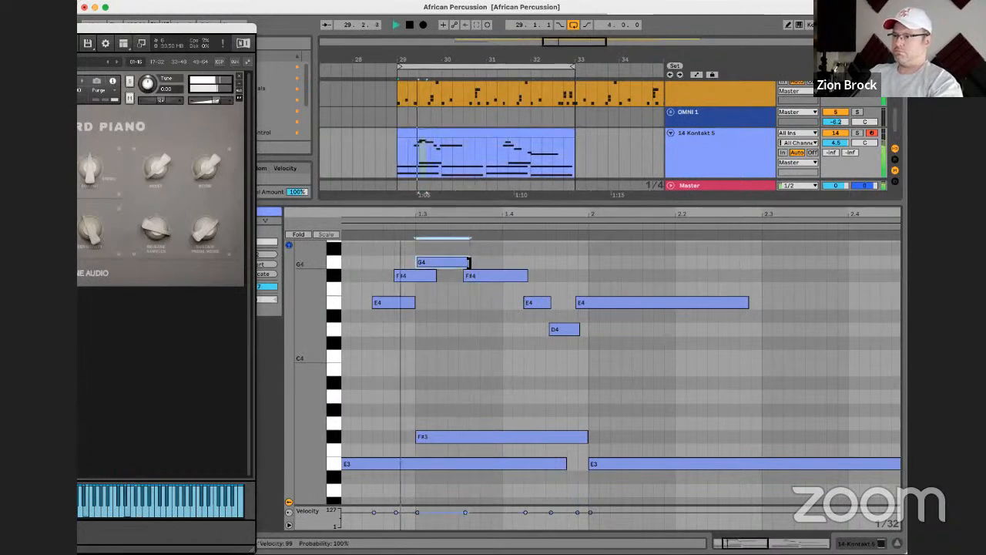
left_click(480, 278)
key("space")
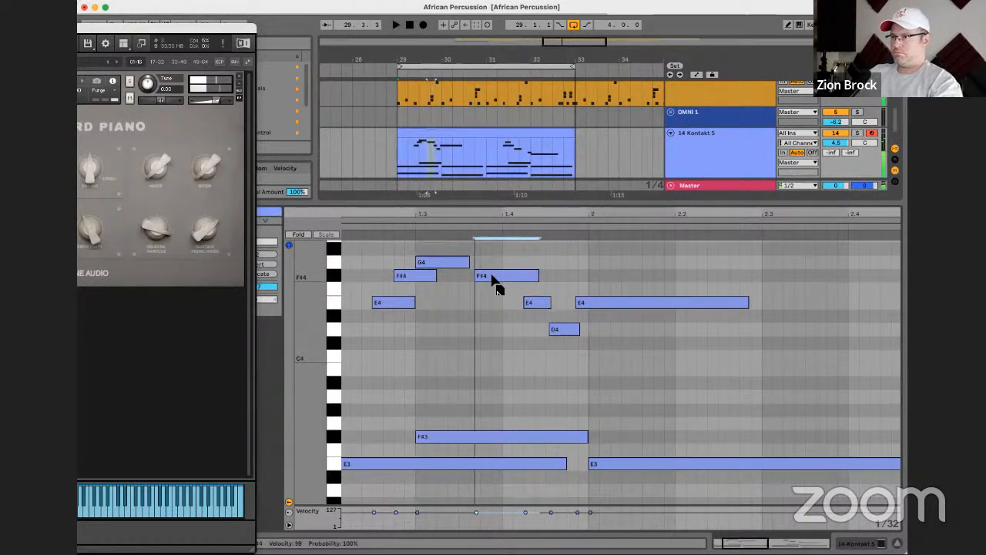
Reduce the velocity of the F#4 after the G4 to slightly below its neighbouring notes, auditioning the result
key("space")
left_click_drag(418, 512, 418, 518)
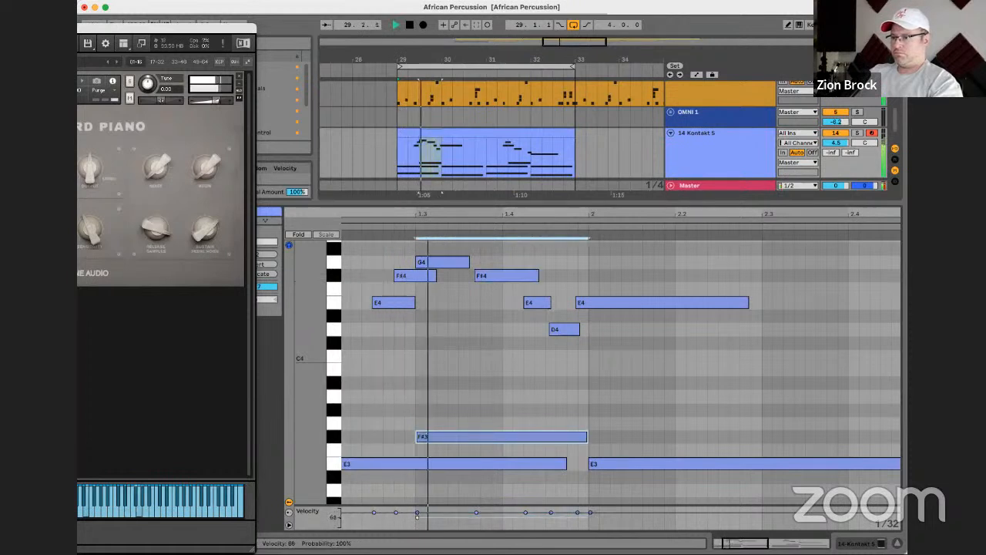
left_click_drag(476, 513, 476, 519)
left_click_drag(417, 517, 422, 502)
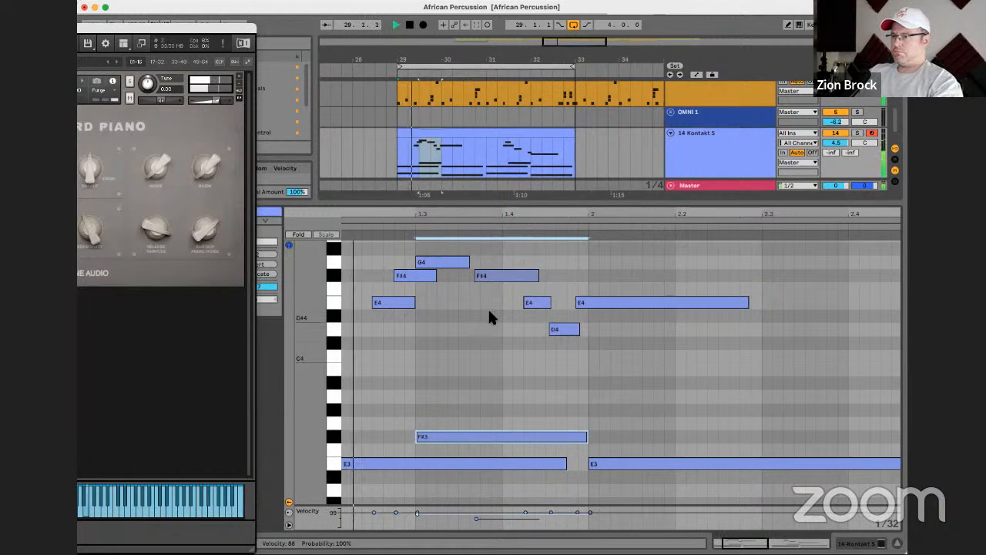
key("space")
left_click(476, 518)
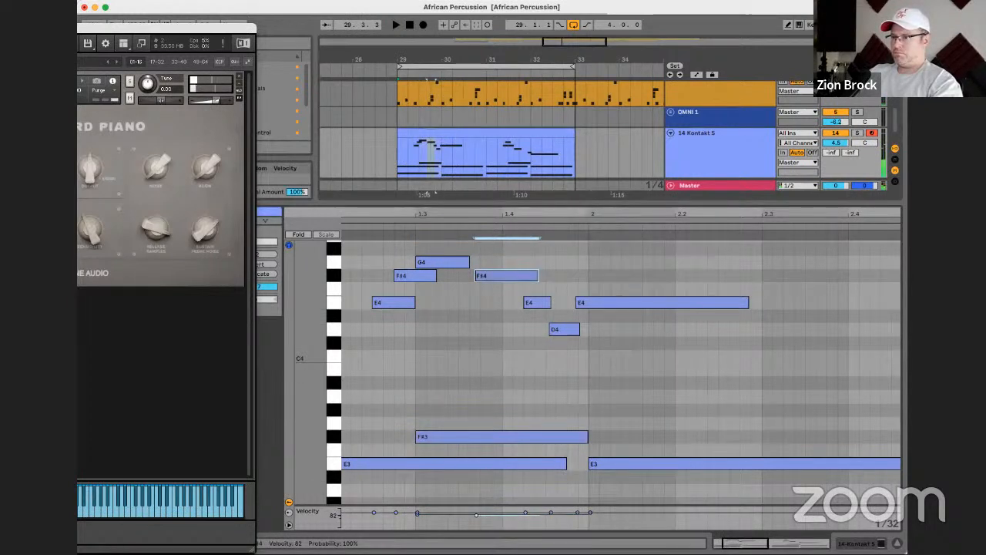
key("space")
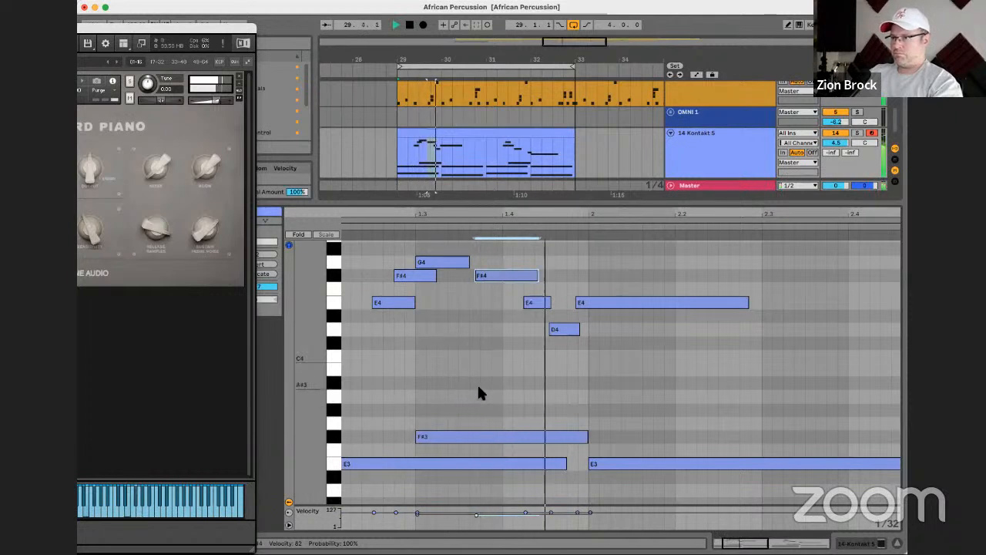
key("space")
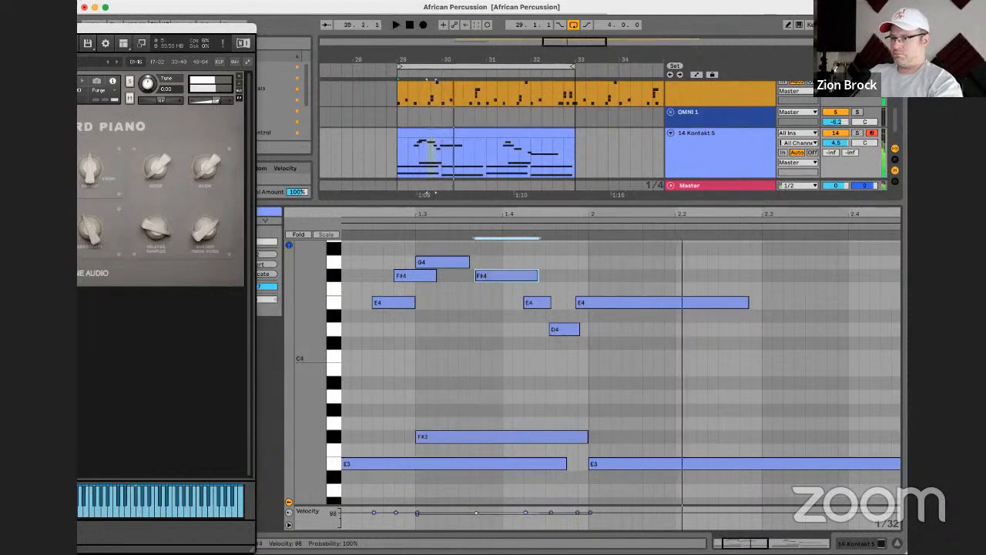
Shift the closing short E4, D4 and long E4 of the first phrase about a sixteenth note later
key("space")
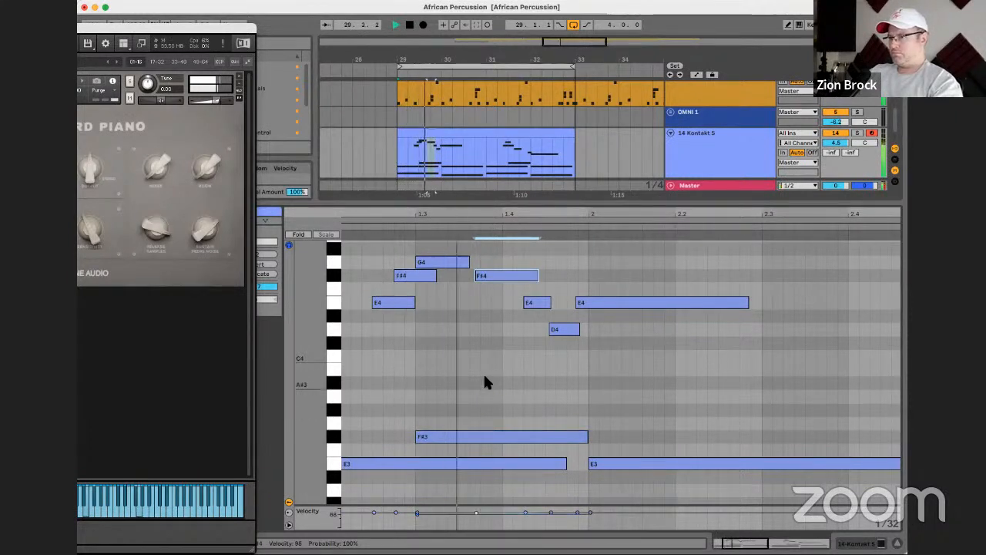
key("space")
left_click_drag(510, 299, 616, 312)
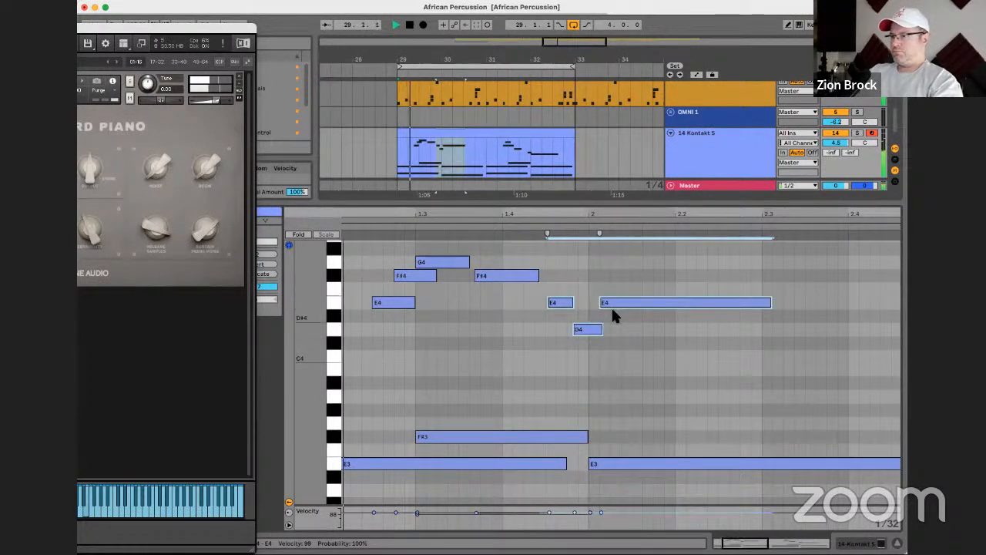
Move the long E4 of the first phrase earlier so it starts just after the beginning of bar 2, auditioning the change
left_click_drag(613, 302, 600, 306)
key("space")
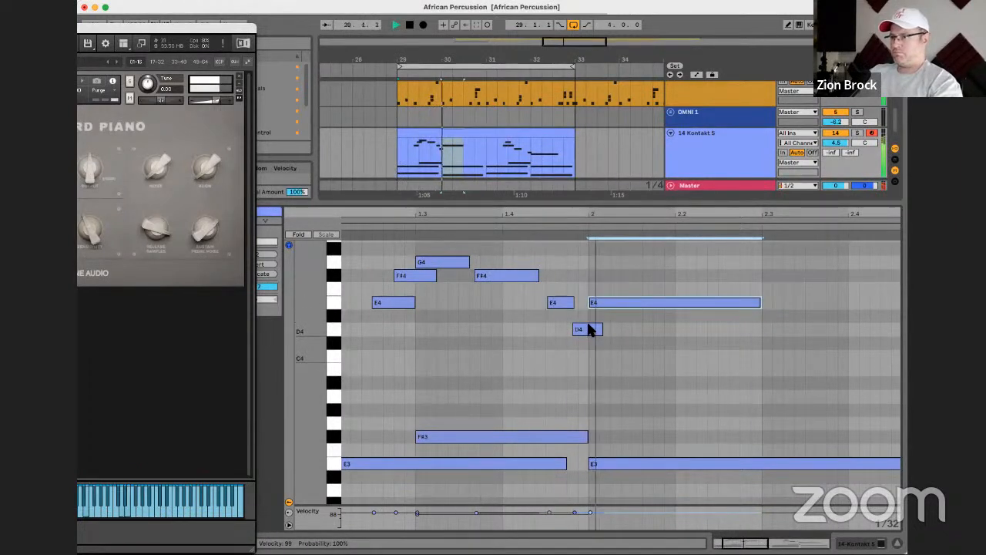
left_click_drag(594, 303, 598, 302)
left_click_drag(614, 216, 491, 154)
key("space")
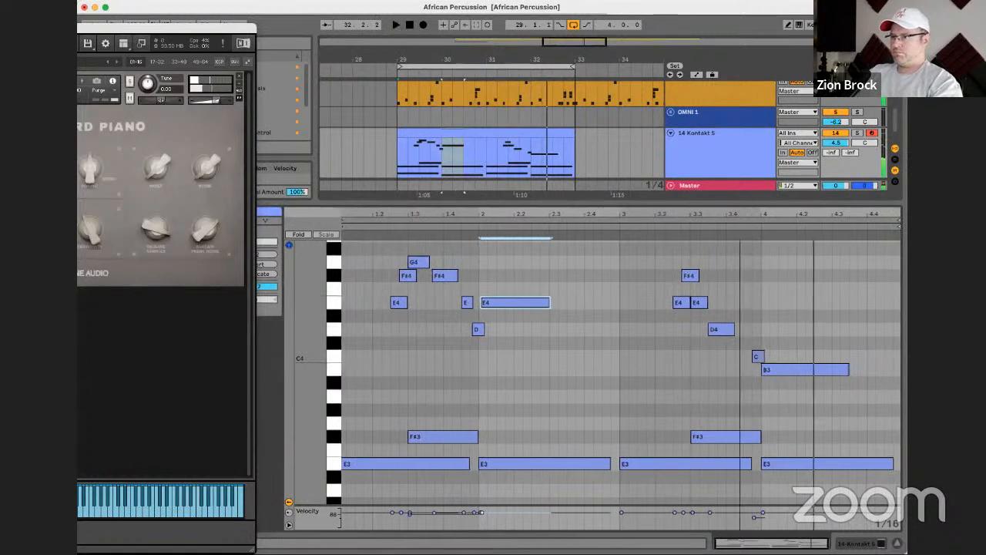
Shift the D4 in bar 3 slightly later and move the following C4 earlier to start just after it ends
left_click_drag(740, 215, 735, 222)
left_click_drag(550, 256, 675, 329)
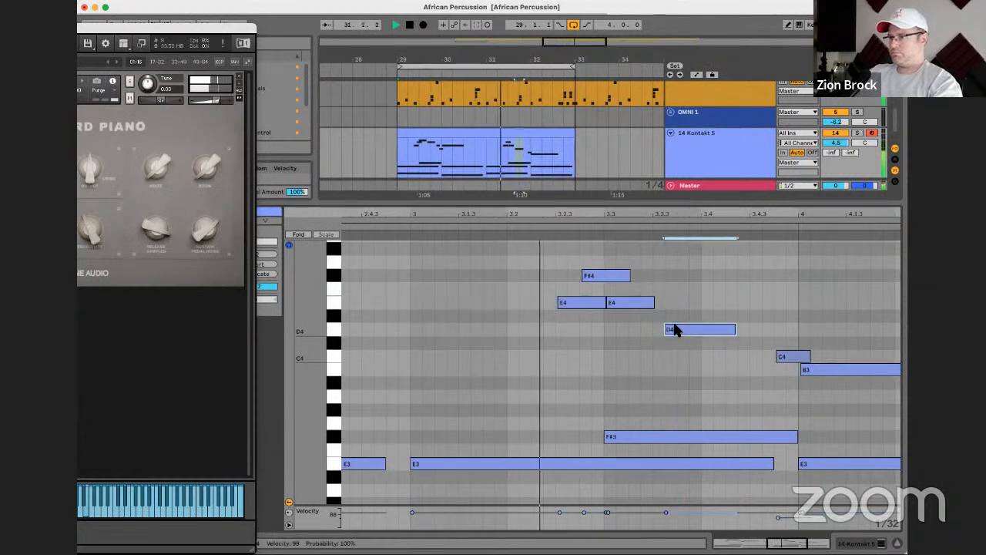
key("space")
key("Right")
left_click_drag(788, 357, 764, 358)
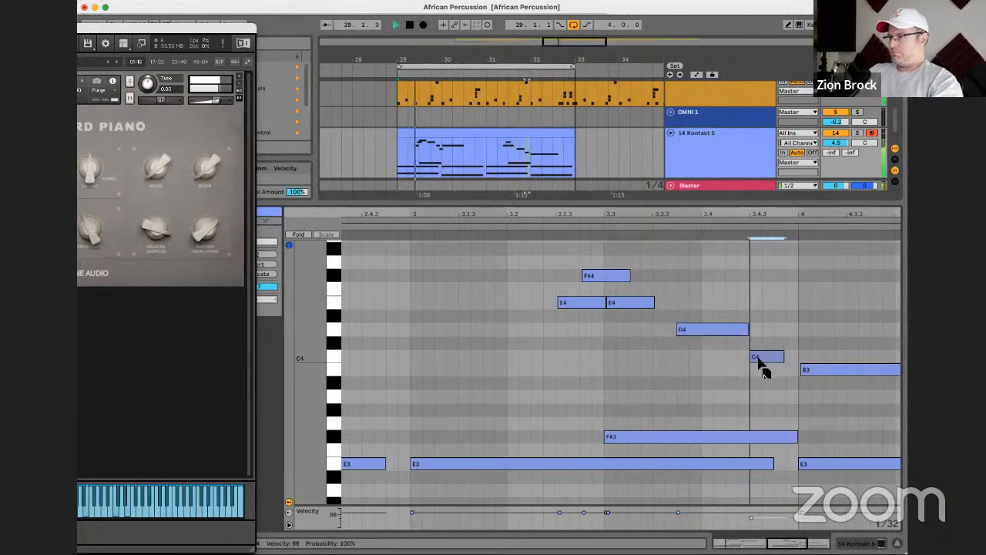
left_click(544, 226)
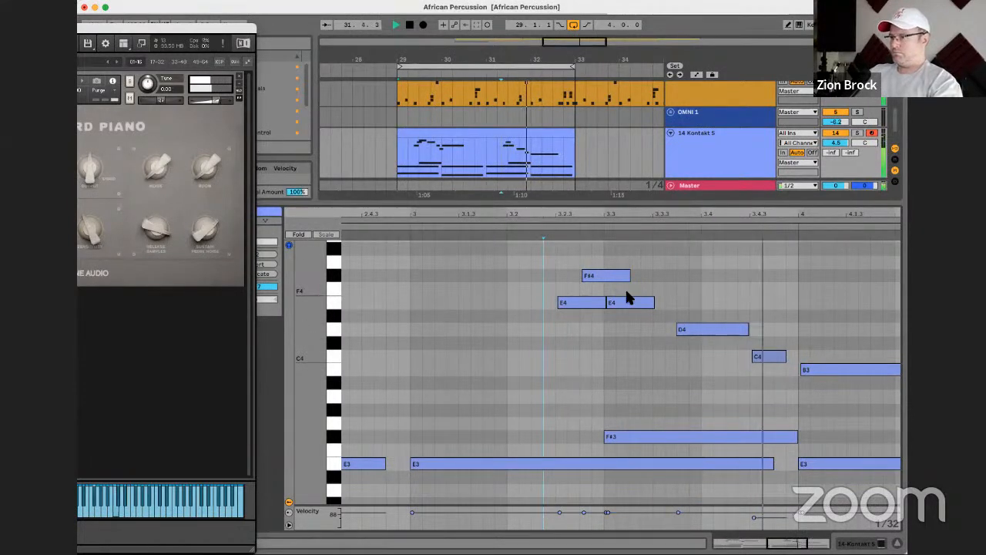
Lower the short C4 before bar 4 to A3, raise its velocity to 99, and audition it with the other tracks
left_click(763, 358)
key("space")
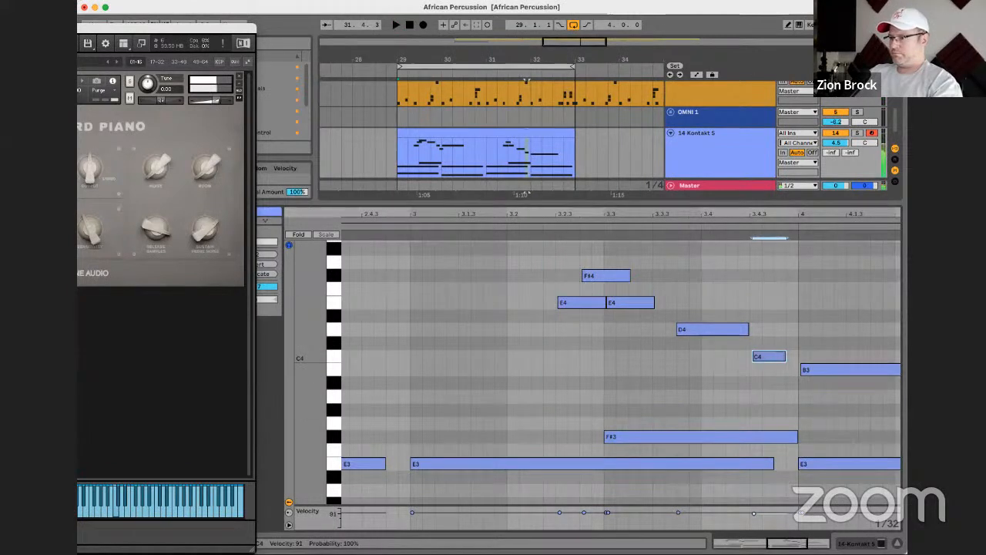
key("Down")
key("Down")
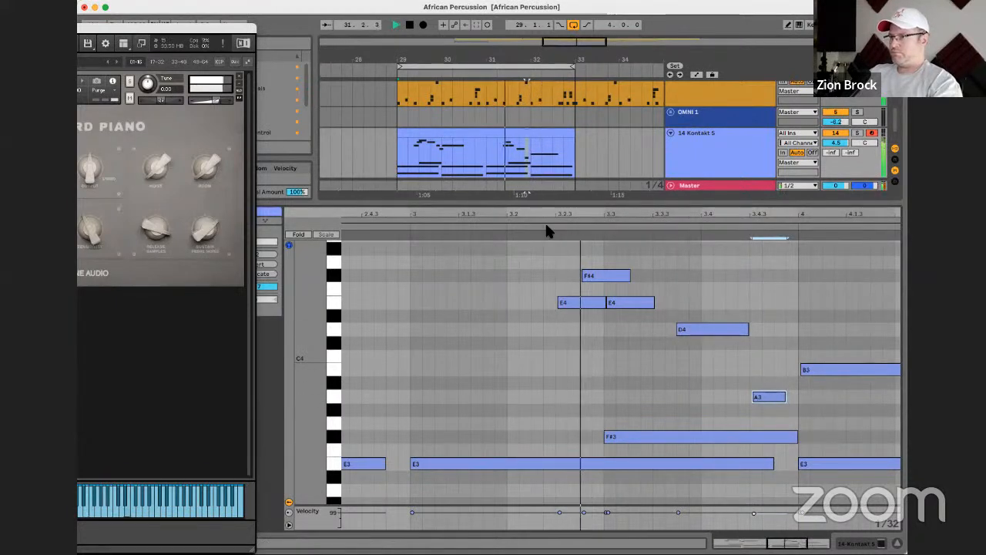
left_click_drag(560, 59, 501, 29)
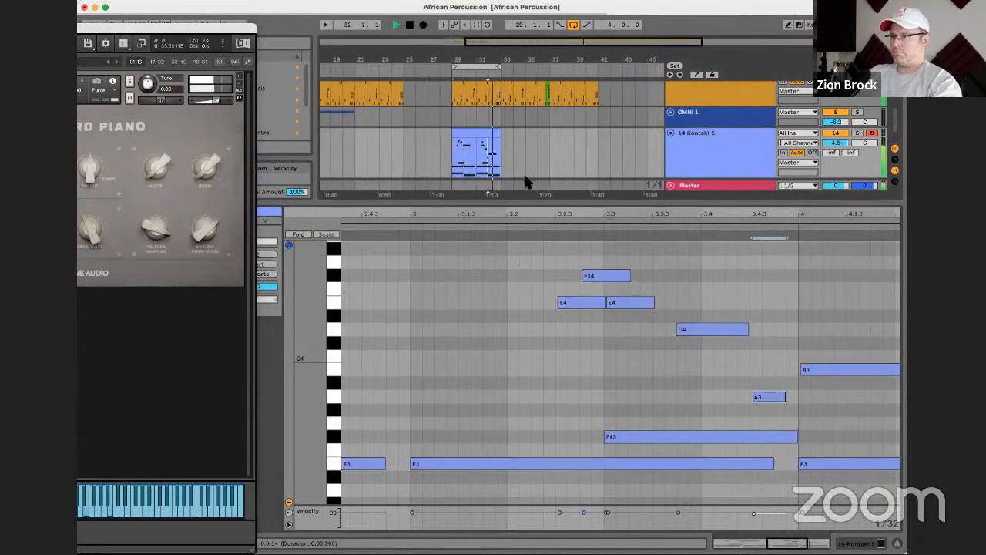
left_click_drag(533, 203, 544, 409)
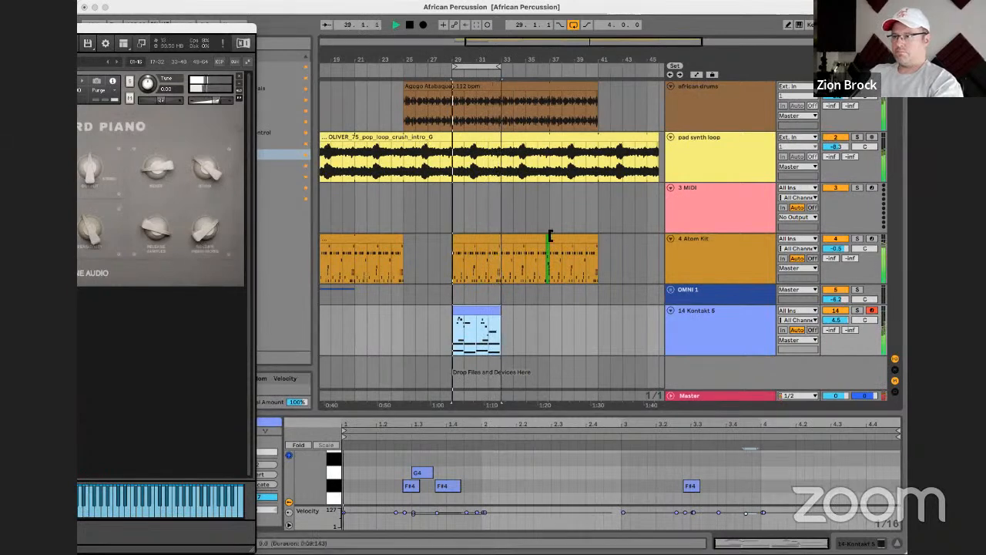
Select all the E3 notes in the piano clip and nudge them slightly later
left_click_drag(511, 411, 535, 158)
key("space")
left_click(333, 299)
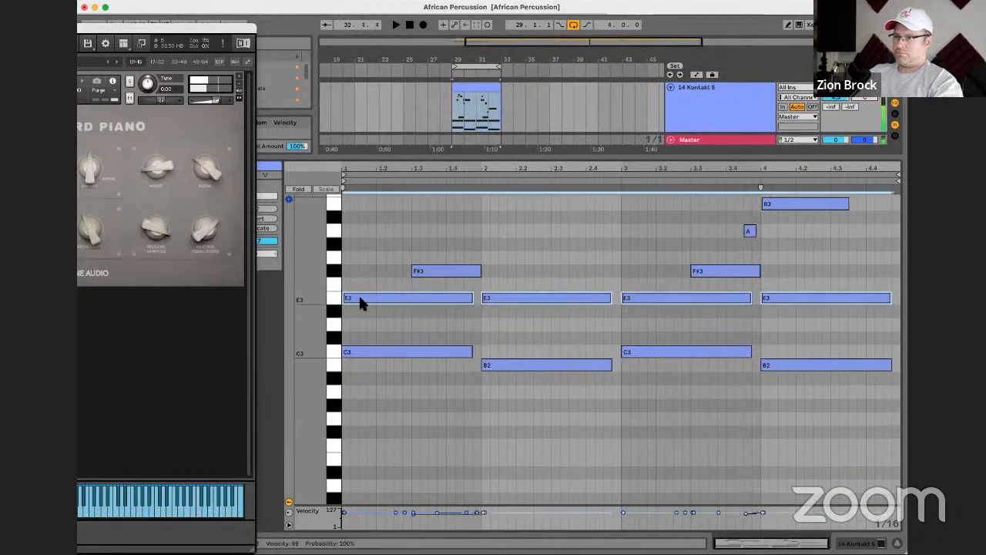
left_click(358, 294)
left_click(339, 301)
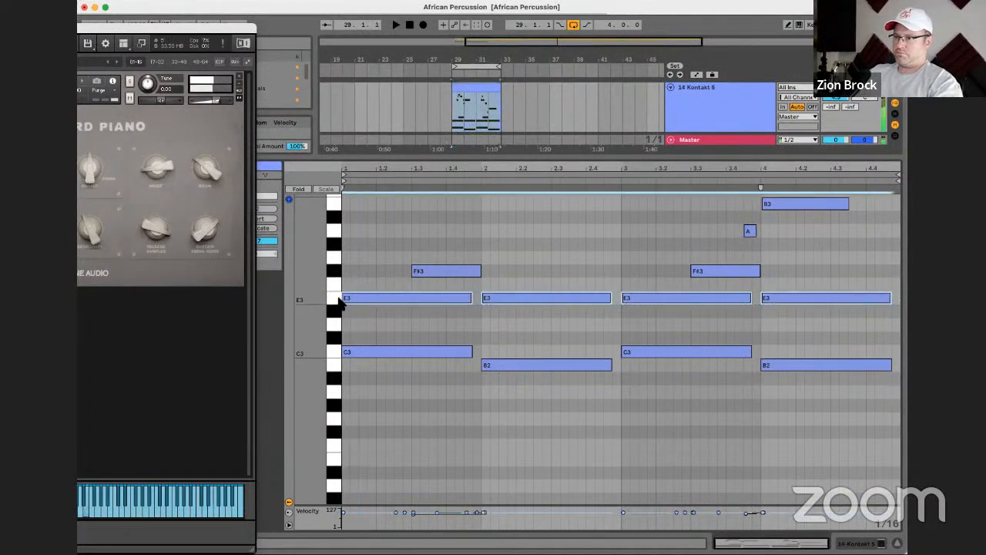
key("super+Right")
key("space")
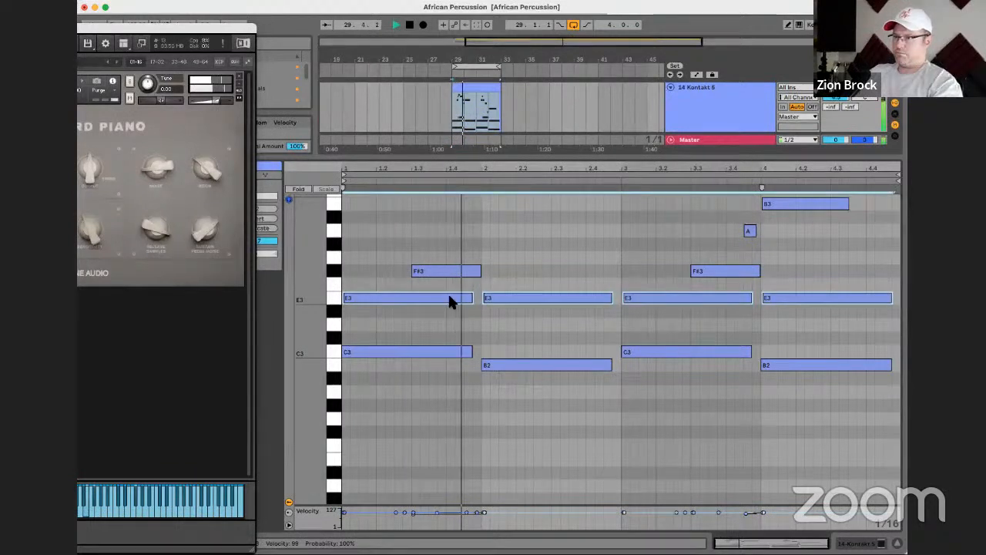
Nudge the F#3 notes in bars 1 and 3 slightly later to loosen their timing
left_click(445, 272)
key("super+Right")
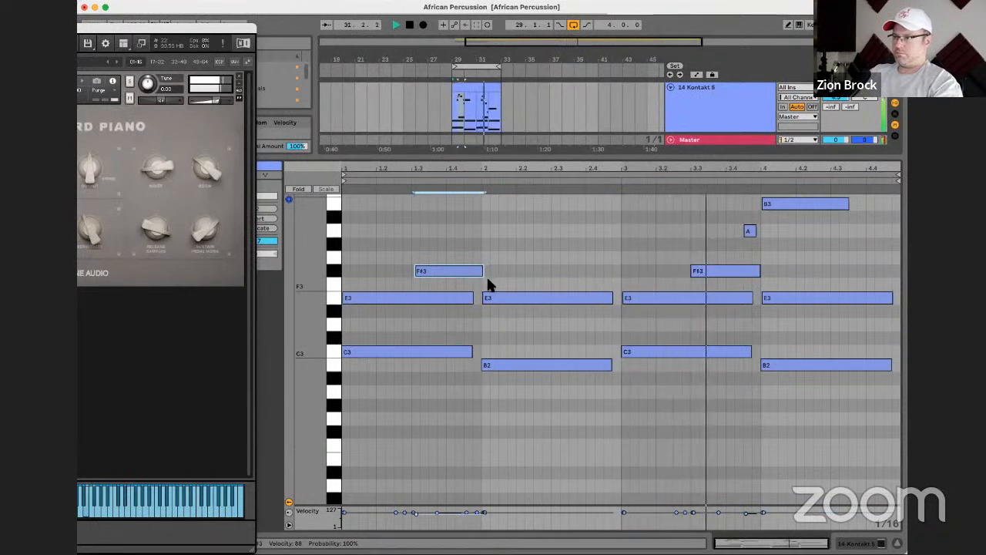
left_click(704, 272)
left_click_drag(706, 272, 707, 272)
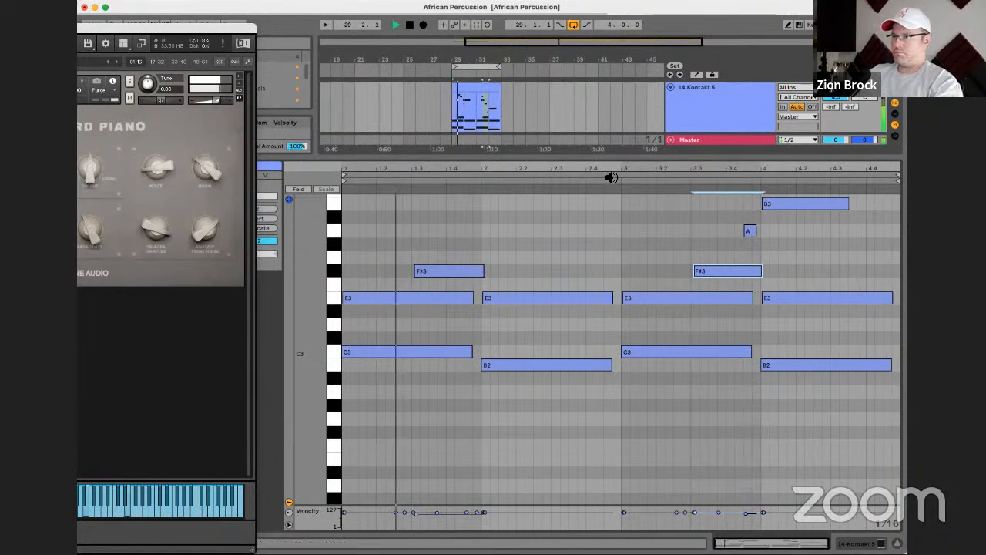
Reduce the velocity of all accompaniment notes from B2 to F#3 slightly and set the piano track volume to 0.7 dB
left_click_drag(608, 159, 616, 286)
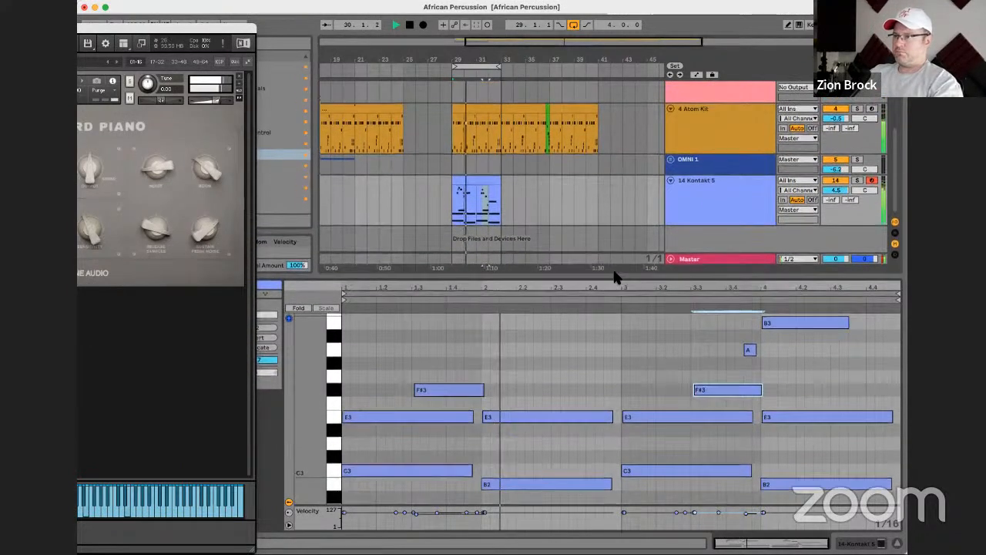
left_click(464, 199)
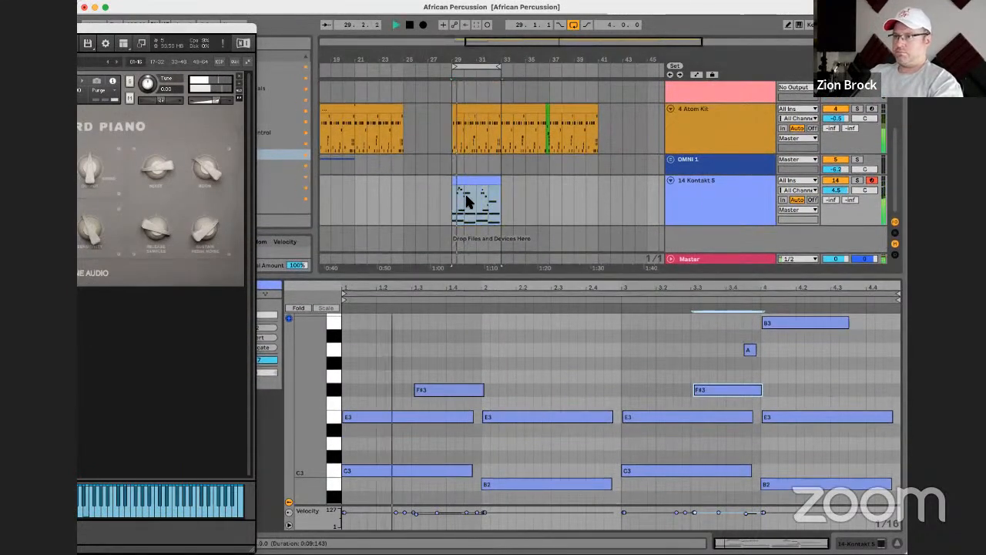
scroll(539, 350, "down", 3)
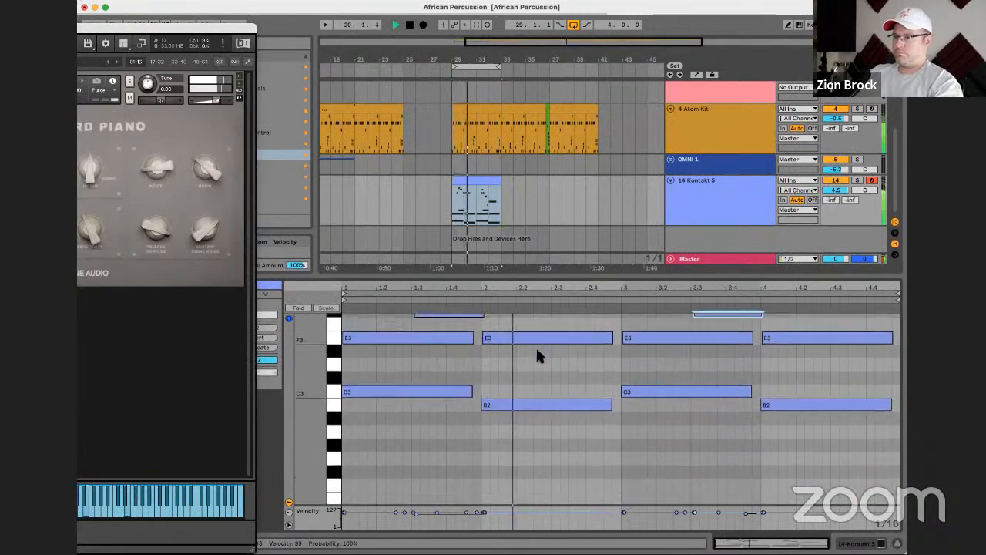
key("space")
left_click_drag(345, 345, 354, 471)
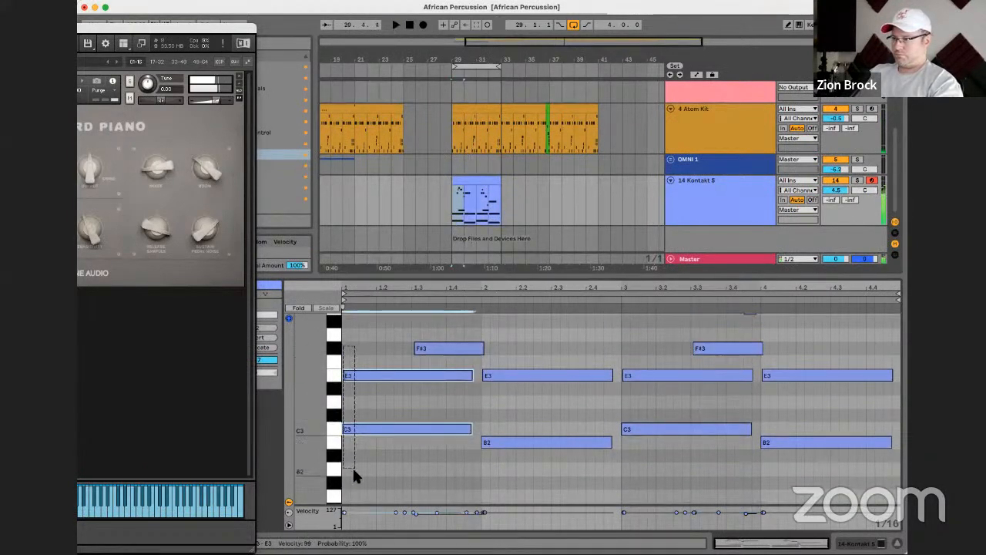
scroll(381, 326, "up", 3)
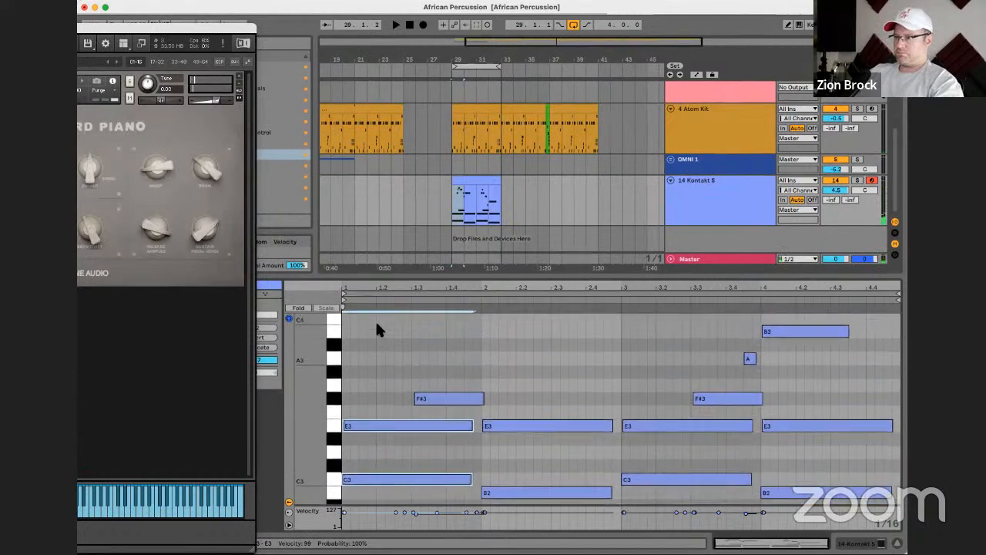
scroll(368, 389, "down", 3)
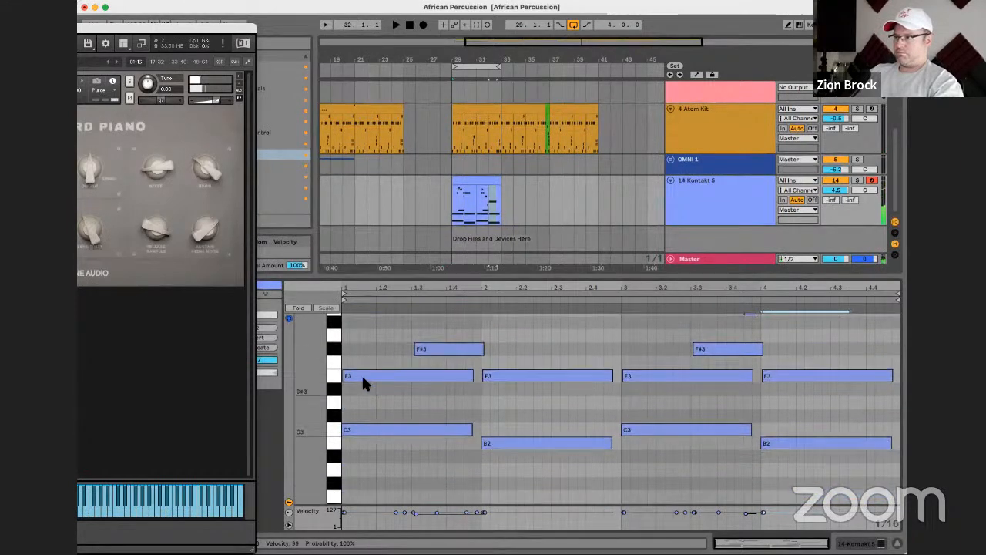
left_click_drag(334, 350, 333, 467)
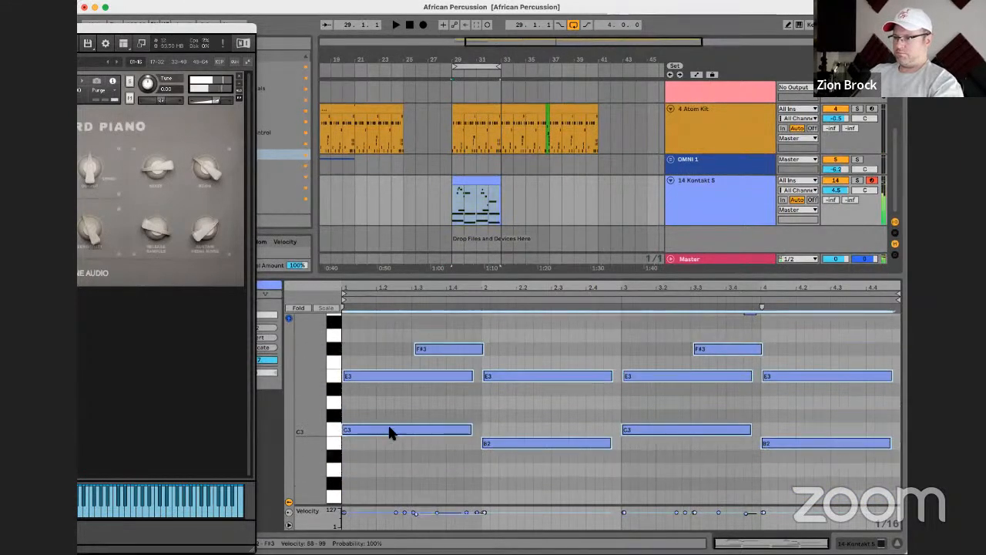
left_click_drag(348, 512, 345, 517)
key("space")
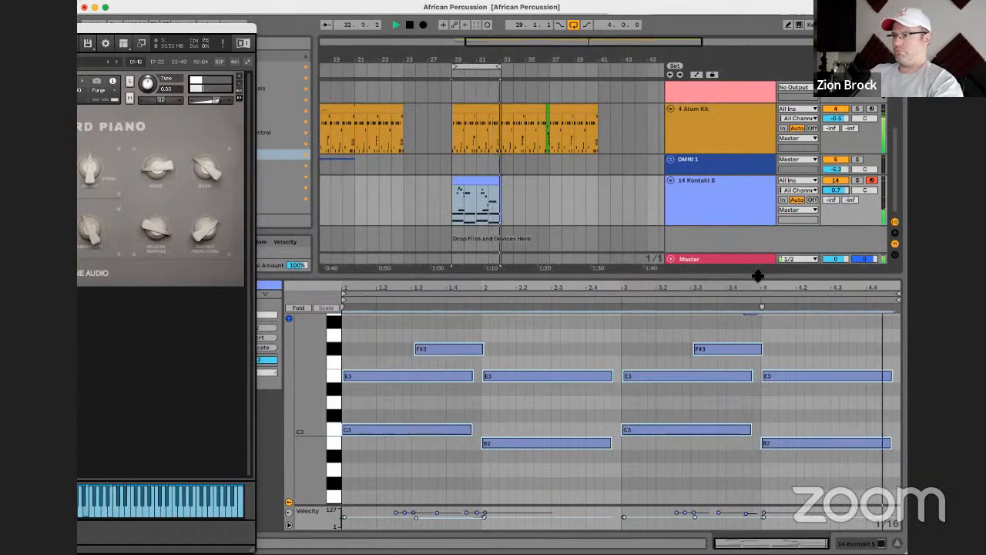
left_click(344, 518)
left_click_drag(343, 518, 344, 514)
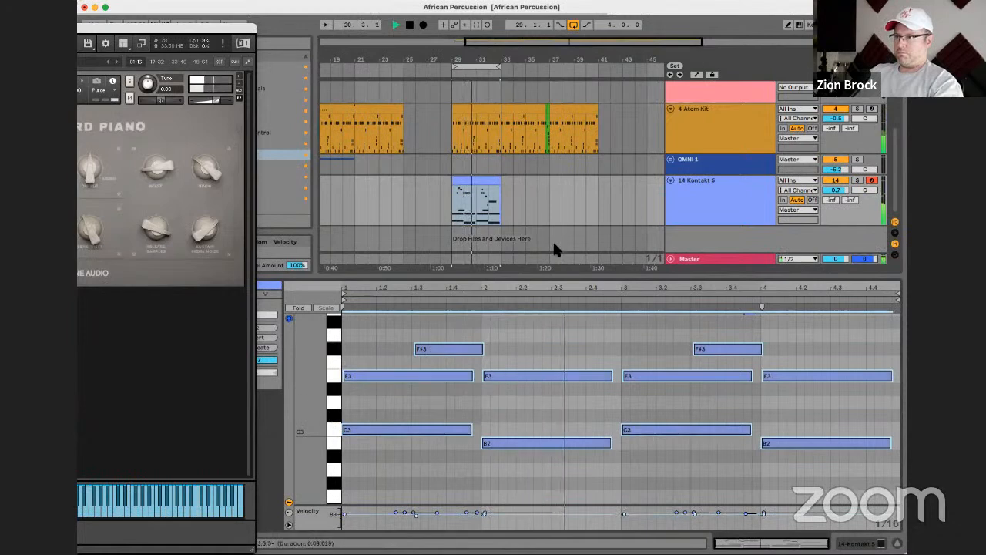
Duplicate the four-bar piano clip, move the original back to start at bar 25, and set the track volume to 1.6 dB
left_click_drag(550, 277, 552, 305)
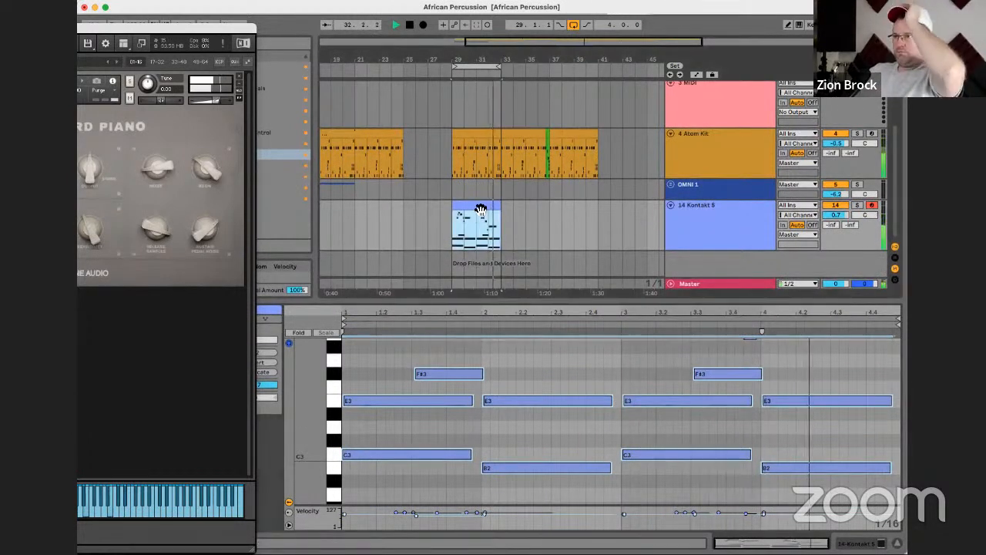
key("super+d")
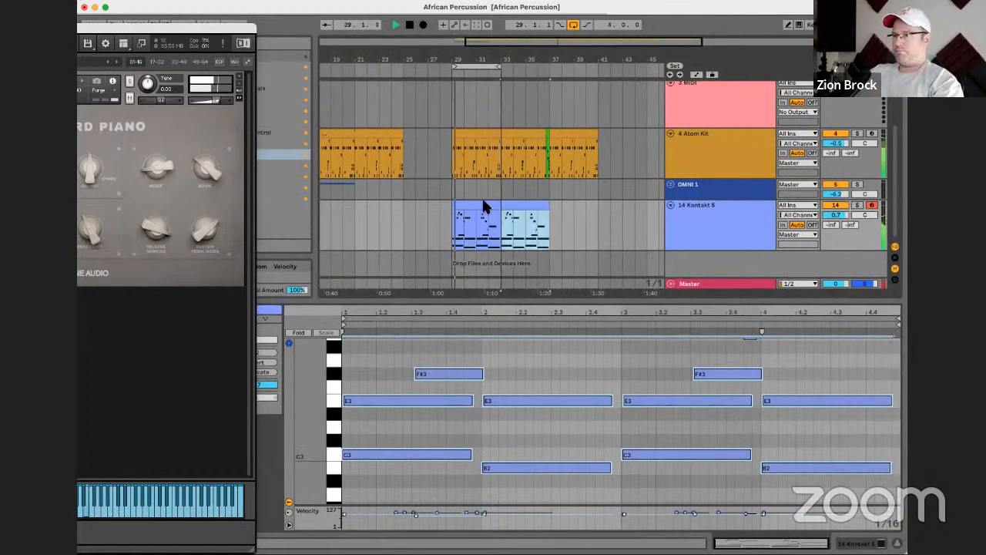
scroll(485, 188, "left", 3)
left_click_drag(532, 205, 477, 213)
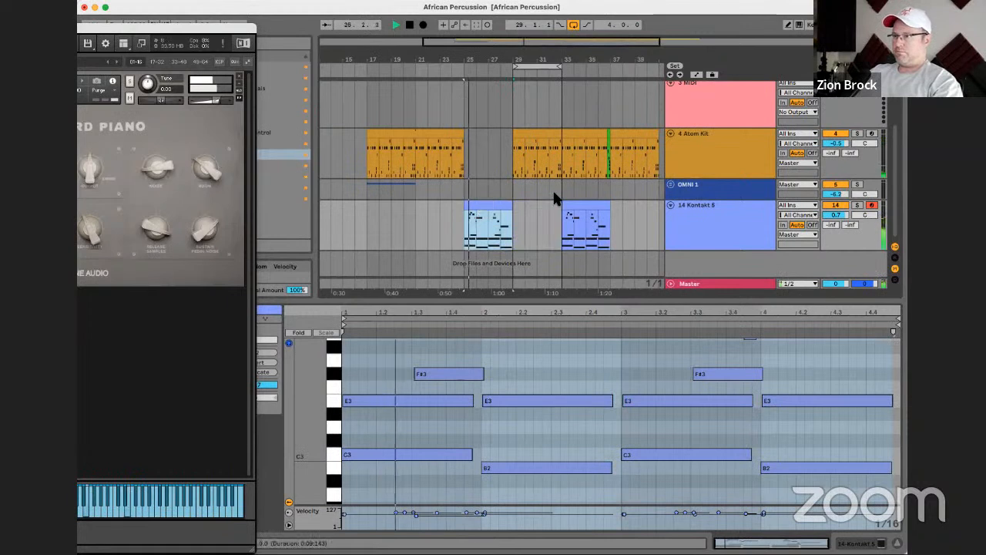
left_click_drag(838, 215, 838, 208)
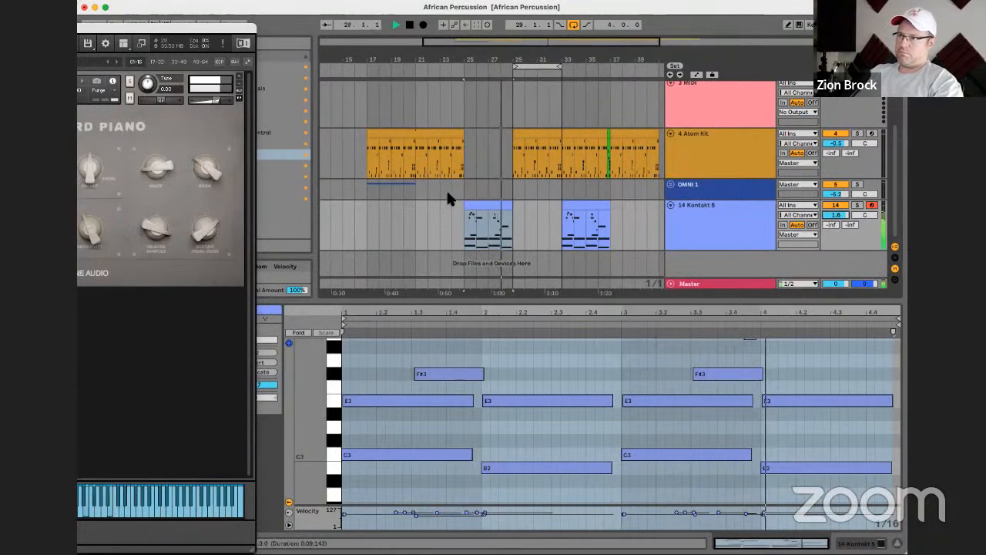
Turn on looping for the piano clip at bar 25 and extend it to bar 33
left_click_drag(480, 56, 480, 46)
scroll(642, 191, "up", 4)
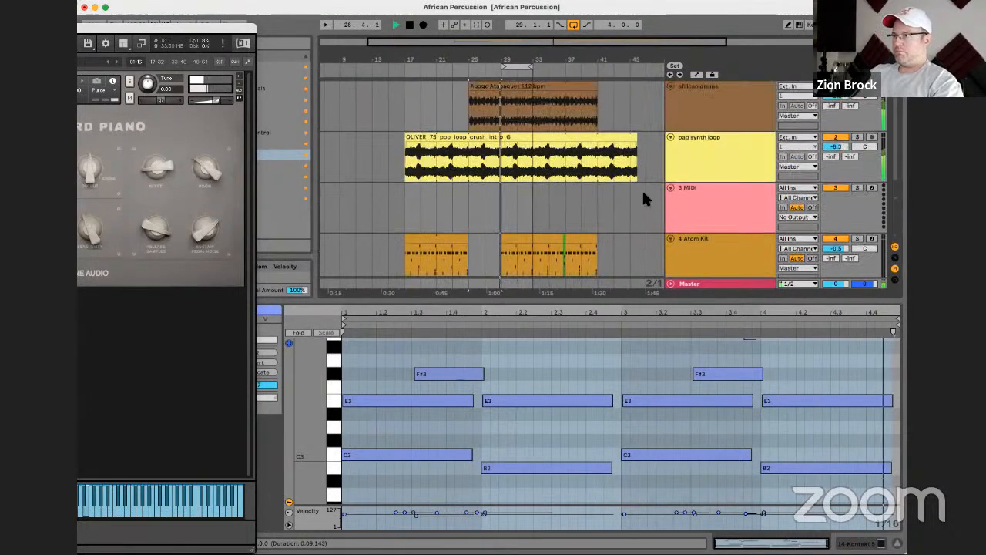
scroll(511, 185, "down", 3)
left_click_drag(564, 207, 542, 208)
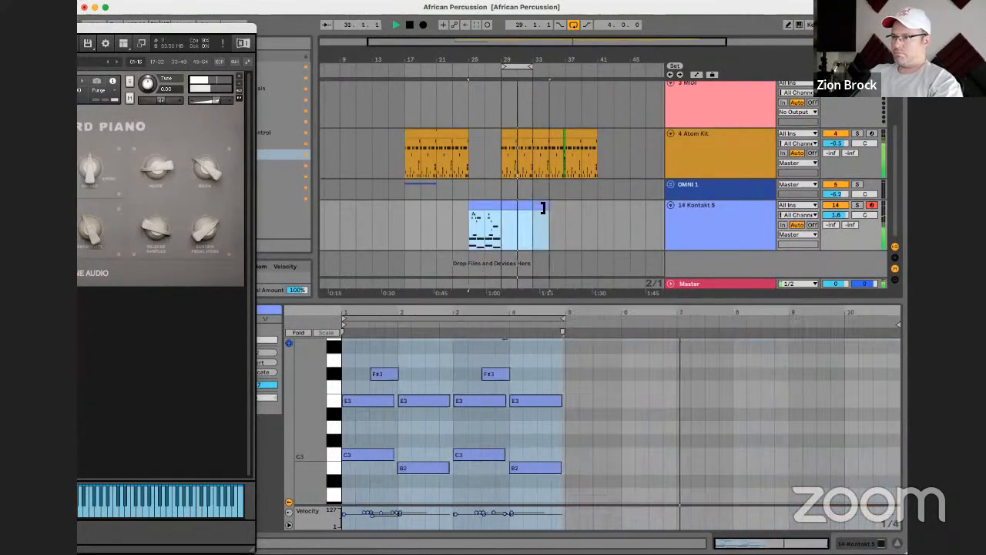
left_click(235, 311)
left_click_drag(231, 26, 78, 27)
left_click(146, 351)
key("space")
key("space")
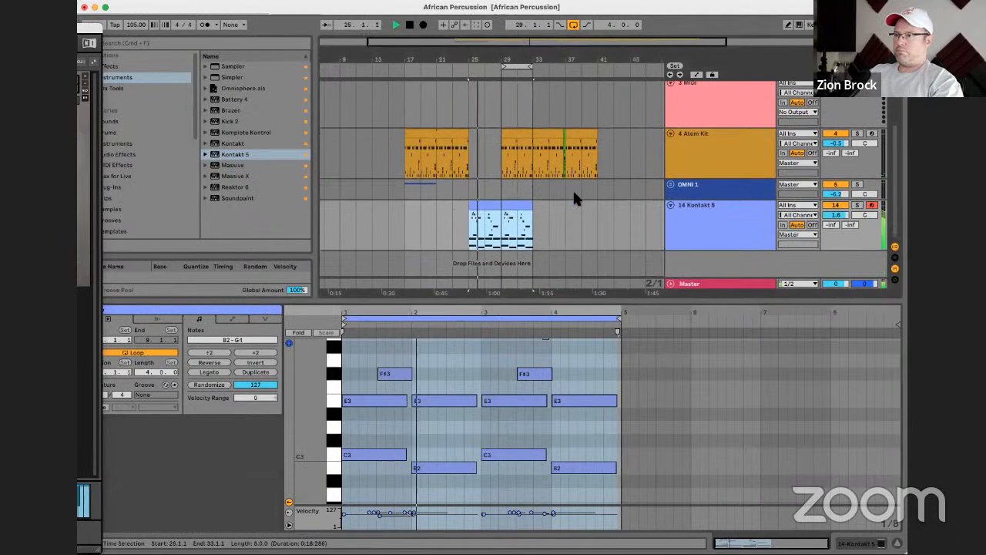
Extend the looped clip on 7 Ext. Instrument in the OMNI 1 group to bar 41 and set its track volume to 0.5 dB
left_click(670, 184)
scroll(418, 193, "down", 5)
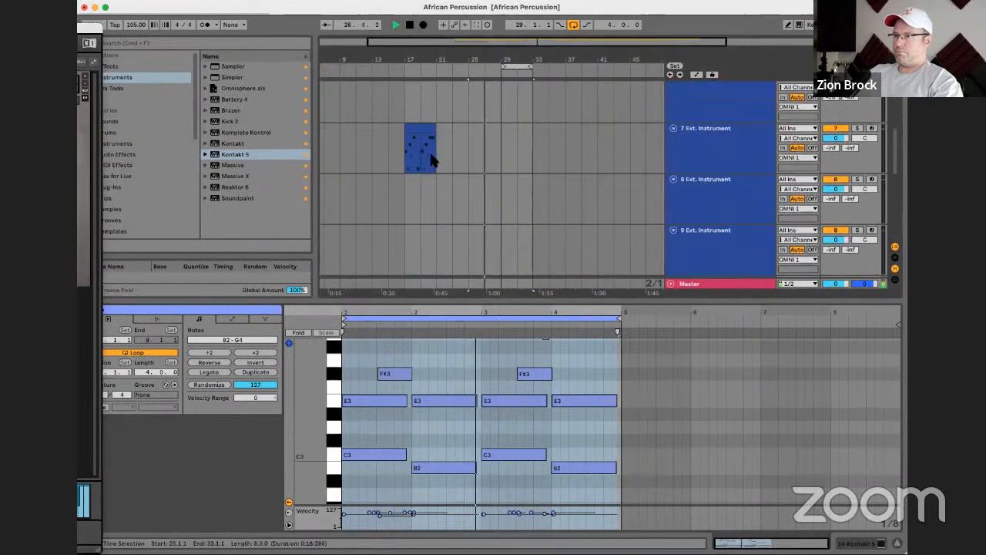
left_click(427, 130)
left_click_drag(434, 130, 600, 124)
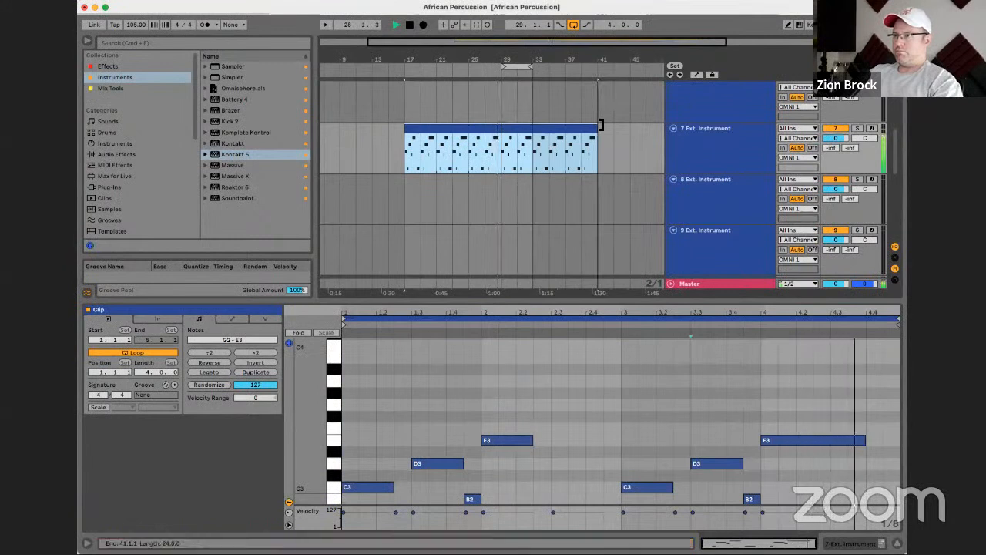
left_click_drag(842, 145, 842, 141)
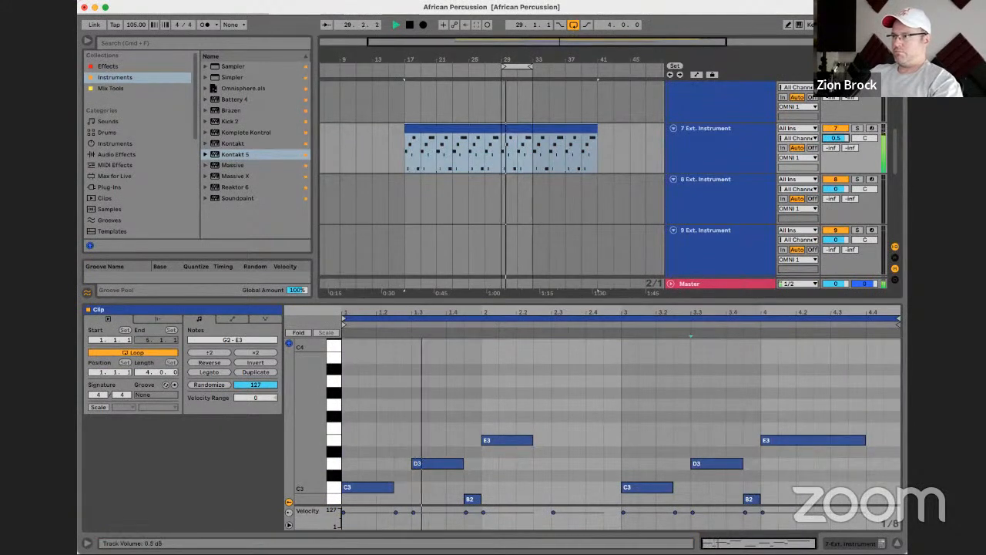
Set the arrangement playback loop to run from bar 17 to bar 41 and return to the upper tracks
left_click_drag(505, 66, 415, 71)
left_click_drag(500, 67, 596, 66)
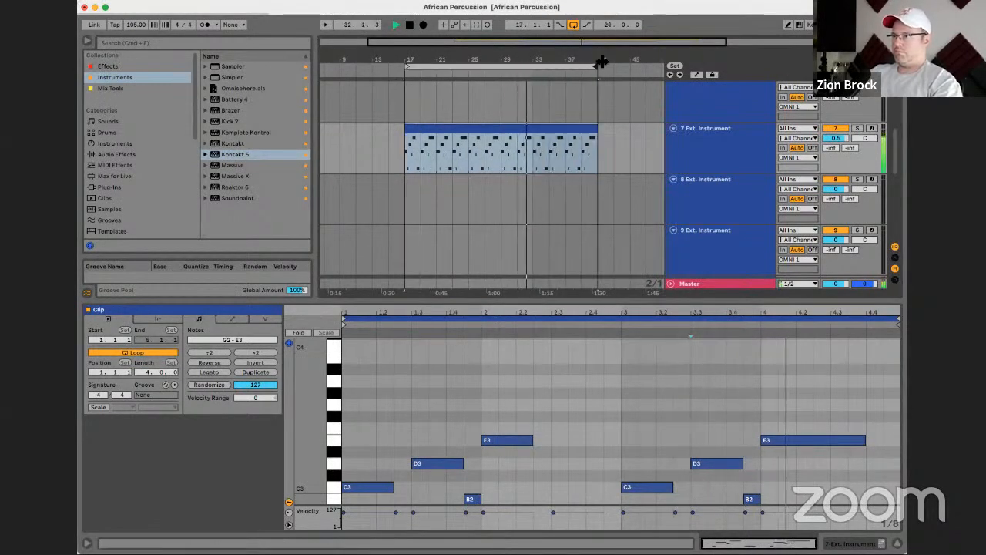
scroll(575, 127, "up", 8)
scroll(561, 140, "up", 2)
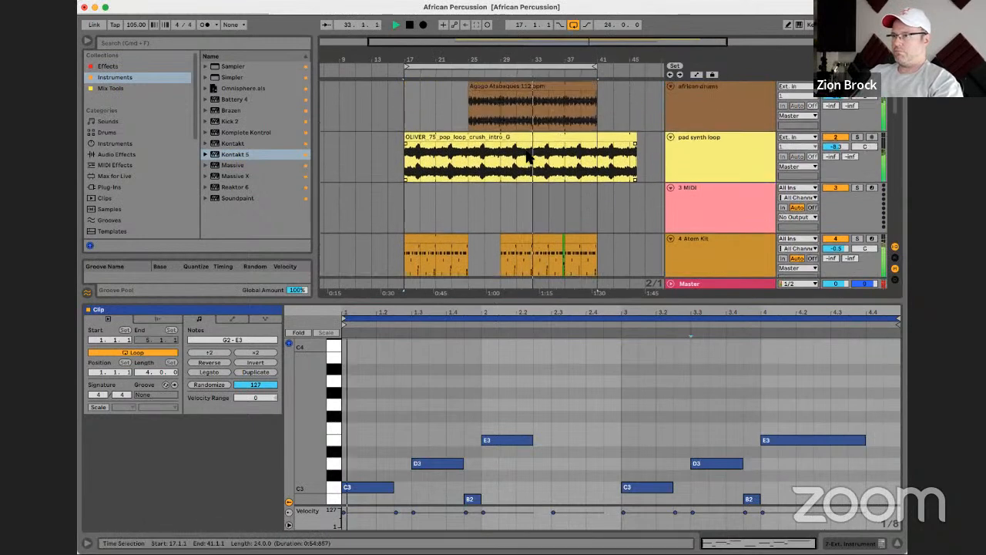
Cut a gap from bar 33 to bar 37 in the pad synth loop and shorten the 7 Ext. Instrument clip to end at bar 33
left_click_drag(537, 147, 584, 148)
key("Delete")
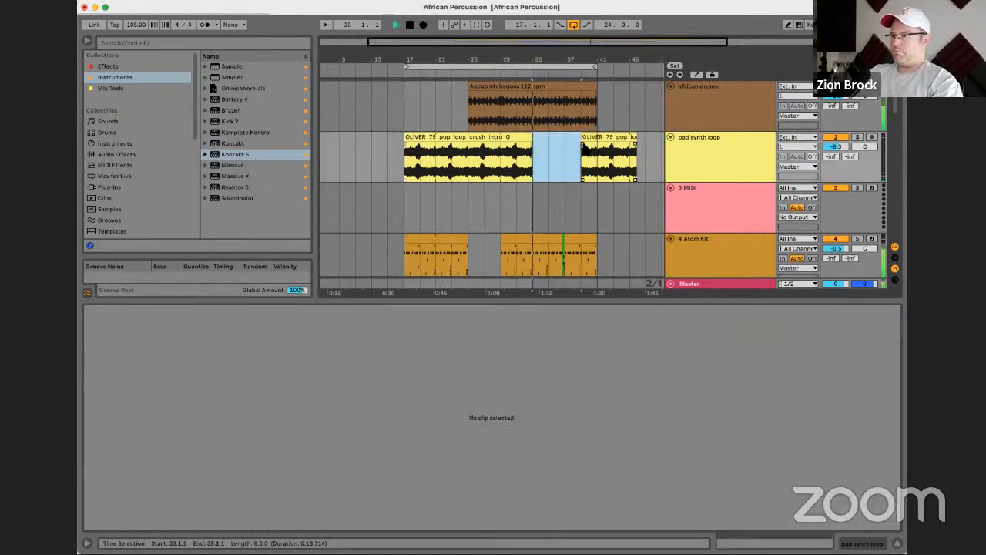
scroll(561, 170, "down", 8)
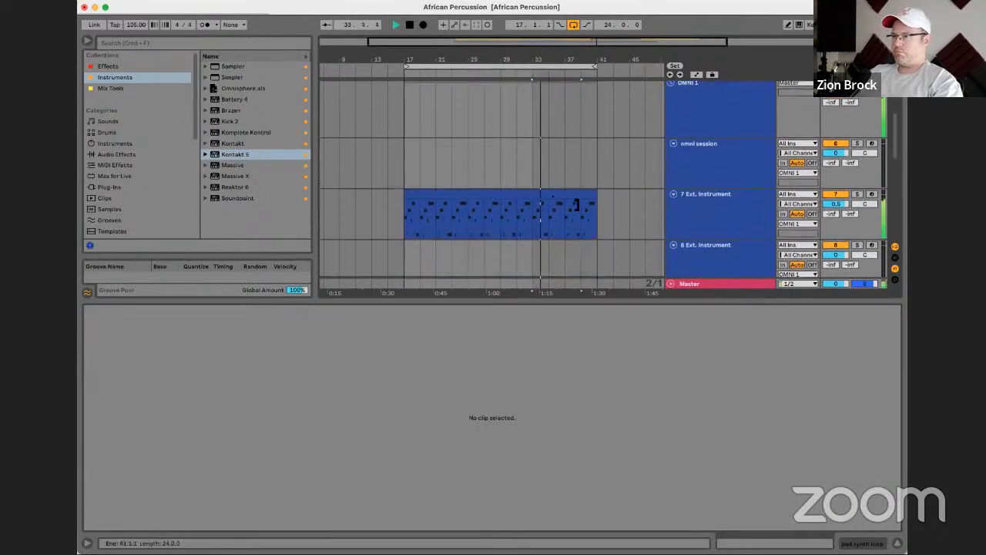
left_click_drag(574, 194, 535, 196)
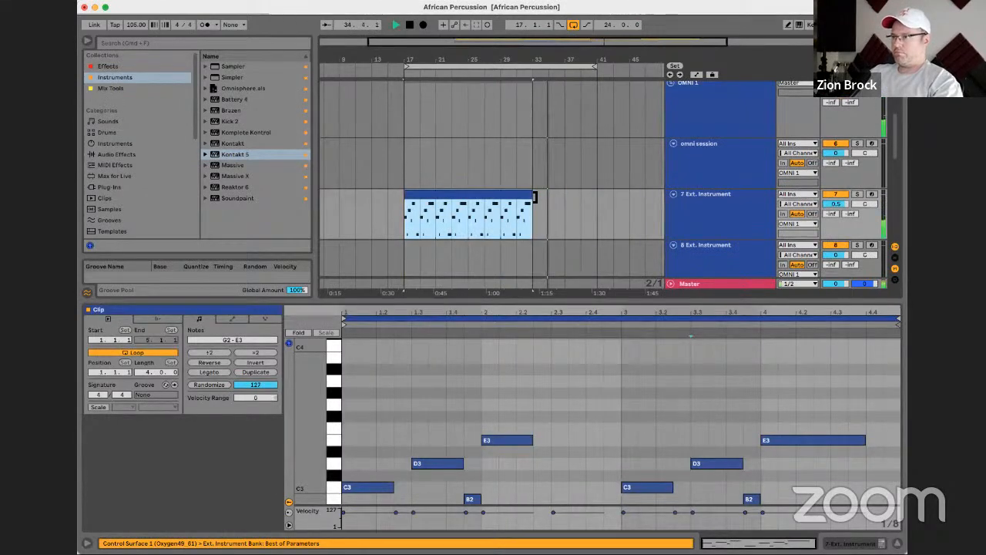
scroll(563, 177, "up", 5)
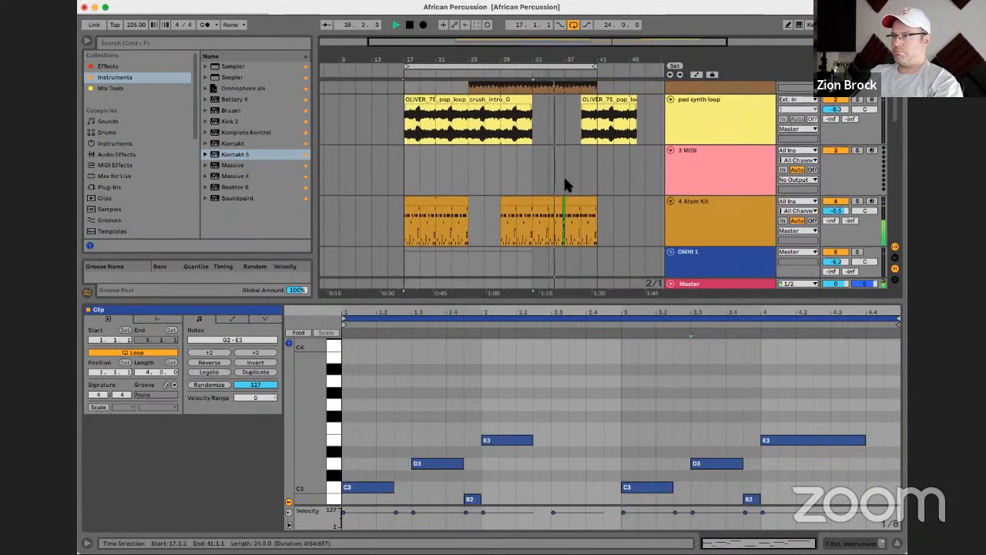
left_click_drag(582, 116, 571, 110)
Copy the 7 Ext. Instrument clip so that the duplicate starts at bar 37 on the same track
scroll(568, 213, "down", 10)
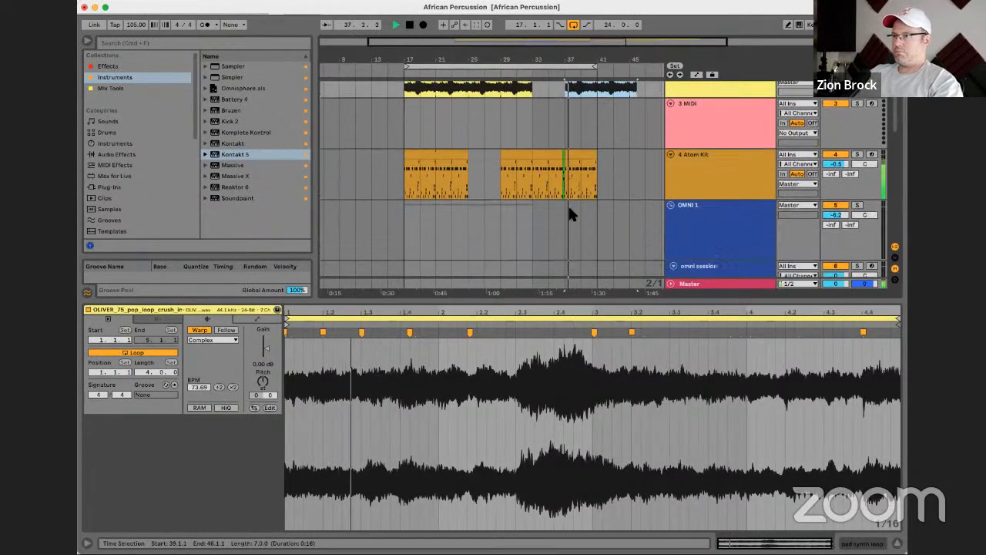
left_click_drag(579, 56, 578, 47)
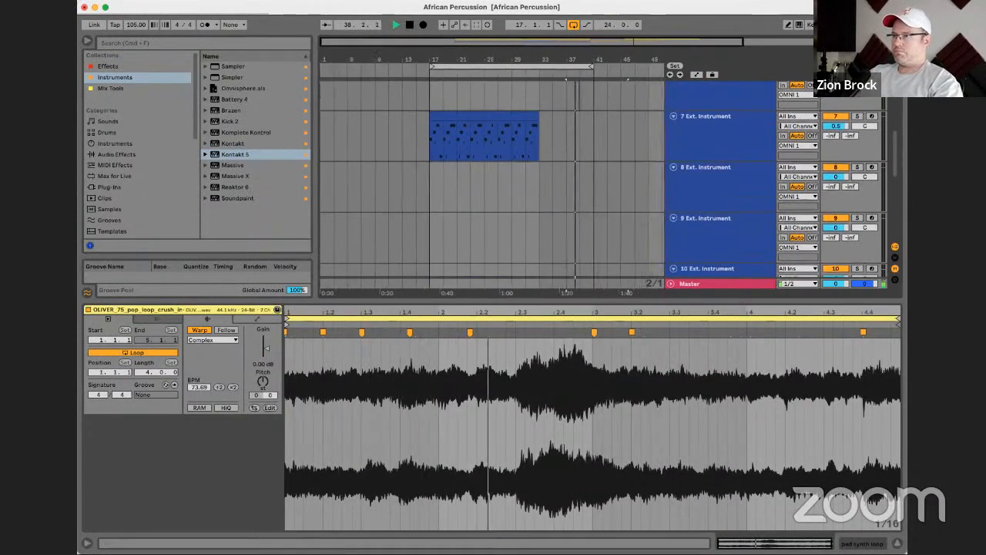
left_click_drag(437, 117, 587, 123)
key("space")
Play the arrangement from the piano clip at bar 25 and set the 14 Kontakt 5 track volume to 2.0 dB
scroll(460, 158, "right", 3)
scroll(459, 158, "down", 3)
scroll(490, 146, "down", 2)
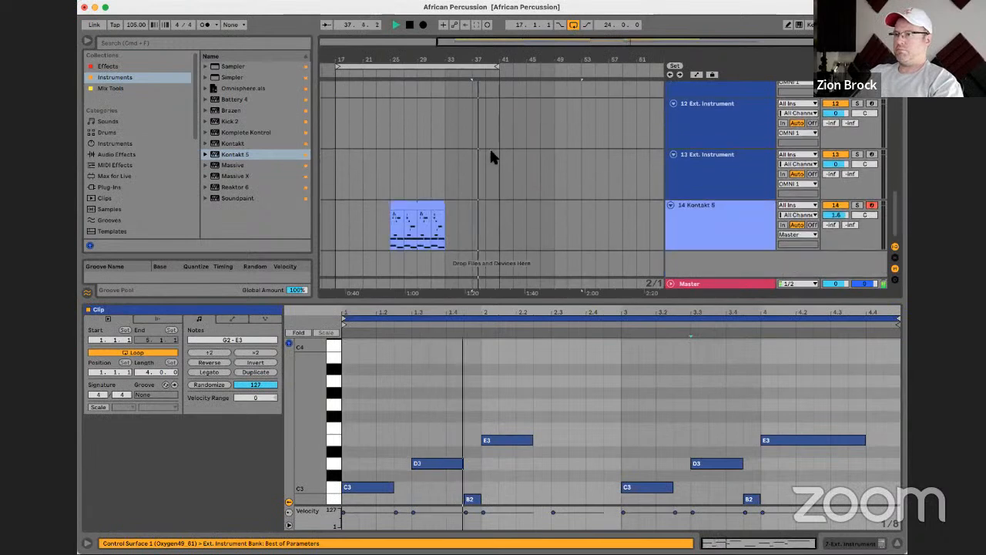
key("space")
left_click(431, 221)
key("space")
left_click_drag(563, 52, 564, 57)
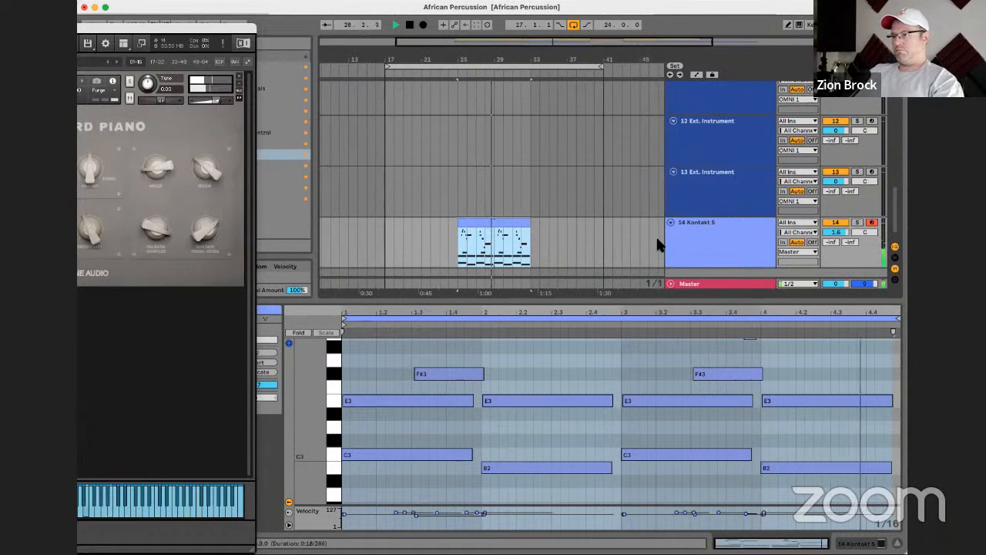
left_click_drag(838, 233, 838, 226)
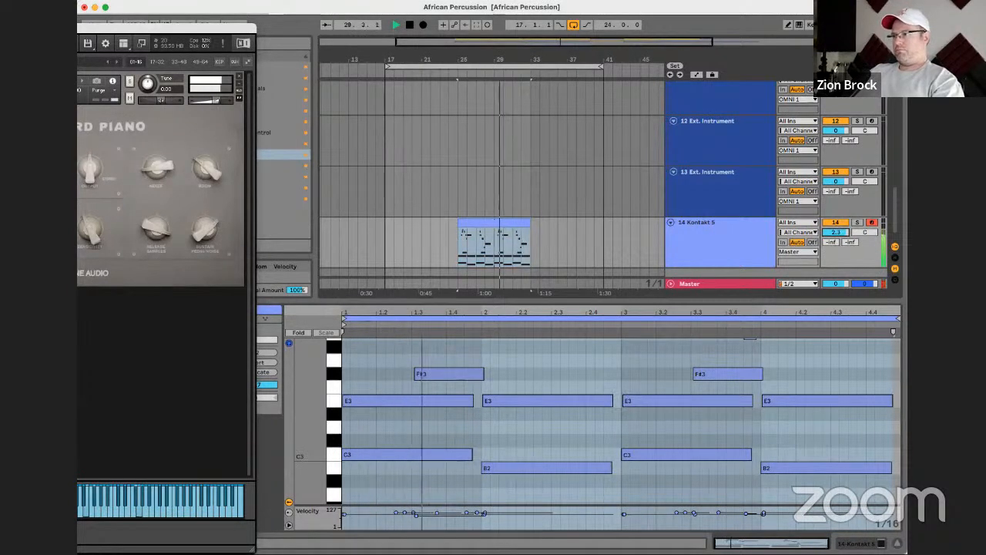
scroll(620, 245, "up", 3)
scroll(621, 245, "down", 3)
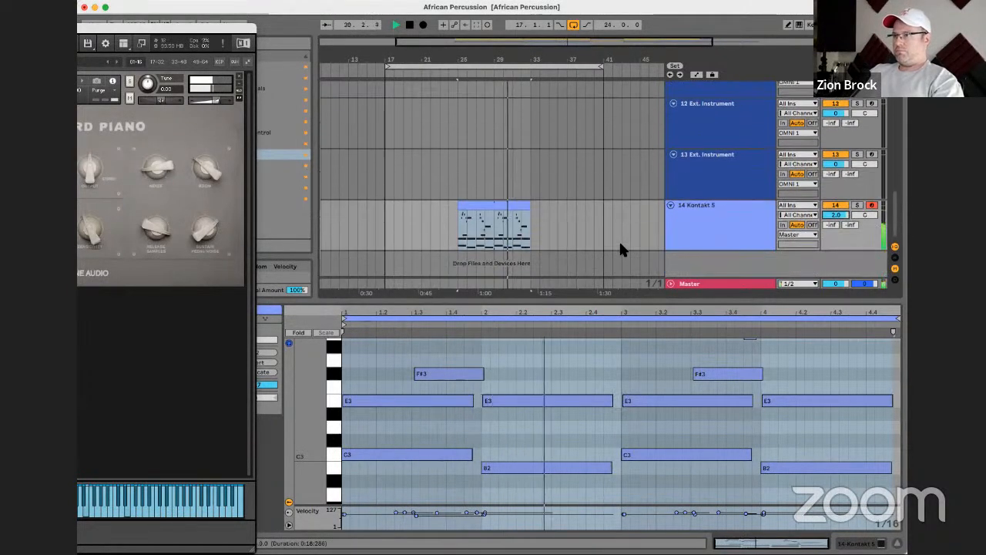
Open the piano clip's notes and slightly lower the velocity of the B3 note at the start of its fourth bar
left_click_drag(685, 300, 708, 513)
scroll(551, 260, "up", 6)
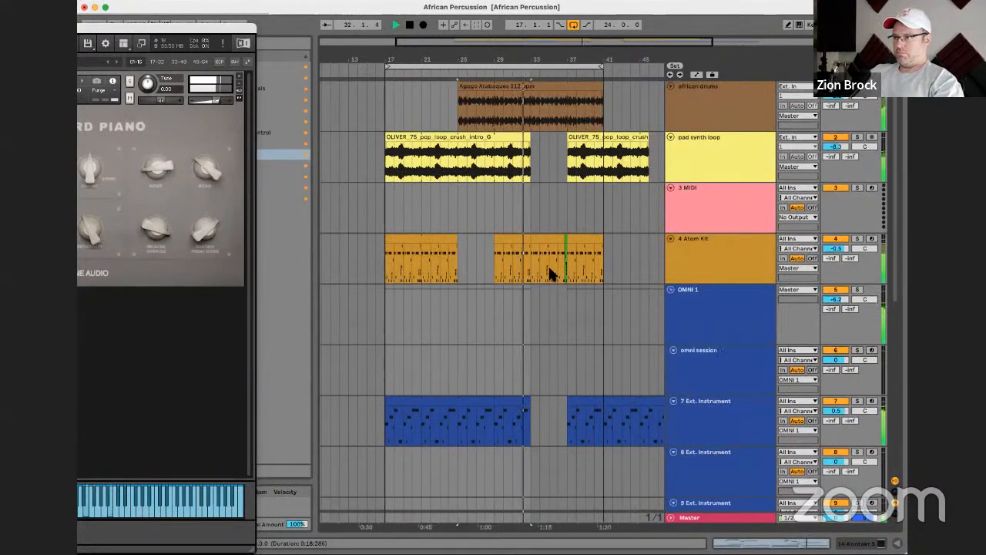
scroll(552, 279, "down", 6)
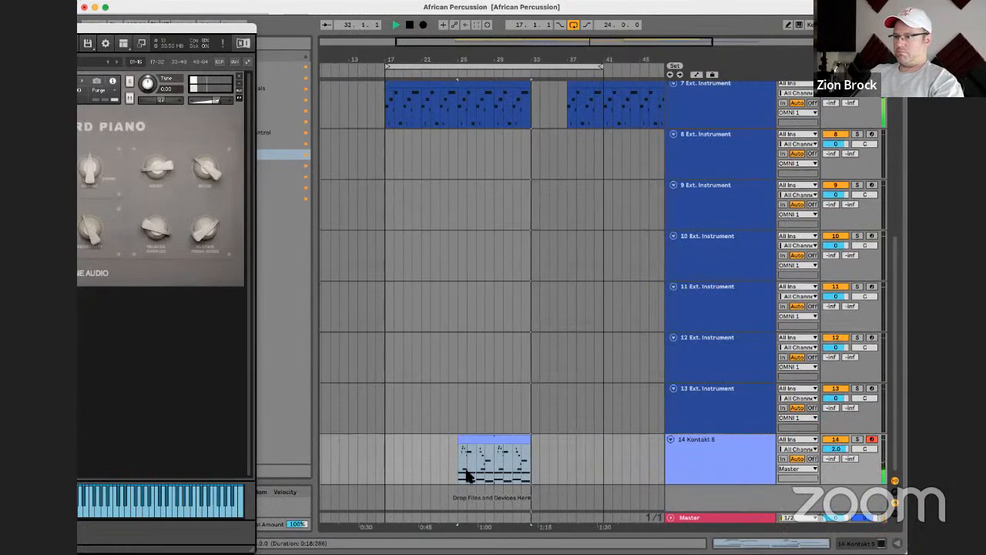
double_click(480, 440)
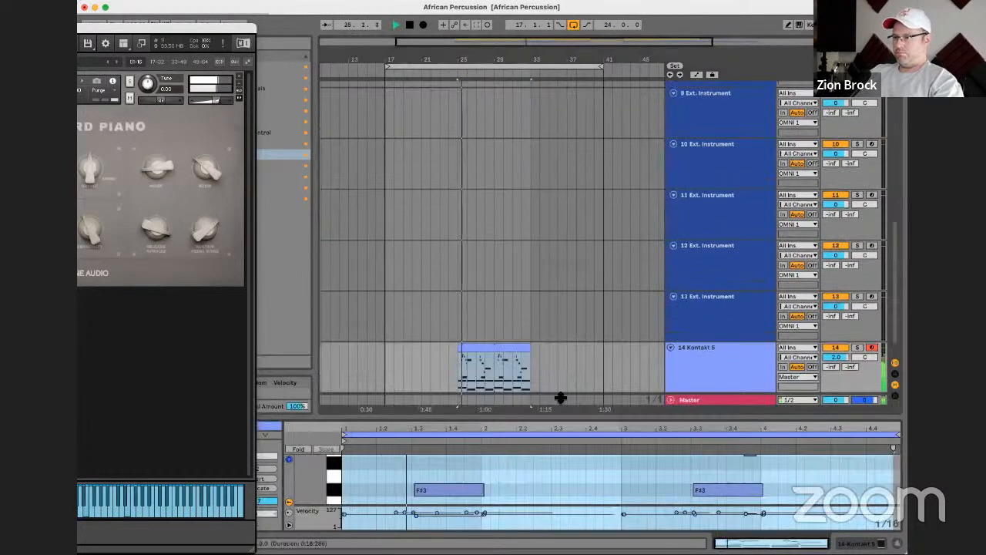
left_click_drag(638, 416, 642, 251)
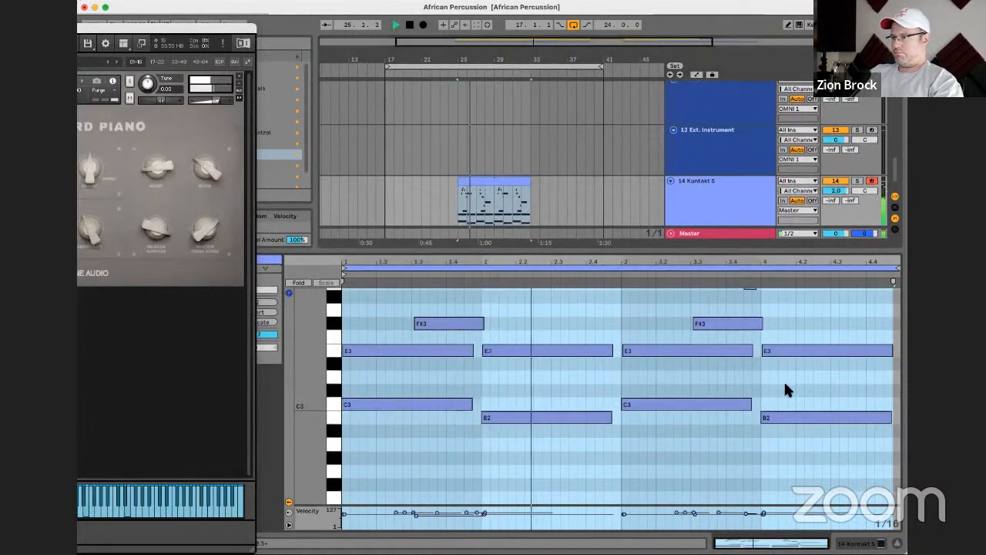
scroll(783, 379, "up", 4)
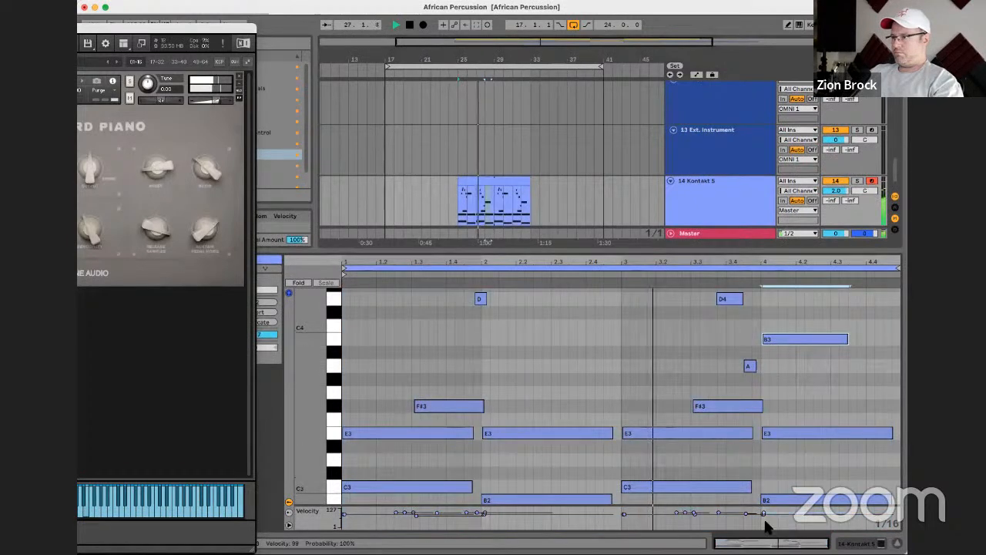
left_click_drag(763, 513, 763, 515)
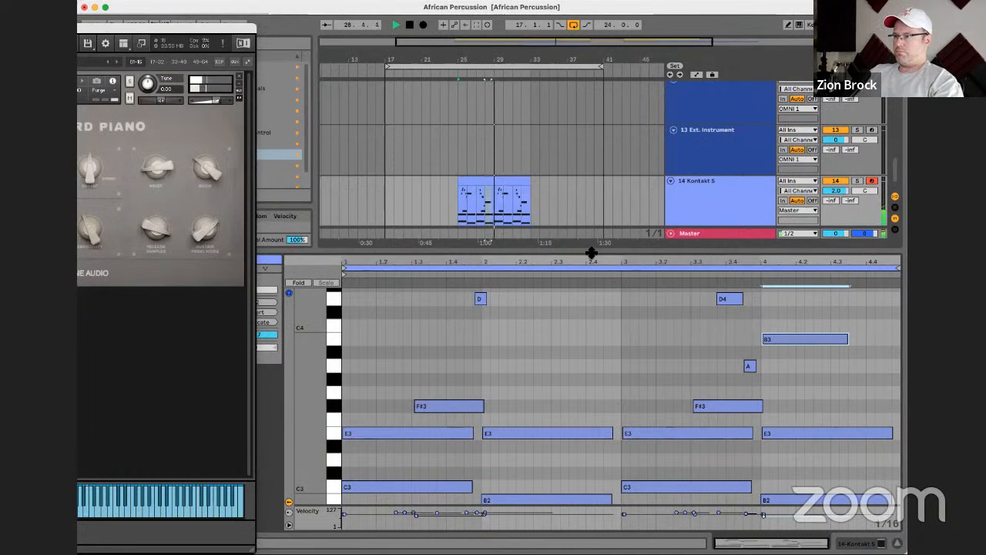
Review the clip layout of the upper tracks across the arrangement during playback and select the 3 MIDI track
left_click_drag(590, 251, 594, 441)
scroll(508, 260, "up", 5)
scroll(517, 247, "down", 5)
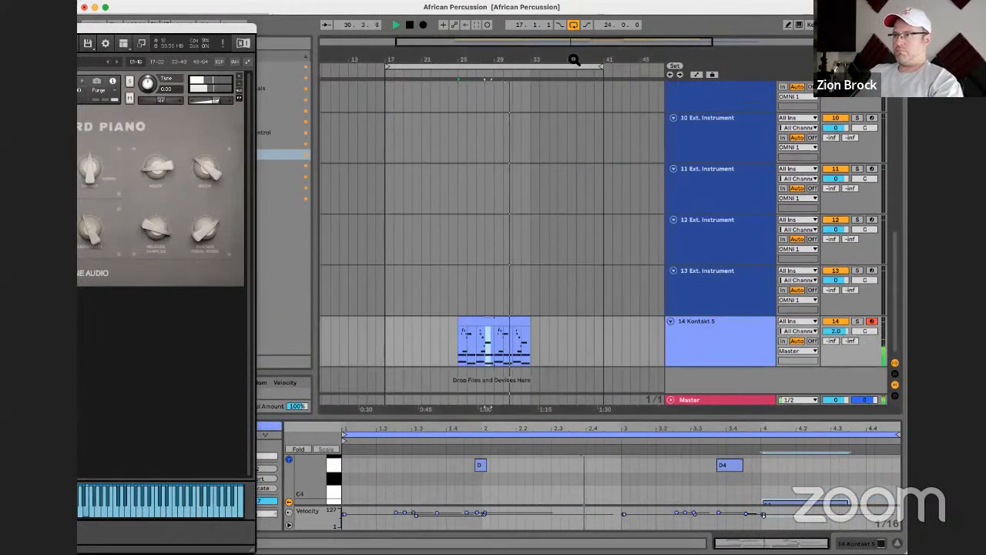
left_click_drag(575, 58, 572, 24)
scroll(485, 175, "up", 8)
scroll(485, 174, "up", 2)
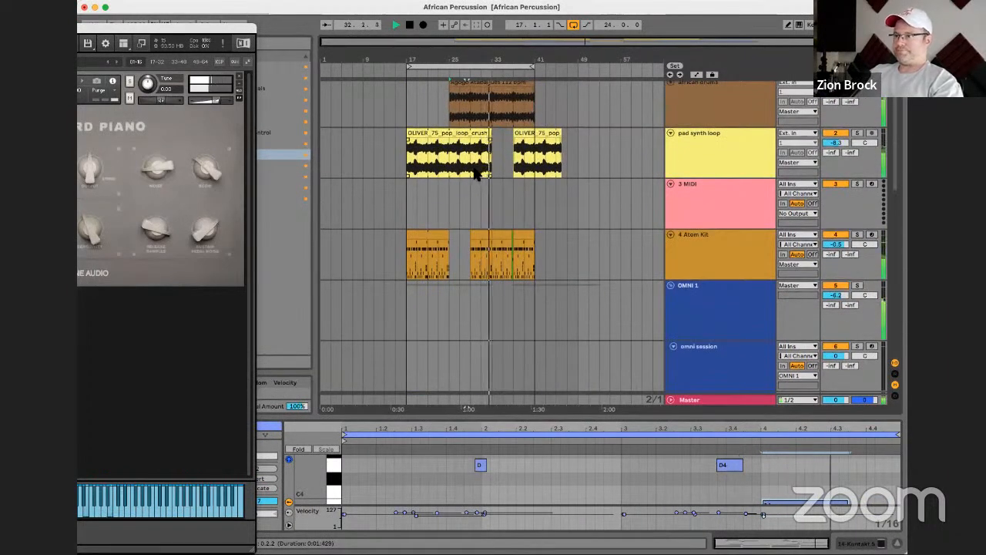
left_click(695, 201)
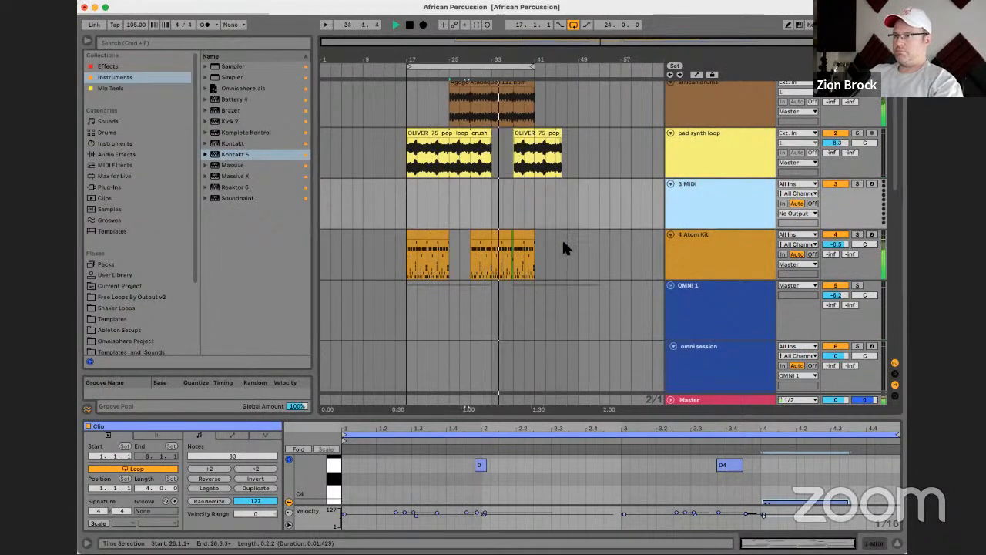
scroll(562, 246, "up", 1)
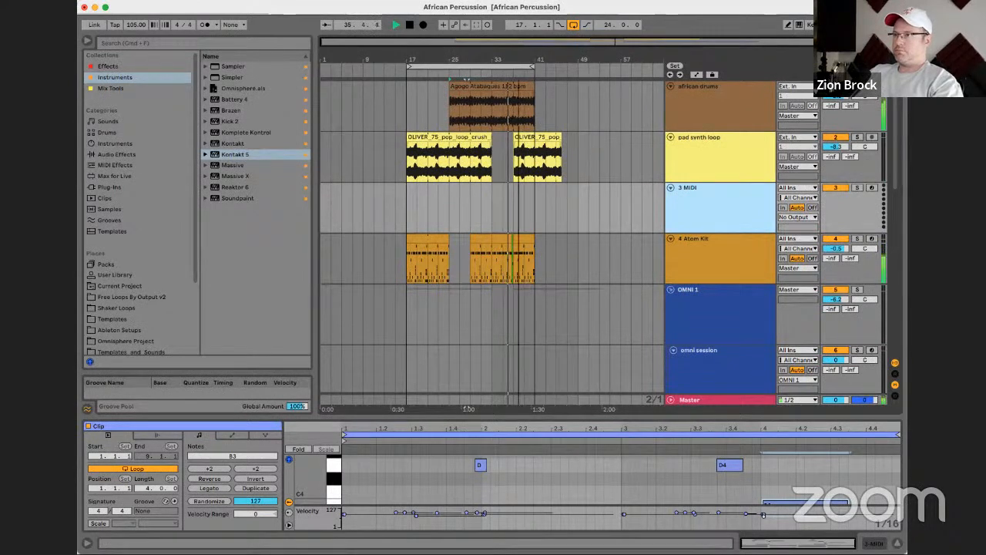
Cut a one-bar gap from bar 36 to bar 37 in the second 4 Atom Kit section
left_click_drag(529, 62, 537, 233)
left_click_drag(485, 264, 445, 262)
key("Delete")
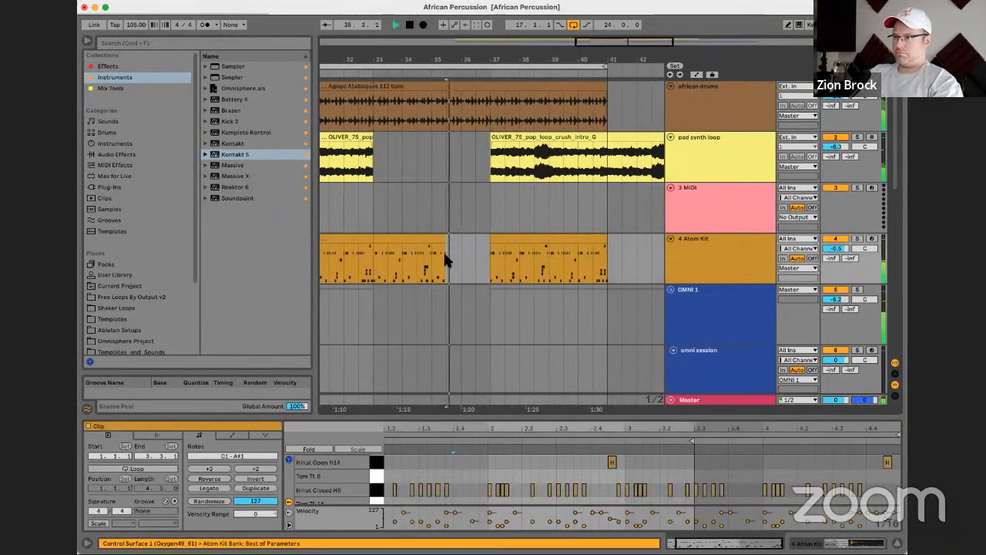
left_click_drag(445, 240, 461, 239)
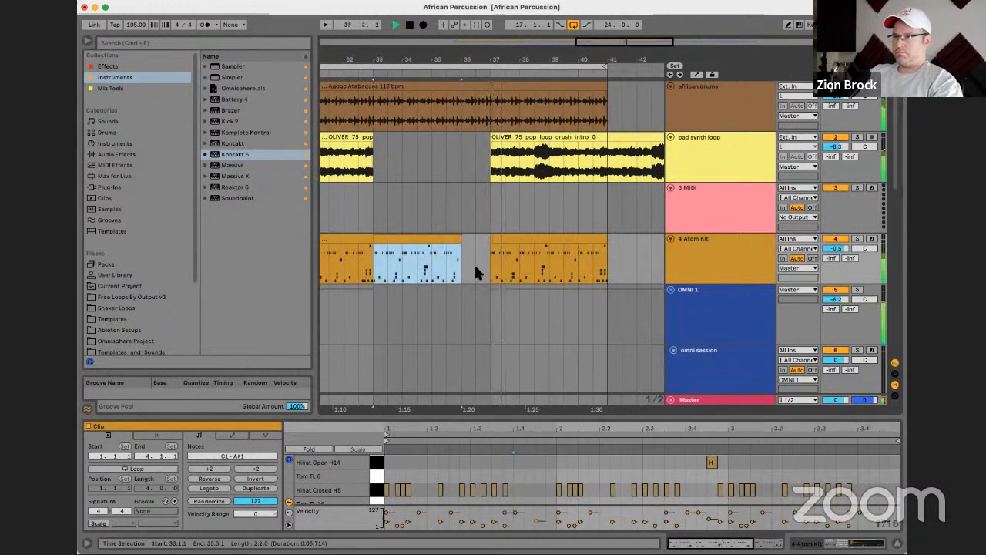
Play the arrangement from bar 17 and raise the 4 Atom Kit track volume to 1.9 dB
left_click_drag(495, 60, 558, 44)
scroll(555, 177, "down", 5)
scroll(462, 223, "up", 2)
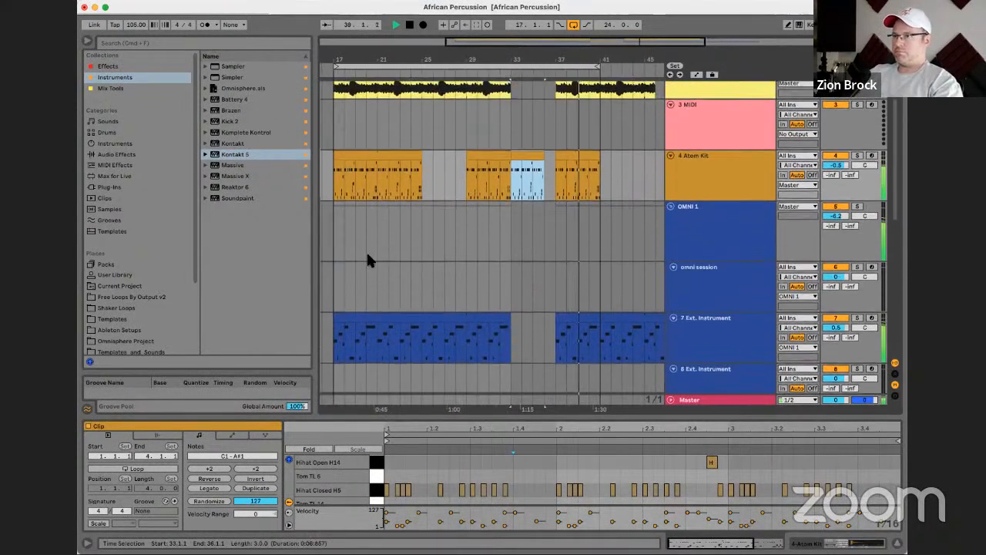
left_click(339, 246)
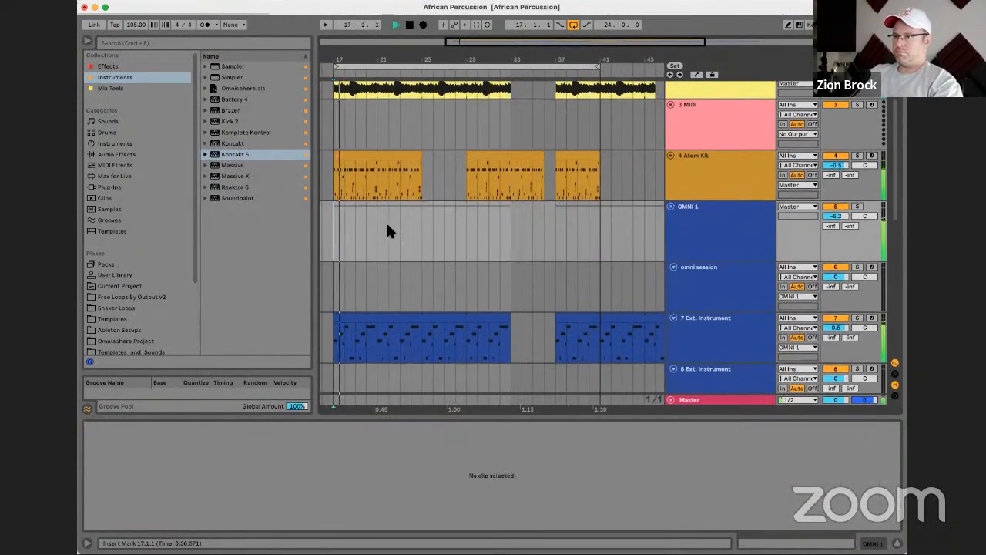
left_click(350, 164)
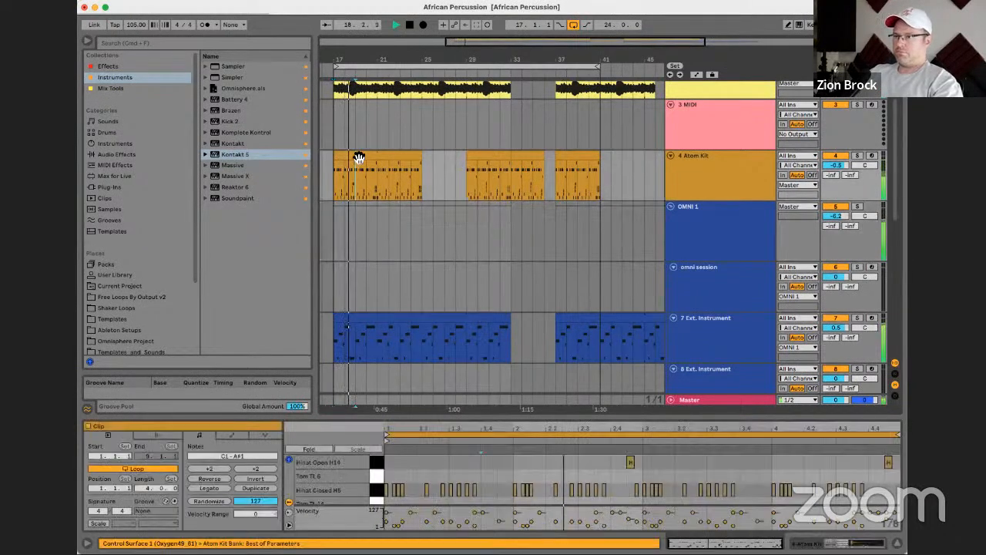
left_click(359, 154)
left_click(701, 151)
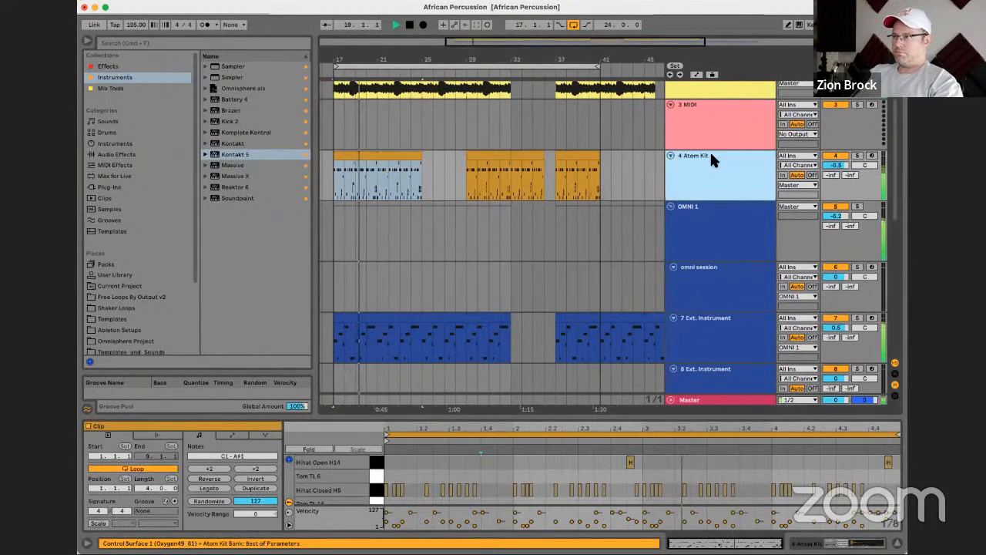
left_click_drag(835, 165, 835, 150)
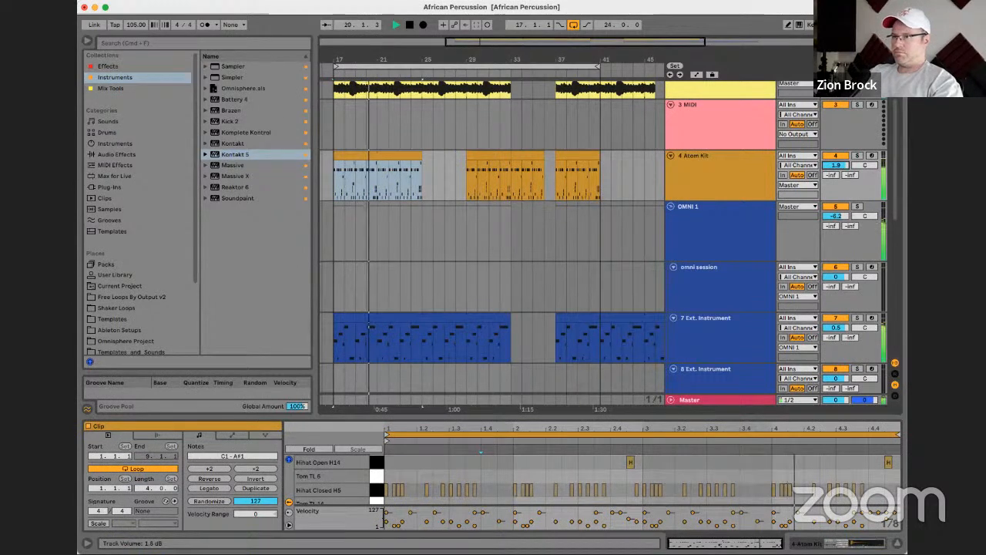
Examine the devices on the 4 Atom Kit and 7 Ext. Instrument tracks and browse the Mix Tools collection
left_click(711, 174)
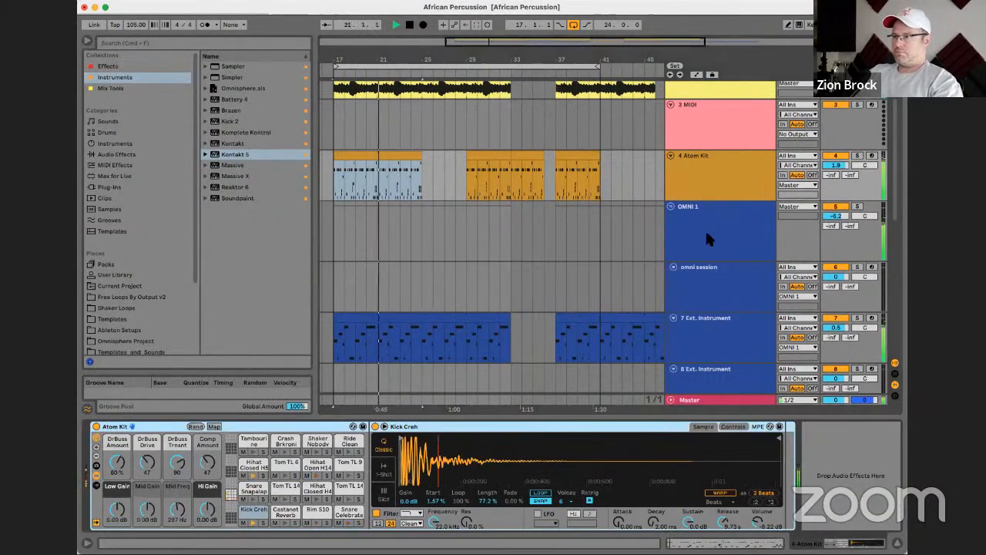
scroll(708, 239, "down", 2)
left_click(713, 277)
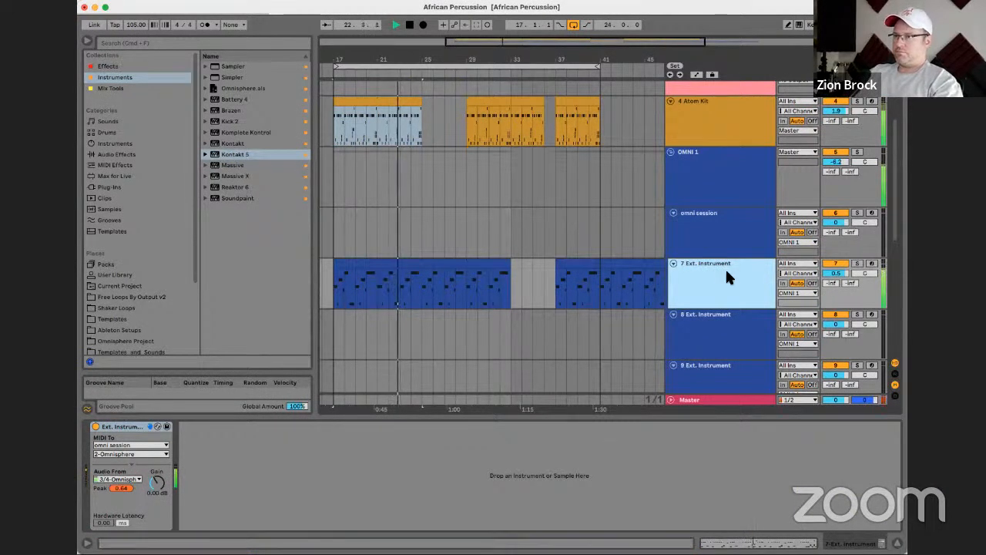
double_click(724, 271)
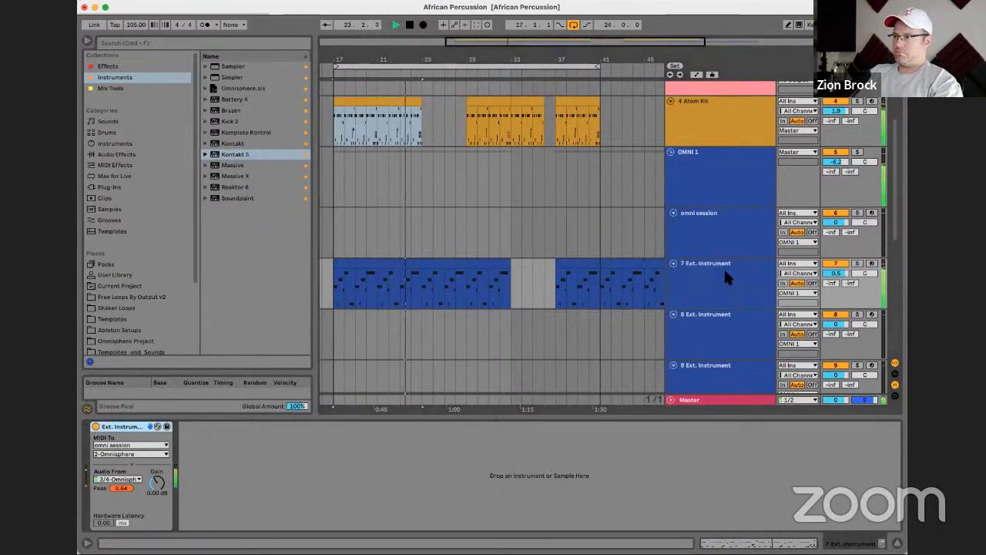
left_click(709, 132)
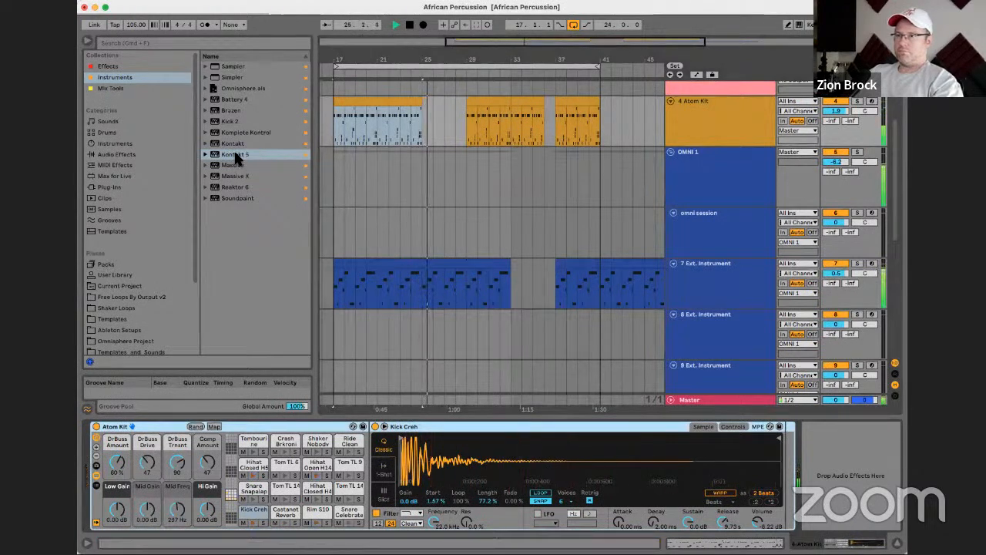
left_click(125, 88)
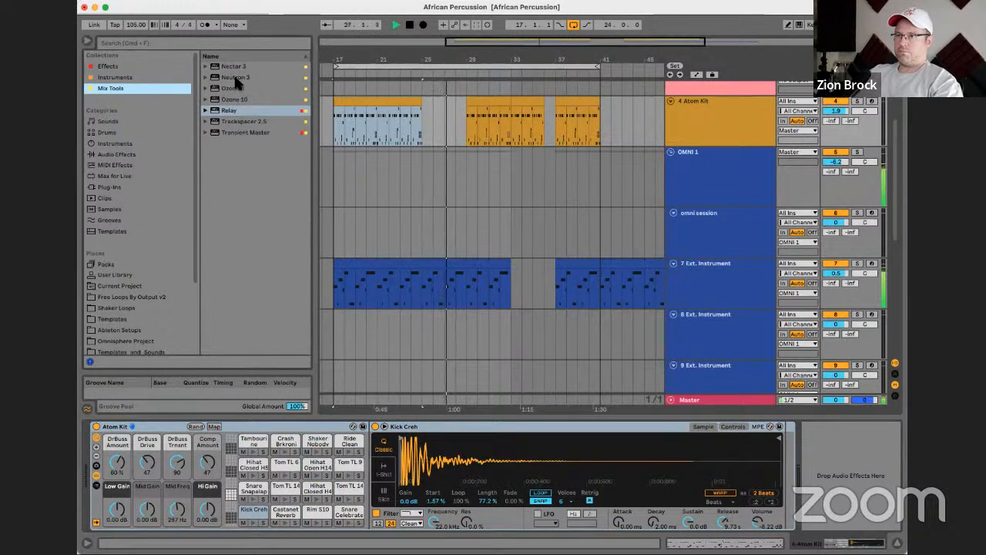
Slightly adjust the african drums track volume, check the upper tracks during playback and select the 3 MIDI track
scroll(553, 199, "up", 4)
left_click_drag(835, 95, 835, 93)
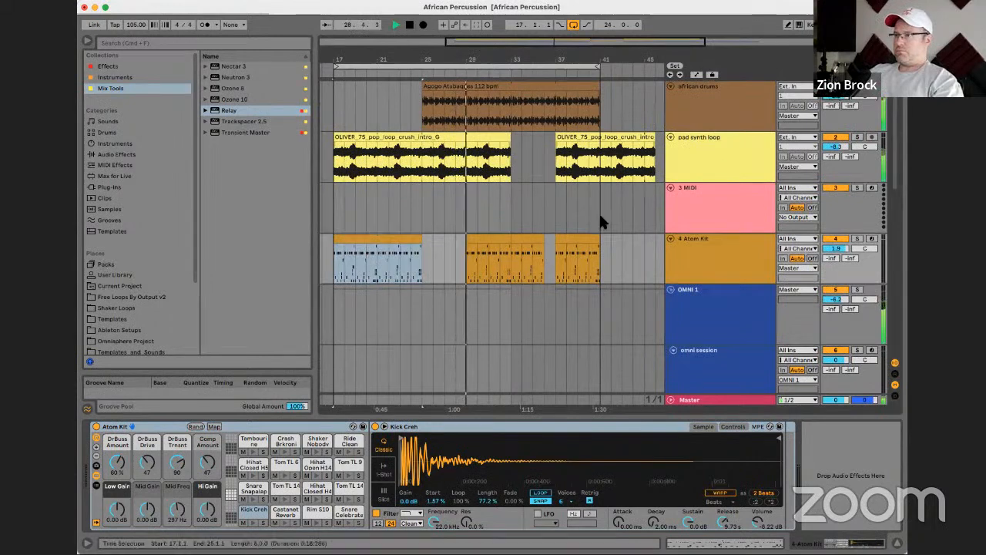
scroll(597, 211, "down", 2)
scroll(595, 221, "up", 1)
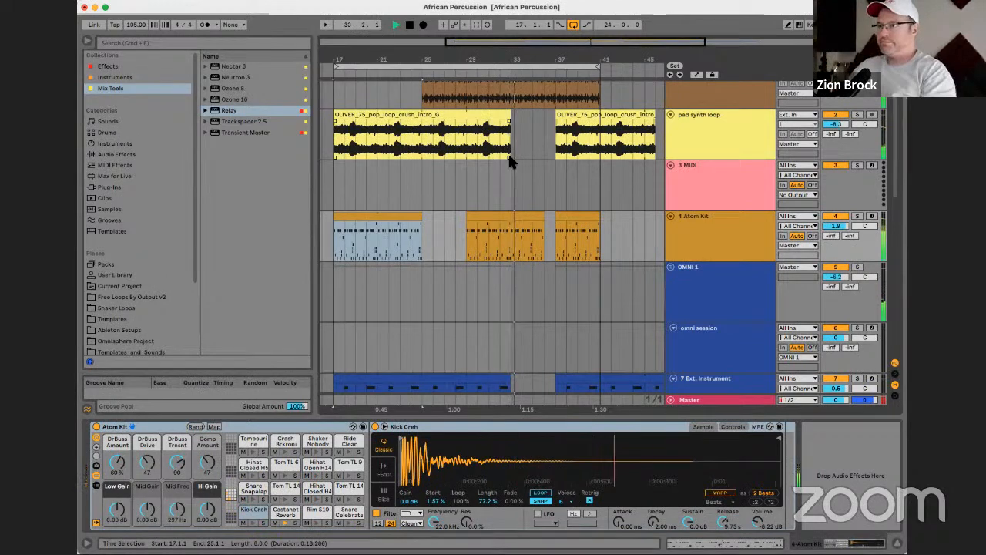
left_click(682, 168)
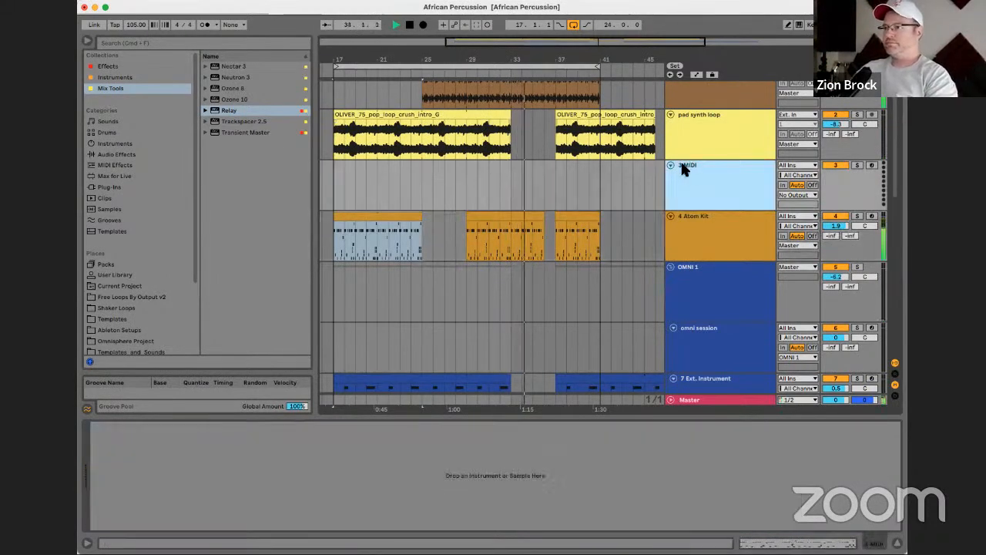
Insert a new audio track directly below the pad synth loop track and select it
left_click(697, 136)
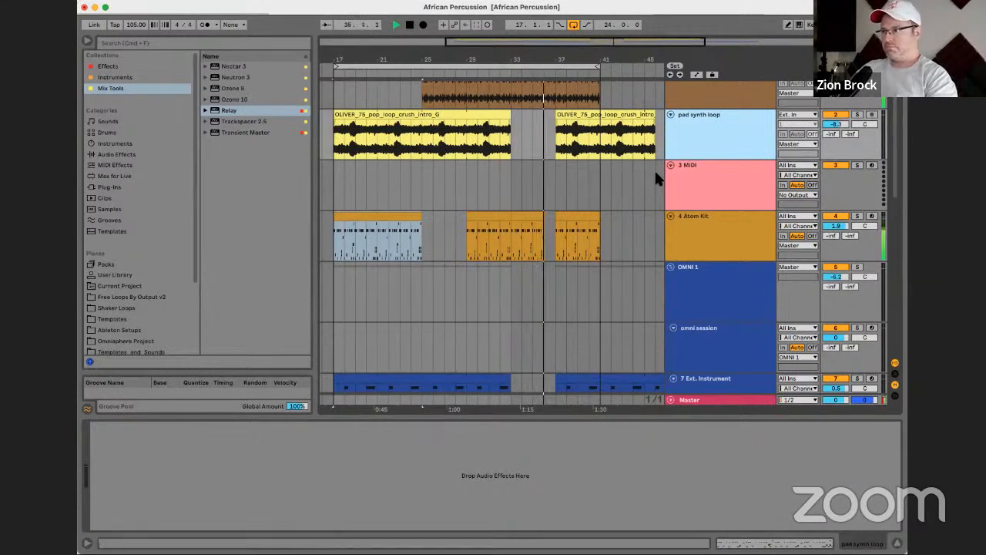
key("super+t")
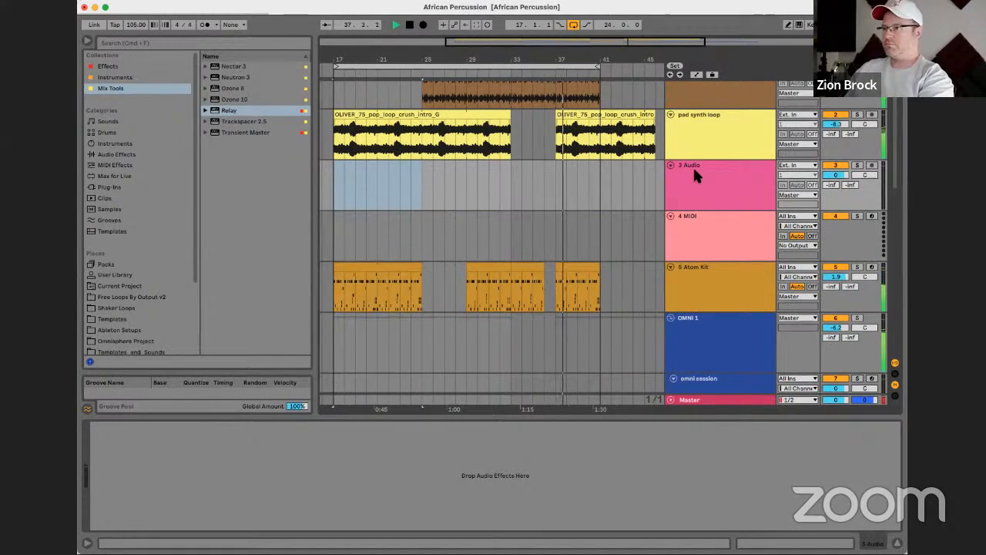
left_click(678, 176)
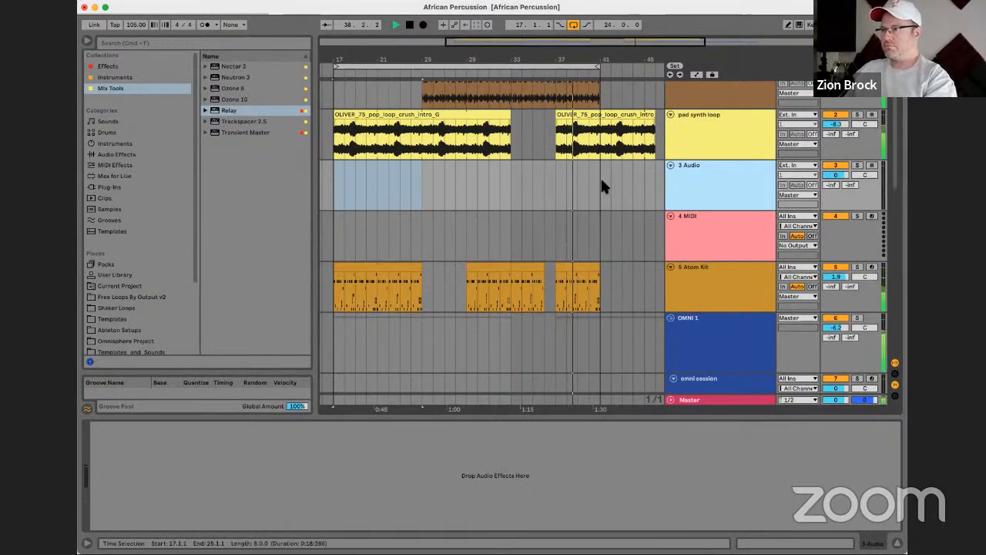
Copy the Kontakt 5 piano clip to bar 41, end the copy at bar 48, and play from bar 41
scroll(581, 168, "down", 5)
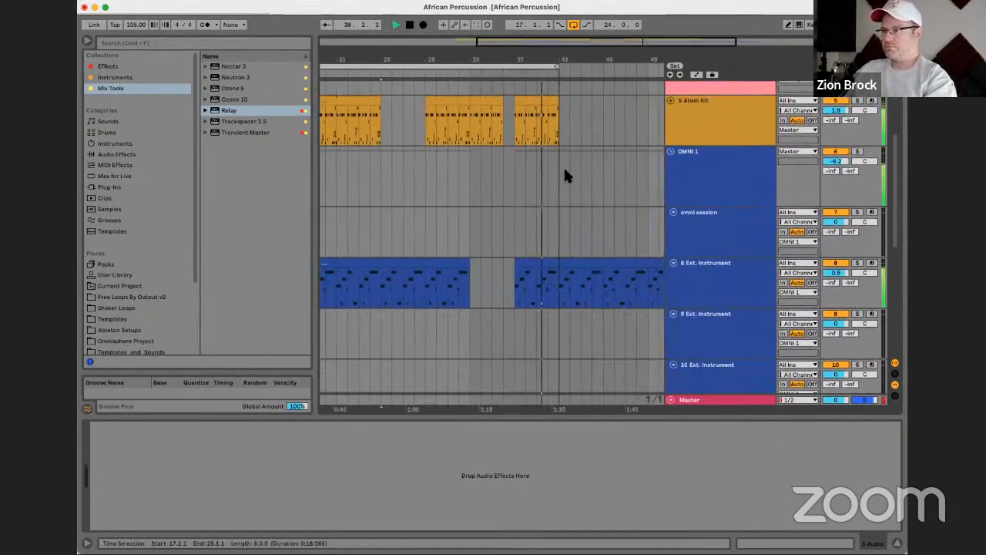
scroll(478, 124, "down", 5)
left_click_drag(452, 326, 603, 328)
key("space")
scroll(558, 250, "up", 3)
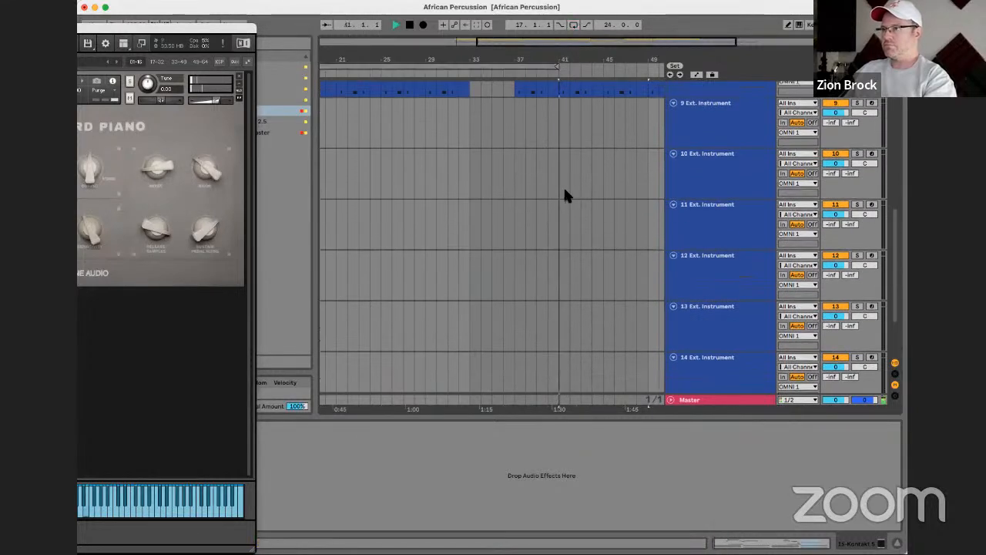
scroll(569, 206, "up", 4)
scroll(566, 212, "down", 7)
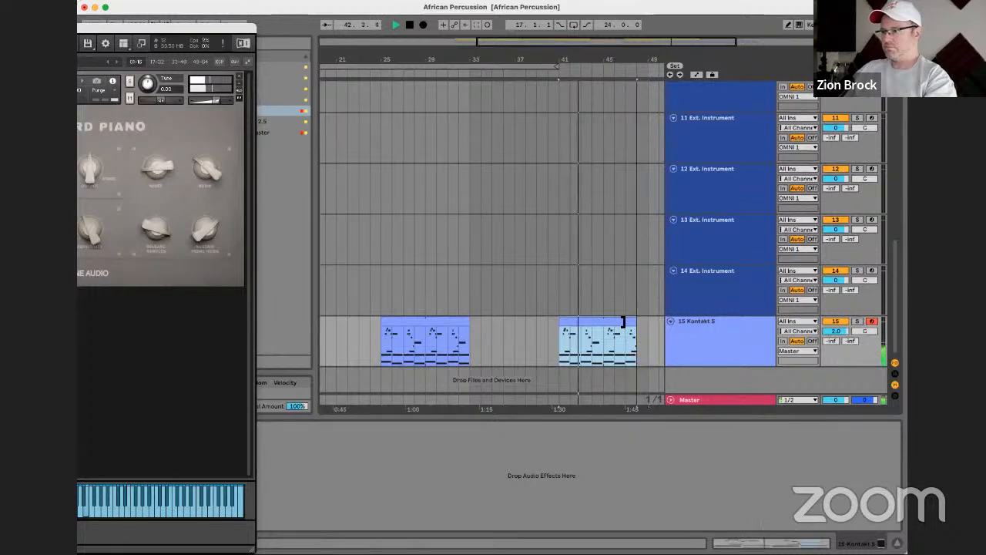
Trim the second pad synth loop clip to end at bar 45
scroll(577, 223, "up", 6)
scroll(587, 197, "up", 3)
scroll(601, 182, "down", 3)
scroll(570, 155, "up", 4)
scroll(550, 127, "up", 1)
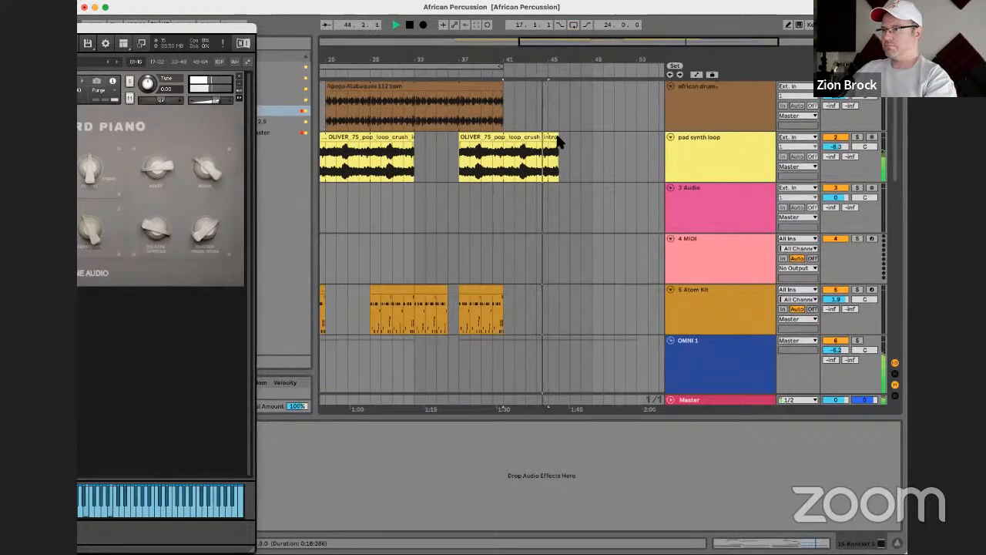
left_click_drag(557, 137, 548, 138)
Select the 8 Ext. Instrument track, find iZotope's Neutron 4 among the AUv2 plug-ins and add it to the Mix Tools collection
scroll(562, 208, "down", 5)
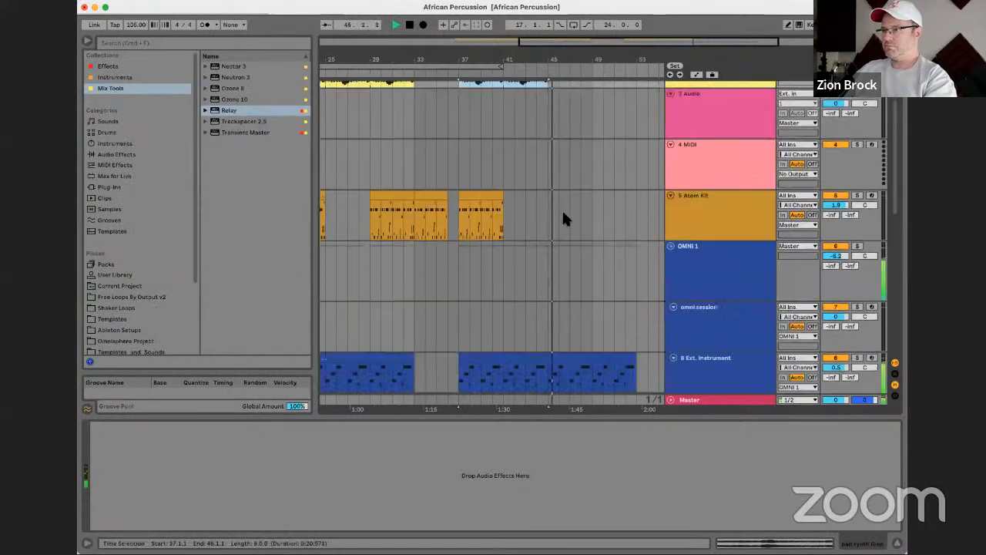
left_click(696, 297)
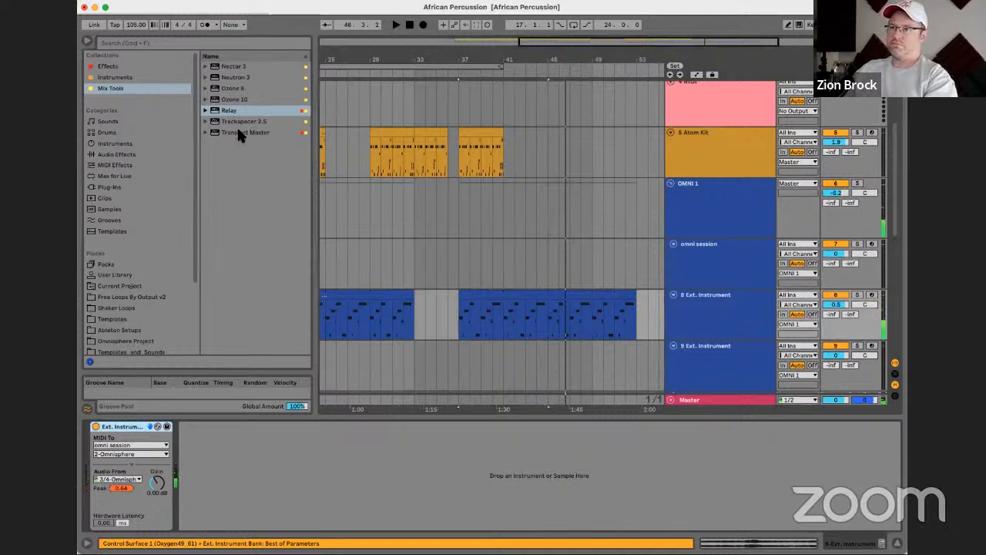
left_click(233, 77)
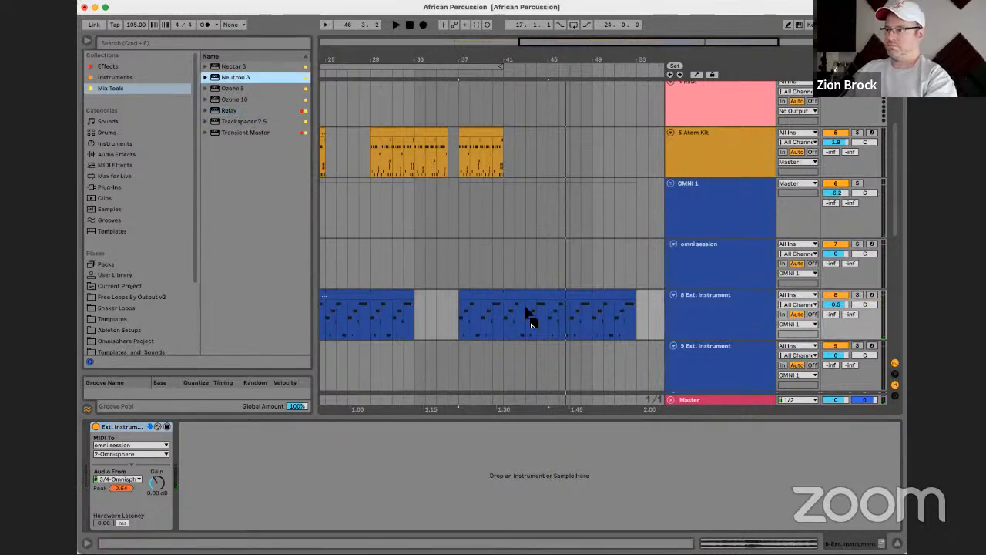
left_click(122, 186)
left_click(205, 66)
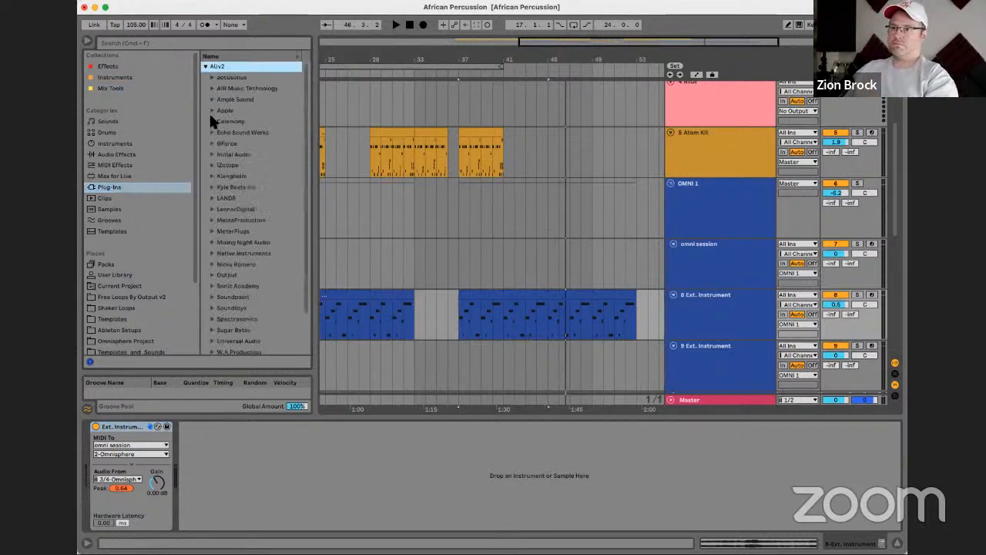
left_click(213, 165)
left_click(241, 233)
right_click(241, 233)
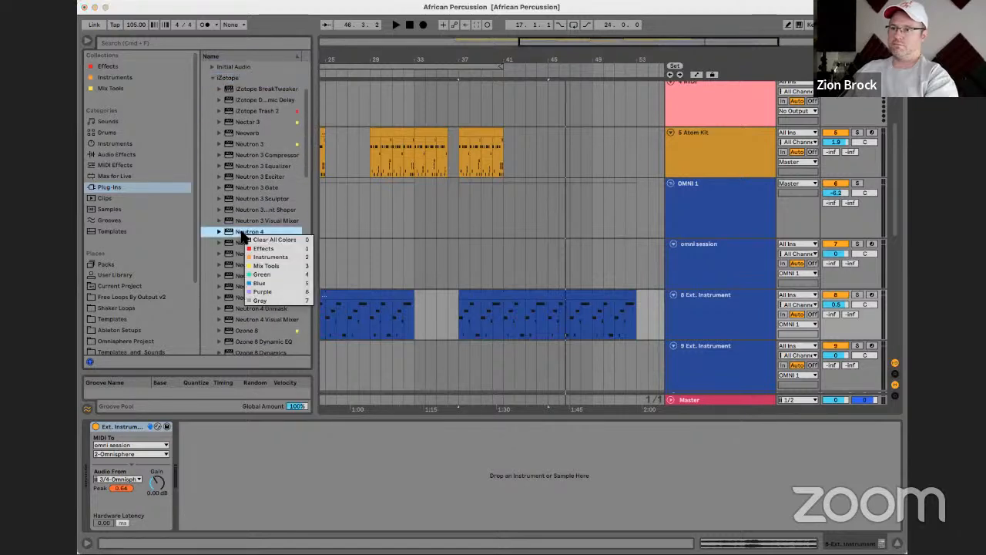
left_click(259, 265)
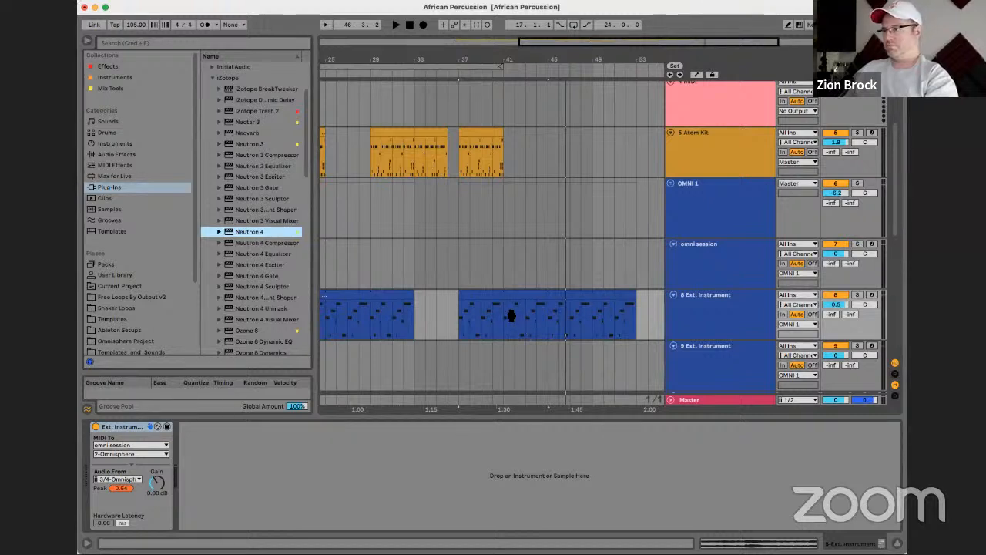
Load Neutron 4 on the 8 Ext. Instrument track with 5-Atom Kit as its sidechain source, and skip the welcome tour
left_click_drag(513, 316, 510, 318)
left_click(219, 446)
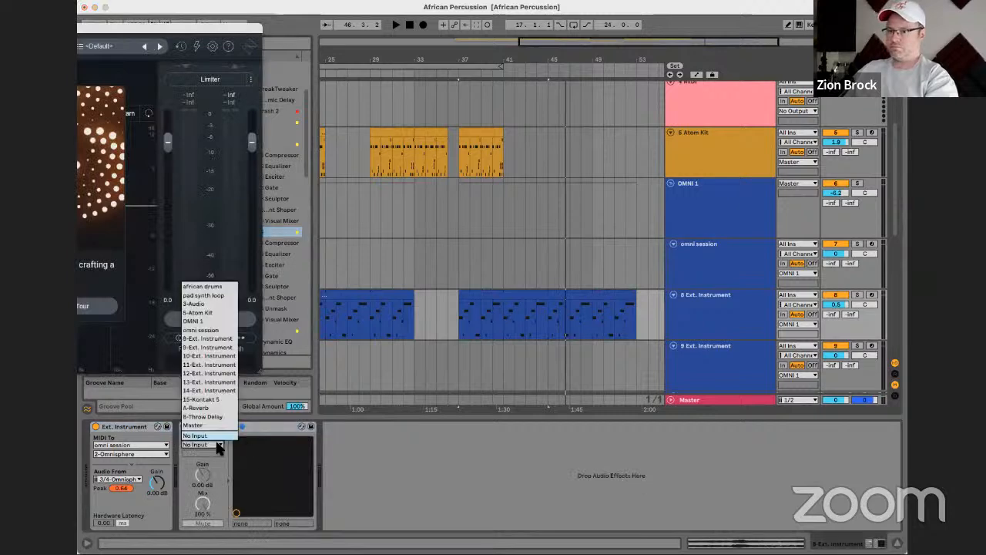
left_click(202, 312)
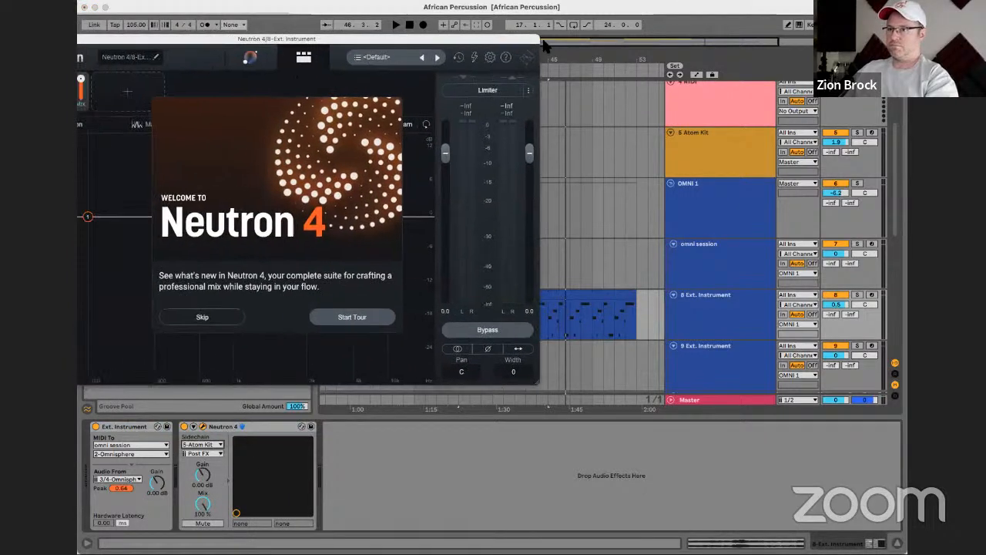
left_click(272, 322)
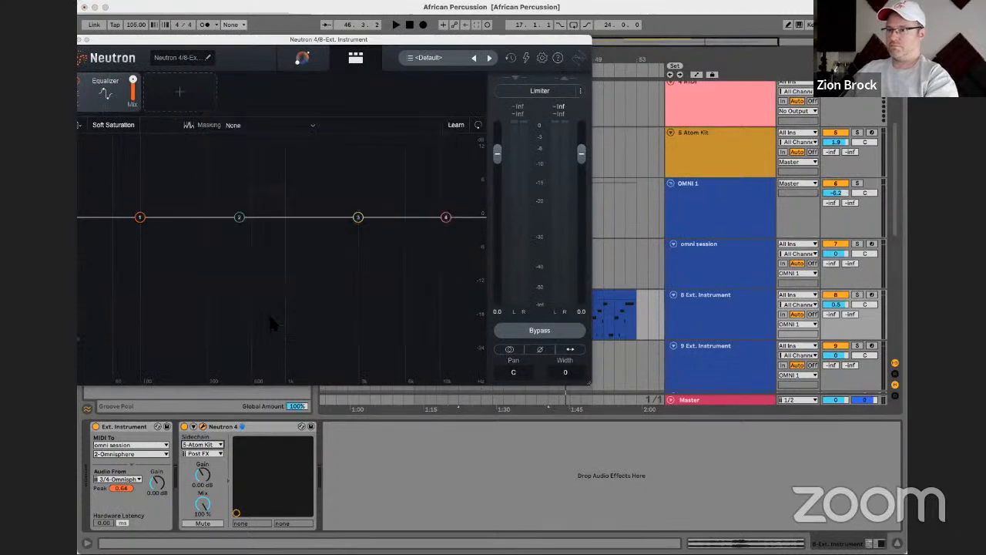
left_click_drag(338, 39, 447, 40)
Set Neutron's masking comparison to the african drums Relay and move equalizer band 2 to about 251 Hz at -0.3 dB
left_click(389, 125)
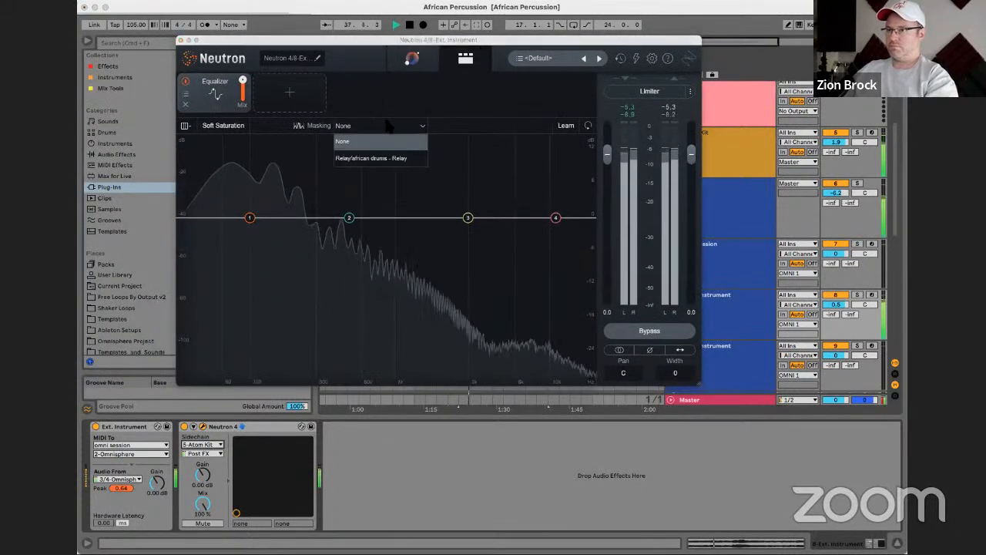
left_click(368, 161)
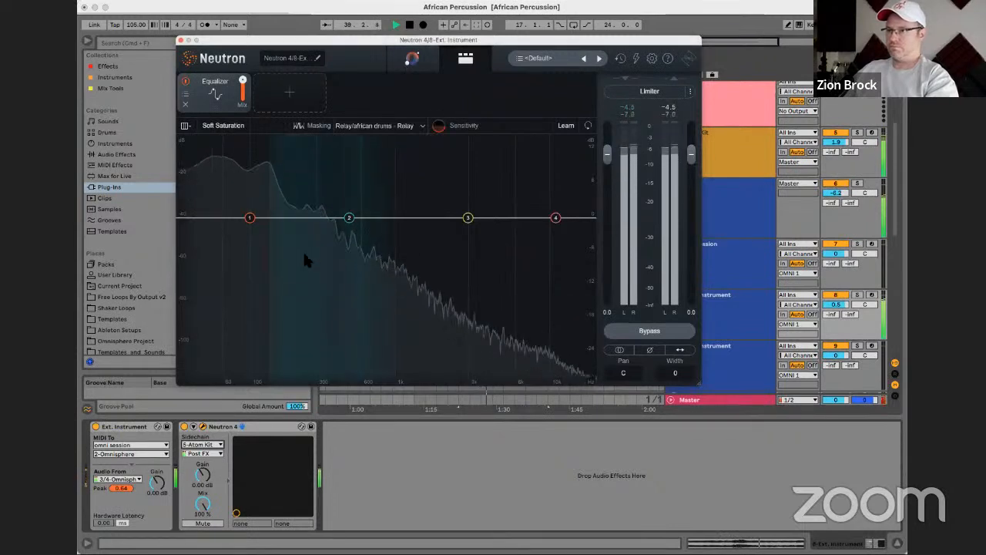
left_click_drag(349, 218, 305, 221)
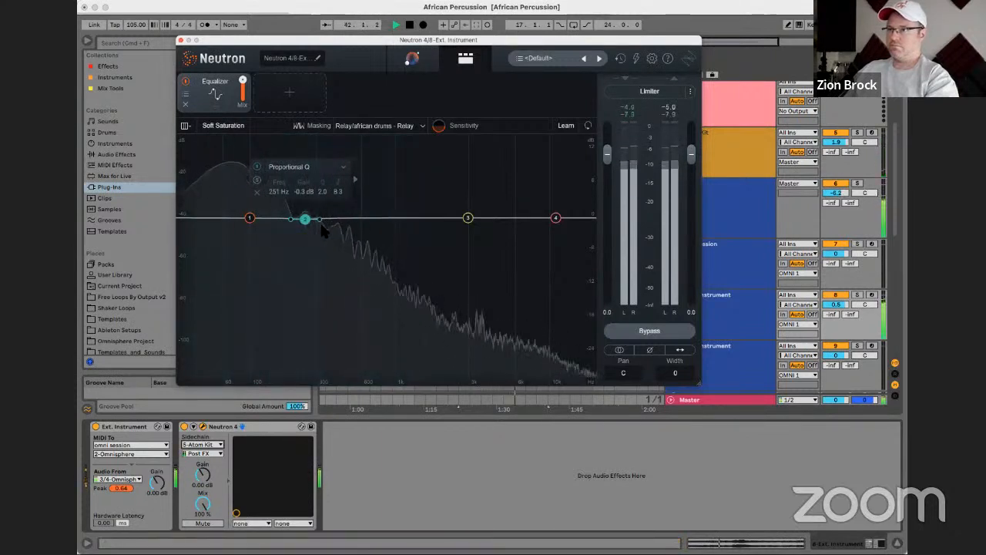
Set band 1's low shelf to about 140 Hz at -11.4 dB and make it dynamic with an external Band 1 sidechain
left_click_drag(248, 218, 269, 281)
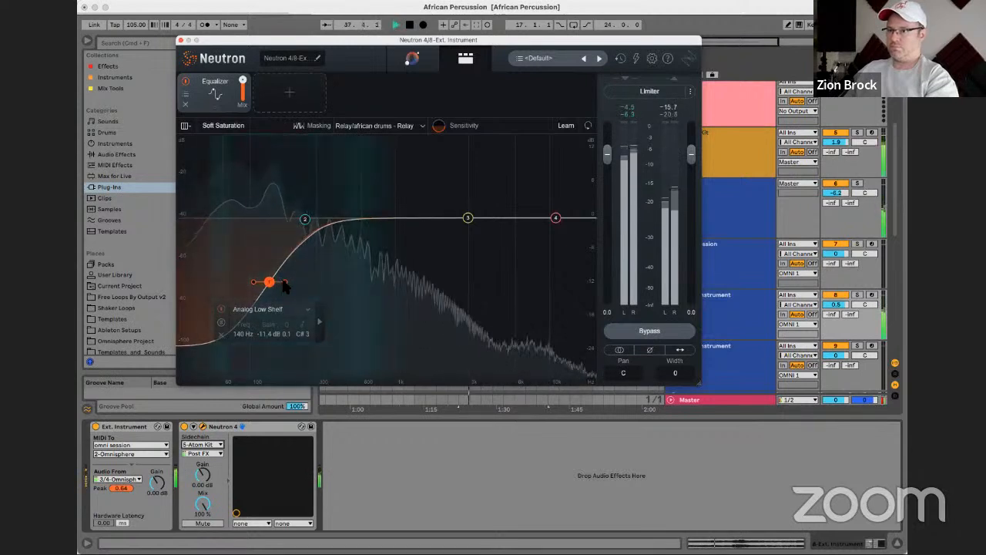
left_click(319, 322)
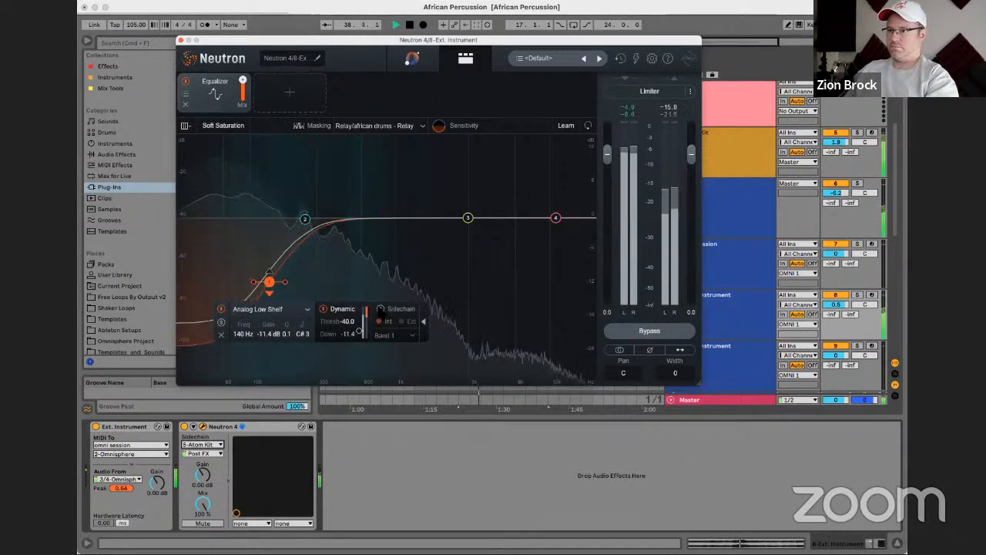
left_click(401, 321)
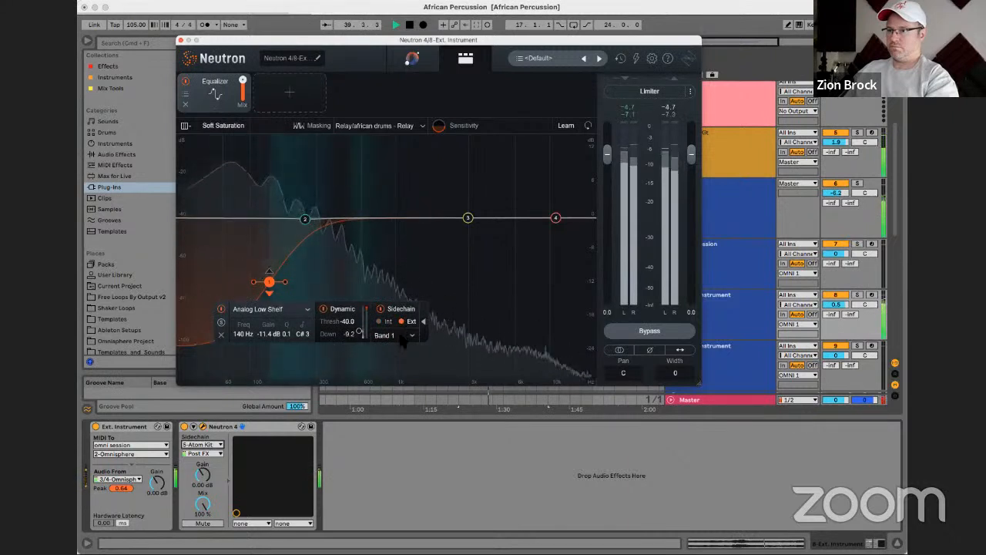
left_click(399, 335)
left_click(397, 344)
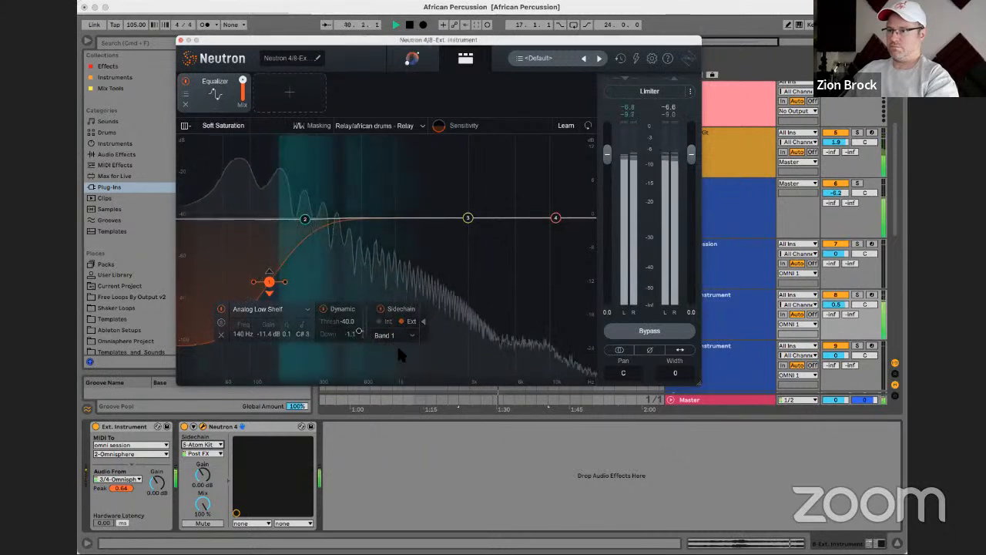
Shift band 1 to about 229 Hz at -15.8 dB, boost band 2 about 3.3 dB at 243 Hz with Q 0.3, and close Neutron
left_click_drag(269, 282, 297, 311)
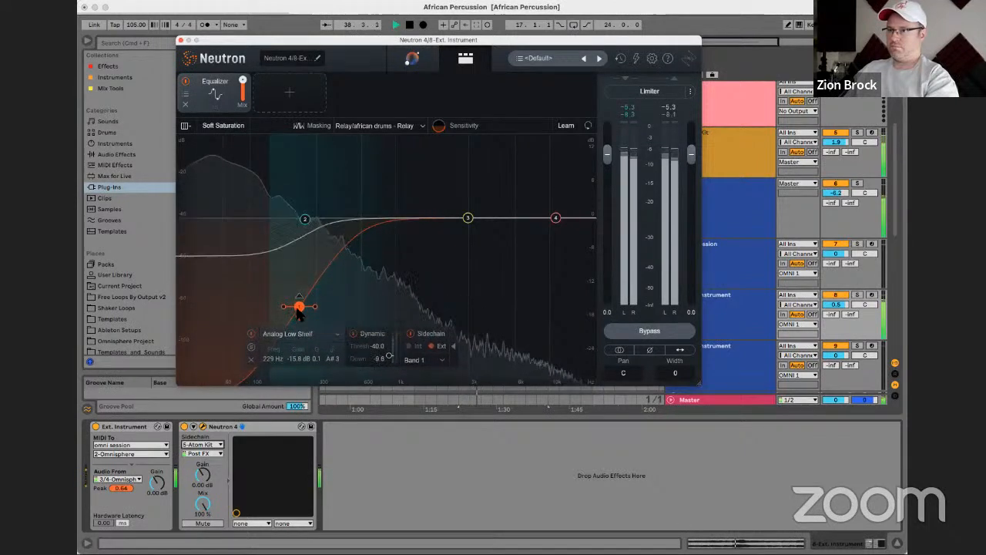
left_click_drag(304, 218, 300, 203)
scroll(303, 198, "down", 5)
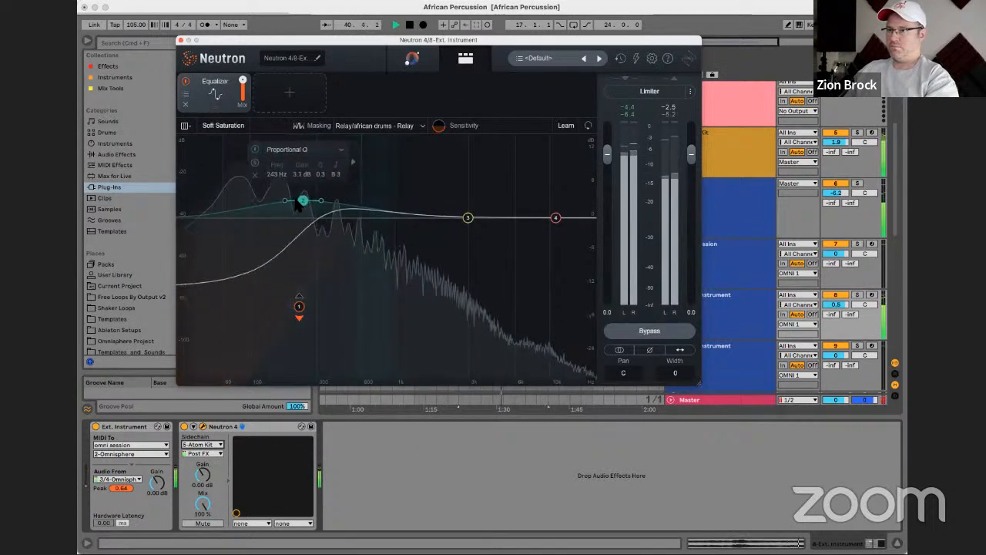
left_click(180, 40)
Select the 3 Audio track and hide the browser to widen the arrangement
scroll(551, 175, "left", 4)
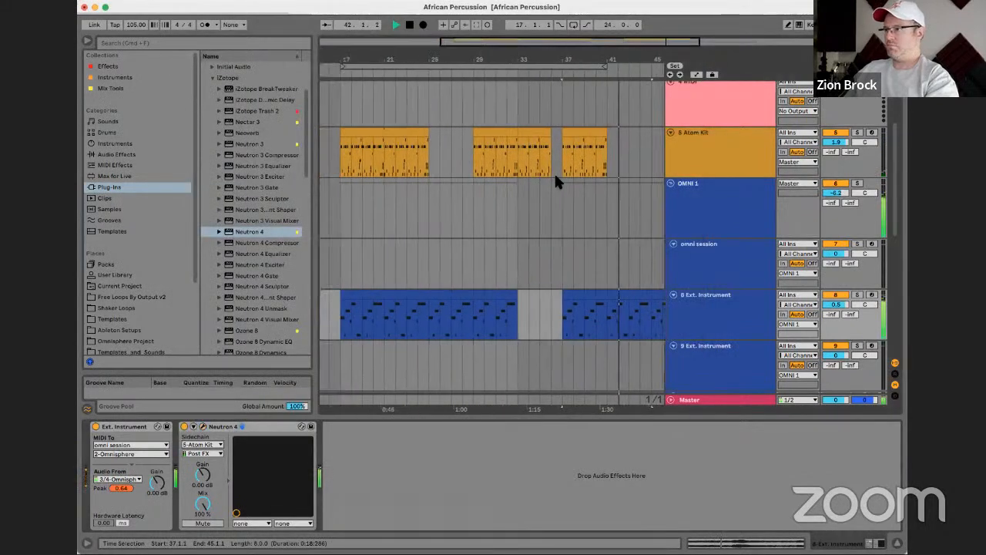
scroll(554, 176, "up", 5)
left_click(681, 215)
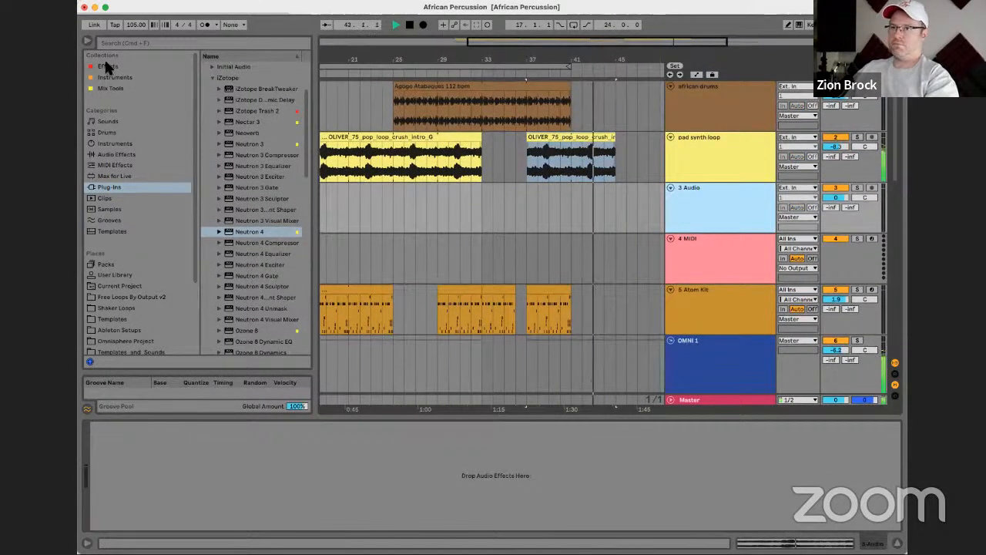
left_click(86, 36)
Extend the loop region to span bars 17 to 49 and select that time range across the tracks
scroll(241, 100, "left", 3)
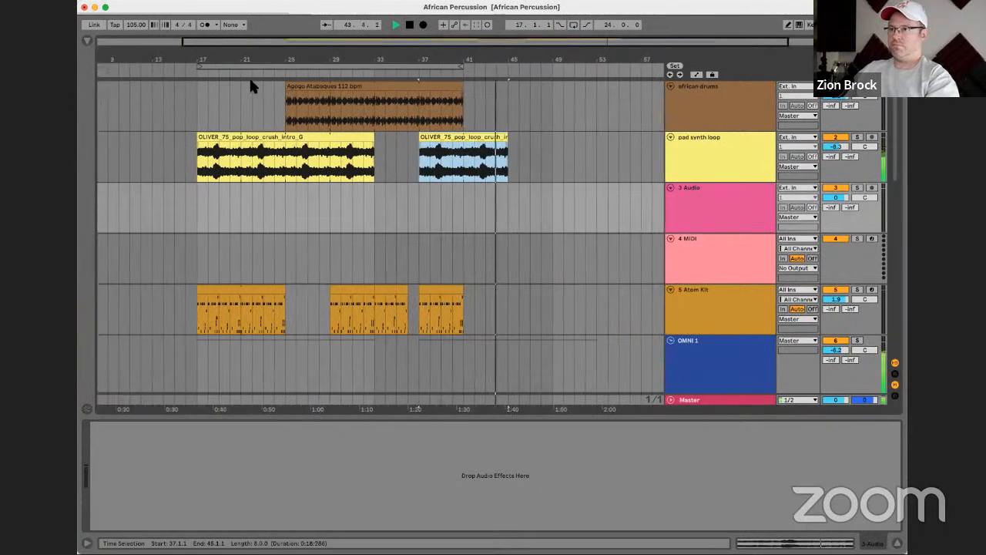
left_click_drag(285, 62, 292, 63)
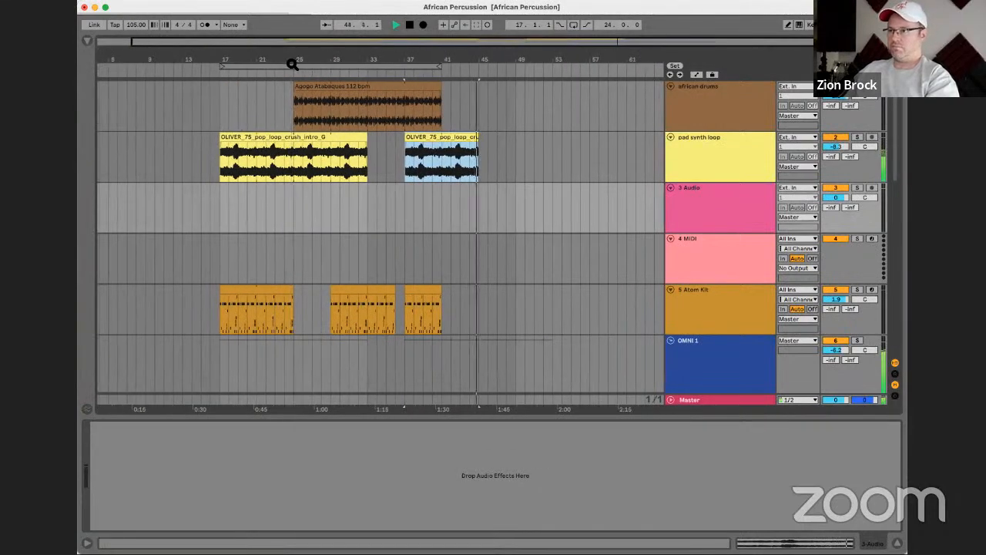
left_click_drag(293, 63, 311, 62)
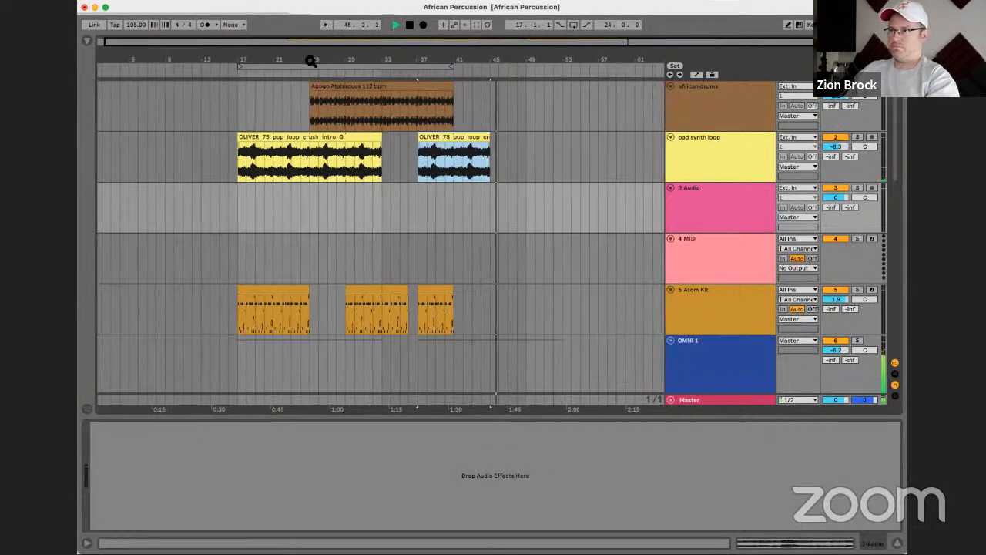
left_click_drag(454, 67, 527, 63)
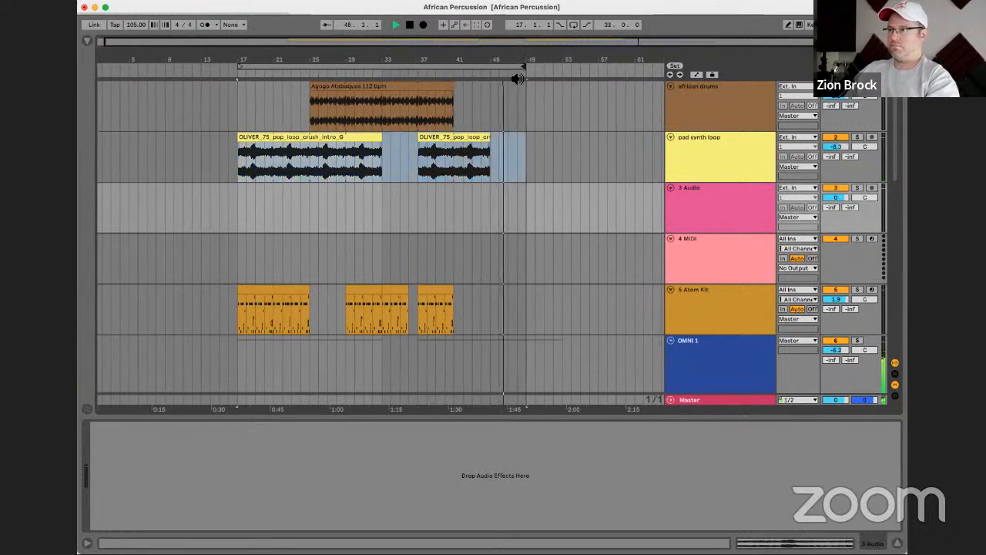
left_click(387, 66)
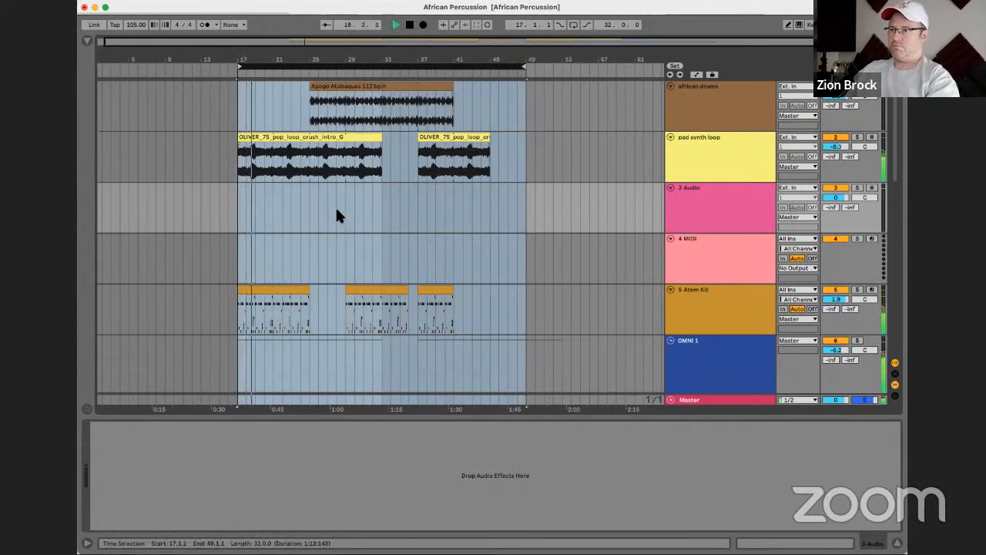
Open the Atom Kit clip at bar 17 in an enlarged note editor and select all its Hihat Closed HS notes
left_click(729, 304)
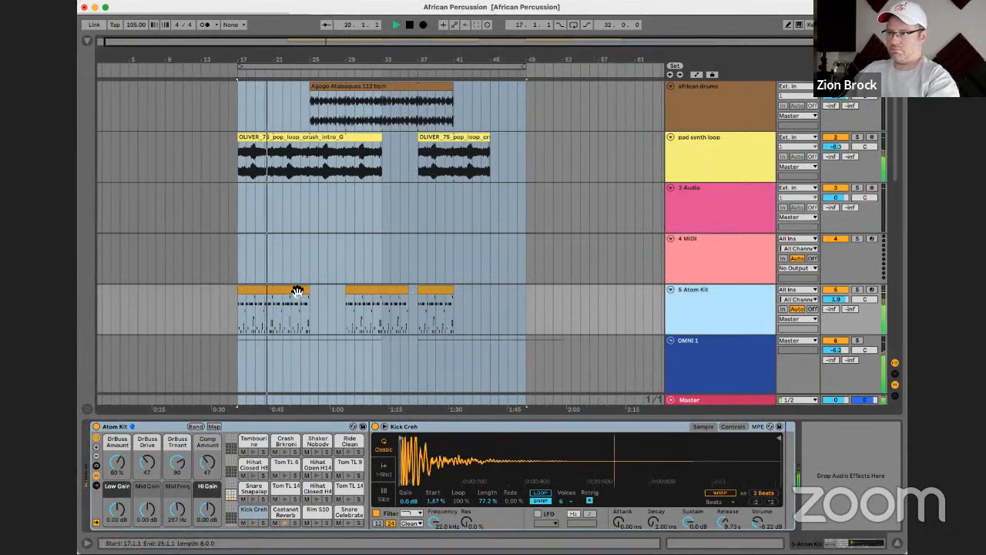
left_click(701, 303)
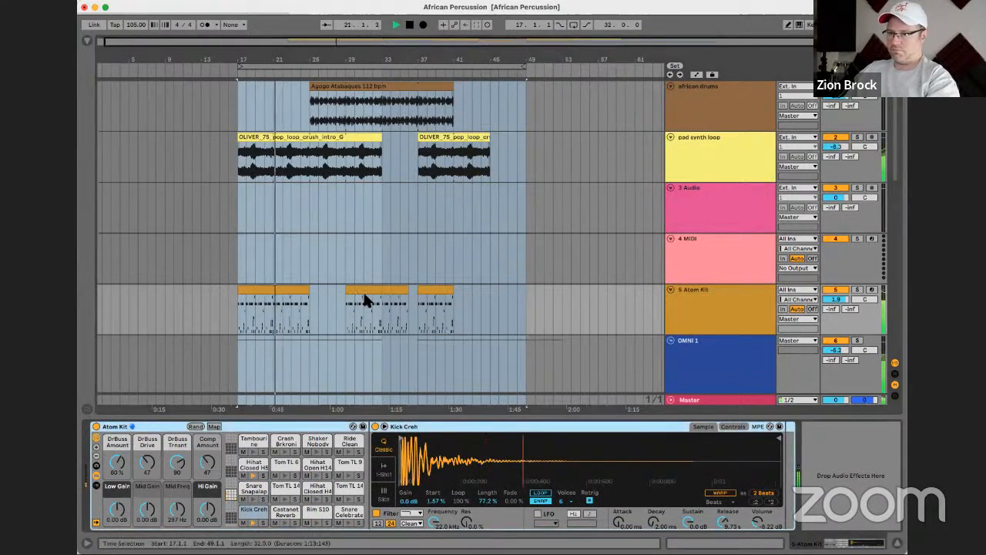
double_click(280, 293)
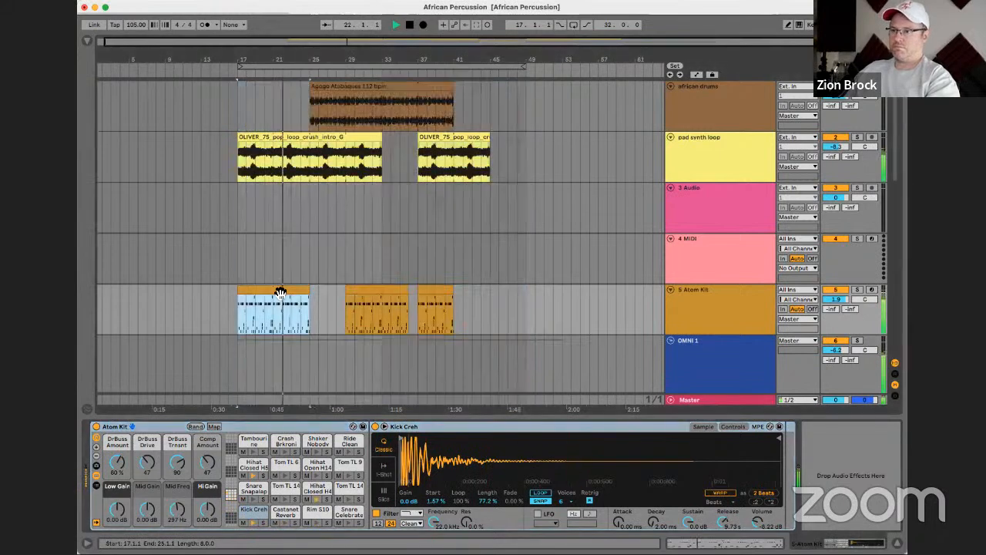
left_click_drag(363, 416, 366, 319)
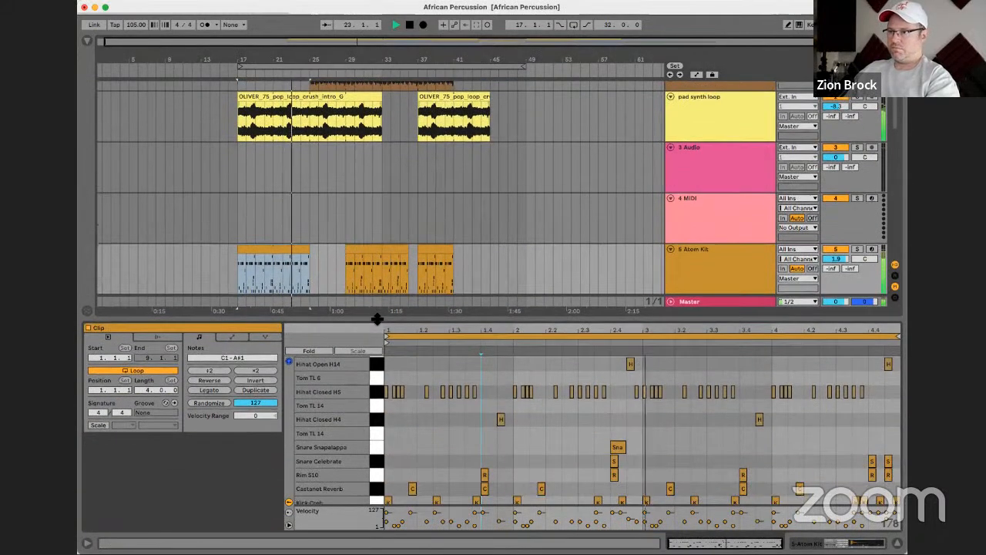
key("space")
left_click(377, 397)
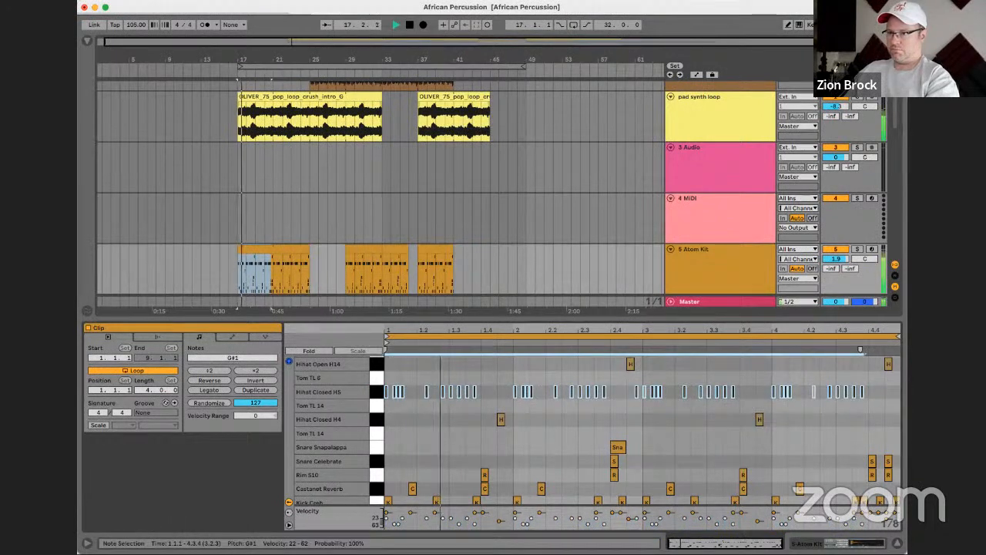
Check the remaining Atom Kit clips, ending on the one at bar 37, and shrink the note editor again
left_click(285, 250)
left_click(402, 262)
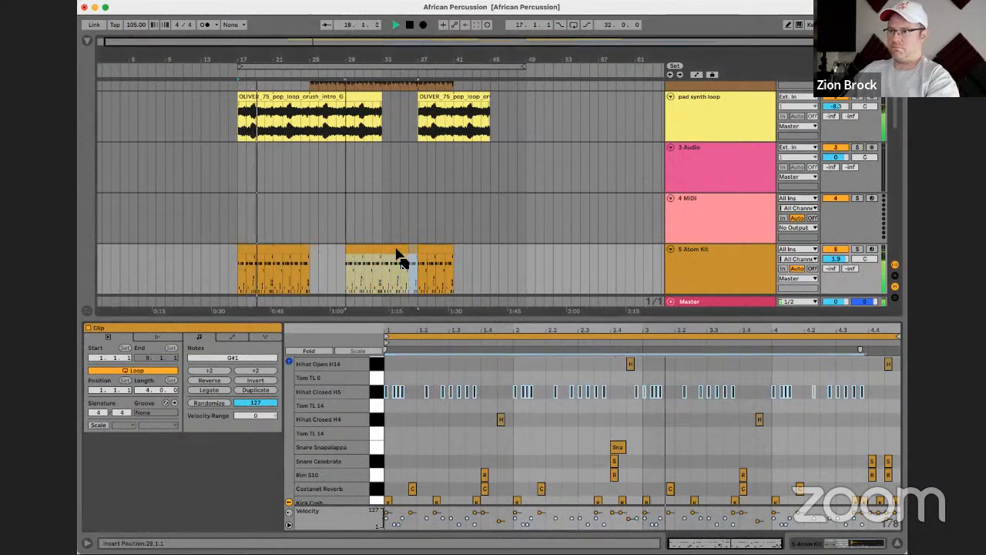
left_click_drag(416, 249, 454, 249)
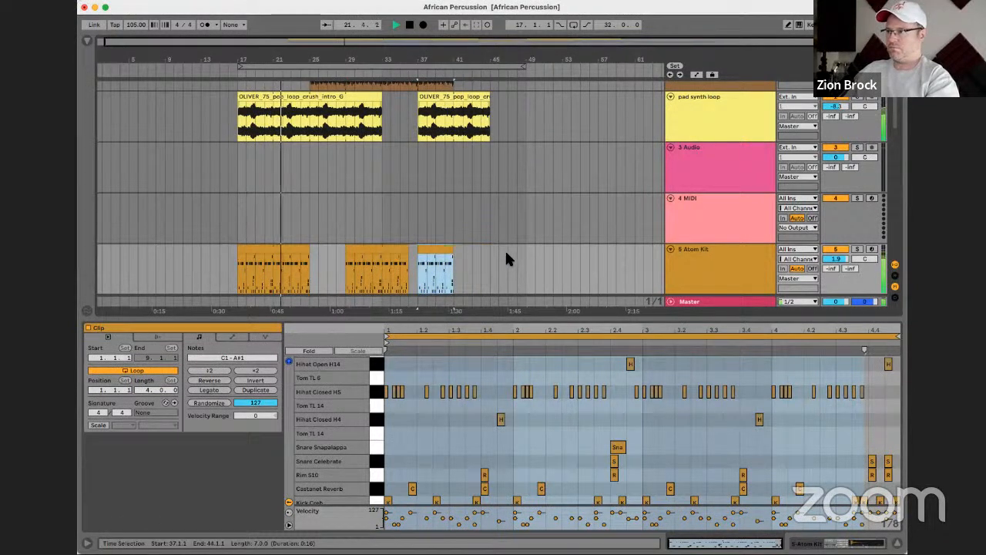
left_click_drag(524, 335, 518, 418)
scroll(454, 299, "up", 3)
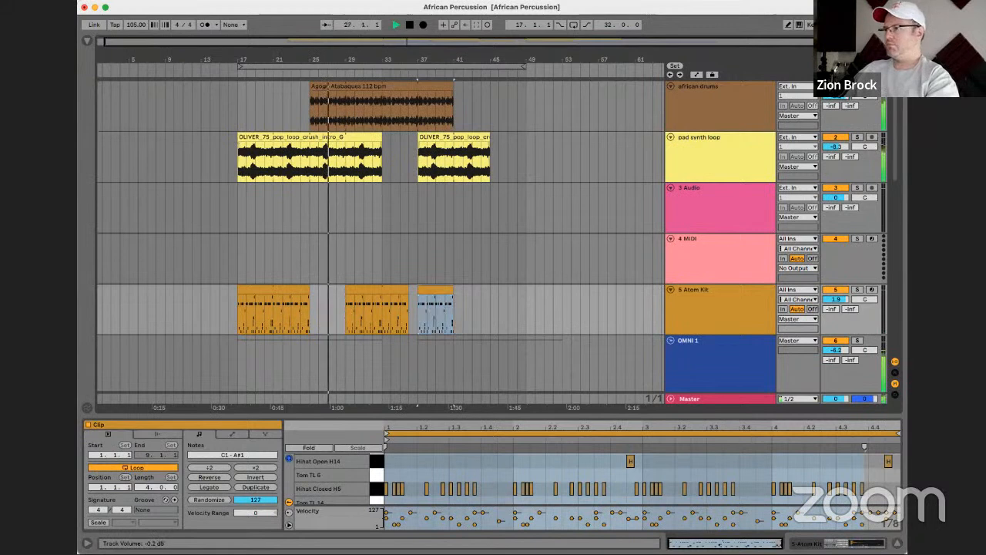
Extend the african drums clip's start back to bar 22 and automate a track volume rise from bar 22 to bar 25
left_click(729, 90)
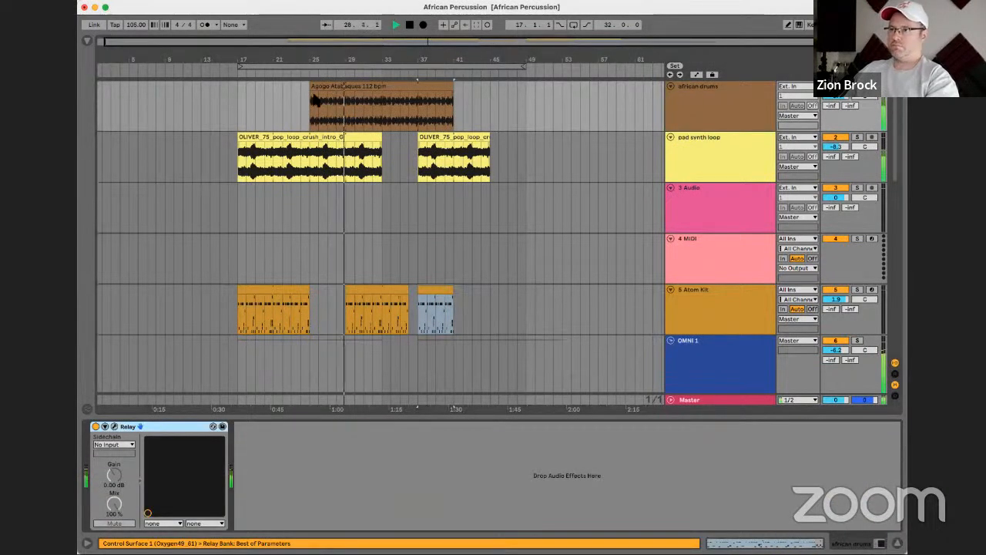
left_click_drag(309, 87, 284, 89)
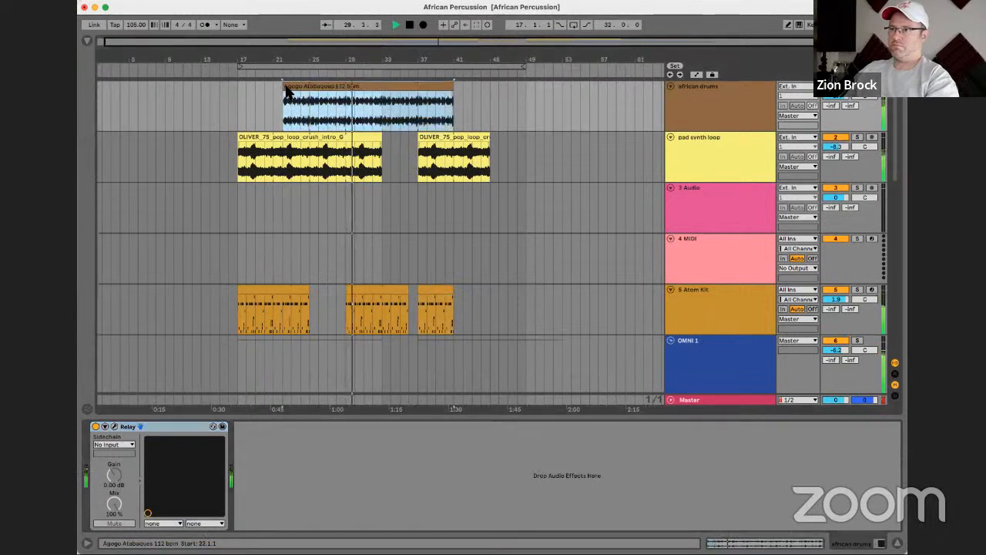
key("a")
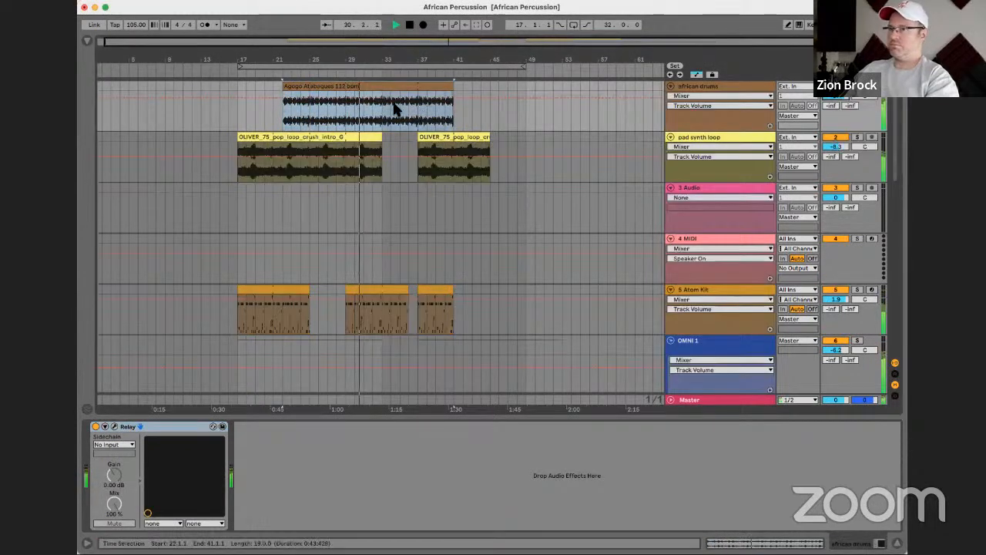
left_click(311, 99)
left_click_drag(291, 98, 283, 109)
key("space")
key("space")
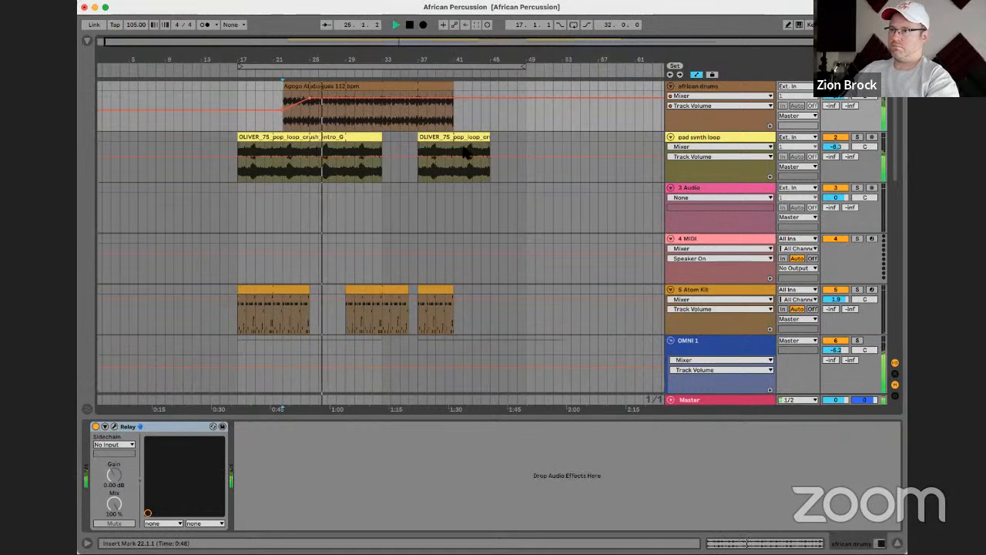
Show the track delay controls and set the 15 Kontakt 5 track's delay to 13 ms
scroll(407, 271, "down", 4)
scroll(405, 266, "down", 8)
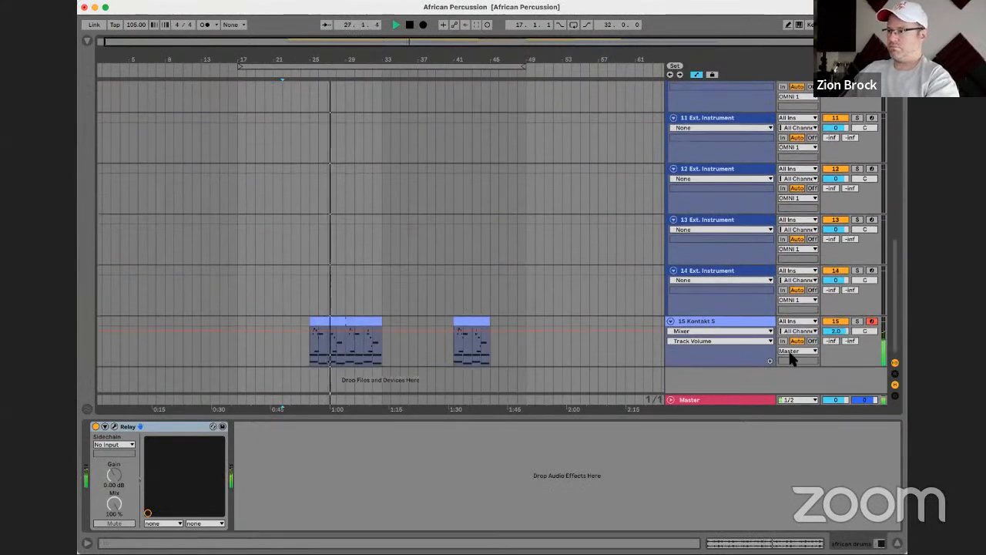
left_click(894, 396)
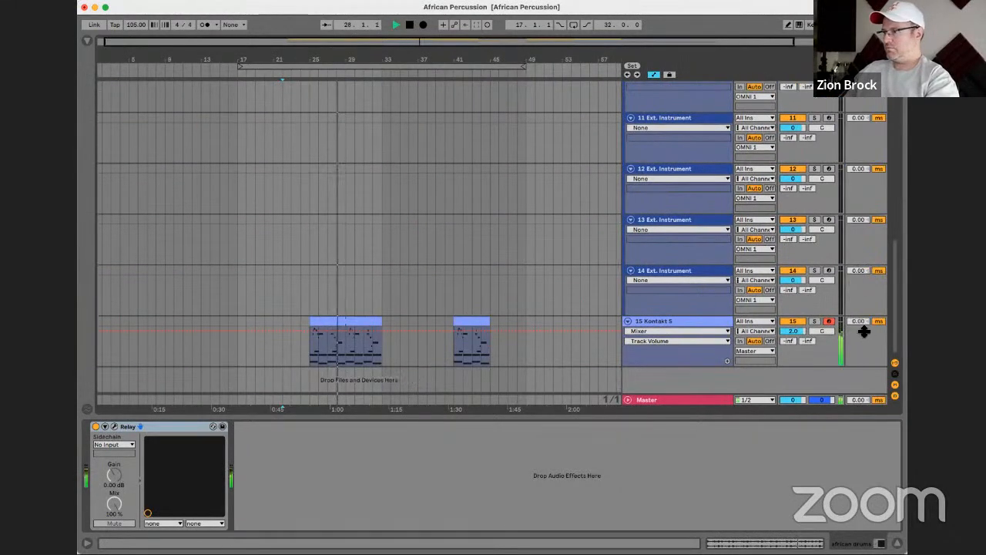
left_click(704, 322)
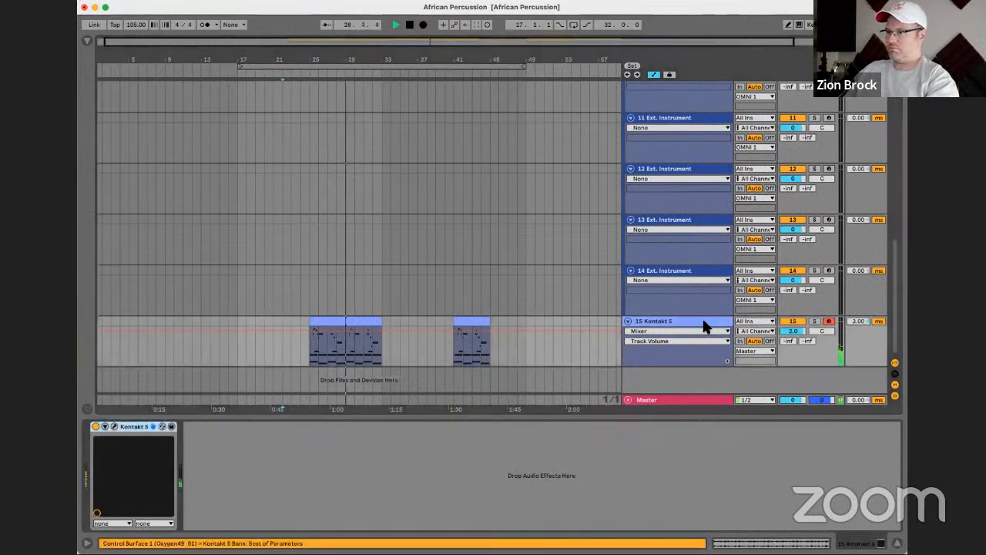
left_click_drag(859, 321, 857, 317)
left_click(700, 322)
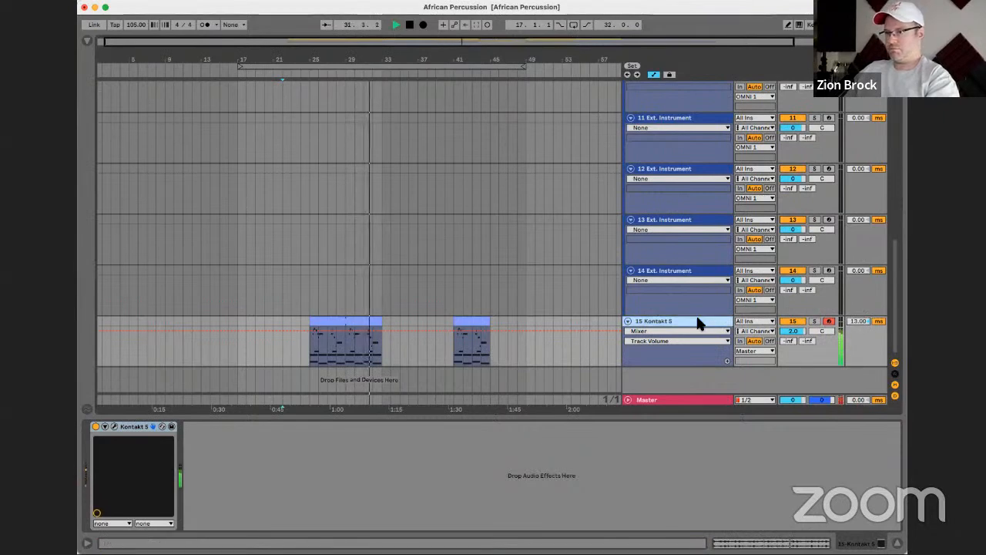
Select the 3 Audio track with automation hidden and reopen the browser
scroll(377, 281, "up", 10)
scroll(402, 293, "down", 10)
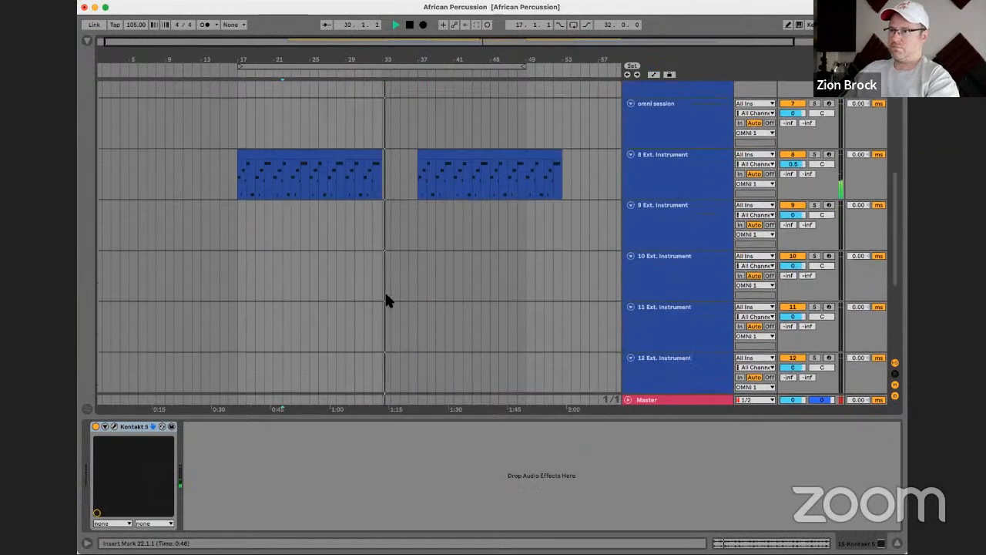
scroll(389, 300, "up", 8)
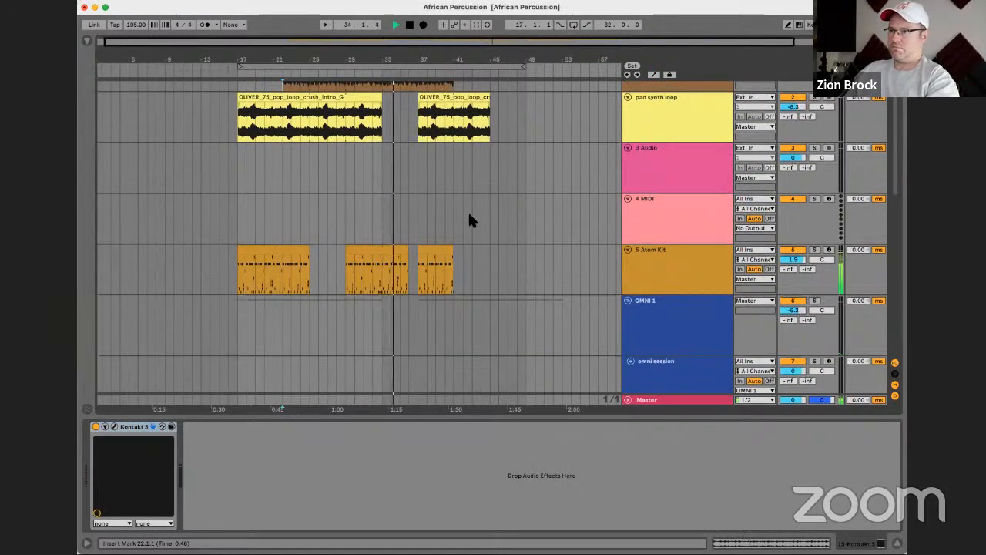
left_click(709, 137)
left_click(697, 158)
scroll(678, 194, "up", 2)
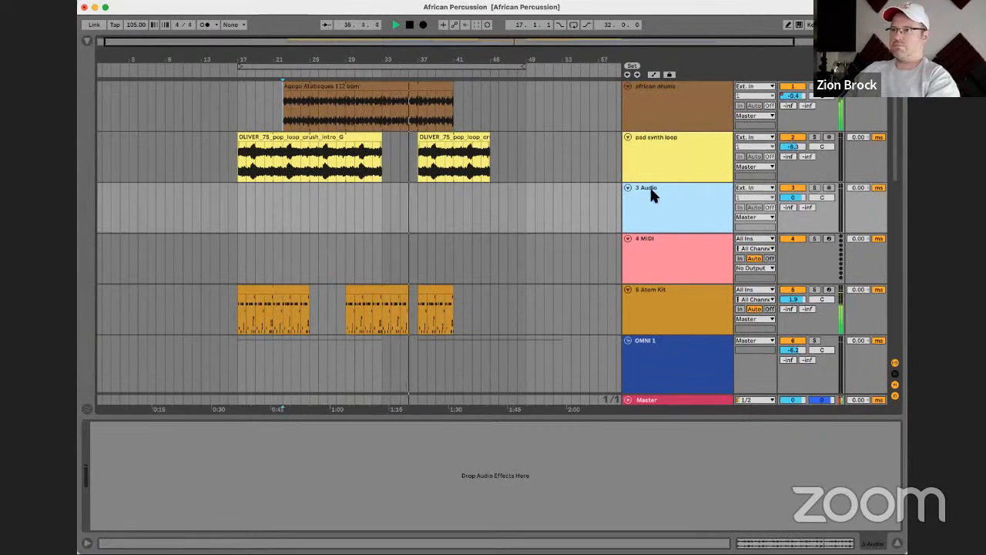
left_click(84, 37)
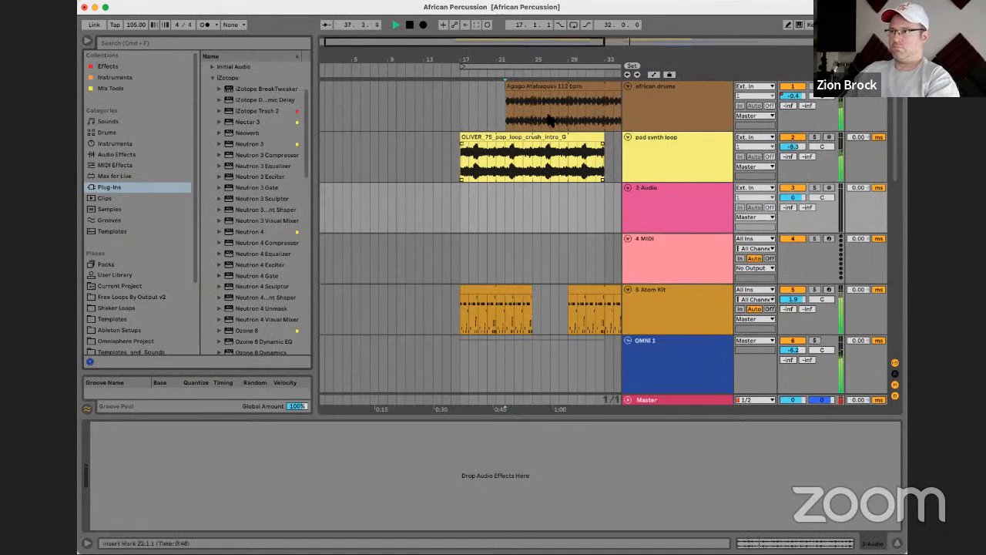
Add african drums volume breakpoints at bars 33 and 37, dropping the level to about -3.0 dB from bar 37, and play from bar 32
scroll(530, 115, "right", 6)
scroll(529, 114, "left", 1)
right_click(793, 97)
left_click(782, 101)
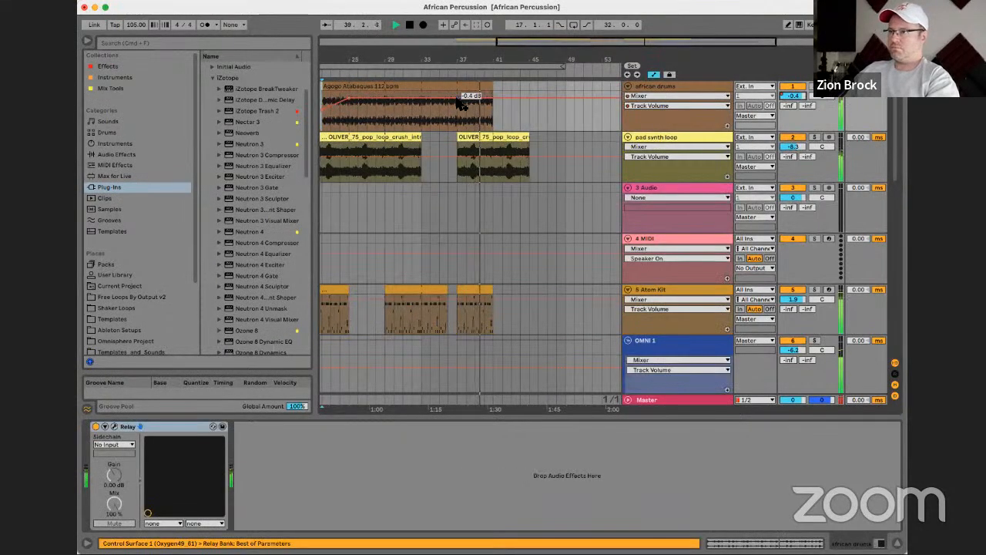
left_click(457, 98)
left_click_drag(462, 98, 421, 104)
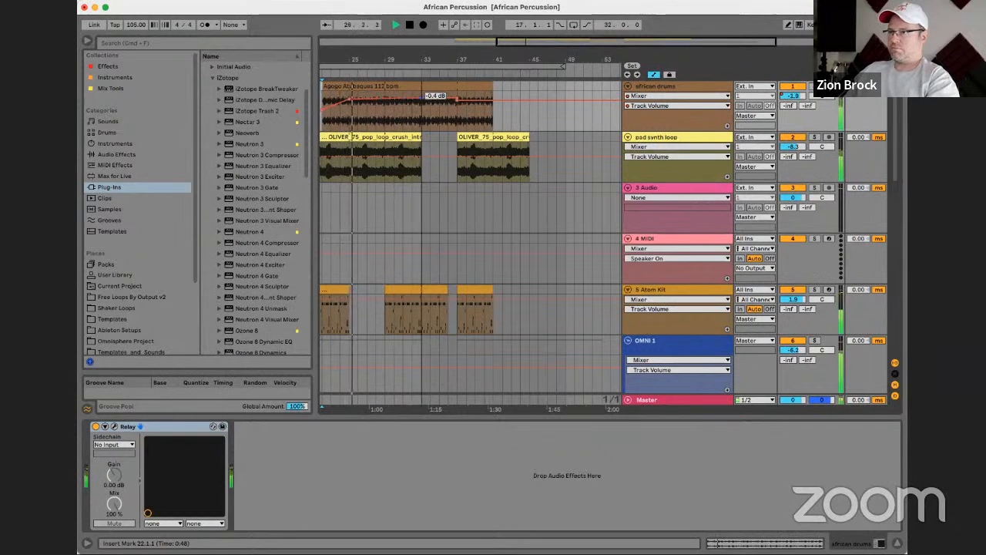
left_click(414, 105)
key("space")
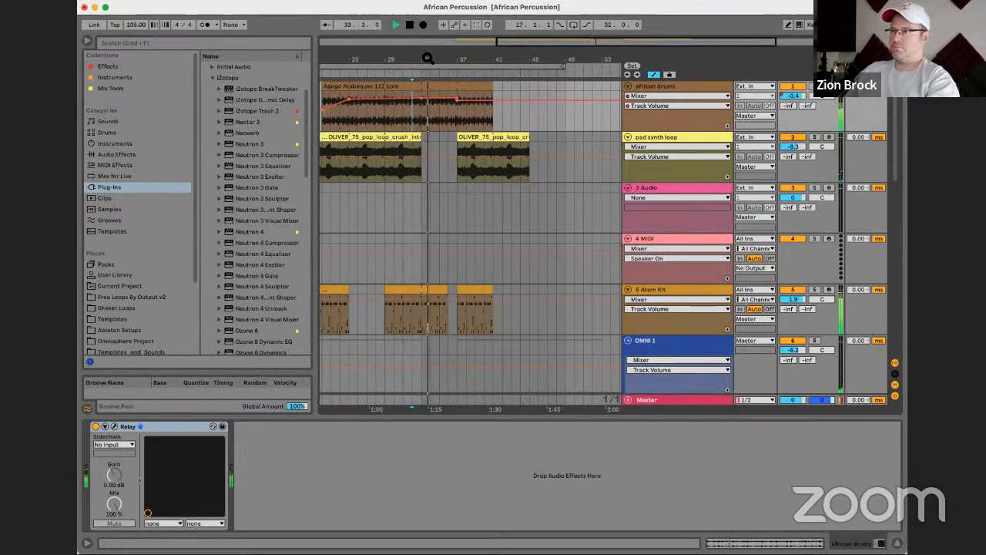
Hide the automation, select the 3 Audio track and widen the browser
left_click(656, 203)
key("a")
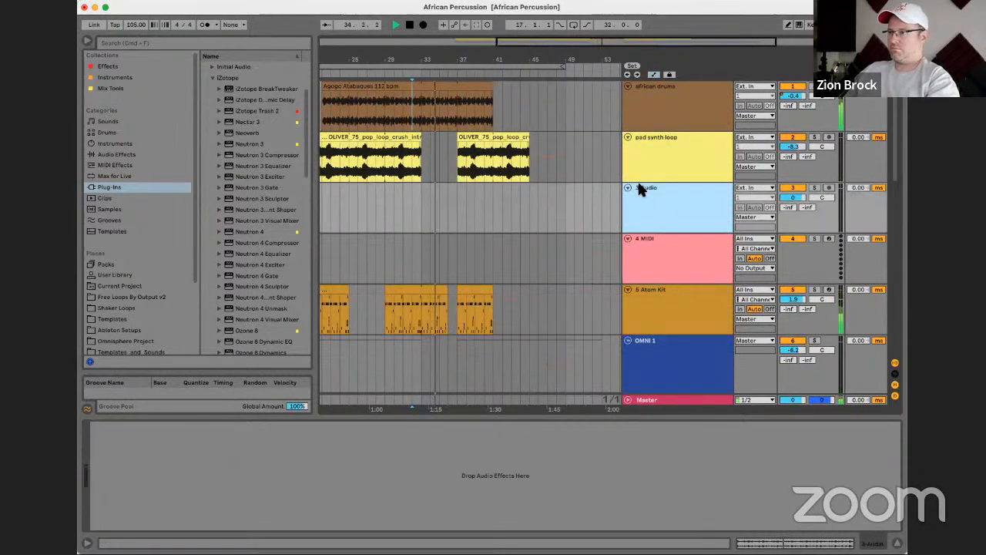
left_click_drag(313, 168, 345, 161)
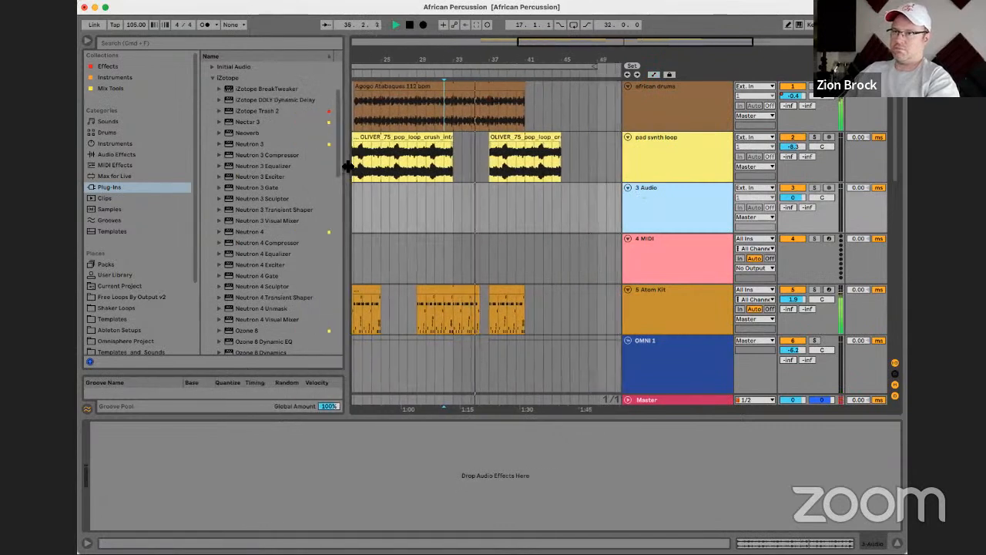
scroll(139, 58, "down", 1)
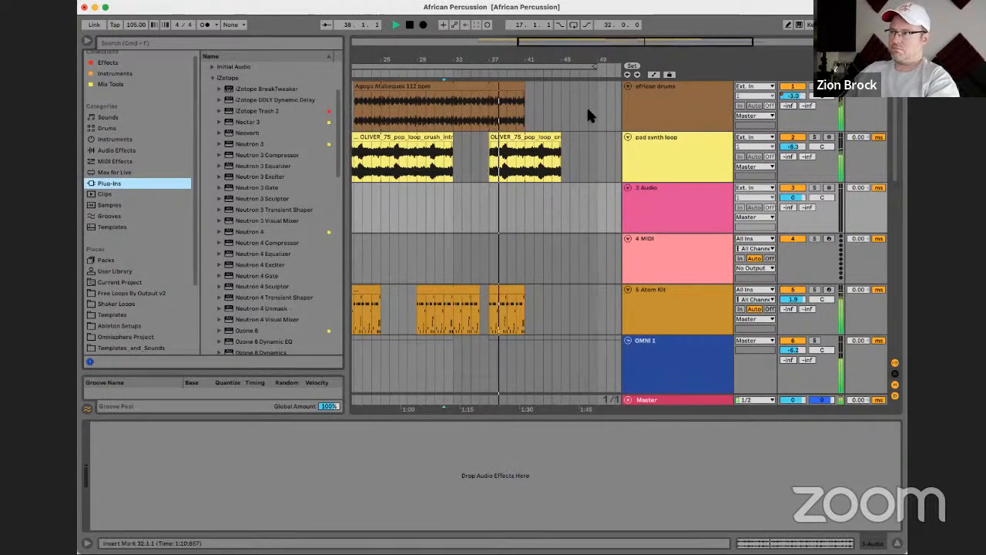
Lower the african drums volume automation from bar 37 to about -5.3 dB and hide the automation
right_click(787, 99)
left_click(825, 102)
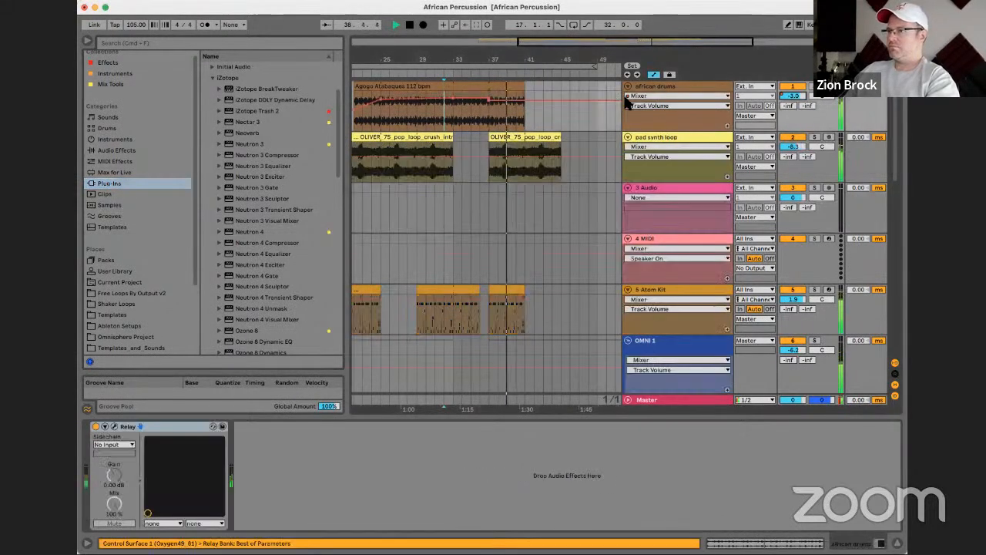
left_click_drag(489, 106, 489, 110)
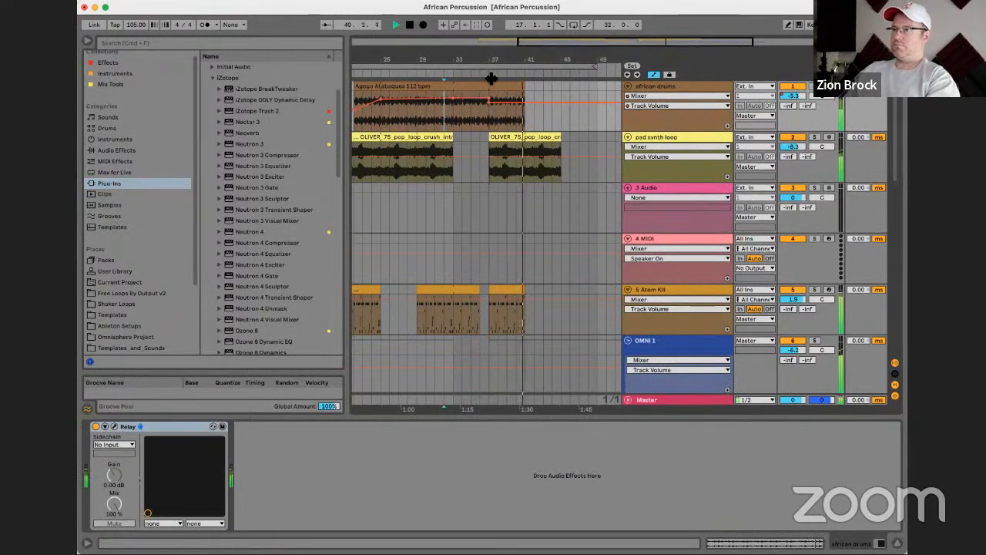
left_click_drag(493, 59, 493, 41)
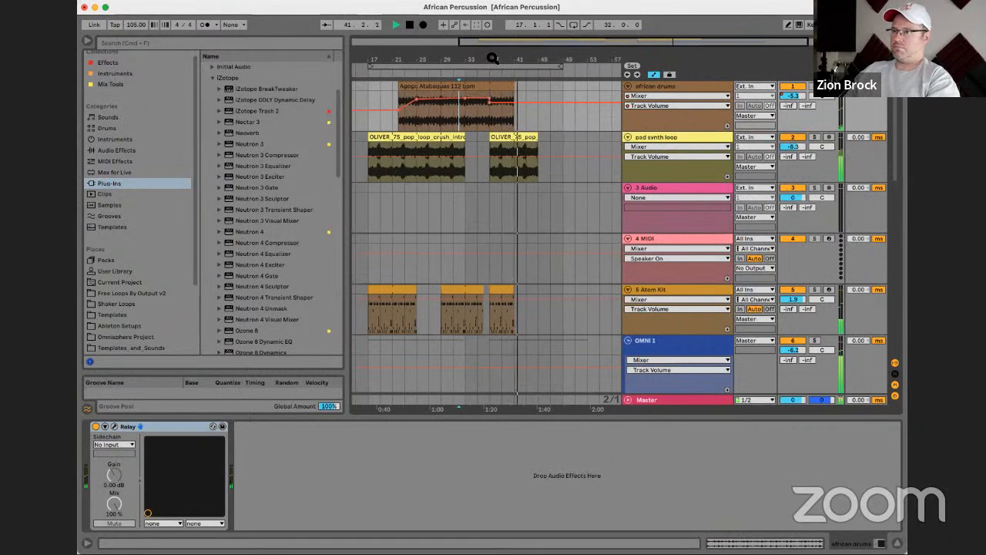
key("a")
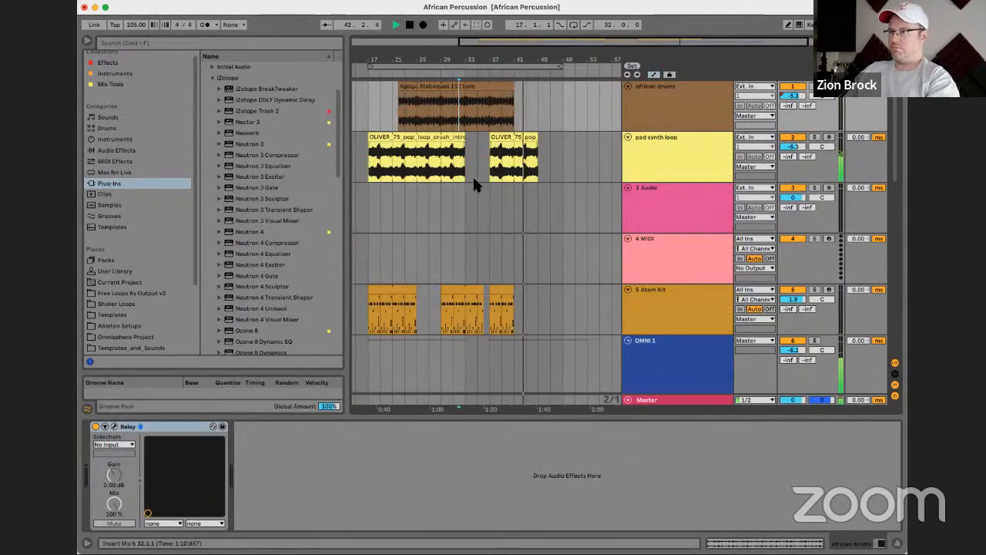
Place the TRAVIS_BARKER ride one-shot sample on the 3 Audio track at bar 33 and play it
left_click(467, 169)
left_click(678, 214)
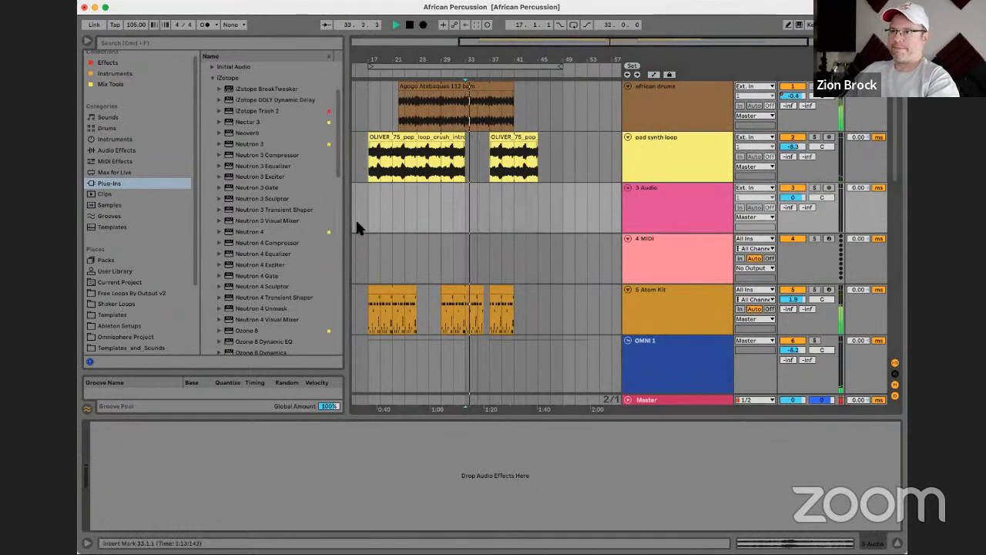
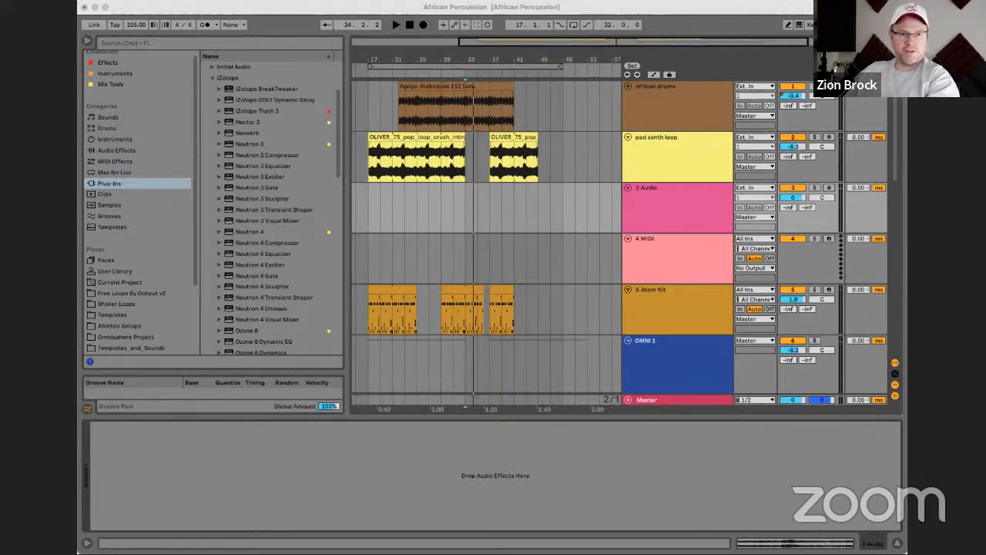
left_click_drag(423, 201, 461, 202)
key("space")
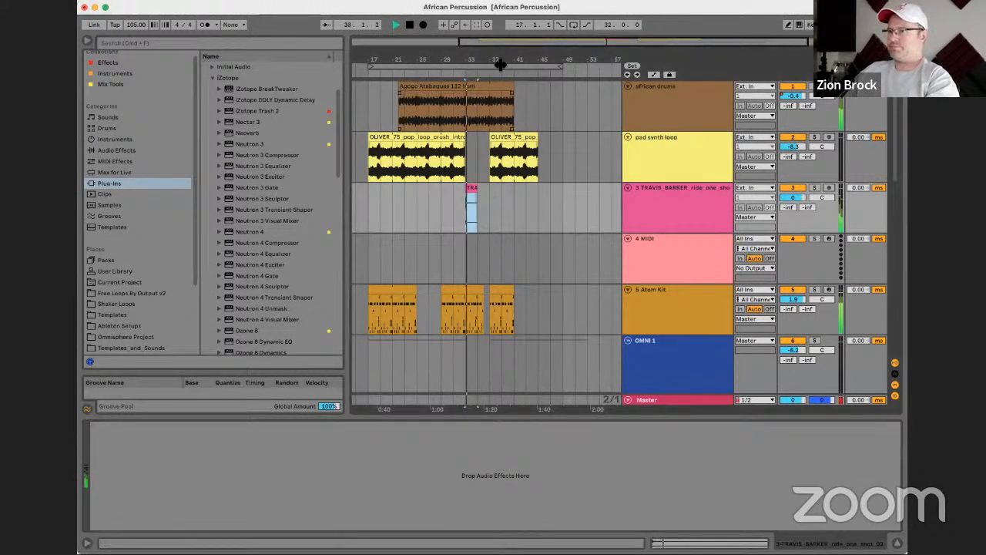
Copy the ride one-shot clip to bars 31 and 37, and reverse the bar 31 copy as a lead-in
left_click_drag(472, 62, 436, 255)
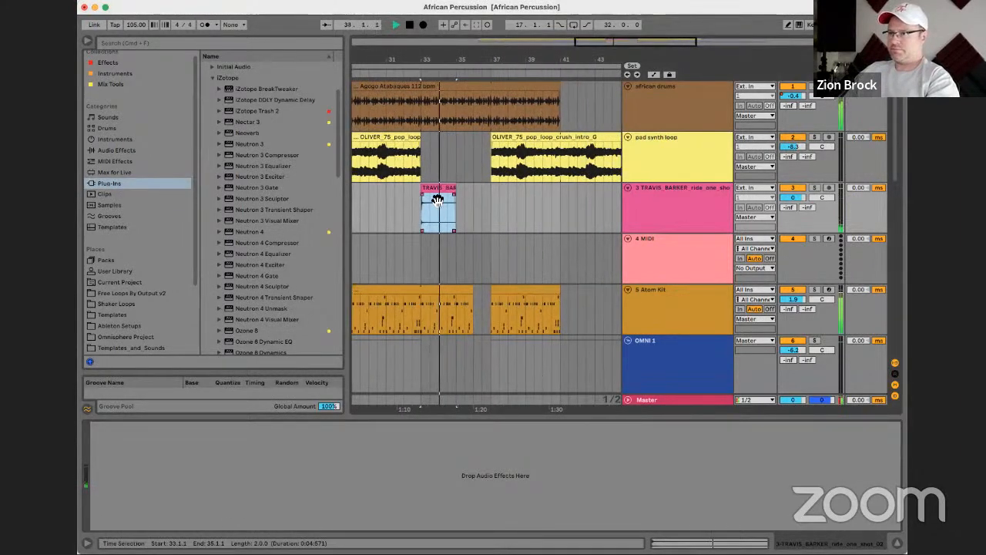
left_click_drag(437, 200, 401, 191)
double_click(404, 190)
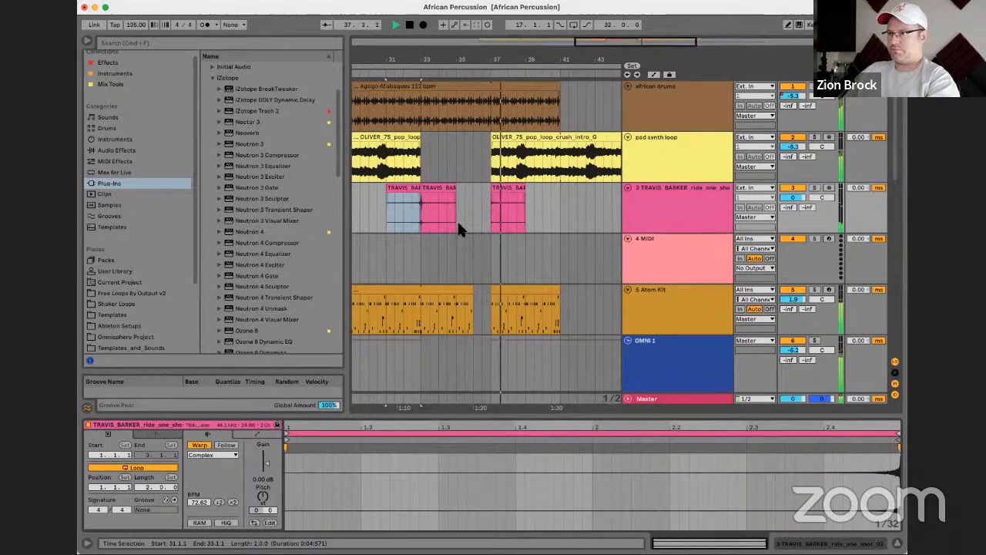
Move the reversed ride clip from bar 31 to bar 35 and play the lead-in to bar 37
left_click_drag(440, 202, 480, 195)
key("space")
key("space")
left_click(483, 203)
key("space")
key("space")
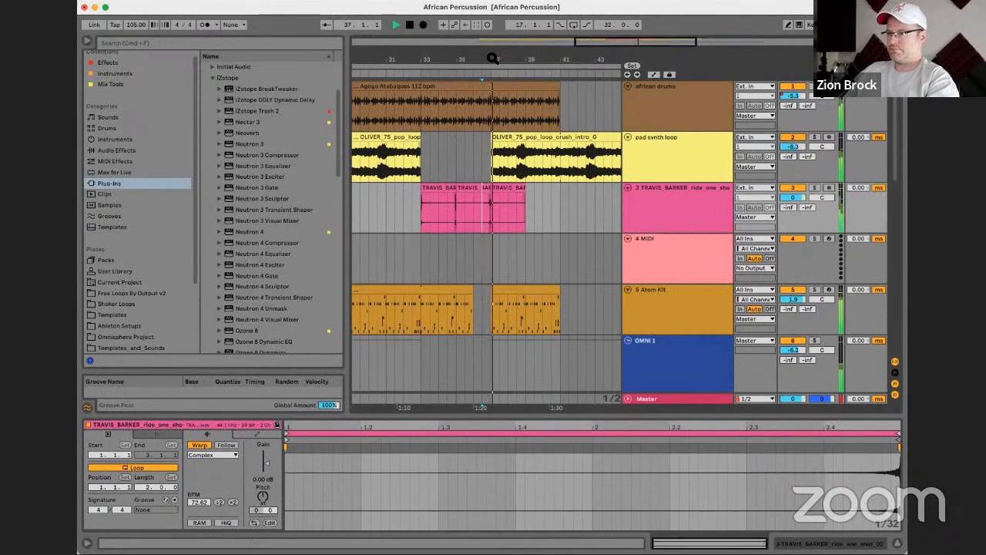
Delete the ride clip at bar 37 and play from the ride clip at bar 33
left_click(517, 193)
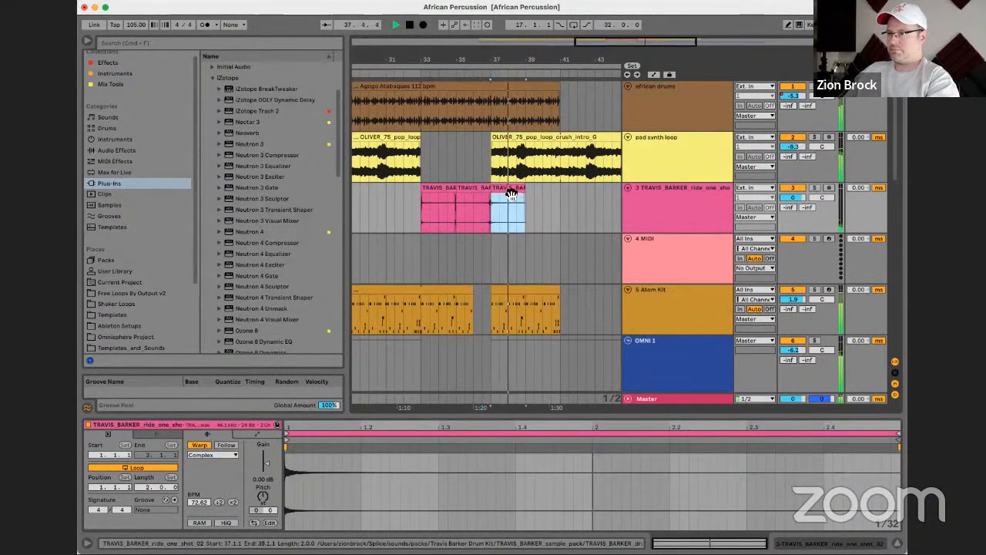
key("Delete")
left_click(435, 190)
key("space")
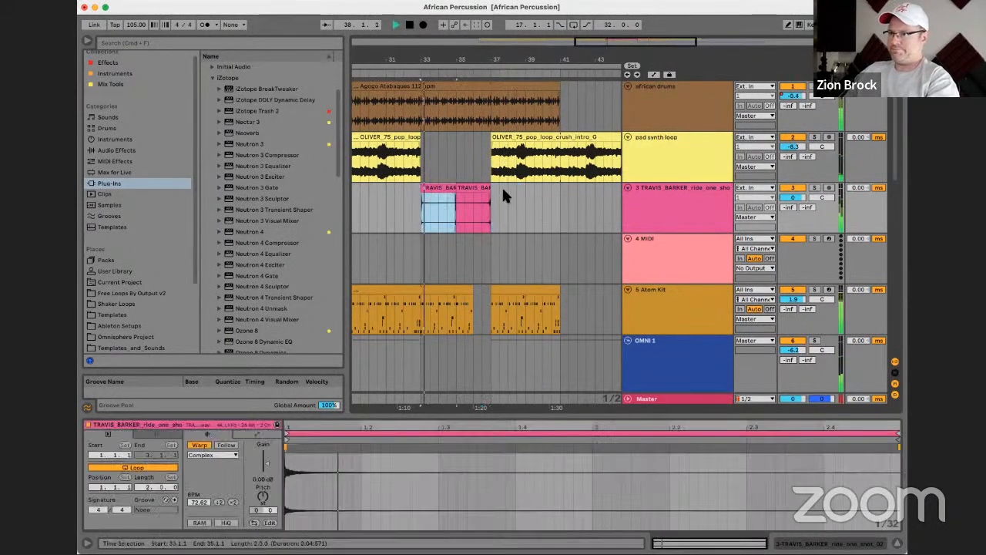
Copy the reversed ride clip from bar 35 to bar 31 and play the lead-in to bar 33
left_click_drag(480, 190, 405, 191)
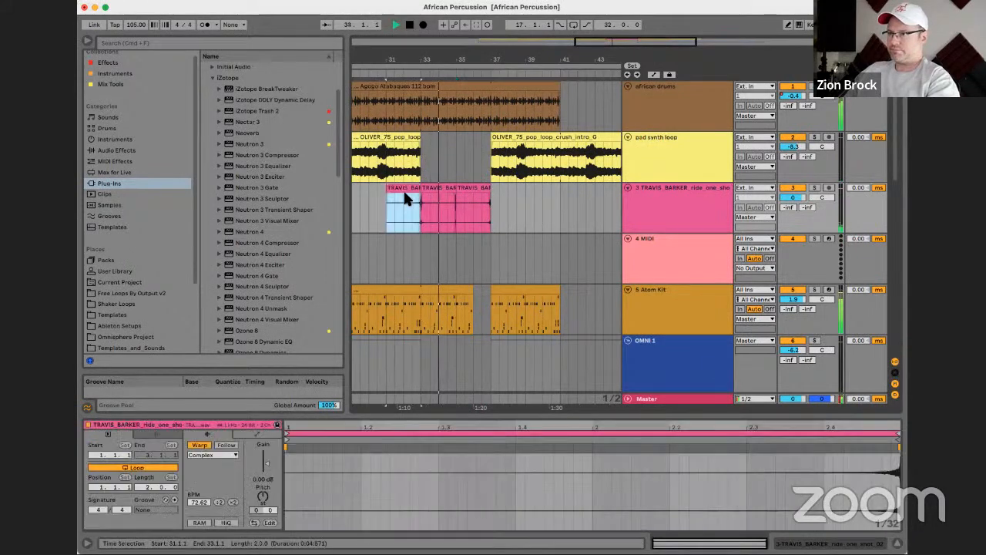
left_click(414, 216)
key("space")
key("space")
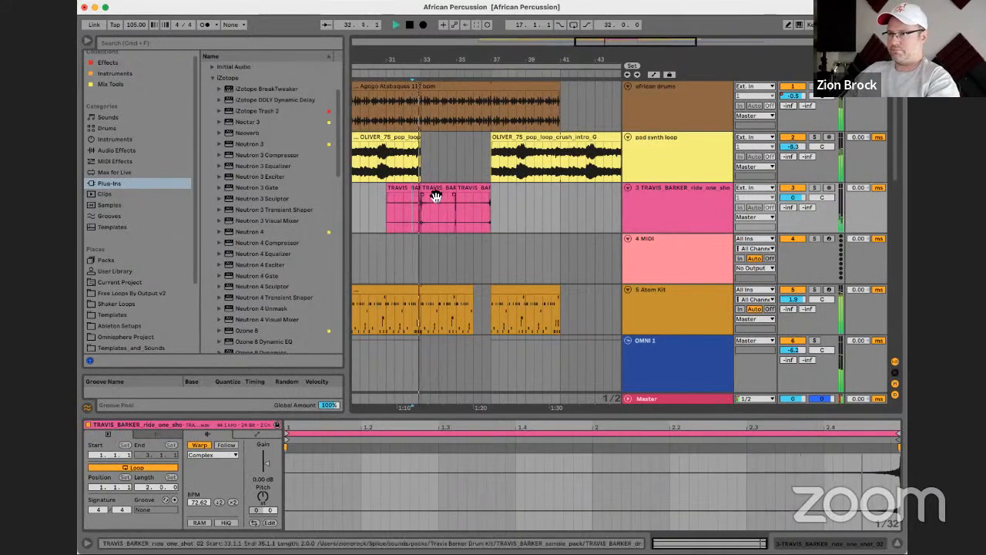
Try deleting the bar 33 ride clip and play the transition with only the reversed lead-in
left_click(437, 193)
key("Delete")
key("space")
key("space")
left_click(413, 203)
key("space")
key("space")
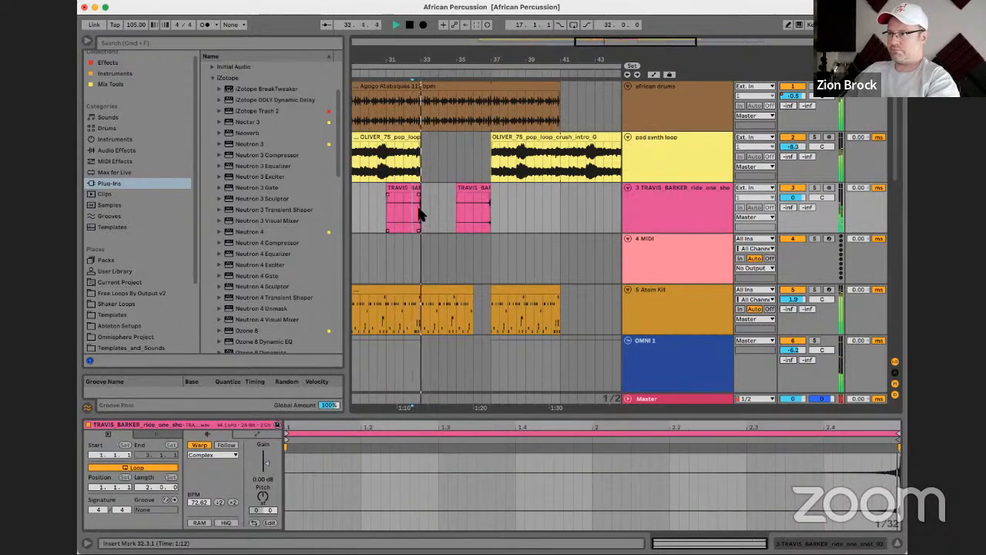
Undo the deletion of the bar 33 ride clip, move that clip to bar 41 and play it
left_click_drag(565, 58, 566, 46)
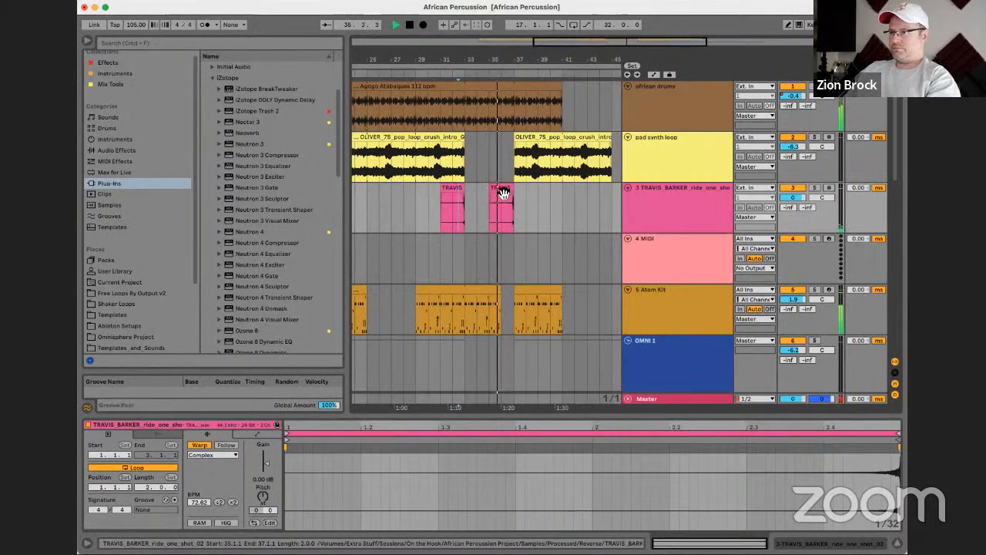
key("super+z")
left_click_drag(474, 192, 570, 192)
key("space")
key("space")
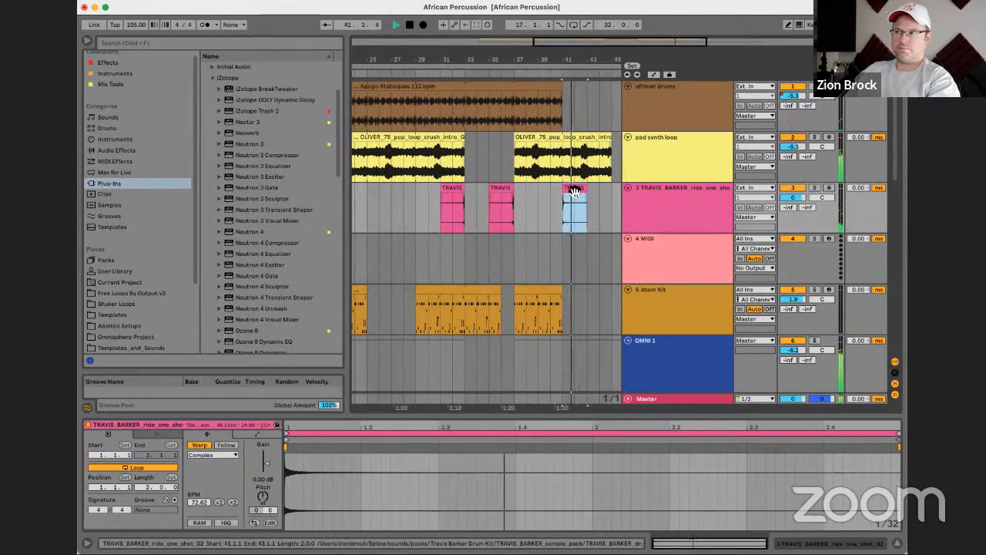
Turn off warping for the bar 41 ride clip and copy its first two bars to bar 38
left_click(241, 399)
left_click(203, 446)
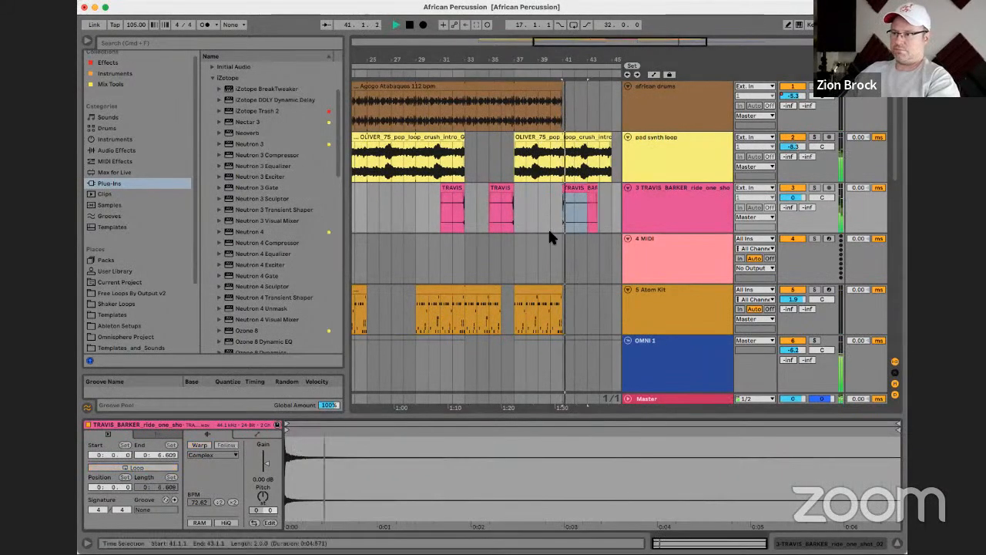
left_click(581, 192)
left_click_drag(581, 193, 549, 189)
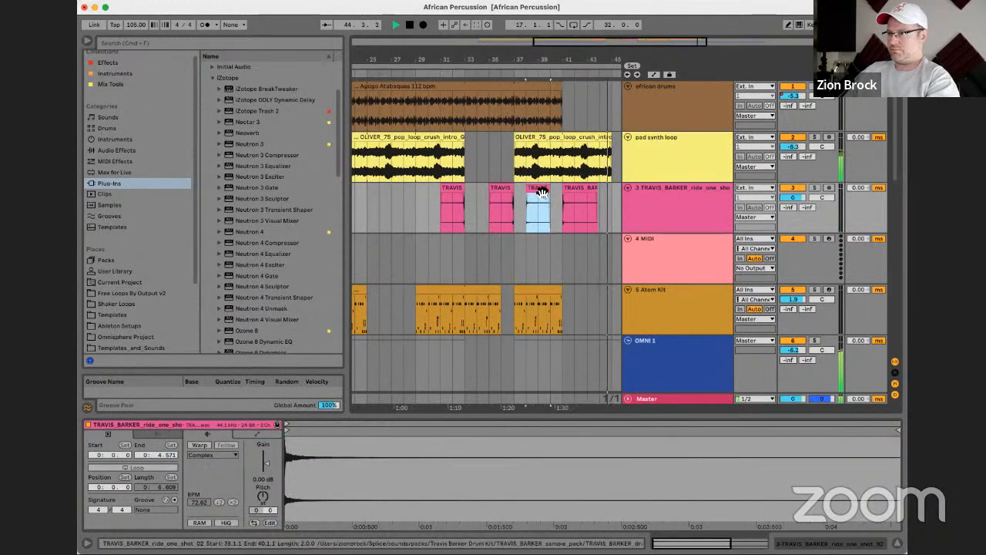
Consolidate the two-bar ride copy at bar 38, colour it yellow and reverse it
key("Return")
right_click(534, 192)
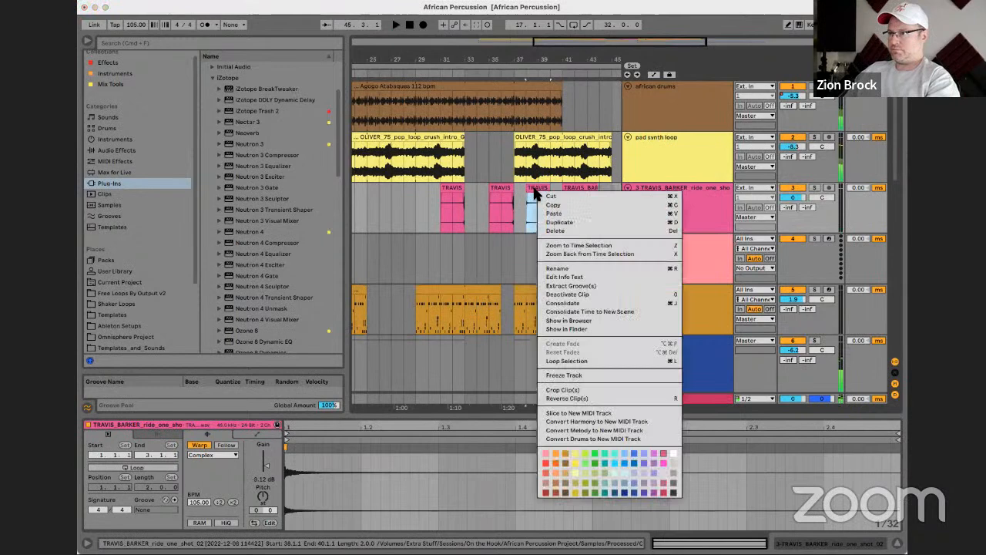
left_click(574, 456)
key("space")
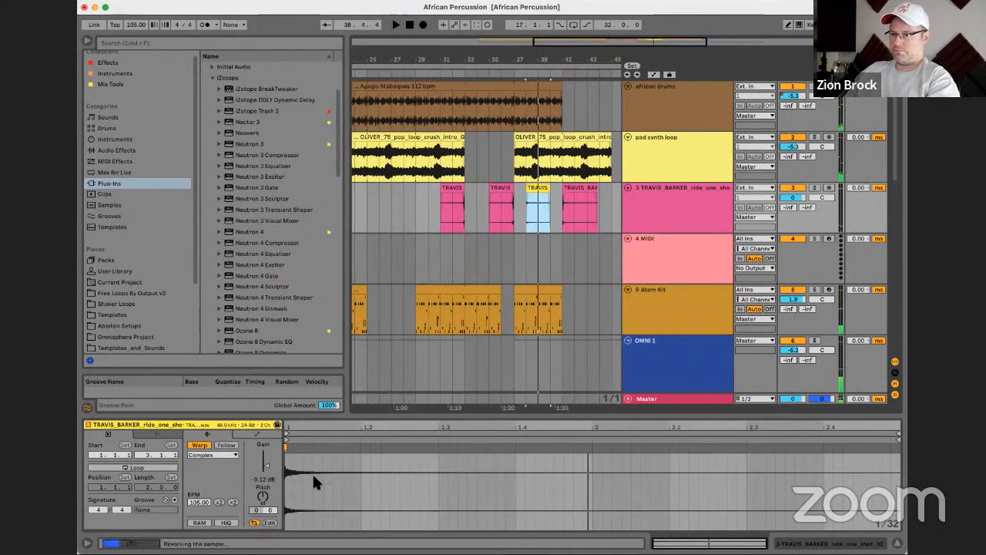
Replace the pink reversed ride clips with one-bar yellow reversed clips at bars 32 and 36
left_click_drag(534, 211, 462, 195)
left_click(502, 215)
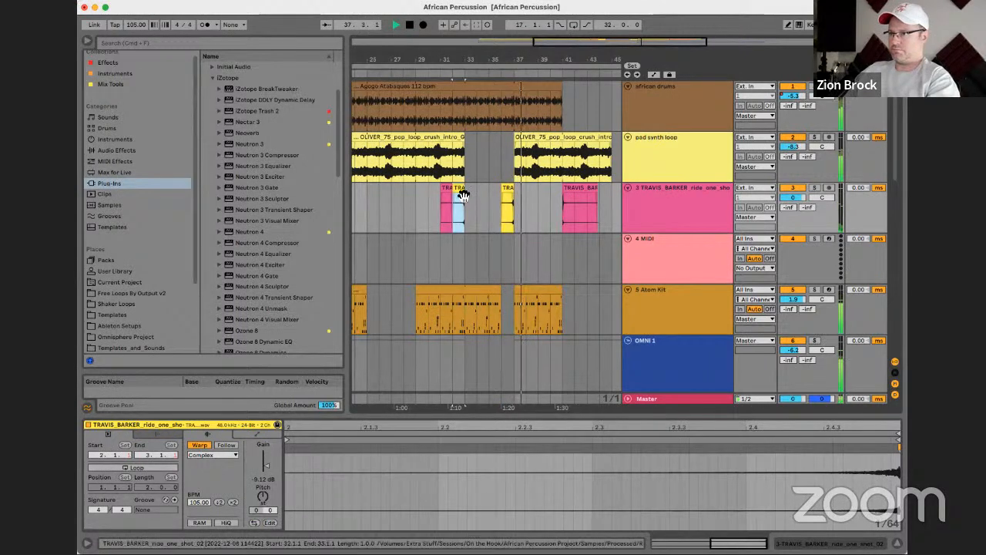
left_click(449, 189)
key("Delete")
Copy the unwarped ride clip from bar 41 to bar 17
scroll(523, 206, "left", 2)
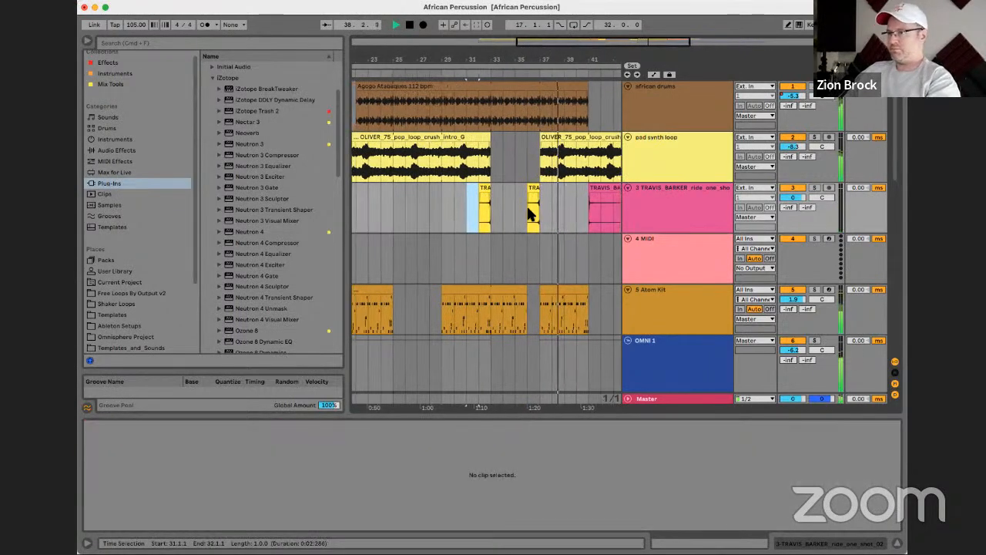
scroll(528, 205, "right", 4)
scroll(511, 202, "left", 2)
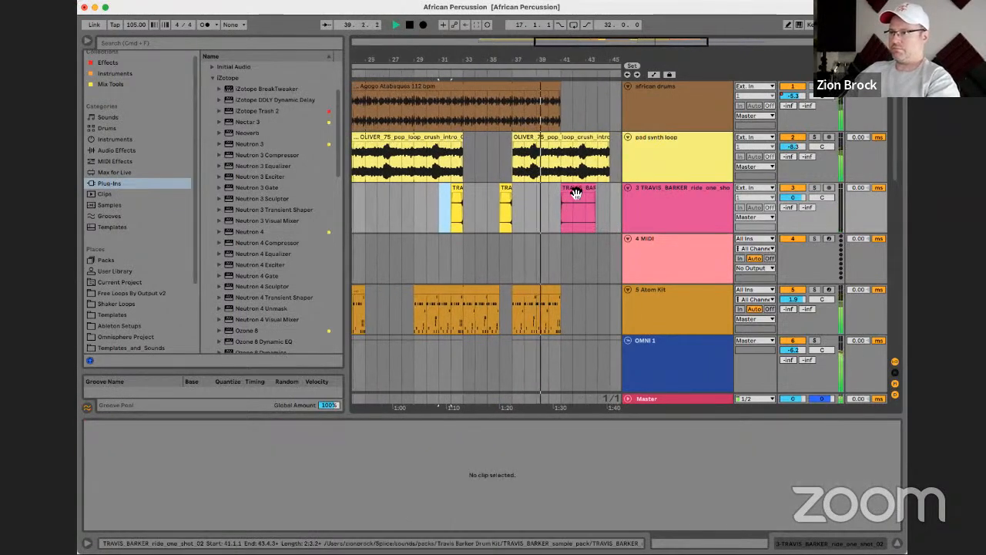
left_click(576, 192)
left_click_drag(572, 193, 389, 204)
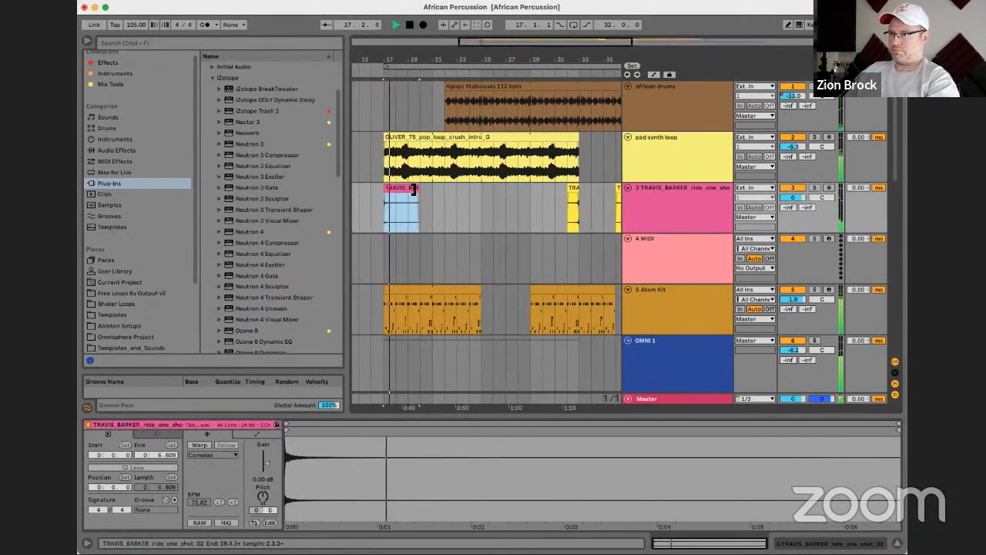
Copy the yellow reversed ride clip in front of bar 17 and trim its start to 16.3 with a fade-in
mouse_move(387, 66)
left_mouse_down()
mouse_move(387, 100)
mouse_move(388, 75)
left_mouse_up()
left_click_drag(613, 189, 379, 197)
left_click(375, 70)
left_click_drag(383, 59, 407, 126)
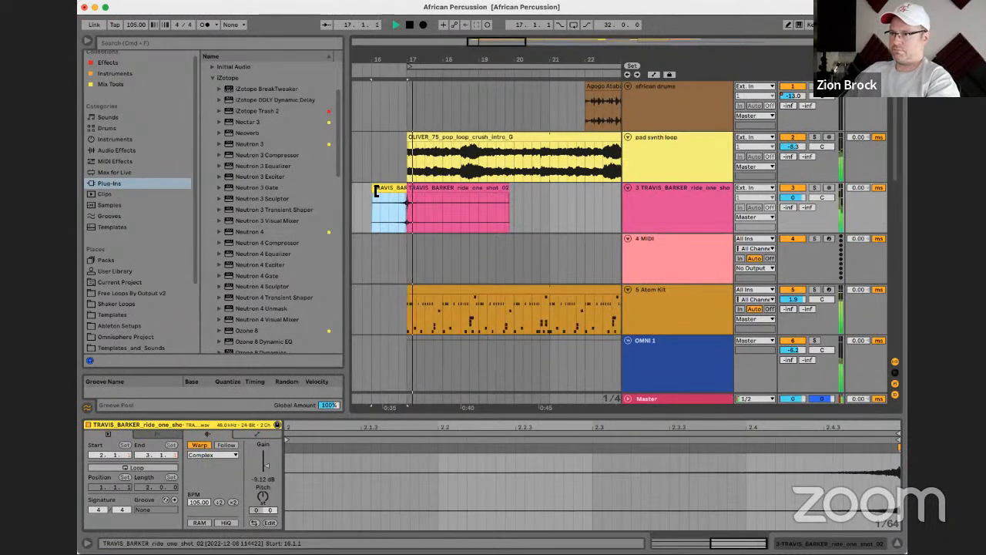
left_click_drag(375, 191, 391, 193)
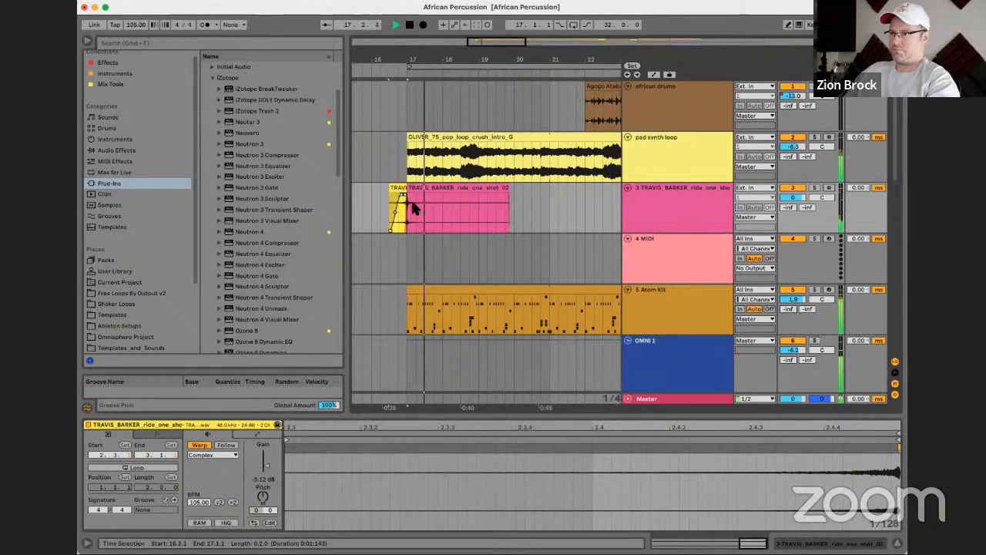
Copy the bar 17 ride clip to bar 22 and set the pad synth loop volume to -7.0 dB
left_click_drag(483, 60, 401, 25)
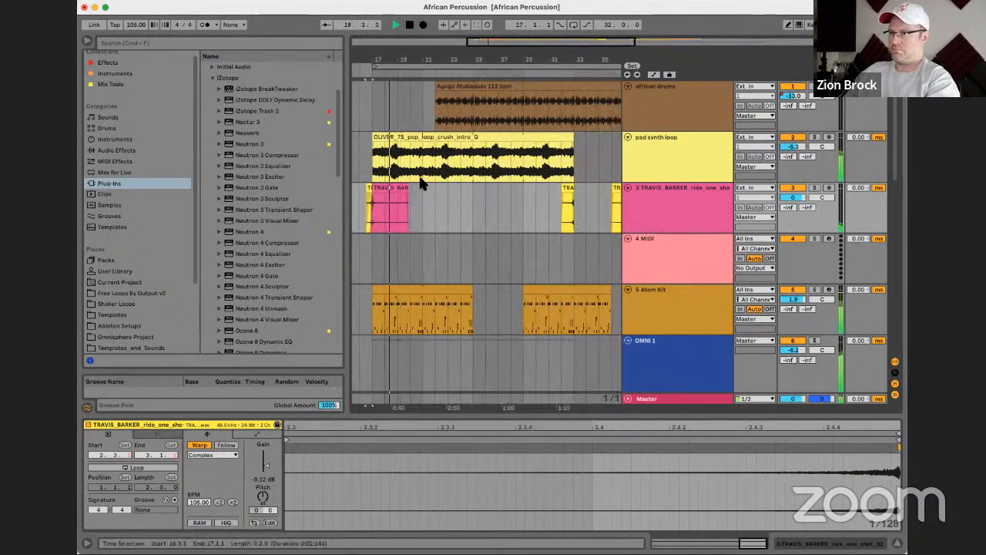
left_click_drag(403, 190, 471, 195)
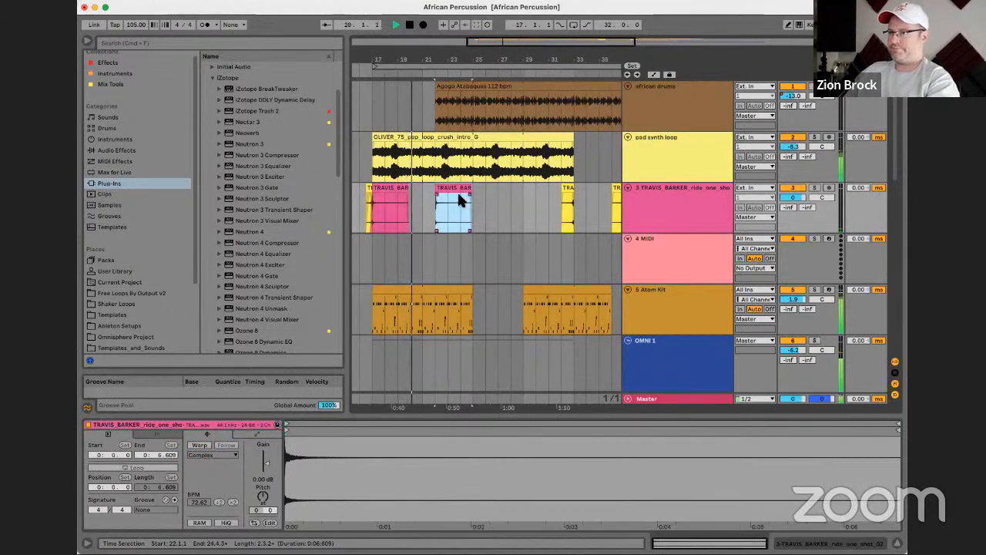
left_click_drag(793, 146, 793, 138)
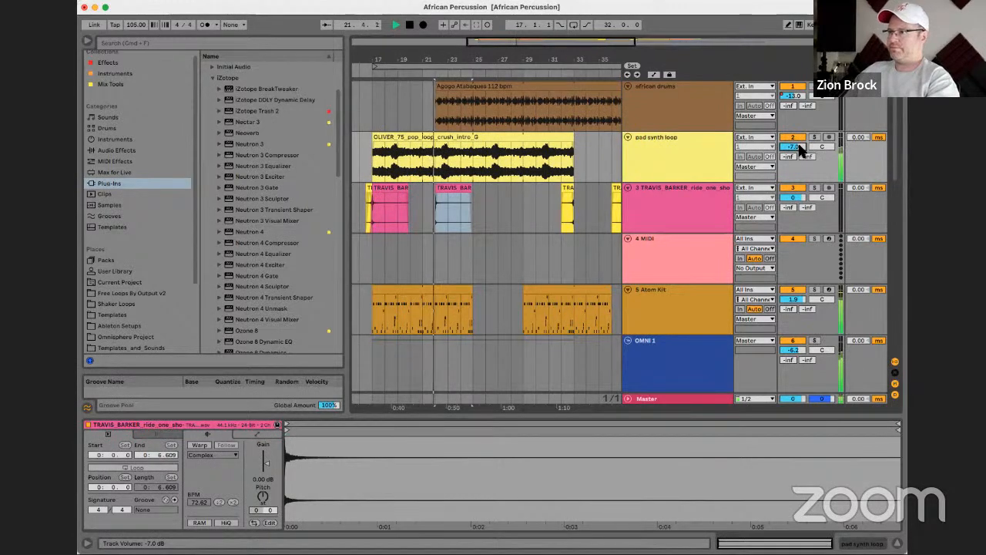
Copy the one-bar yellow reversed ride clip to bar 24 as a lead-in to bar 25
left_click(456, 194)
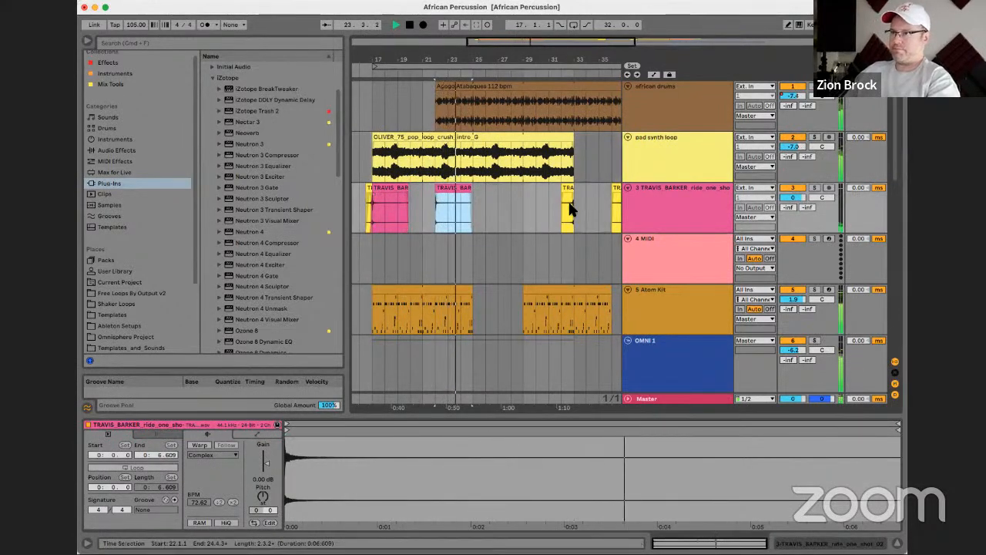
left_click(466, 202)
left_click(465, 202)
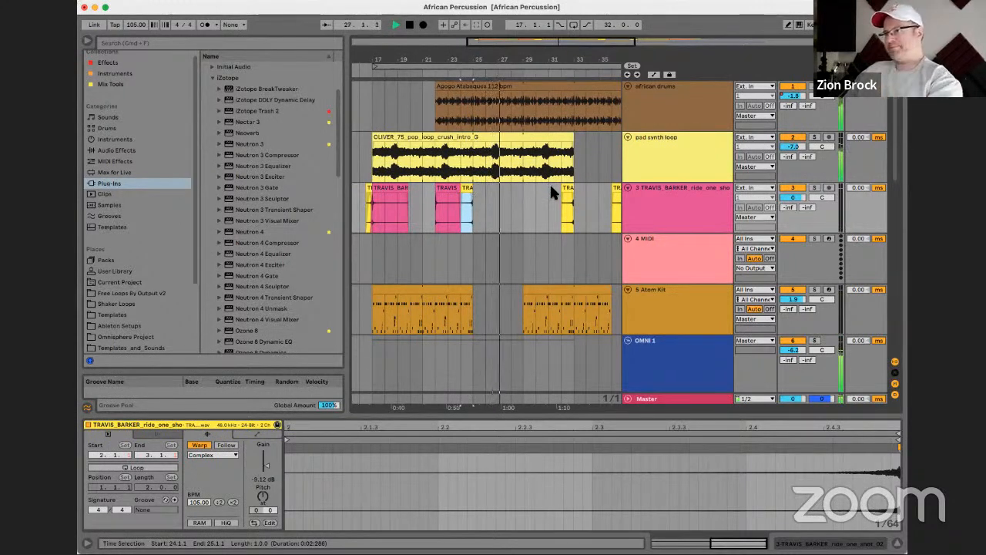
Set the 15 Kontakt 5 track volume to 4.7 dB and open its piano MIDI clip for editing
scroll(542, 222, "down", 10)
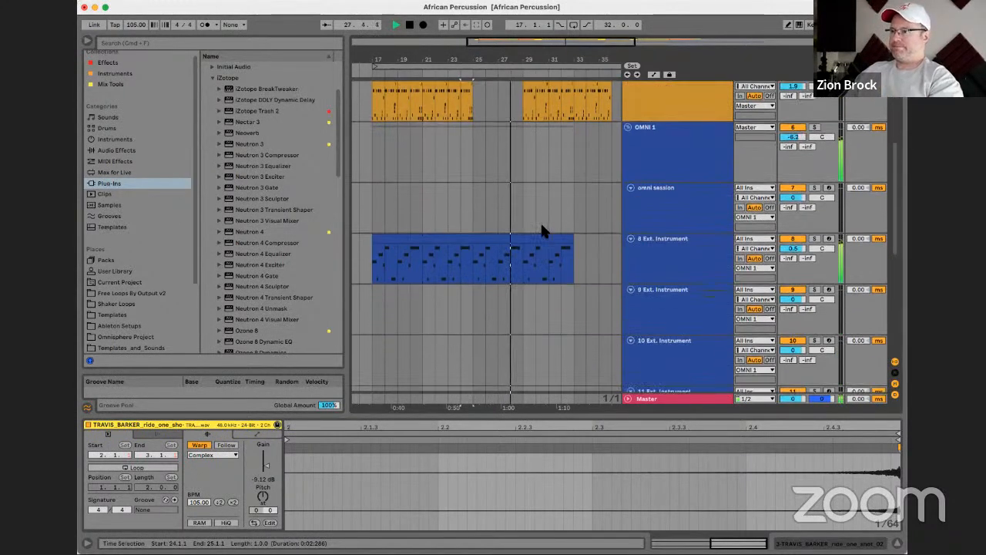
scroll(756, 302, "down", 3)
left_click(683, 355)
left_click_drag(793, 331, 793, 334)
double_click(678, 333)
left_click(628, 319)
left_click(628, 321)
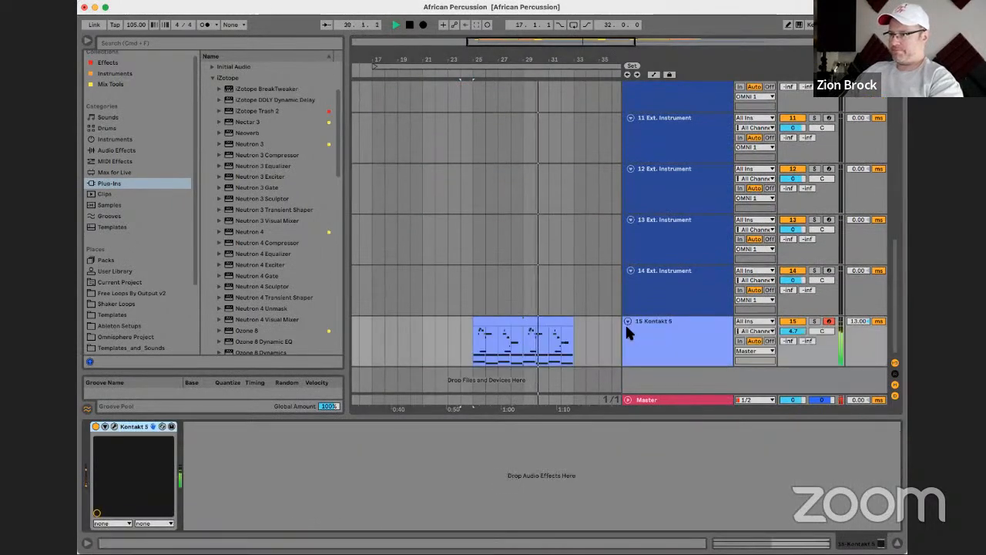
double_click(514, 326)
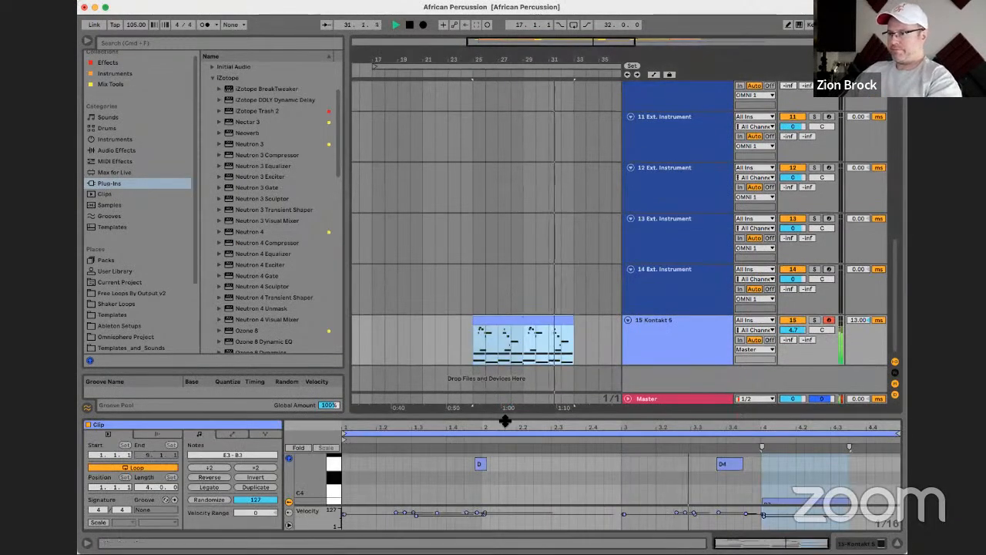
Enlarge the note editor, select the piano clip's low notes from B2 to F#3 and lower their velocity
left_click_drag(501, 417, 486, 147)
left_click_drag(337, 301, 357, 463)
left_click_drag(345, 514, 345, 521)
key("space")
scroll(427, 426, "up", 4)
scroll(430, 427, "up", 3)
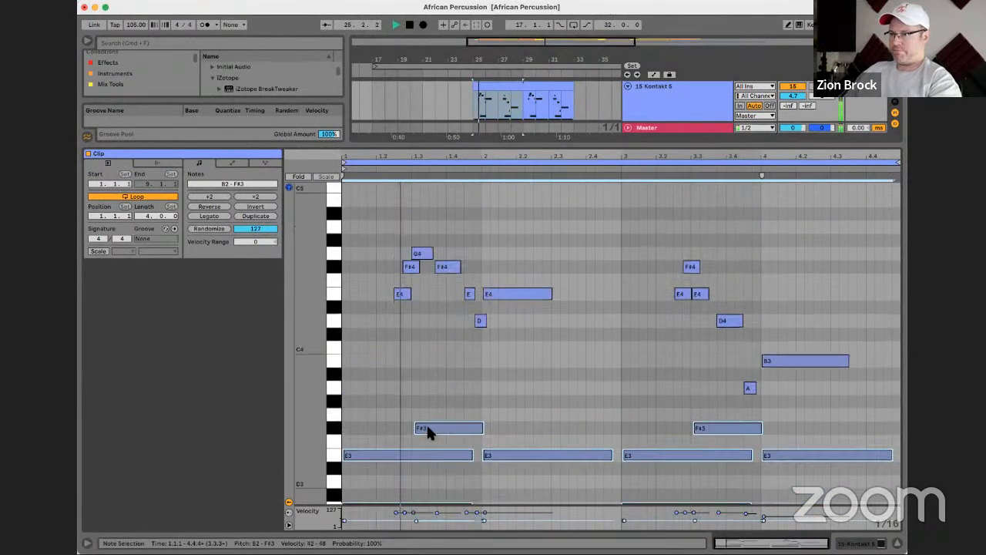
Shrink the note editor and copy the four-bar piano clip to bars 41 to 45
left_click_drag(530, 145, 546, 395)
scroll(511, 218, "up", 2)
left_click_drag(550, 63, 550, 38)
left_click(472, 322, "shift")
left_click_drag(471, 322, 539, 325)
scroll(449, 242, "up", 5)
scroll(448, 228, "up", 4)
scroll(448, 226, "down", 2)
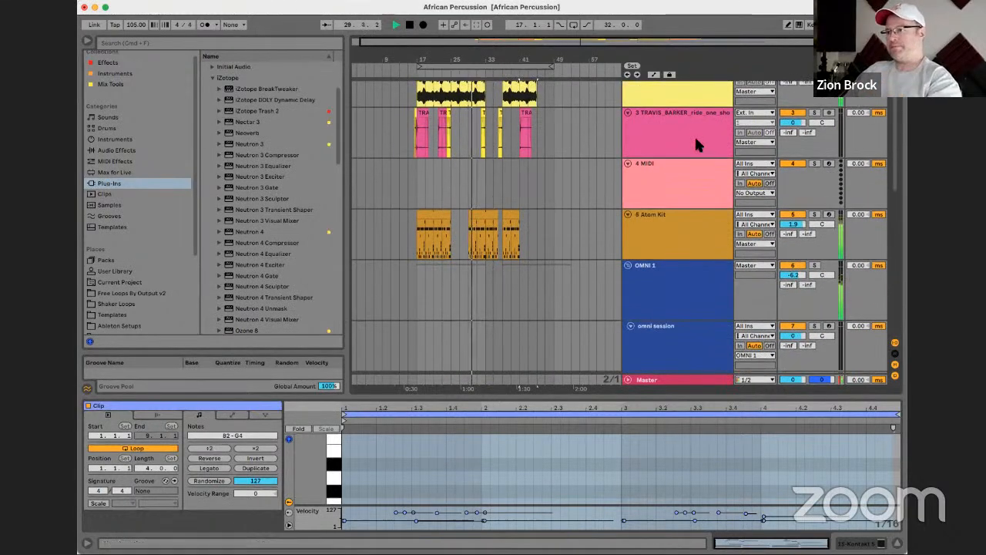
Add the Transient Master effect from the Mix Tools collection to the 5 Atom Kit track
left_click(688, 215)
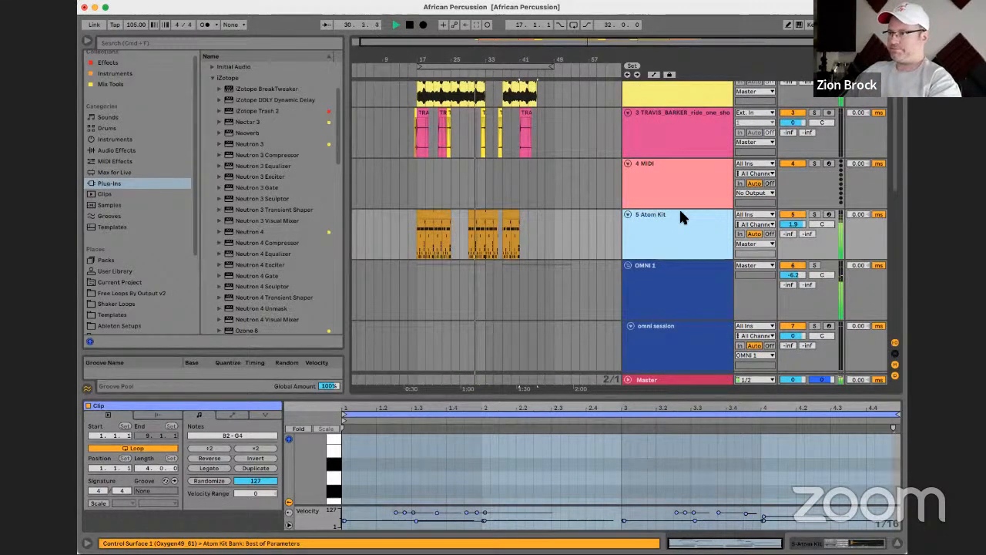
left_click(156, 62)
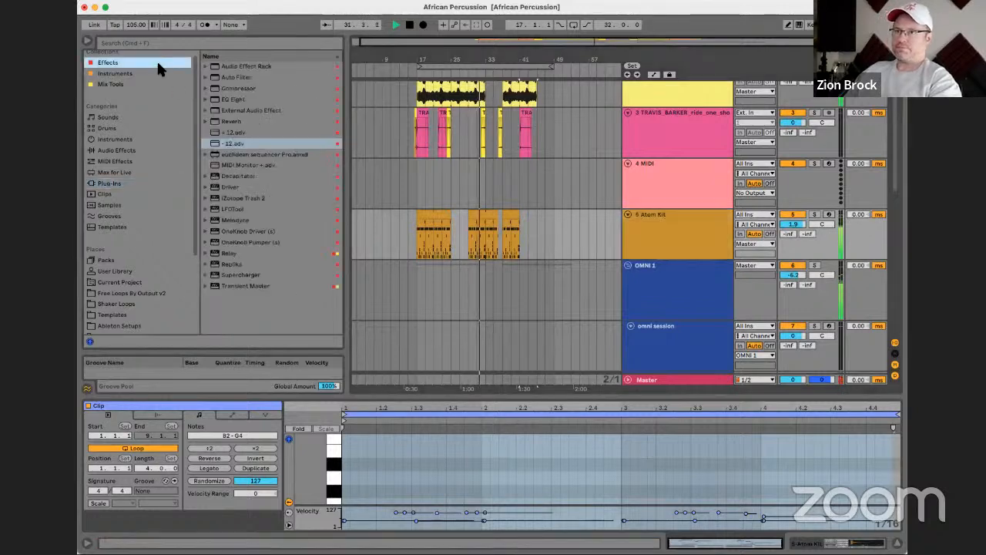
left_click(147, 83)
left_click(239, 144)
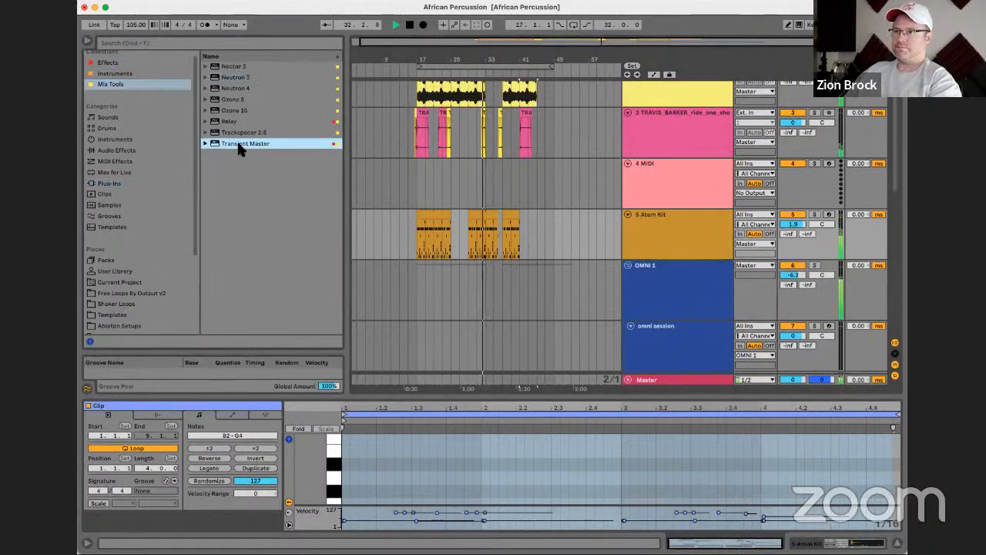
left_click_drag(461, 249, 462, 249)
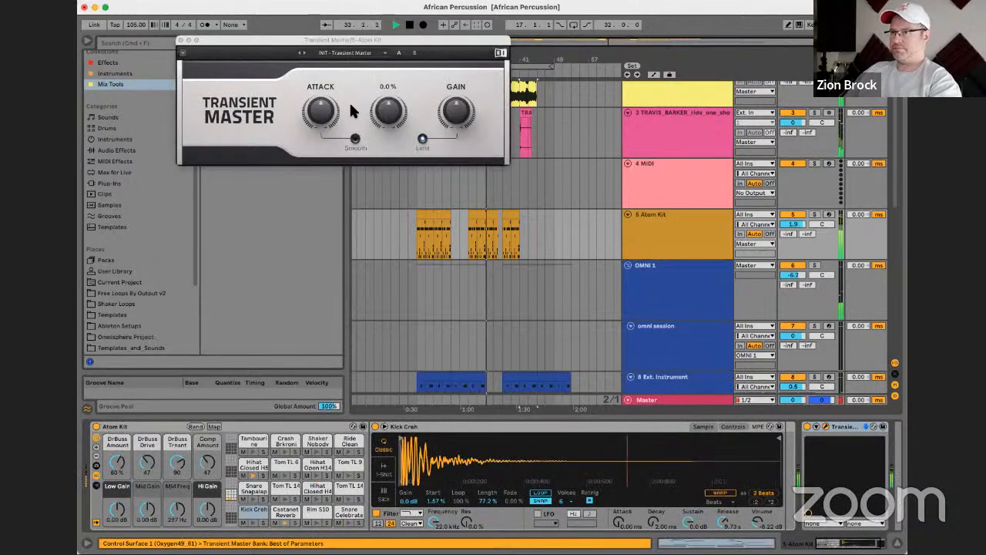
Lower the Transient Master sustain, set its attack to 23.0 % and close the plug-in window
left_click_drag(378, 109, 378, 122)
left_click_drag(321, 112, 320, 107)
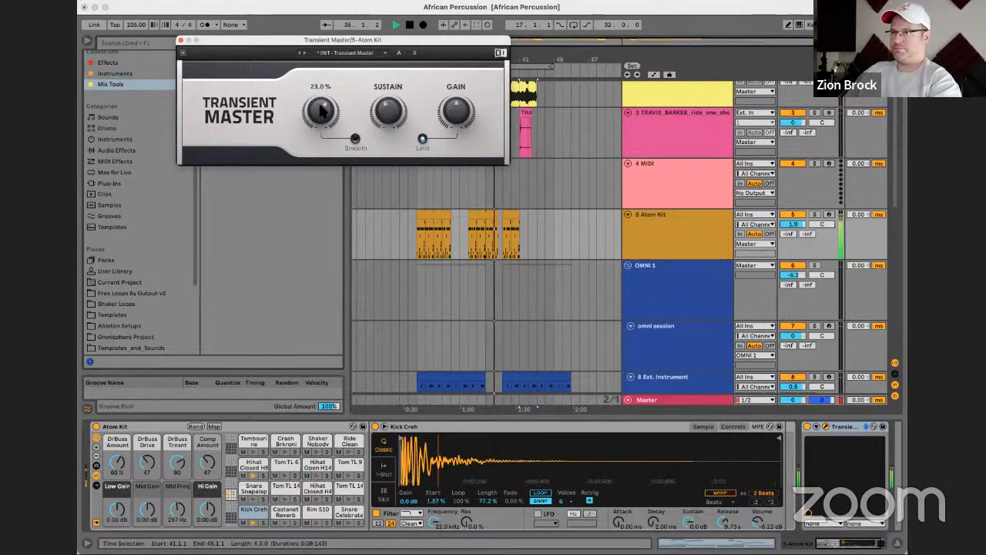
left_click(181, 40)
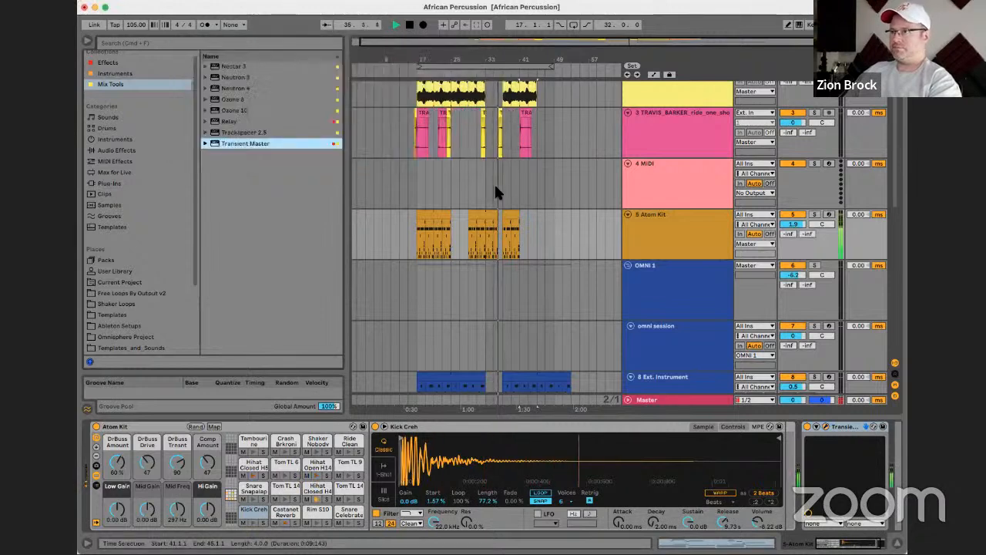
left_click_drag(497, 61, 497, 81)
scroll(530, 159, "up", 3)
left_click(538, 157)
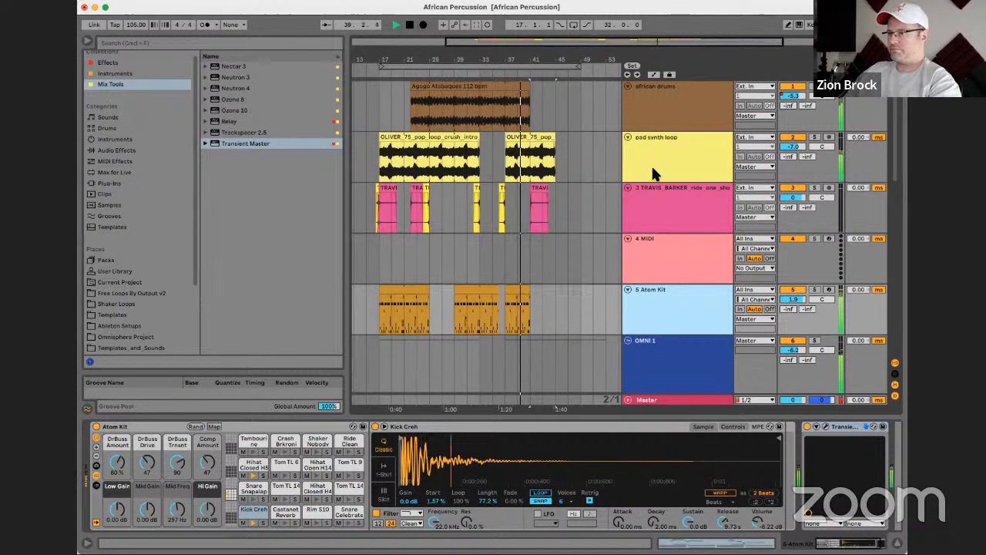
Extend the african drums clip back to bar 17 and raise the start of its track volume automation
left_click(379, 109)
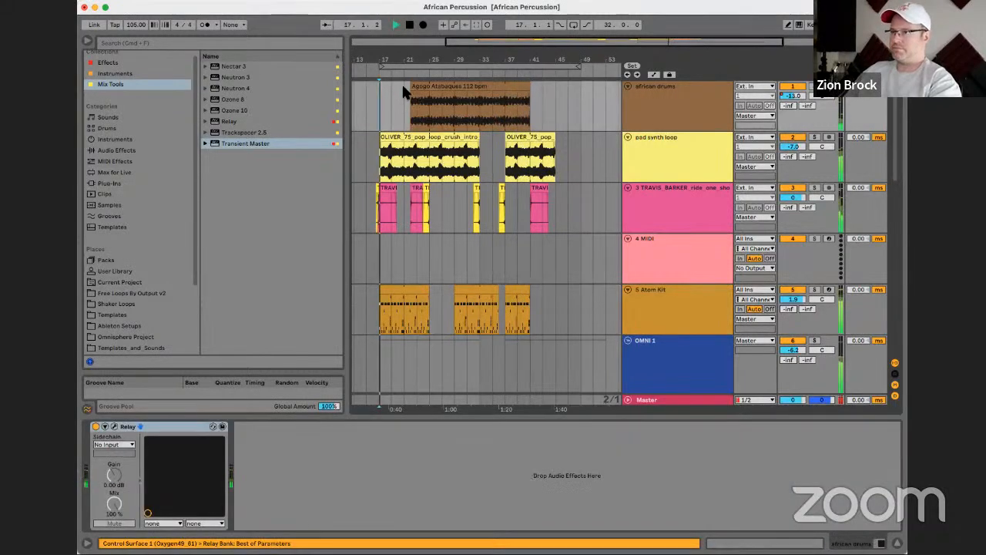
left_click_drag(409, 88, 378, 90)
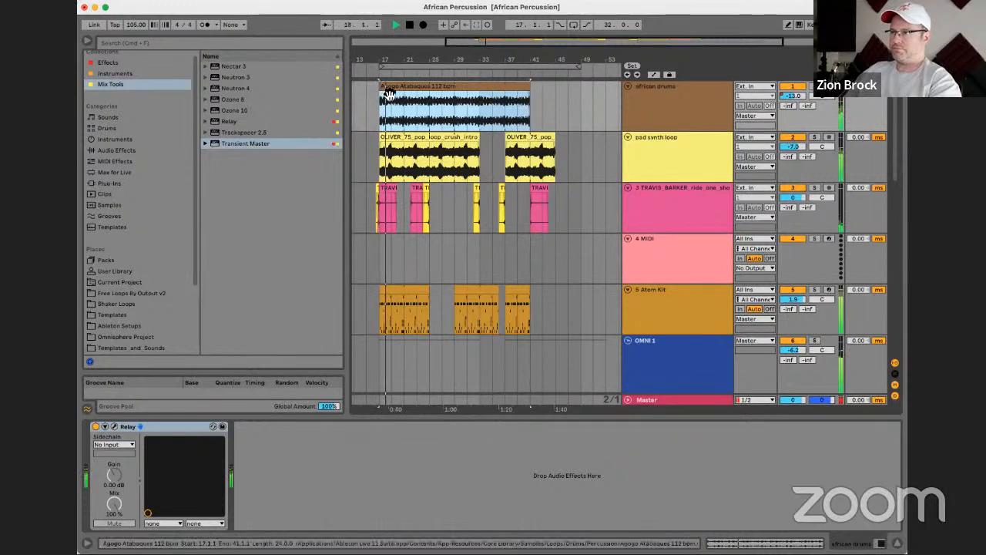
right_click(791, 94)
left_click(805, 103)
left_click_drag(391, 106, 379, 102)
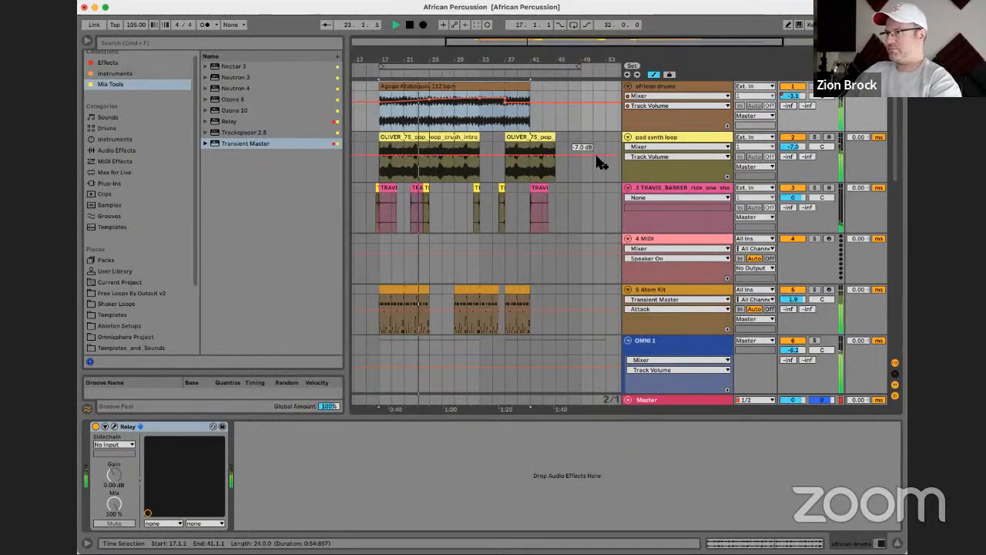
key("a")
Add Ozone 10 from the Mix Tools collection to the Master track and move its window out of the way
left_click(669, 138)
scroll(499, 217, "down", 5)
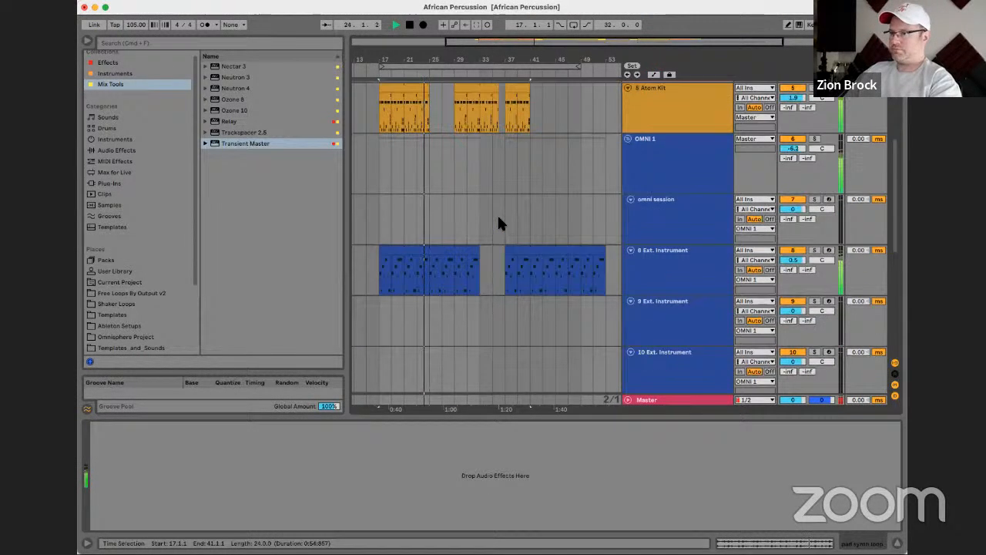
scroll(470, 204, "down", 2)
left_click(707, 232)
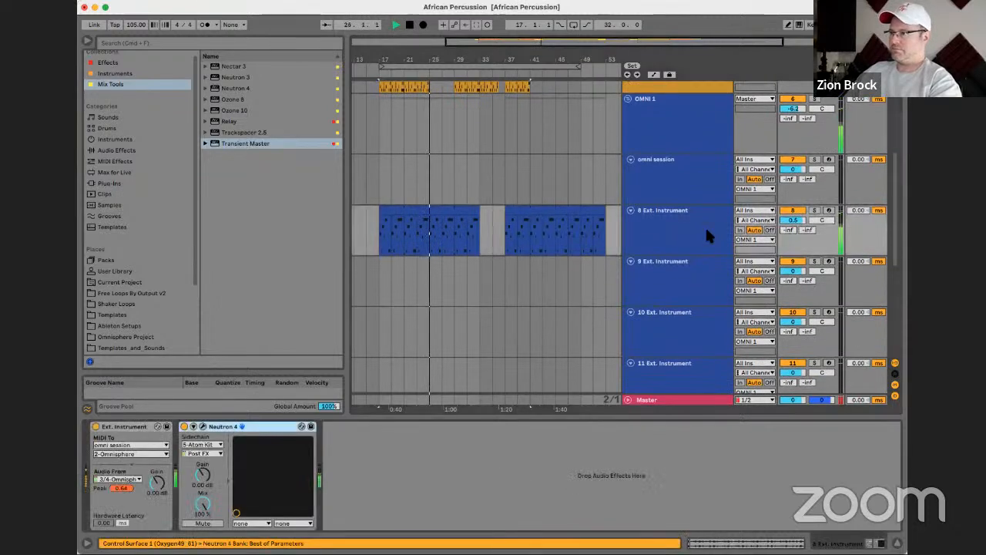
left_click(670, 401)
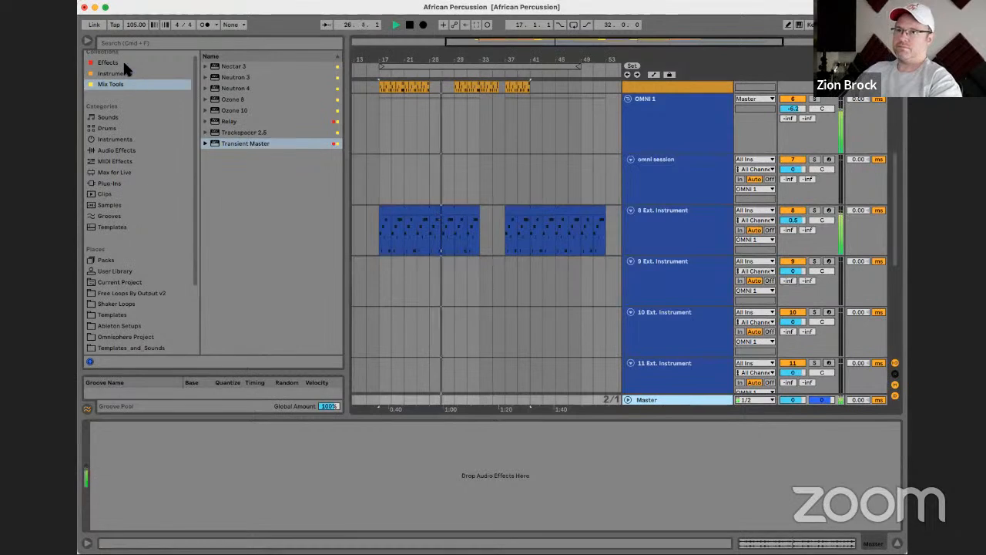
left_click(123, 63)
left_click(125, 74)
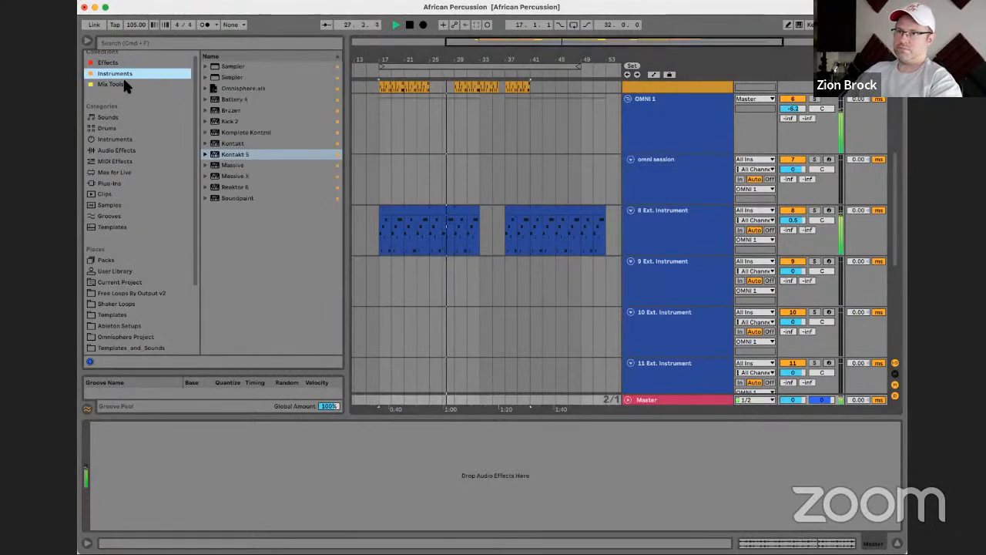
left_click(125, 84)
left_click(230, 111)
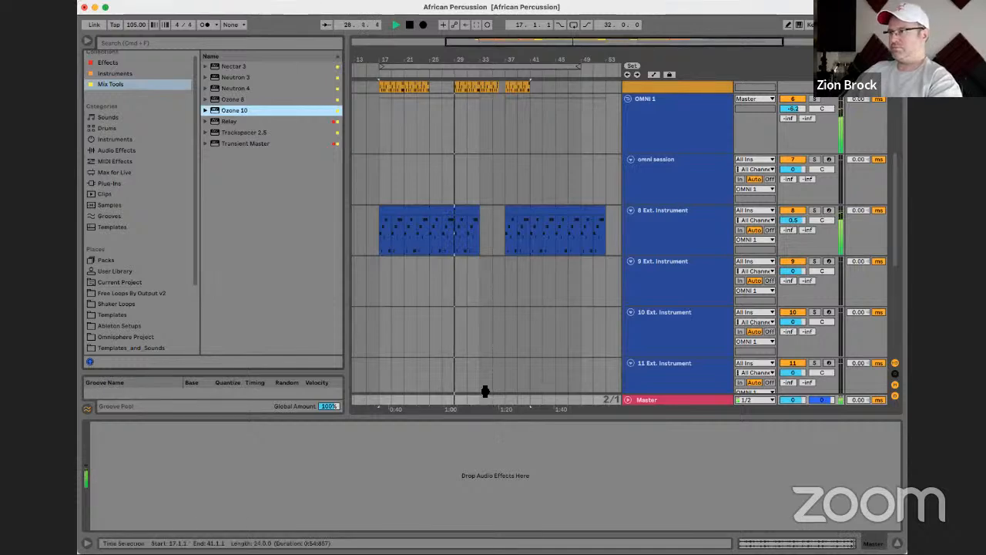
left_click_drag(485, 391, 481, 384)
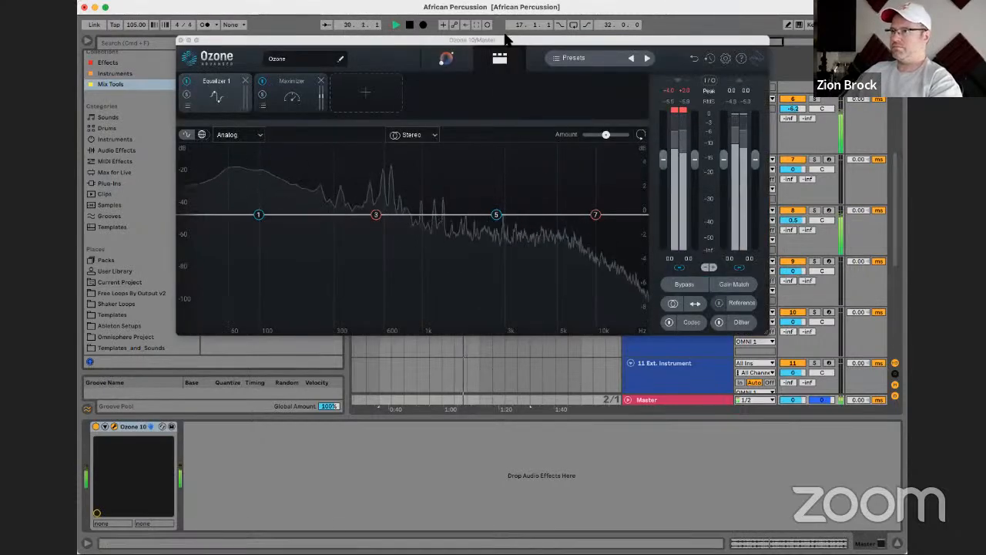
left_click_drag(506, 40, 500, 282)
Loop playback over bars 29 to 33 of the arrangement
left_click_drag(452, 188, 473, 187)
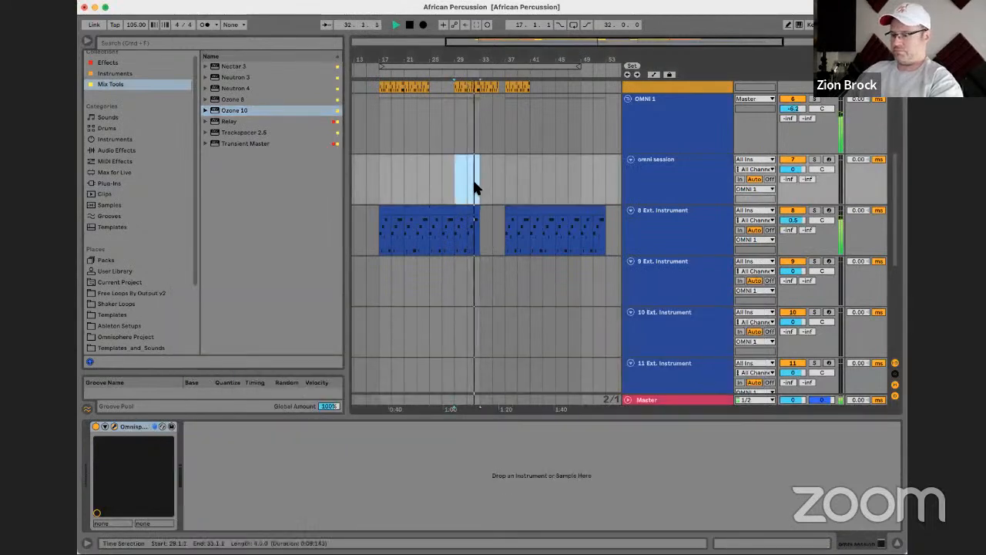
key("super+shift+l")
left_click_drag(478, 177, 456, 178)
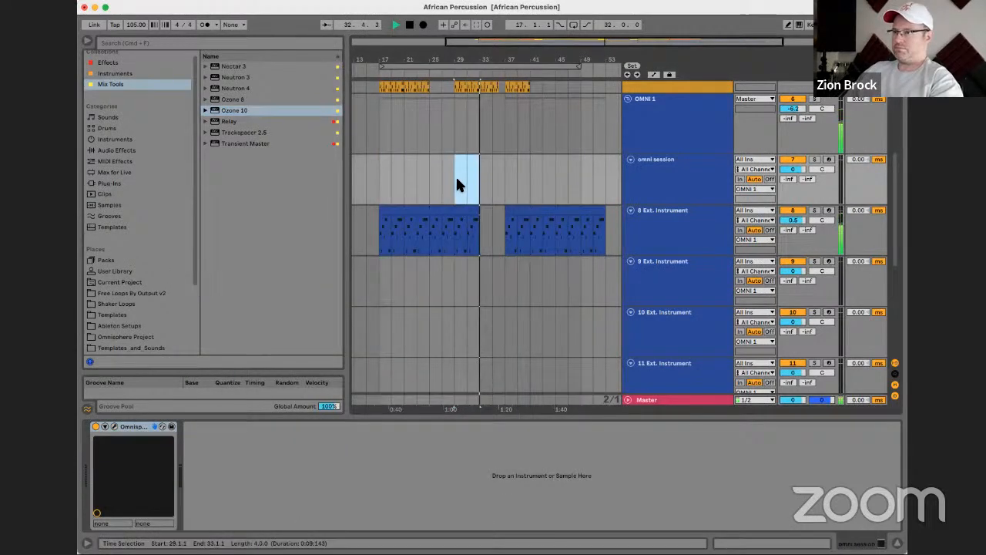
key("super+l")
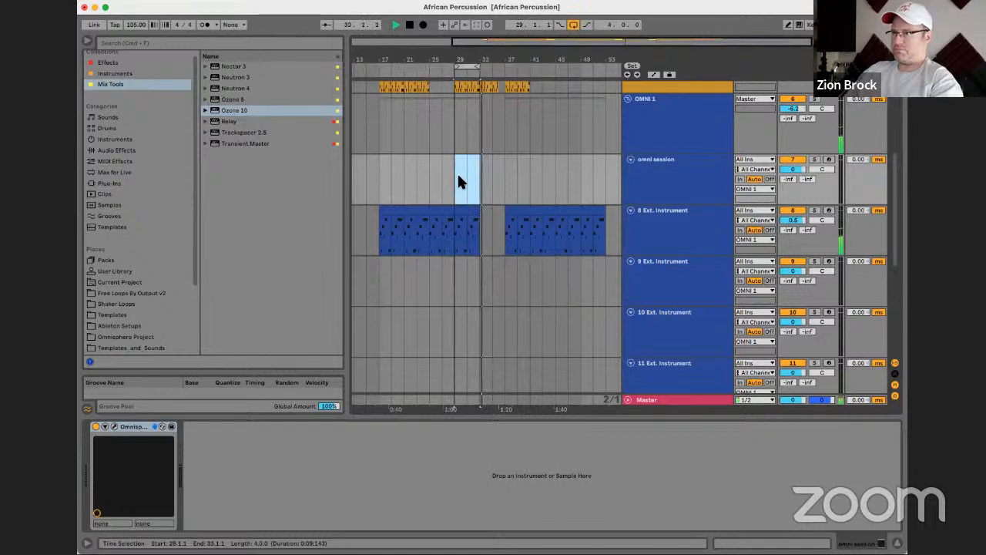
Run Ozone 10's mastering assistant on the Master track while the loop plays, then switch looping off
left_click(680, 396)
left_click(440, 277)
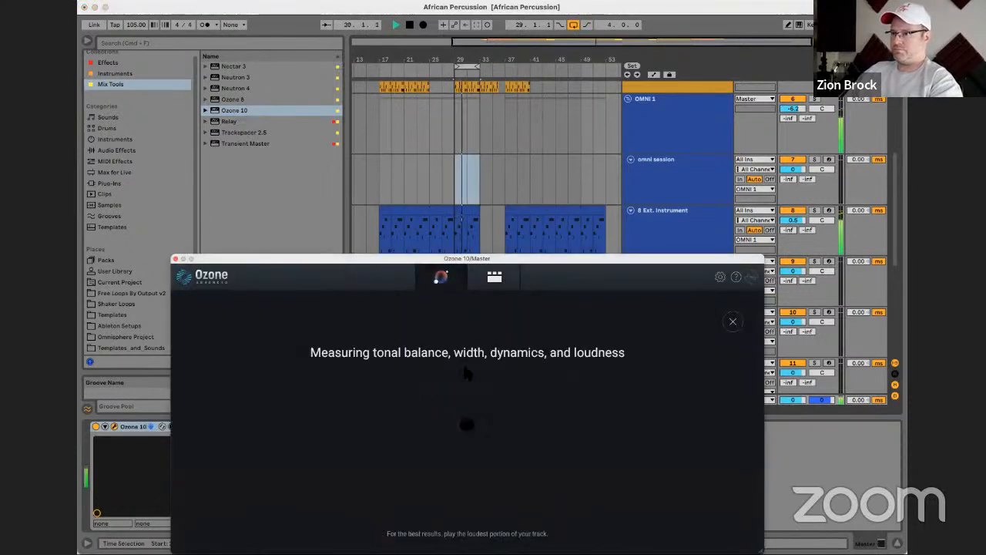
left_click_drag(526, 262, 541, 89)
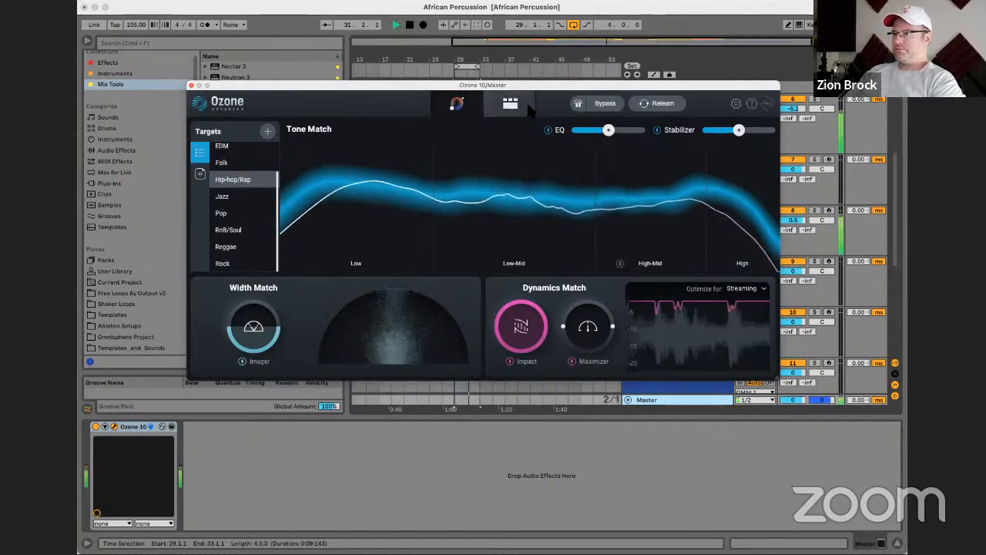
left_click(574, 25)
left_click_drag(544, 89, 527, 157)
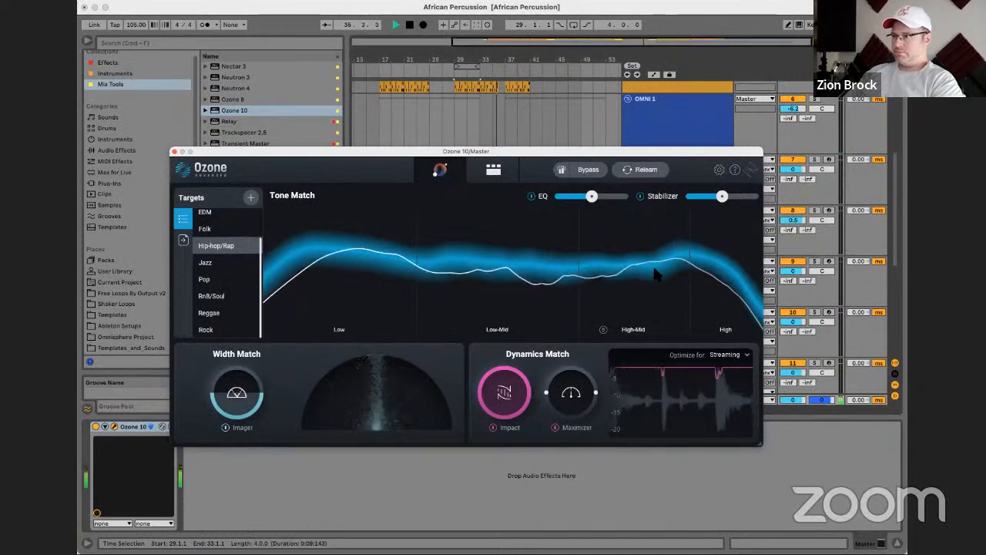
In Ozone's Equalizer, set the high shelf to 6870 Hz at 3.3 dB, lower band 4, set band 3 to -2.2 dB and close the plug-in
left_click(493, 171)
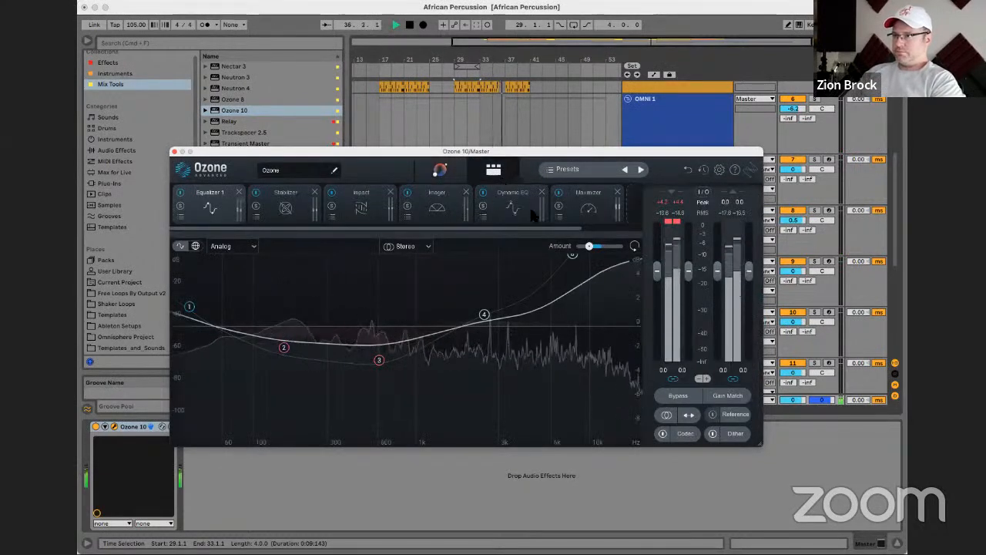
left_click_drag(573, 256, 575, 274)
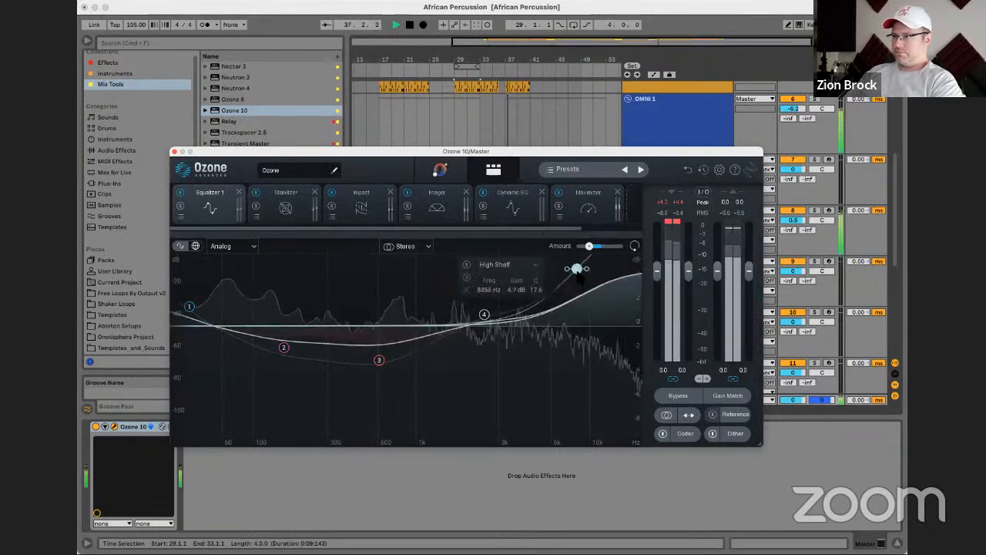
left_click_drag(484, 314, 481, 323)
left_click_drag(578, 279, 561, 285)
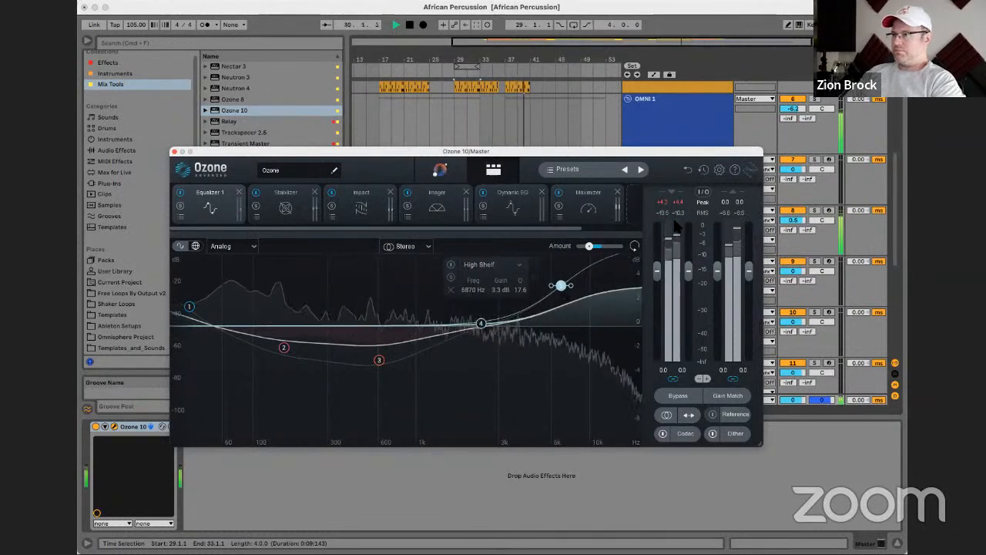
left_click_drag(378, 361, 378, 352)
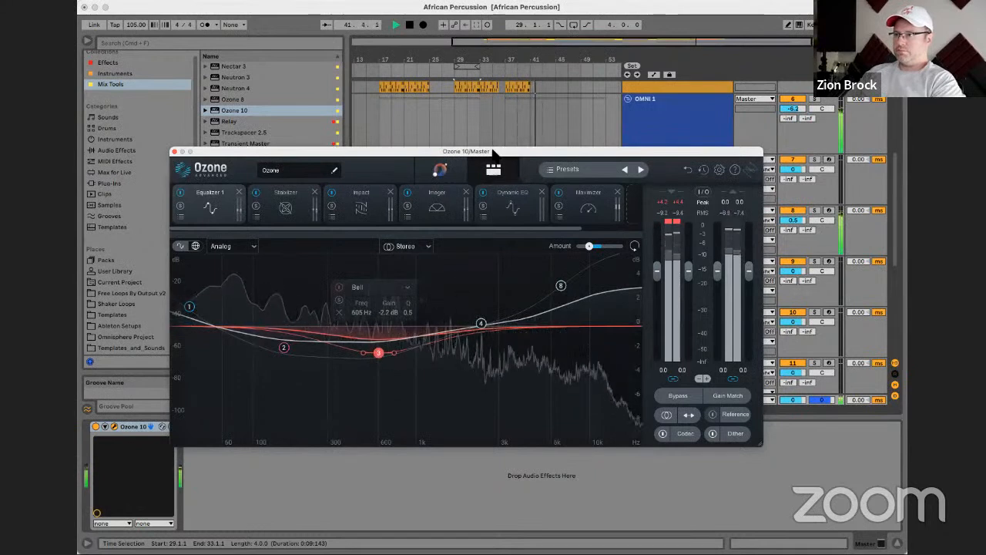
left_click(175, 152)
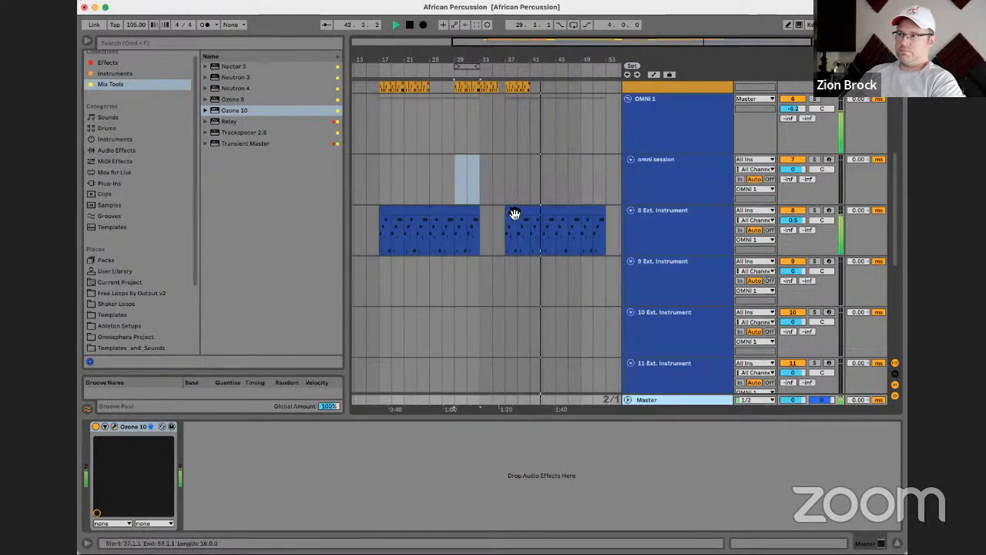
Extend the loop range to bars 17 to 53, delete the 8 Ext. Instrument notes after bar 45 and play from bar 43
left_click_drag(467, 66, 603, 68)
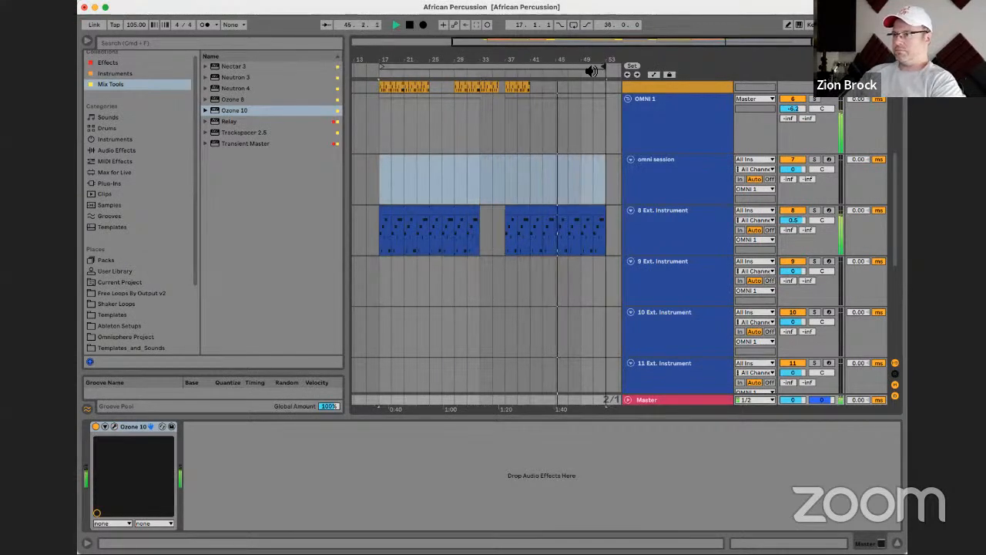
left_click(599, 211)
left_click_drag(604, 215, 560, 215)
key("Delete")
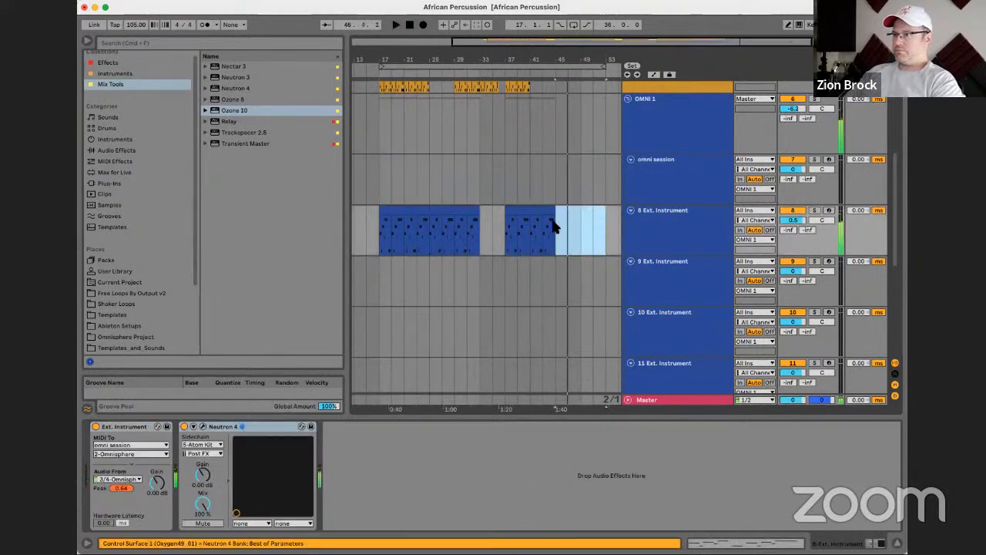
left_click(553, 225)
left_click(545, 237)
key("space")
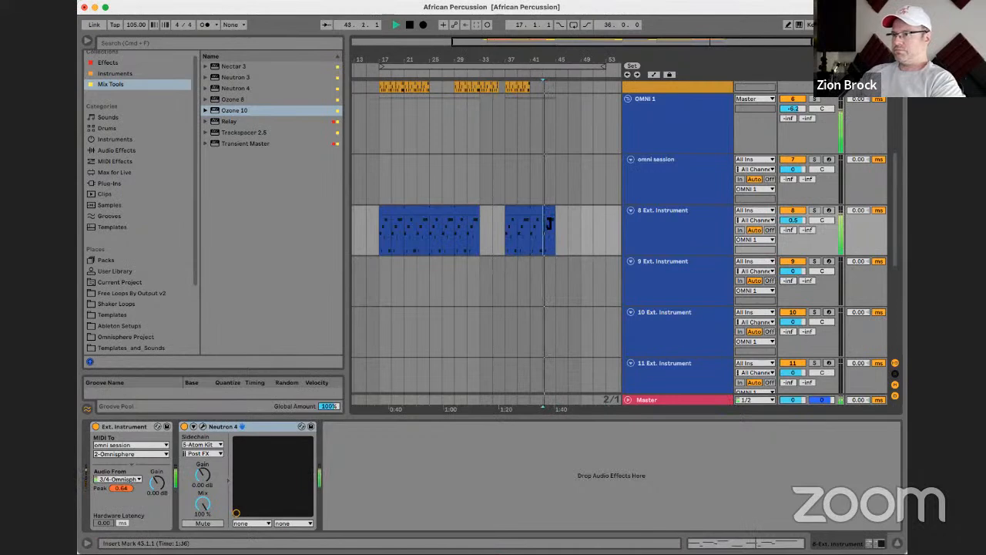
Trim the end of the second pad synth loop clip to bar 44 and audition the ending
scroll(543, 231, "down", 5)
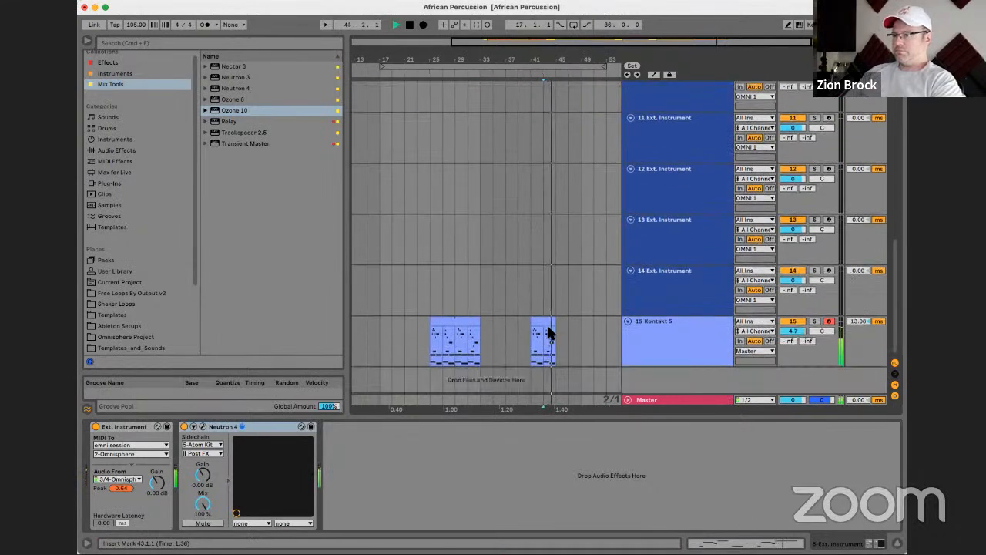
scroll(560, 260, "up", 3)
scroll(559, 266, "up", 8)
left_click_drag(554, 77, 555, 139)
left_click(528, 149)
key("space")
left_click(555, 132)
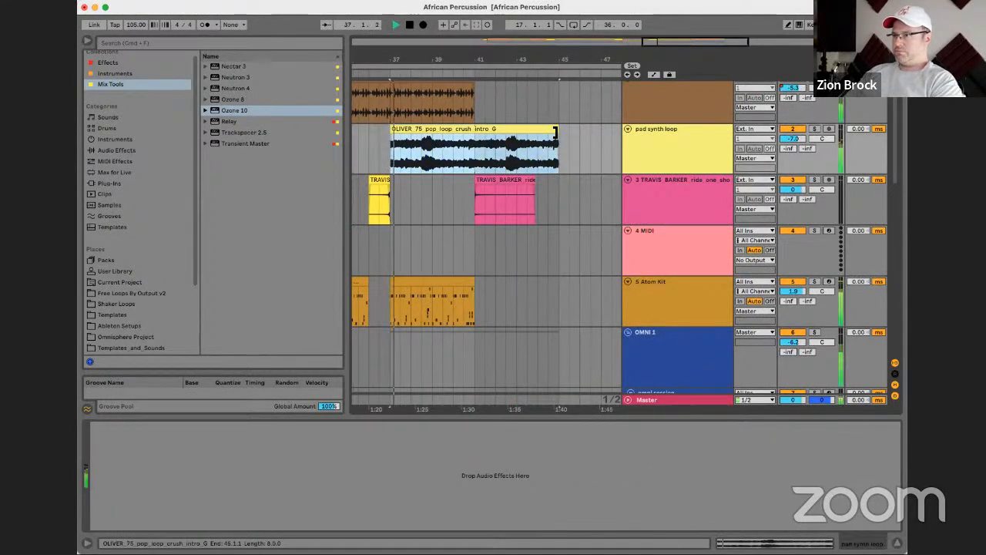
key("space")
left_click_drag(556, 131, 540, 133)
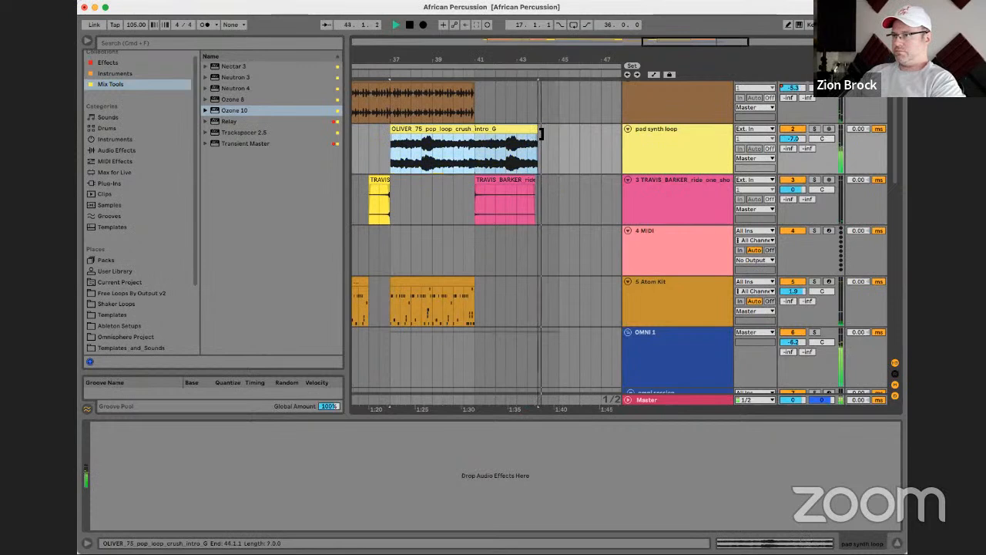
left_click(540, 150)
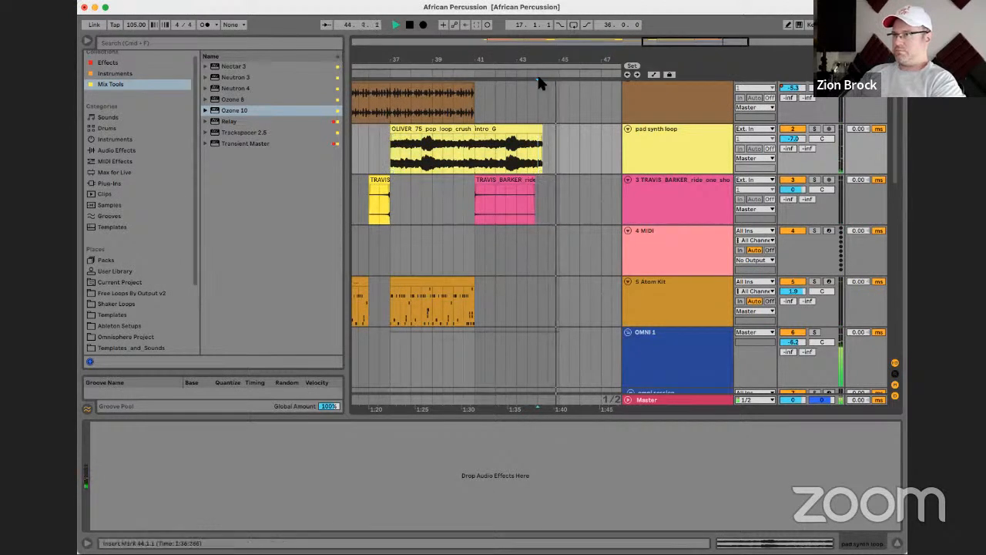
Lengthen the second pad synth loop clip to 44.3.1, shorten it by one beat and play from bar 44
left_click_drag(542, 131, 548, 130)
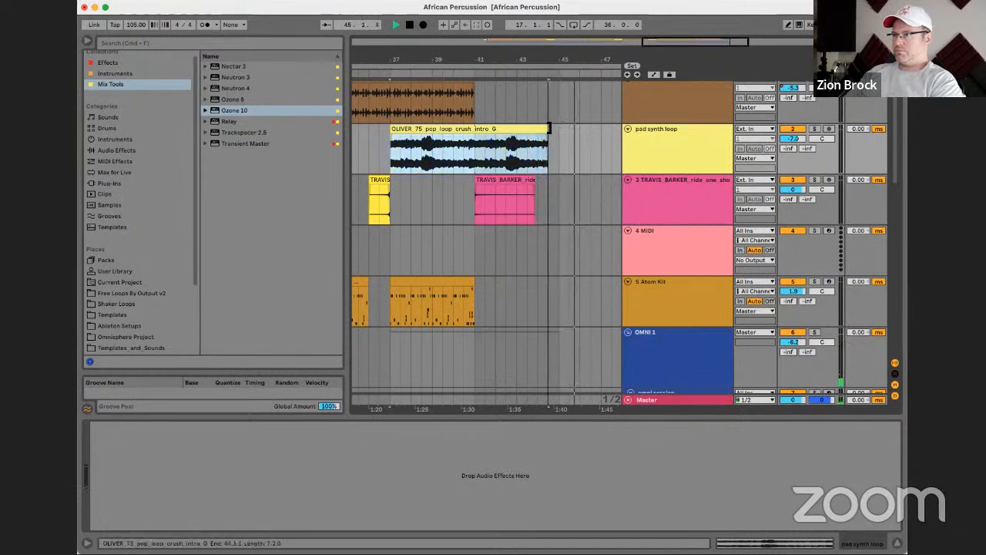
left_click(530, 151)
key("space")
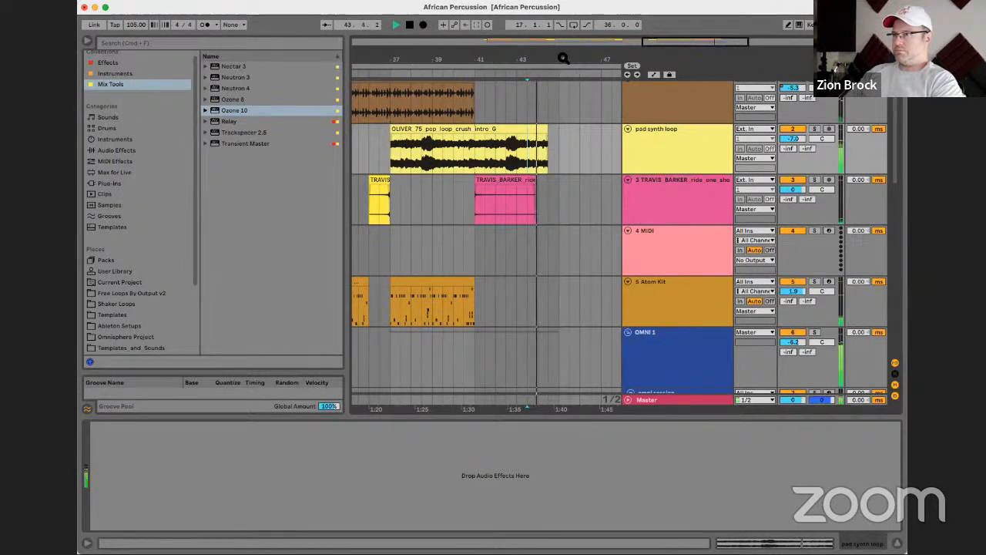
left_click_drag(561, 59, 561, 87)
key("space")
left_click_drag(531, 131, 522, 131)
left_click(503, 154)
key("space")
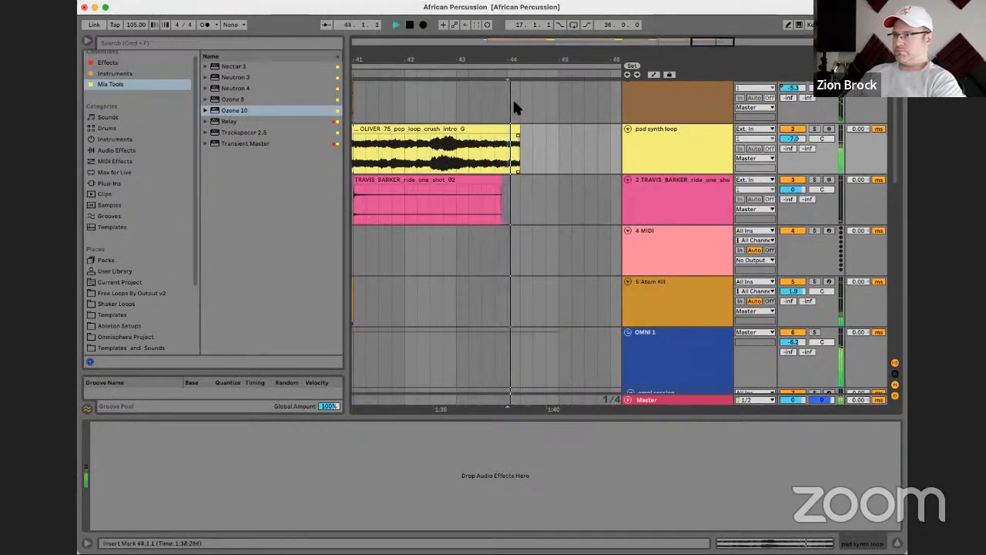
Move the loop range's start back to 16.4.1 and trim the first yellow ride clip to begin there
left_click_drag(523, 59, 572, 59)
left_click(545, 69)
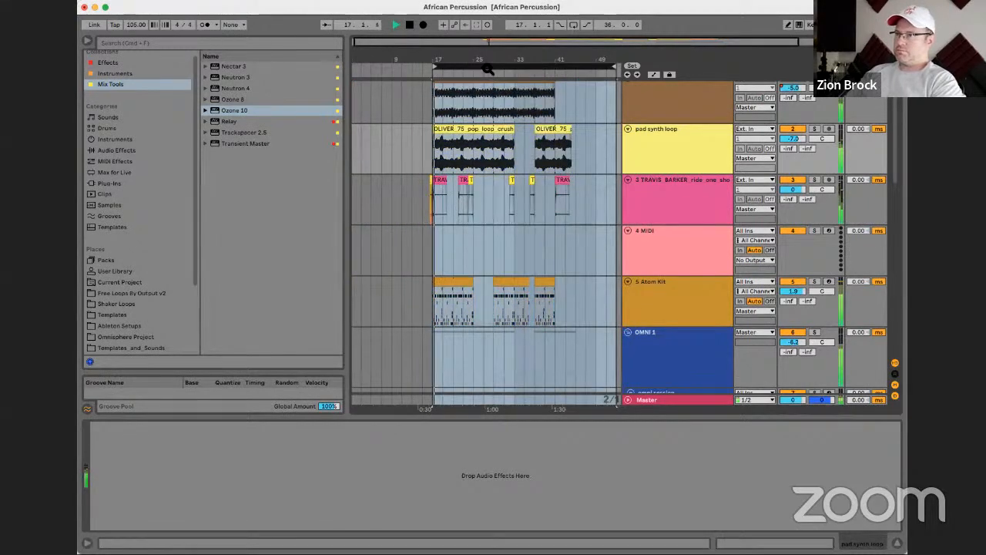
left_click_drag(446, 58, 459, 71)
key("space")
left_click_drag(397, 68, 388, 68)
key("space")
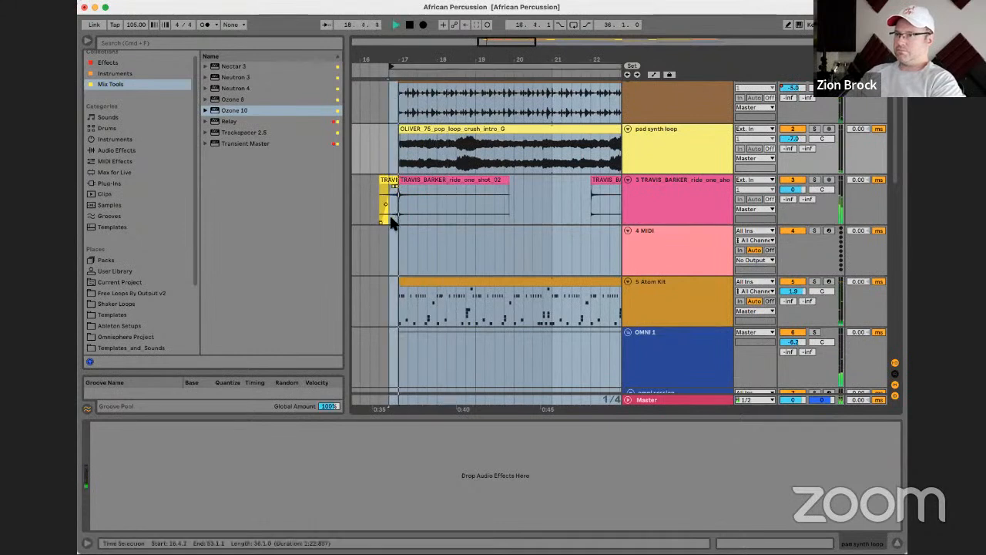
left_click_drag(381, 218, 389, 219)
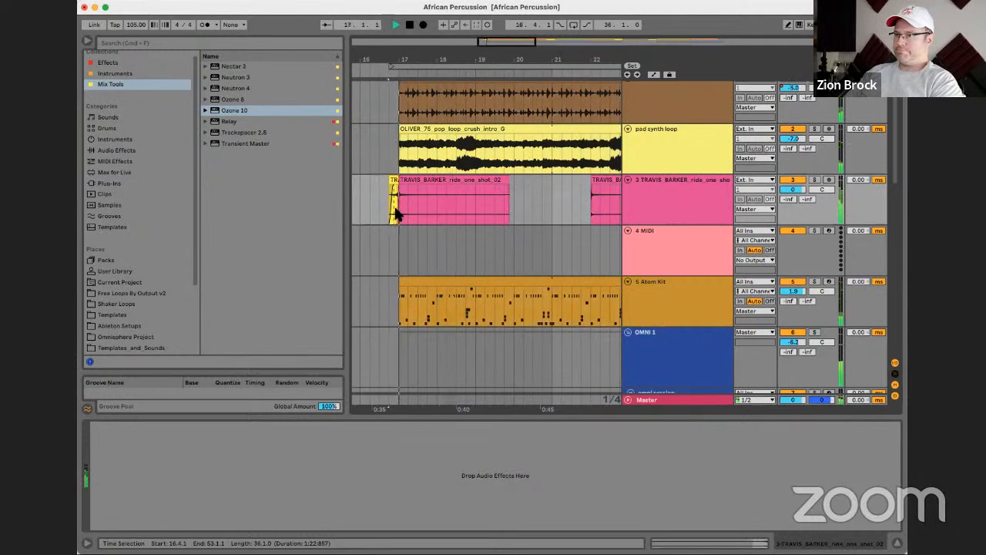
Raise the pad synth loop track's volume to -5.6 dB during playback
left_click_drag(449, 62, 396, 25)
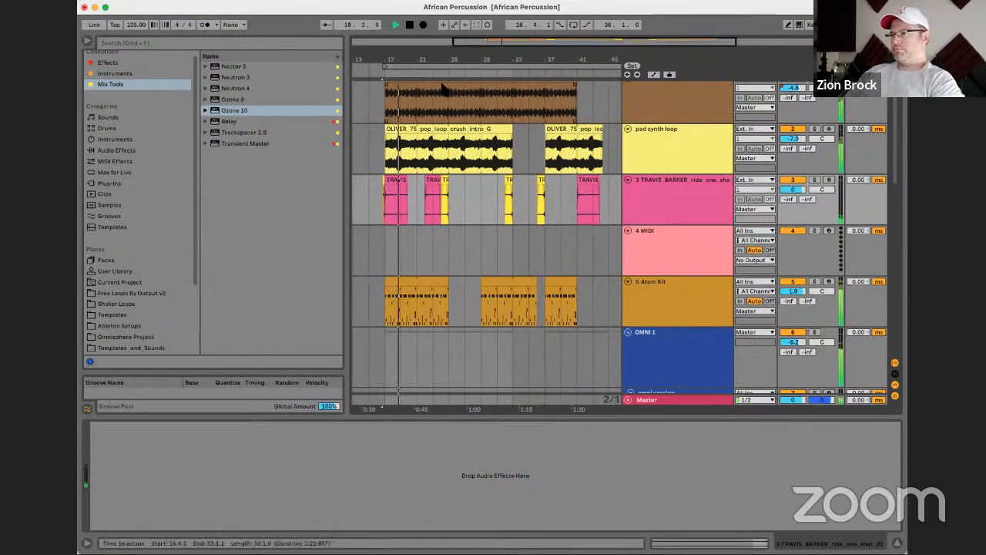
scroll(561, 254, "up", 1)
left_click(701, 105)
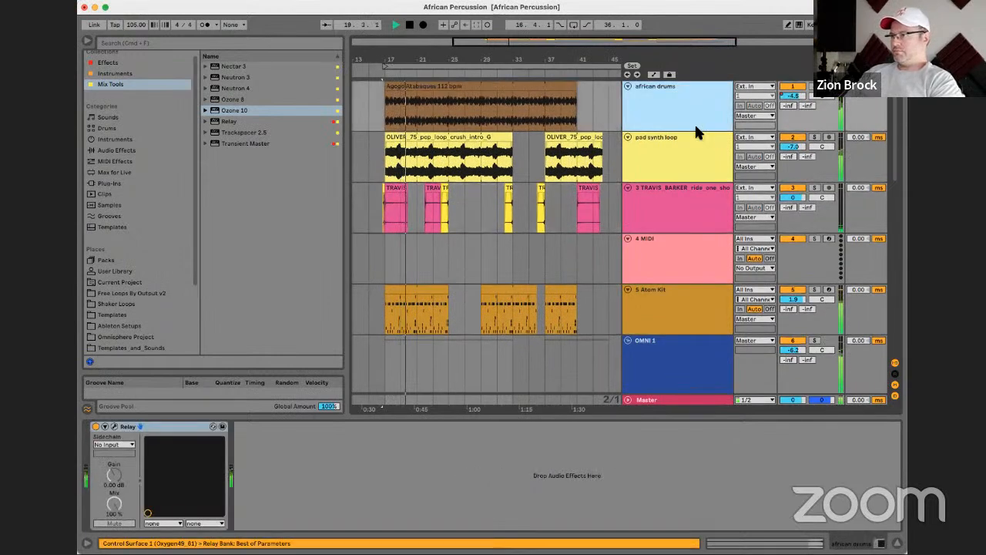
left_click(792, 147)
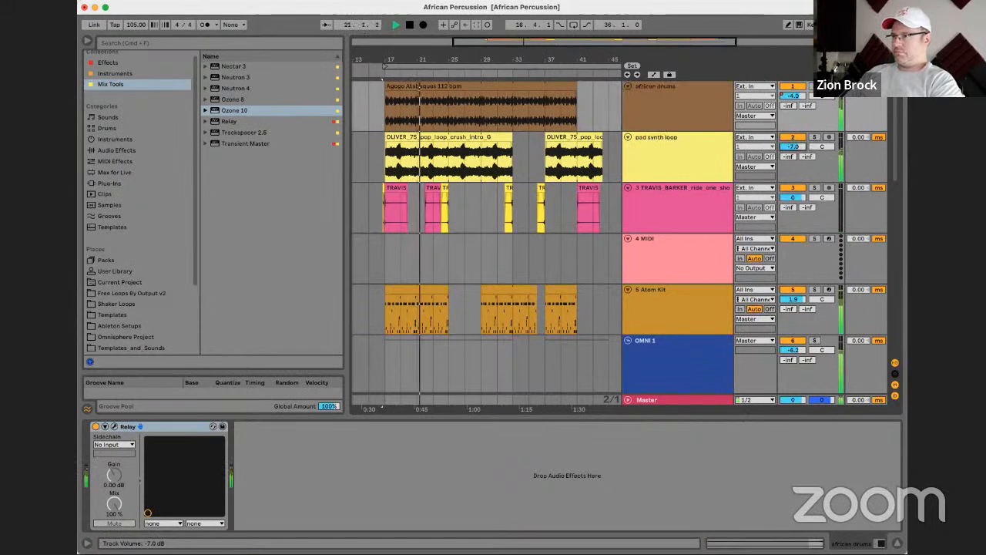
left_click_drag(792, 146, 792, 143)
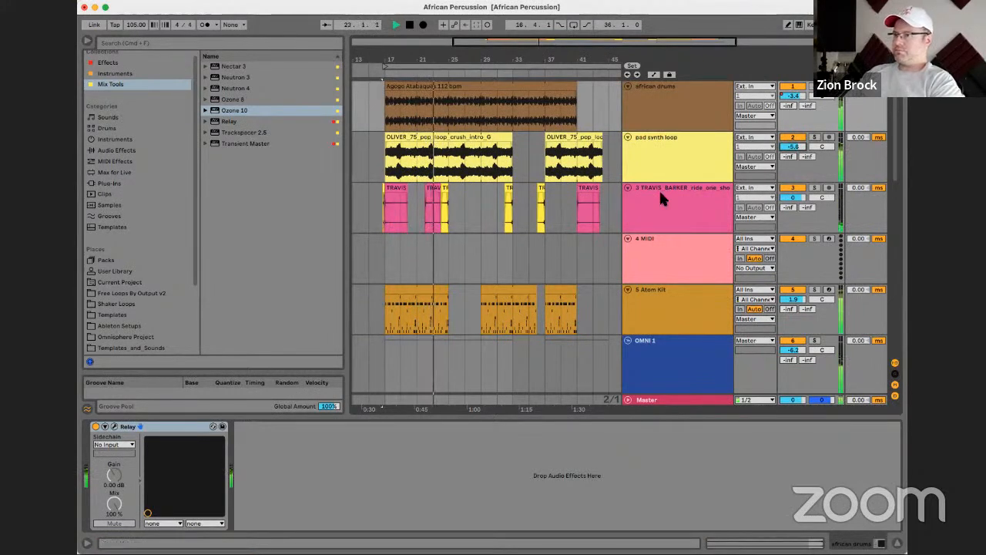
Open Transient Master on the Atom Kit track, set its Attack to 11.0 % and close the plug-in
left_click(684, 302)
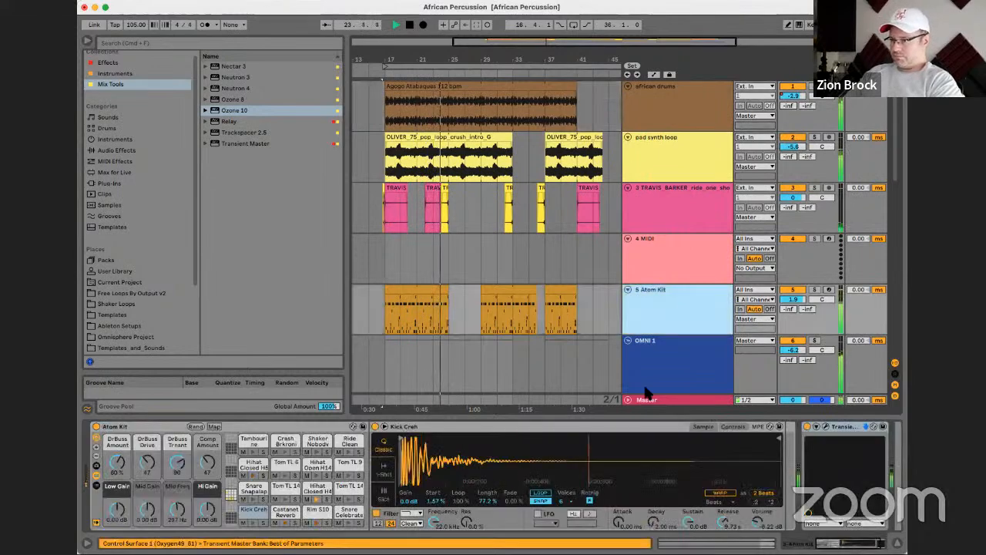
left_click(826, 427)
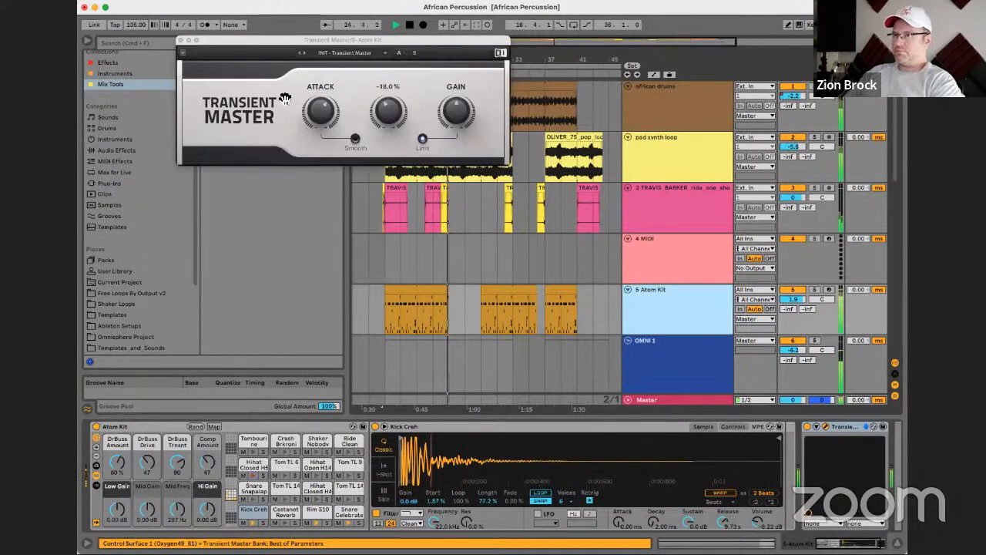
left_click_drag(383, 109, 382, 114)
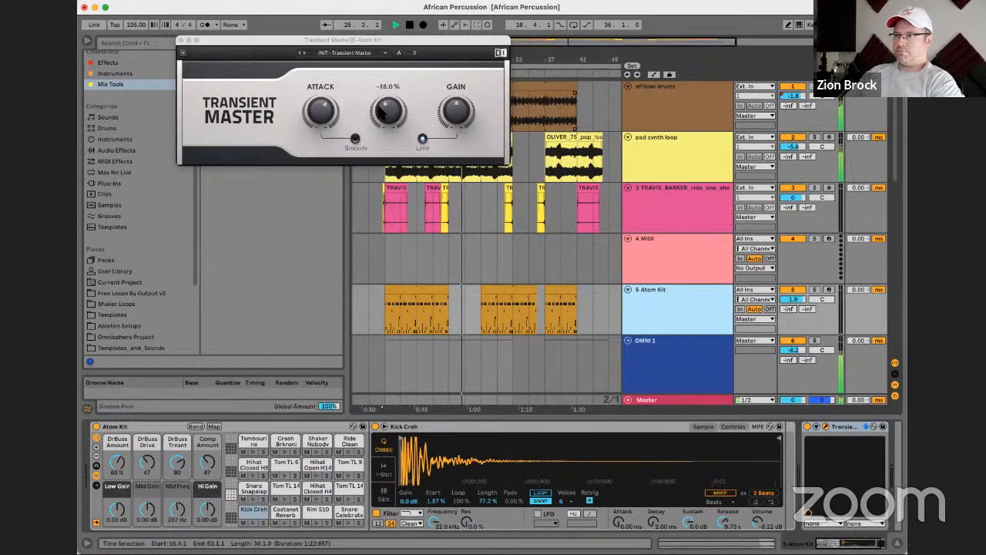
left_click_drag(320, 112, 320, 118)
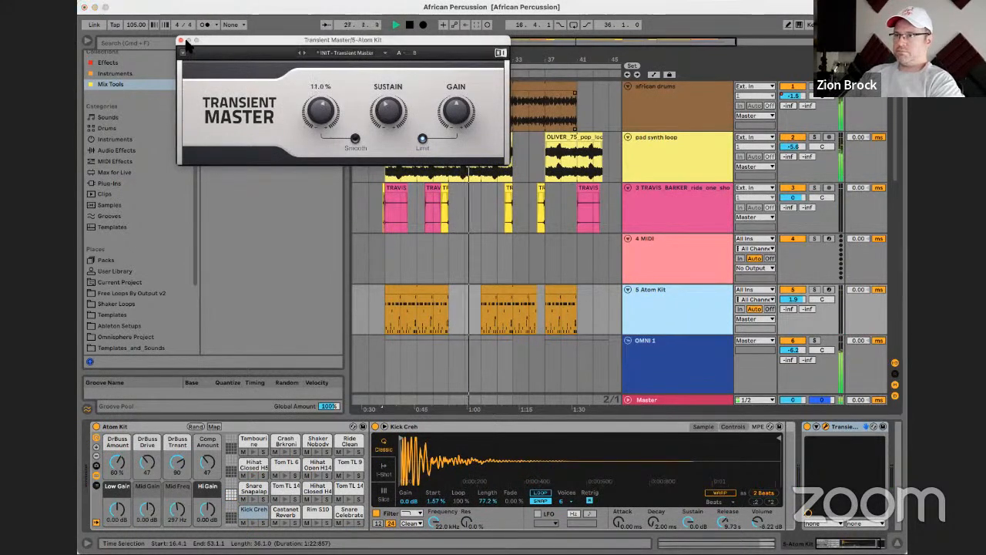
left_click(182, 41)
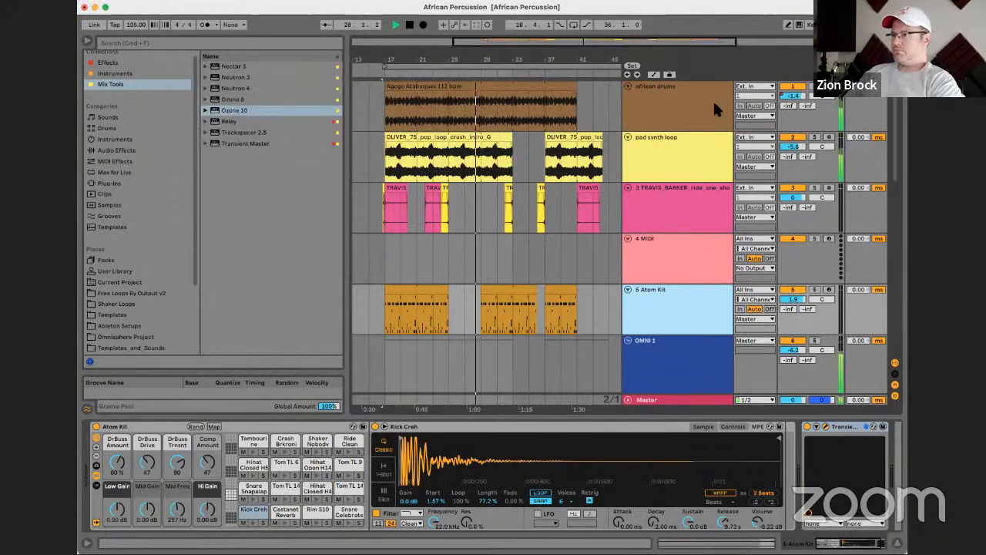
Add Decapitator from the Effects collection to the african drums track and load its DarkDrive drum preset
scroll(676, 189, "down", 5)
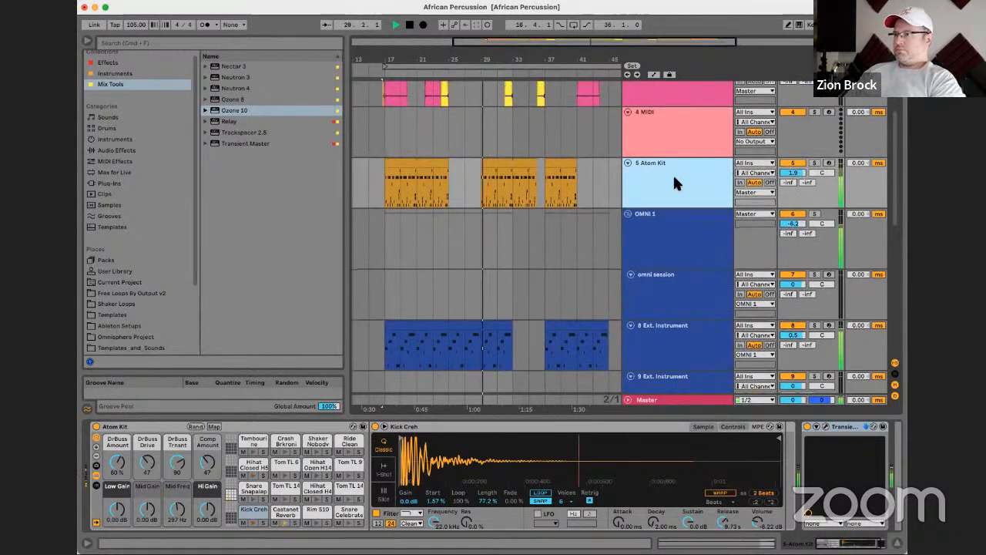
scroll(673, 172, "up", 5)
left_click(690, 127)
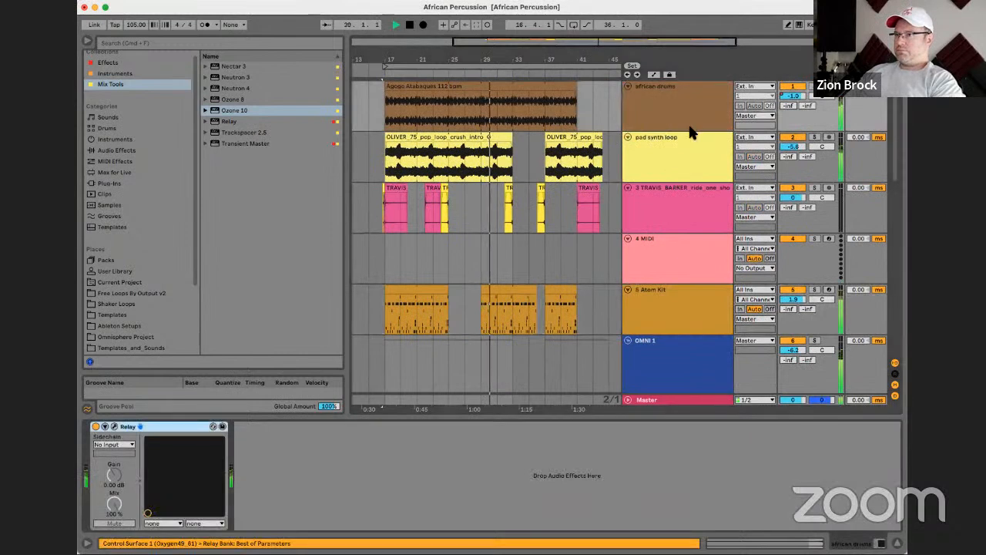
left_click(142, 62)
left_click(142, 71)
left_click(144, 61)
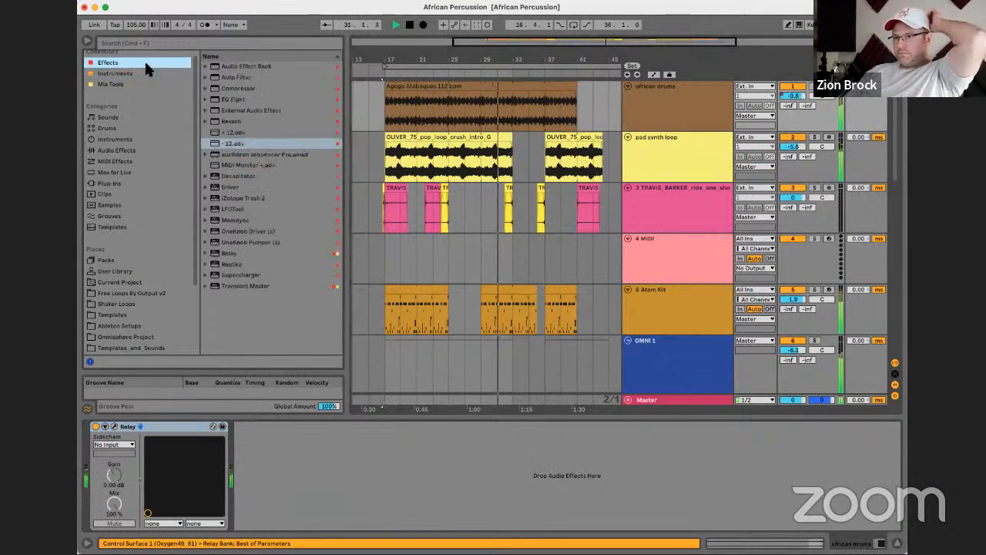
left_click(238, 175)
left_click_drag(415, 108, 419, 109)
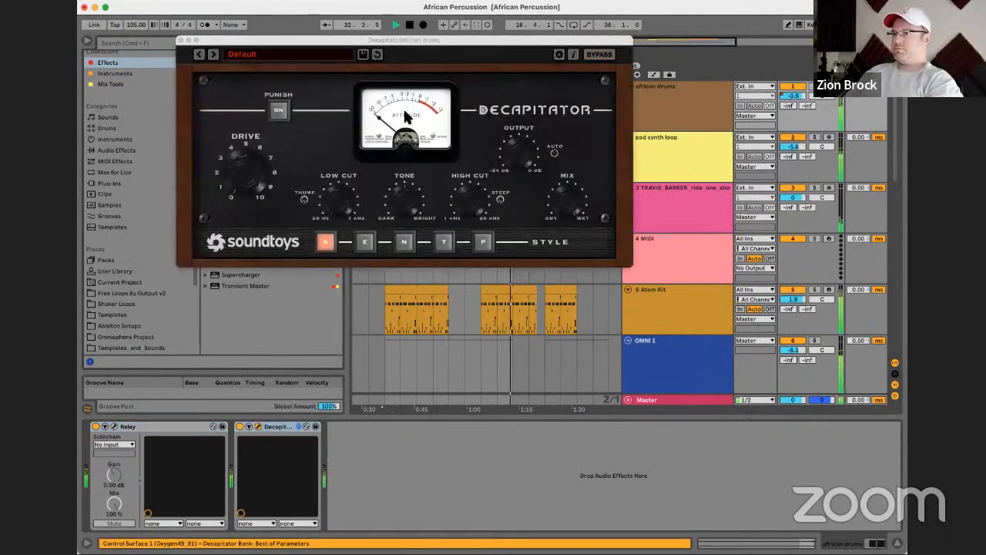
left_click(308, 54)
mouse_move(314, 65)
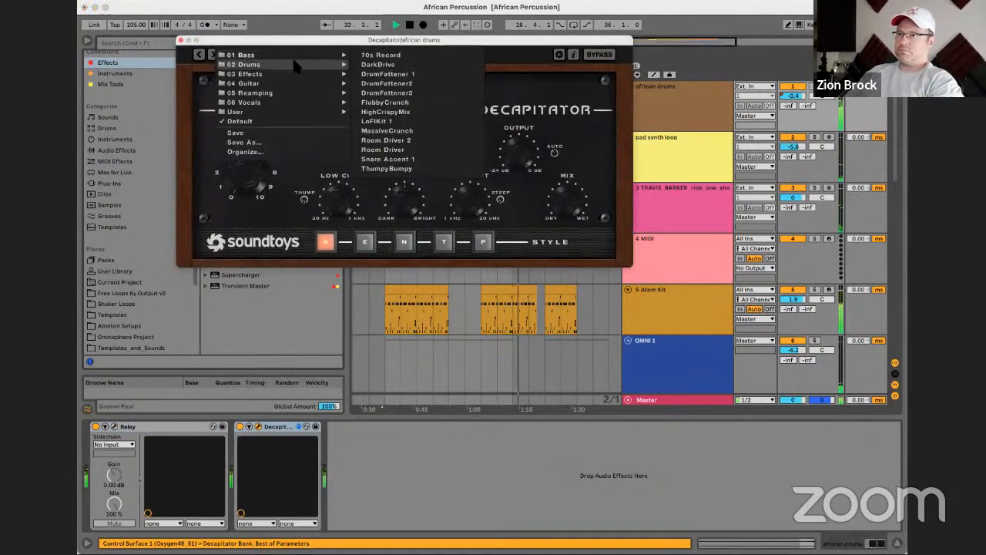
left_click(379, 65)
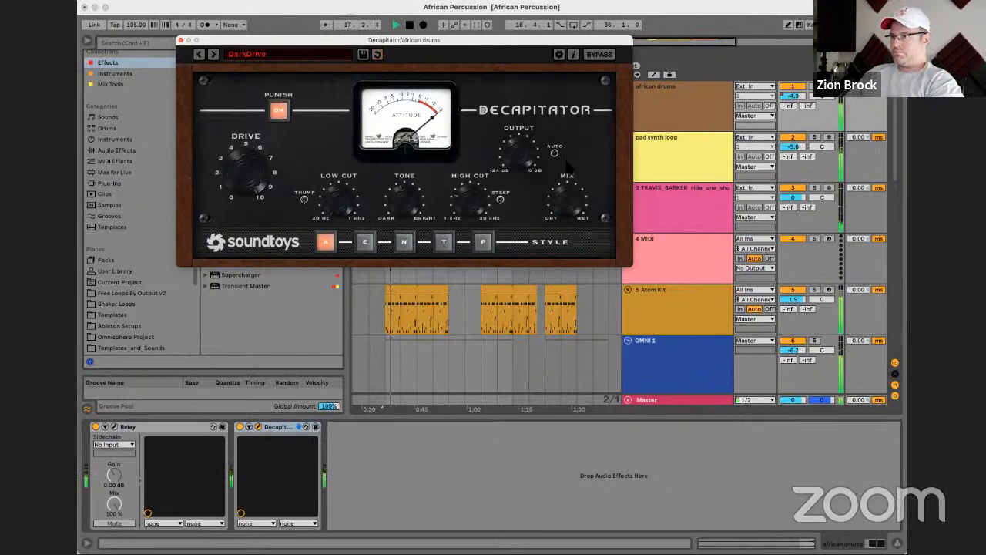
Unfold Decapitator's parameters and show the automation of its Mix on the african drums track
left_click_drag(565, 41, 564, 209)
left_click(505, 115)
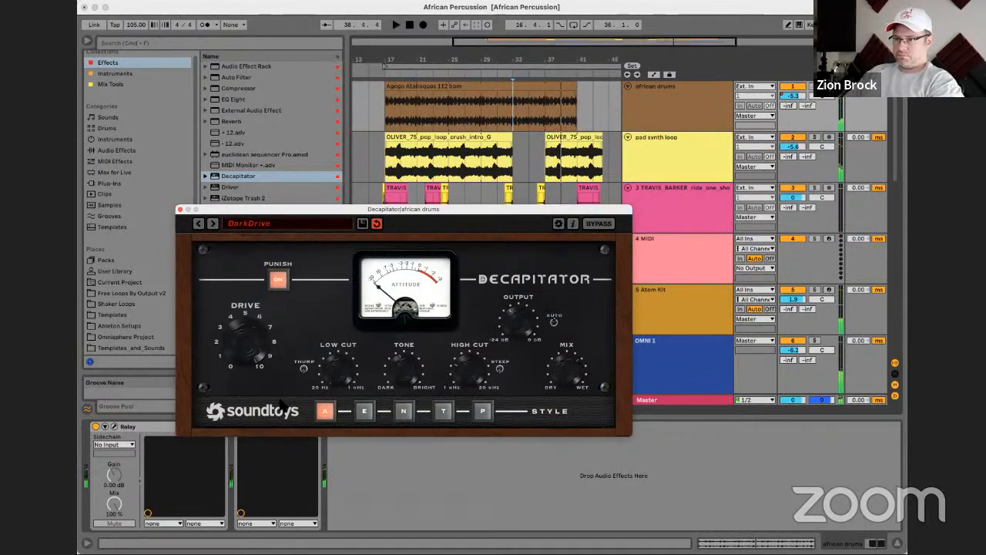
left_click_drag(320, 212, 384, 161)
left_click(248, 429)
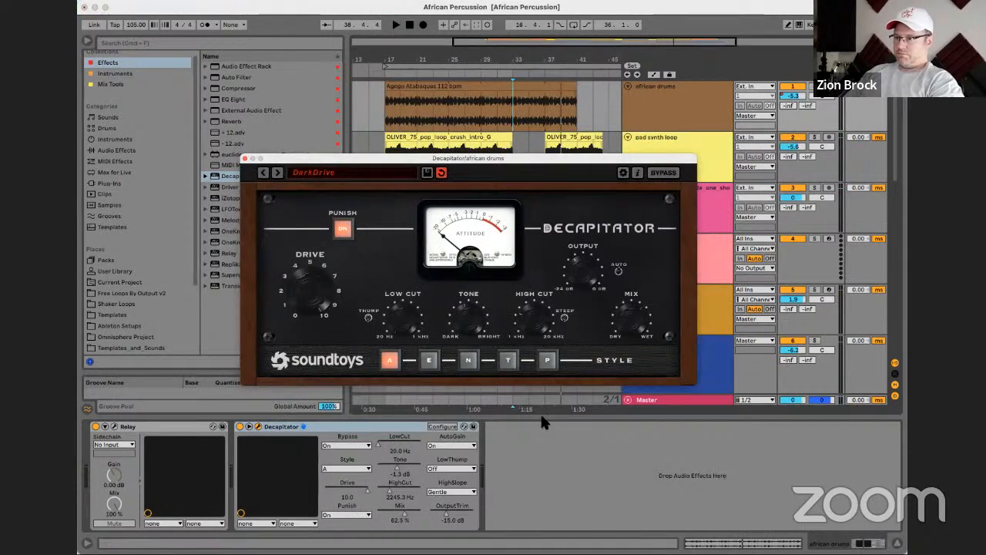
right_click(406, 520)
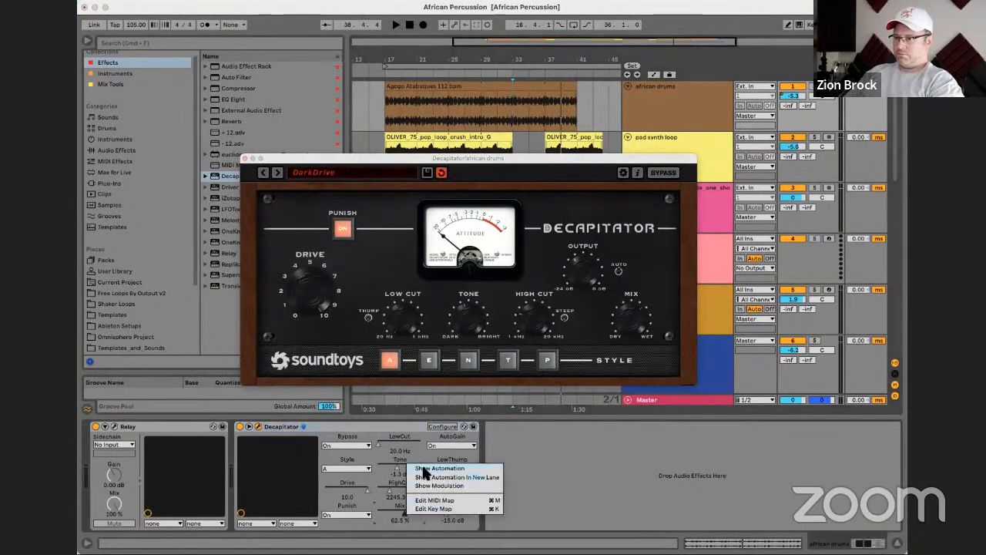
left_click(431, 468)
Draw a rising Decapitator Mix automation ramp peaking at bar 37 on the african drums track and audition it from bar 33
left_click_drag(543, 67, 547, 86)
left_click_drag(544, 159, 551, 317)
left_click_drag(496, 150, 508, 174)
key("super+z")
left_click_drag(504, 106, 551, 100)
left_click_drag(552, 100, 522, 115)
key("space")
key("space")
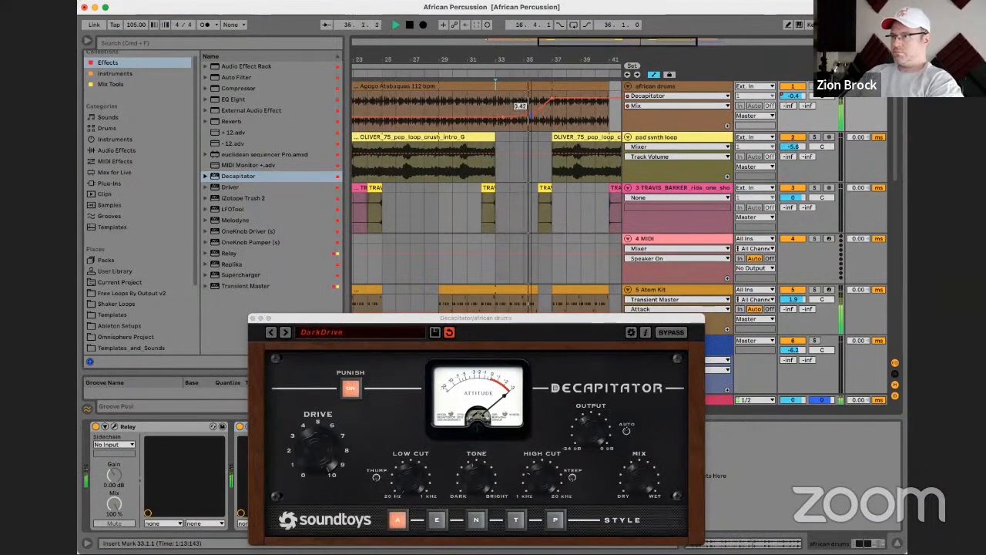
Reshape the Mix ramp into a curve rising from just after bar 33 to bar 36, drop it to 0.00 at bar 37 and audition it
left_click_drag(530, 117, 552, 118)
left_click(552, 99)
key("space")
key("space")
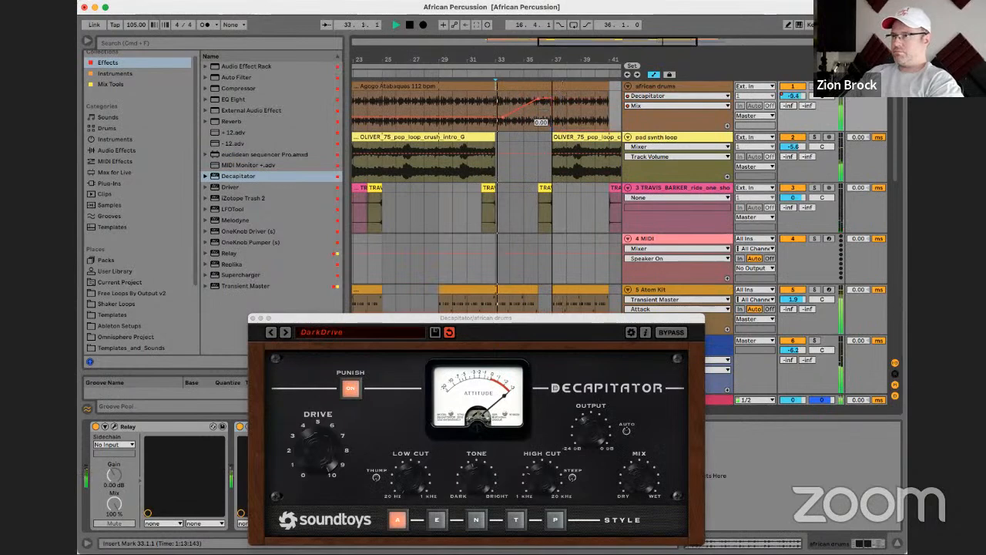
key("space")
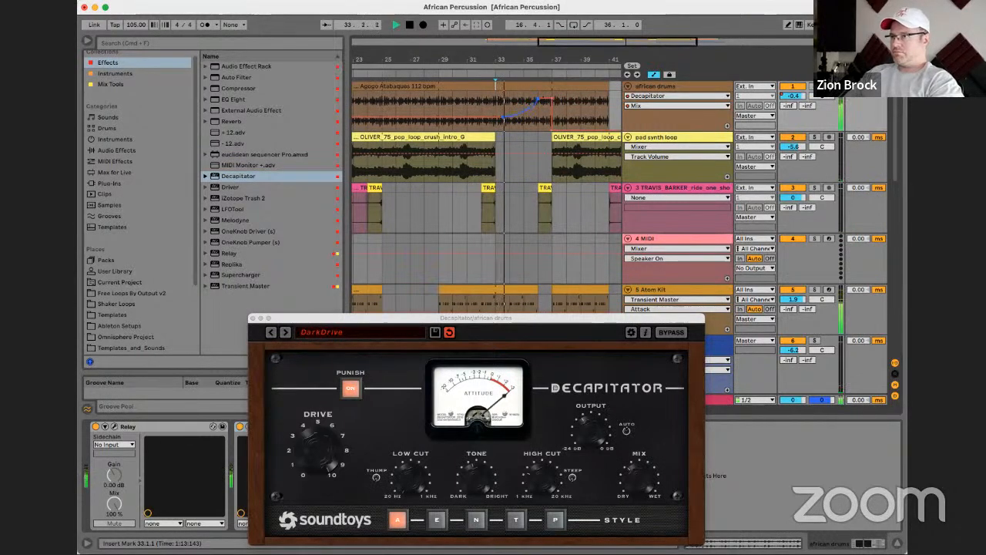
Set the Mix automation to 0.34 from bar 37 onward and shorten the loop range to end at bar 45
left_click_drag(546, 62, 546, 35)
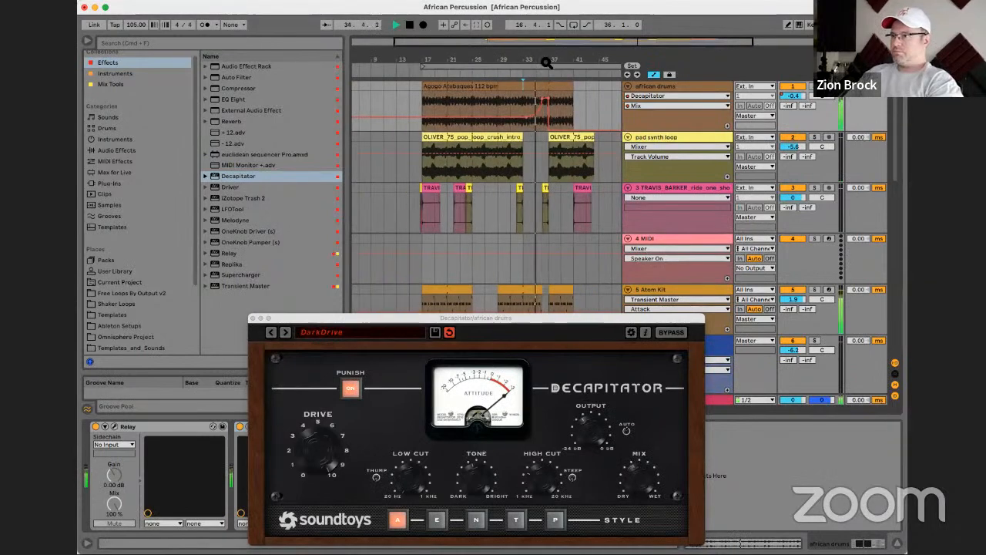
left_click(546, 134)
left_click(547, 129)
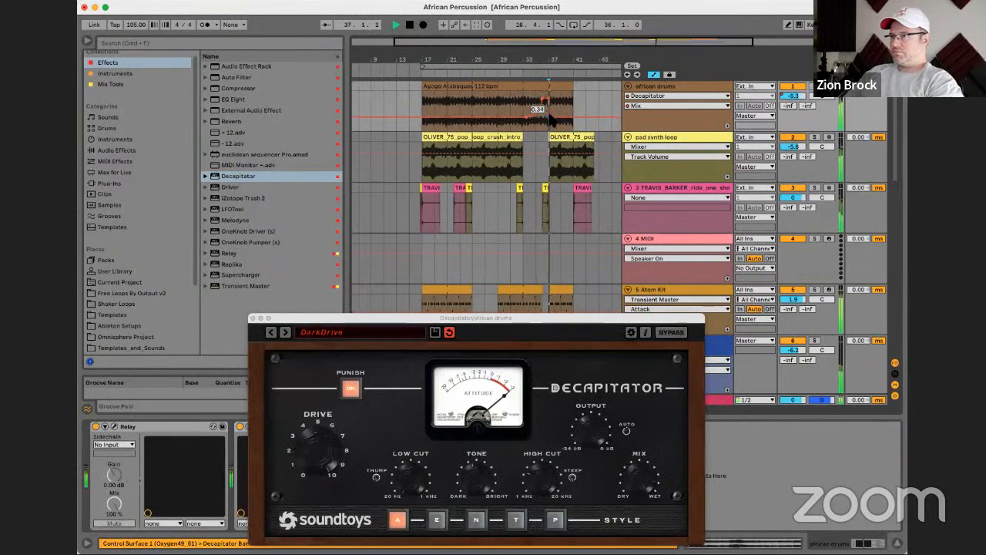
mouse_move(535, 66)
left_mouse_down()
mouse_move(575, 59)
mouse_move(547, 70)
mouse_move(520, 62)
left_mouse_up()
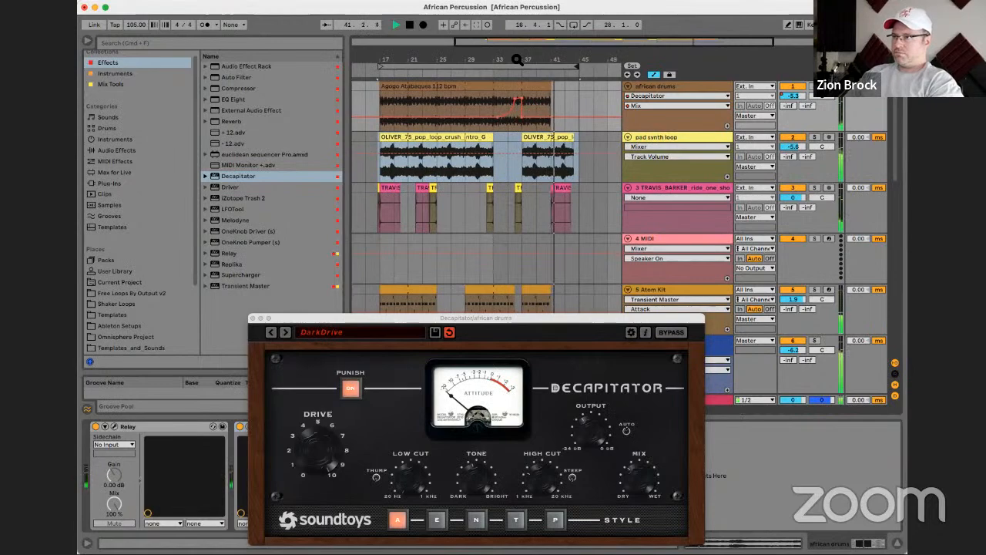
Stop playback and add EQ Eight from the Effects collection to the 15 Kontakt 5 track
scroll(530, 188, "down", 5)
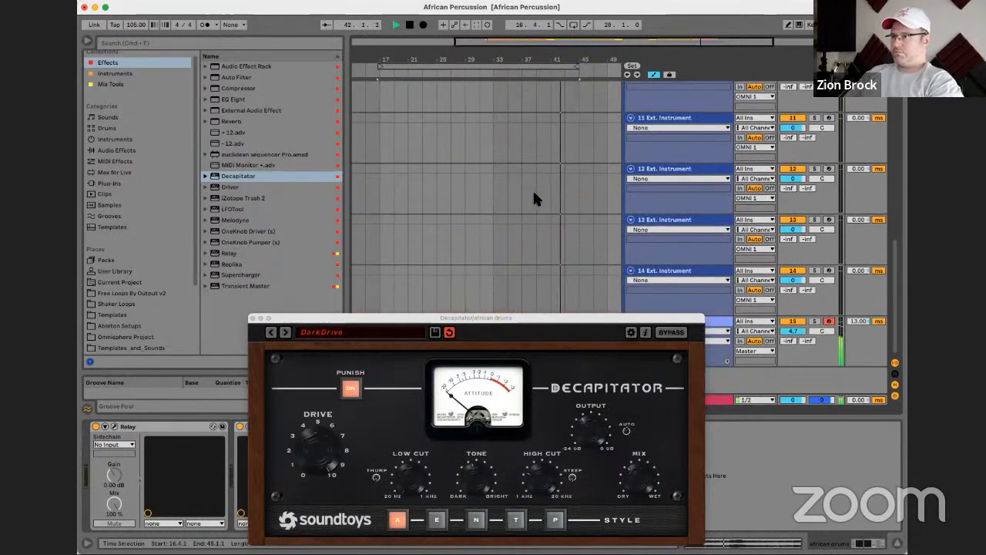
scroll(532, 188, "down", 4)
scroll(648, 181, "up", 6)
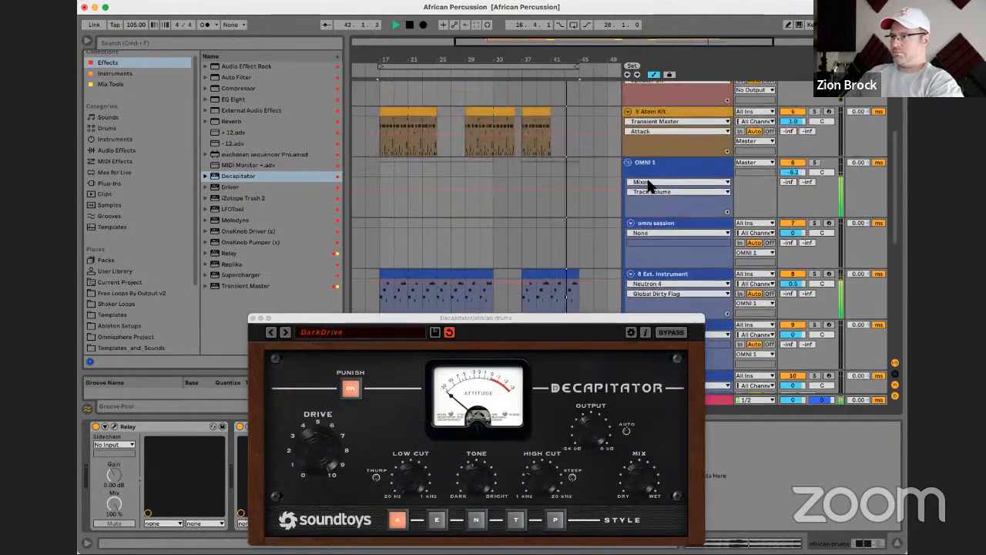
left_click(655, 218)
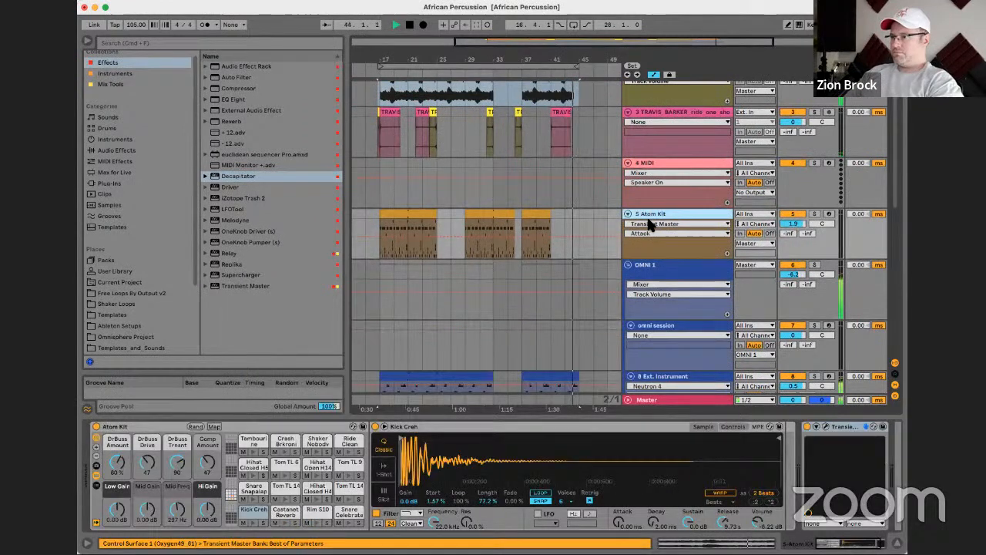
scroll(648, 222, "down", 5)
scroll(648, 222, "down", 3)
left_click(671, 326)
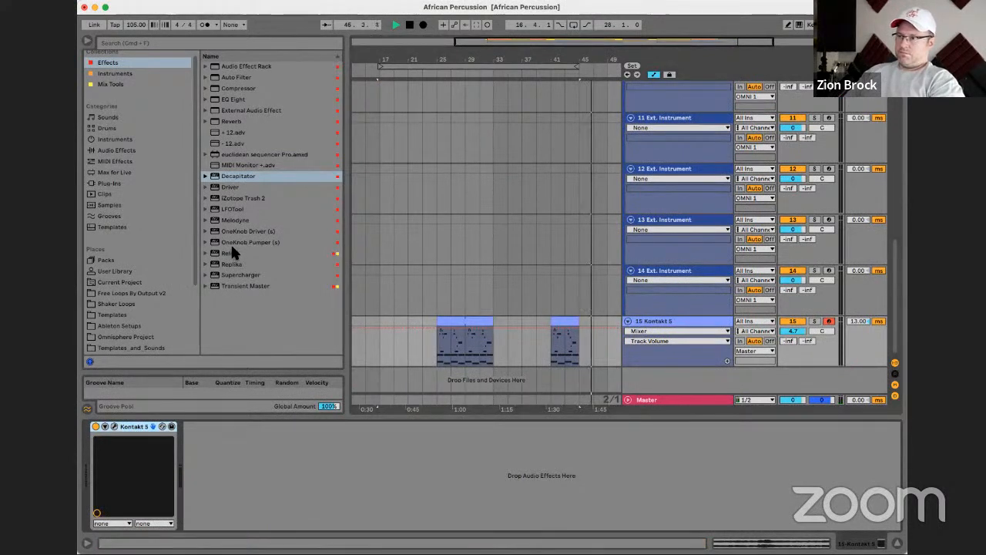
key("space")
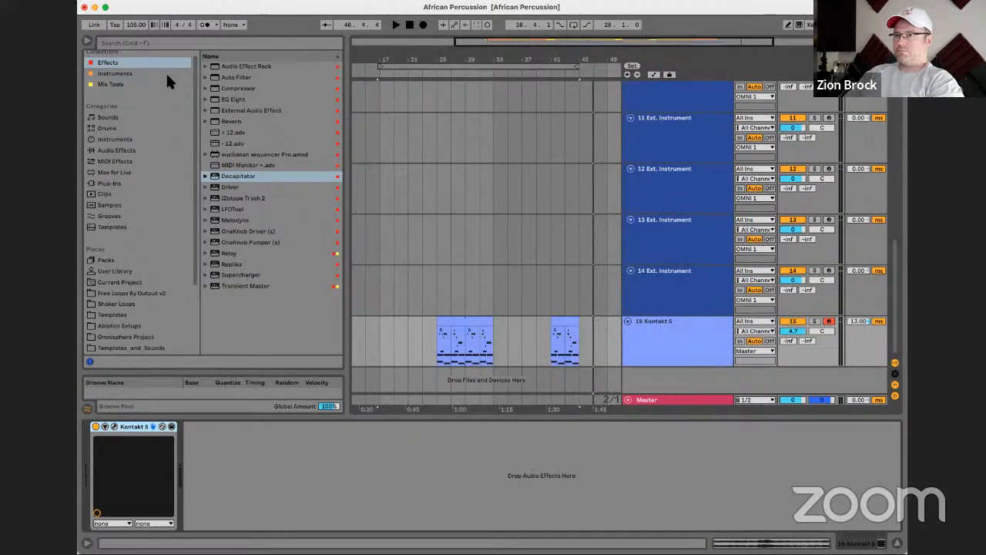
left_click(226, 101)
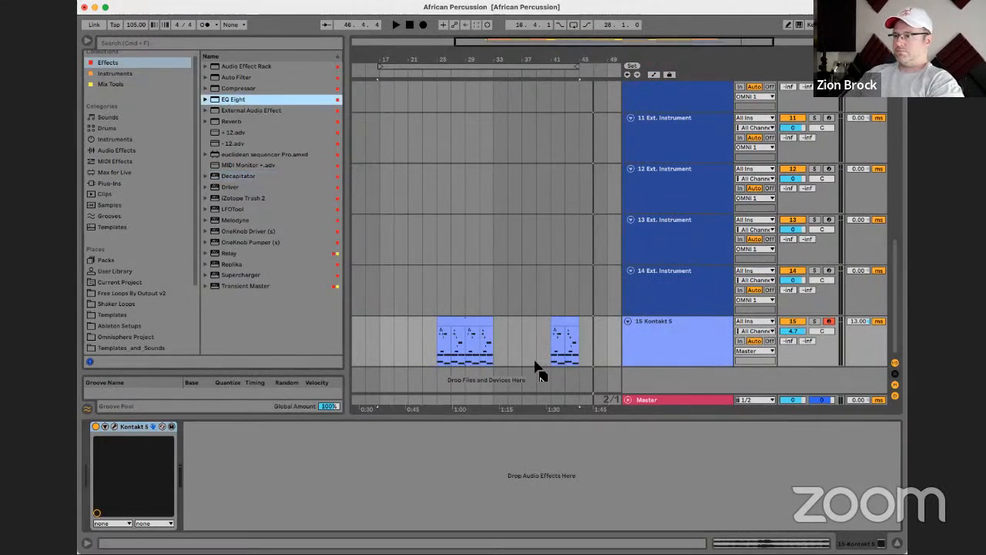
left_click_drag(571, 378, 528, 354)
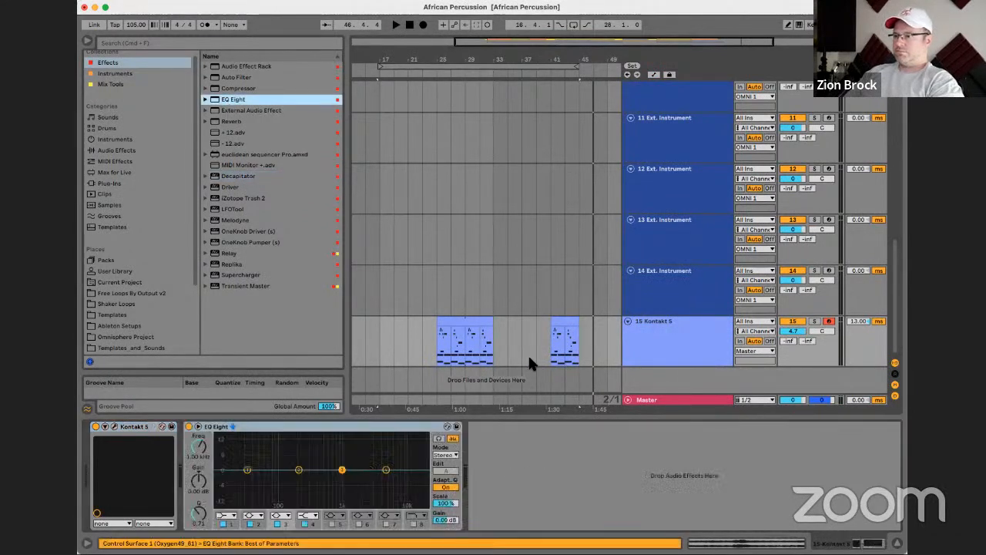
Play the Kontakt 5 clip at bar 41 and shape EQ Eight with a band 1 low cut at 141 Hz and band 2 at 400 Hz, -2.11 dB
left_click(571, 322)
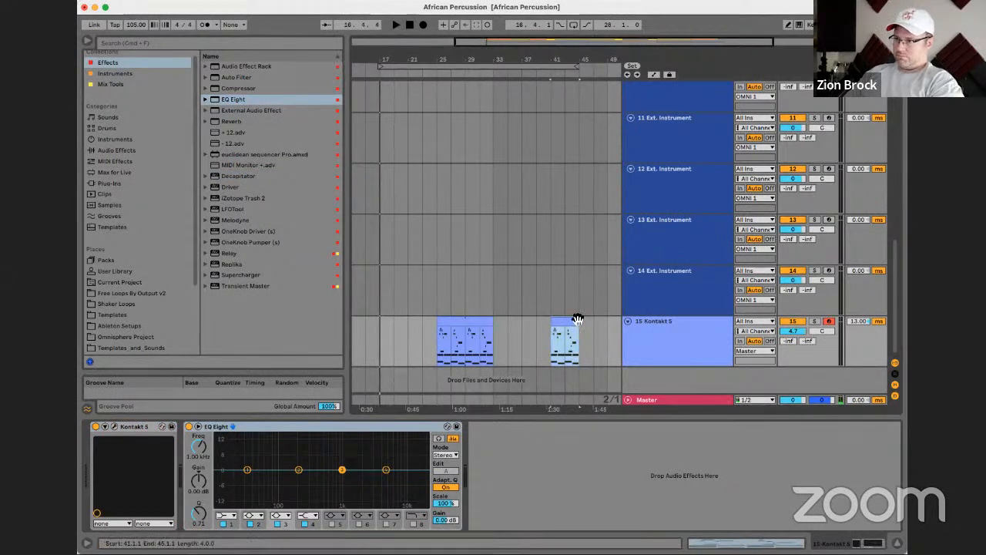
key("space")
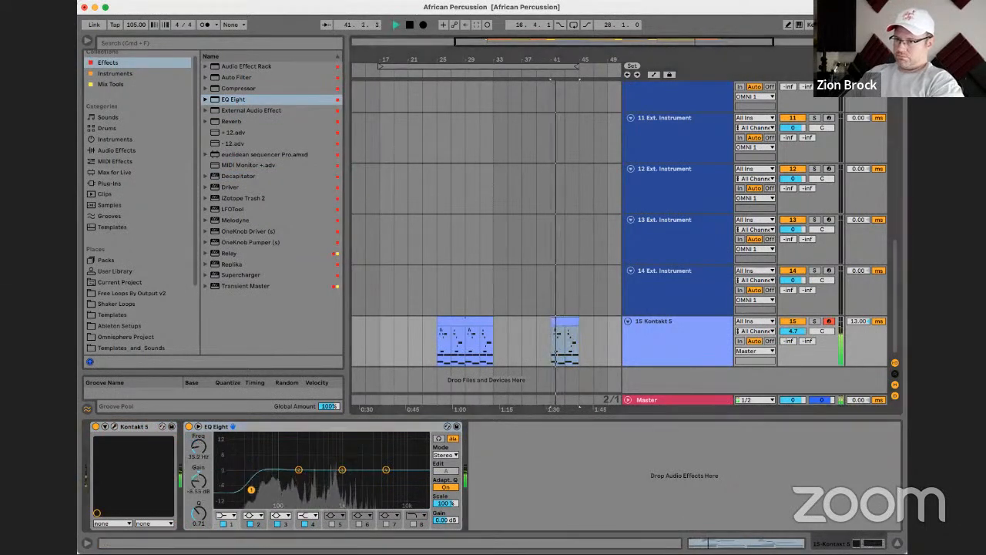
left_click_drag(271, 500, 296, 488)
left_click(226, 516)
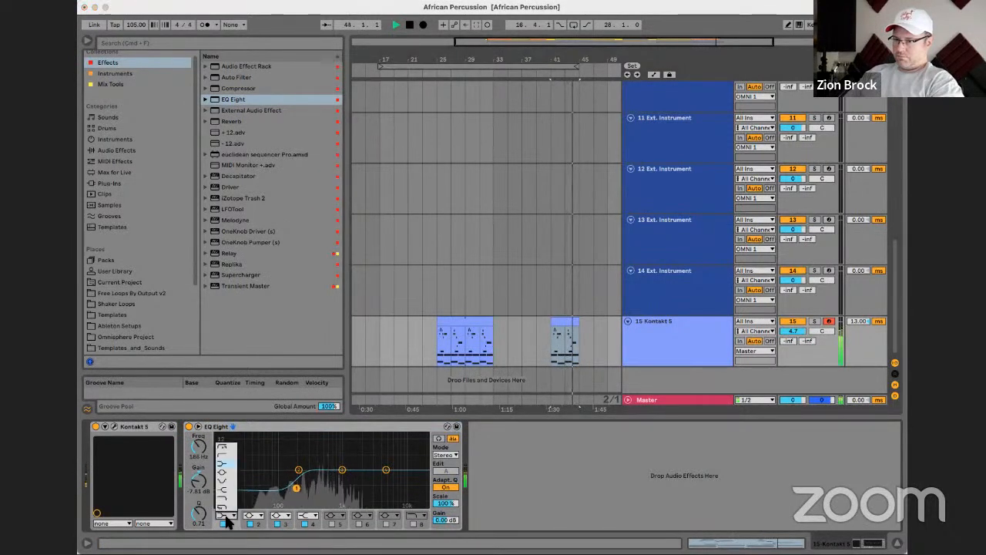
left_click(225, 458)
key("space")
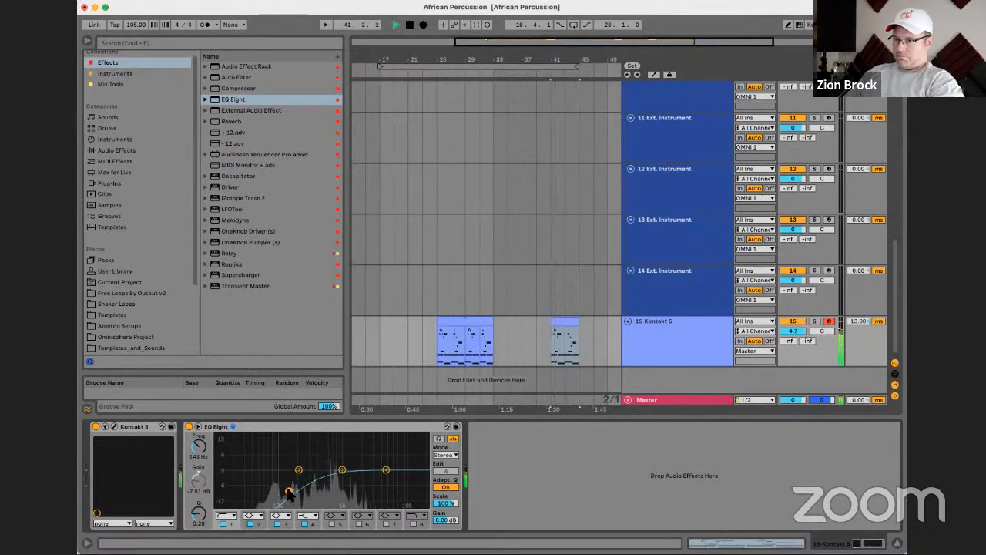
left_click_drag(199, 512, 199, 503)
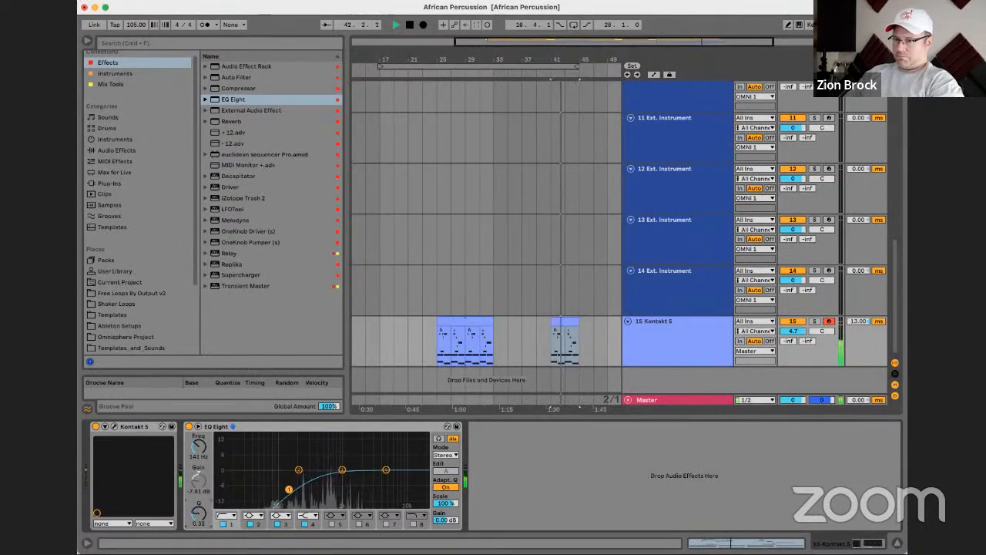
left_click_drag(298, 469, 316, 474)
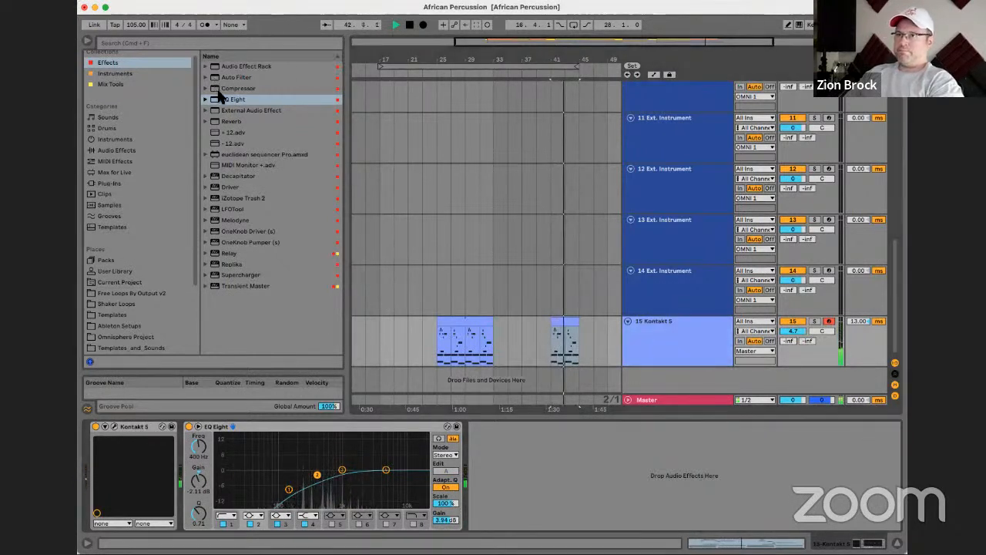
Add a Compressor after EQ Eight on the Kontakt 5 track with a 5.48:1 ratio and 241 ms release
left_click_drag(229, 89, 484, 482)
left_click_drag(484, 447, 484, 440)
left_click_drag(482, 504, 482, 483)
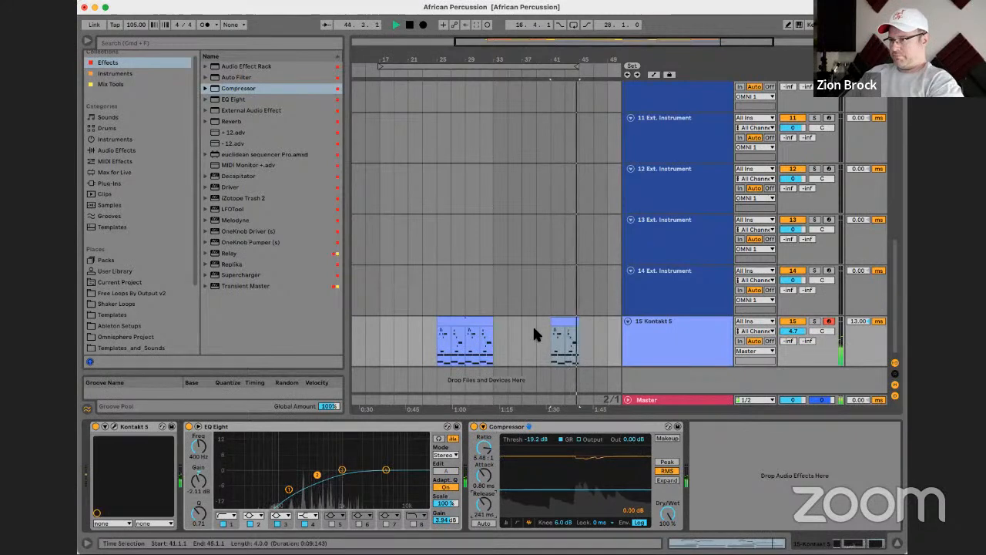
Play the song from the start of the loop range and delete the empty 4 MIDI track
left_click(484, 65)
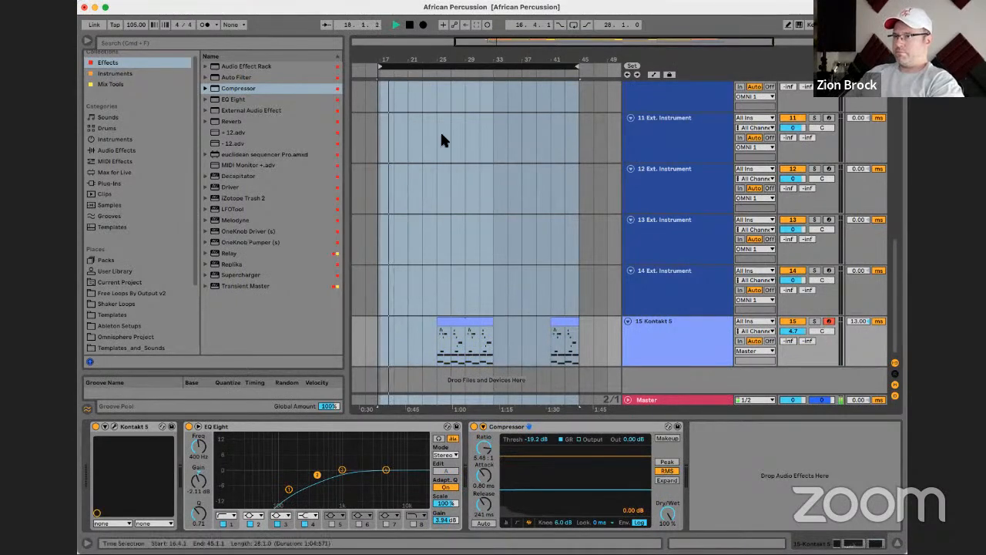
scroll(441, 139, "up", 10)
left_click(637, 296)
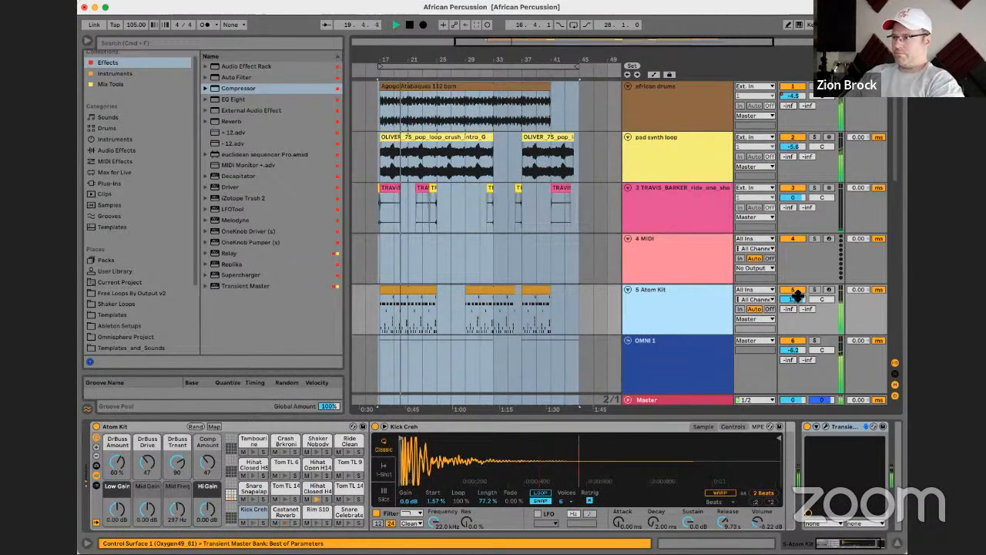
left_click(658, 266)
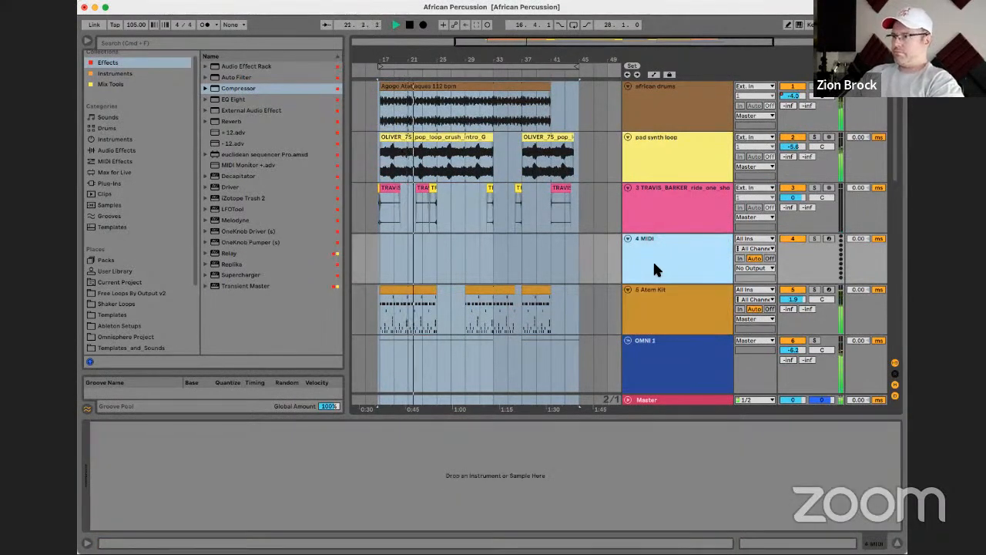
key("Delete")
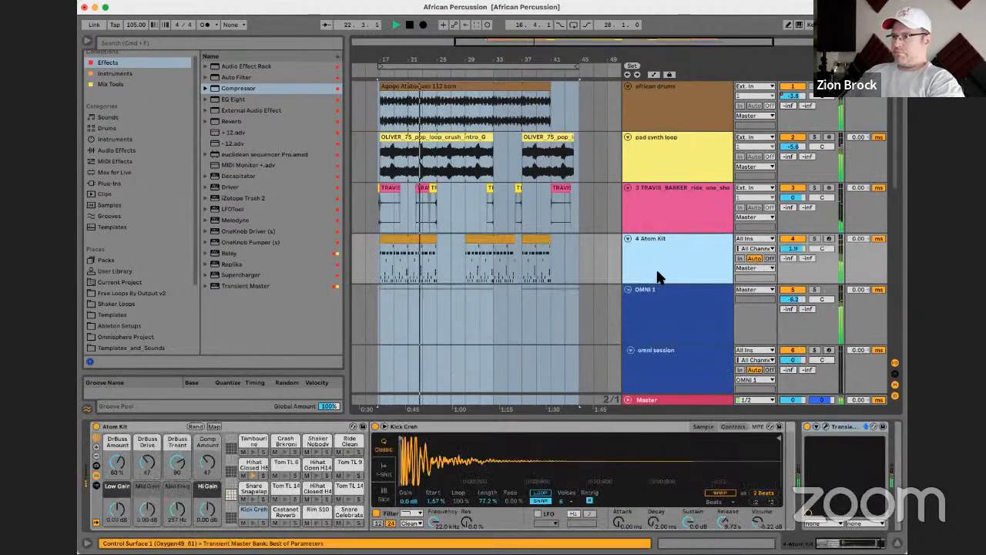
Listen through the loop while examining the track levels and the Kontakt 5 track's EQ and compression, and stop playback
scroll(658, 270, "down", 4)
scroll(651, 258, "down", 3)
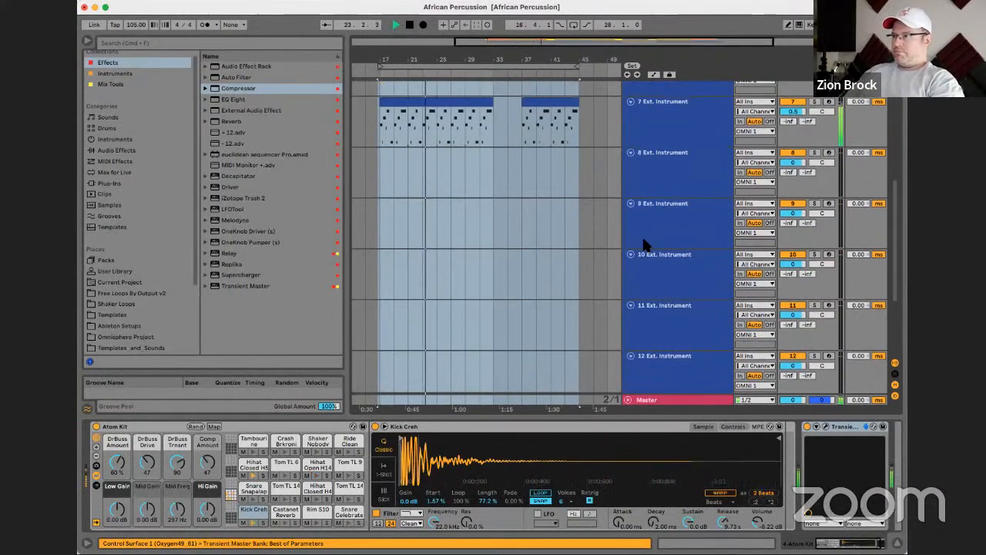
scroll(646, 244, "down", 2)
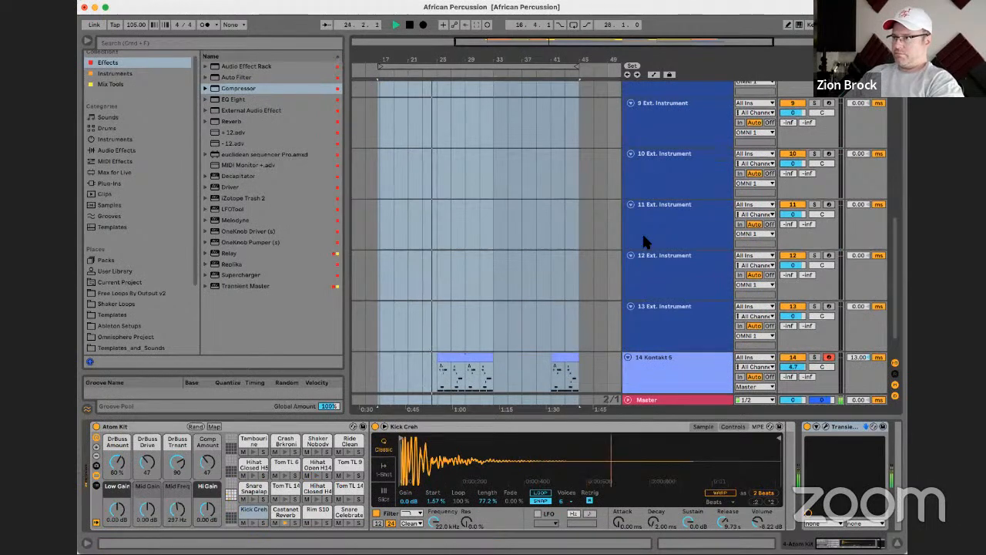
scroll(646, 243, "down", 1)
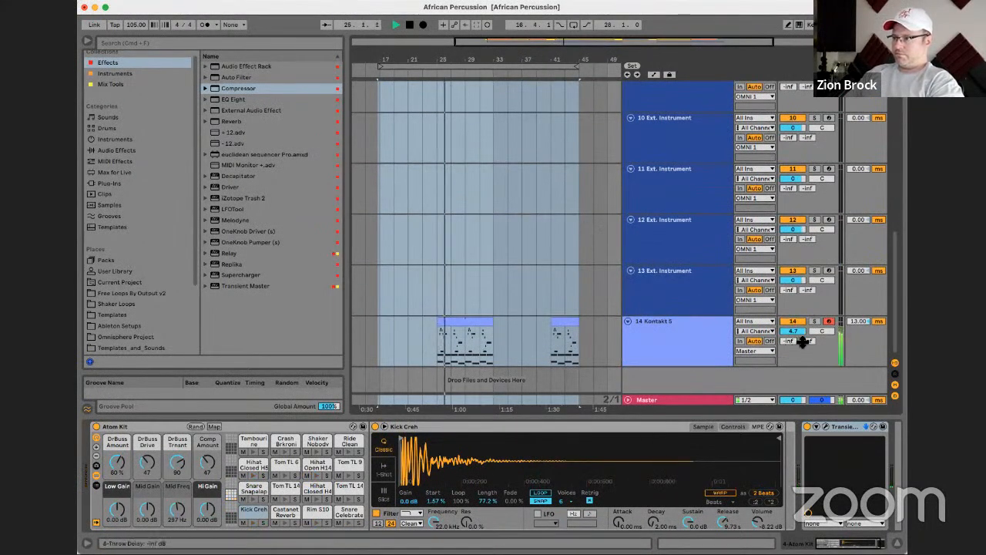
left_click(703, 325)
scroll(575, 230, "up", 10)
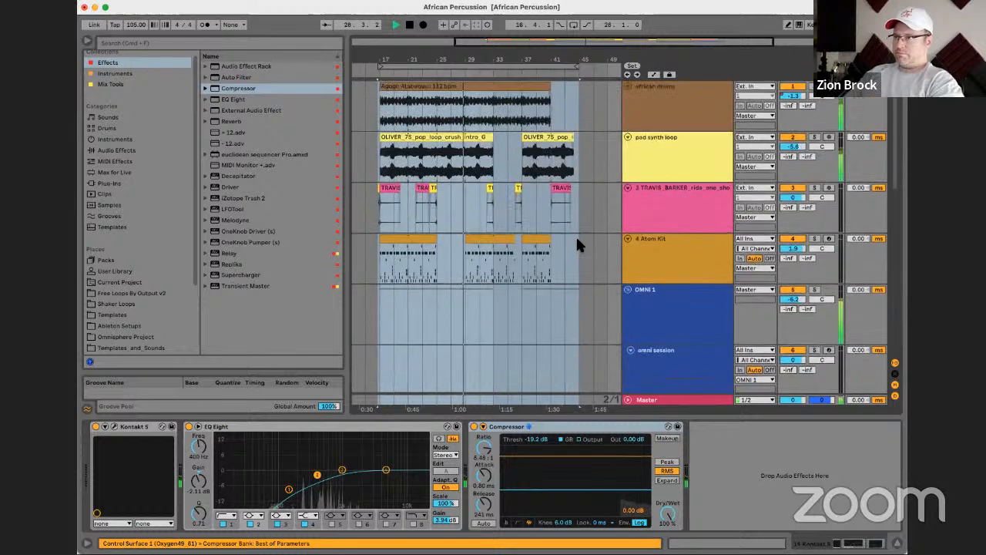
scroll(577, 240, "down", 1)
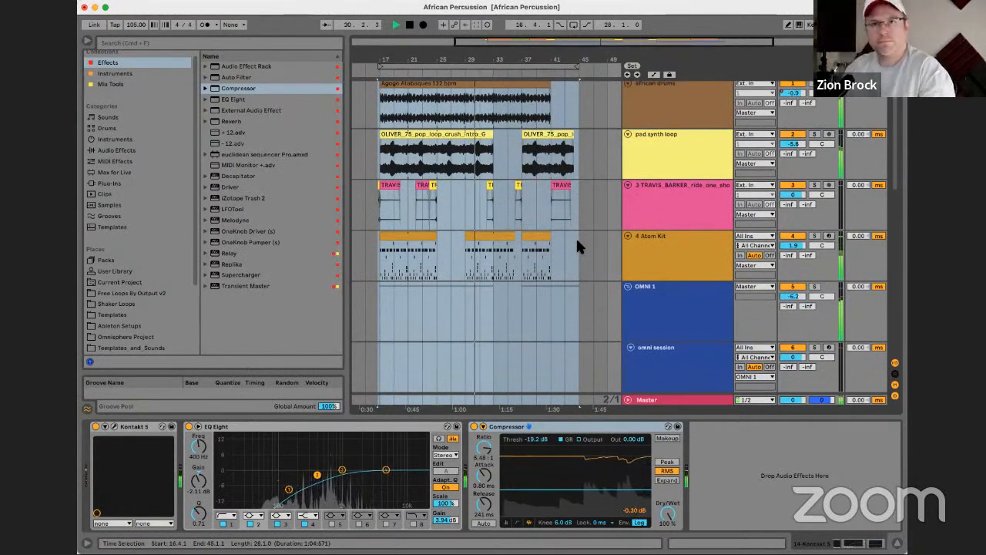
scroll(668, 259, "down", 10)
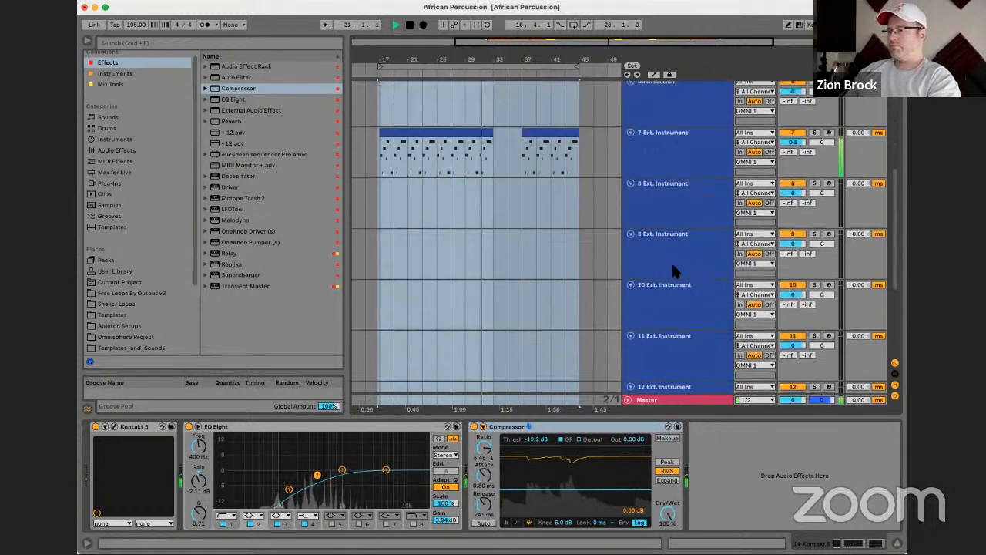
scroll(669, 266, "down", 3)
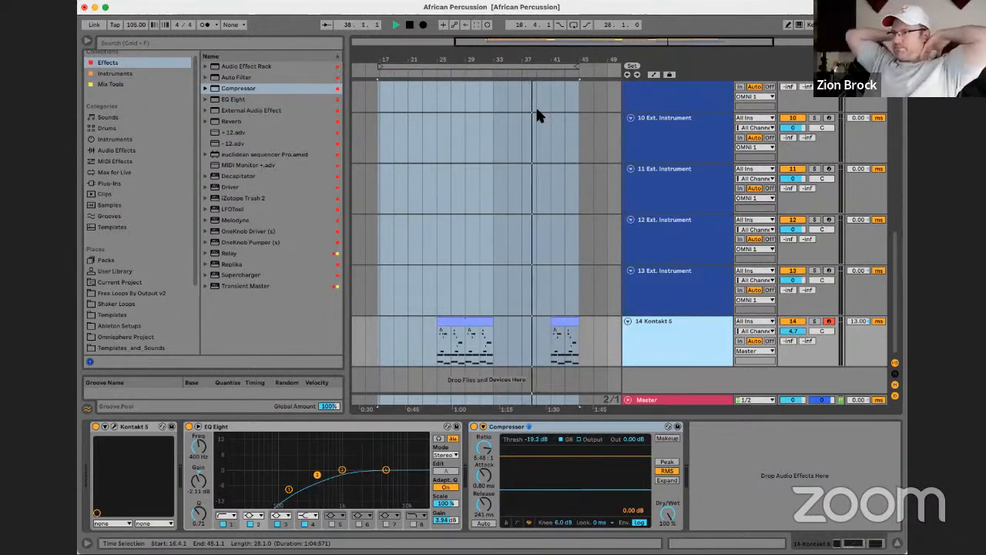
key("space")
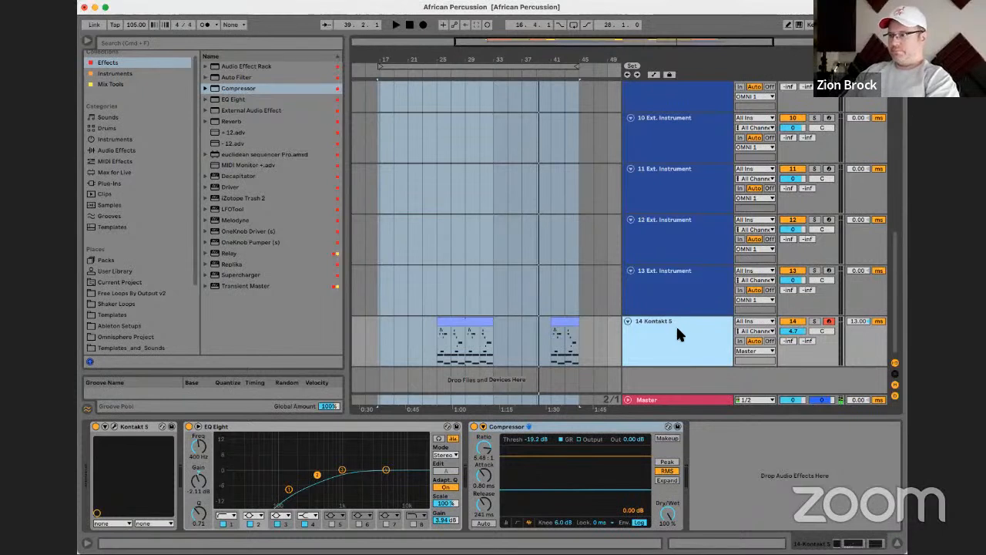
Insert a new MIDI track below Kontakt 5 and load Komplete Kontrol from the Instruments collection onto it
key("super+shift+t")
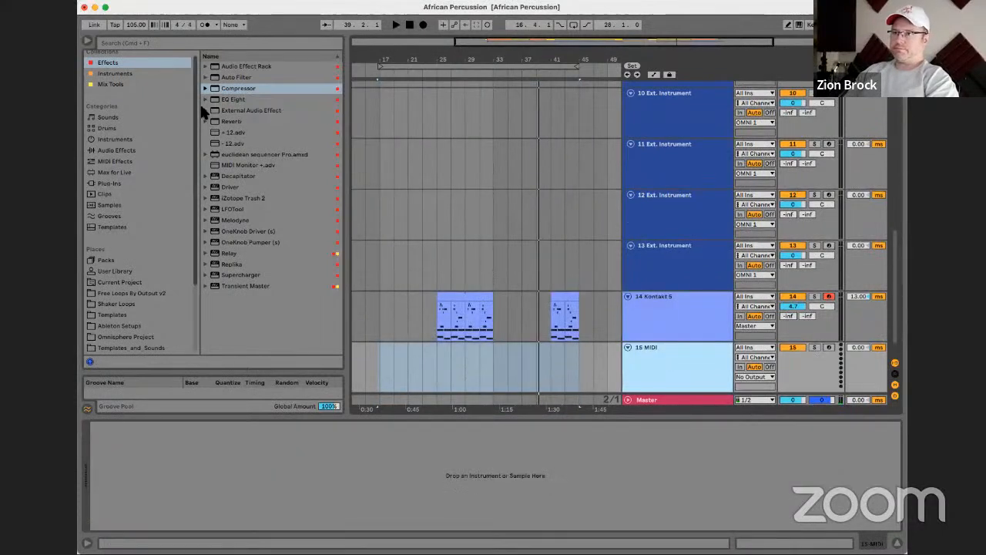
left_click(137, 83)
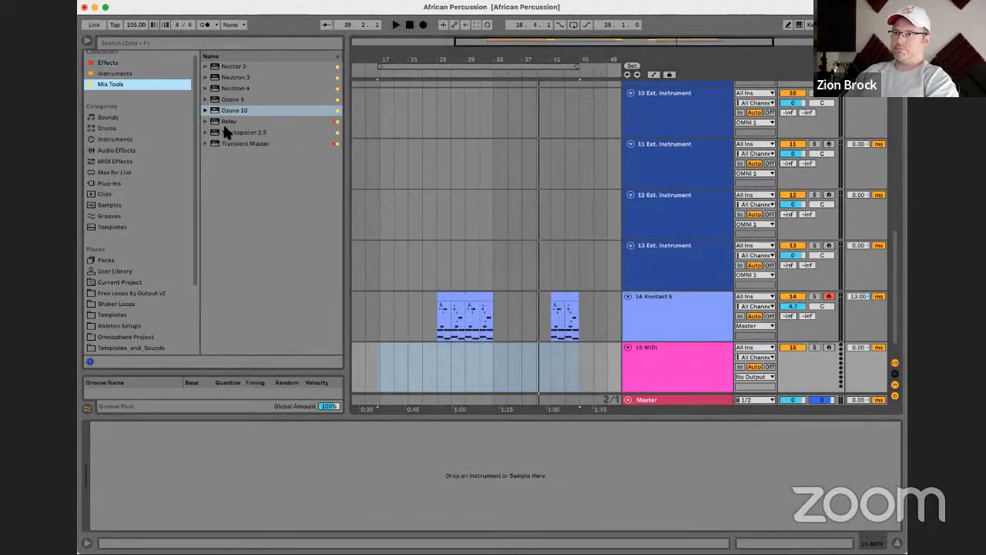
left_click(168, 73)
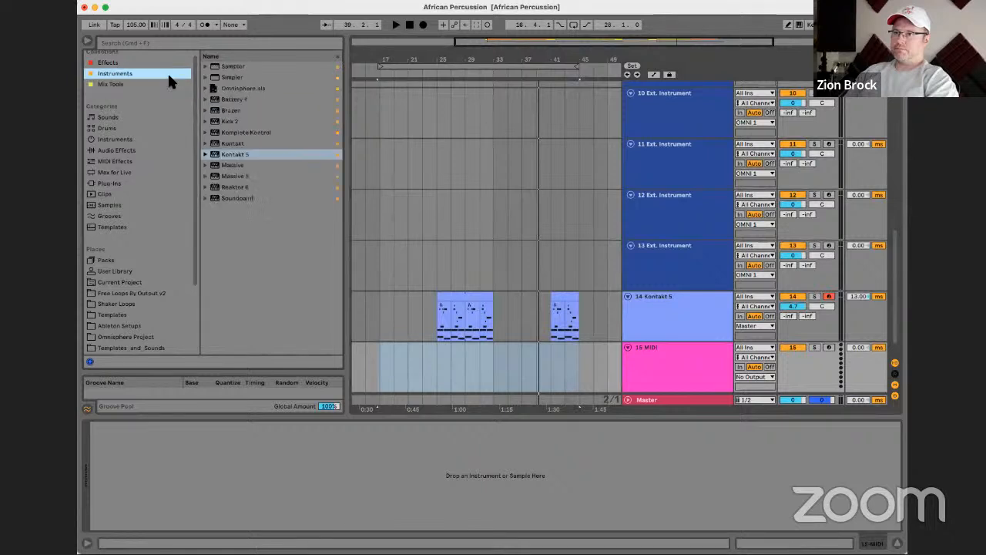
left_click(232, 154)
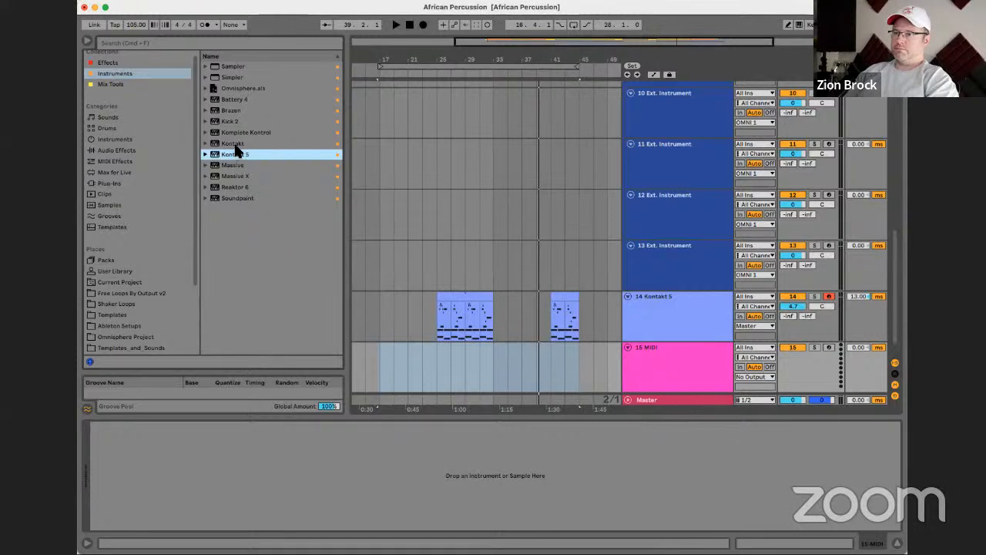
left_click(233, 144)
left_click(230, 133)
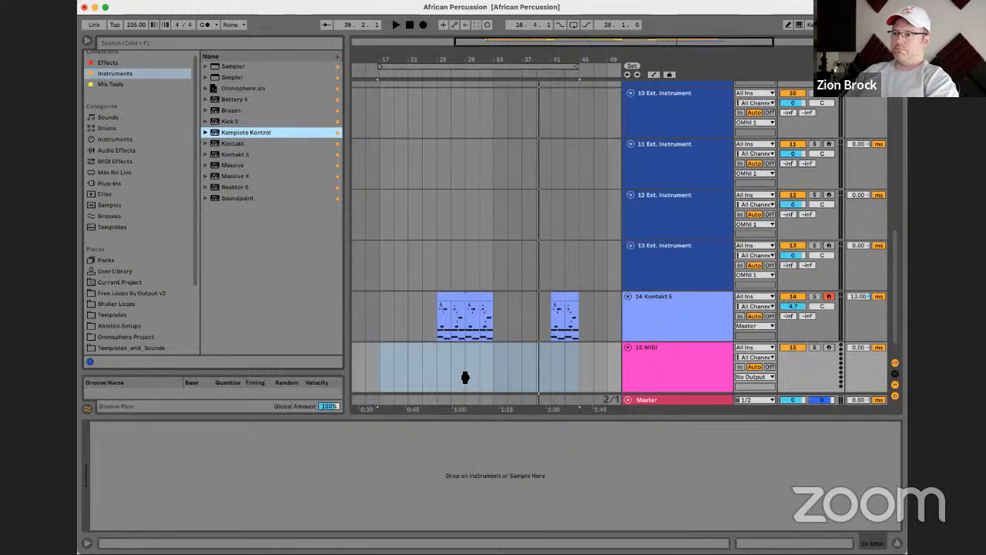
left_click_drag(462, 376, 458, 374)
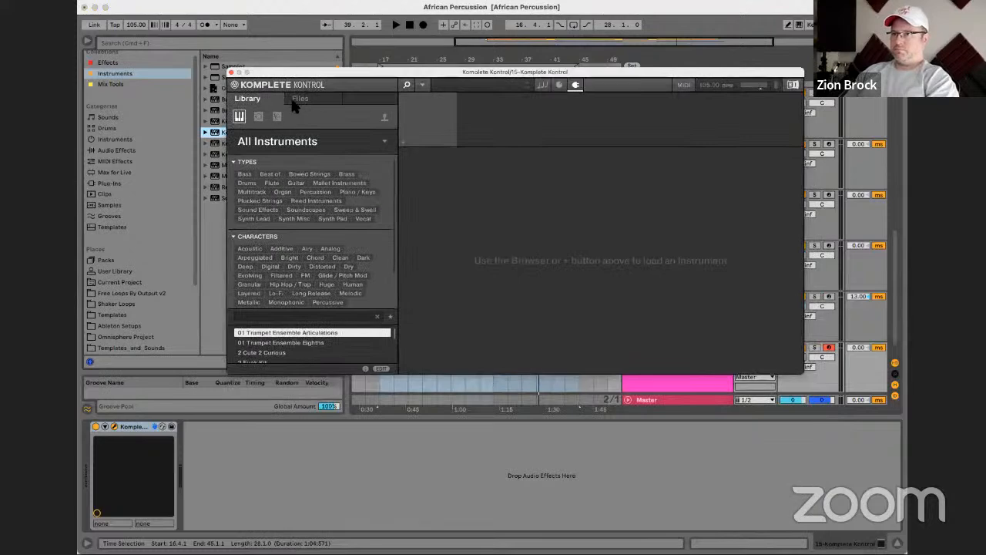
Browse the Komplete Kontrol instrument library by vendor and choose Output's EXHALE
left_click(299, 99)
left_click(266, 102)
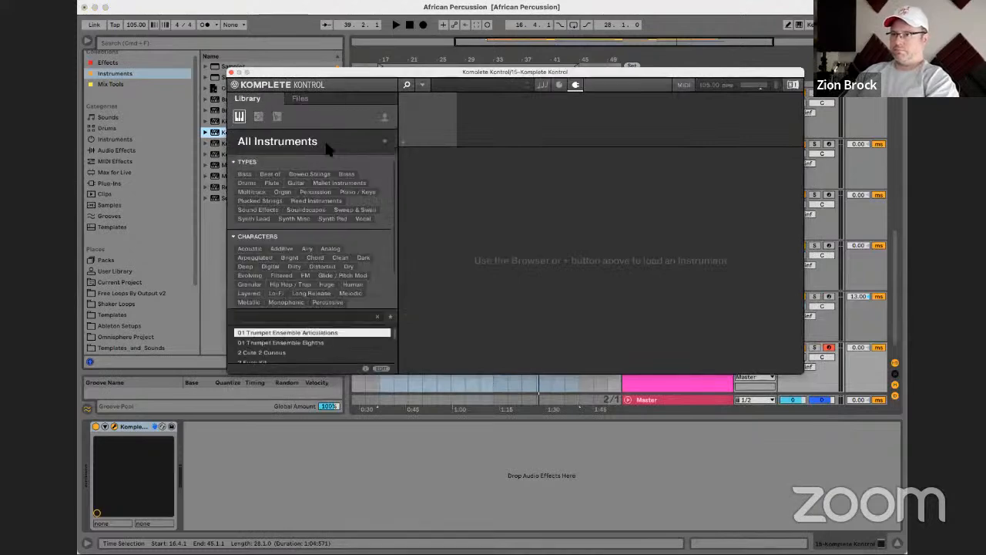
left_click(373, 149)
scroll(322, 292, "down", 10)
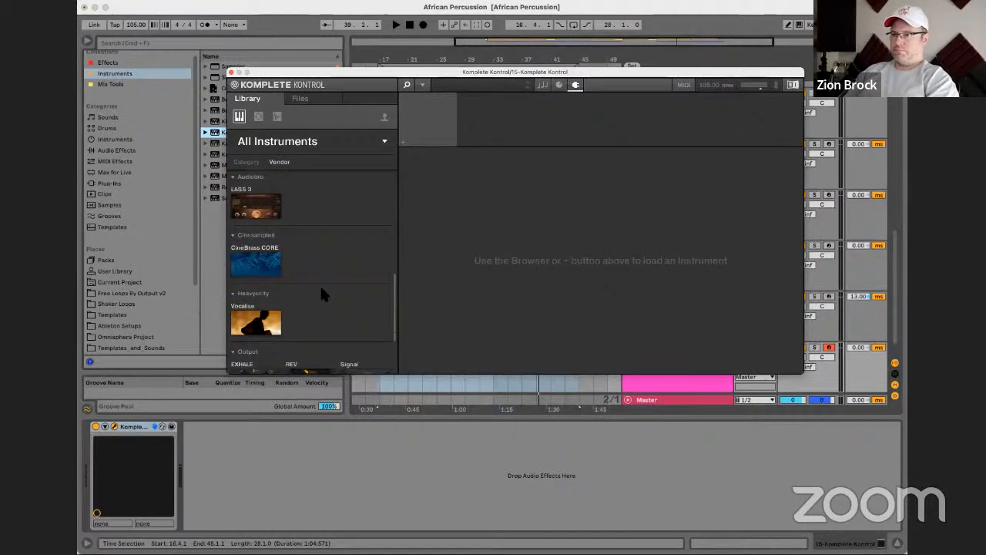
scroll(322, 291, "down", 3)
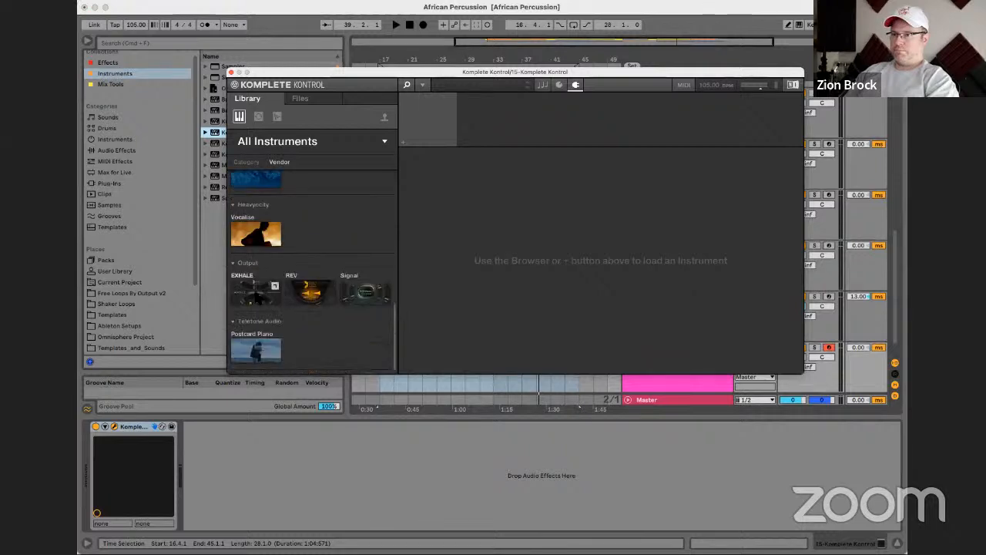
left_click(256, 291)
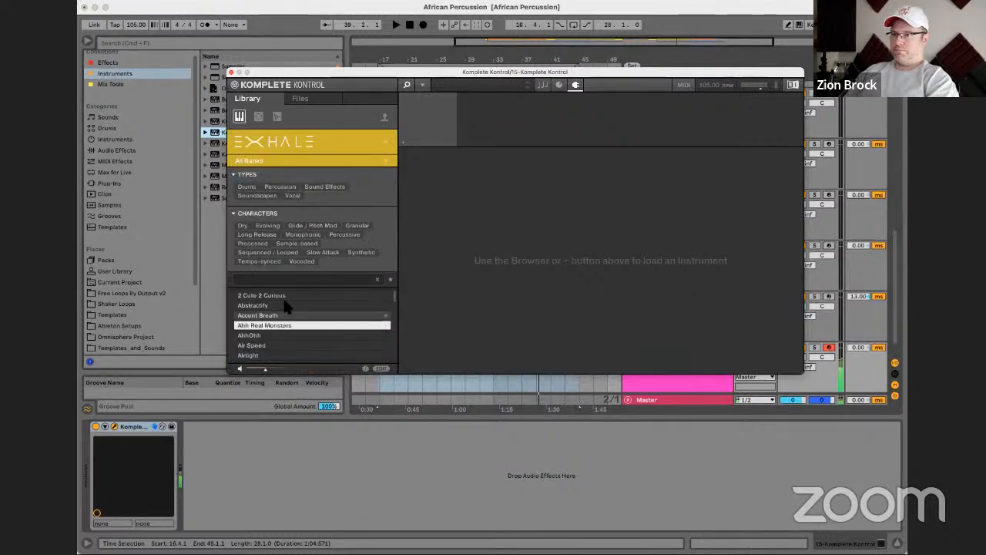
Preview EXHALE presets, filter them to Monophonic, select Ee Aa Ah and move the Komplete Kontrol window lower
scroll(291, 293, "down", 1)
left_click(278, 306)
left_click(272, 323)
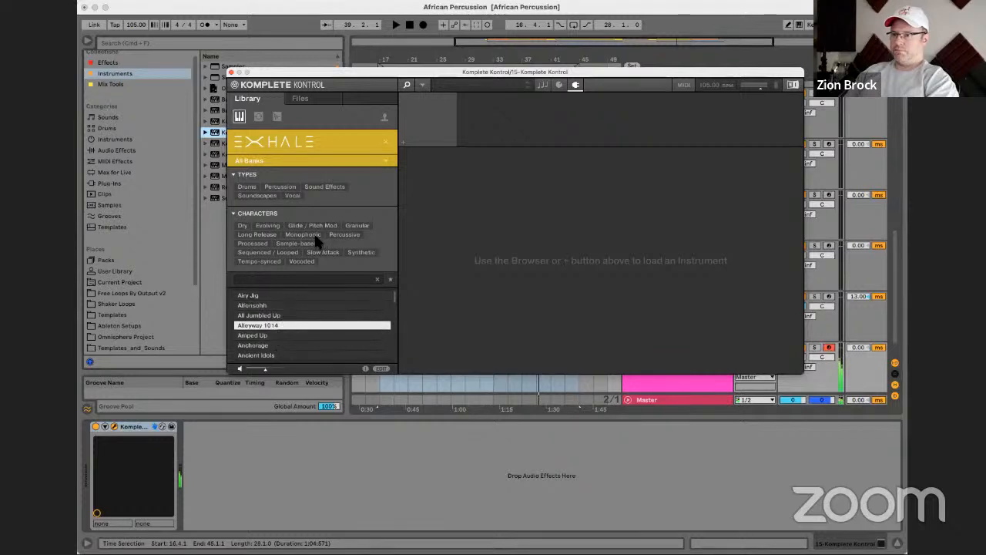
scroll(289, 323, "down", 10)
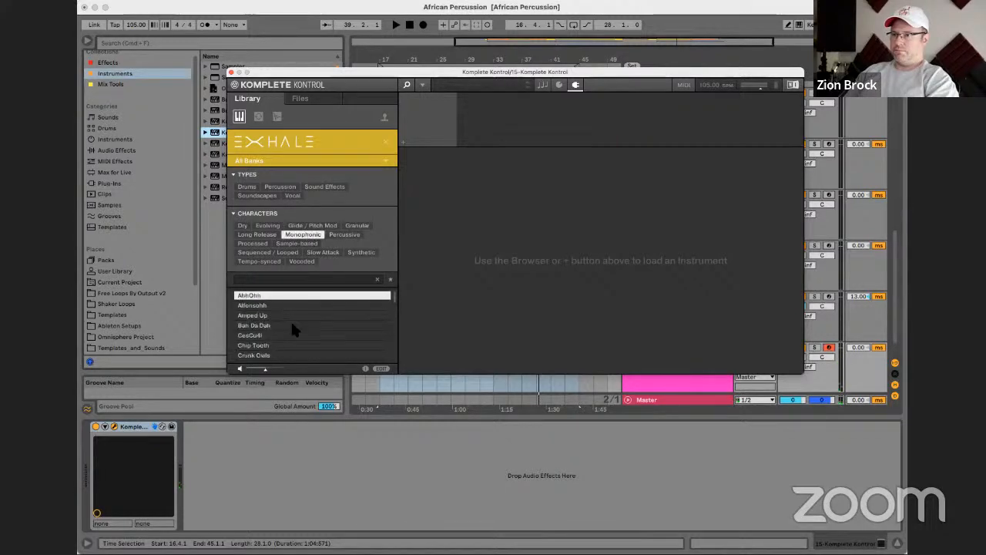
left_click(287, 306)
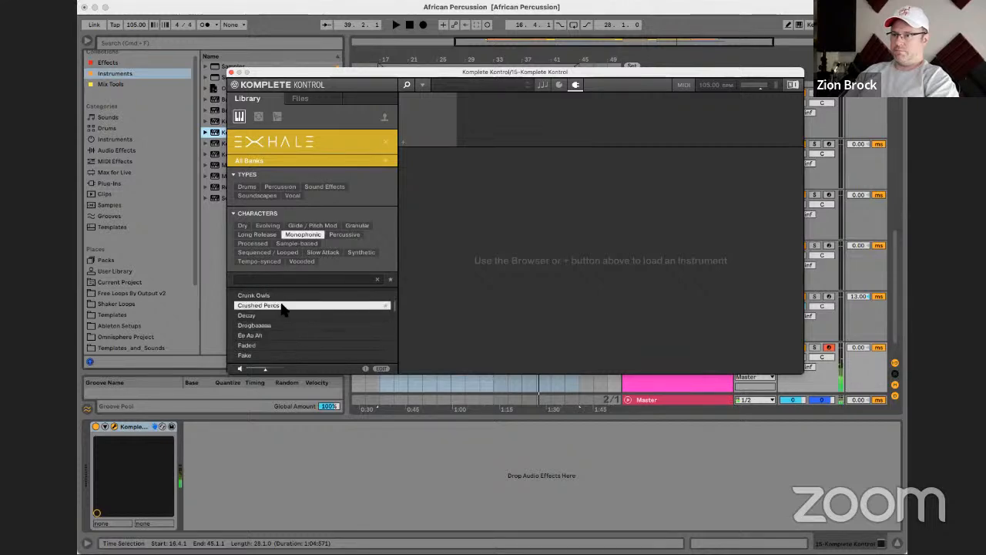
left_click(256, 296)
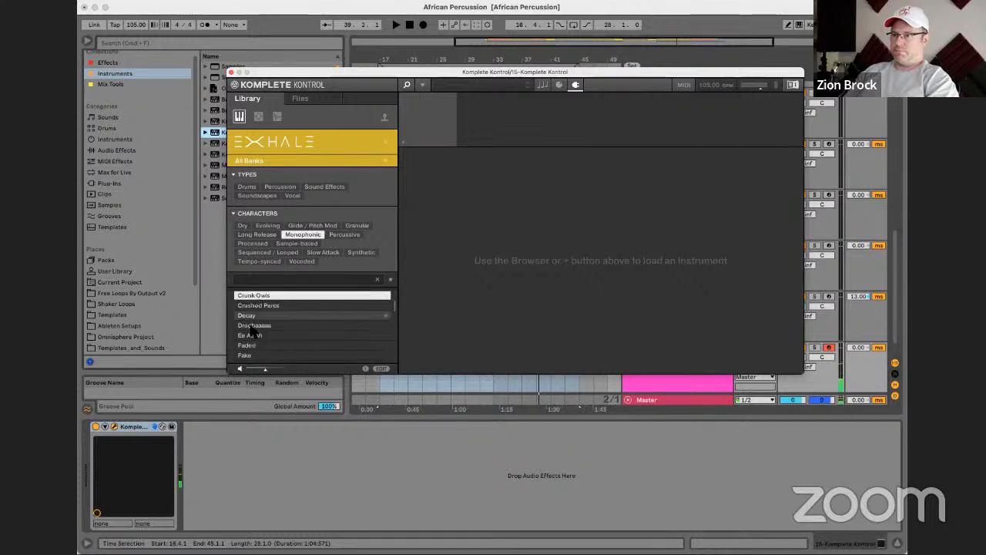
left_click(251, 335)
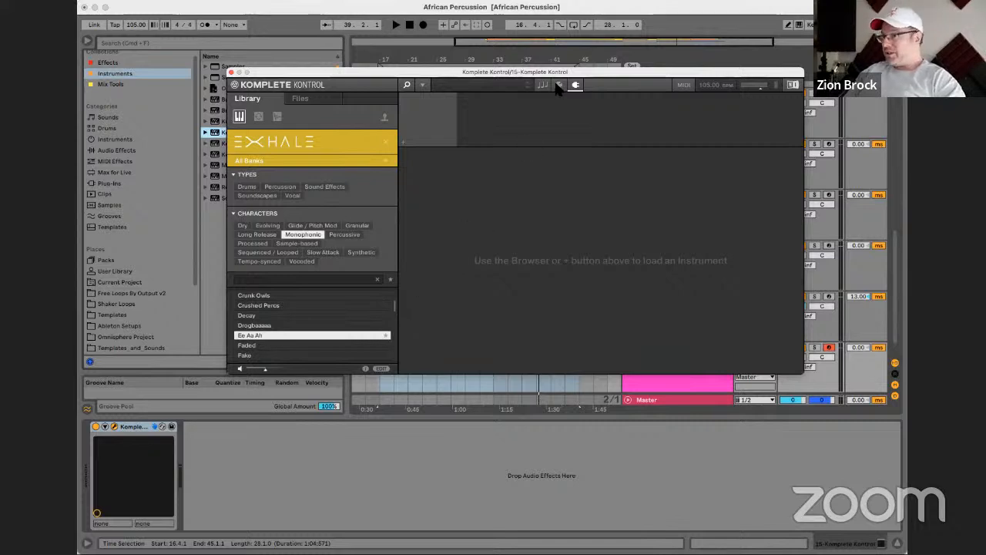
left_click_drag(554, 72, 552, 106)
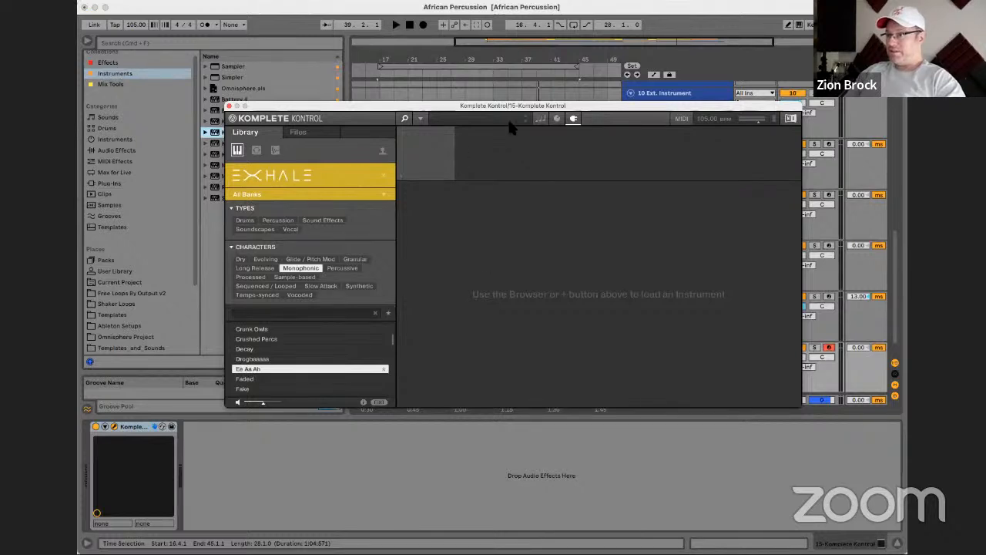
Load EXHALE with the Ee Aa Ah preset in Komplete Kontrol and display its instrument interface
mouse_move(538, 108)
left_mouse_down()
mouse_move(539, 172)
mouse_move(545, 125)
left_mouse_up()
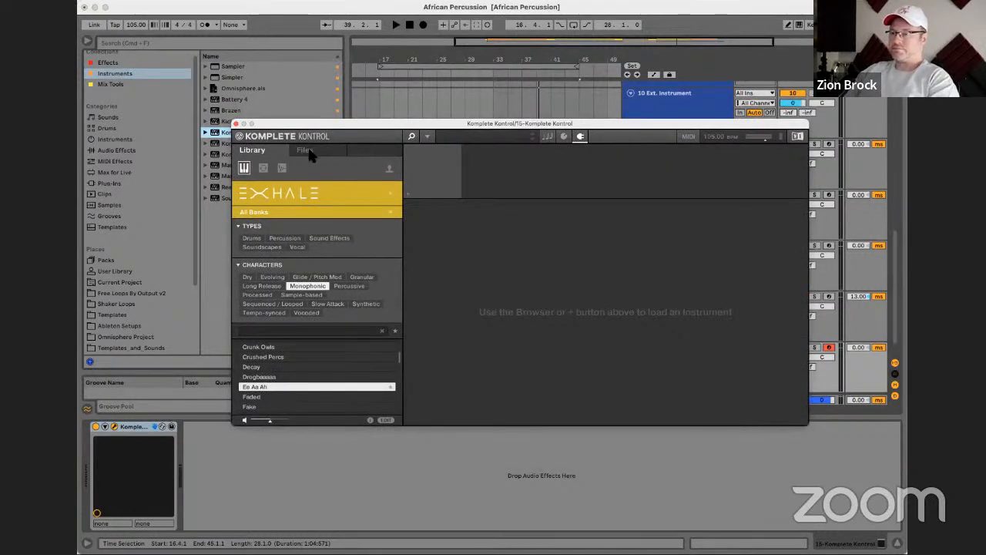
left_click_drag(414, 123, 372, 108)
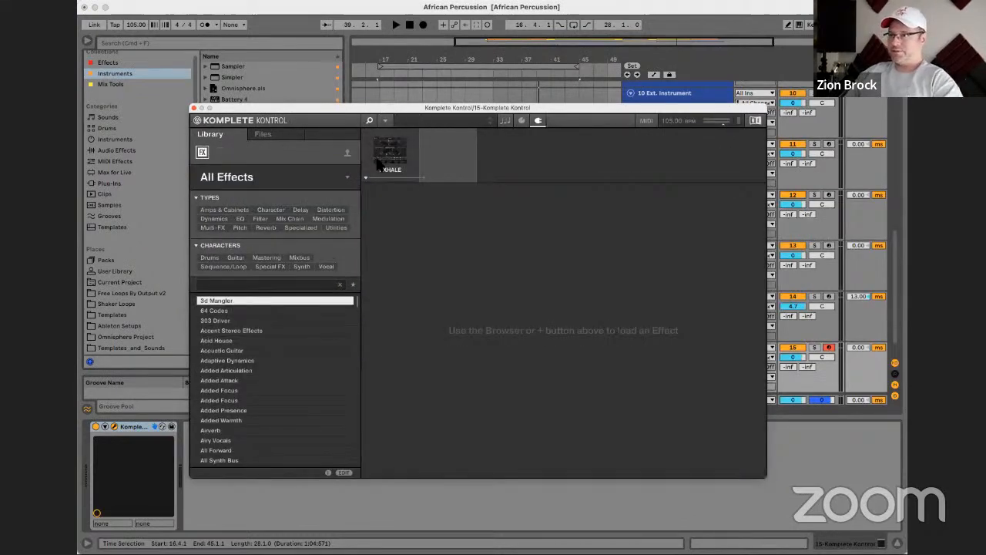
left_click(379, 160)
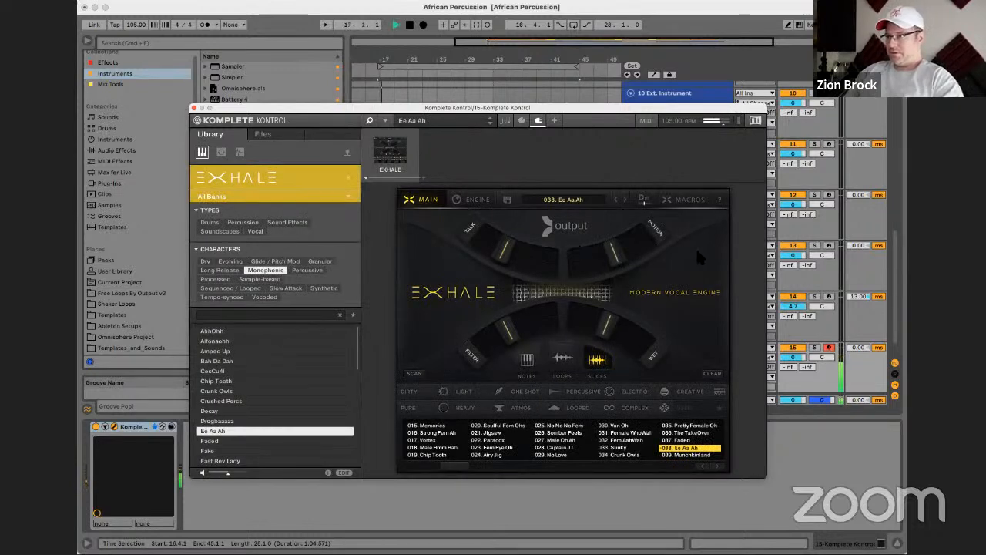
Change EXHALE's key to C major
left_click(643, 199)
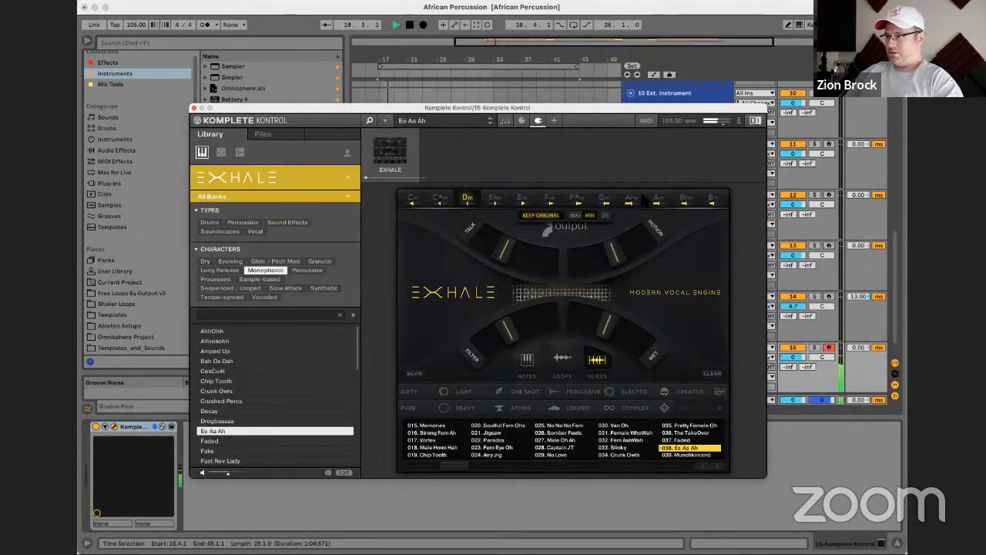
left_click(416, 201)
left_click(574, 221)
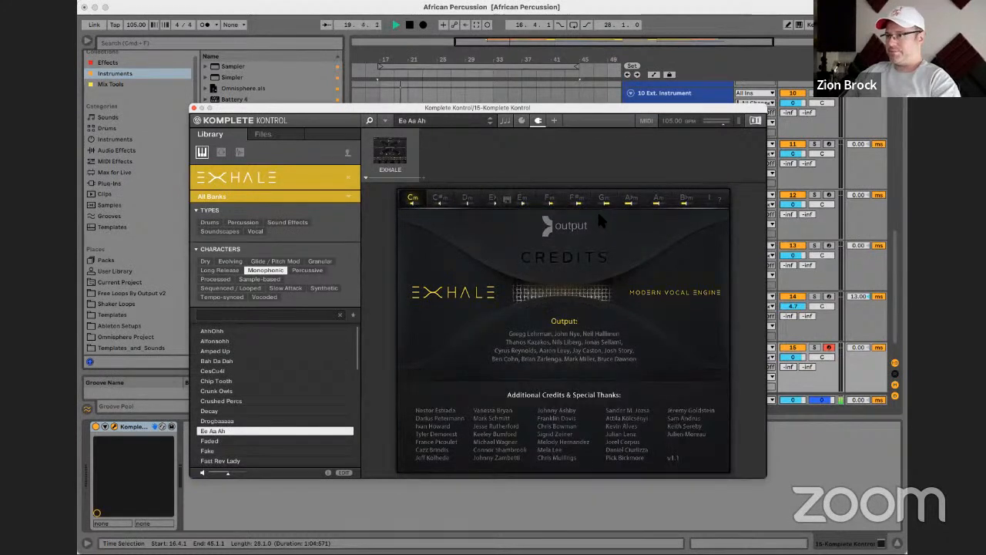
left_click(420, 200)
left_click(577, 216)
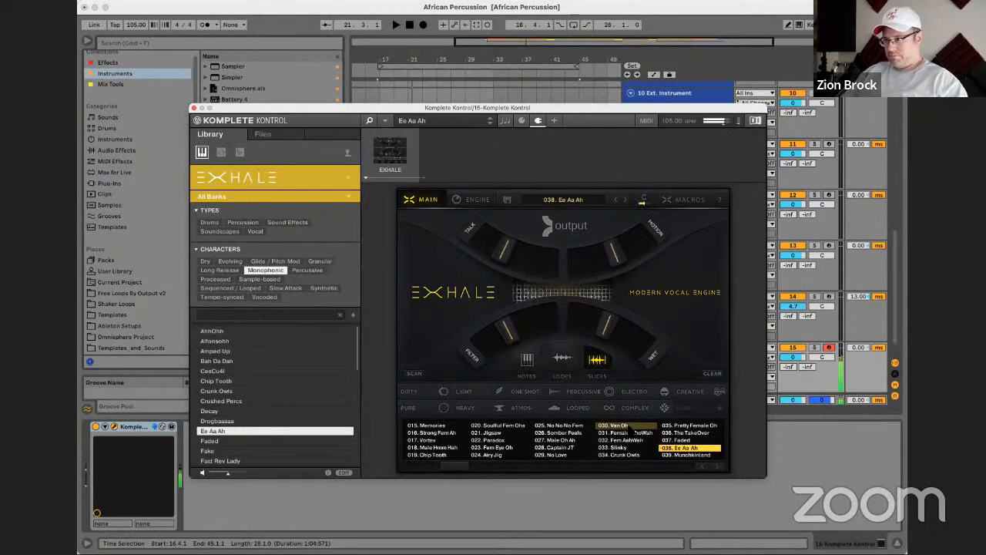
Audition the EXHALE presets Van Oh, Female WhoWah and Somber Feels, and load Male Oh Ah
left_click(626, 426)
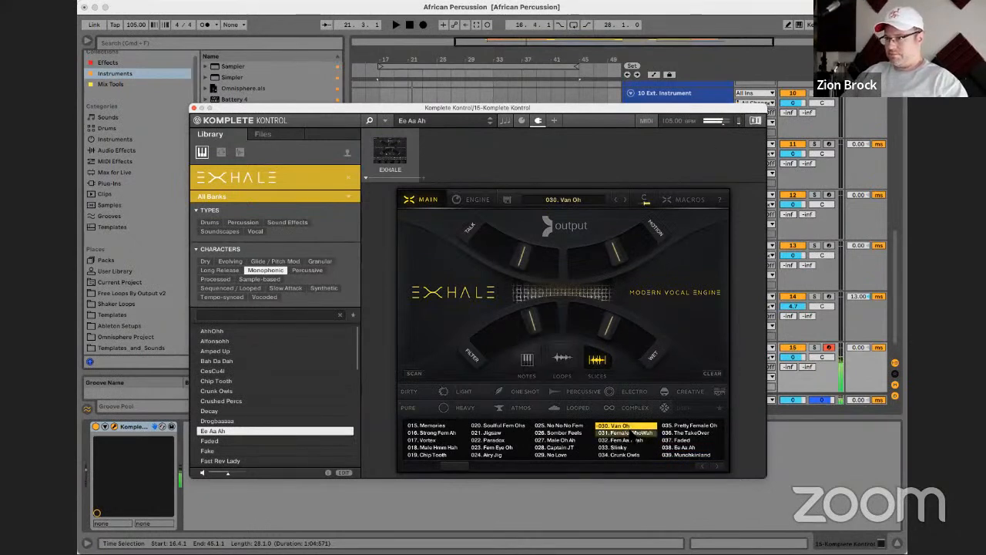
left_click(633, 434)
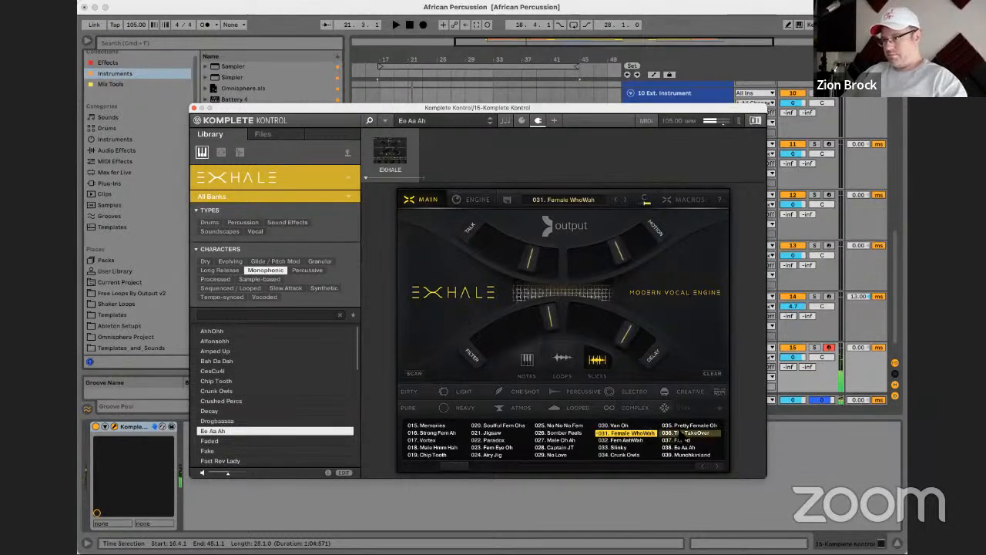
left_click(558, 433)
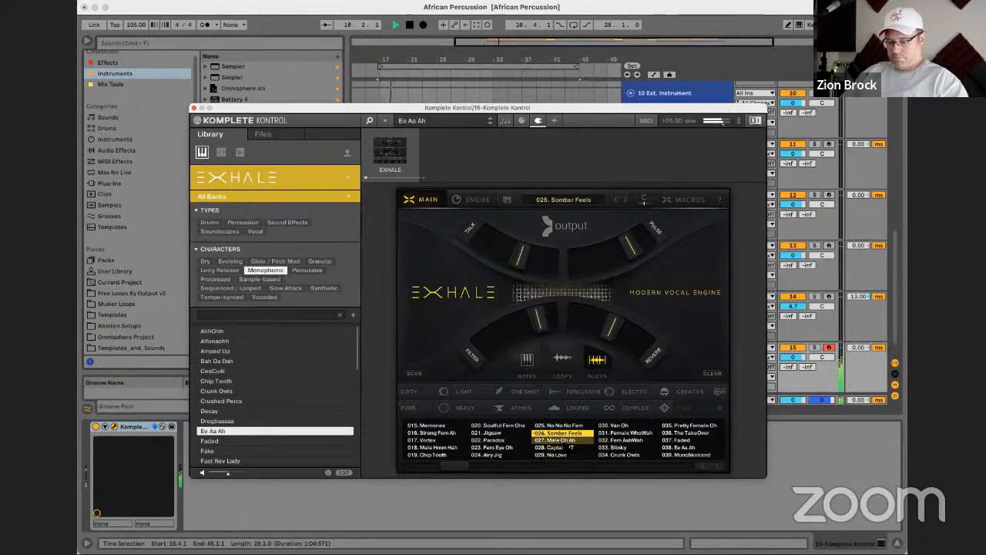
left_click(566, 442)
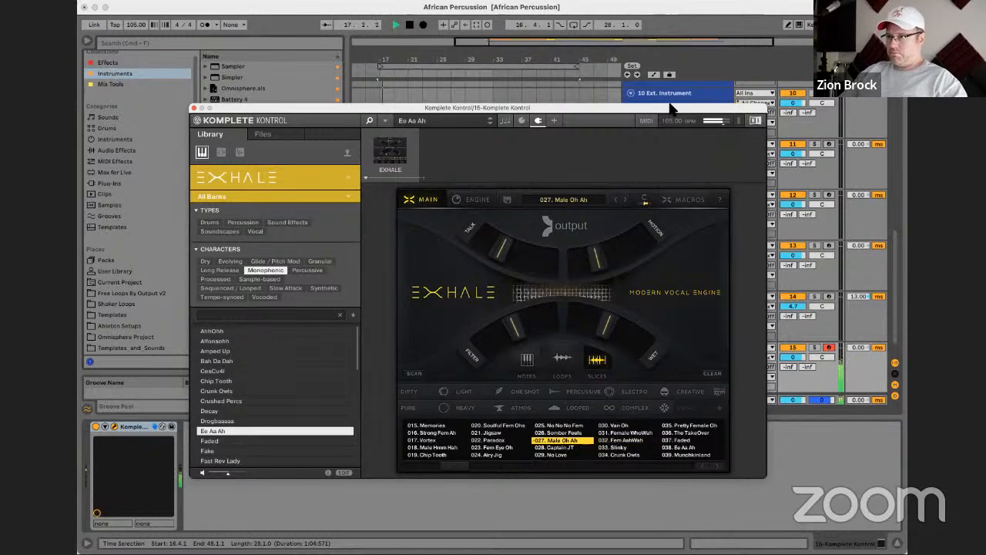
Record a short vocal clip on the Komplete Kontrol track at bar 19, with the plug-in window moved off the arrangement
left_click_drag(653, 110, 723, 290)
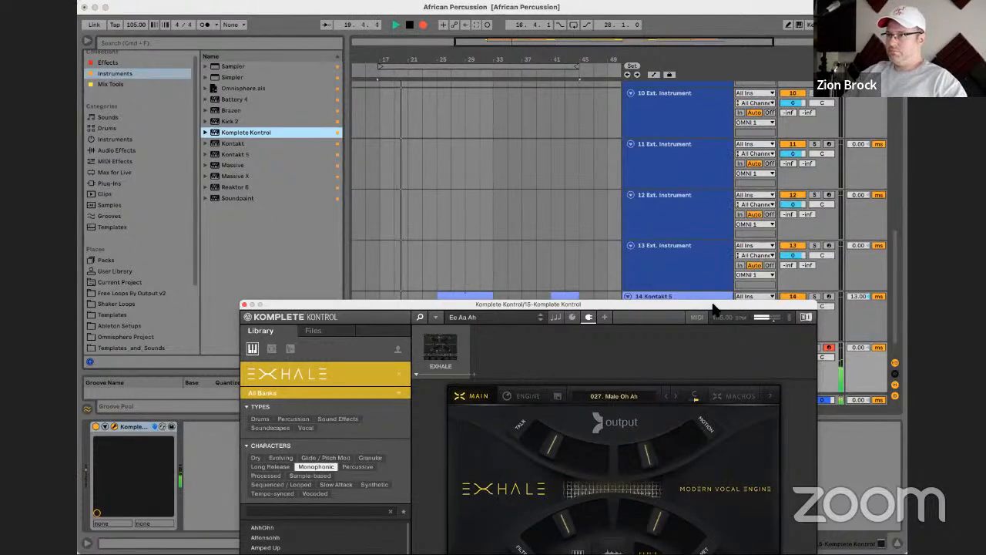
key("space")
left_click_drag(692, 303, 631, 437)
left_click_drag(385, 61, 409, 61)
left_click(479, 348)
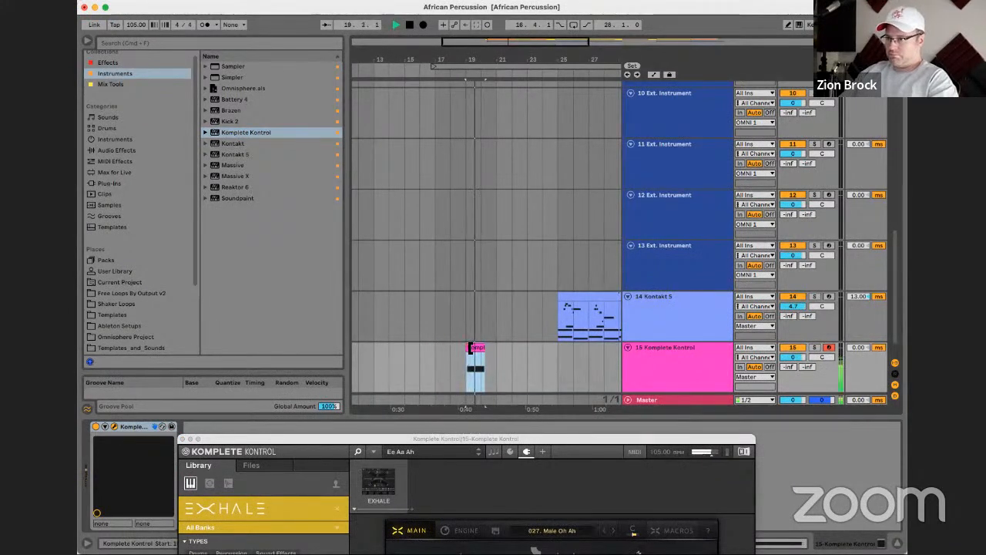
Open the recorded vocal clip and trim its G2 note to run from the clip start to bar 2
double_click(474, 358)
left_click_drag(526, 472, 533, 525)
key("space")
left_click_drag(448, 469, 422, 466)
key("space")
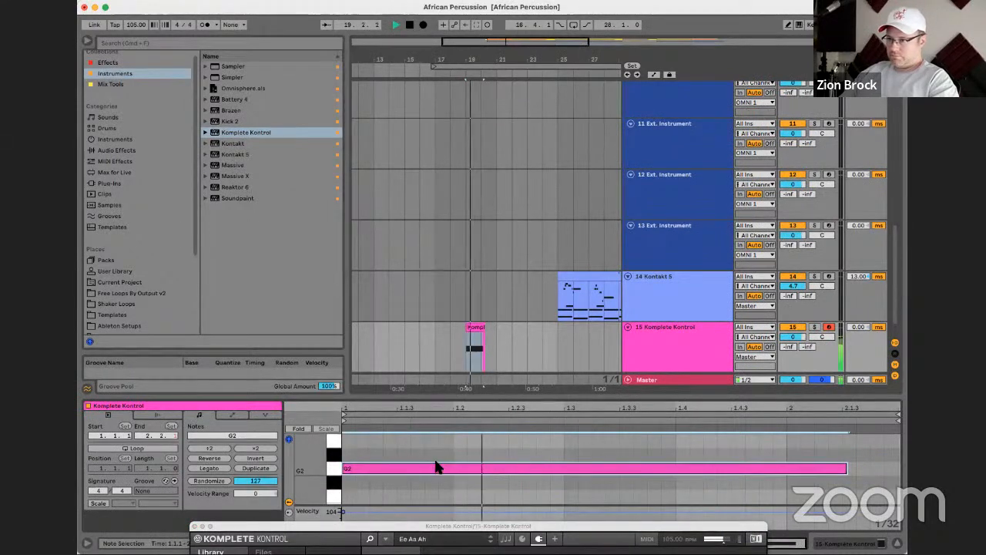
left_click_drag(843, 469, 792, 470)
key("space")
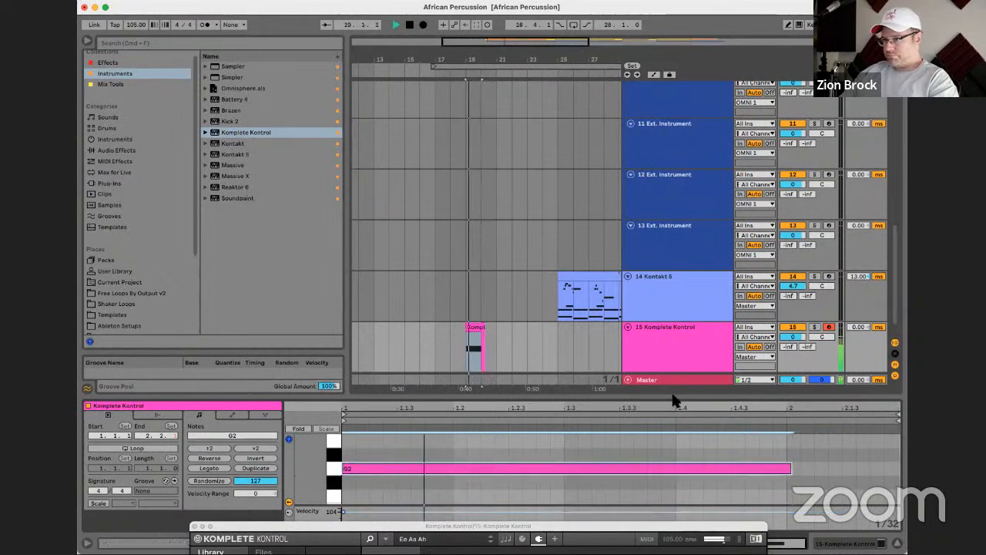
Try a higher Talk setting in EXHALE while replaying the bar 19 vocal clip
left_click(659, 339)
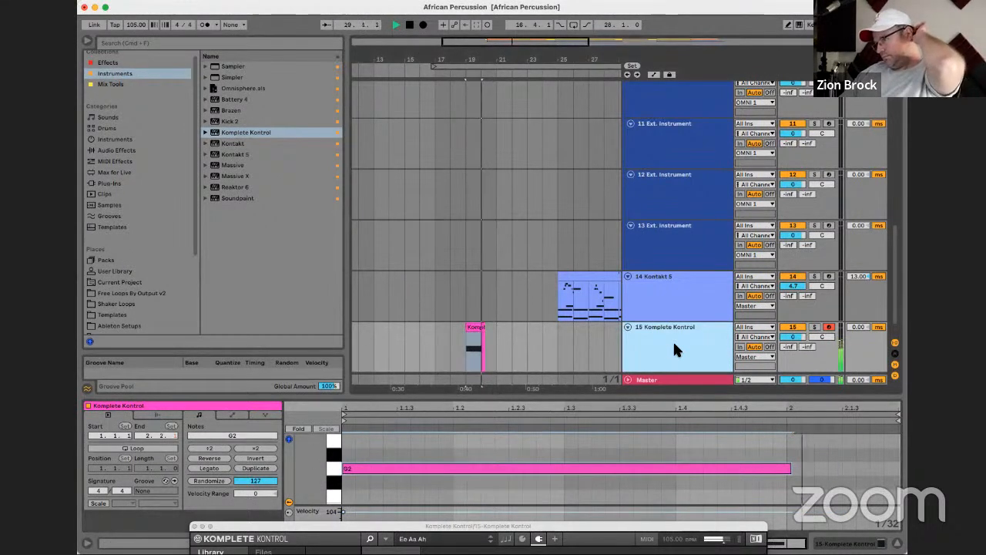
left_click(493, 226)
left_click(478, 332)
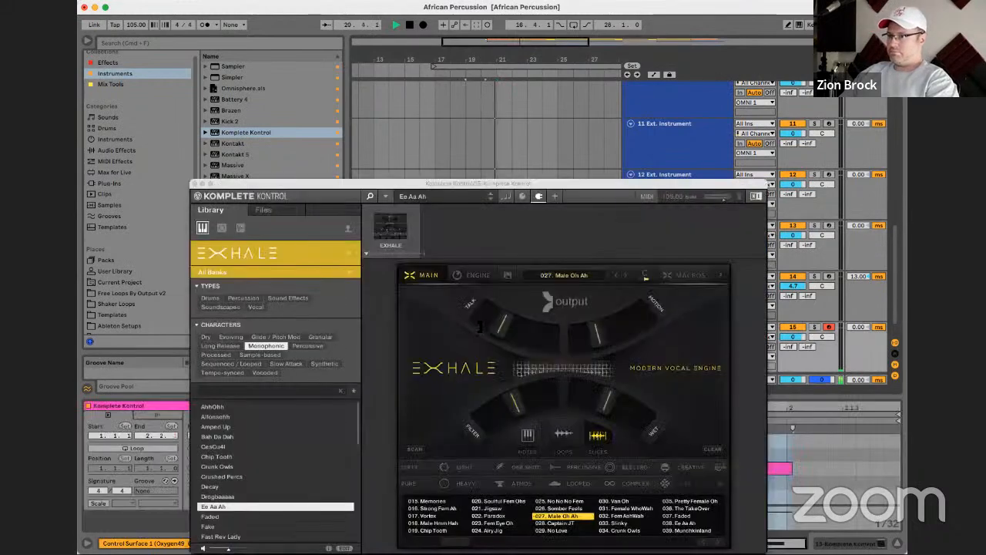
key("space")
left_click_drag(500, 329, 551, 345)
key("space")
key("space")
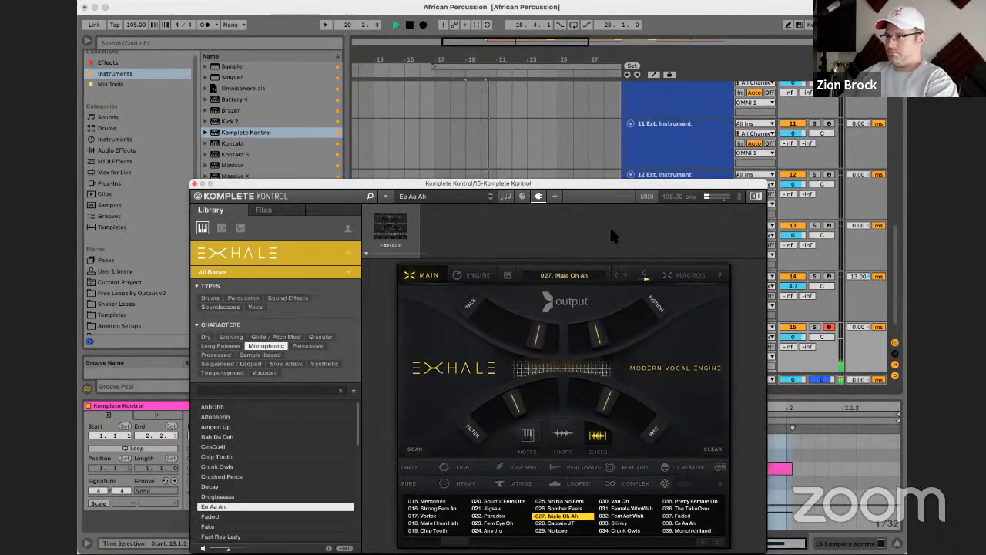
Move the plug-in window off the arrangement and copy the vocal clip from bar 19 to bar 23
left_click_drag(598, 199, 608, 470)
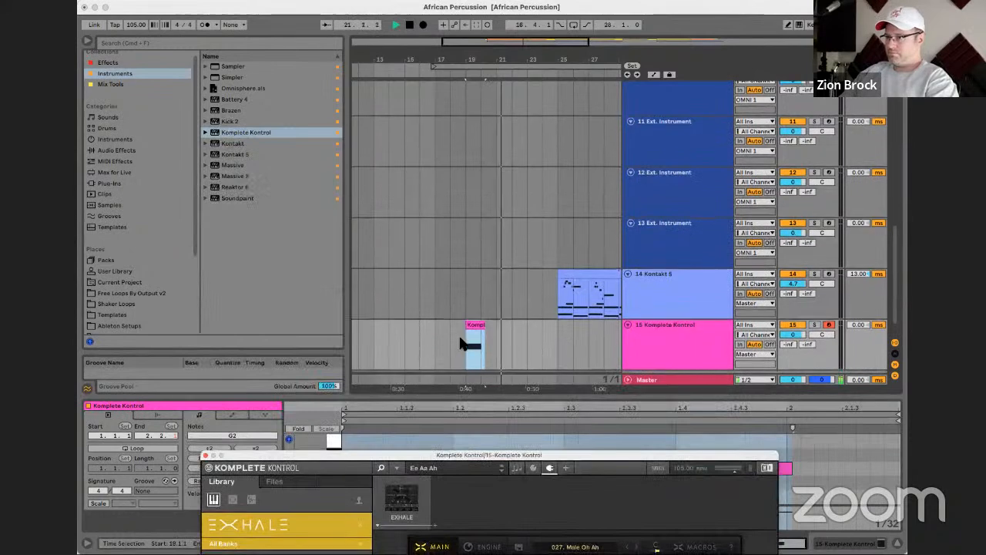
left_click_drag(475, 329, 536, 331)
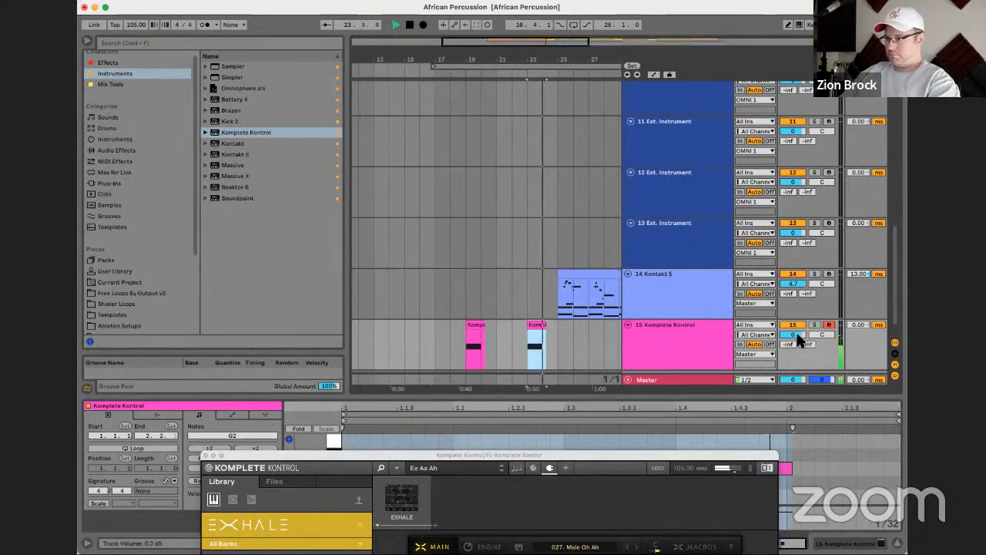
scroll(426, 268, "down", 2)
scroll(426, 268, "right", 2)
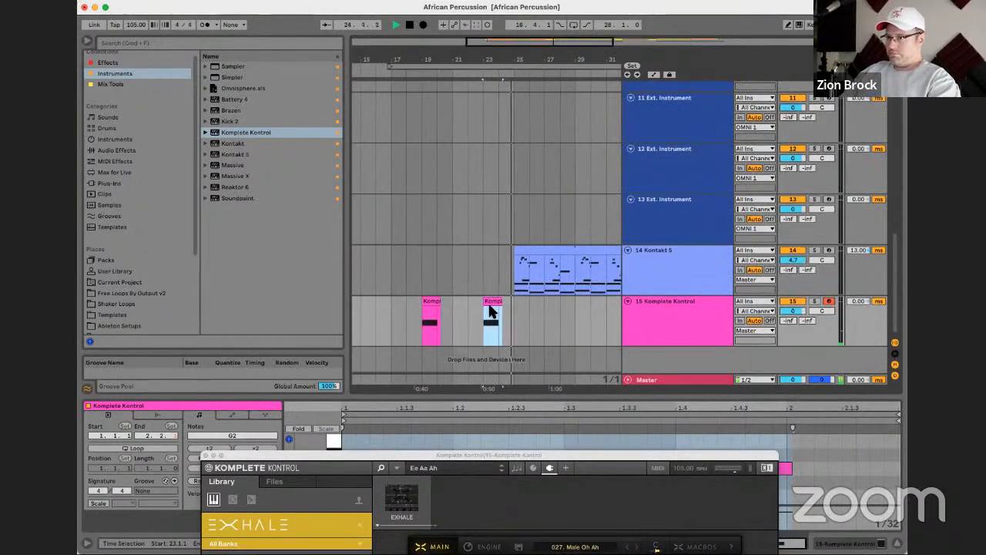
Set the Kontakt 5 track's volume to 3.7, then move the bar 19 vocal clip to bar 21 and delete it
left_click(407, 305)
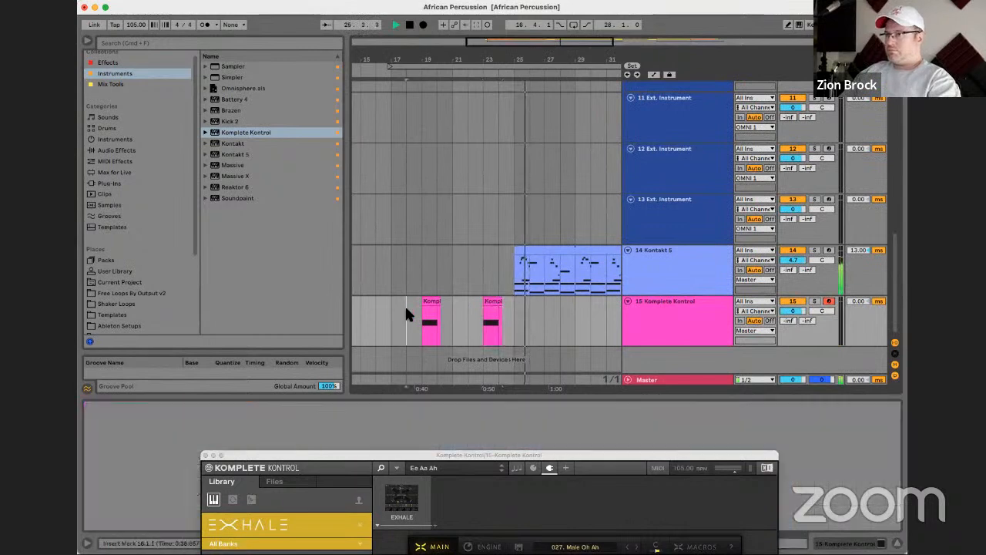
left_click_drag(793, 259, 794, 268)
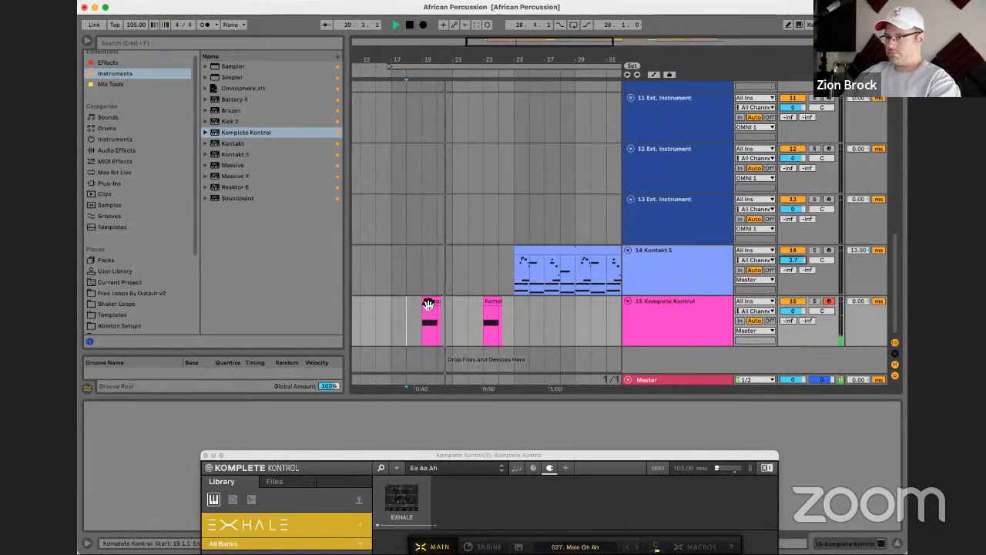
left_click_drag(428, 305, 468, 305)
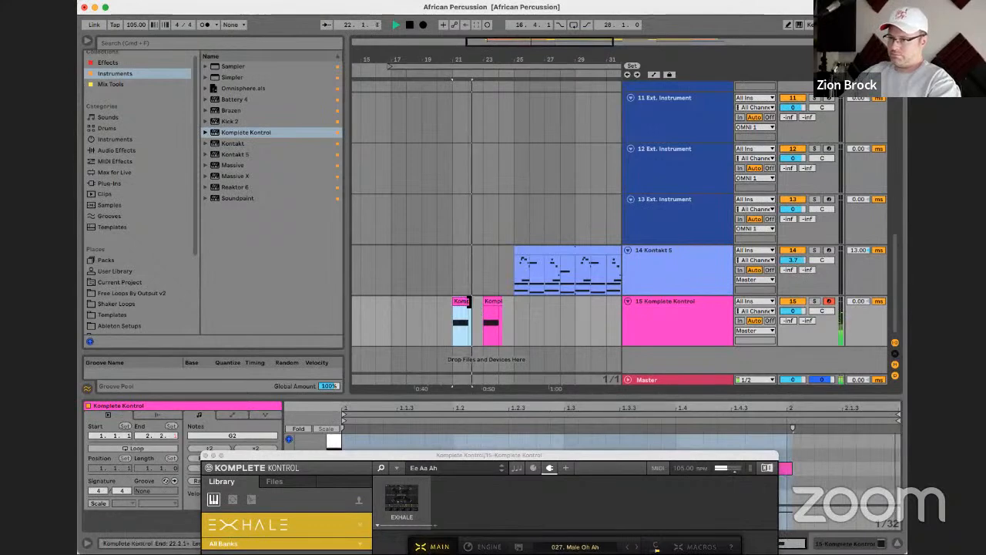
key("Delete")
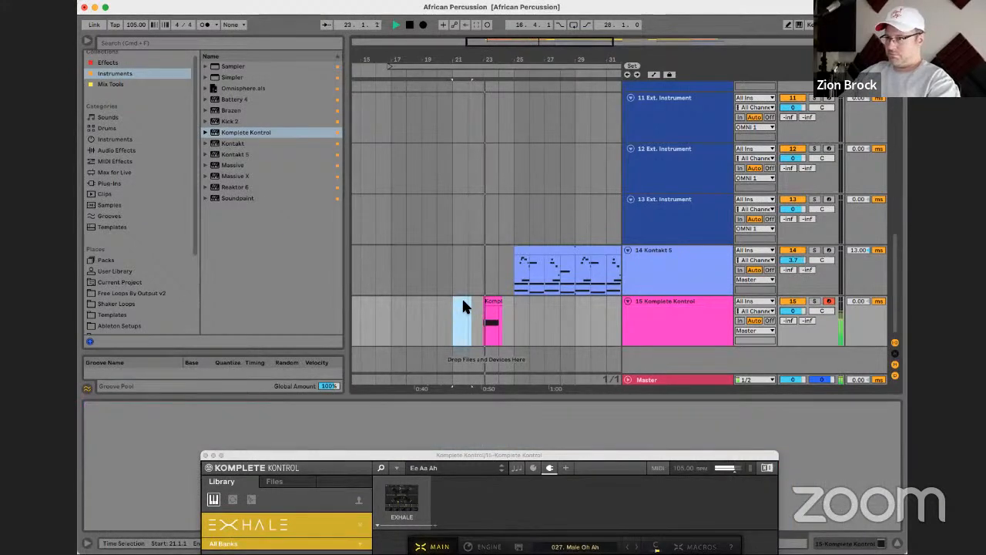
Lower EXHALE's Talk and Filter controls while replaying the bar 23 vocal clip
left_click_drag(666, 454, 640, 258)
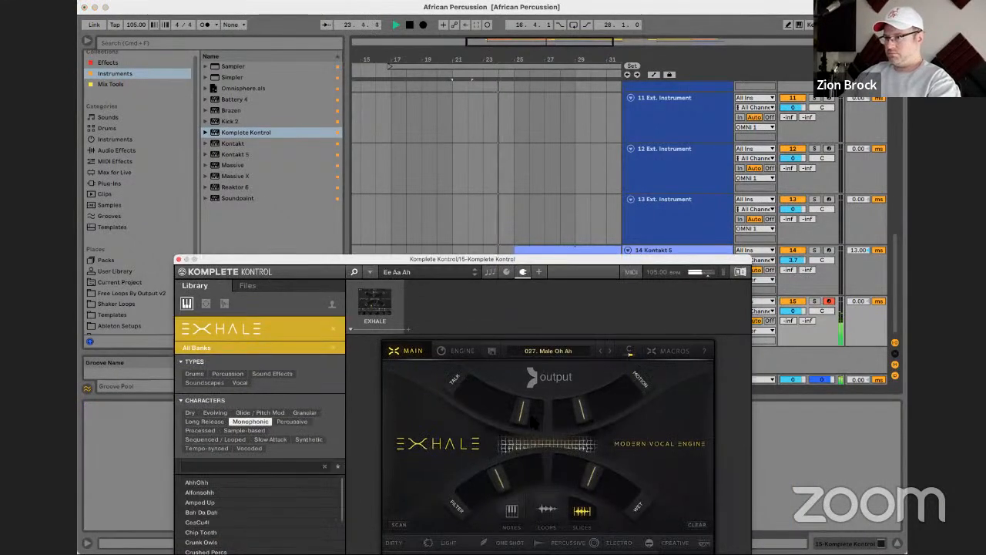
left_click_drag(488, 258, 489, 357)
key("space")
left_click(489, 295)
left_click(489, 300)
key("space")
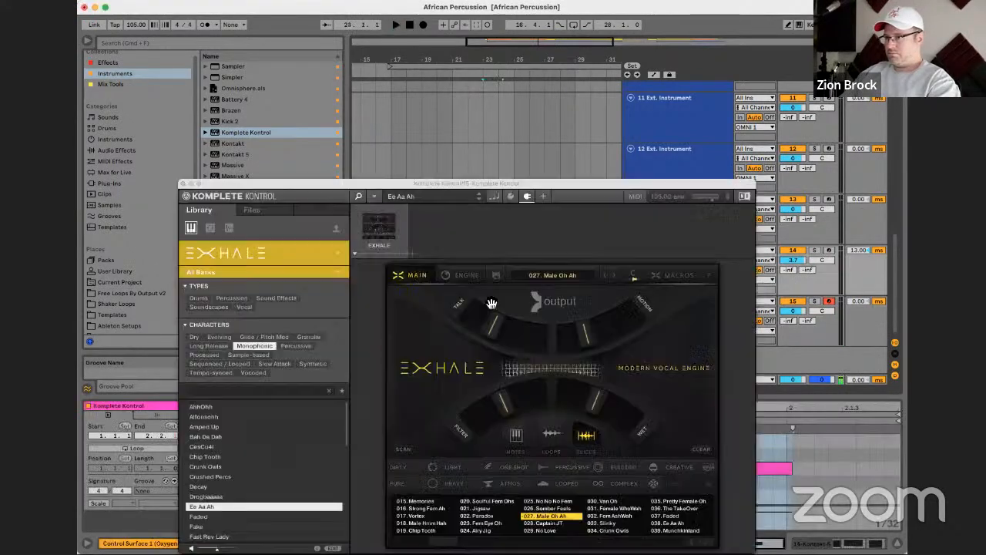
left_click(497, 327)
mouse_move(504, 406)
left_mouse_down()
mouse_move(533, 388)
mouse_move(487, 412)
left_mouse_up()
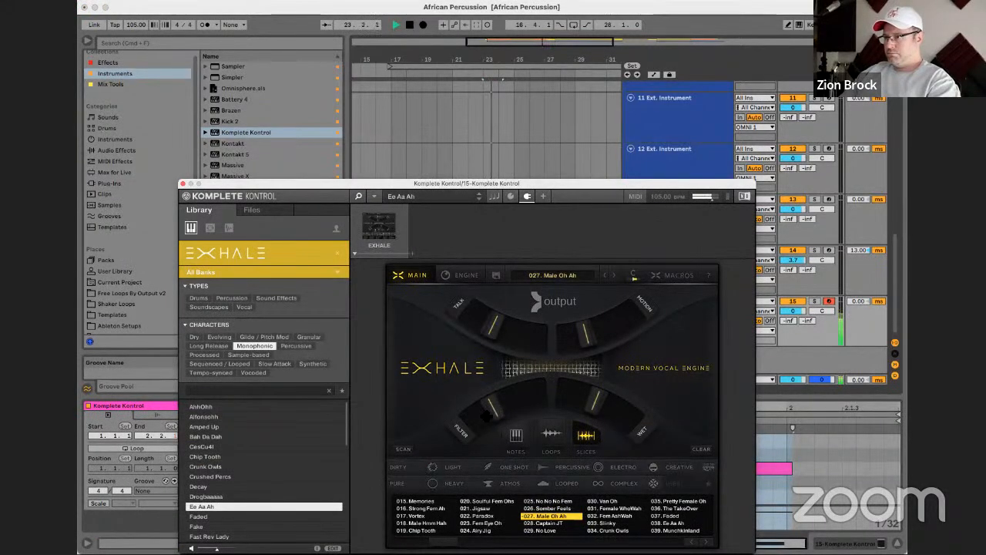
Paste a copy of the vocal clip at bar 30 on the Komplete Kontrol track and replay from there
left_click_drag(555, 184, 553, 469)
scroll(544, 250, "right", 3)
left_click_drag(557, 61, 543, 60)
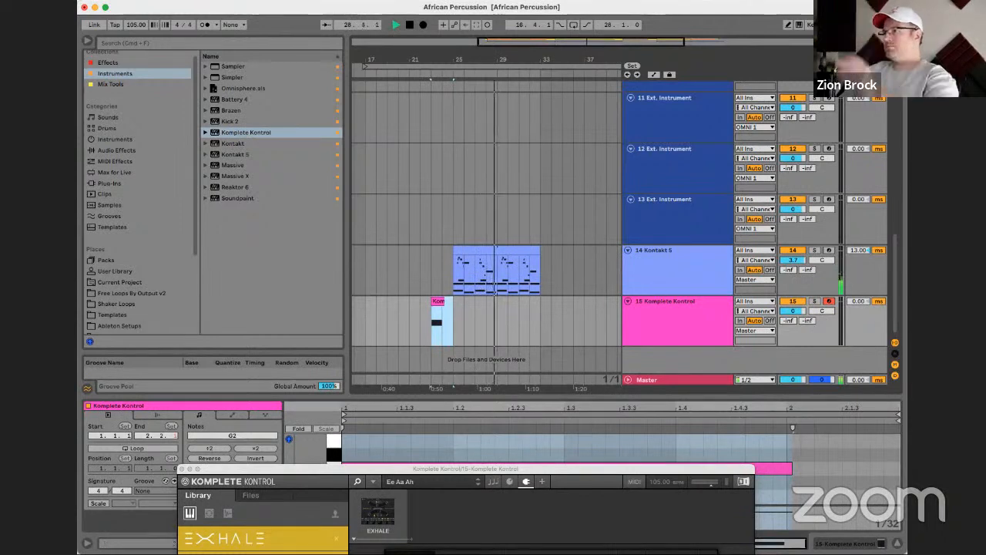
left_click(507, 312)
key("super+v")
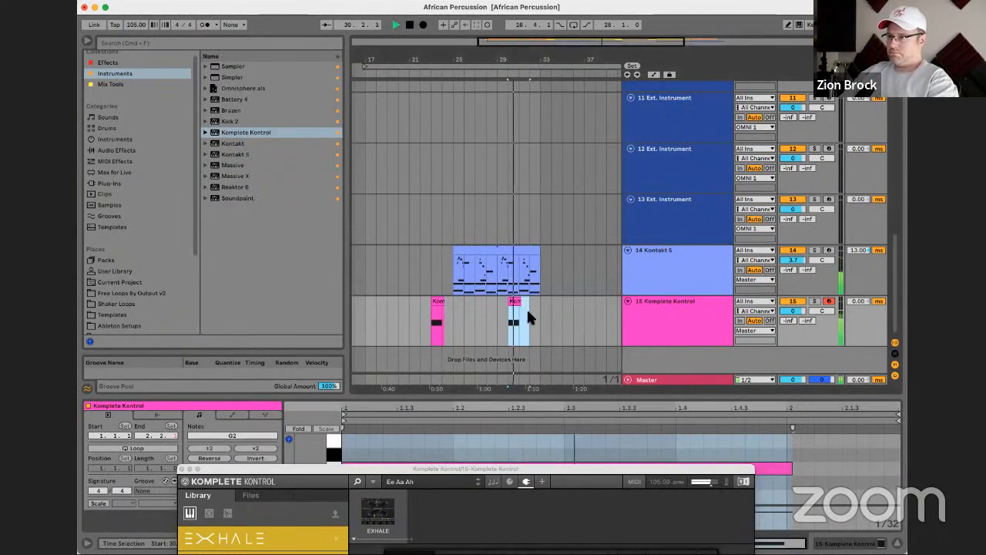
left_click(517, 303)
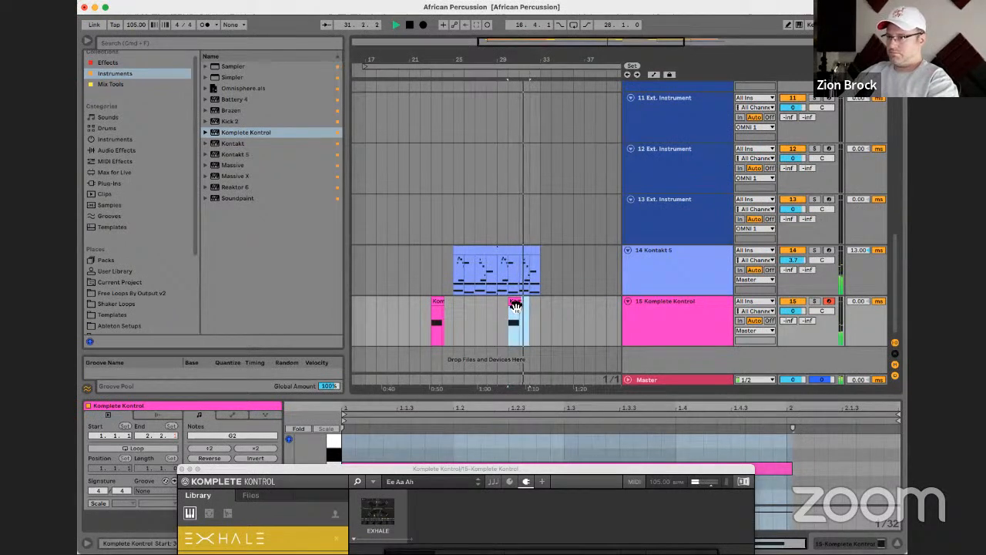
left_click(515, 307)
key("space")
key("space")
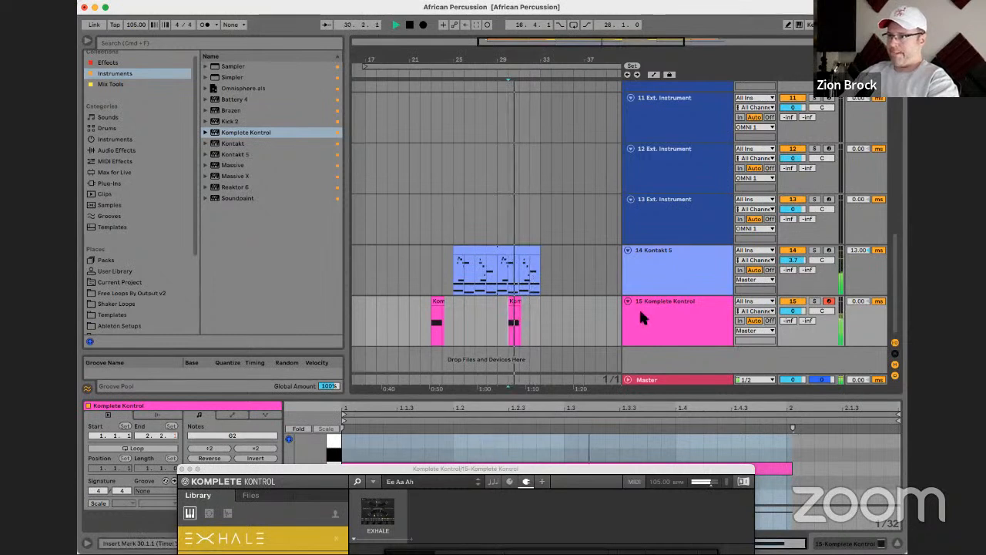
Copy the bar 30 vocal clip to bar 35 on the Komplete Kontrol track
left_click(541, 302)
left_click_drag(516, 301, 570, 310)
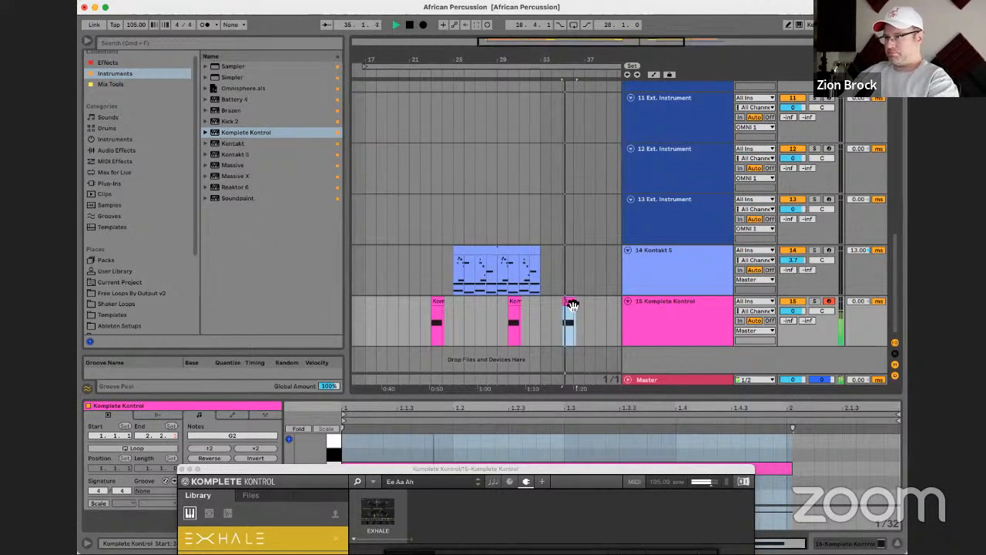
left_click(689, 315)
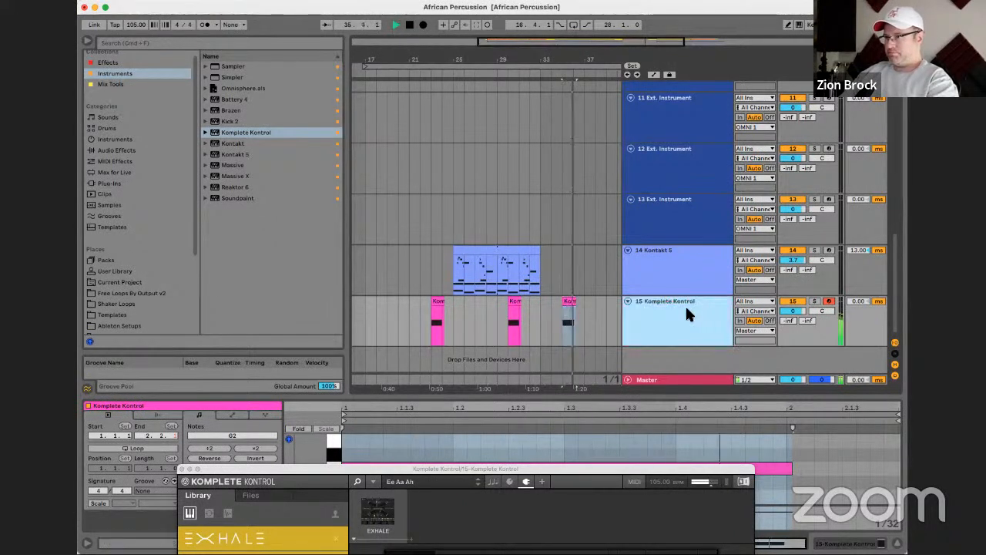
Delete the bar 30 vocal clip by clearing the Komplete Kontrol track from bar 25 to bar 33, beneath the Kontakt 5 clips
left_click(567, 301)
scroll(567, 291, "right", 3)
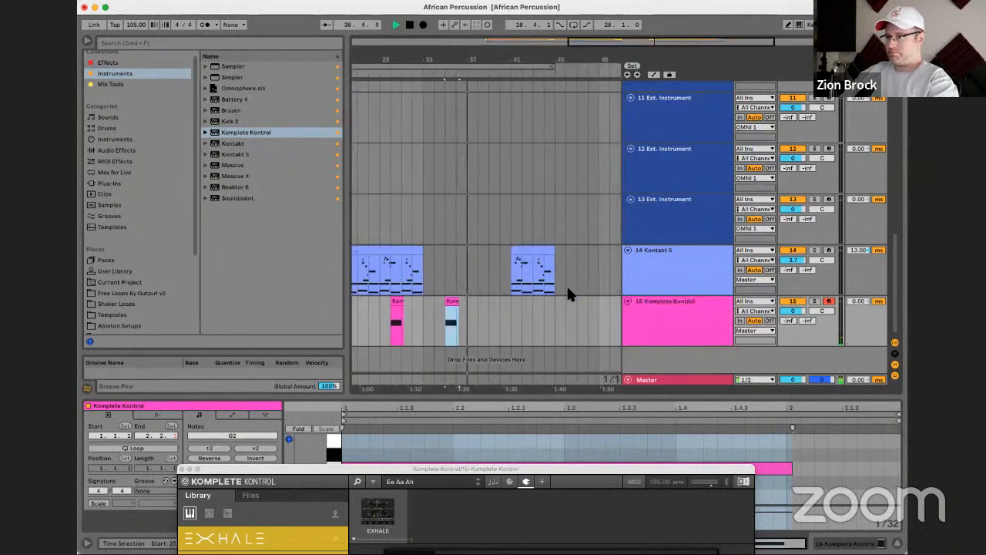
scroll(564, 291, "left", 2)
left_click_drag(468, 303, 387, 320)
key("Delete")
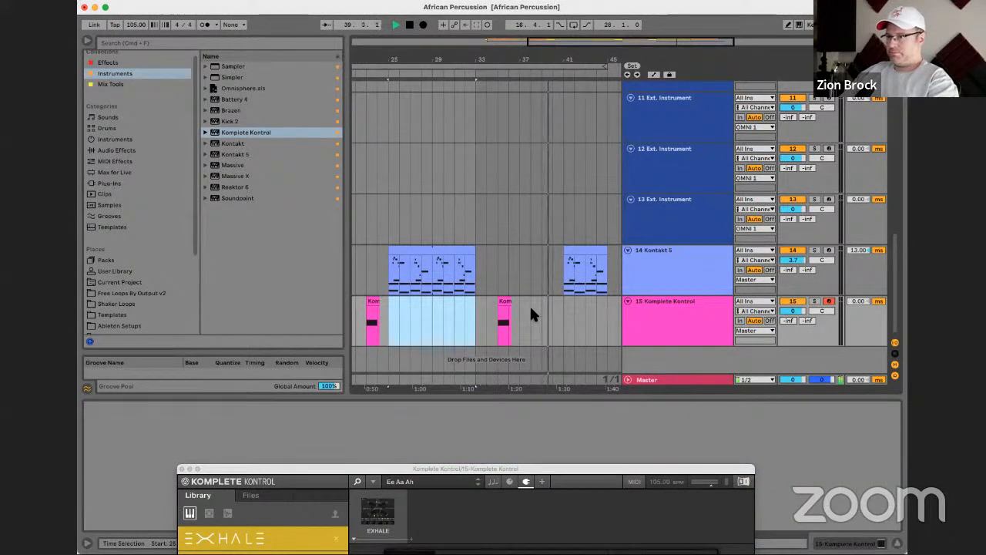
Copy the bars 33 to 37 section holding the vocal clip to bar 41 on the Komplete Kontrol track
left_click_drag(474, 316, 516, 309)
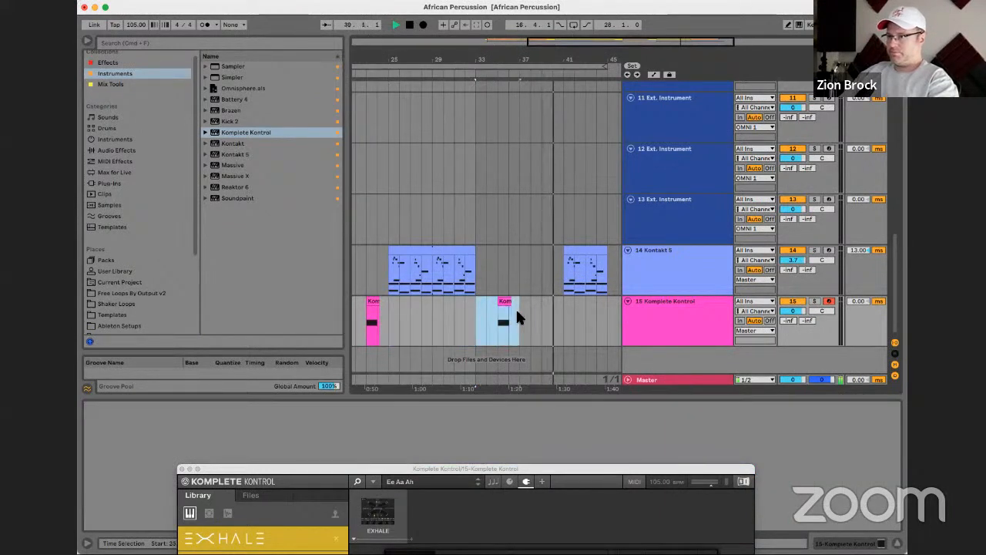
left_click(564, 320)
key("ctrl+v")
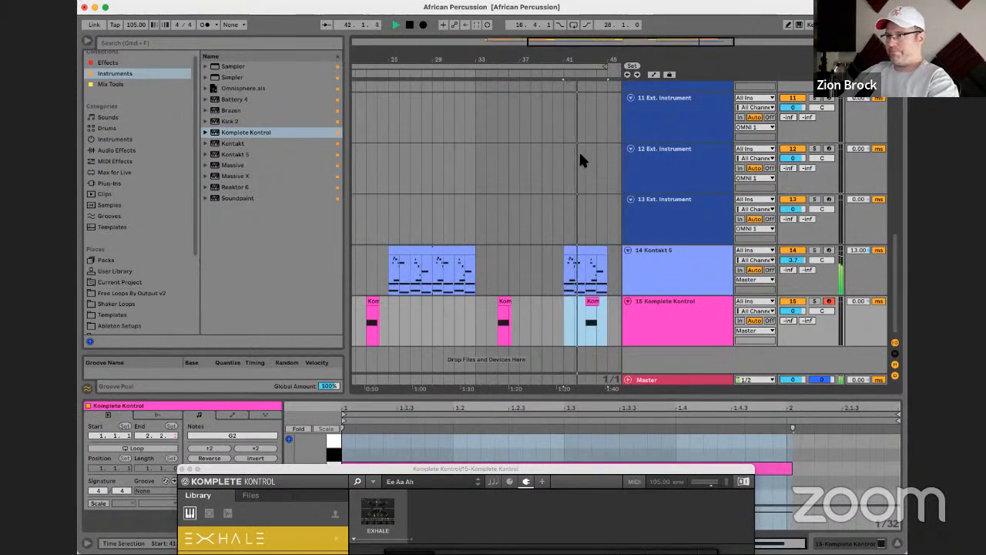
left_click_drag(592, 57, 566, 58)
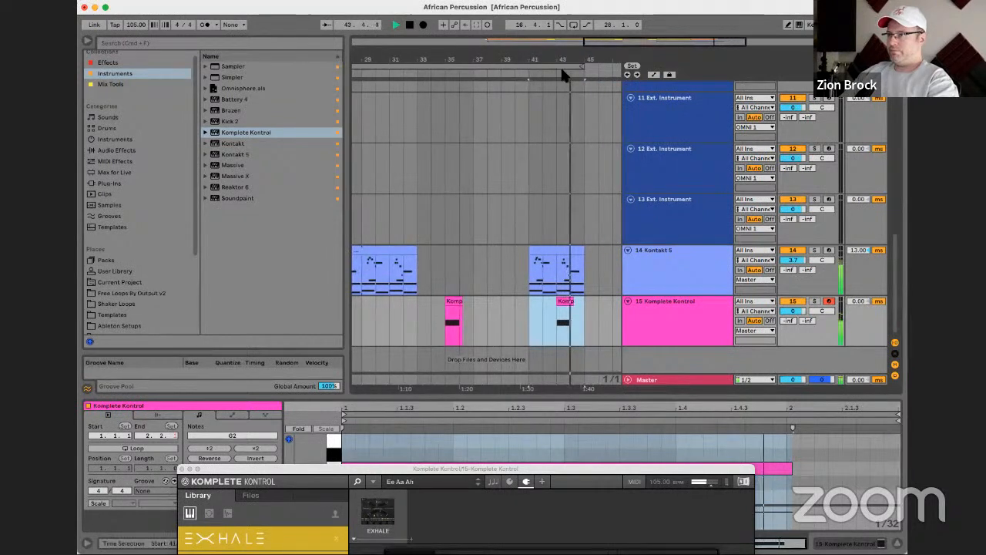
Delete the bar 43 vocal clip from the Komplete Kontrol track and replay from bar 33
left_click(562, 300)
key("Delete")
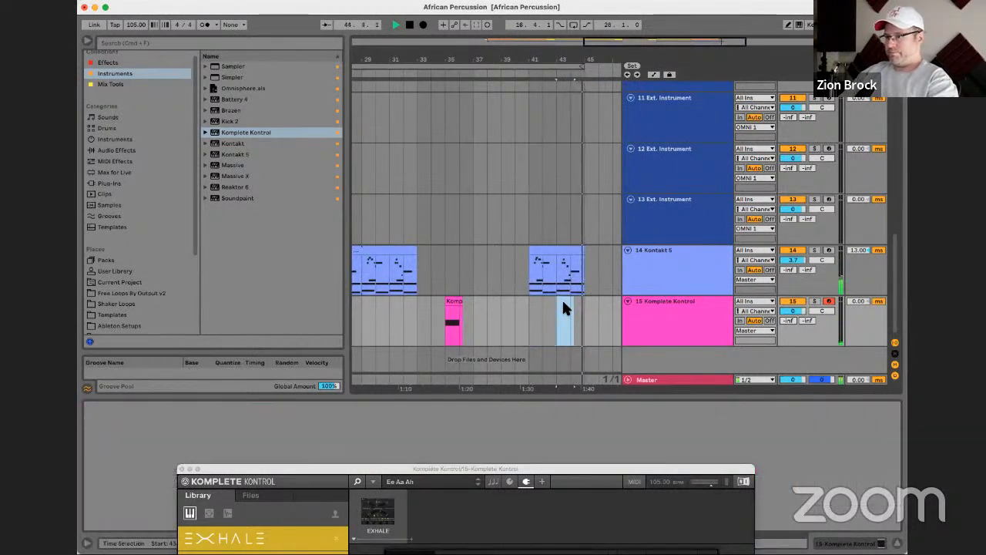
scroll(489, 289, "left", 3)
left_click(486, 304)
key("space")
key("space")
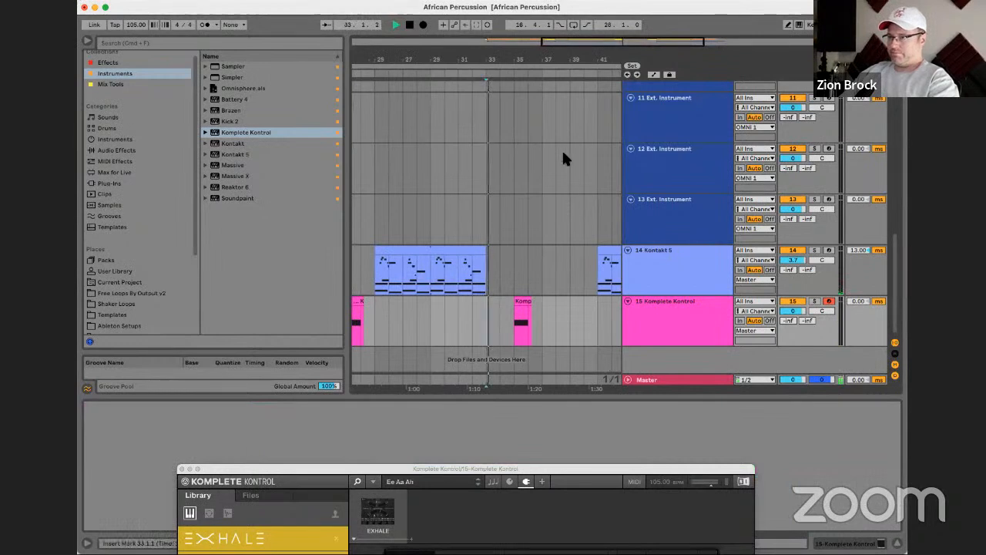
Lower the Komplete Kontrol track's volume to about -6.5 dB while replaying the bar 35 vocal clip
mouse_move(544, 68)
left_mouse_down()
mouse_move(558, 64)
mouse_move(530, 64)
left_mouse_up()
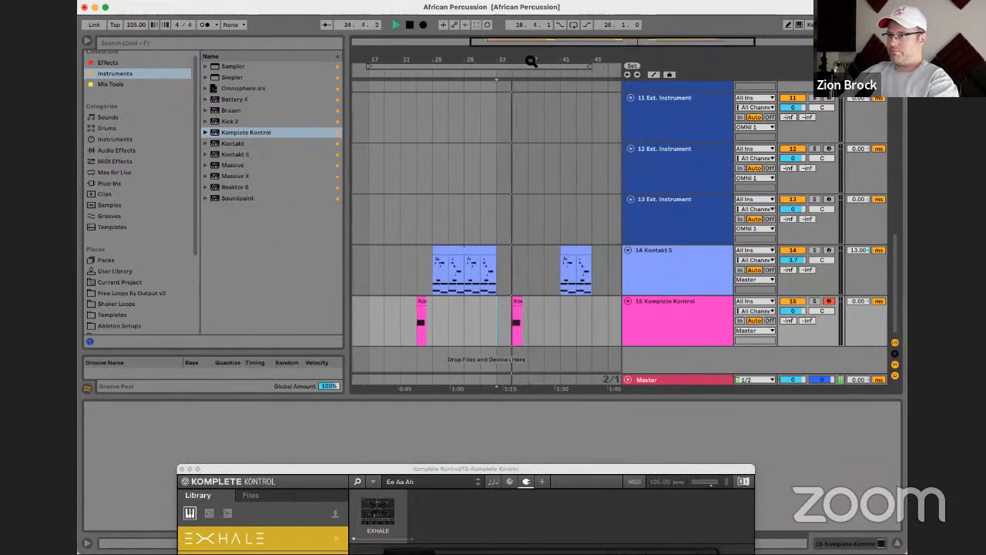
left_click_drag(794, 311, 794, 324)
left_click(512, 306)
key("space")
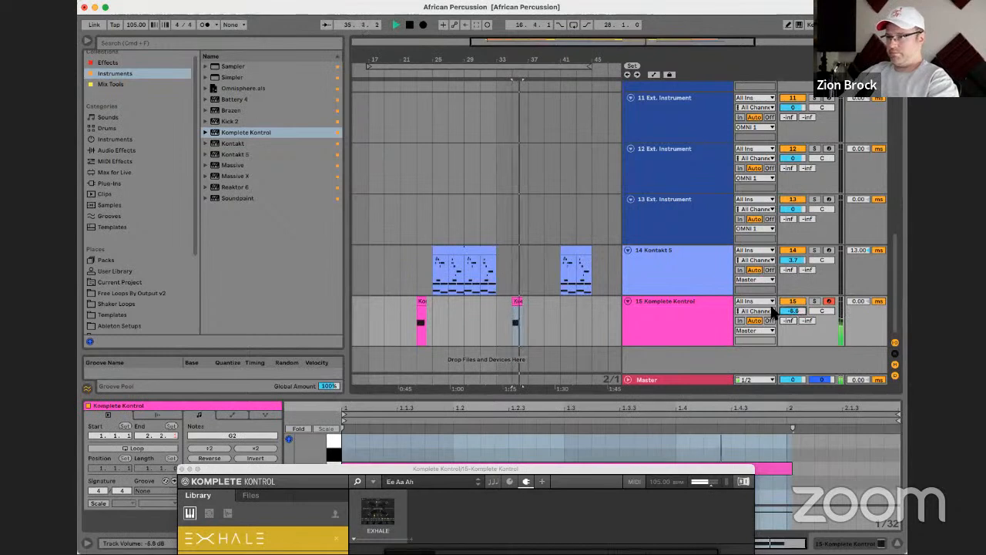
Replay from bar 17 and move the bar 23 vocal clip to bar 21 on the Komplete Kontrol track
left_click(420, 305)
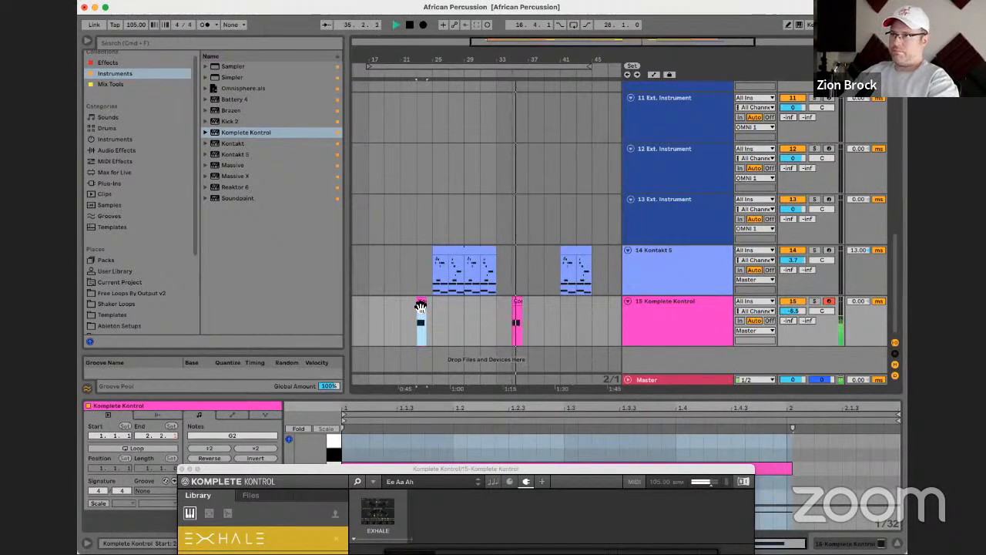
left_click(368, 319)
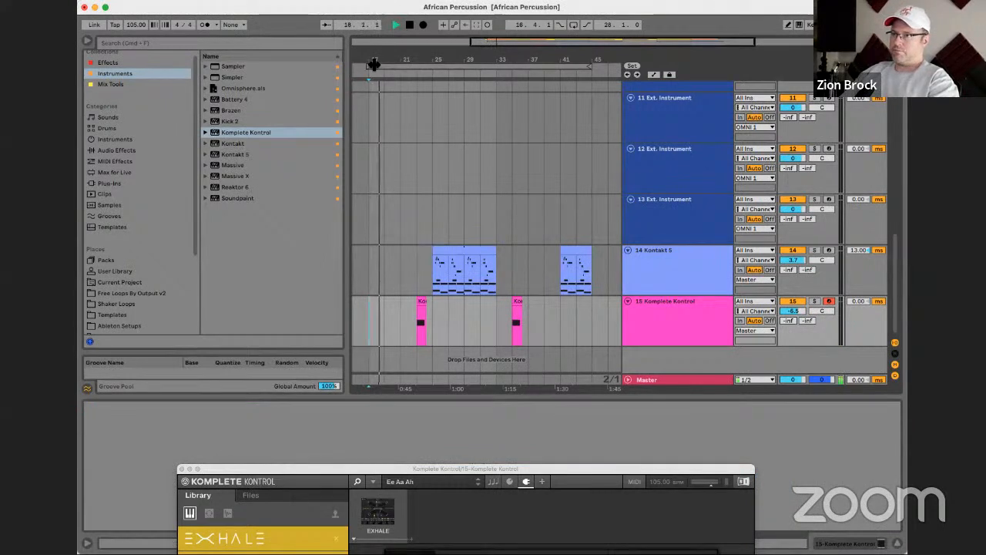
left_click_drag(366, 56, 369, 57)
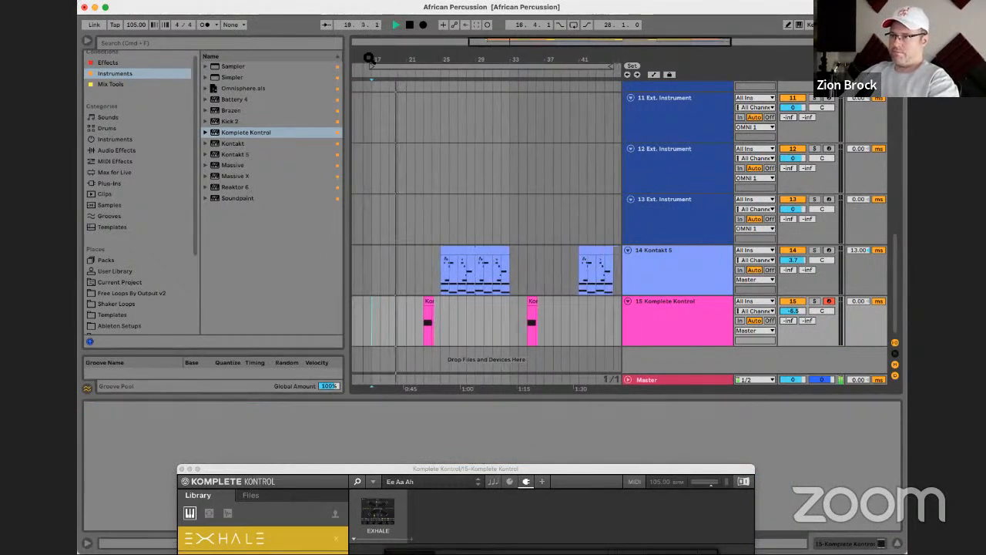
double_click(429, 302)
left_click_drag(429, 303, 413, 304)
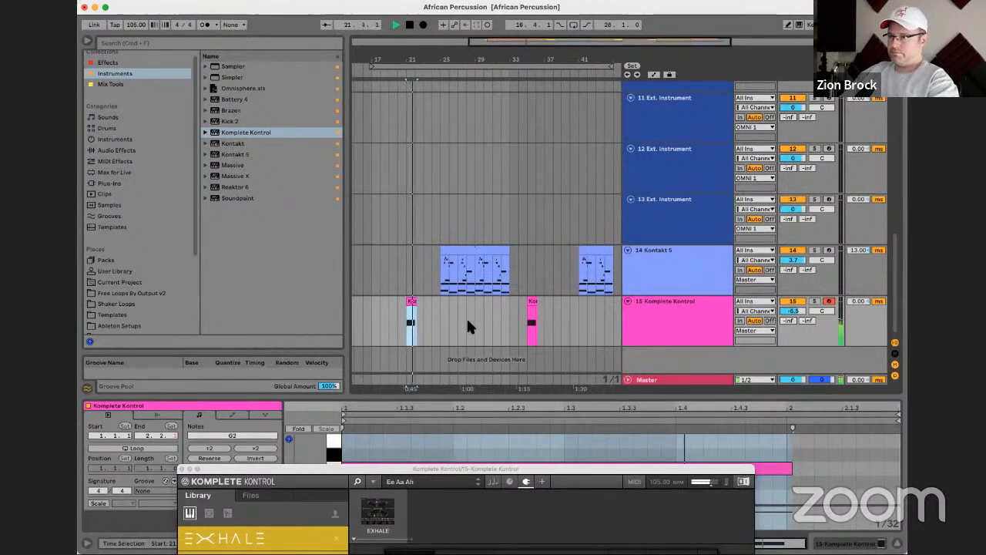
Set the Komplete Kontrol track's volume to -3.3 dB and raise EXHALE's Filter and Talk controls while replaying the bar 21 vocal clip
left_click_drag(793, 311, 794, 296)
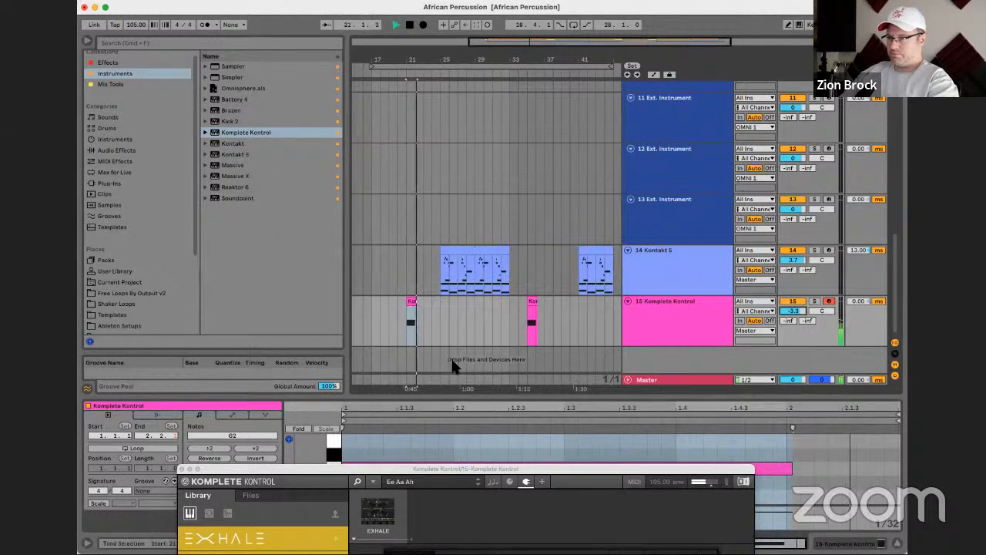
left_click_drag(506, 468, 480, 178)
key("space")
left_click_drag(467, 402, 476, 396)
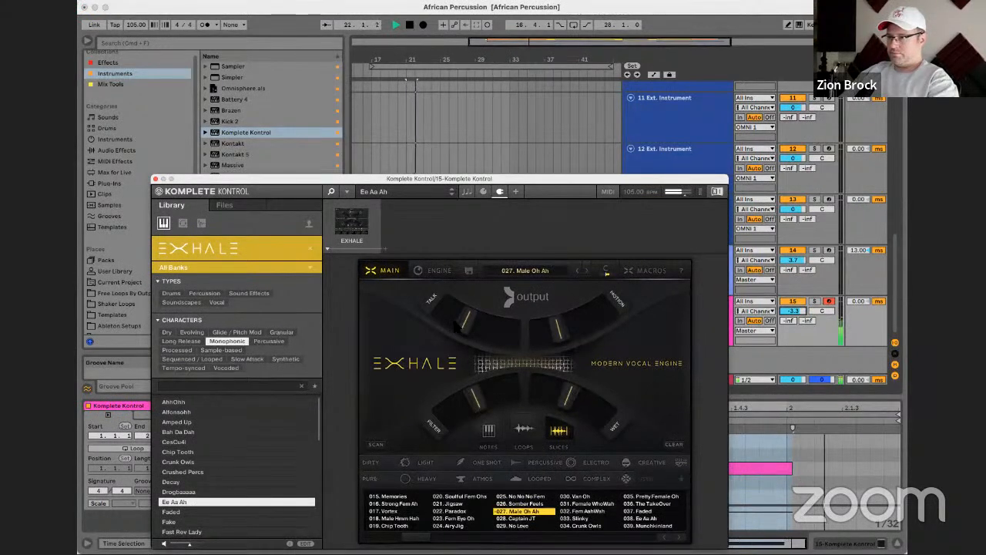
left_click_drag(467, 323, 488, 333)
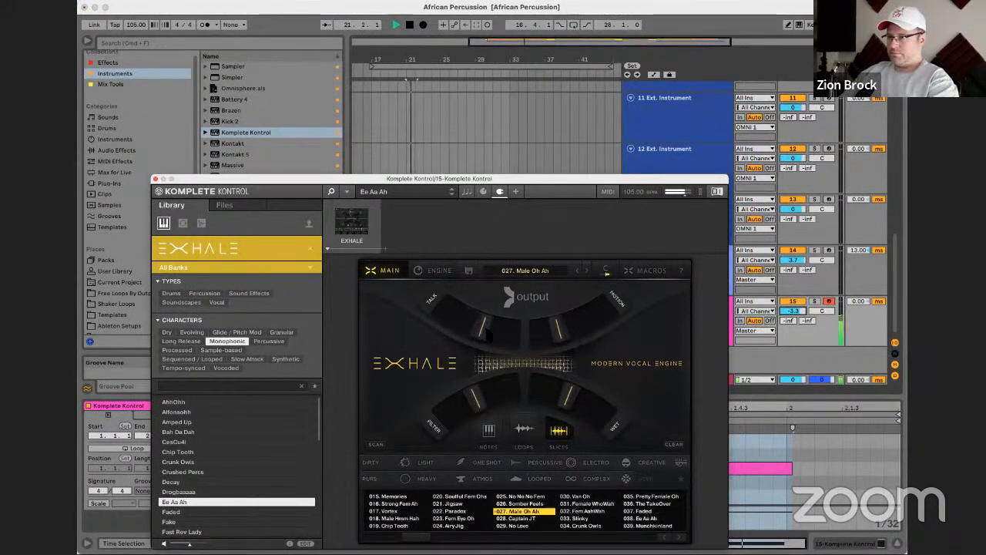
left_click_drag(553, 180, 546, 396)
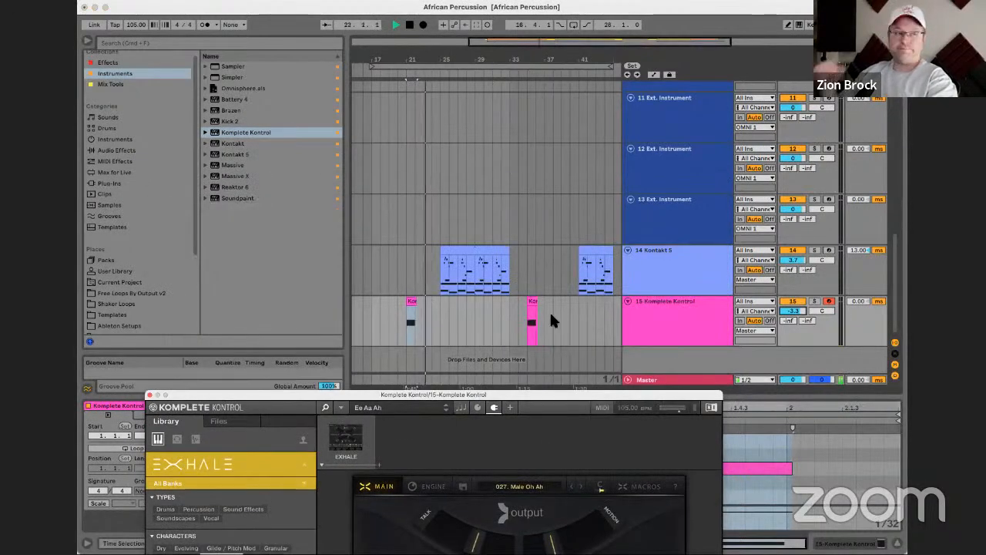
Select the looped range from bar 17 to bar 45 across the tracks and play it briefly
key("space")
left_click(523, 66)
key("space")
key("space")
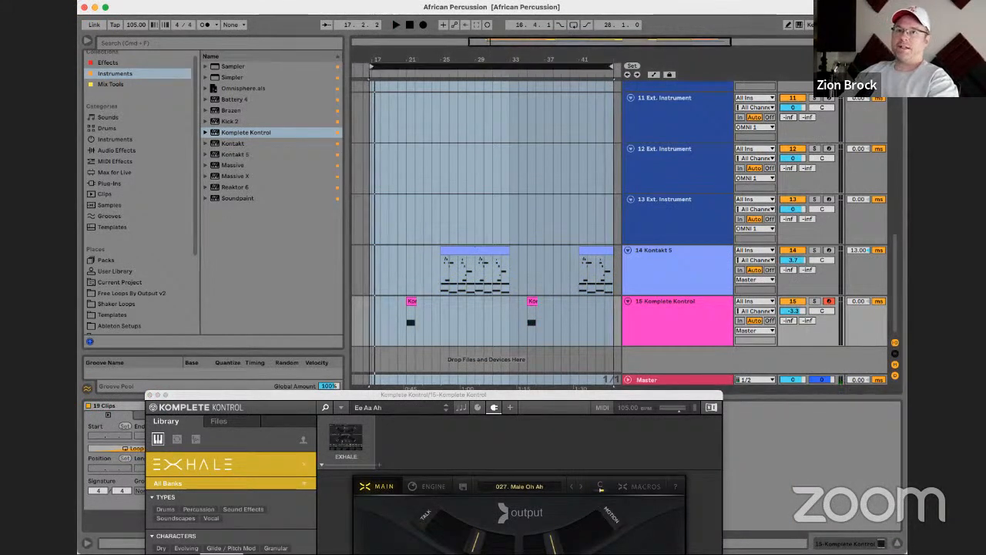
key("super+Tab")
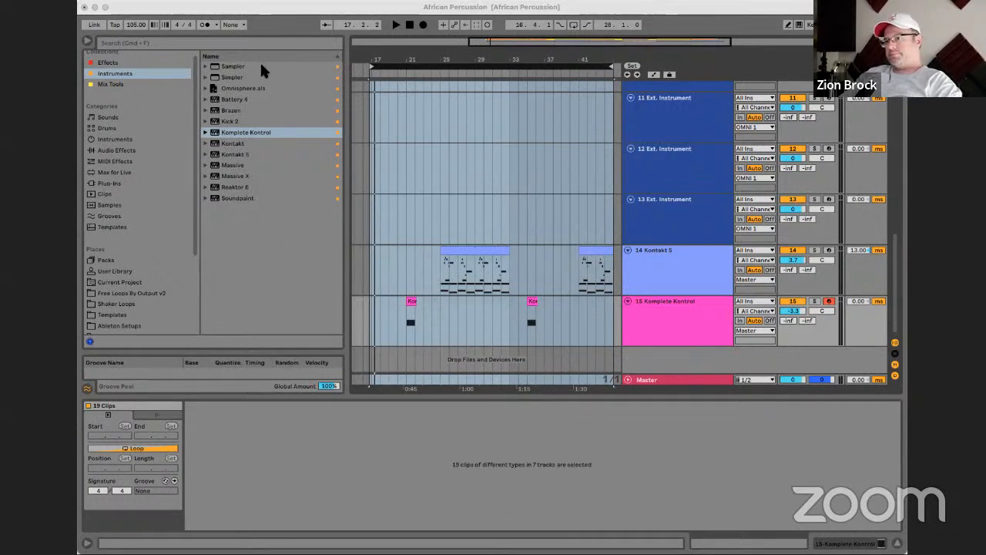
key("space")
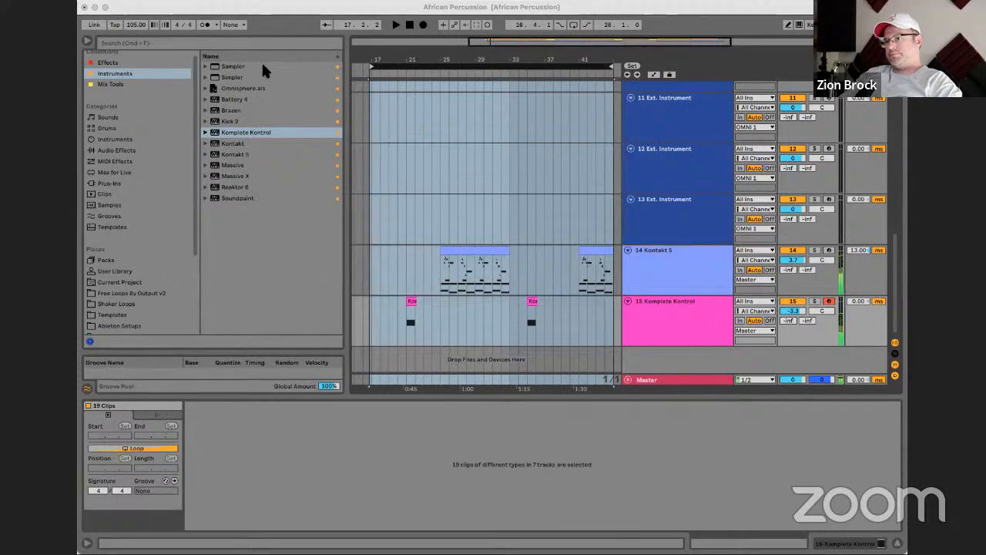
Save the current African Percussion set and bring its window back to the front
key("super+Tab")
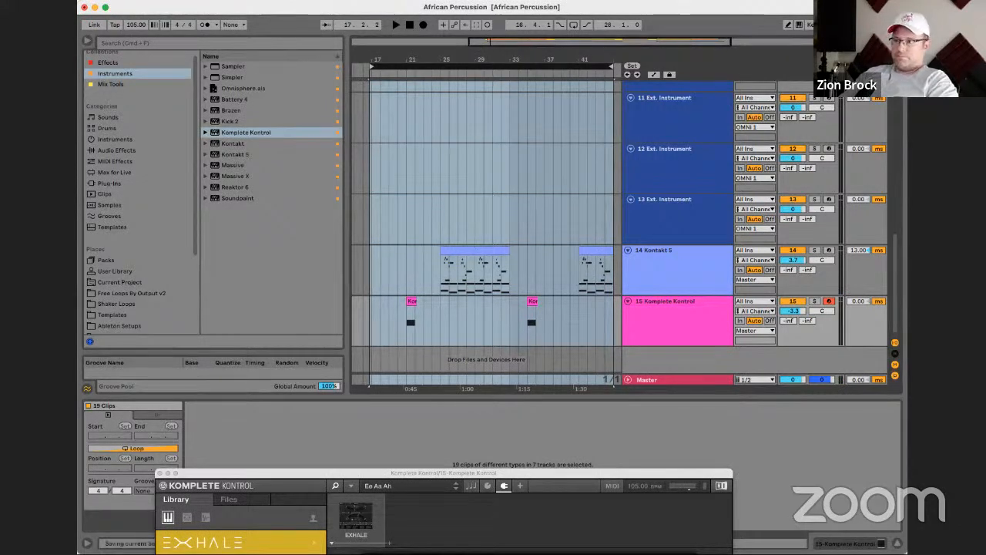
key("ctrl+Right")
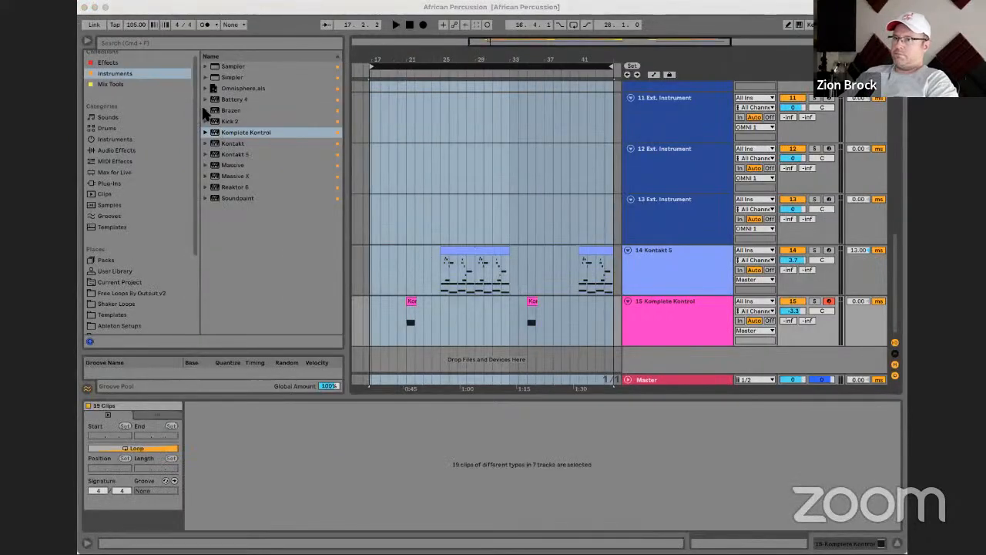
left_click(429, 11)
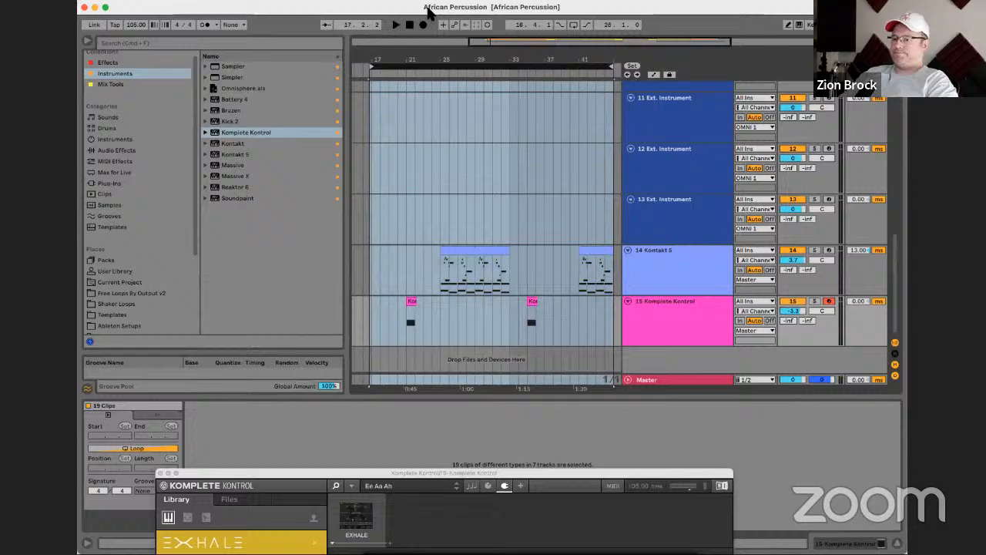